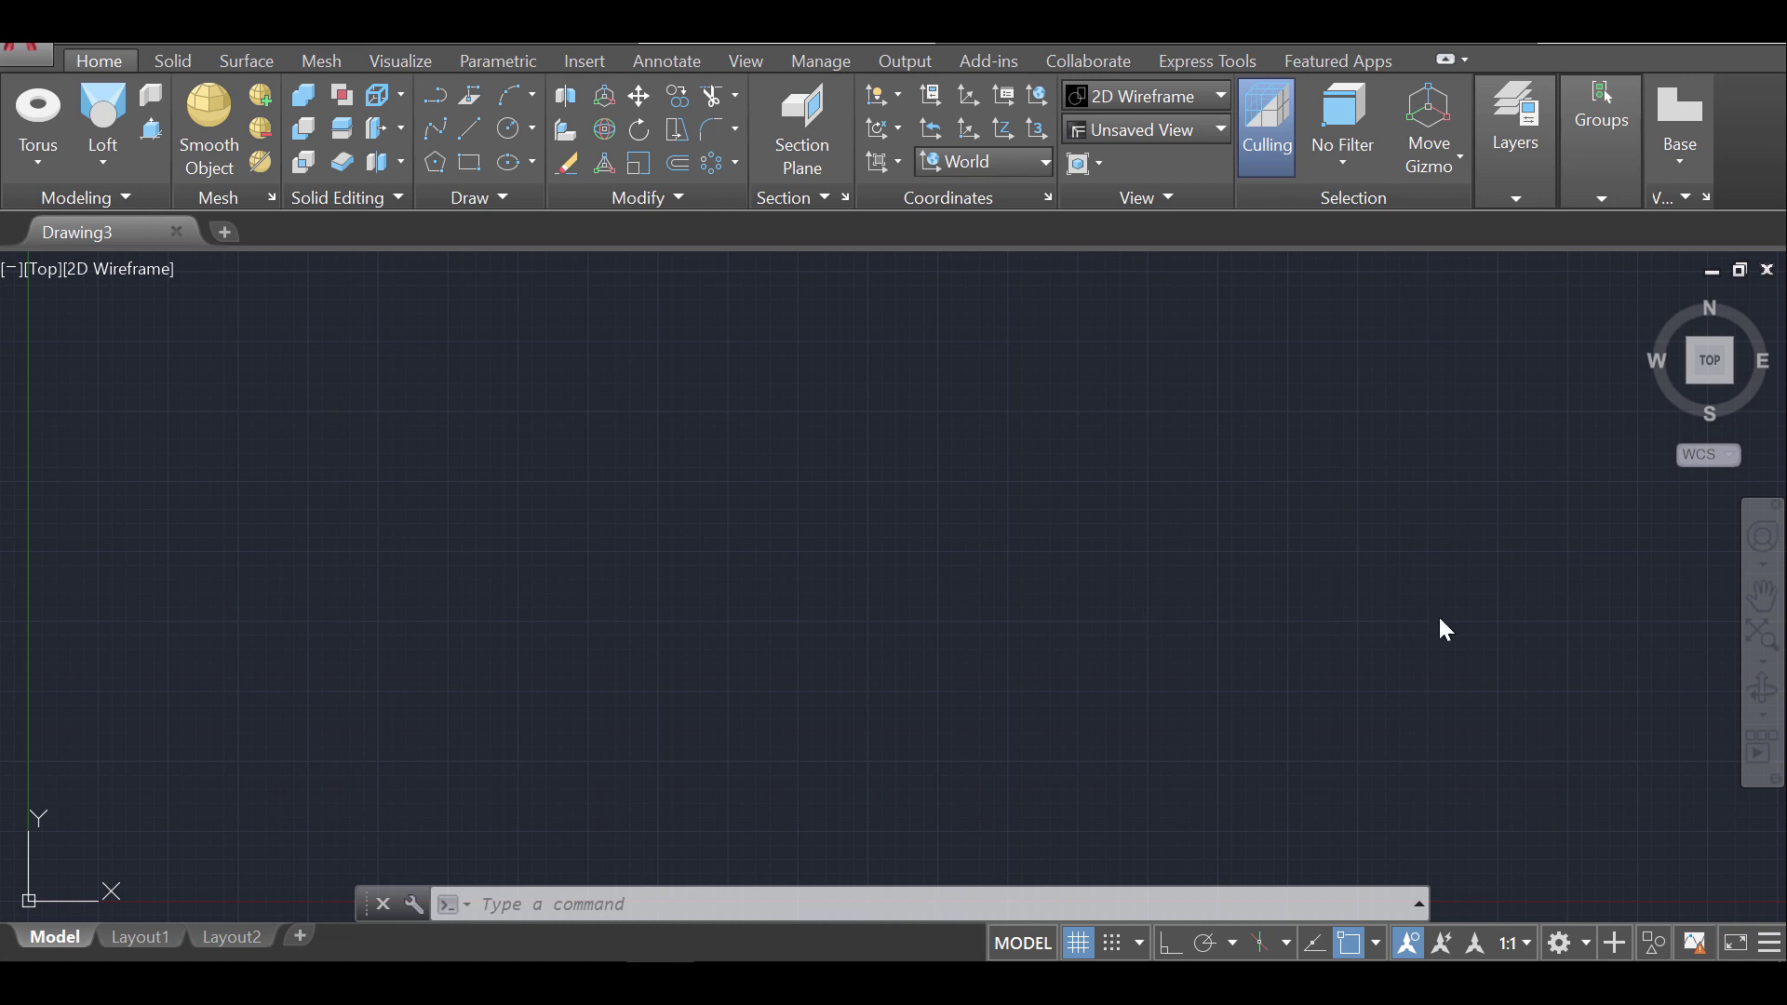
left_click(1763, 636)
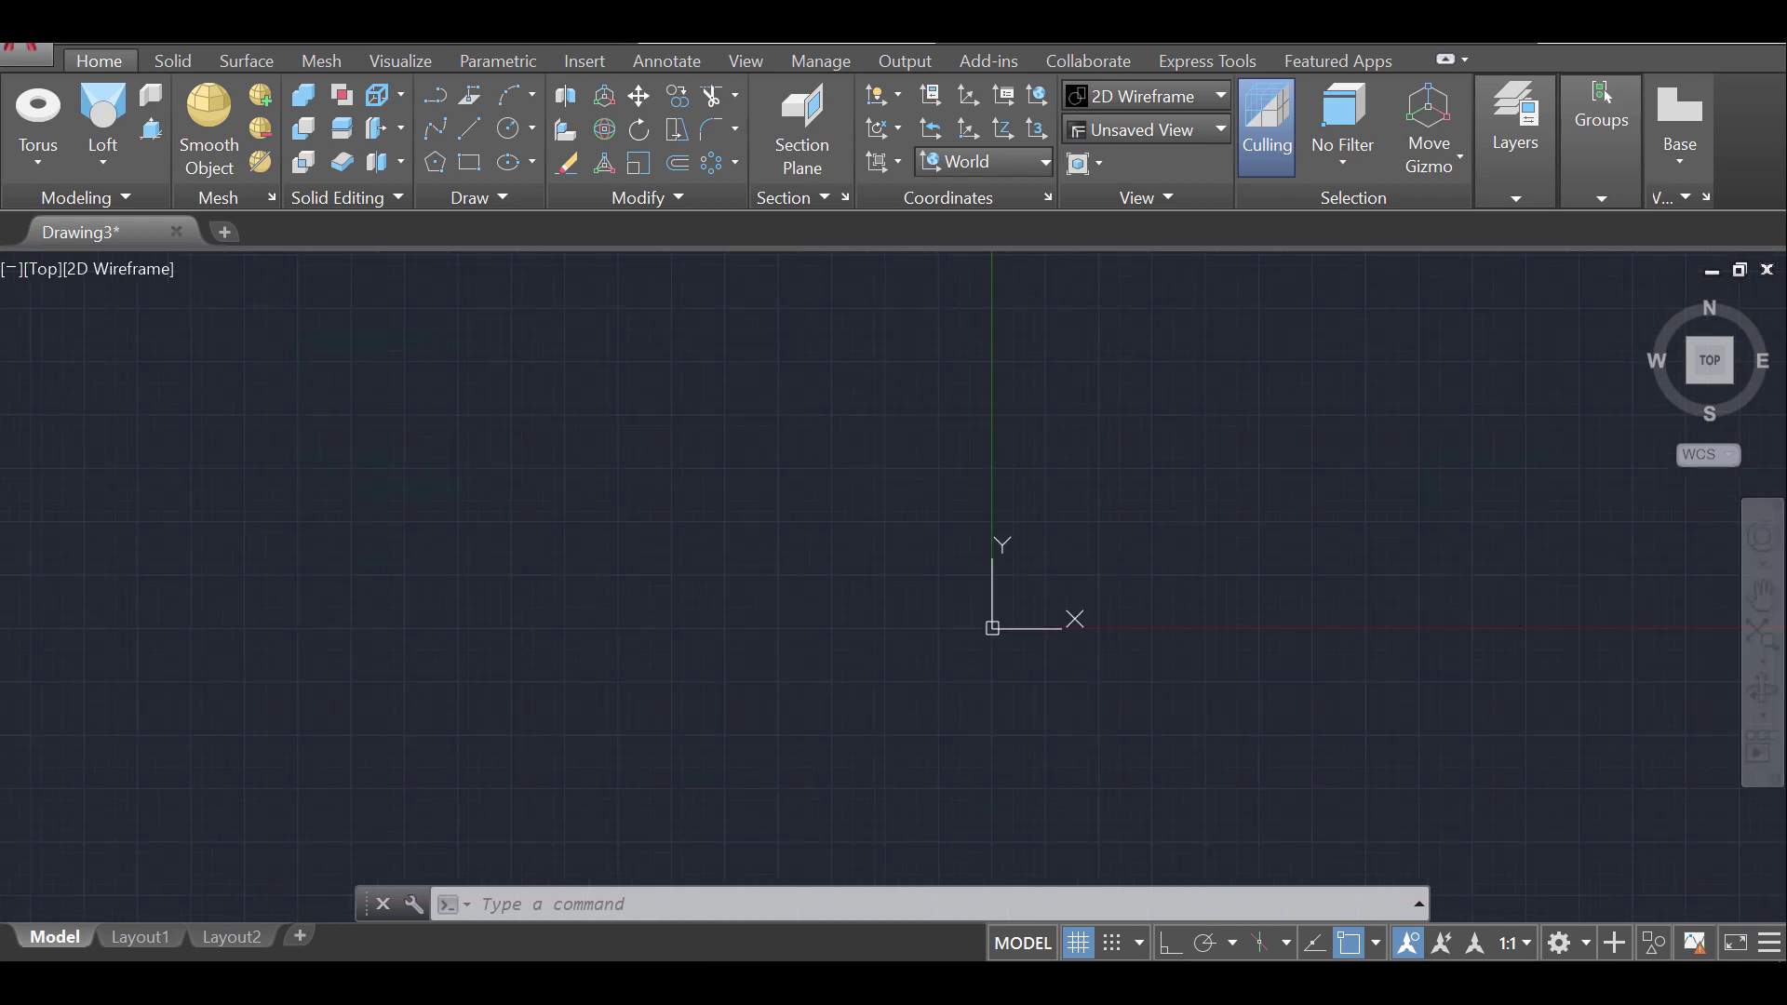
left_click(1580, 944)
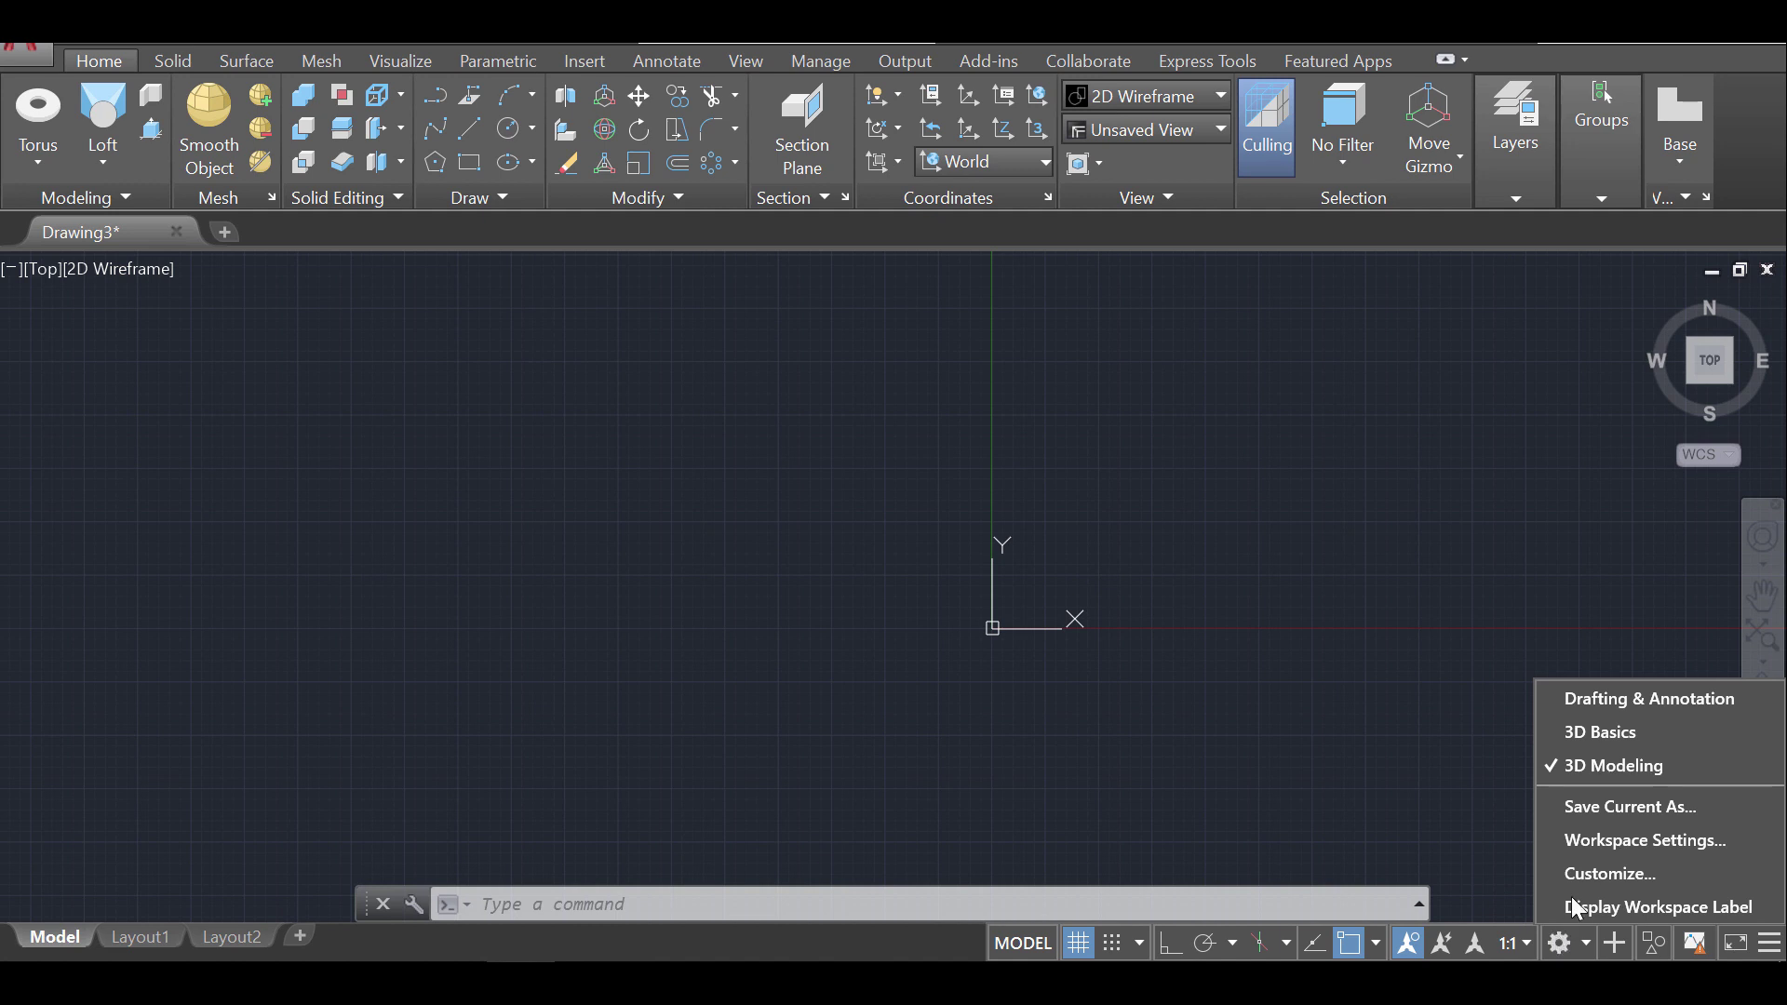
left_click(1094, 544)
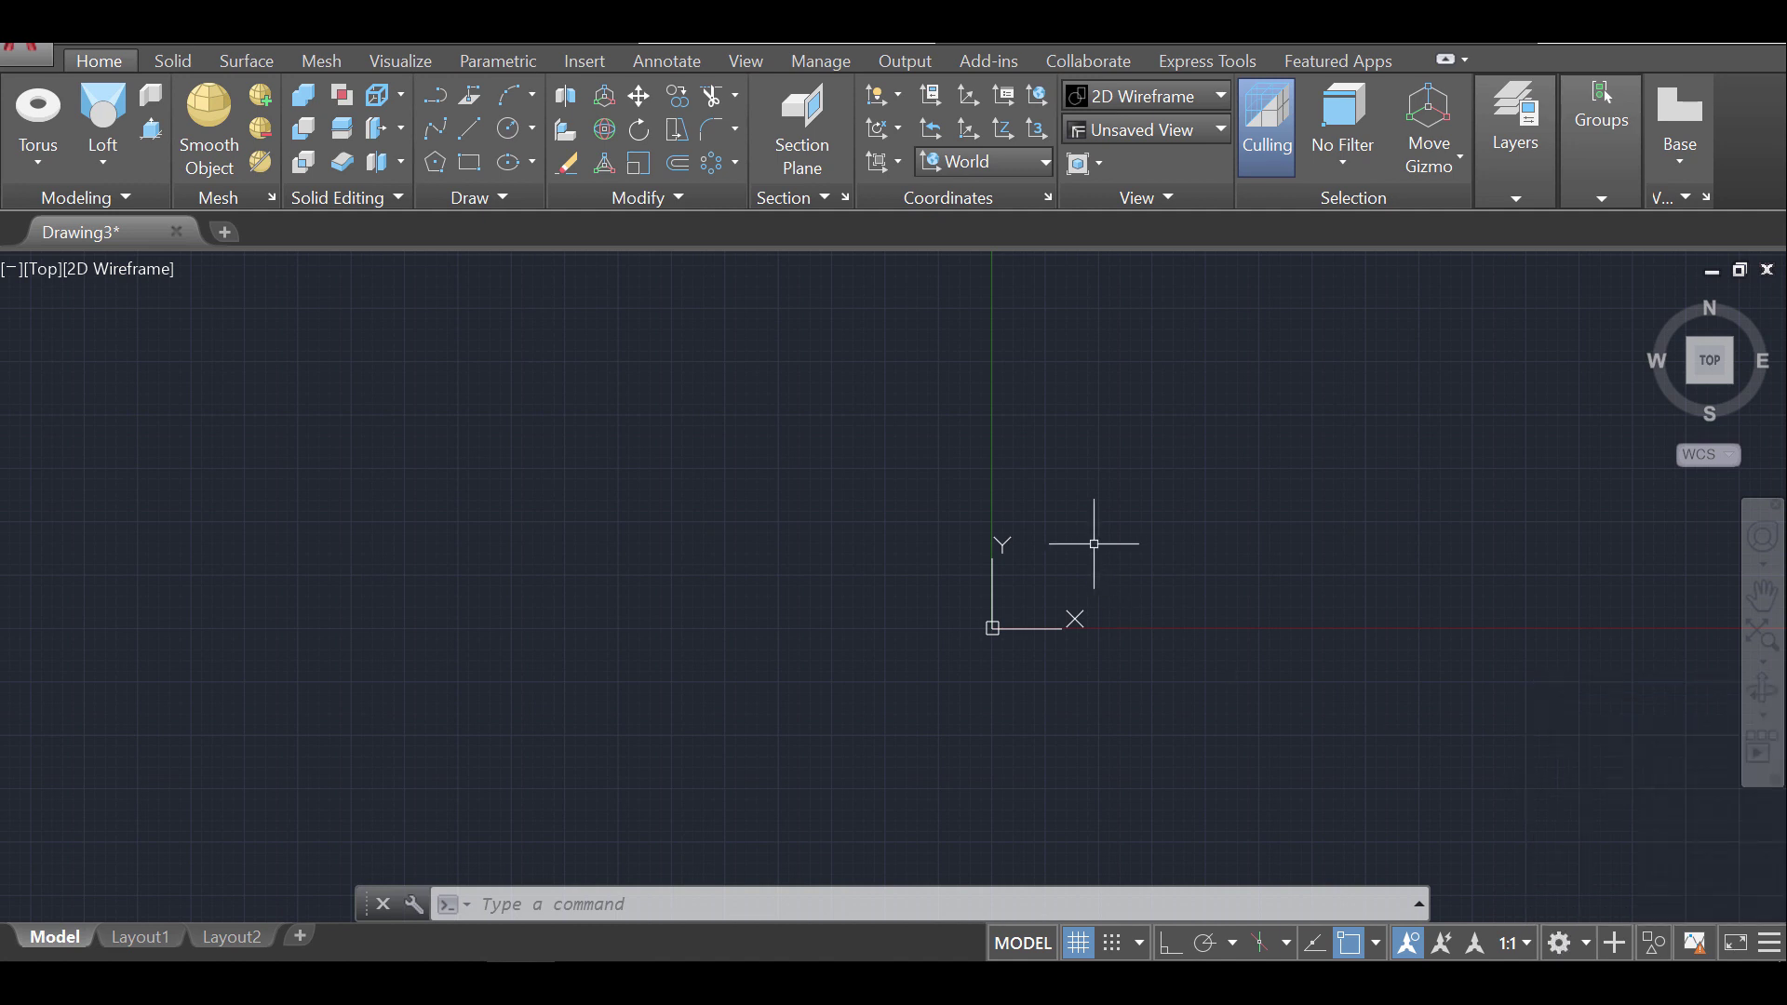
Draw a circle with a radius of 50 above and to the right of the origin
middle_click_drag(1162, 491, 899, 576)
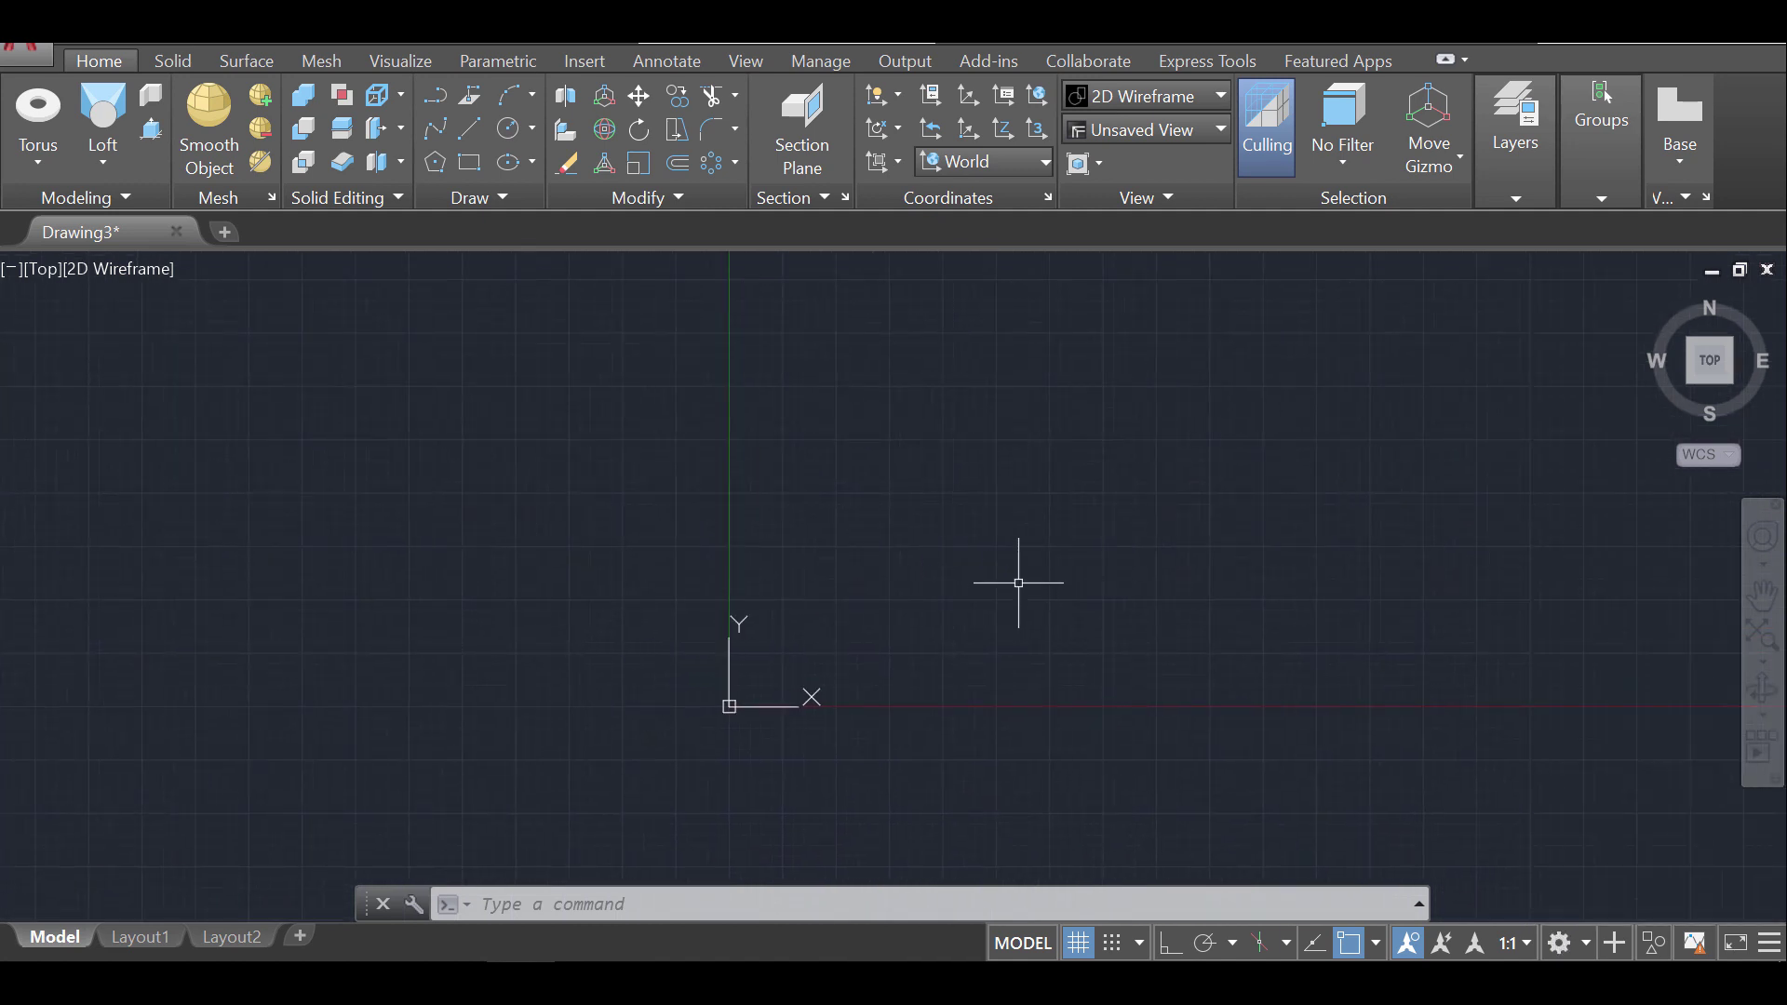
type("c")
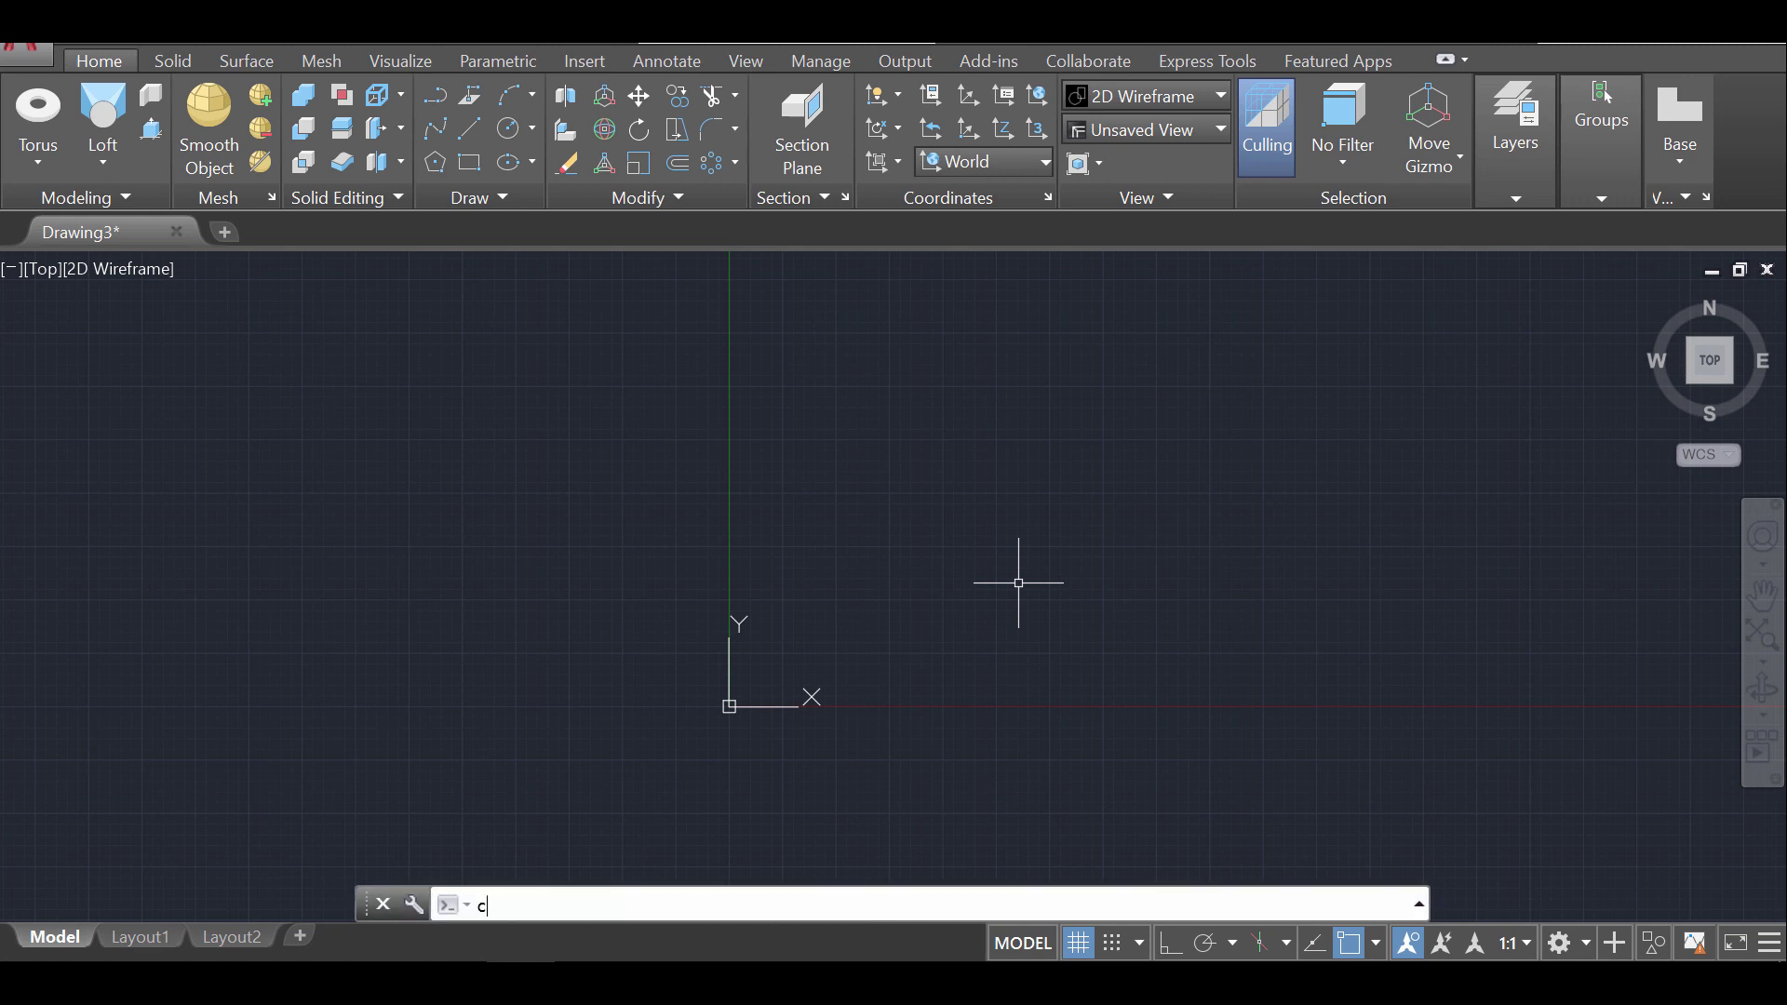
key("Return")
left_click(995, 454)
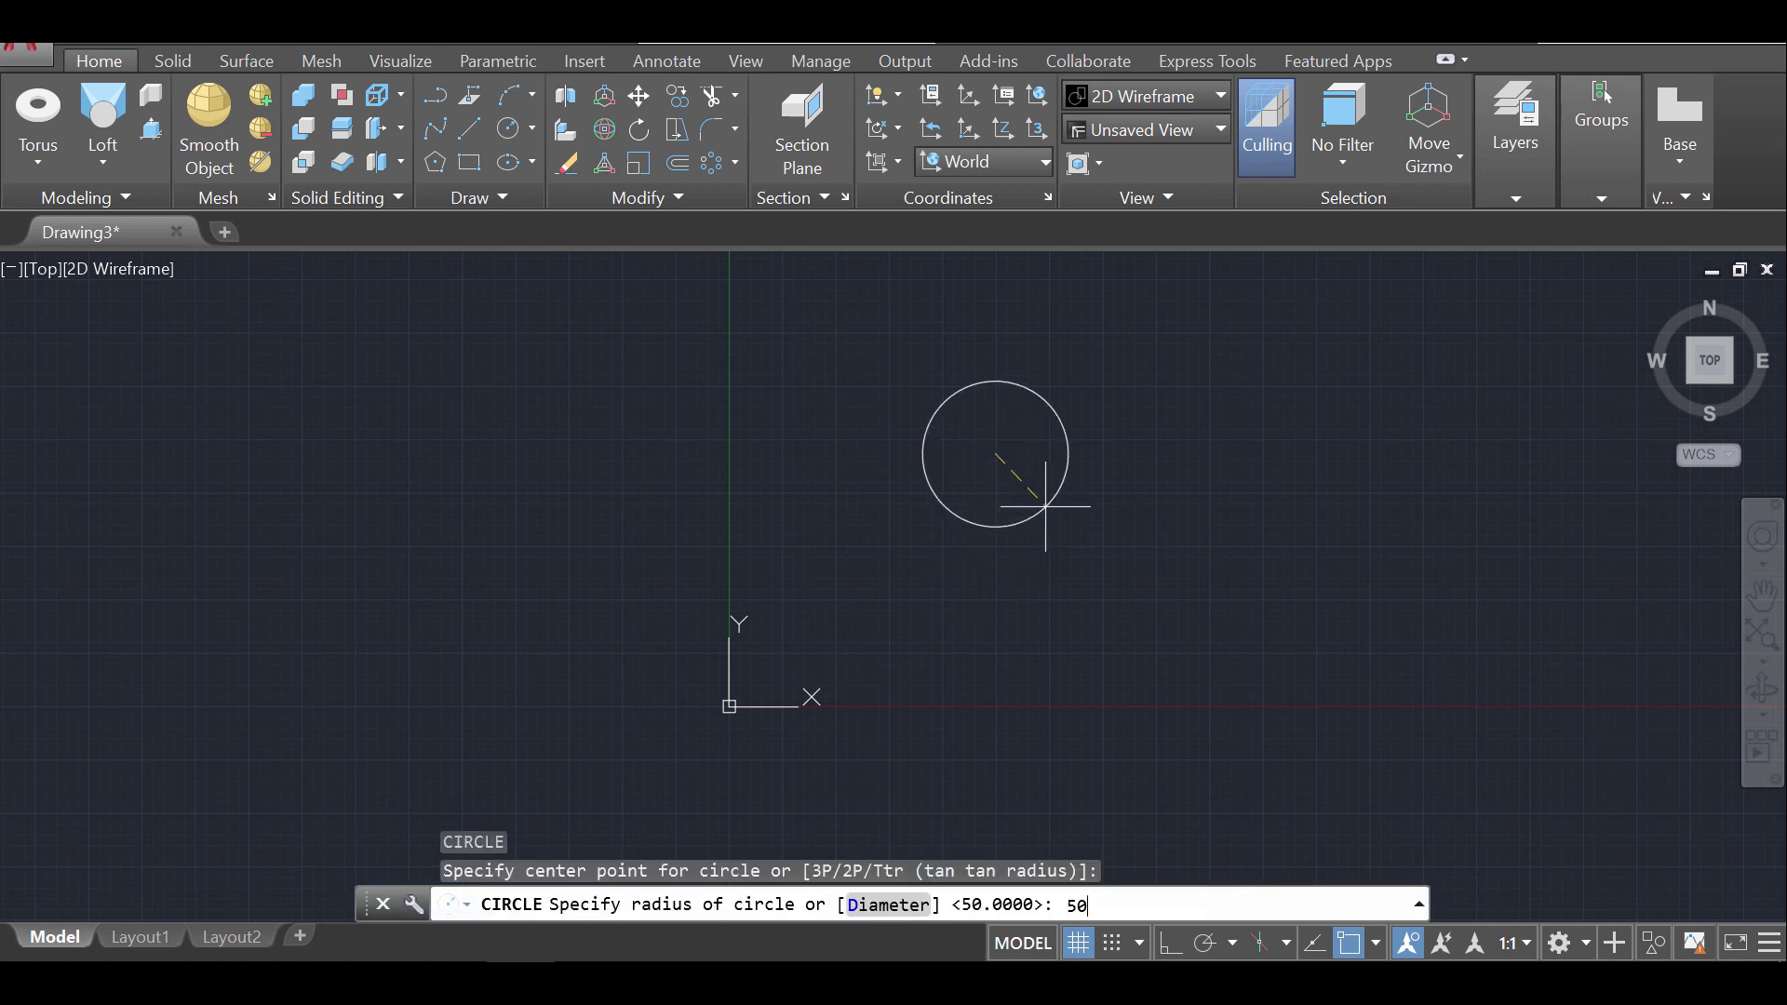
key("Return")
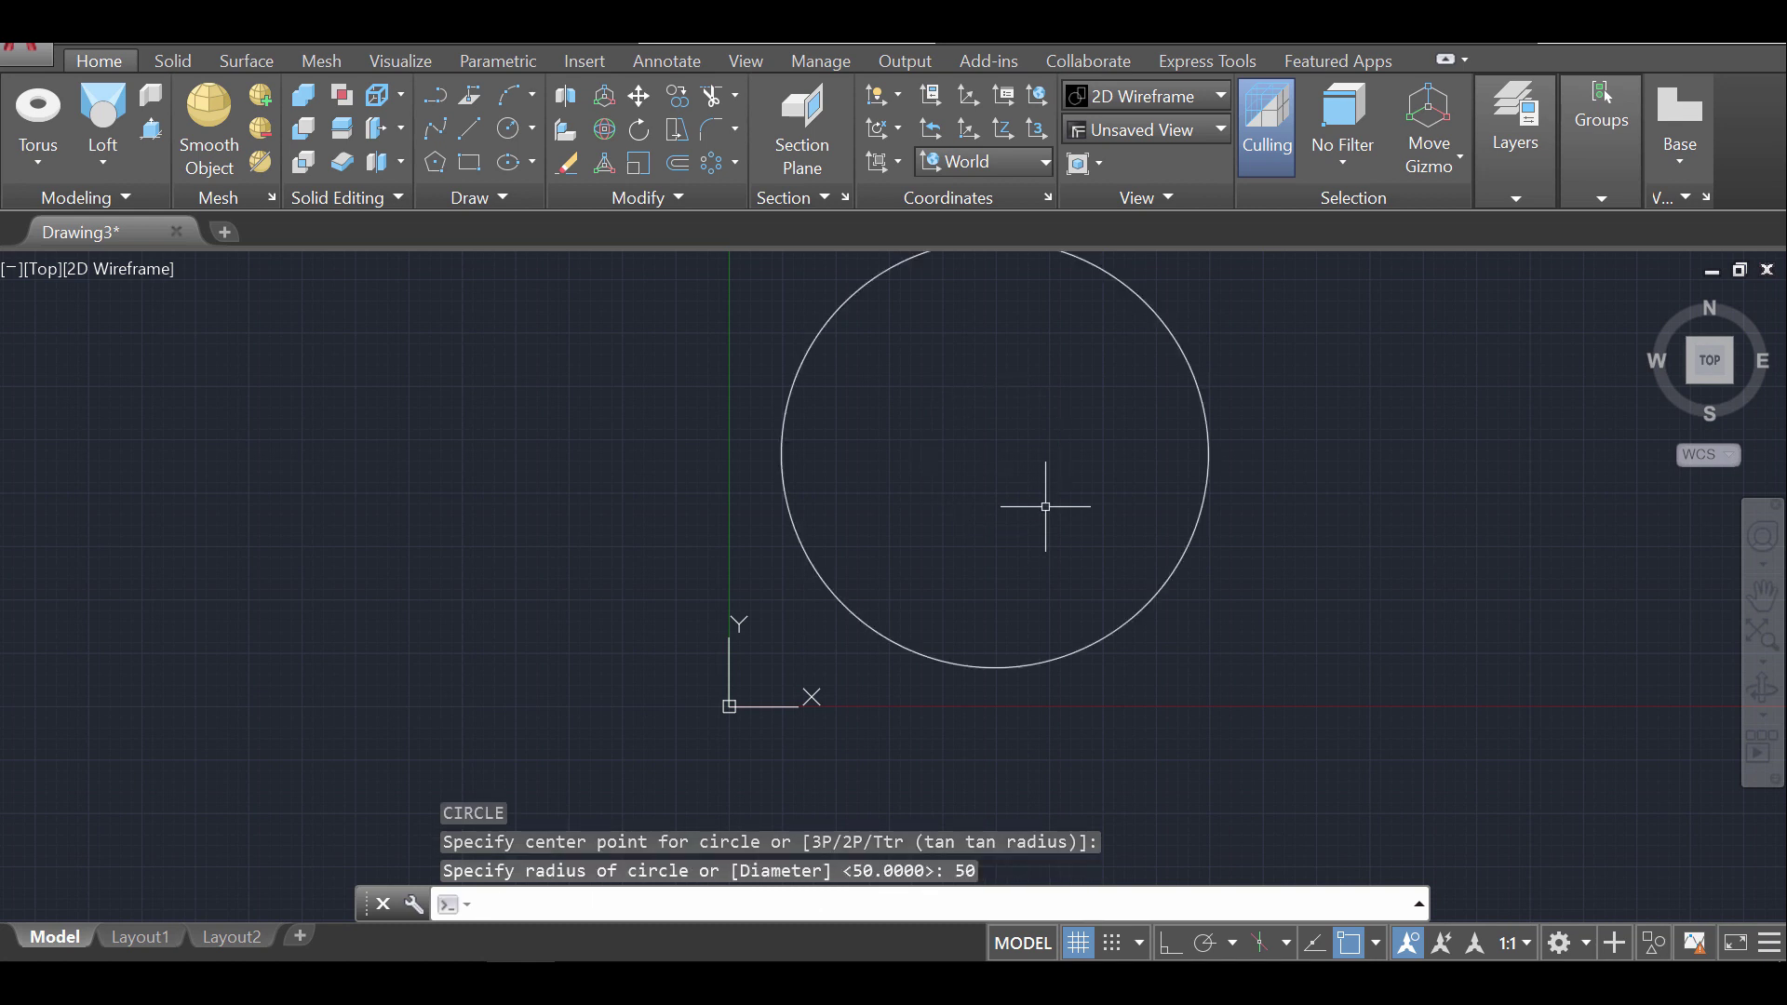
Draw a circle of radius 5 centred on the bottom quadrant of the large circle
mouse_move(1045, 507)
middle_mouse_down()
mouse_move(954, 603)
mouse_move(941, 582)
middle_mouse_up()
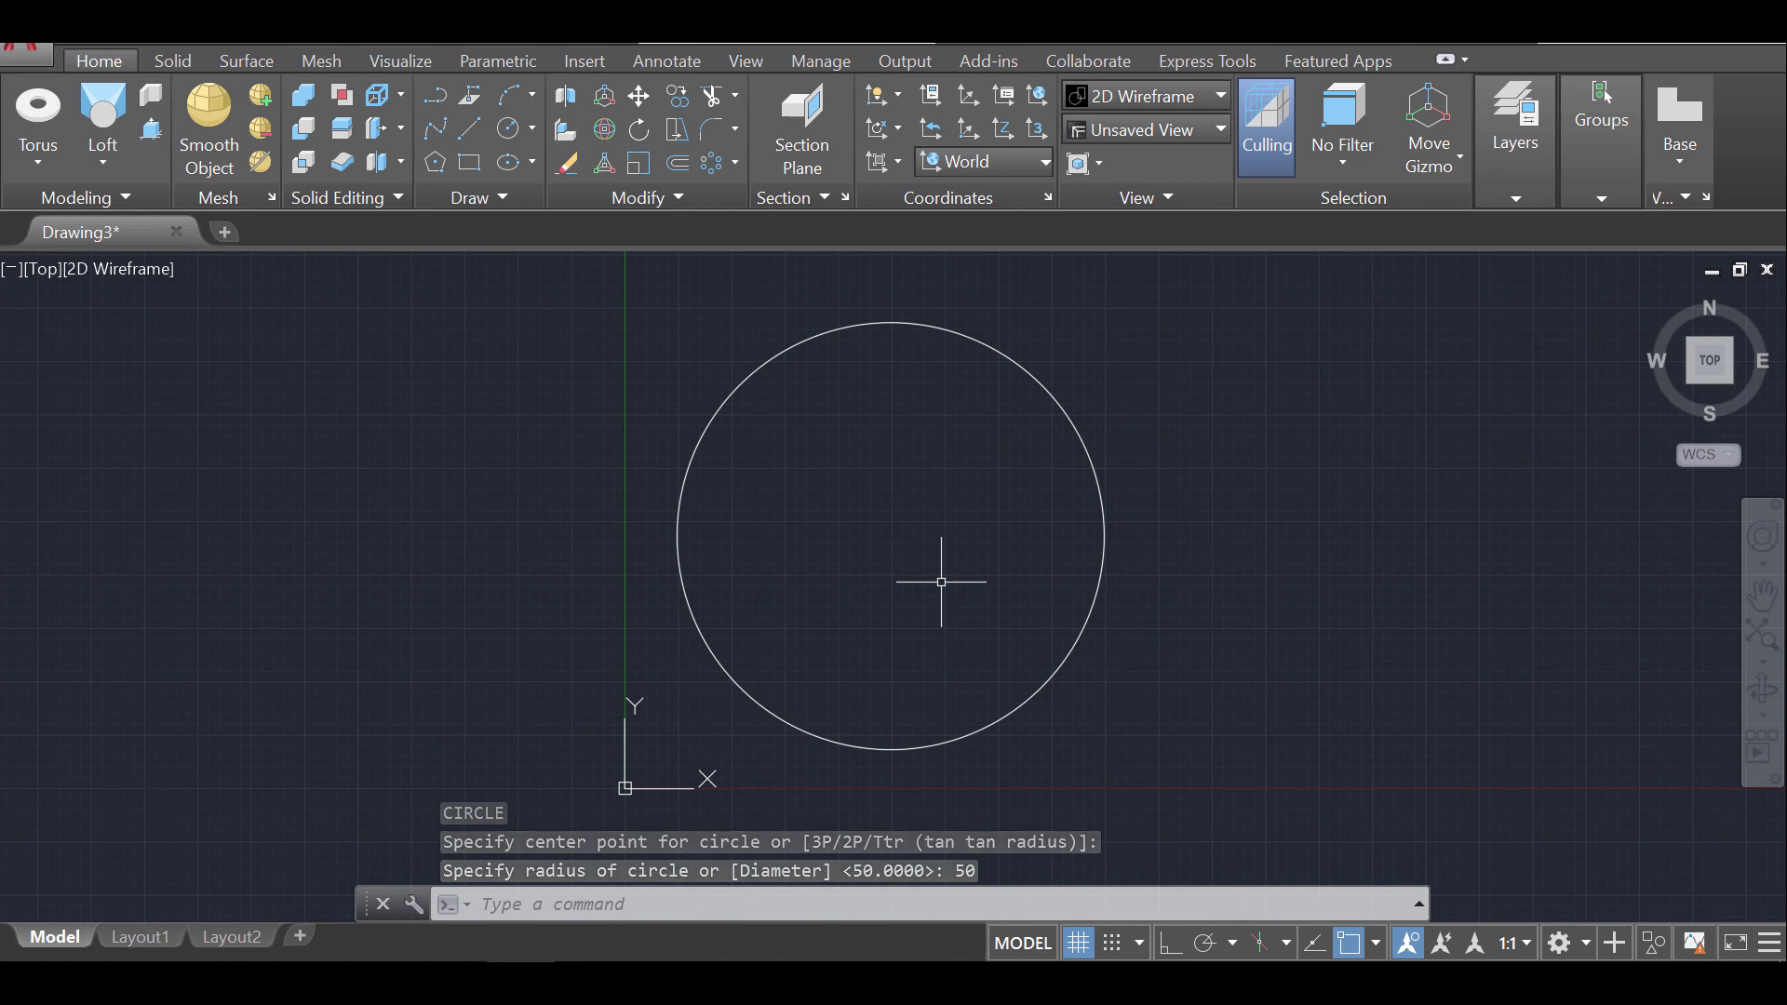
type("c")
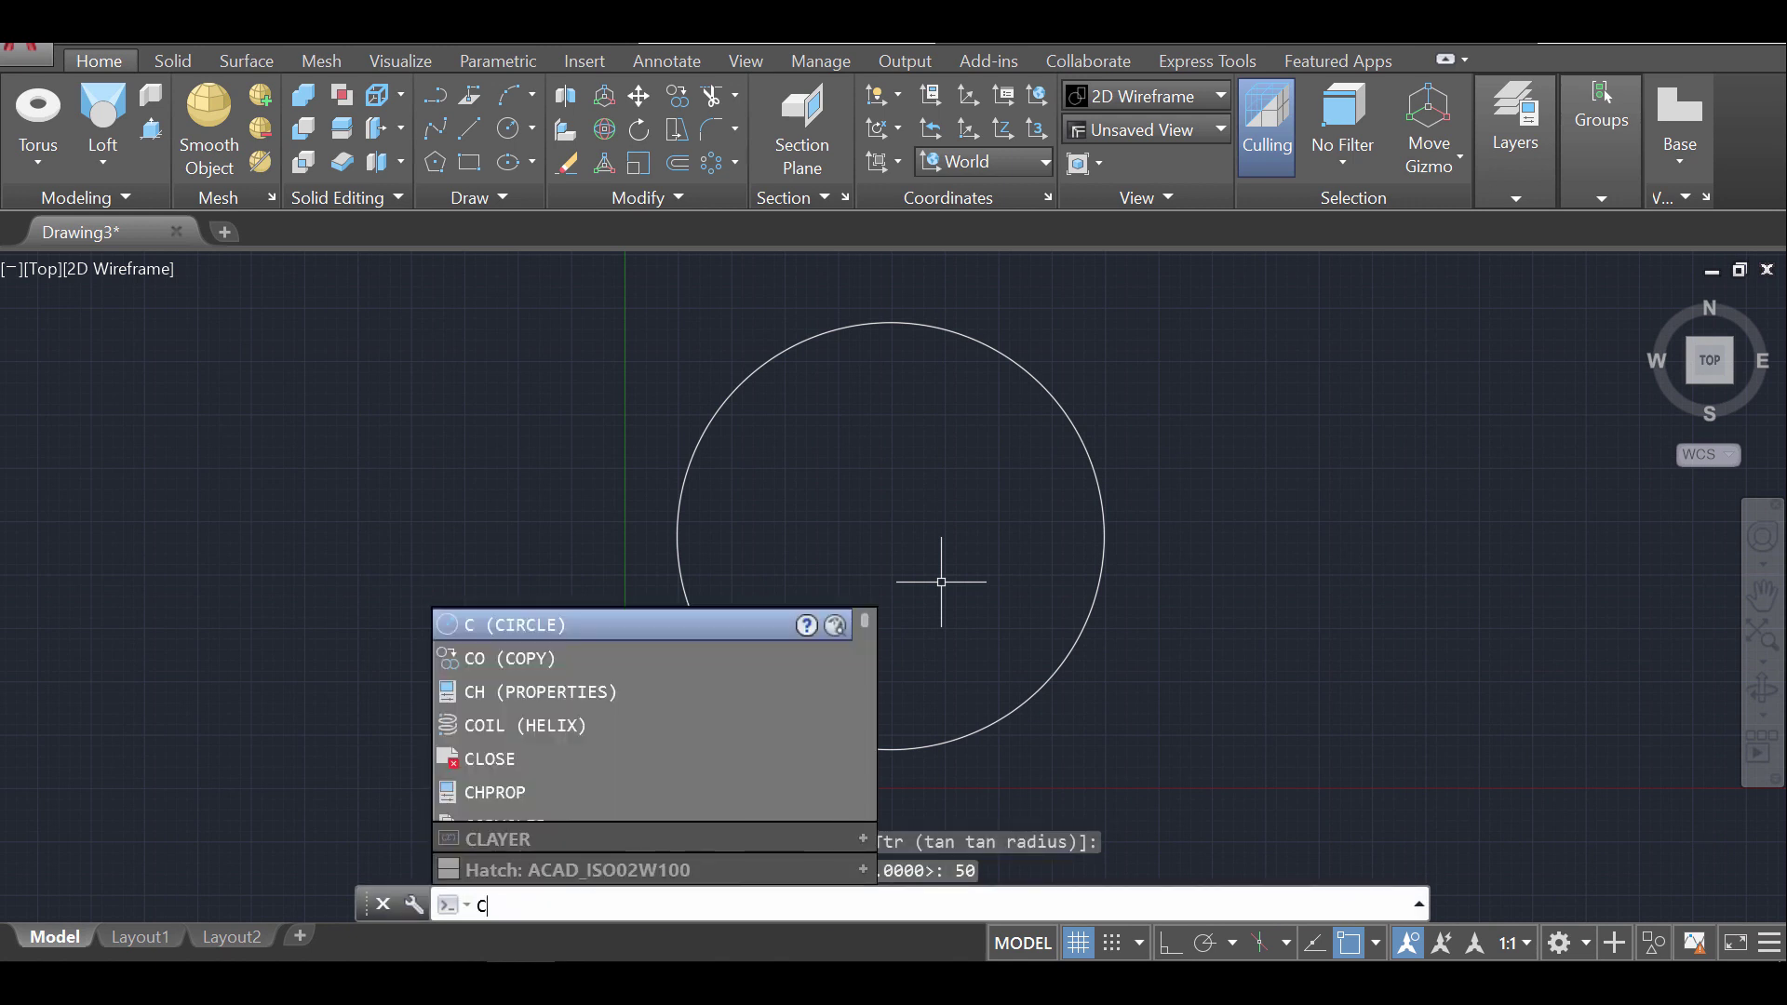
key("Return")
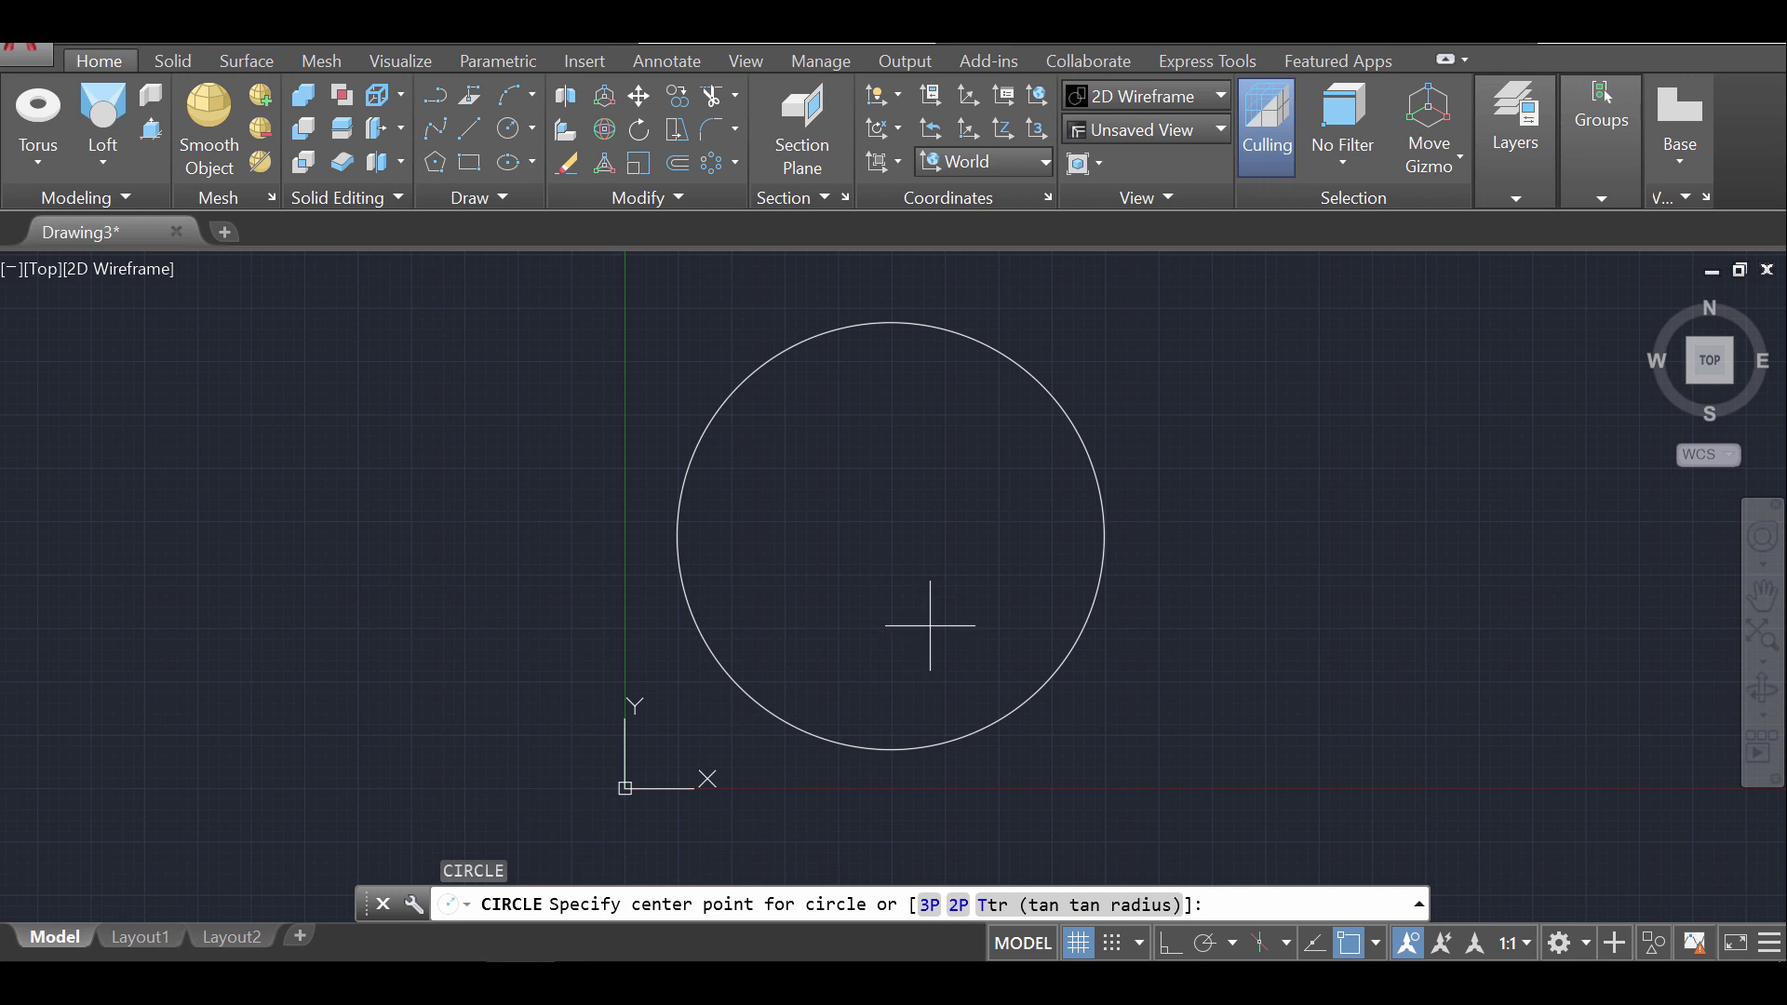
right_click(939, 610, "shift")
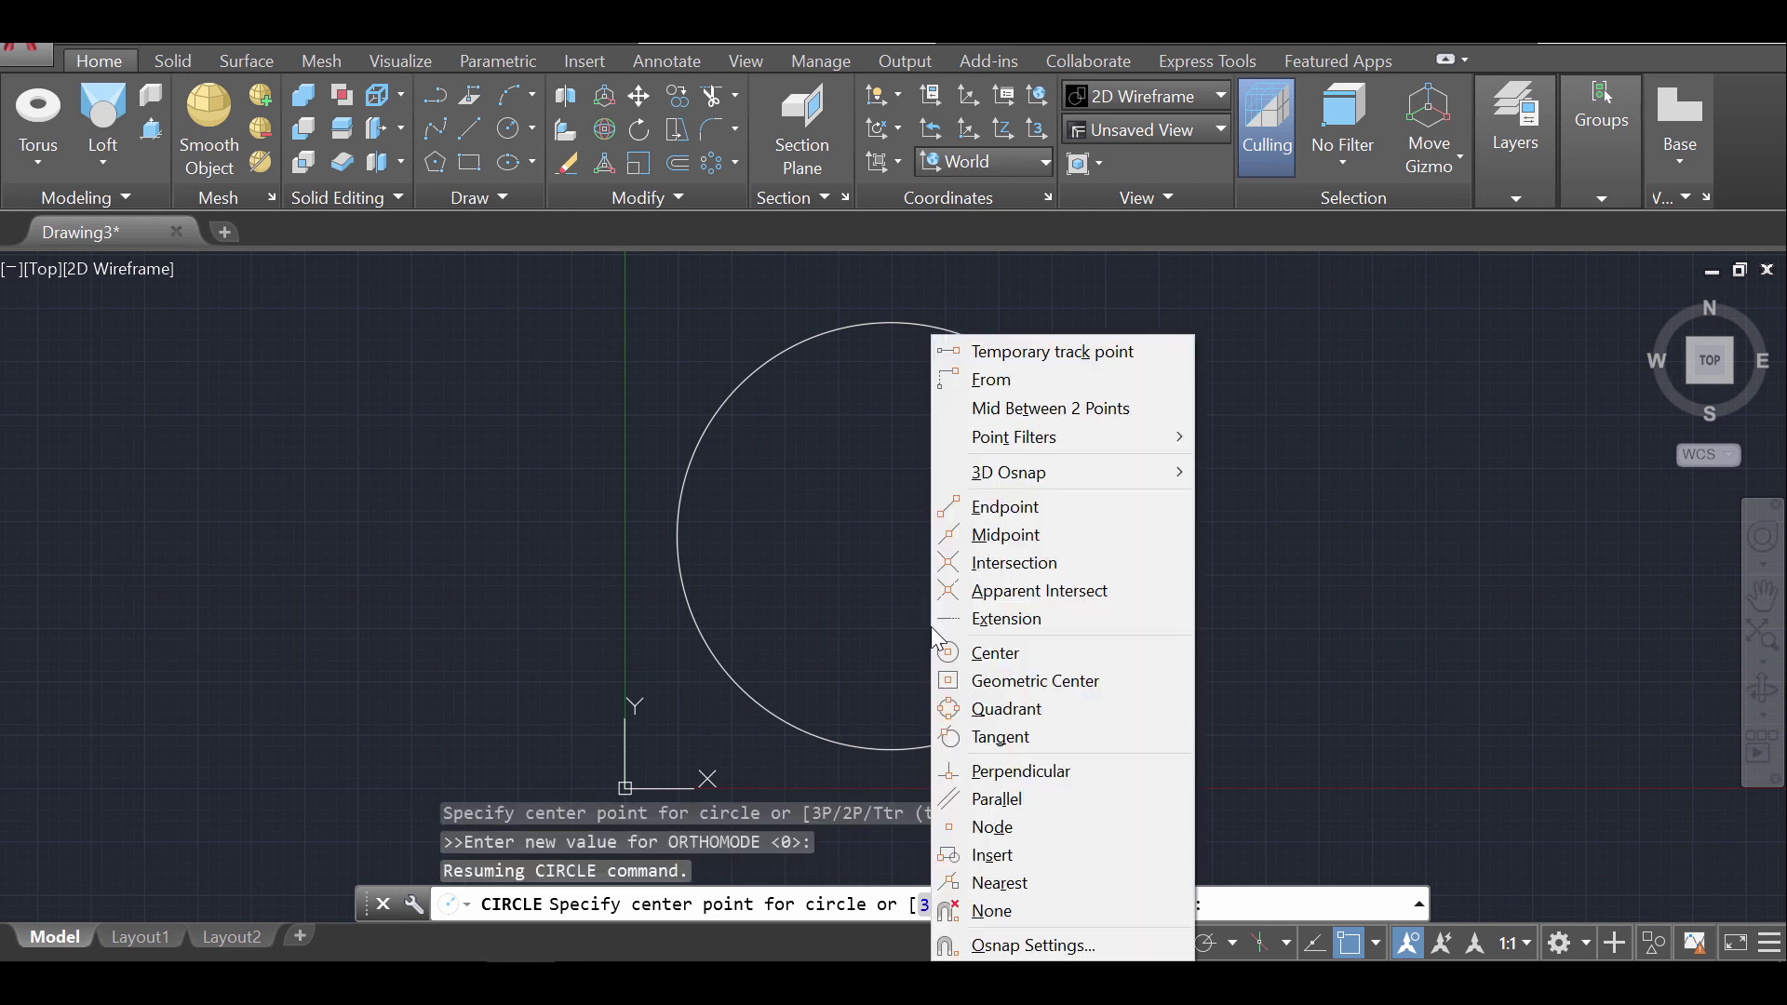
left_click(1047, 708)
left_click(892, 750)
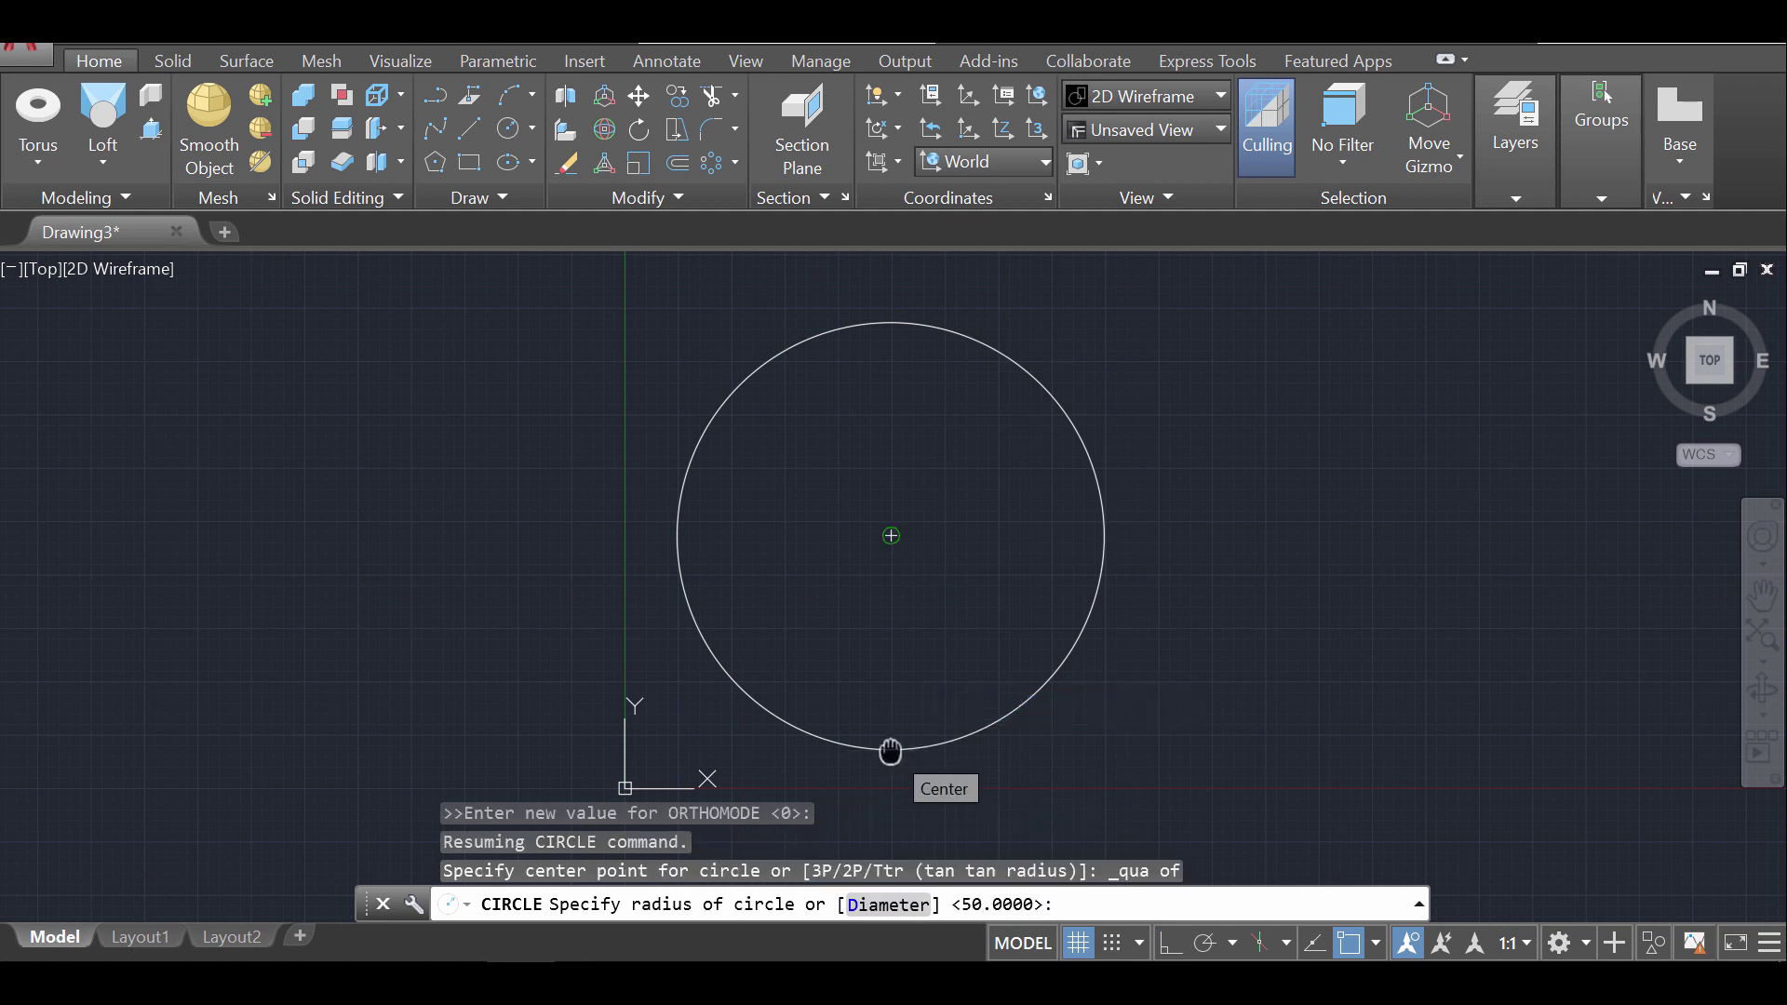
middle_click_drag(889, 752, 907, 588)
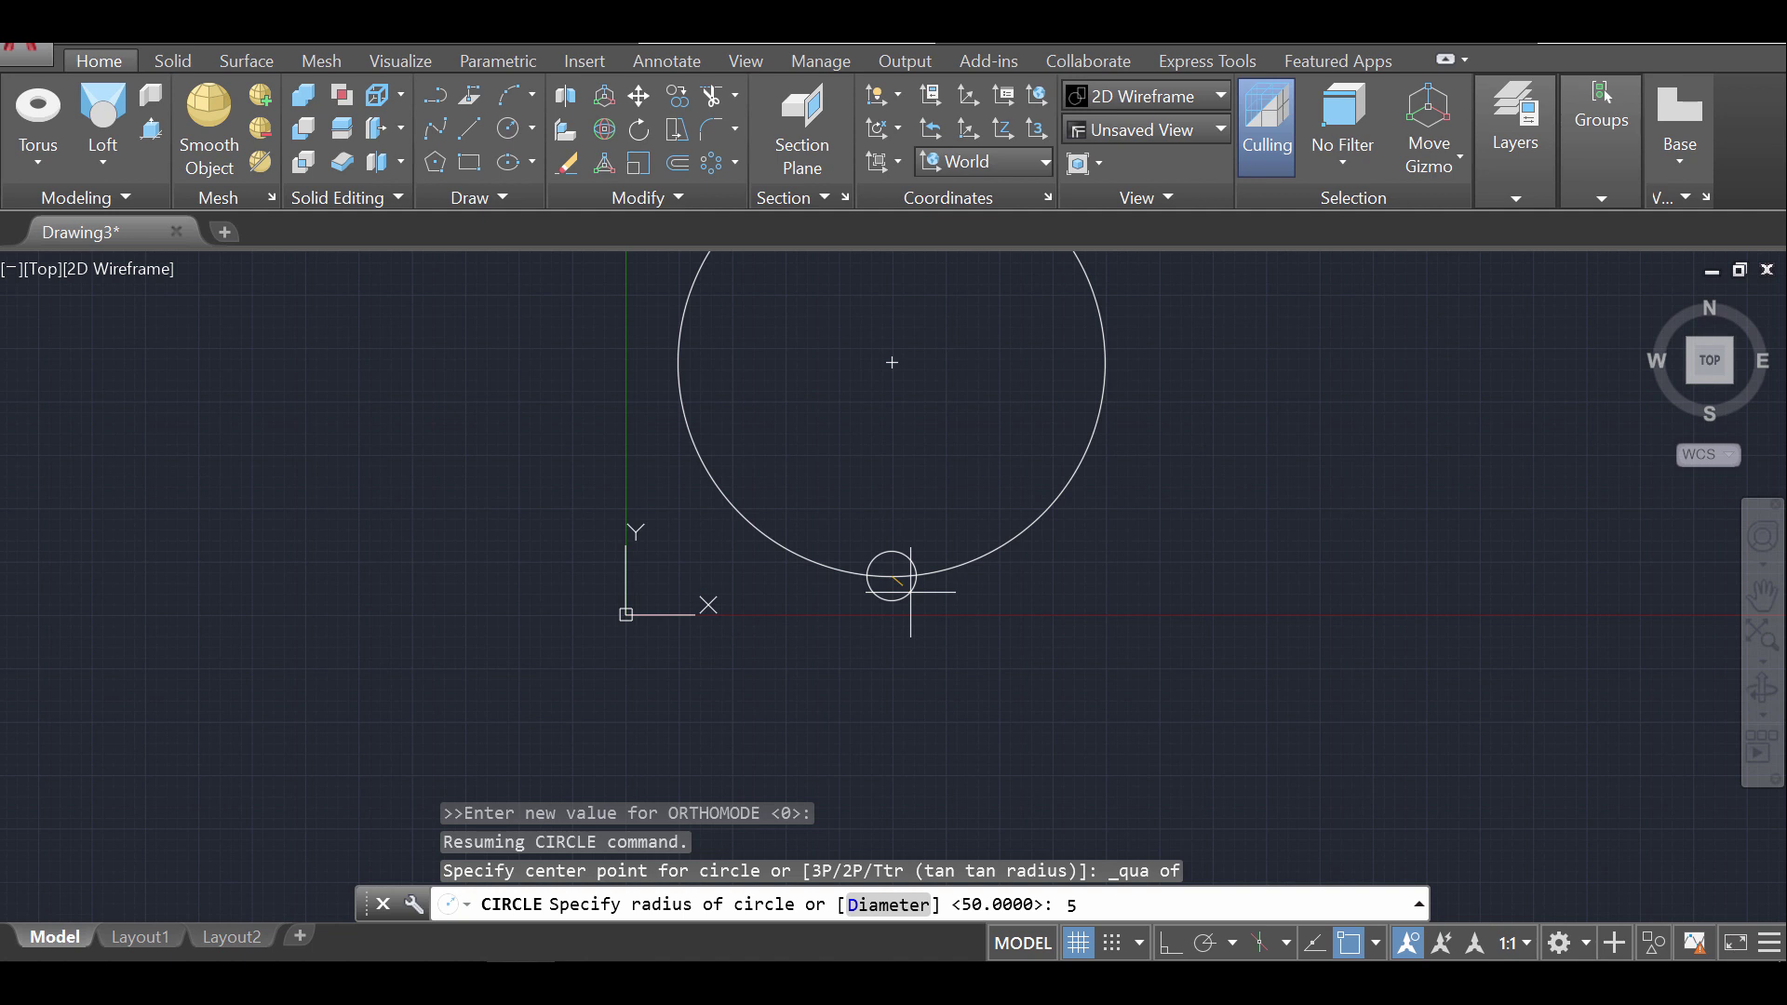
type("5")
key("Return")
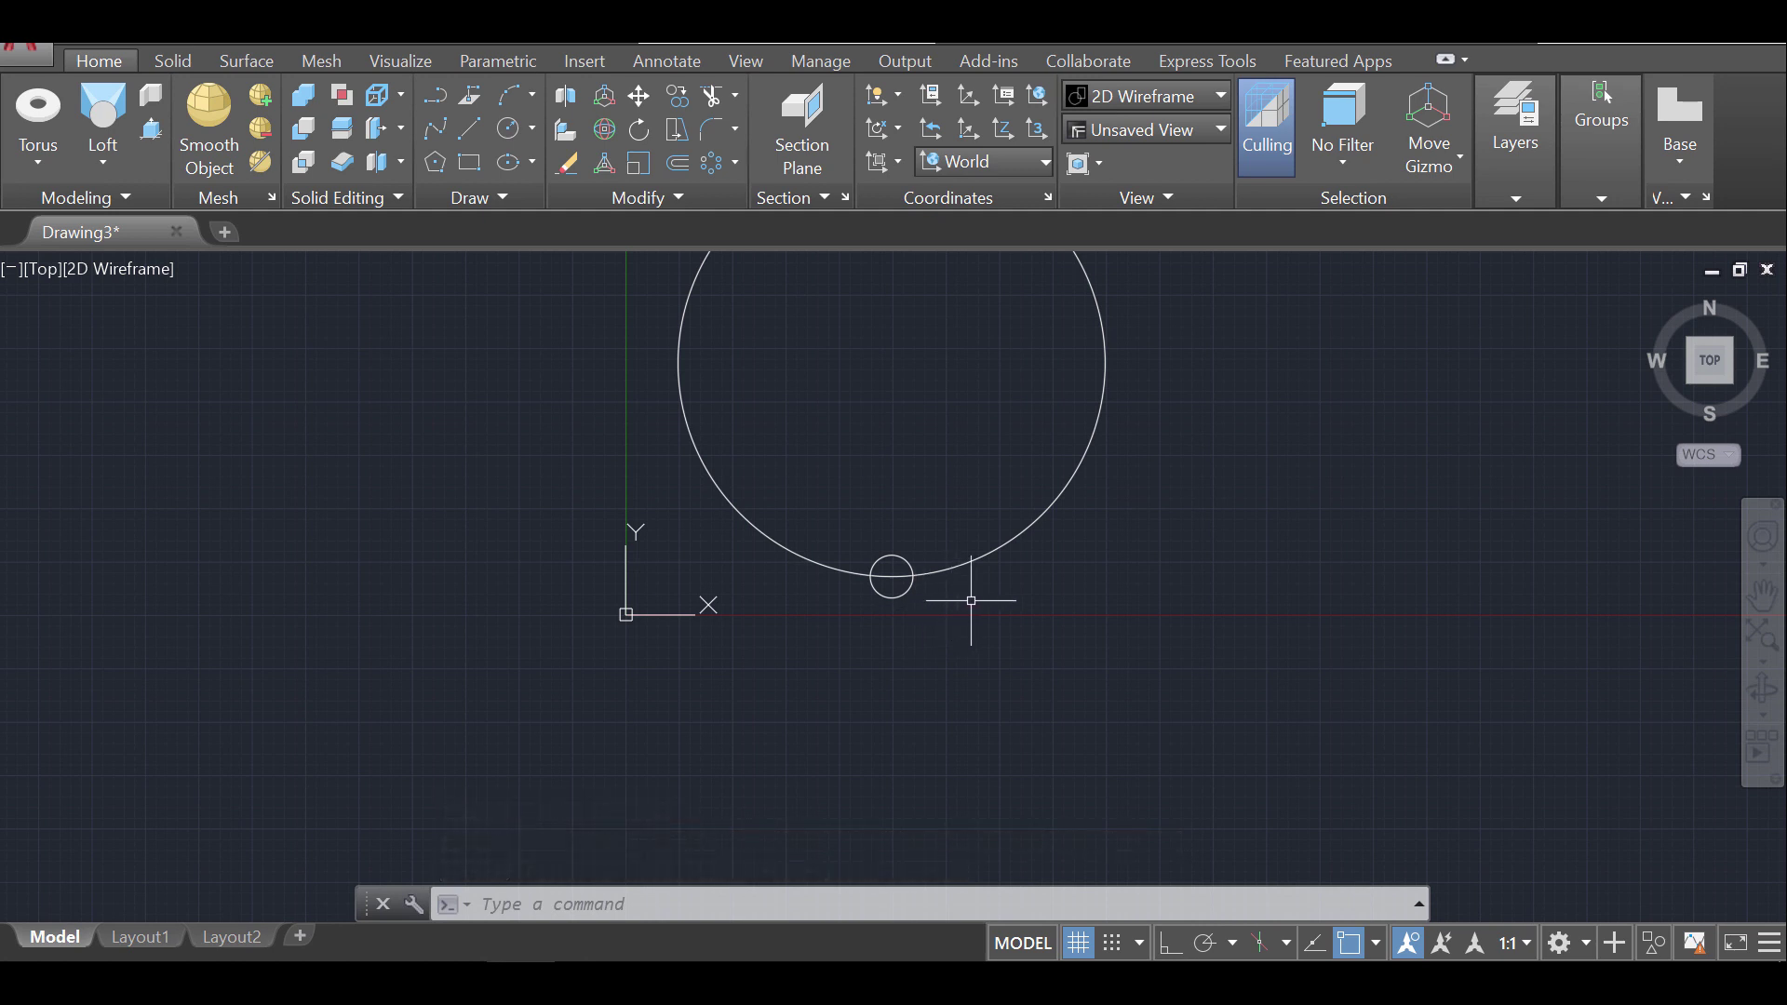
Create a polar array of the small circle around the large circle's centre with 22 items over 360 degrees
middle_click_drag(1171, 601, 1291, 729)
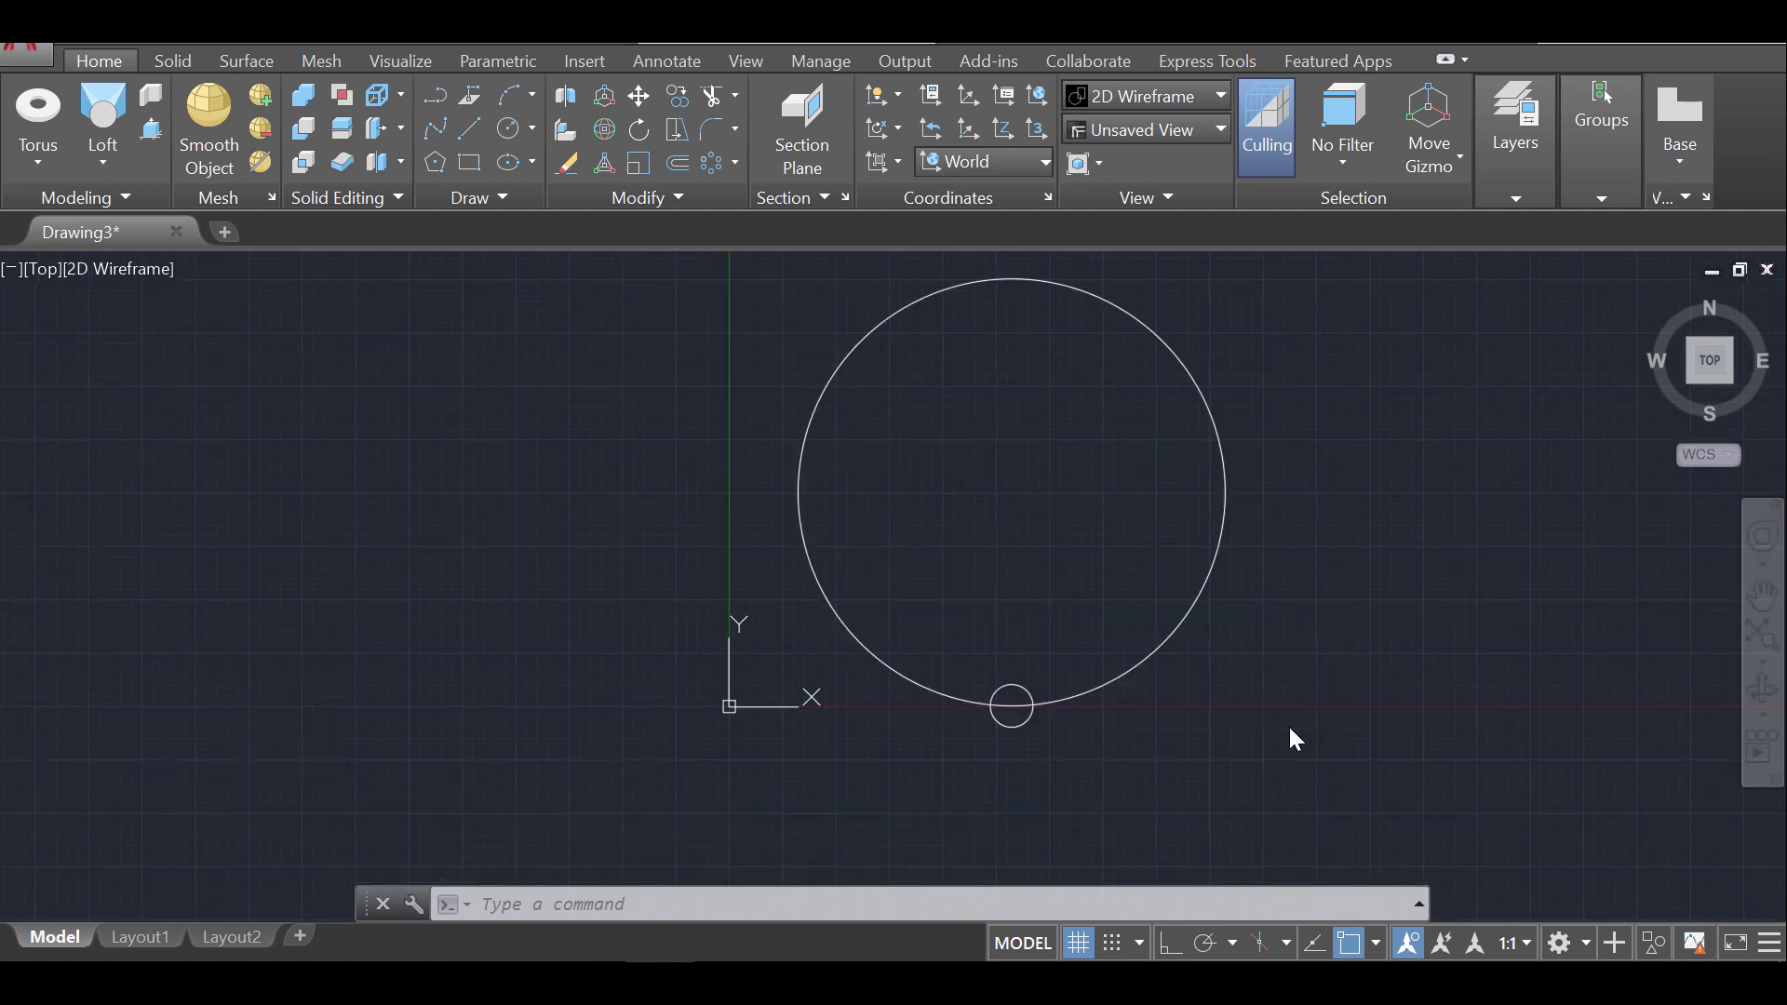
left_click(714, 165)
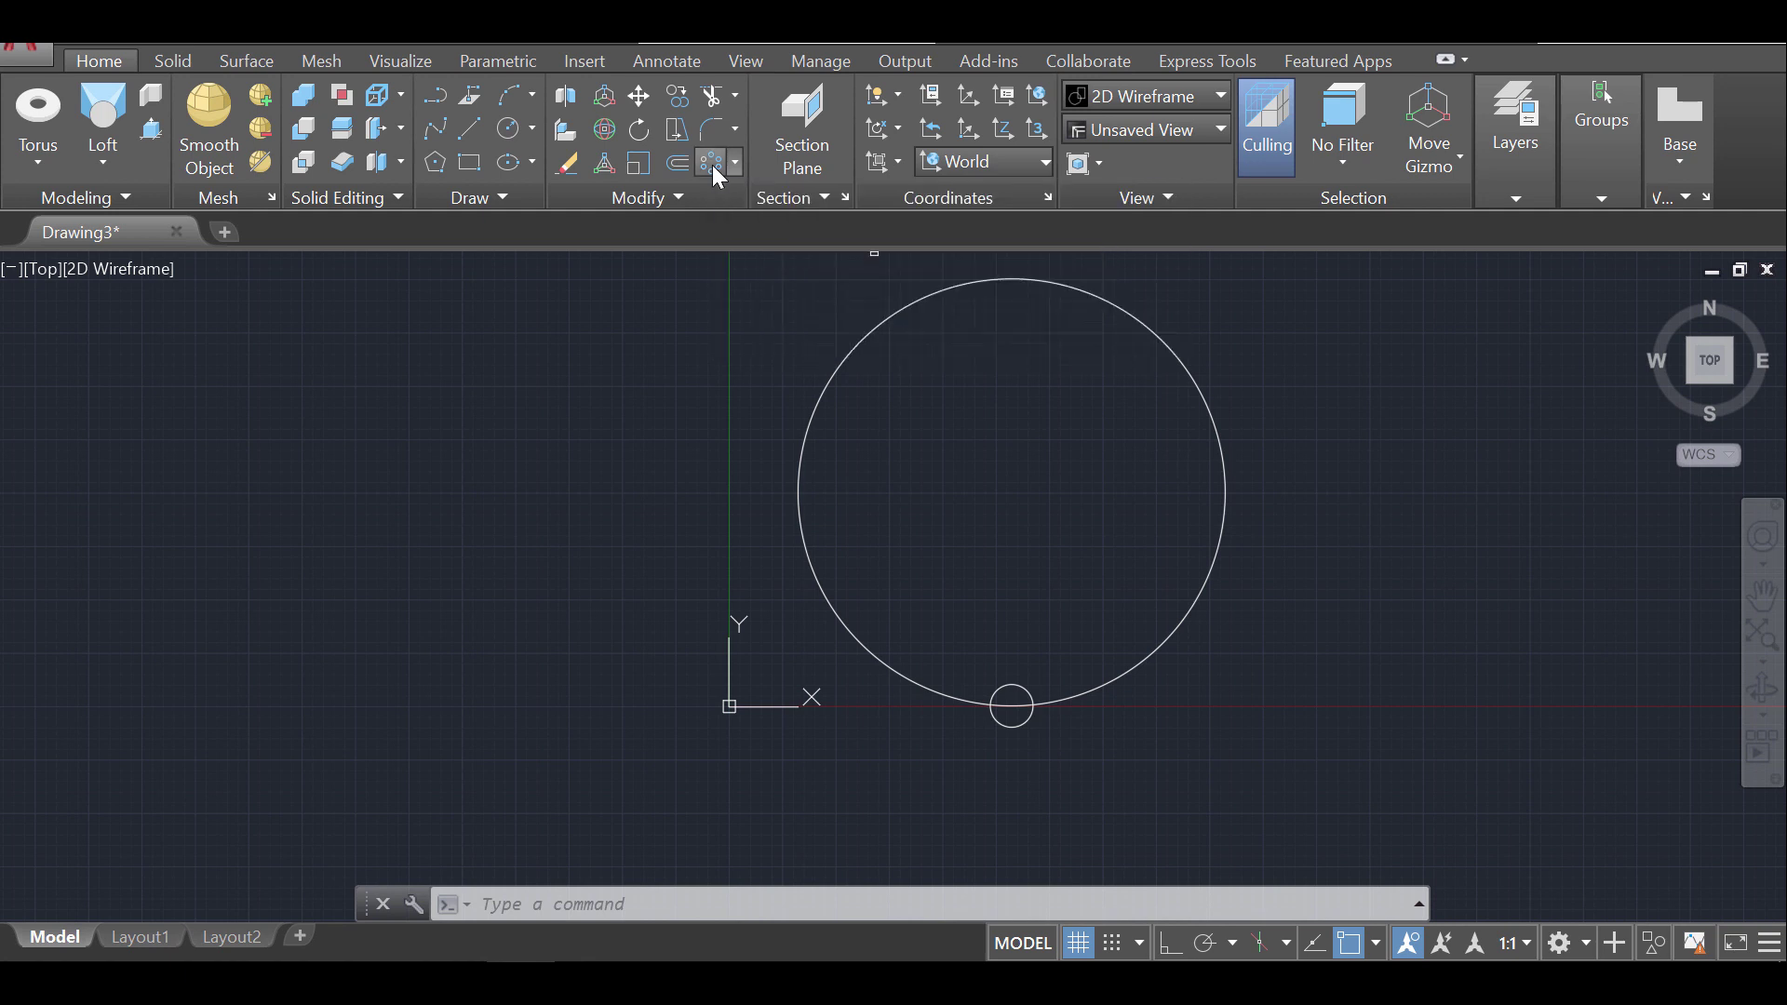
left_click(1020, 681)
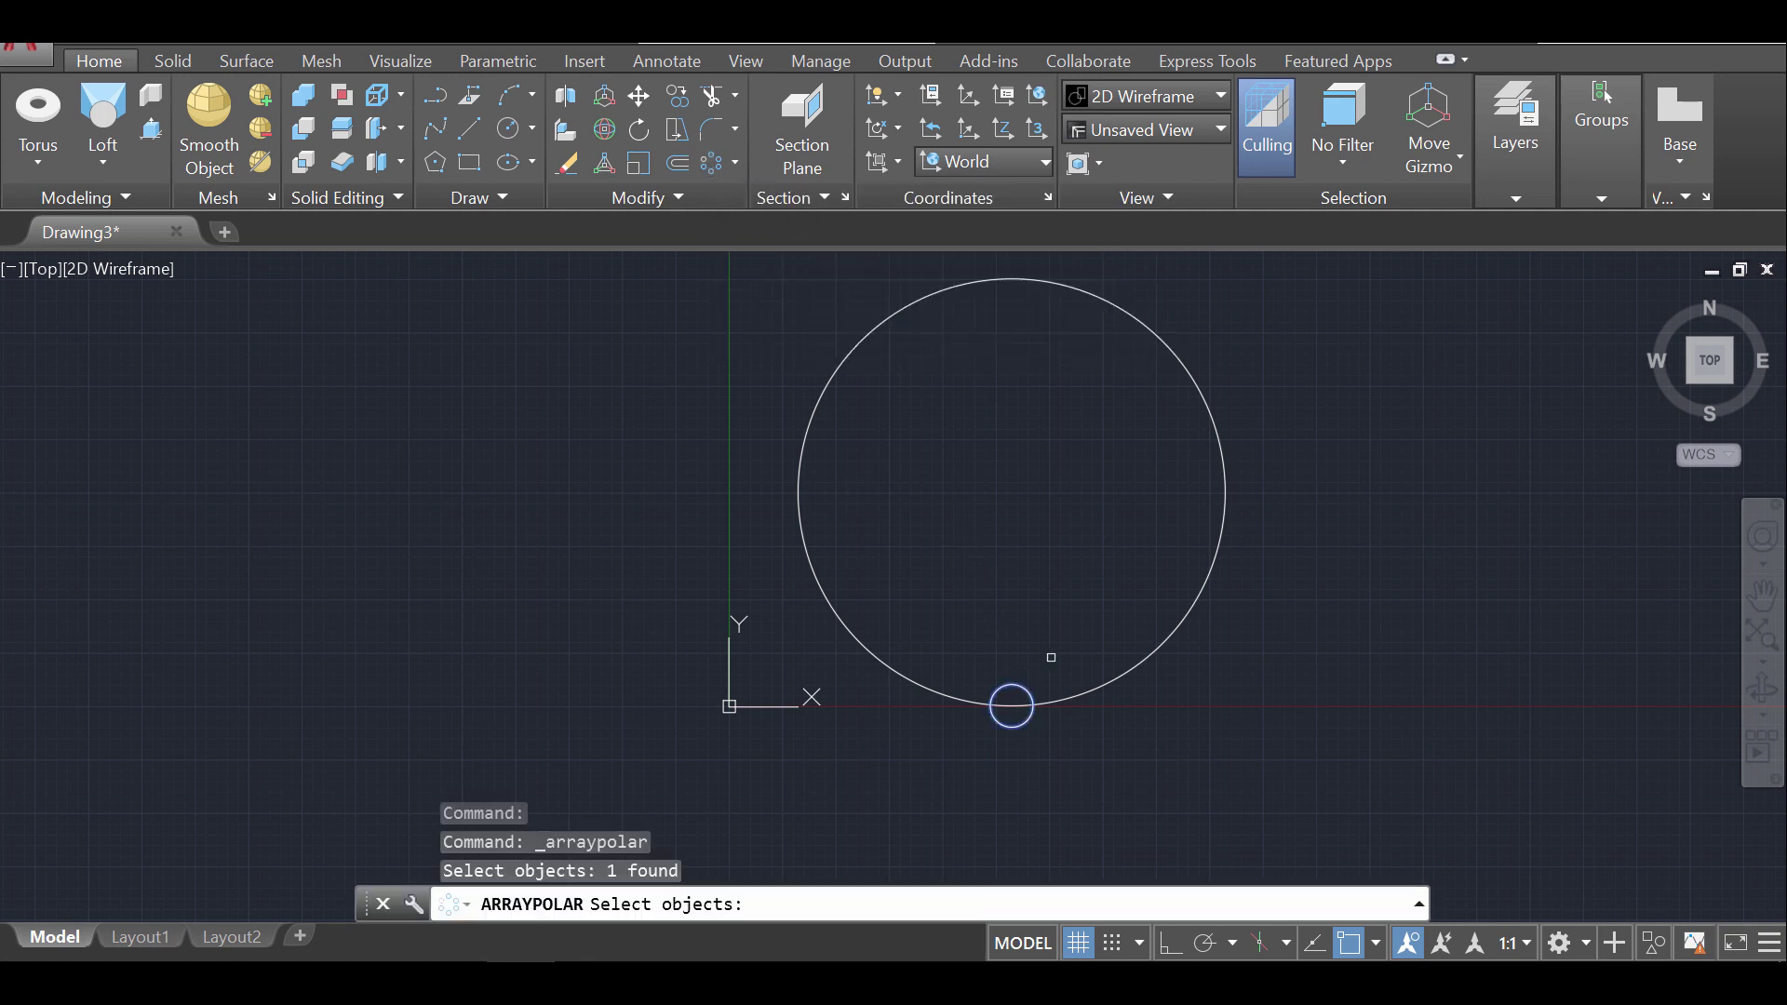
key("Return")
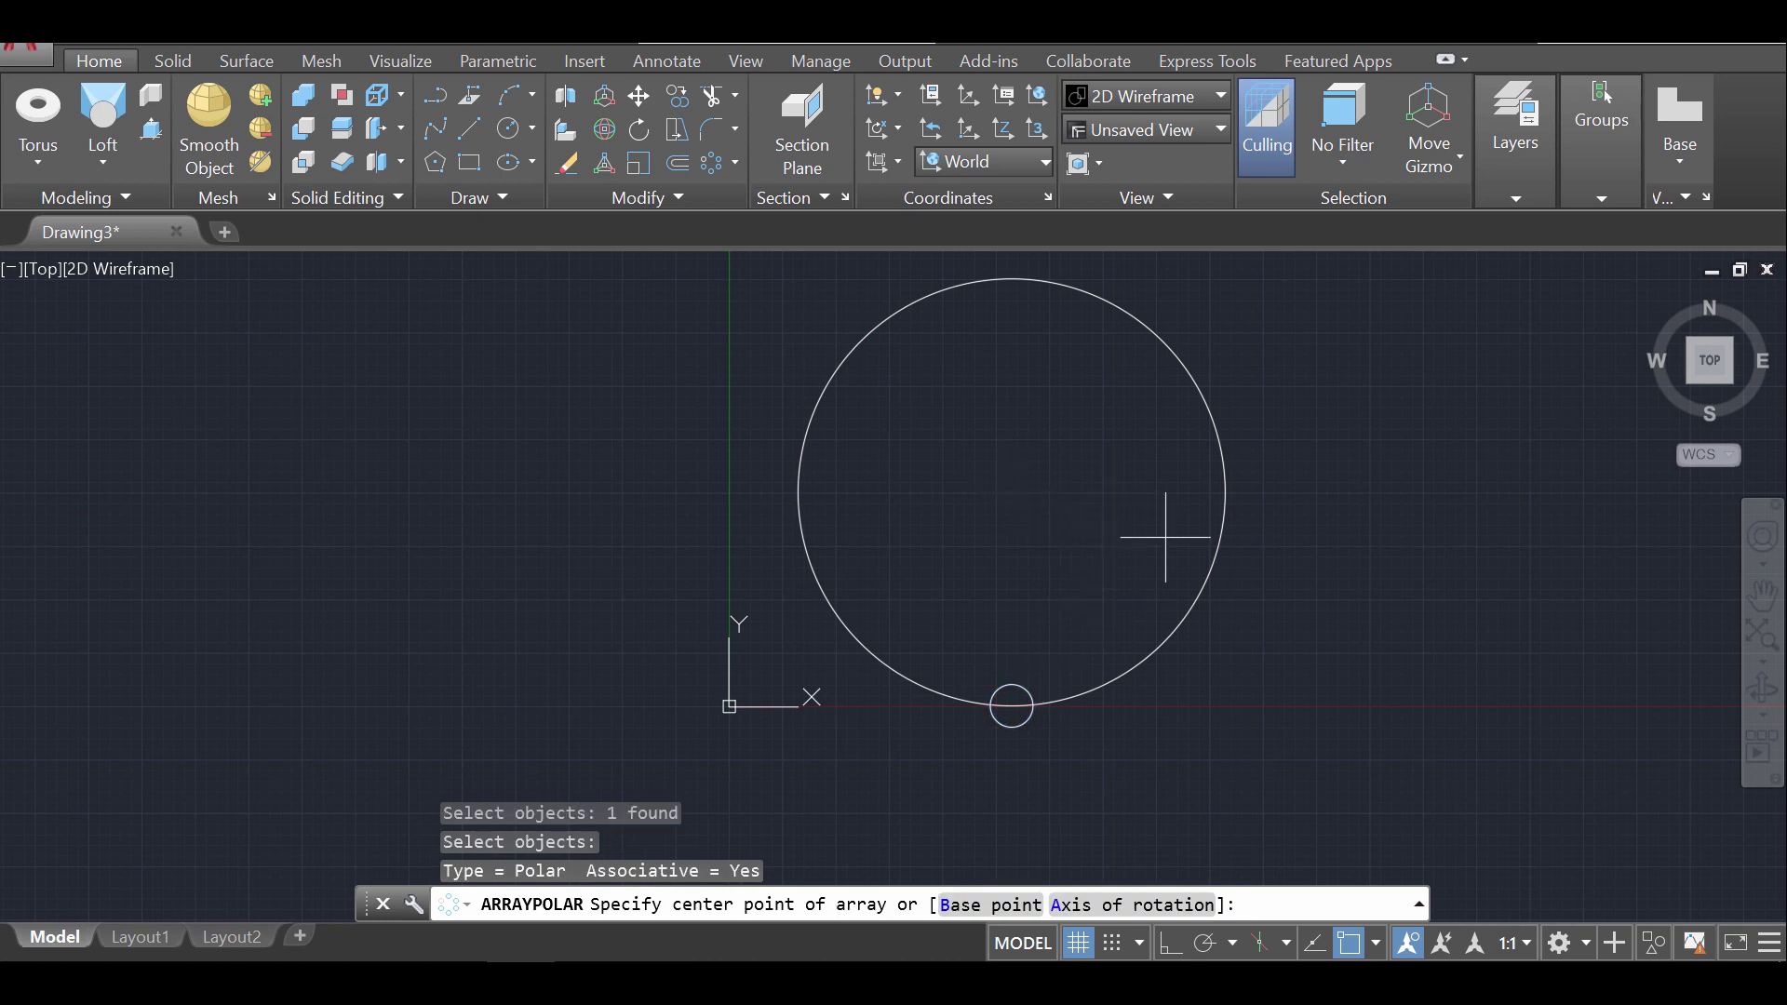
left_click(1012, 491)
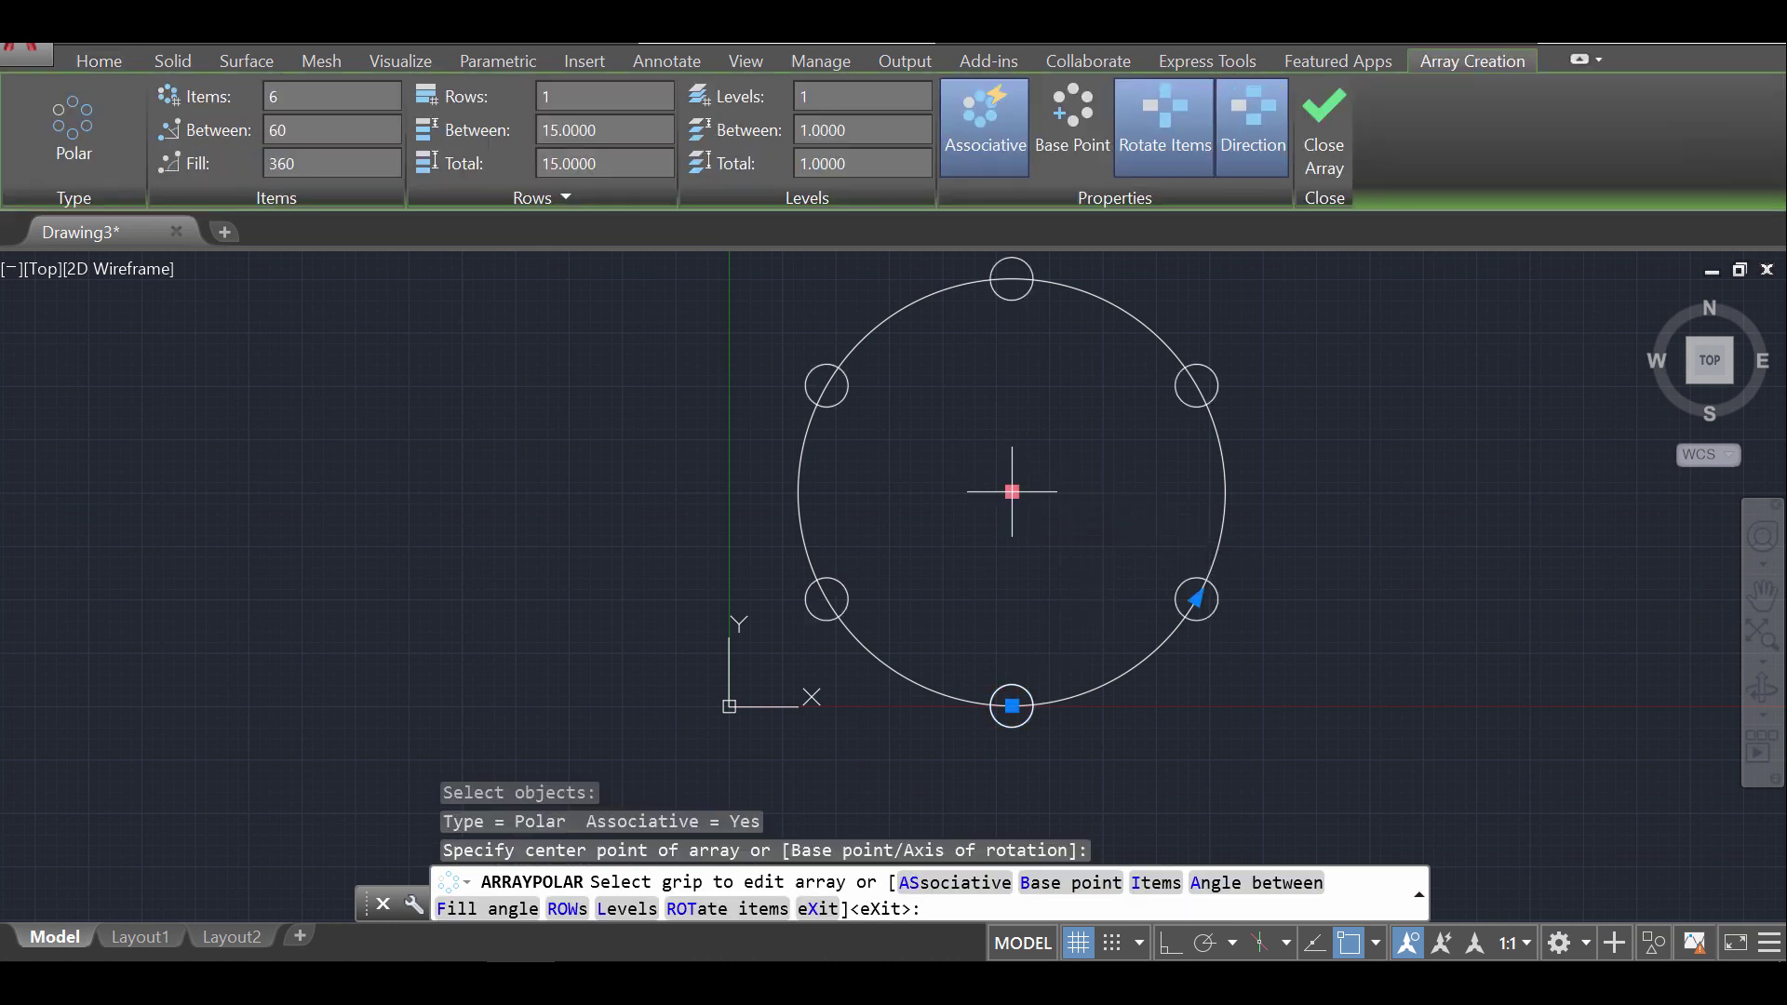
left_click(341, 91)
key("Return")
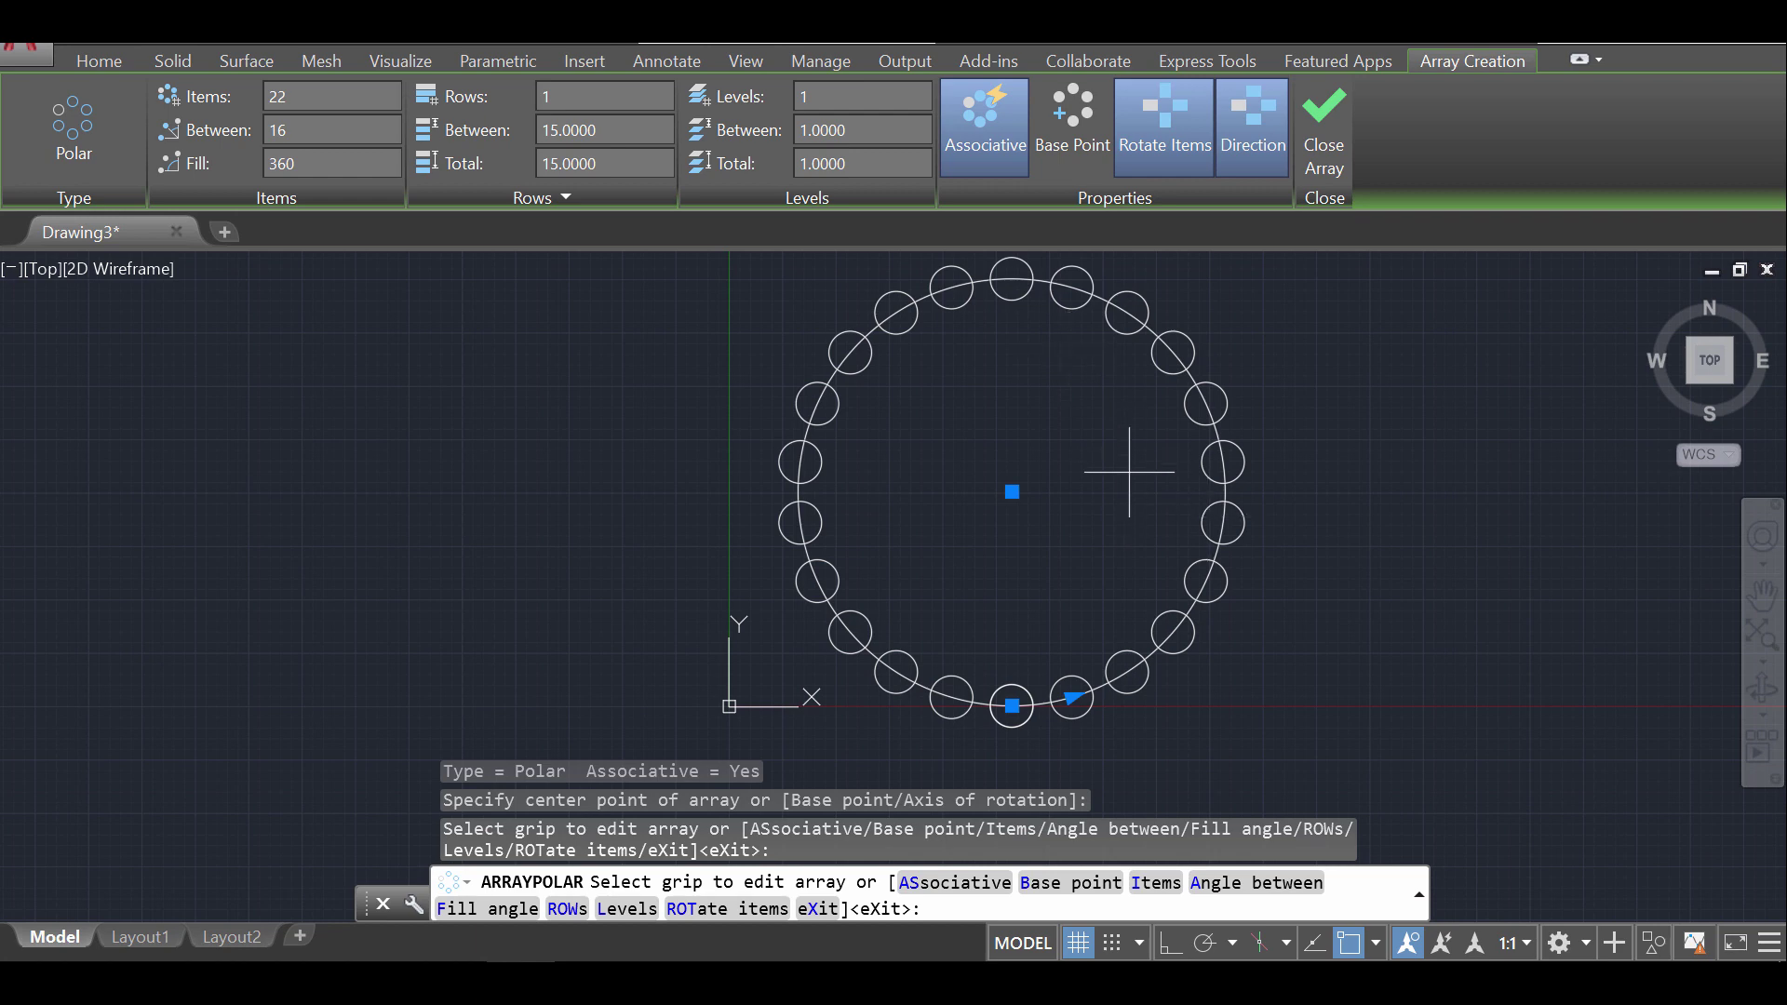
key("Return")
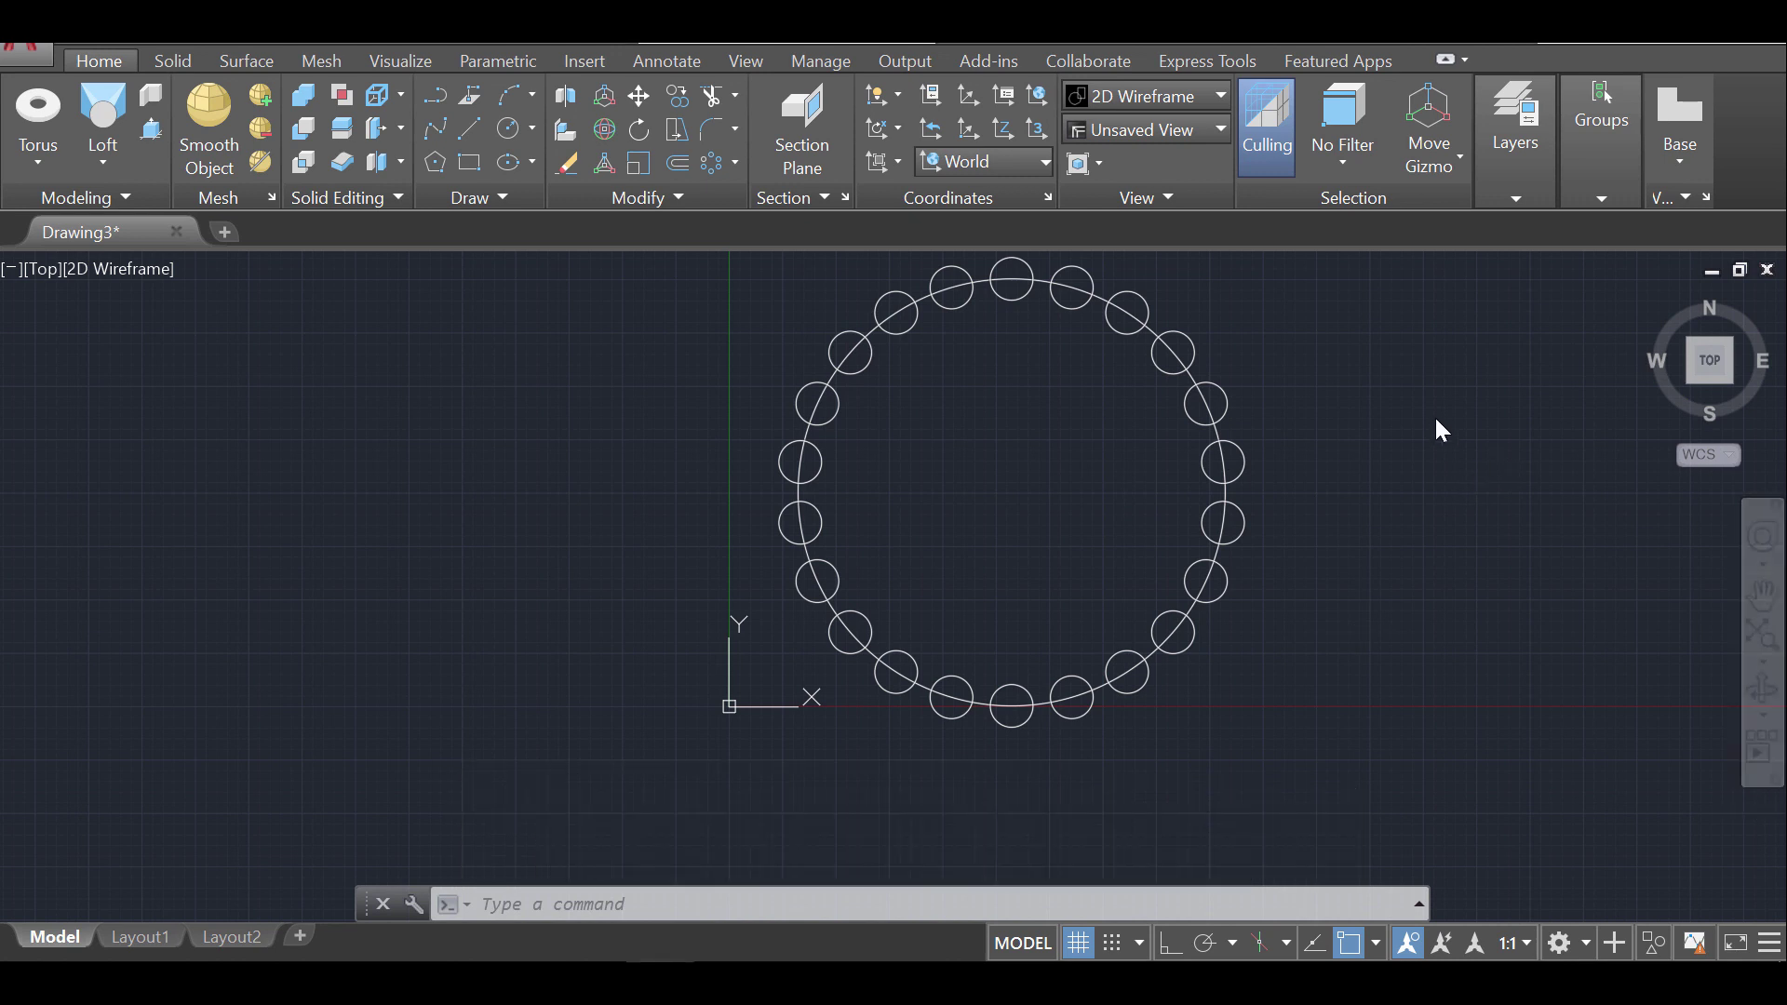
Create a new layer named Lines and set its colour to red, index 10
left_click(1512, 173)
left_click(1434, 265)
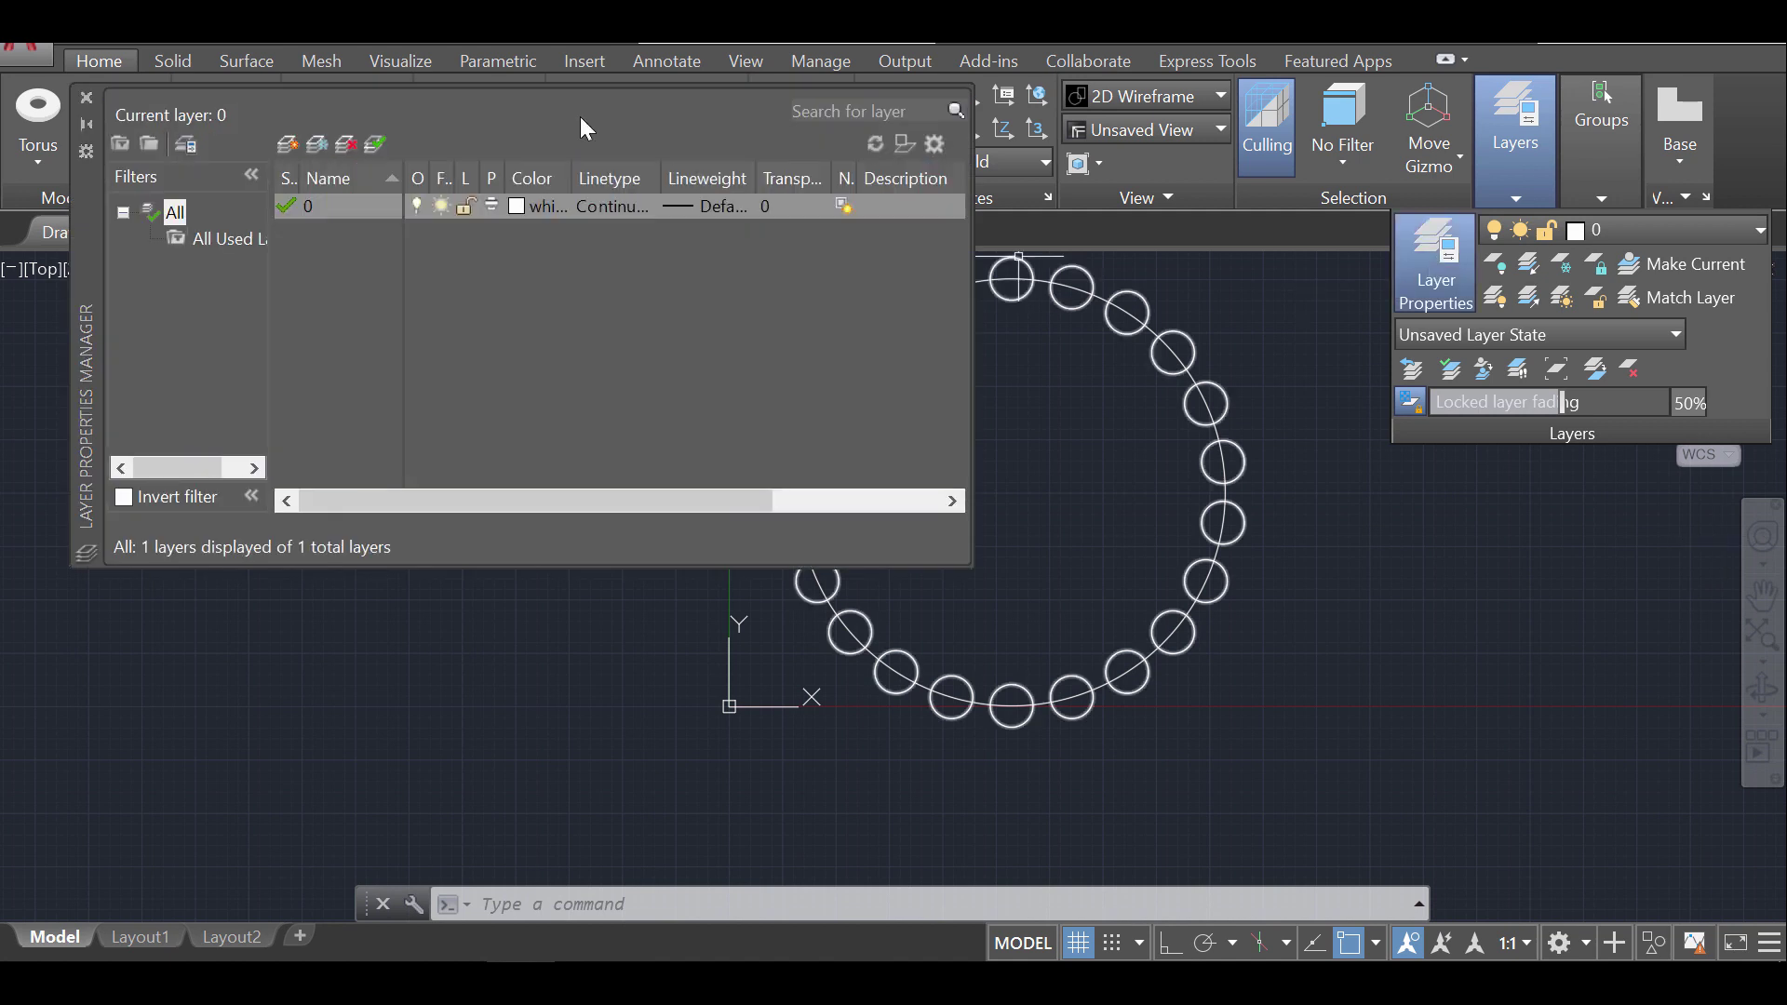
left_click(288, 143)
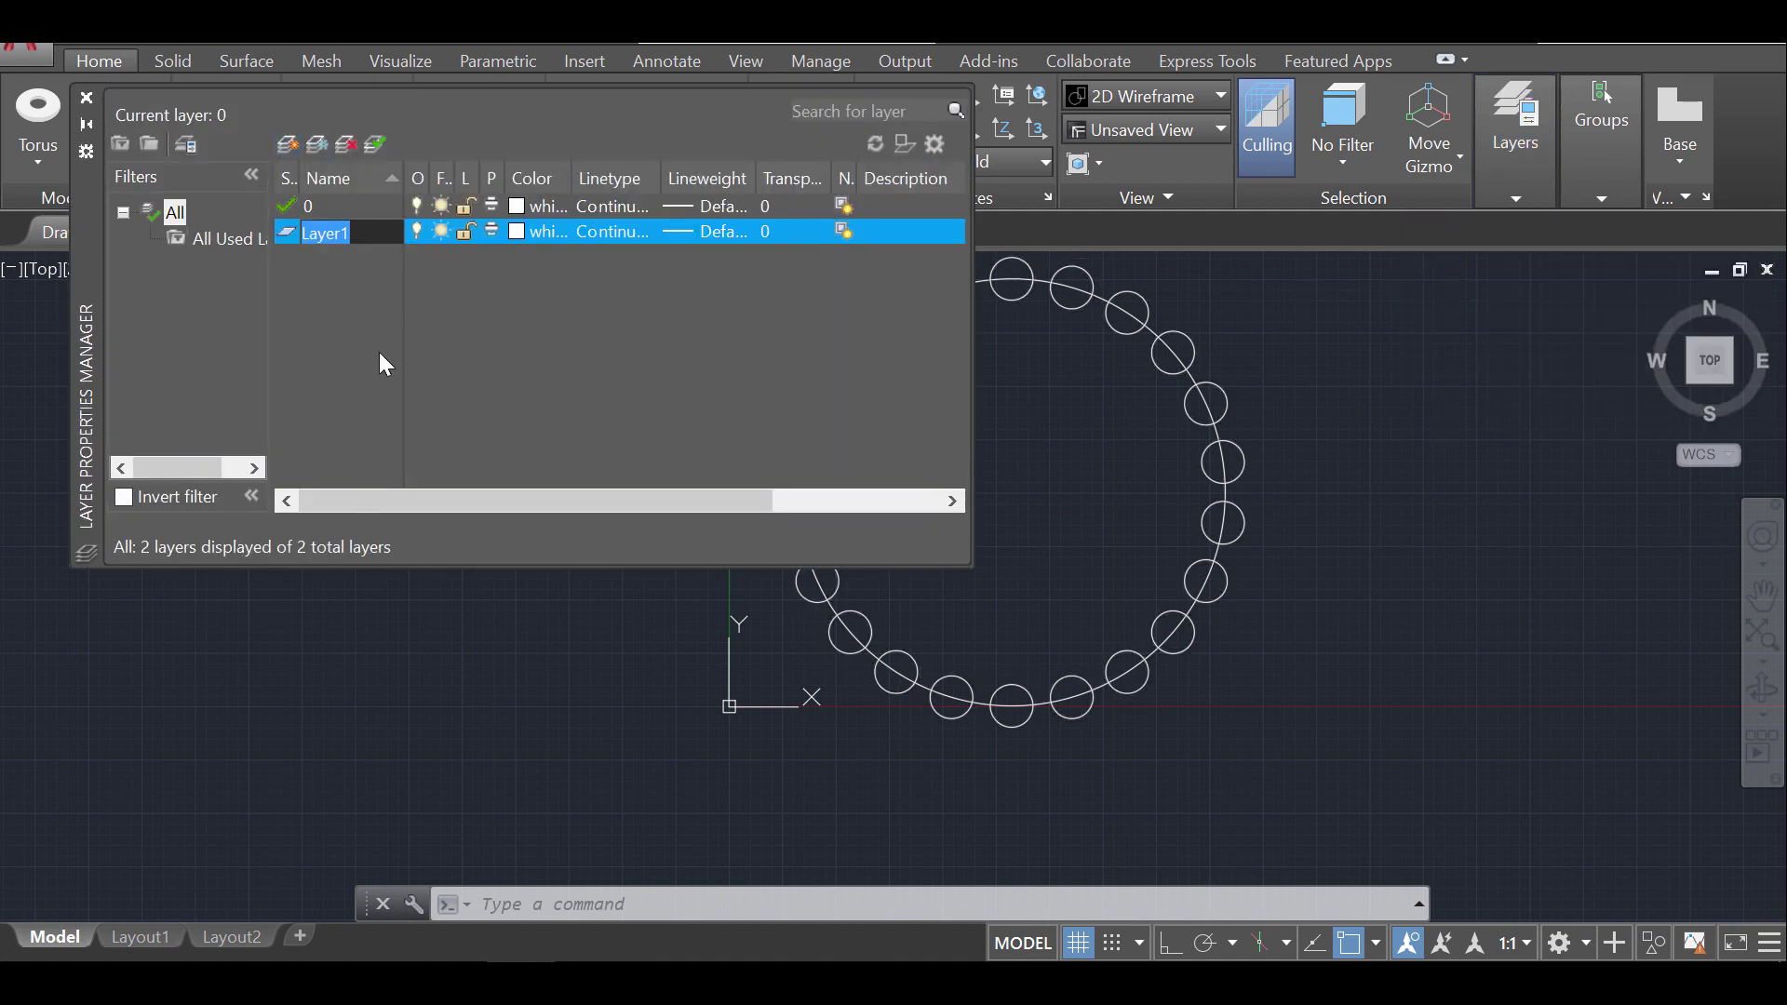
type("Lines")
key("Return")
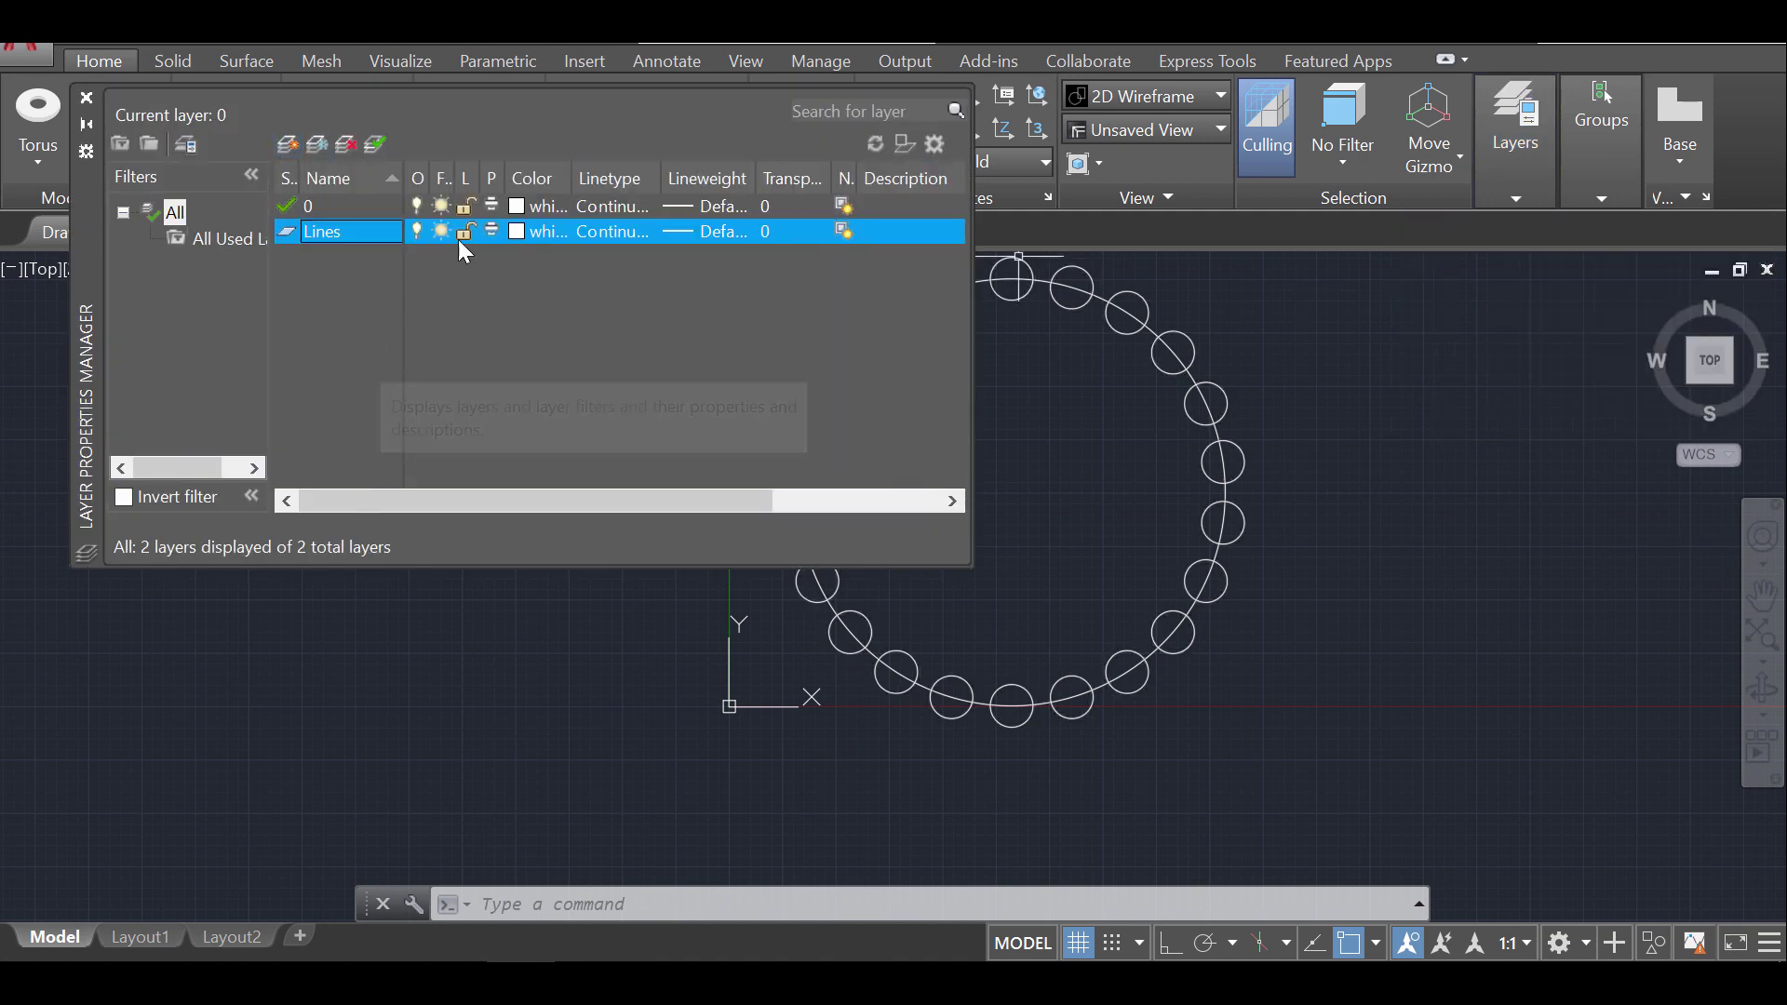
left_click(514, 231)
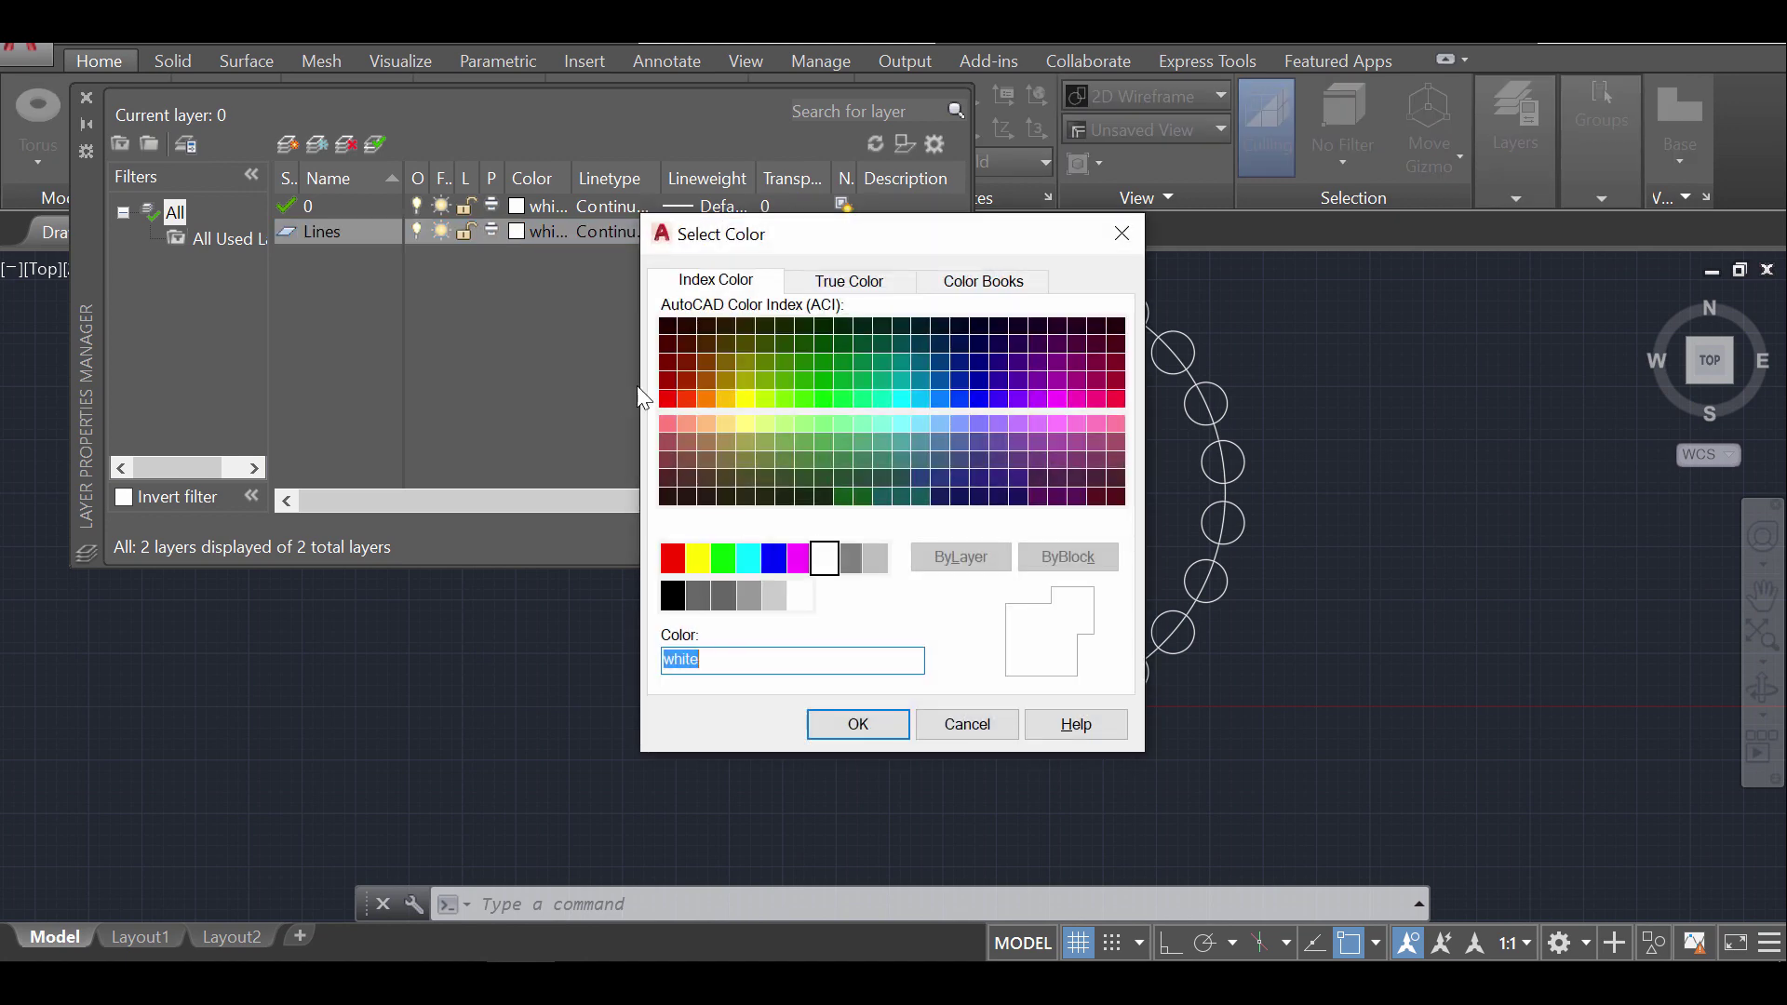
left_click(686, 397)
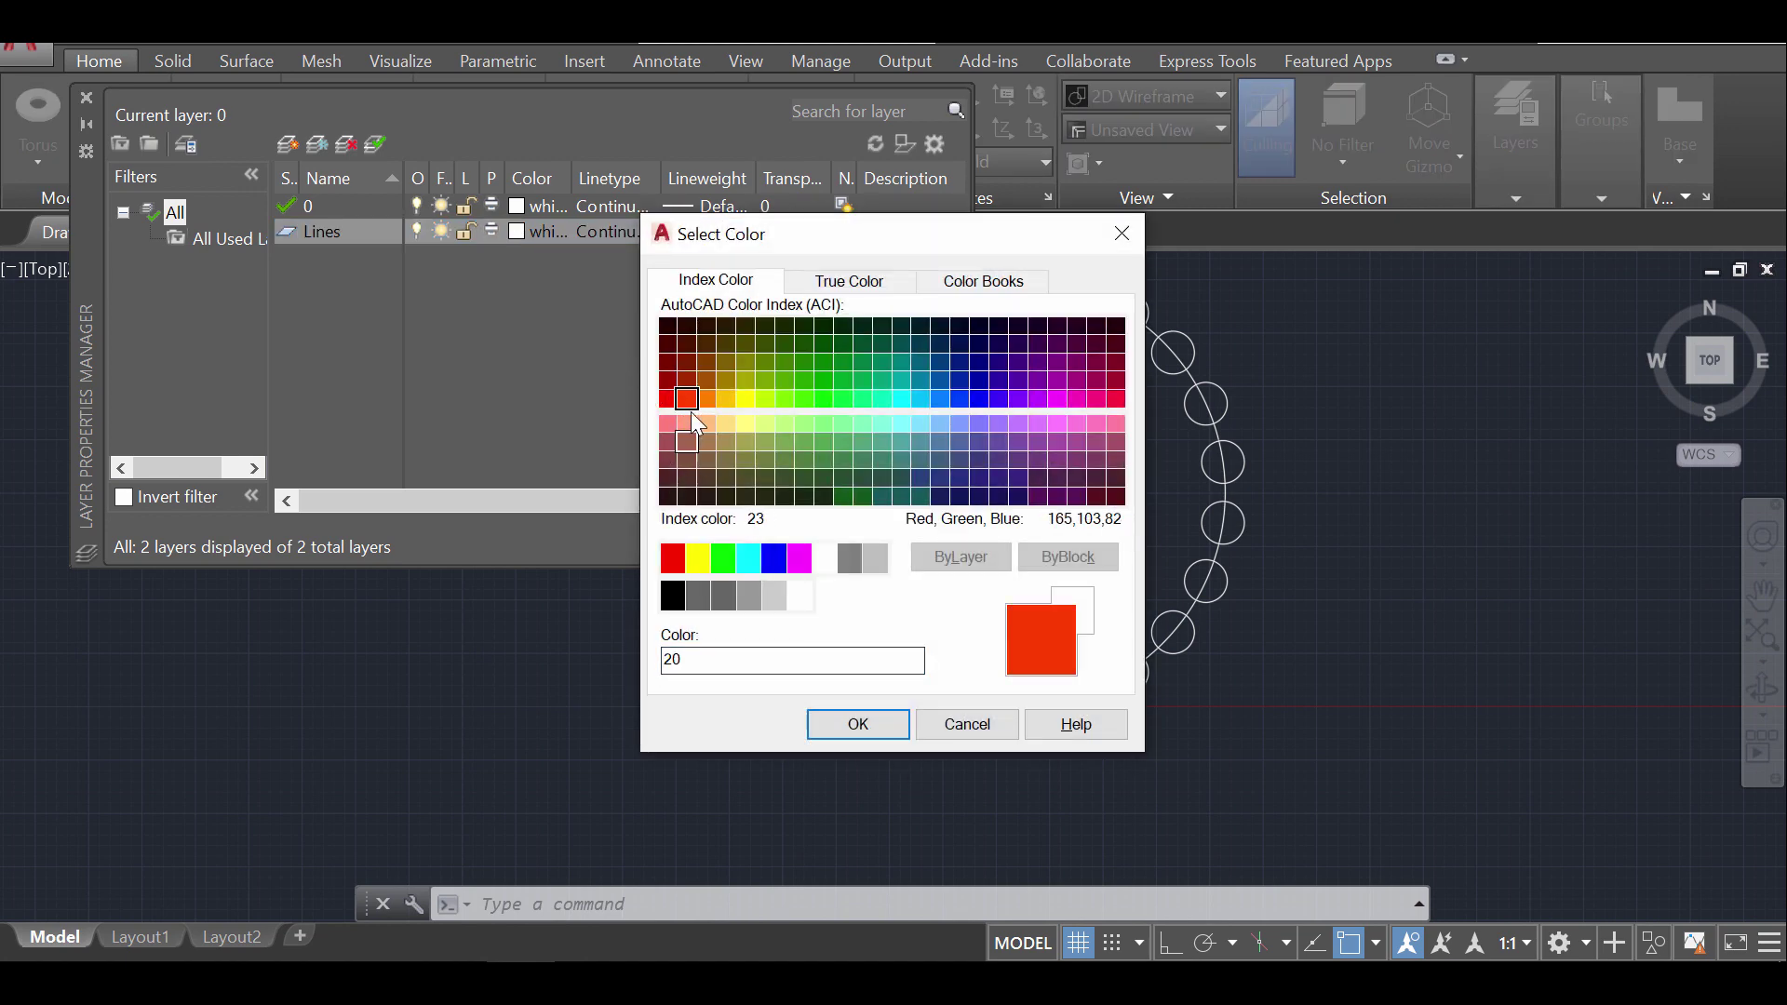
left_click(668, 398)
left_click(858, 725)
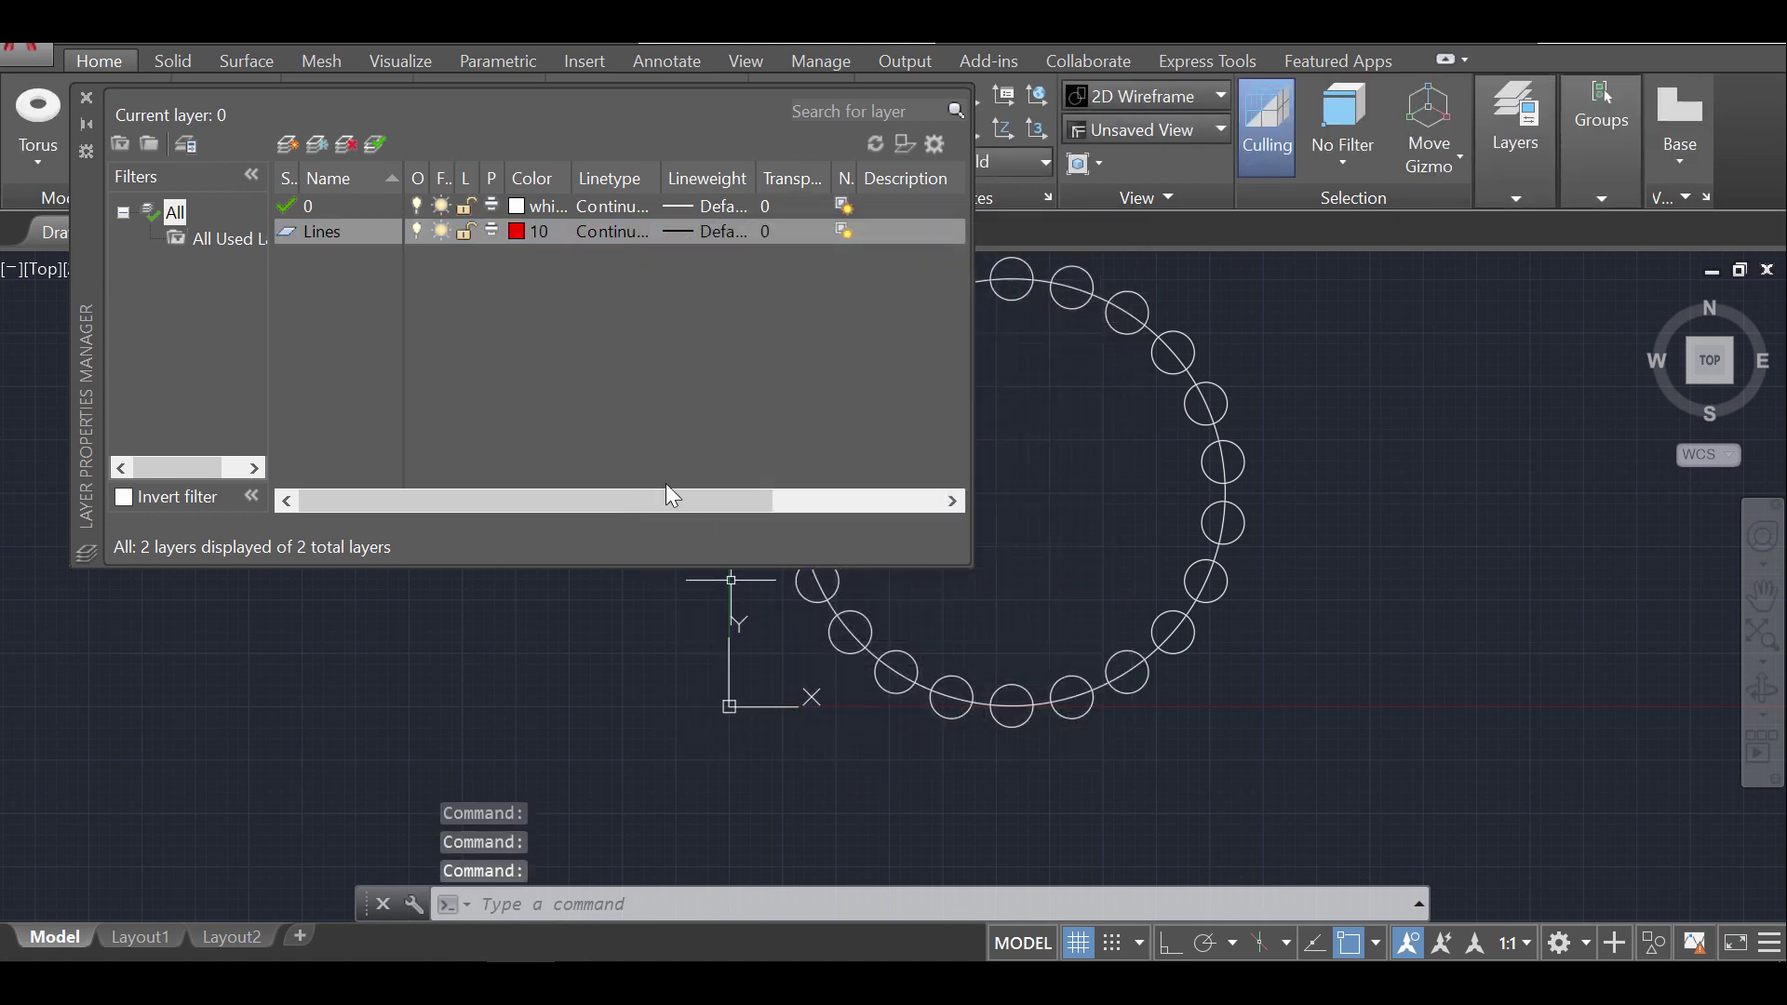
Create another layer named Coumn and set its colour to blue
left_click(289, 146)
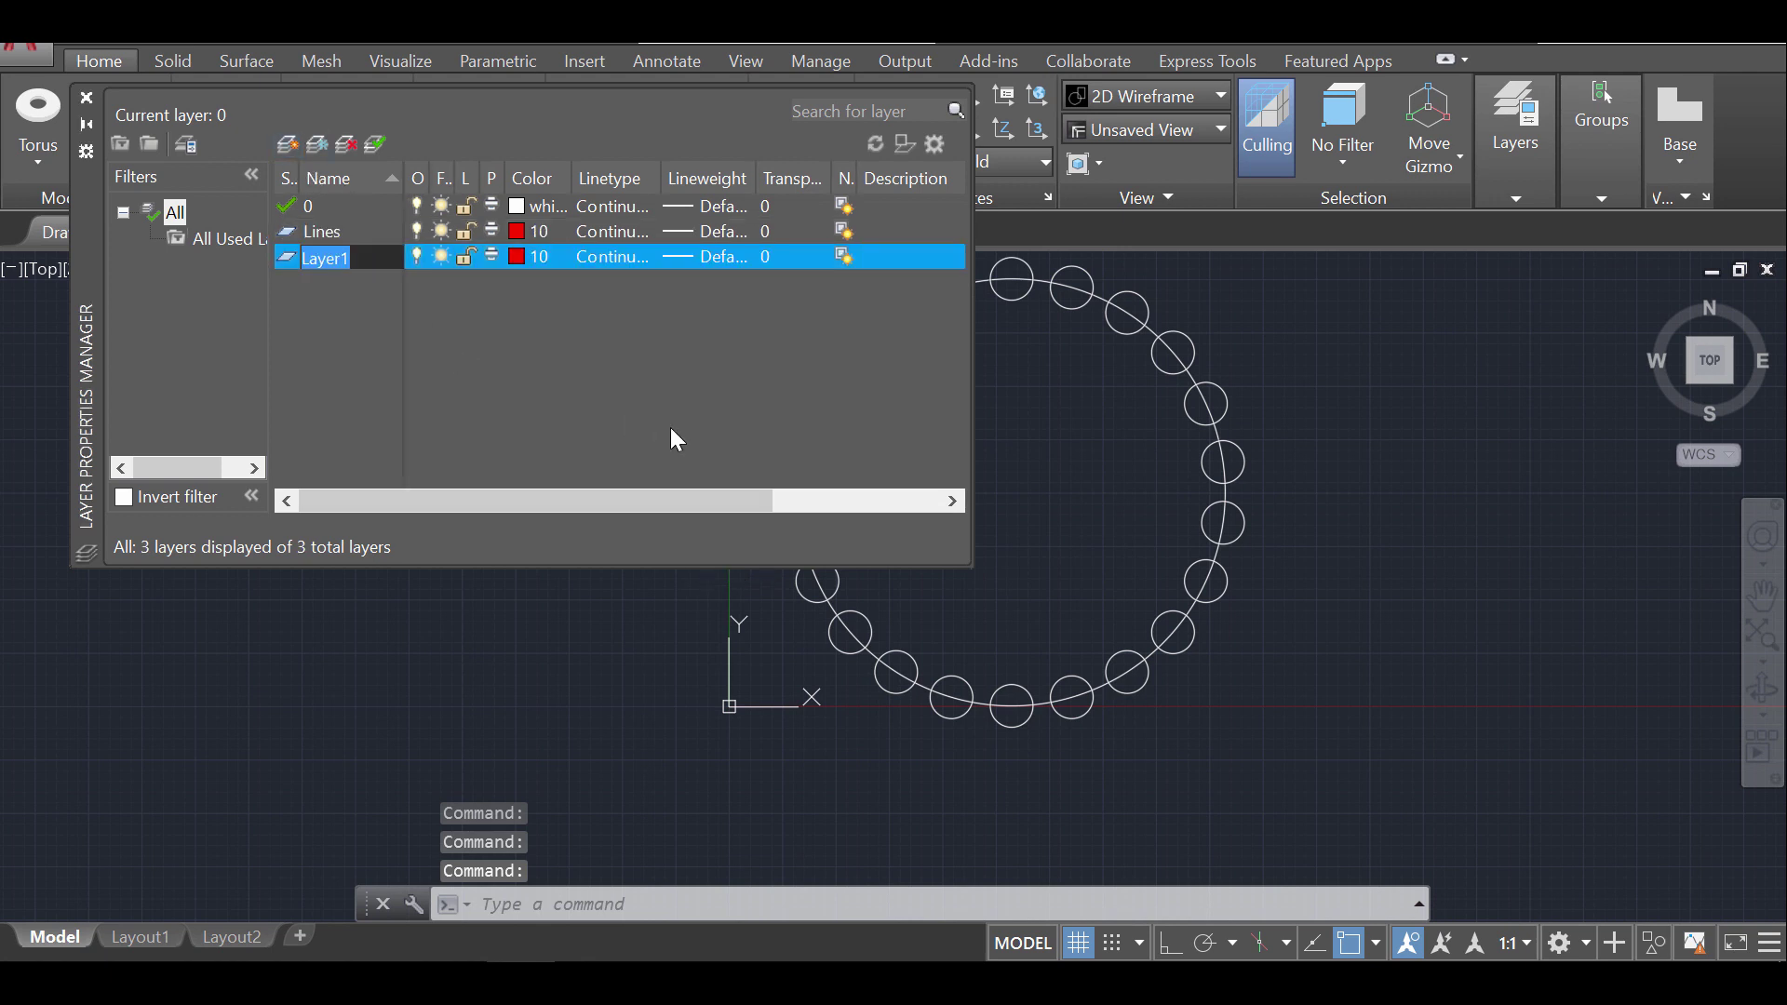
type("Ba")
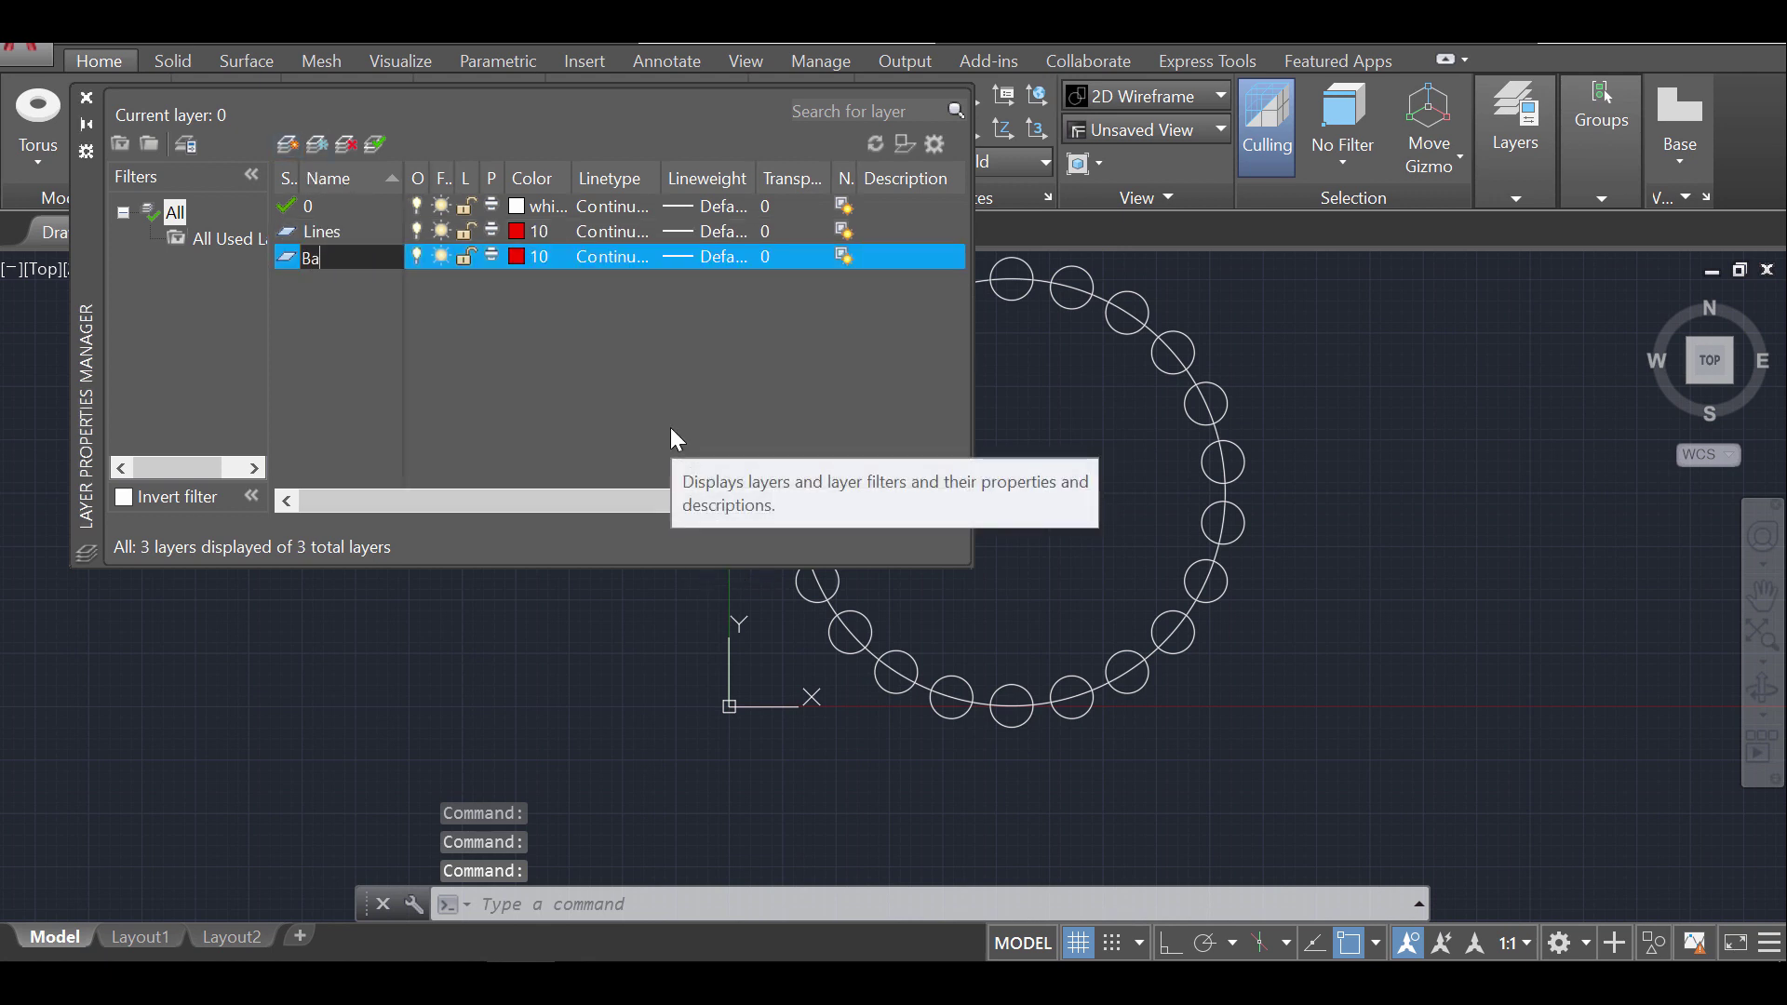
type("se")
key("BackSpace")
key("BackSpace")
key("BackSpace")
key("BackSpace")
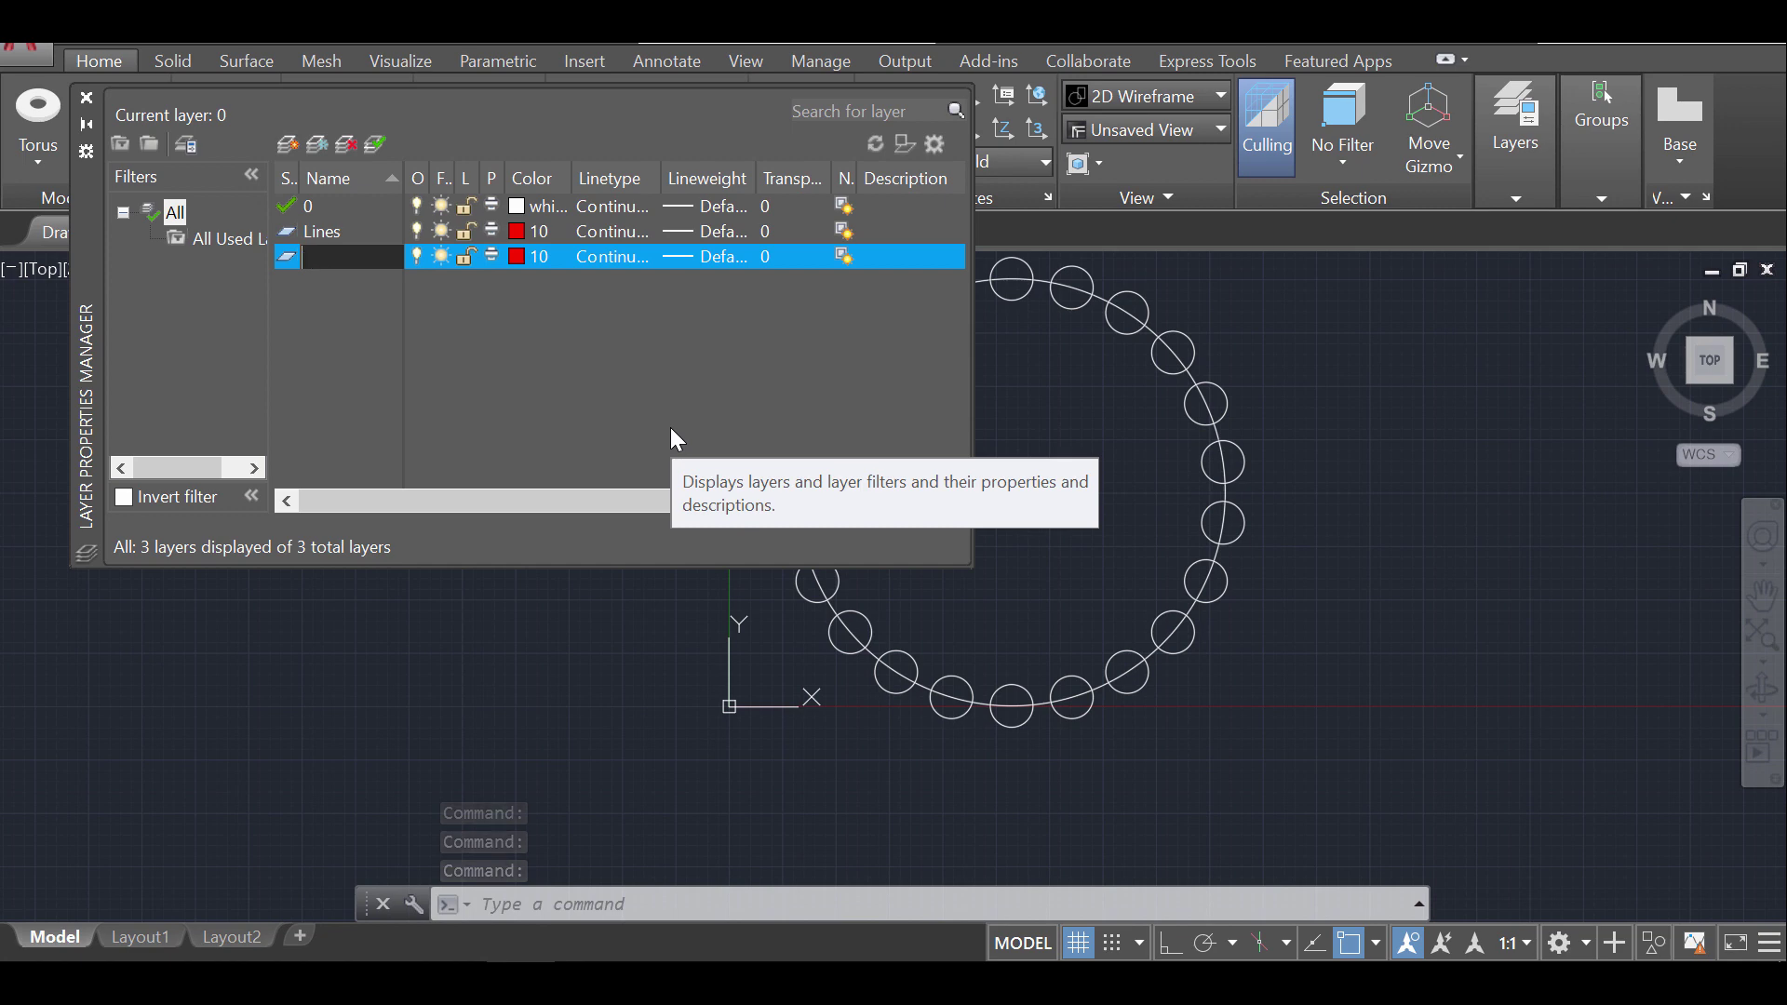
type("Coumn")
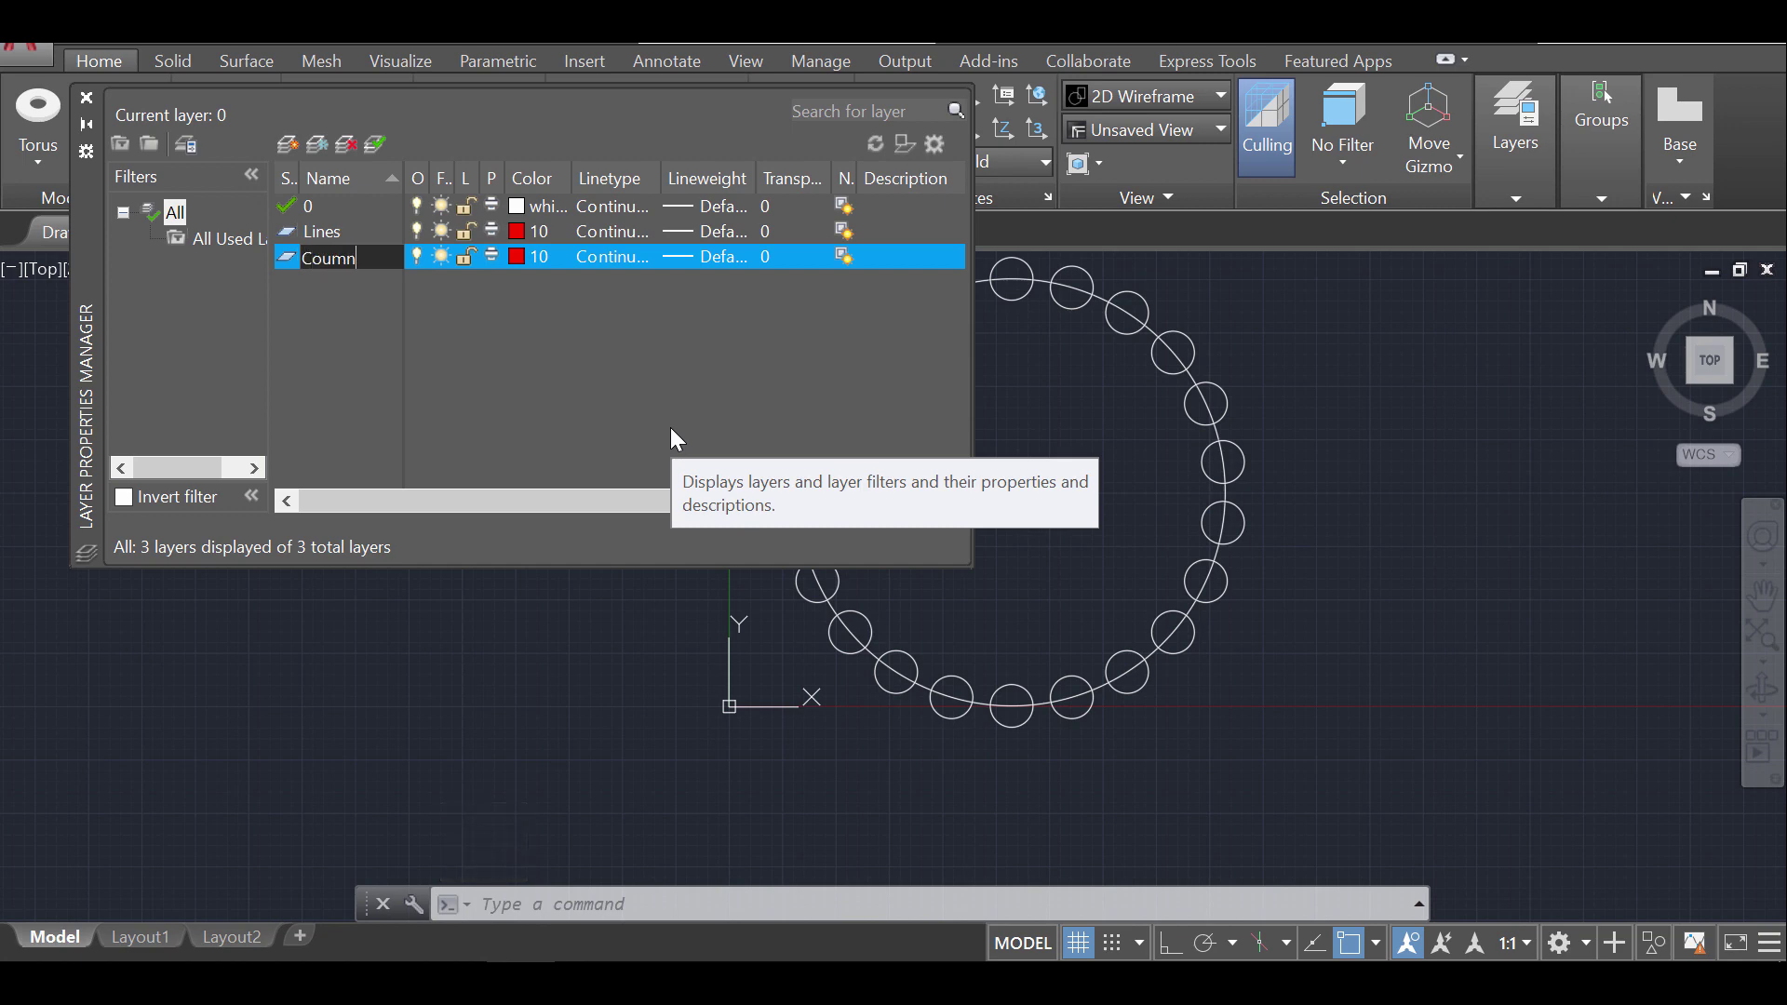
key("Return")
left_click(516, 257)
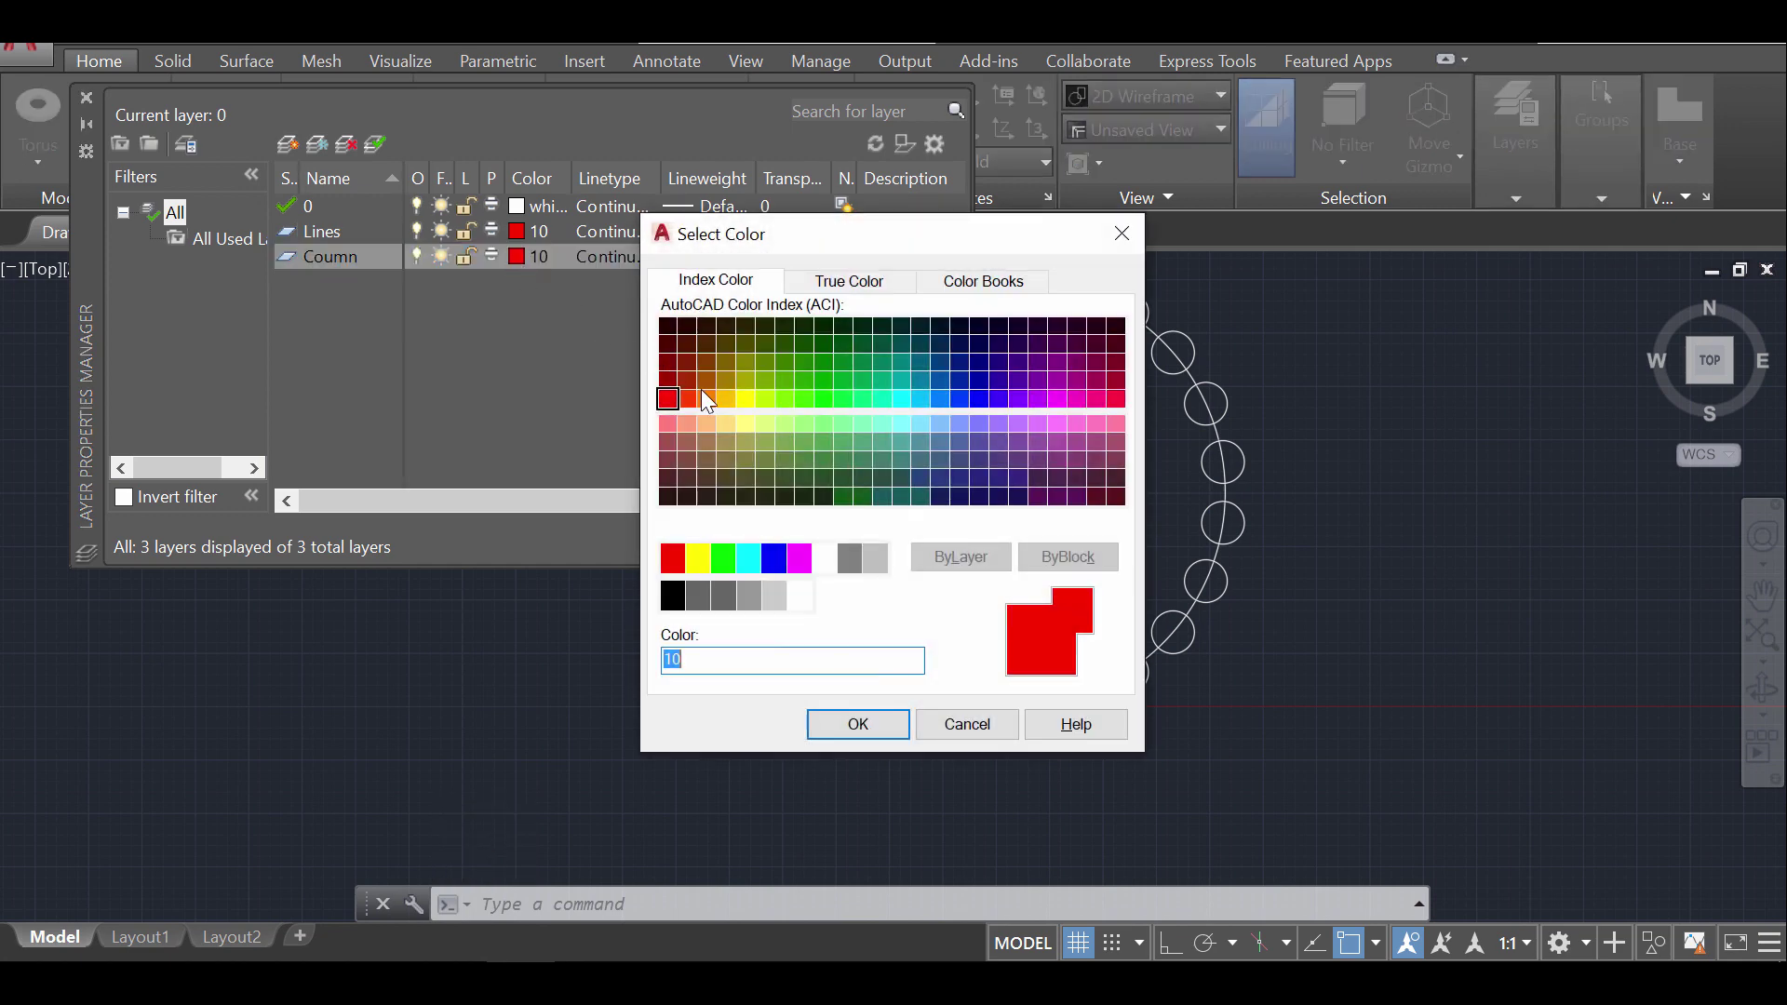
left_click(774, 557)
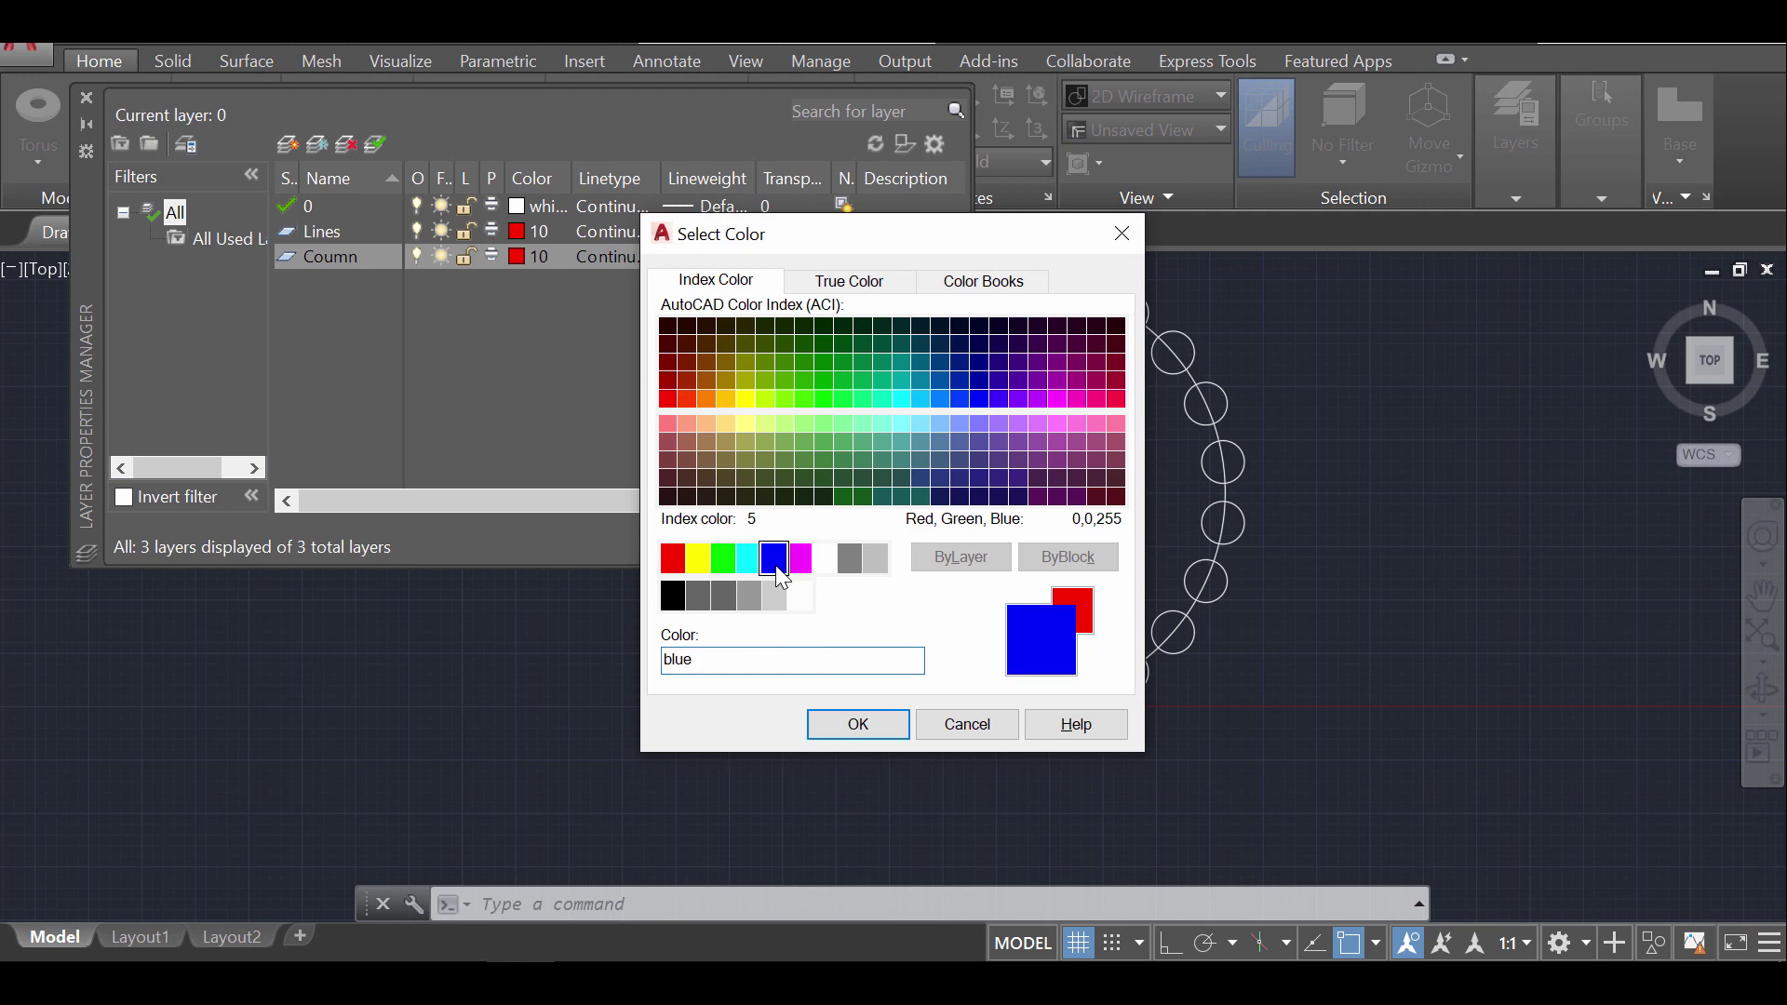
left_click(856, 725)
Make the Lines layer current and close the layer properties manager
left_click(354, 232)
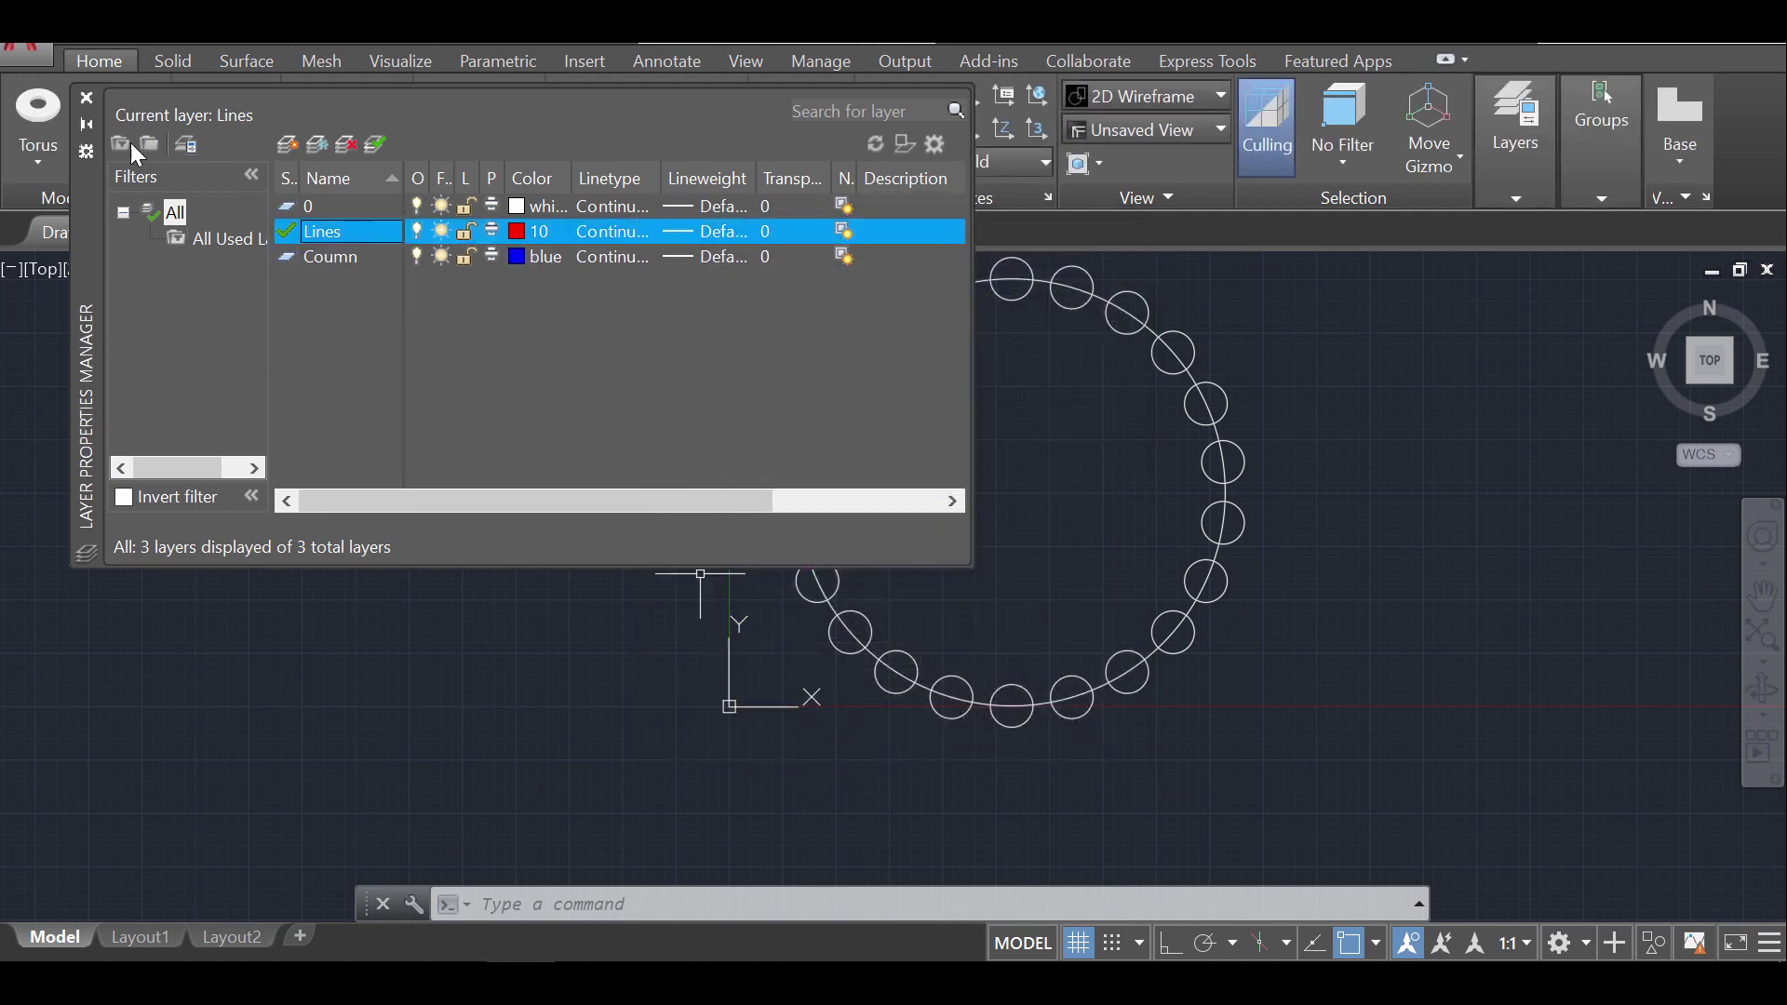
left_click(86, 97)
Move the large circle and the ring of small circles onto the Lines layer and clear the selection
left_click(1341, 773)
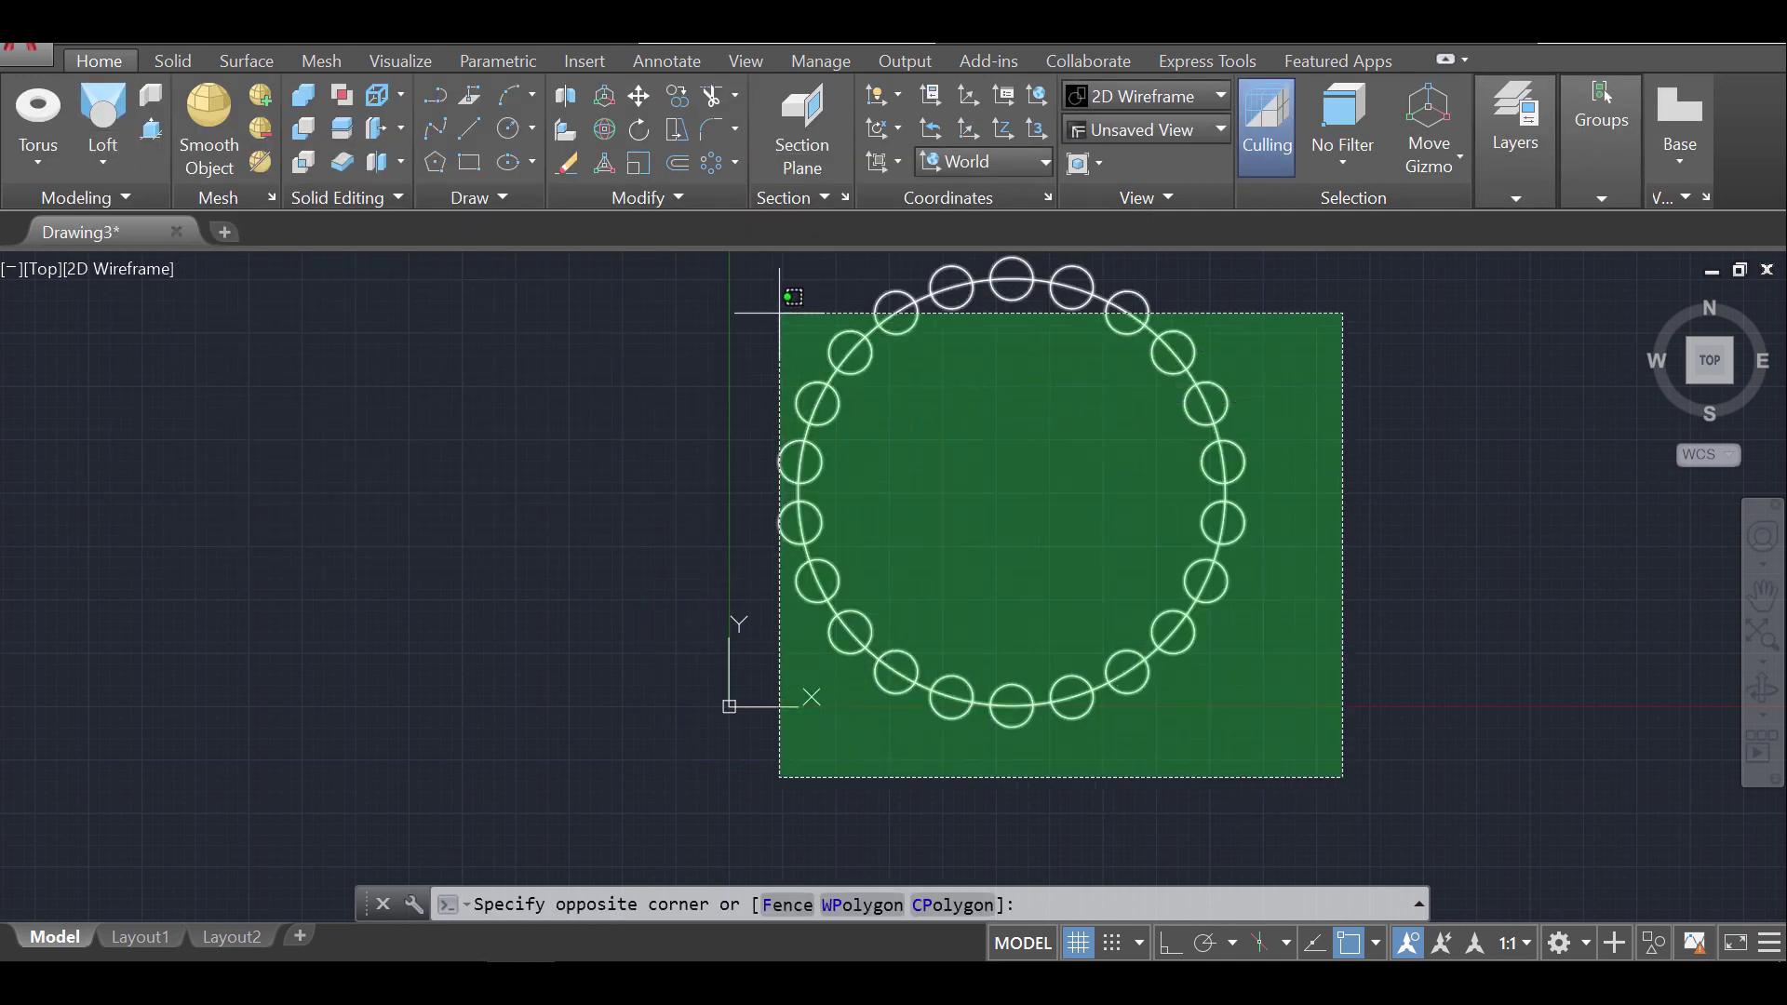
left_click(633, 270)
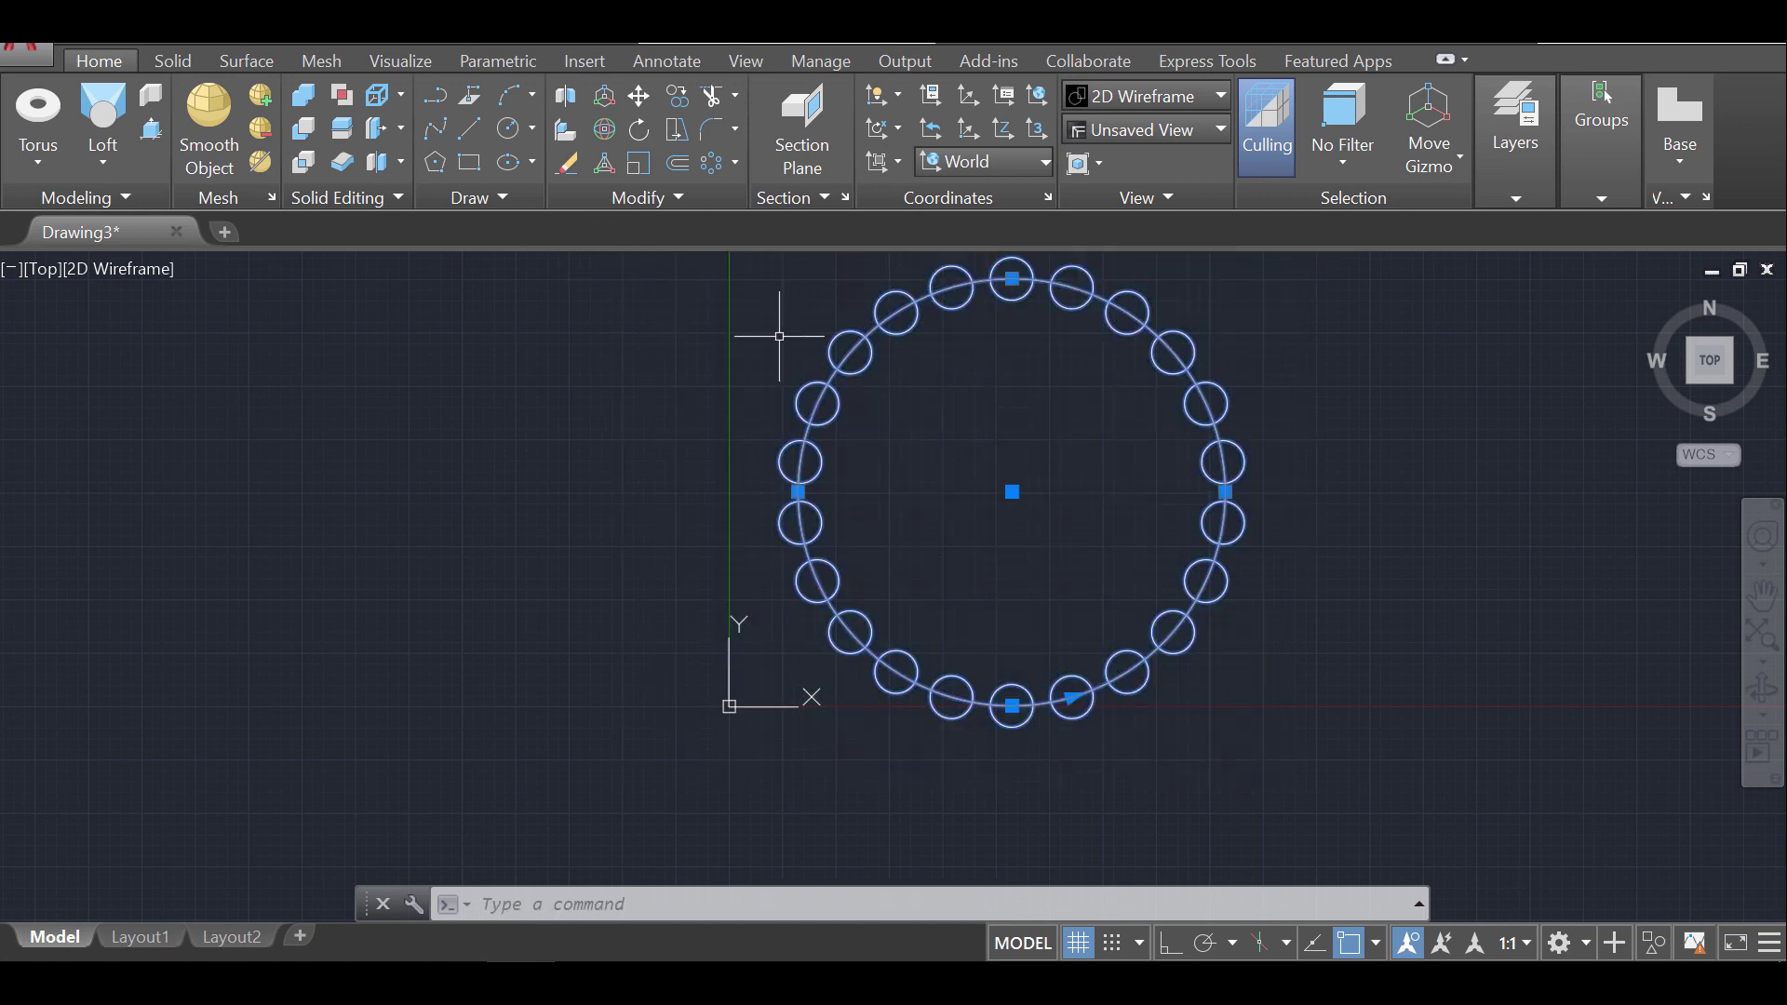
left_click(1539, 190)
left_click(1635, 235)
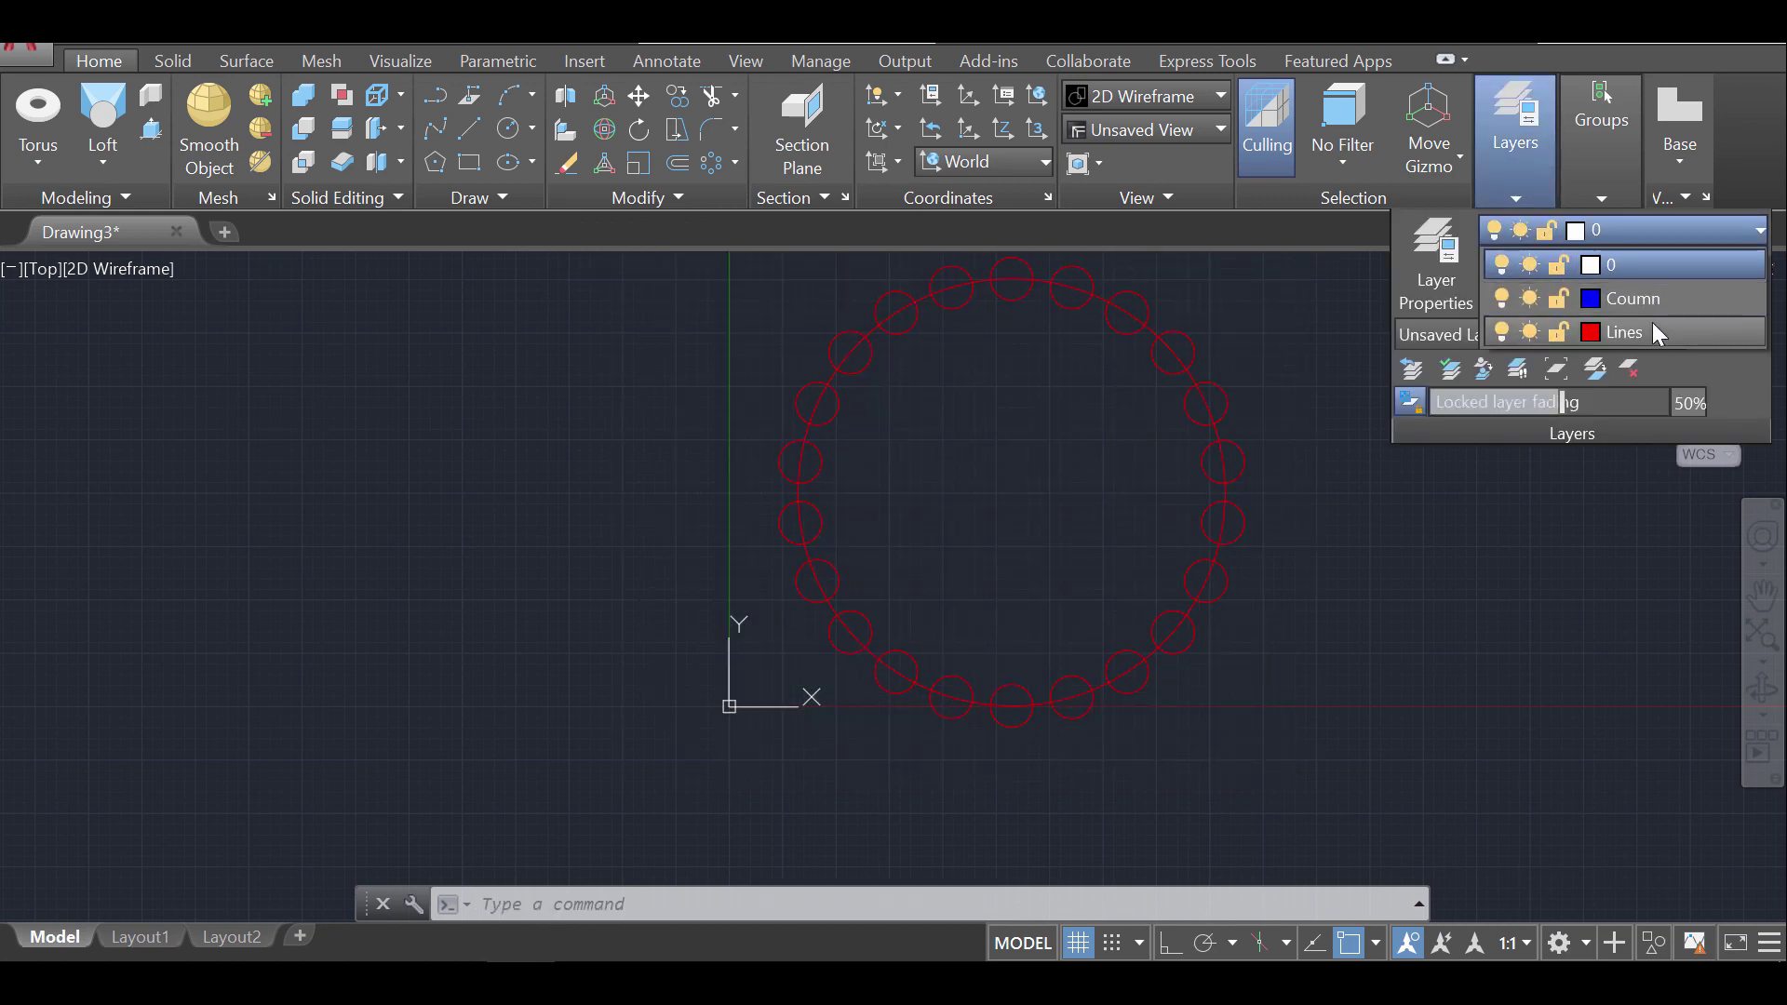
left_click(1651, 322)
left_click(1349, 548)
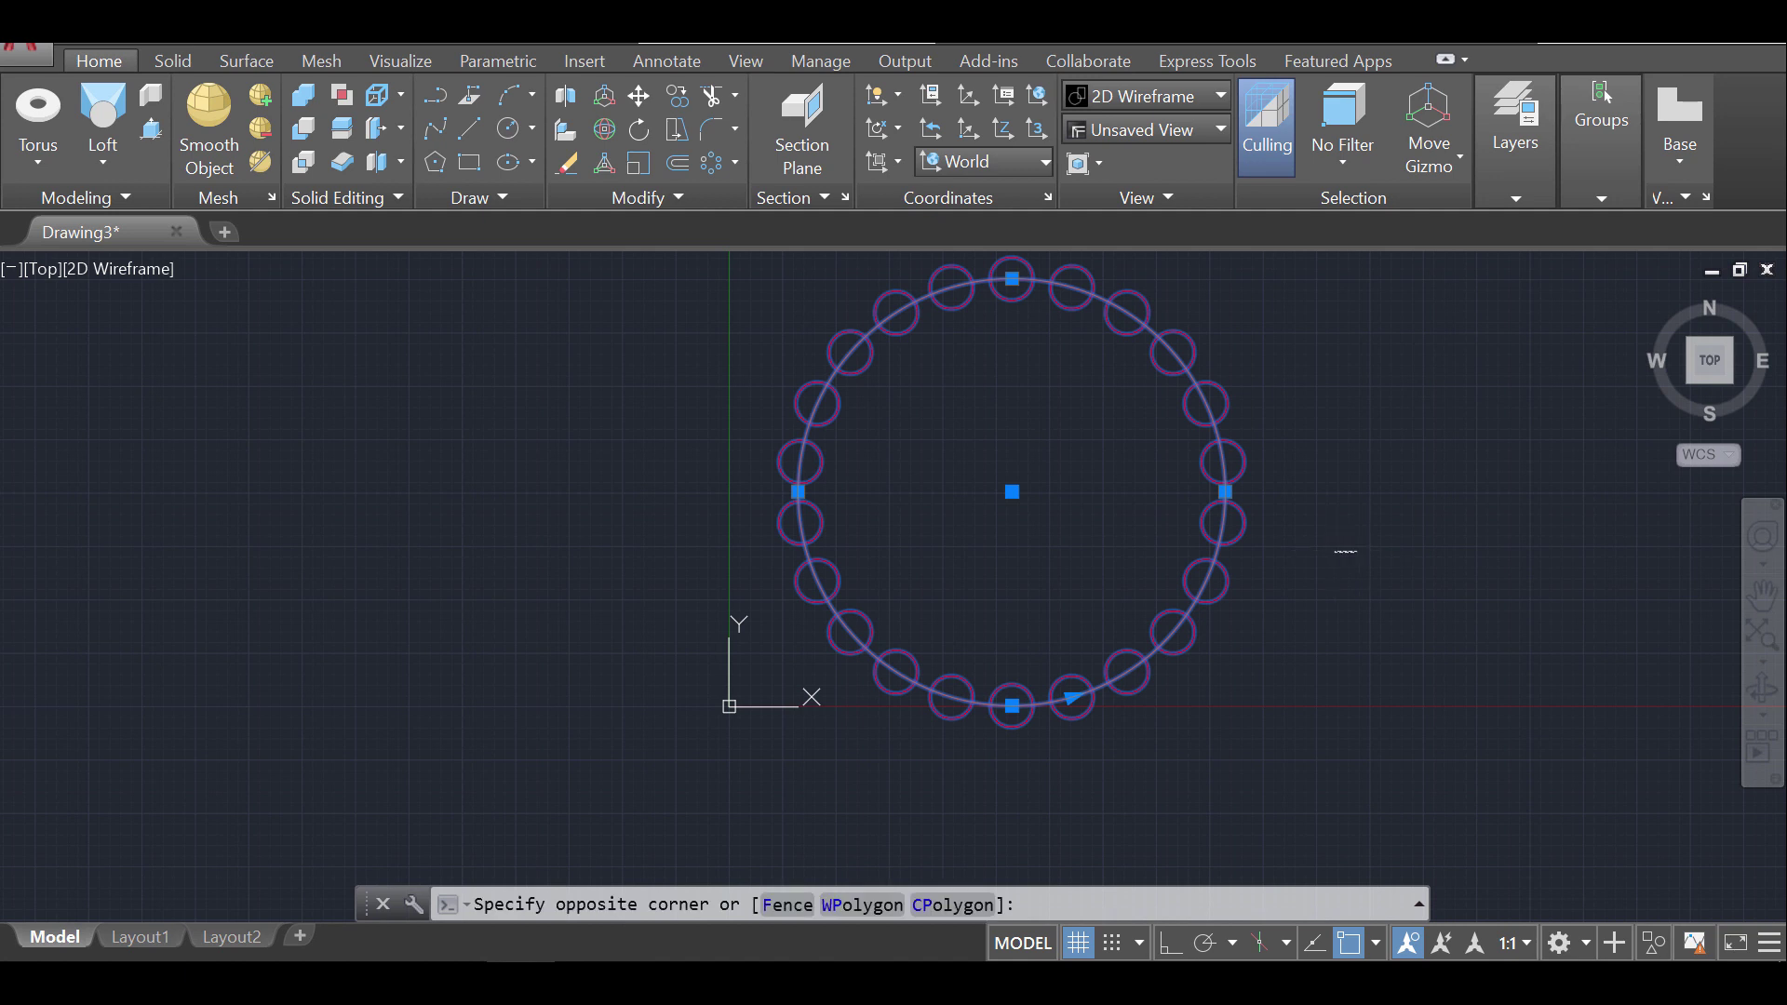
key("Escape")
key("Escape")
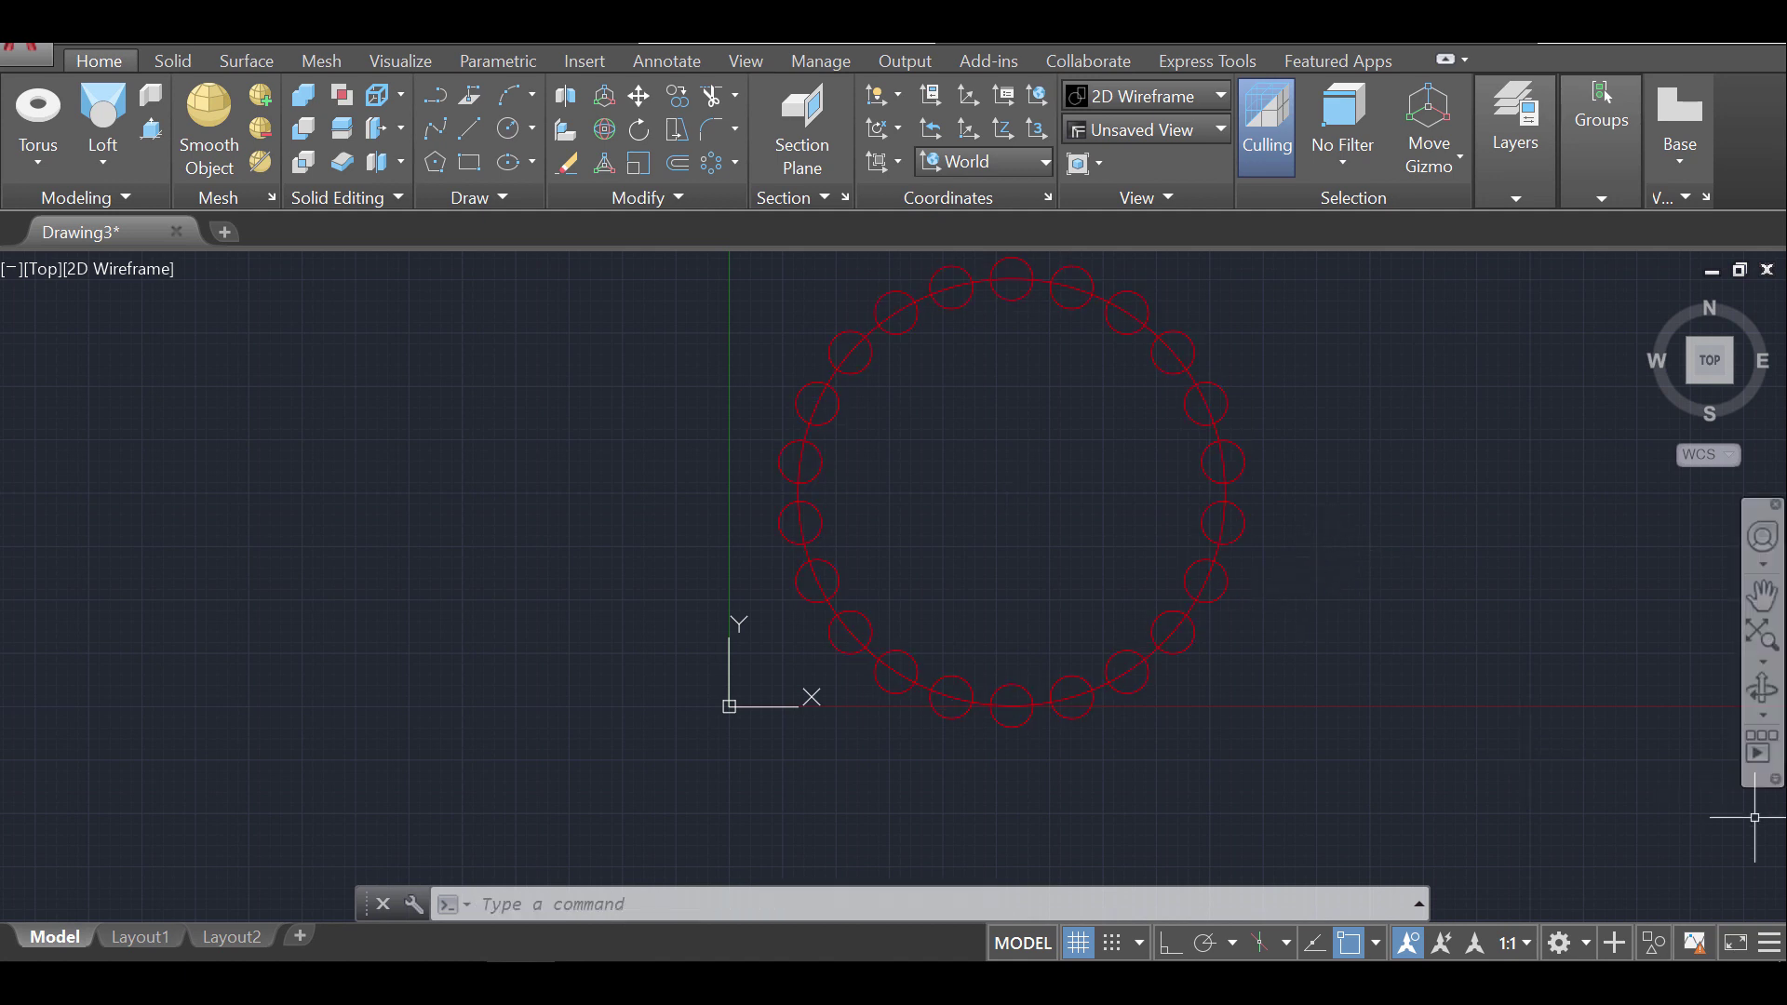
Make the blue Column layer current for the solid geometry
left_click(1432, 482)
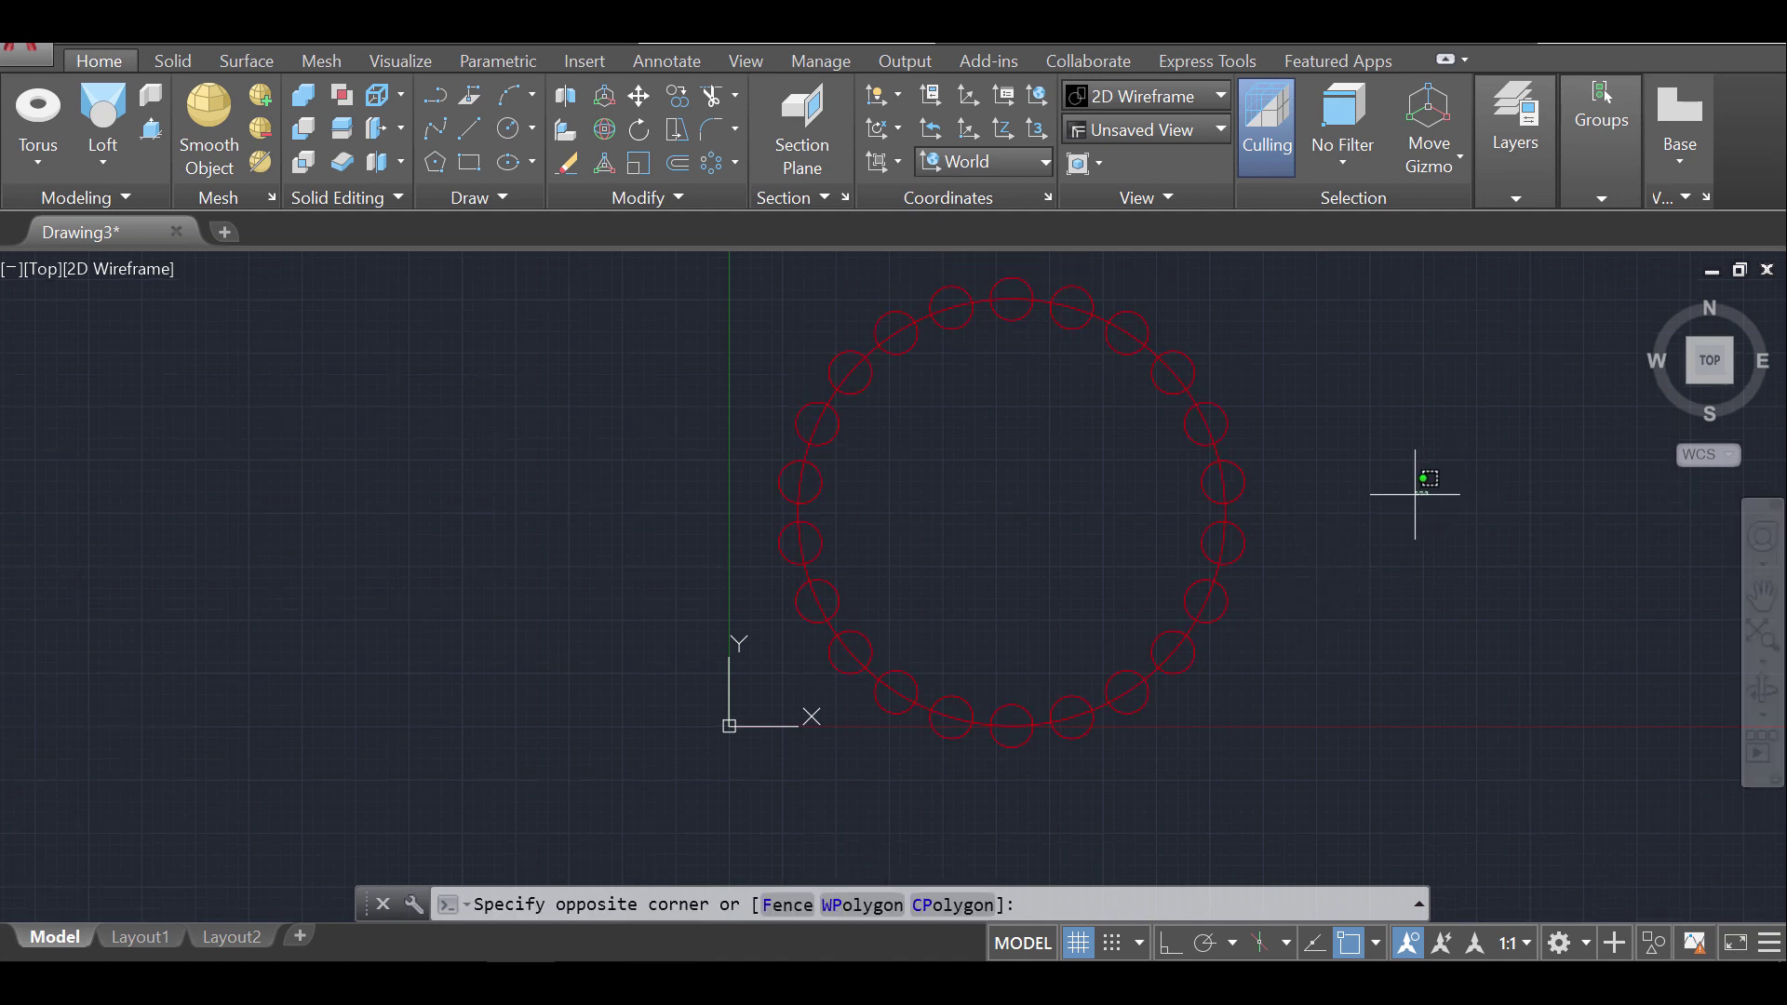
left_click(1404, 534)
middle_click_drag(1403, 533, 1079, 543)
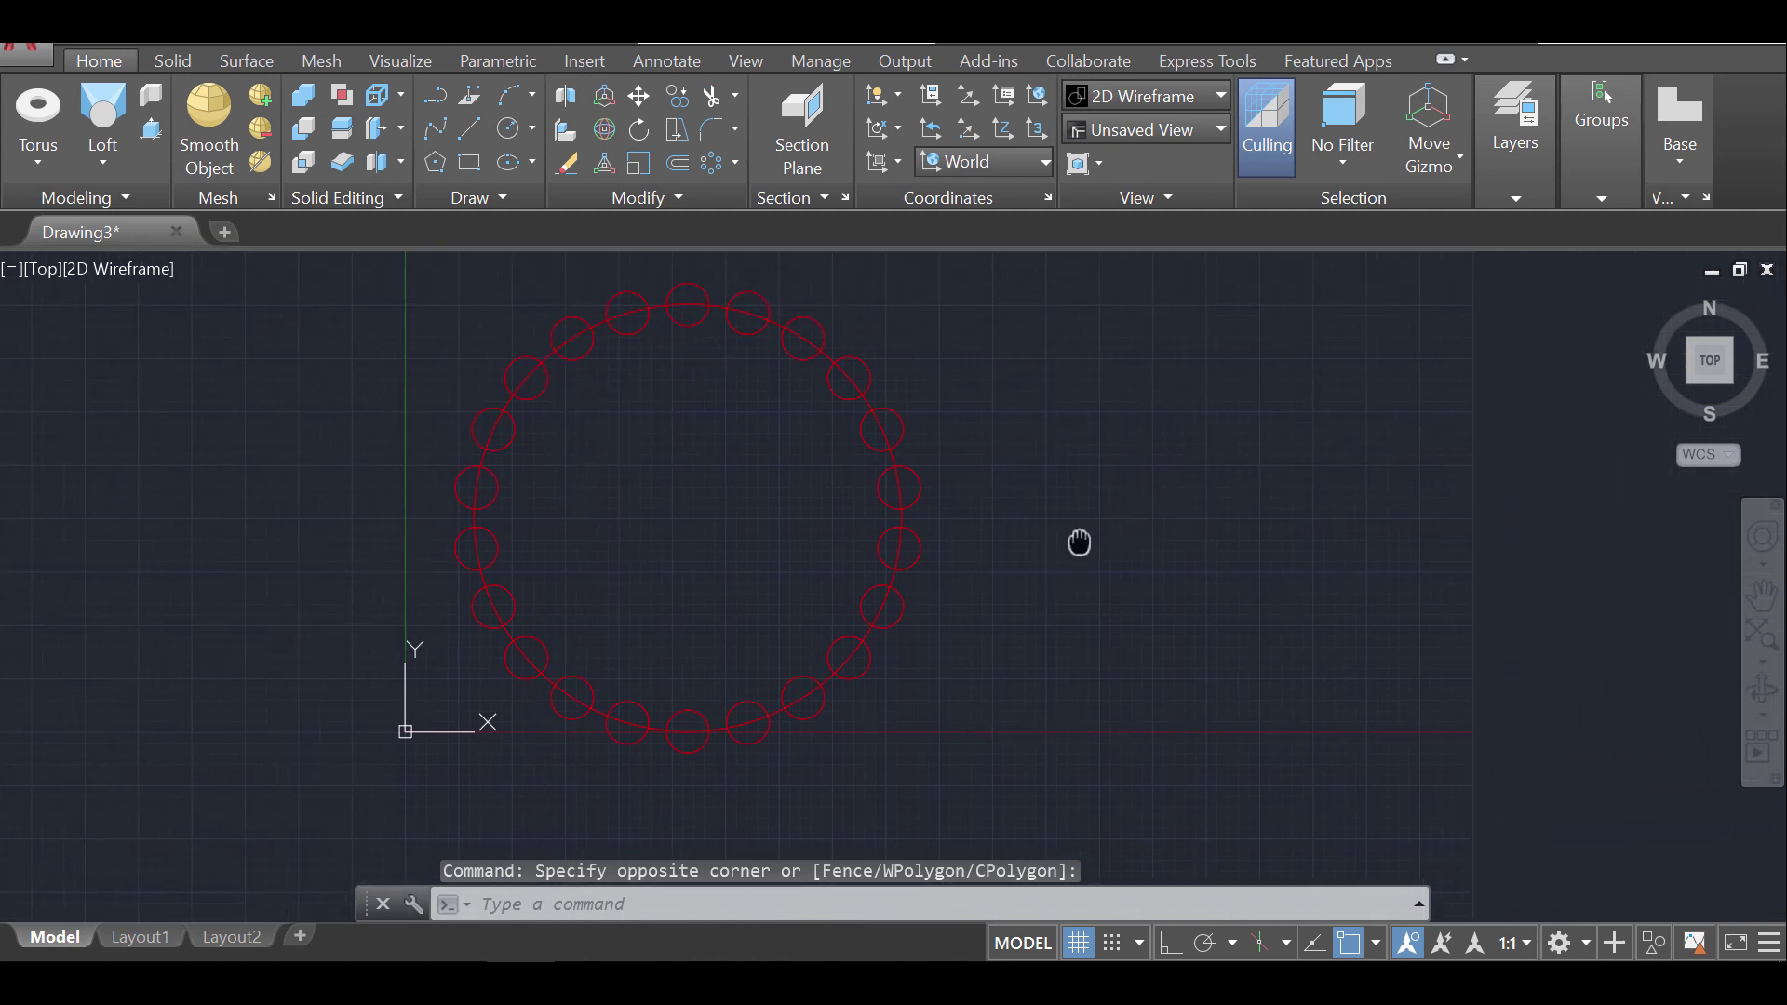
left_click(1762, 689)
mouse_move(1058, 583)
left_mouse_down()
mouse_move(1033, 431)
mouse_move(993, 487)
mouse_move(1040, 495)
left_mouse_up()
key("Escape")
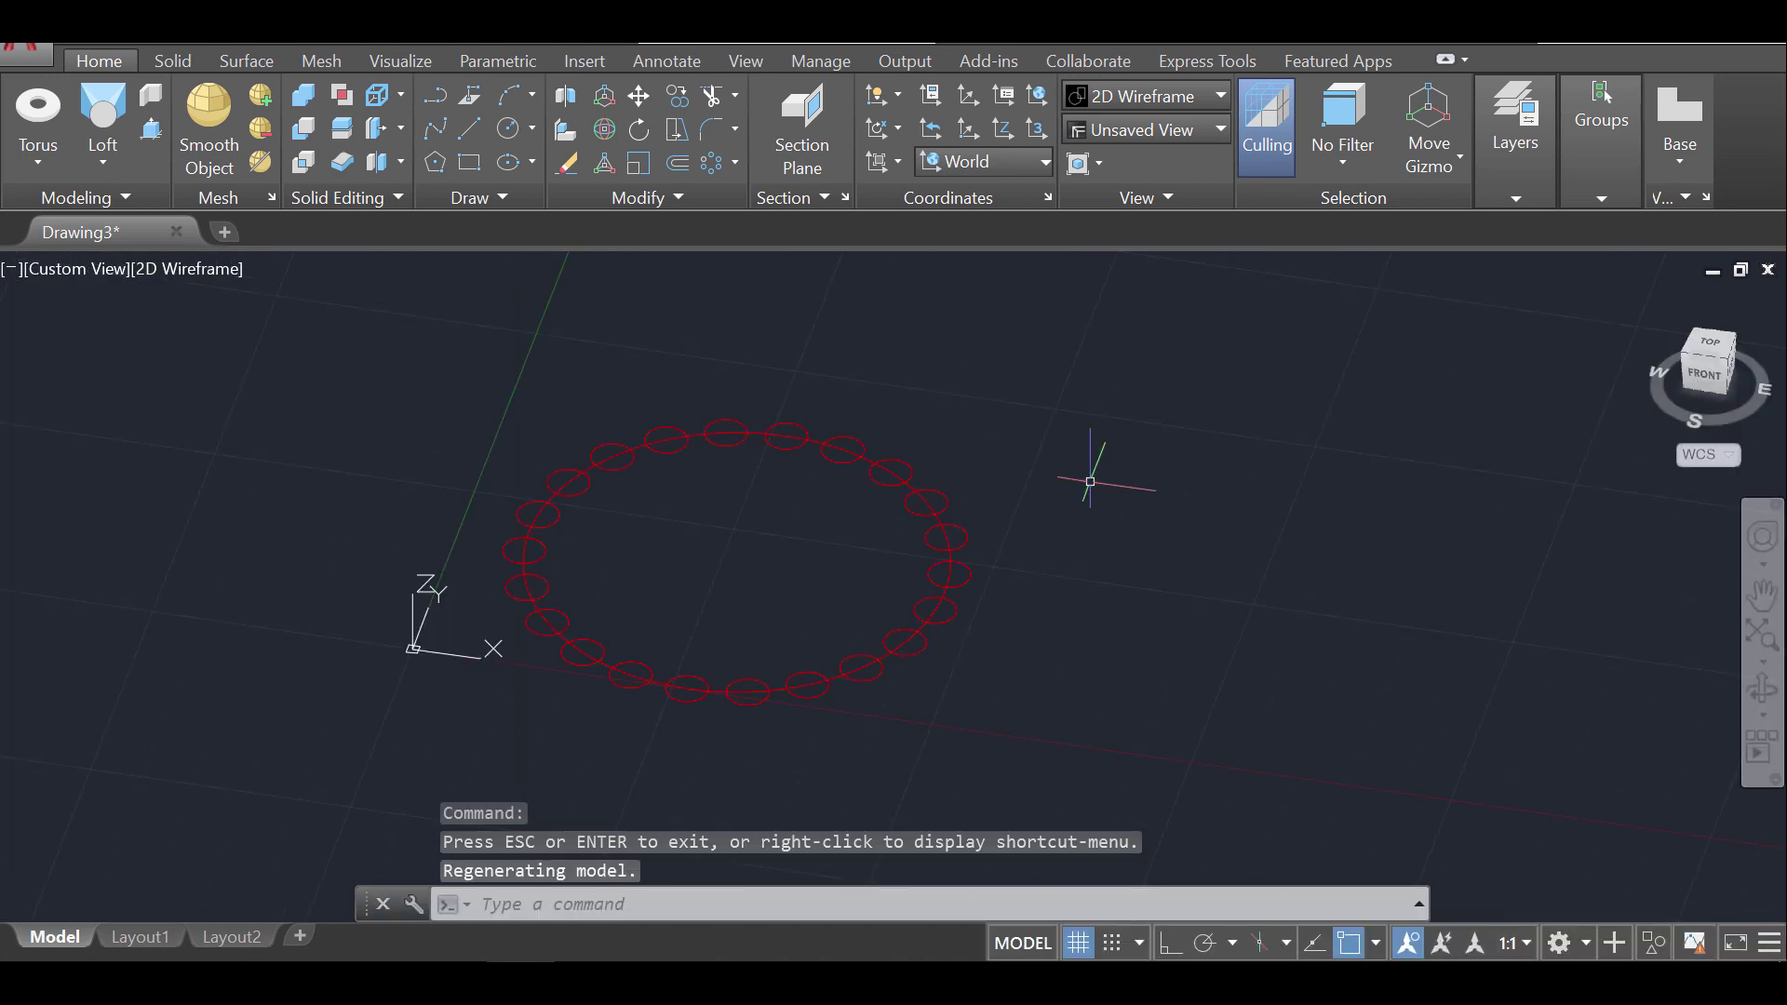
left_click(1536, 186)
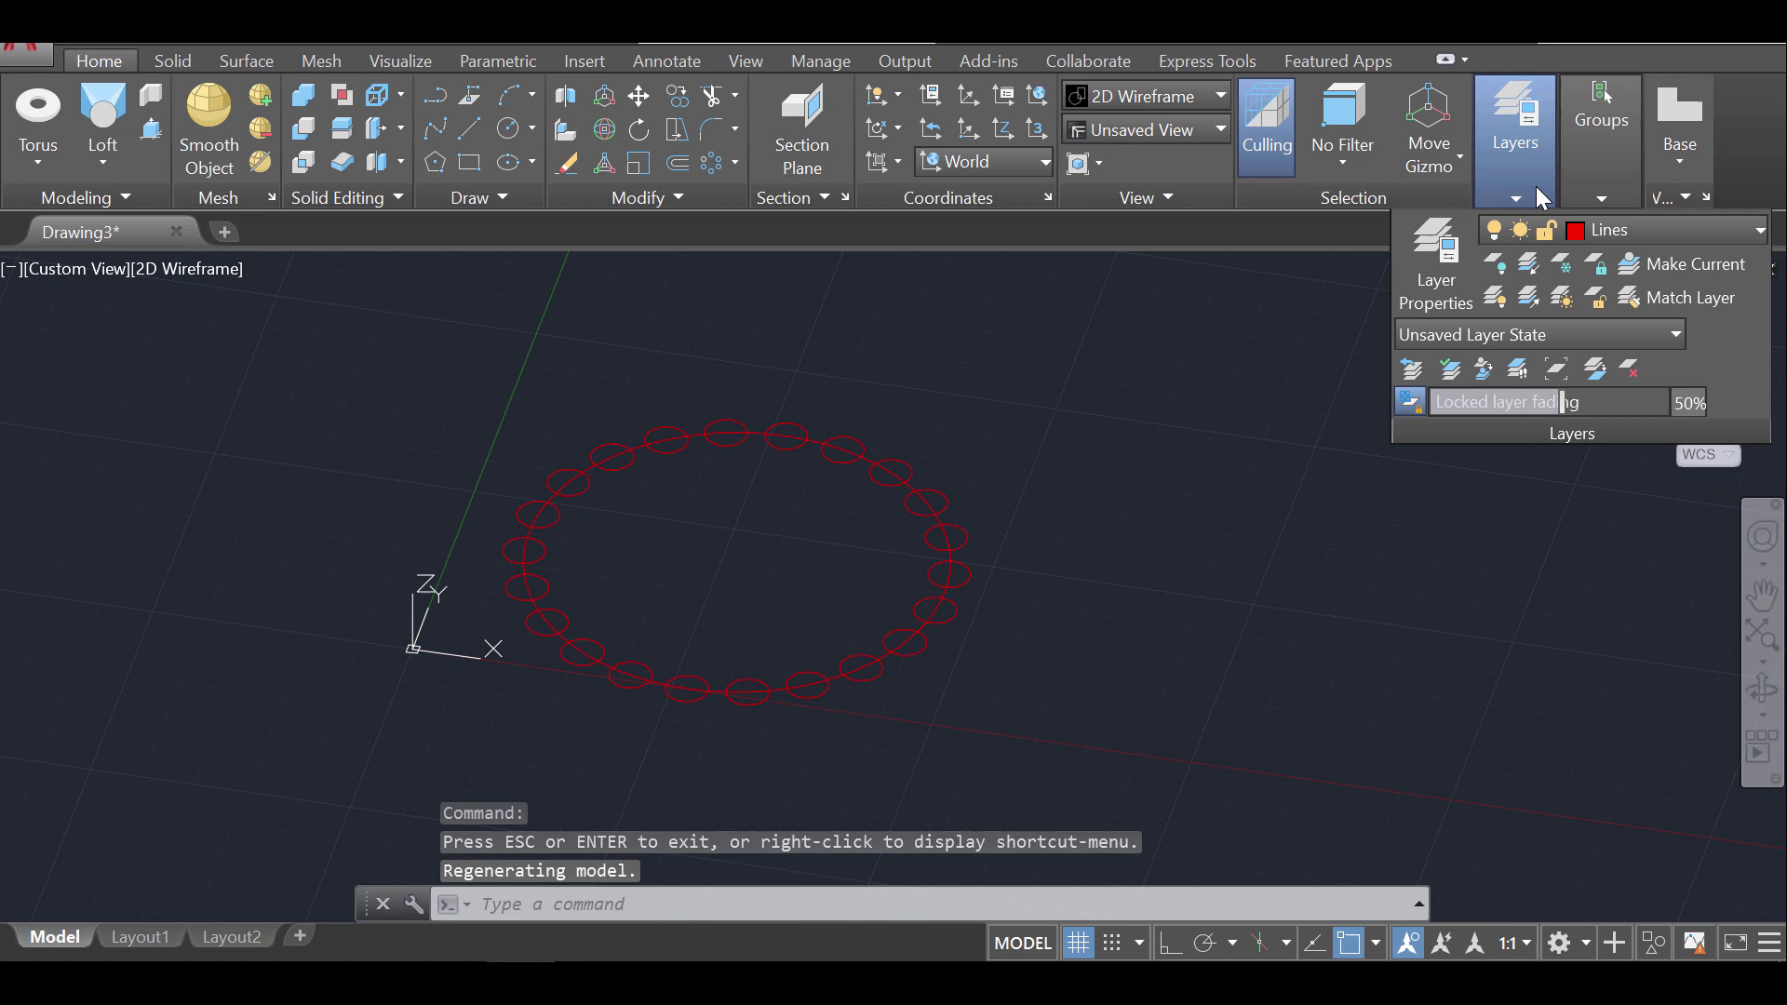
left_click(1668, 239)
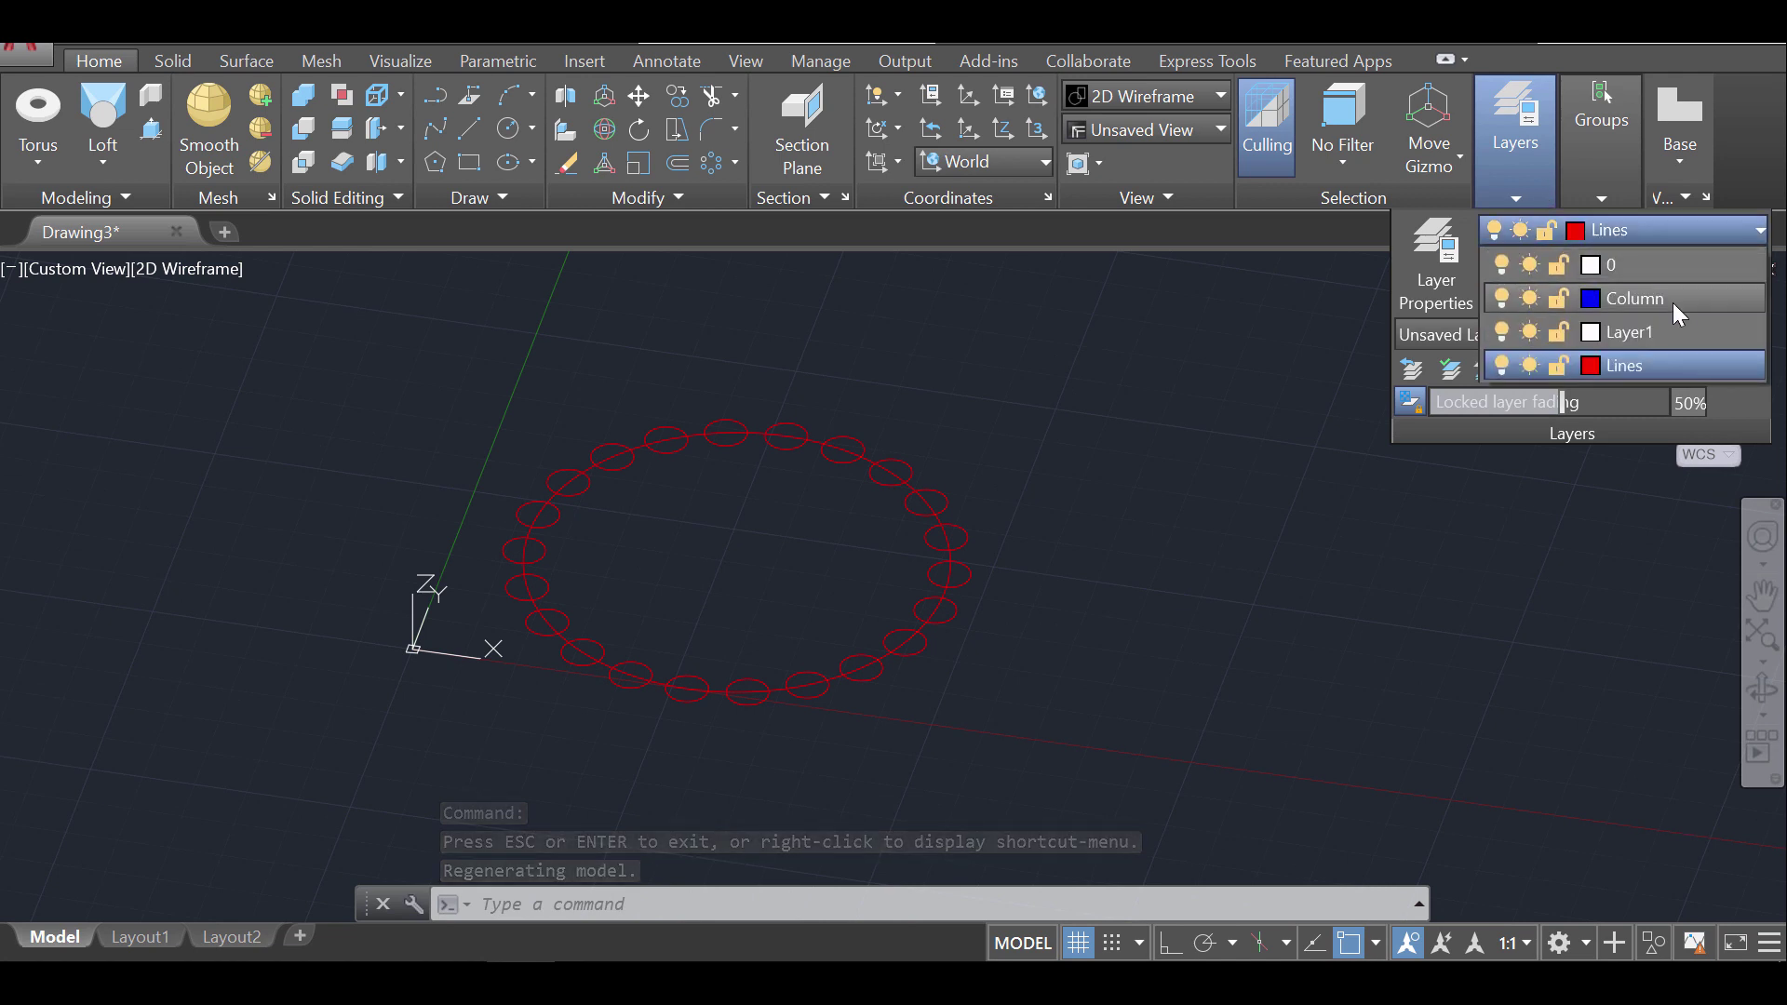
left_click(1673, 300)
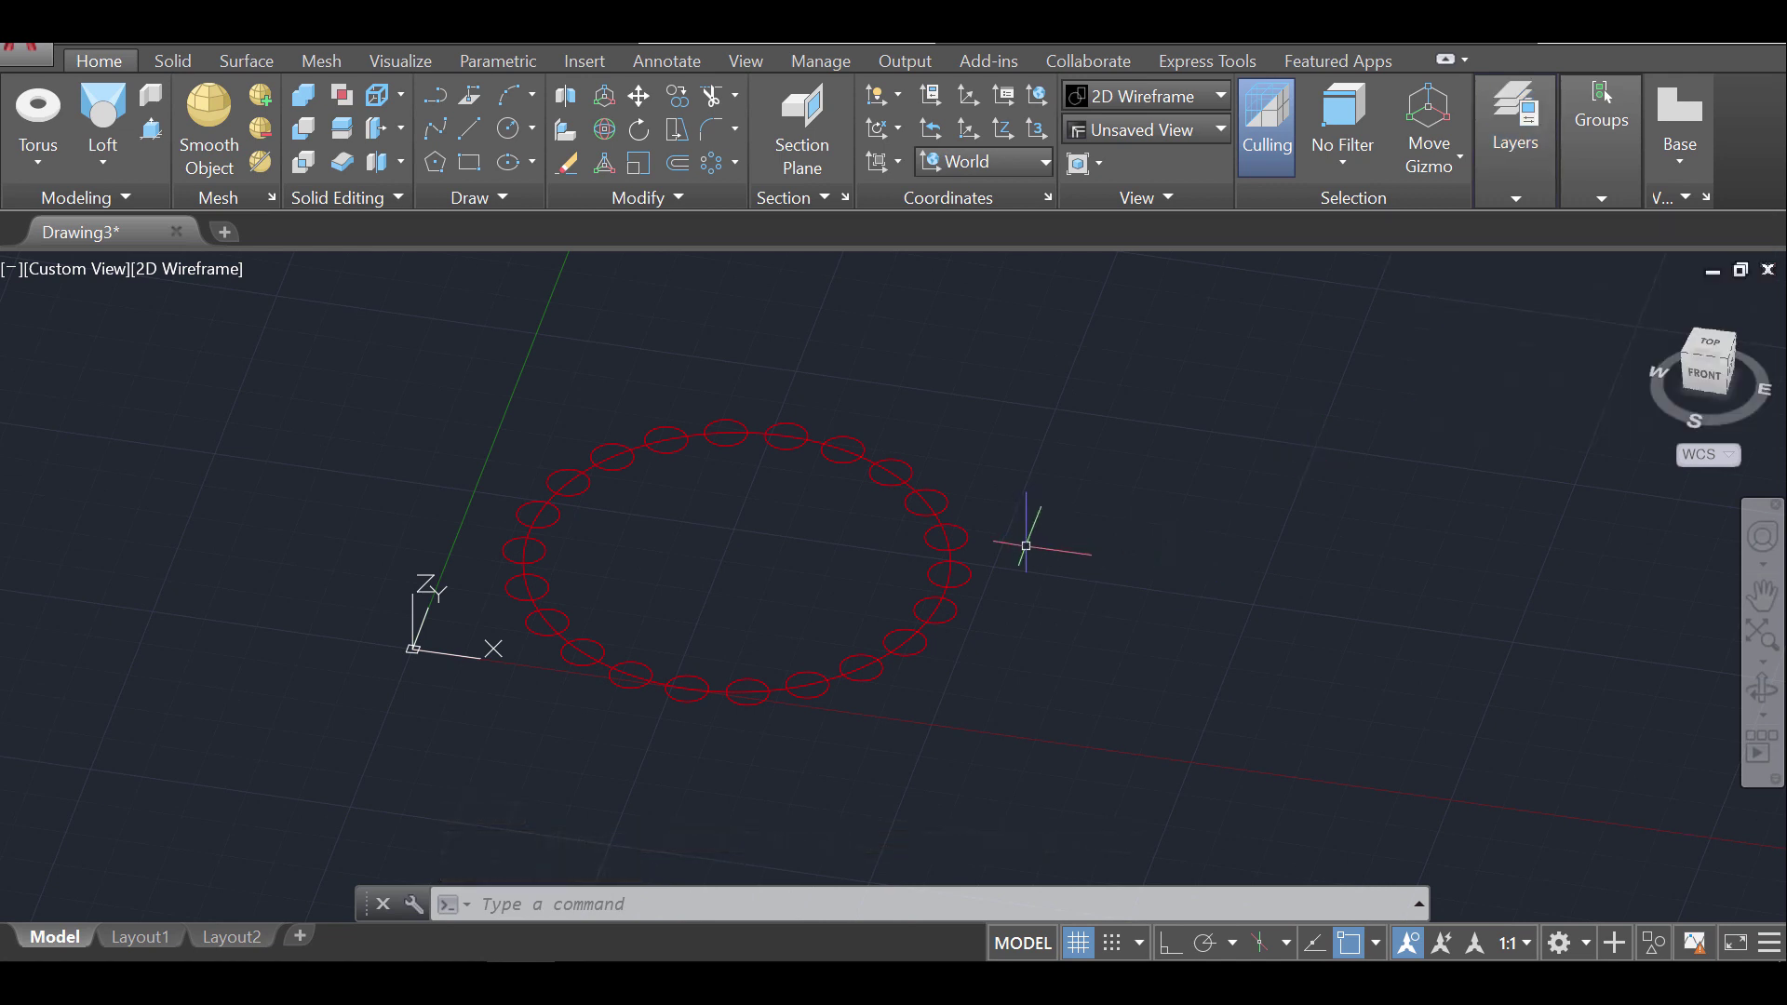
Presspull the bounded area inside the ring of small circles to a height of 300
left_click(151, 128)
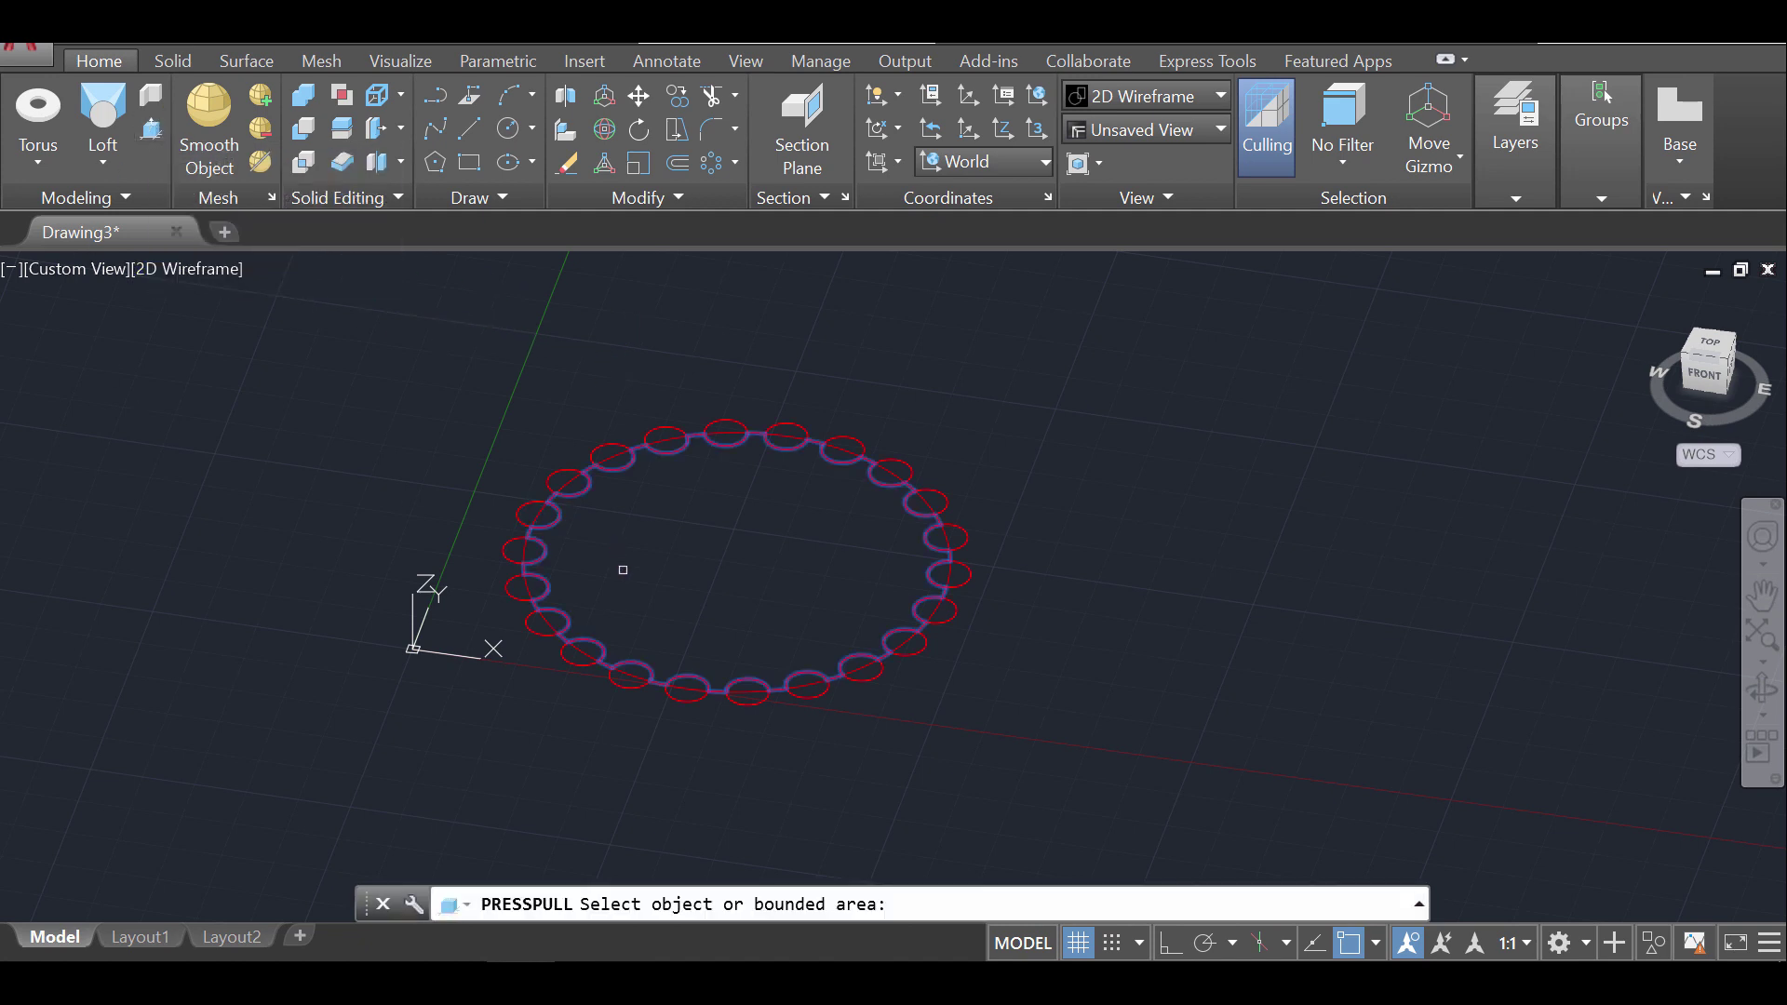
left_click(697, 512)
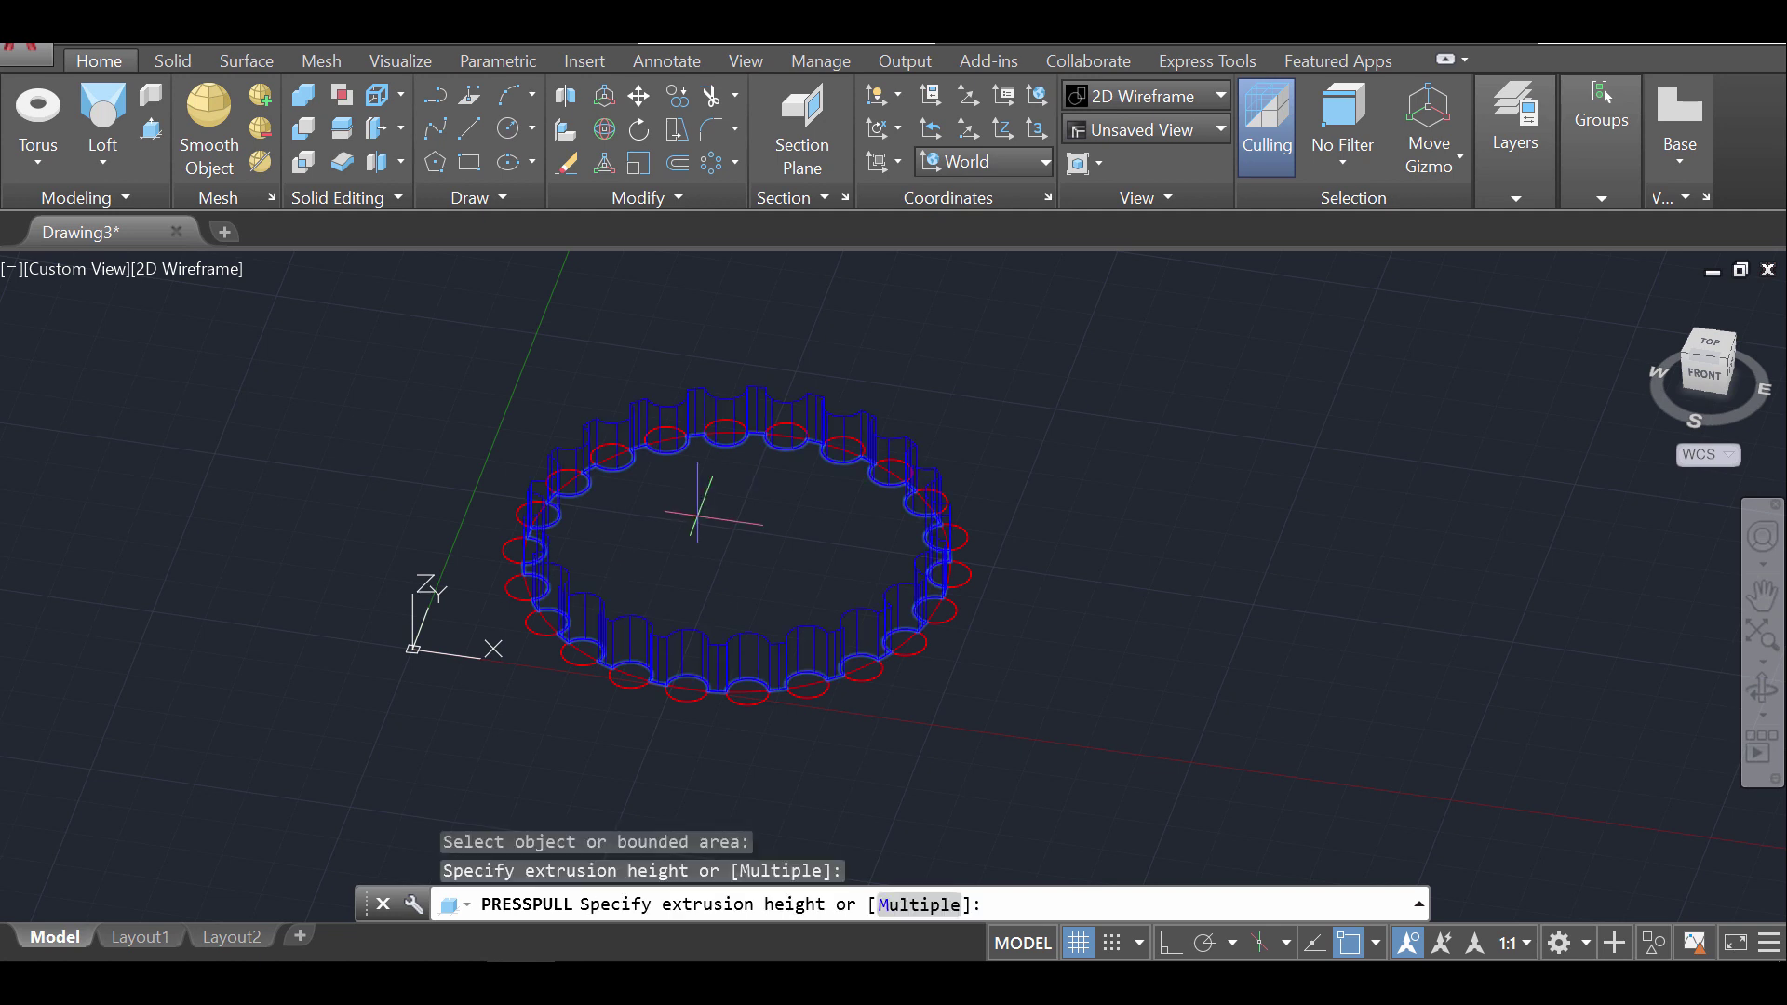
middle_click_drag(698, 459, 711, 599, "shift")
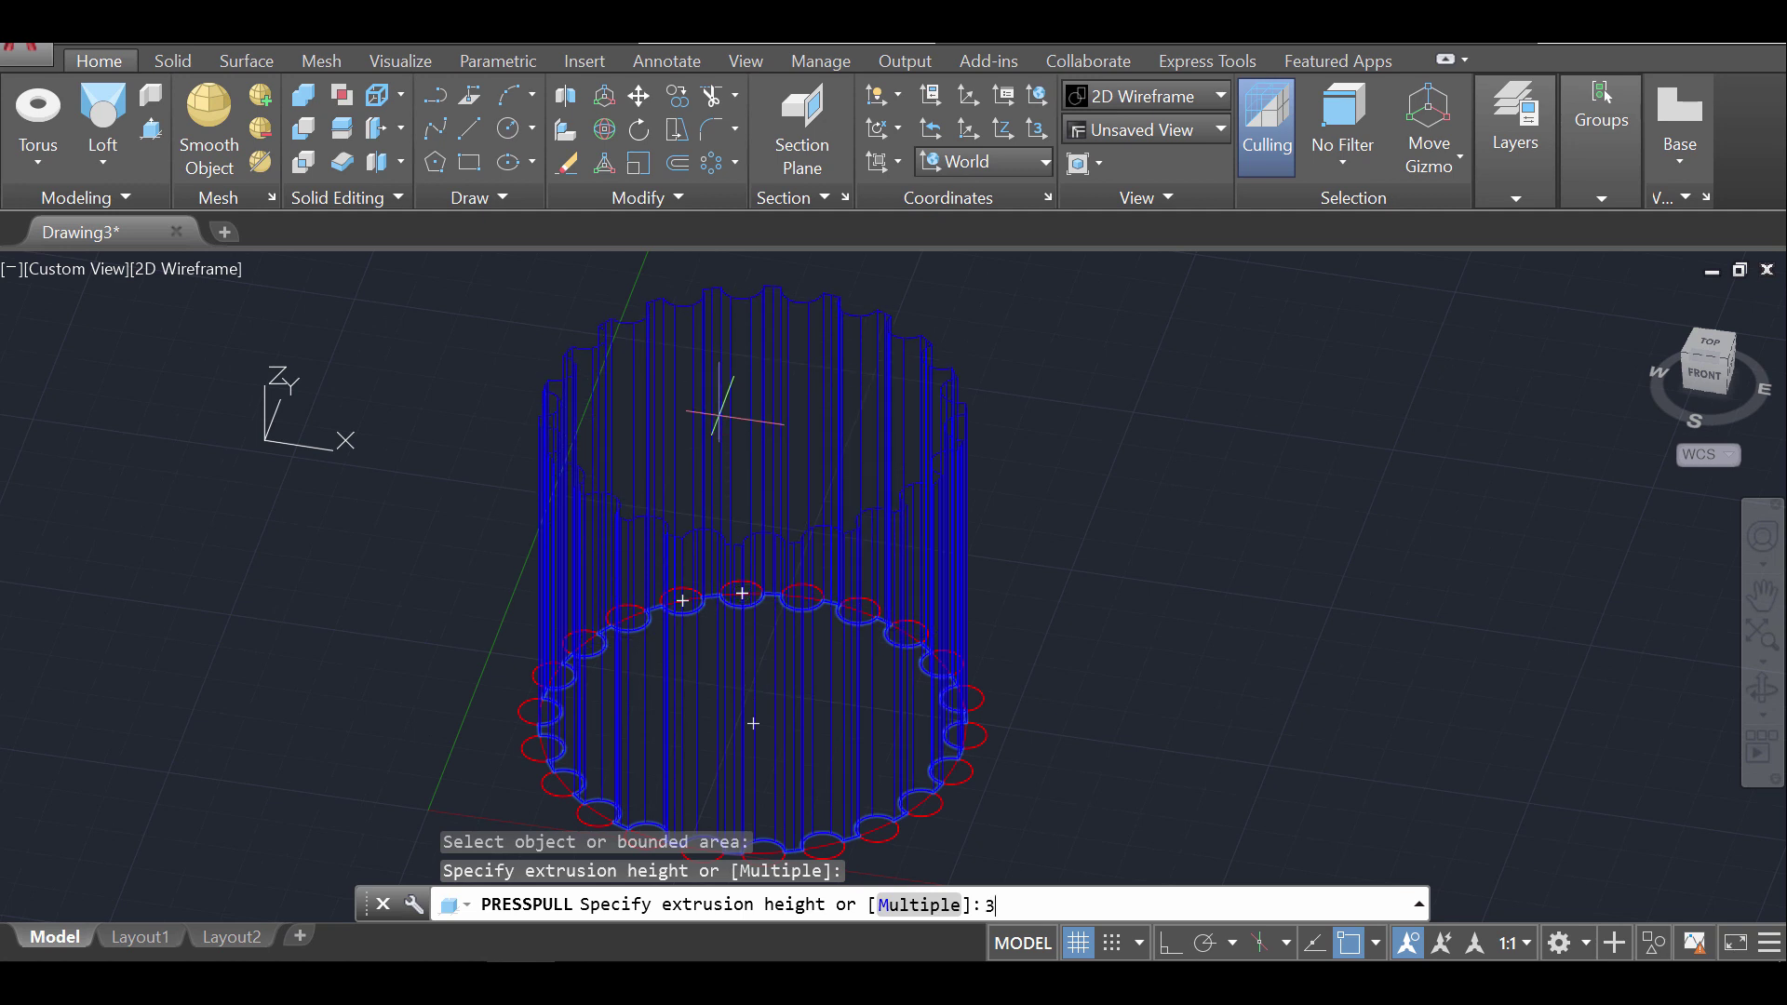
key("Return")
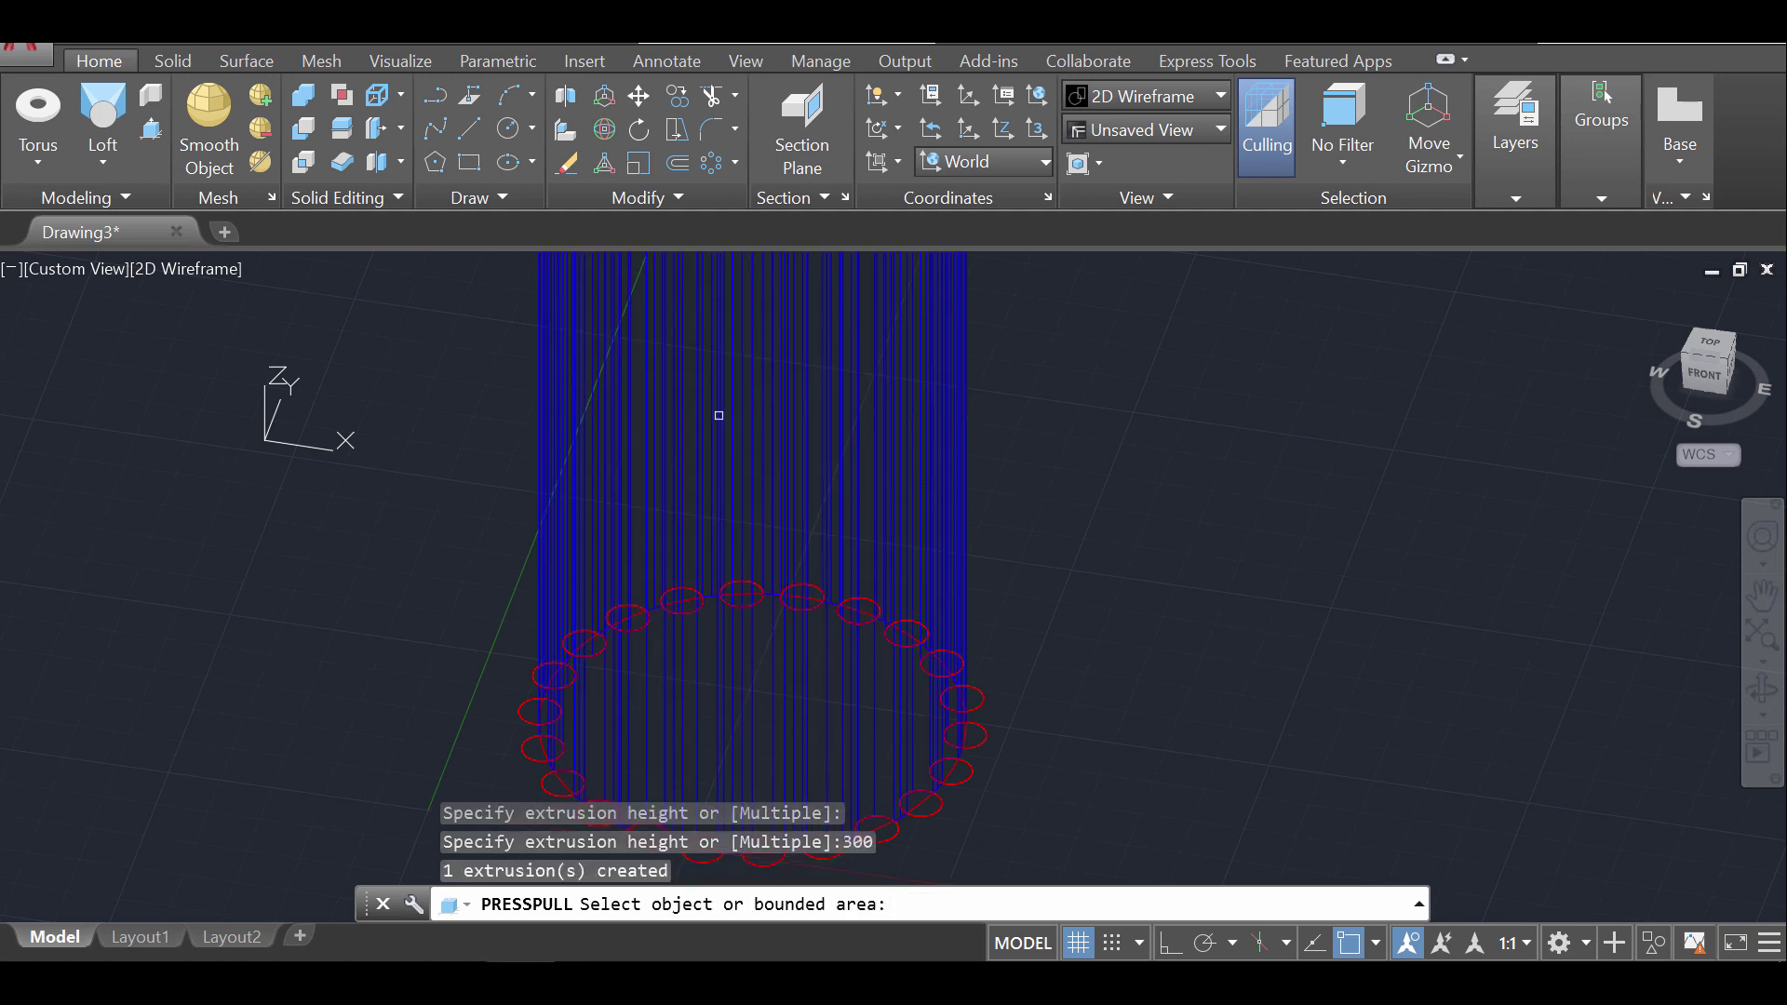
End Presspull and display the extruded column in the Conceptual visual style
scroll(1290, 517, "down", 5)
middle_click_drag(1325, 451, 1201, 623)
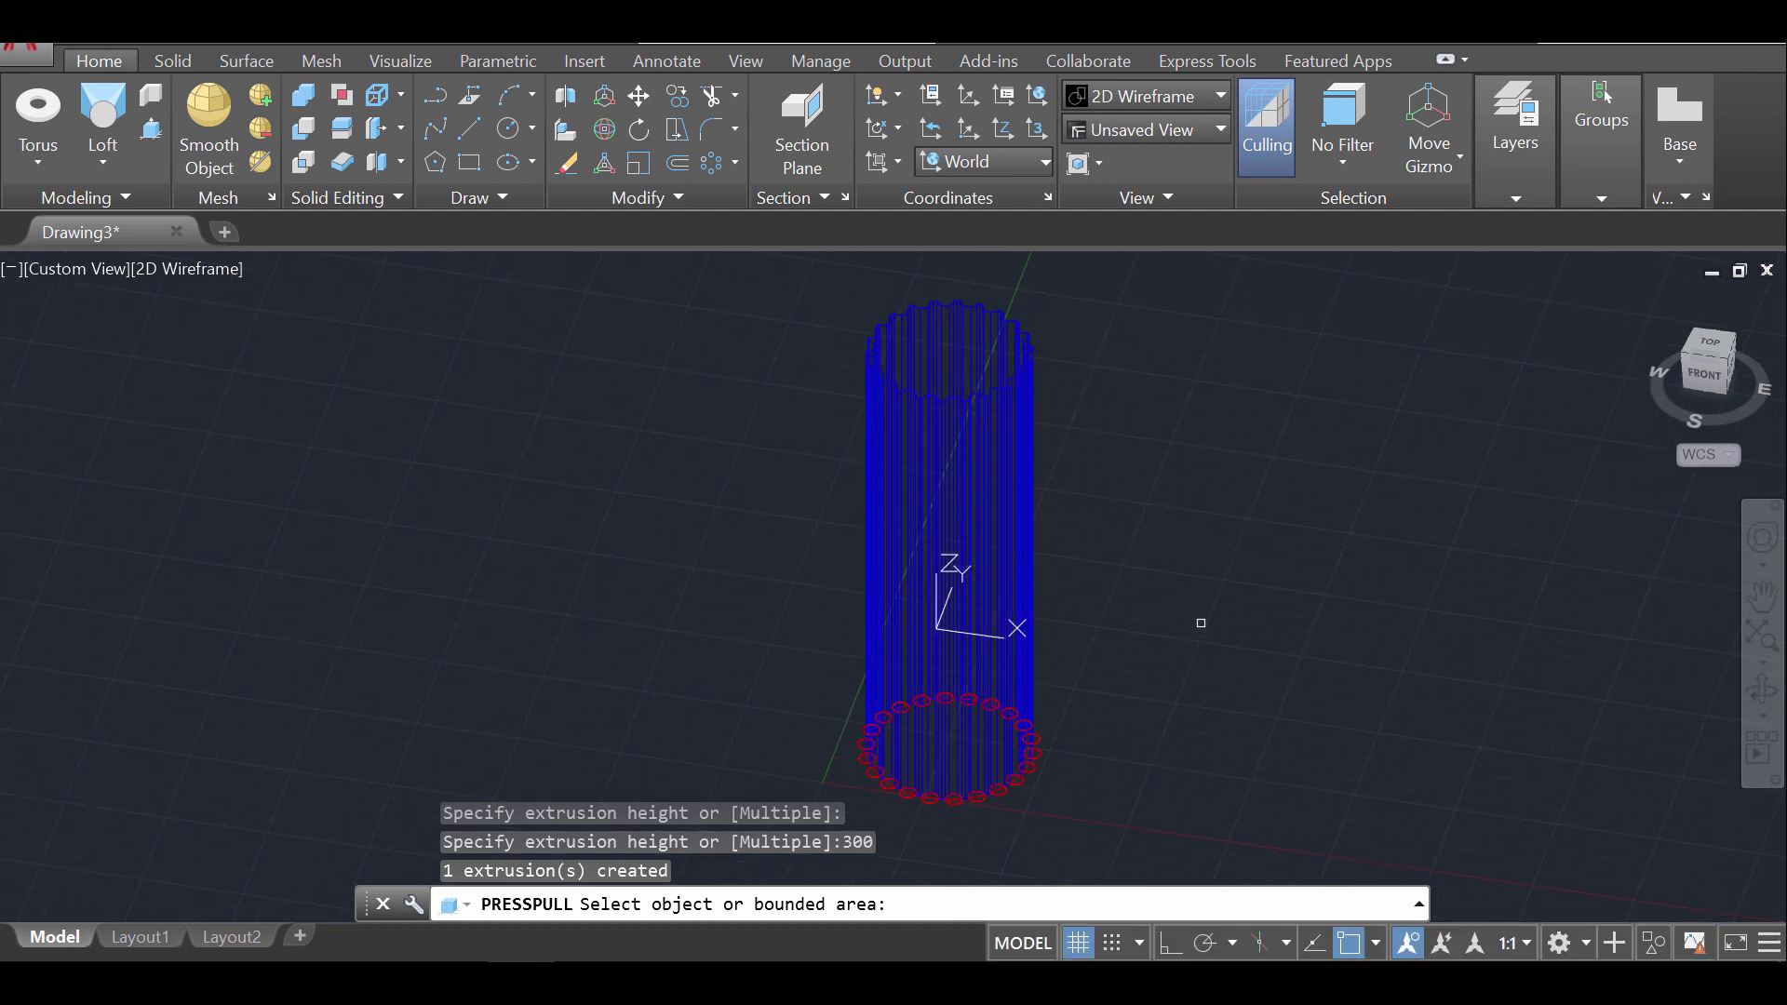
left_click(1760, 688)
left_click_drag(1322, 595, 1212, 571)
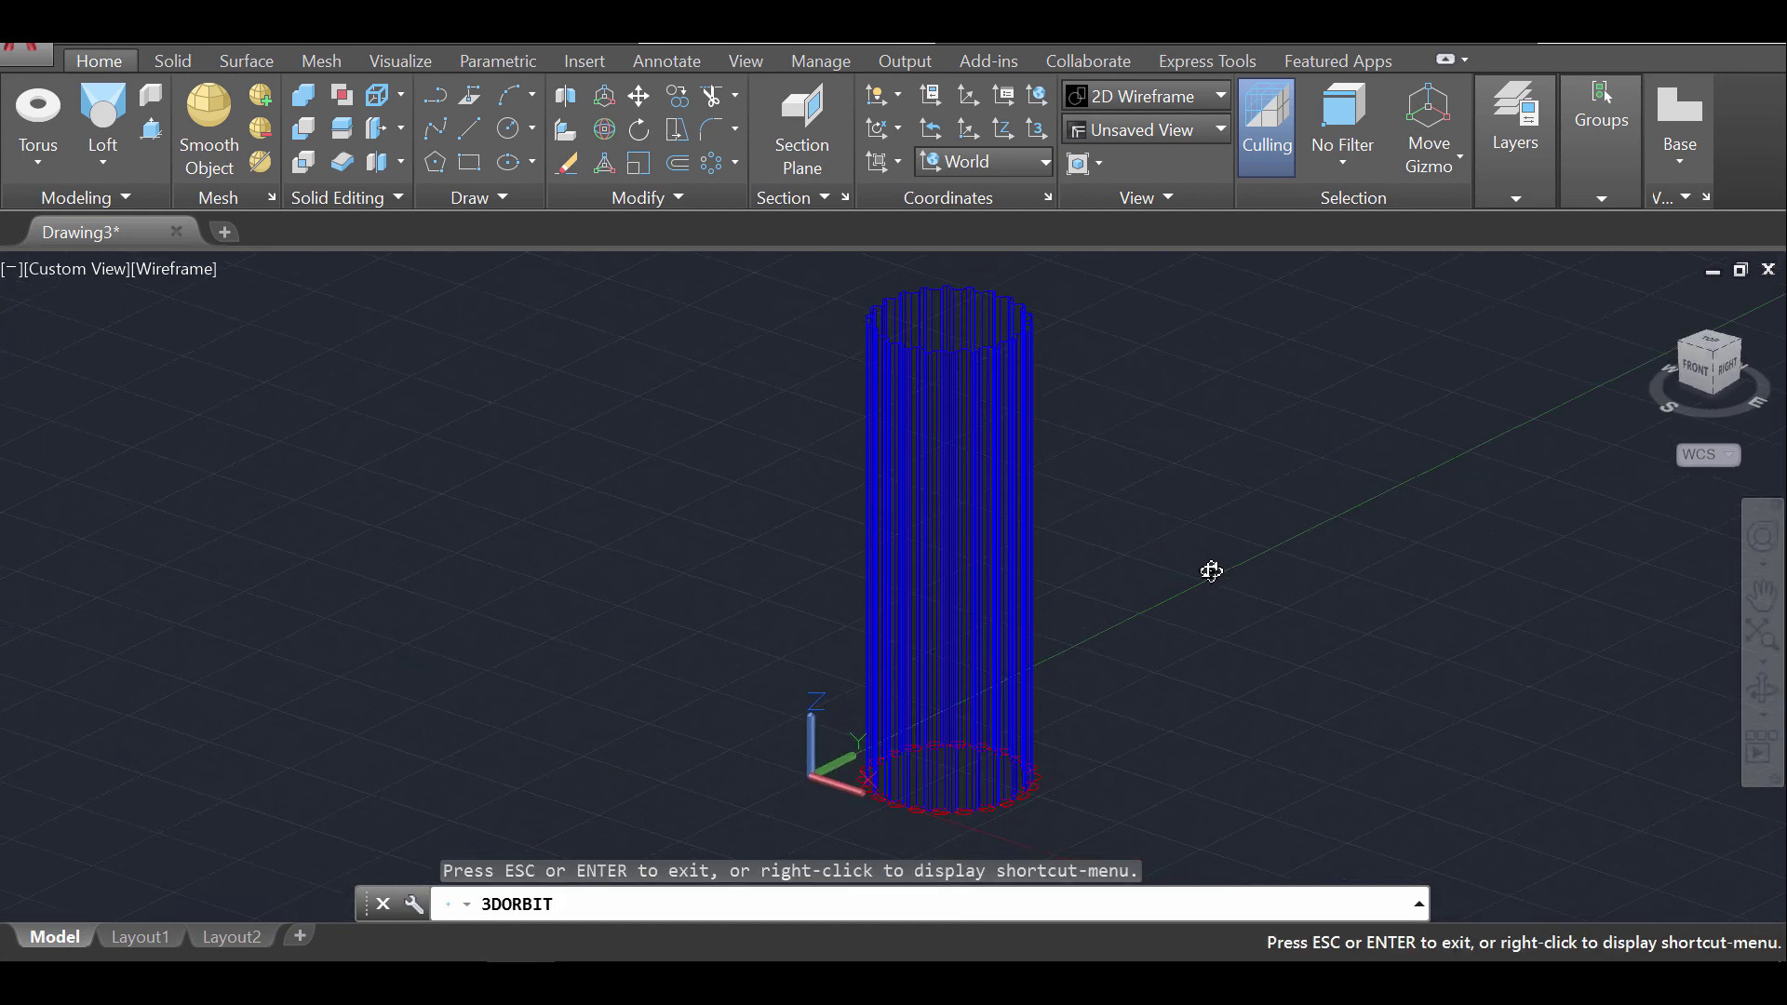
key("Escape")
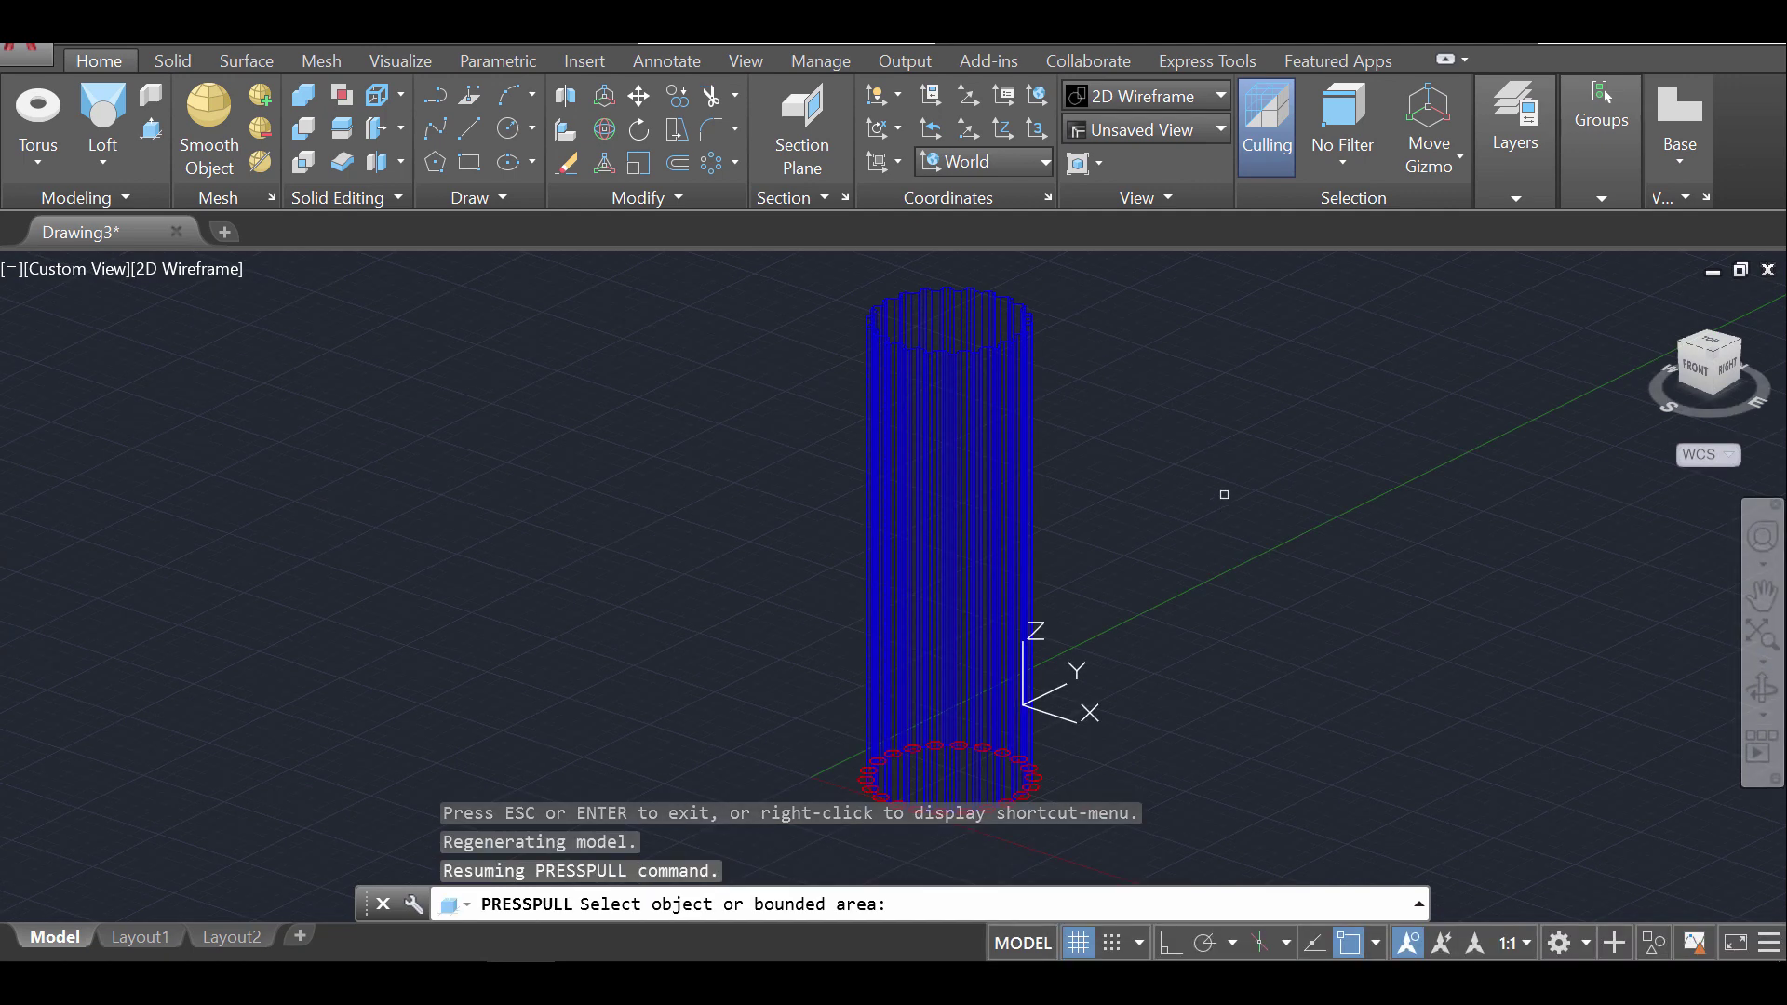
left_click(1169, 104)
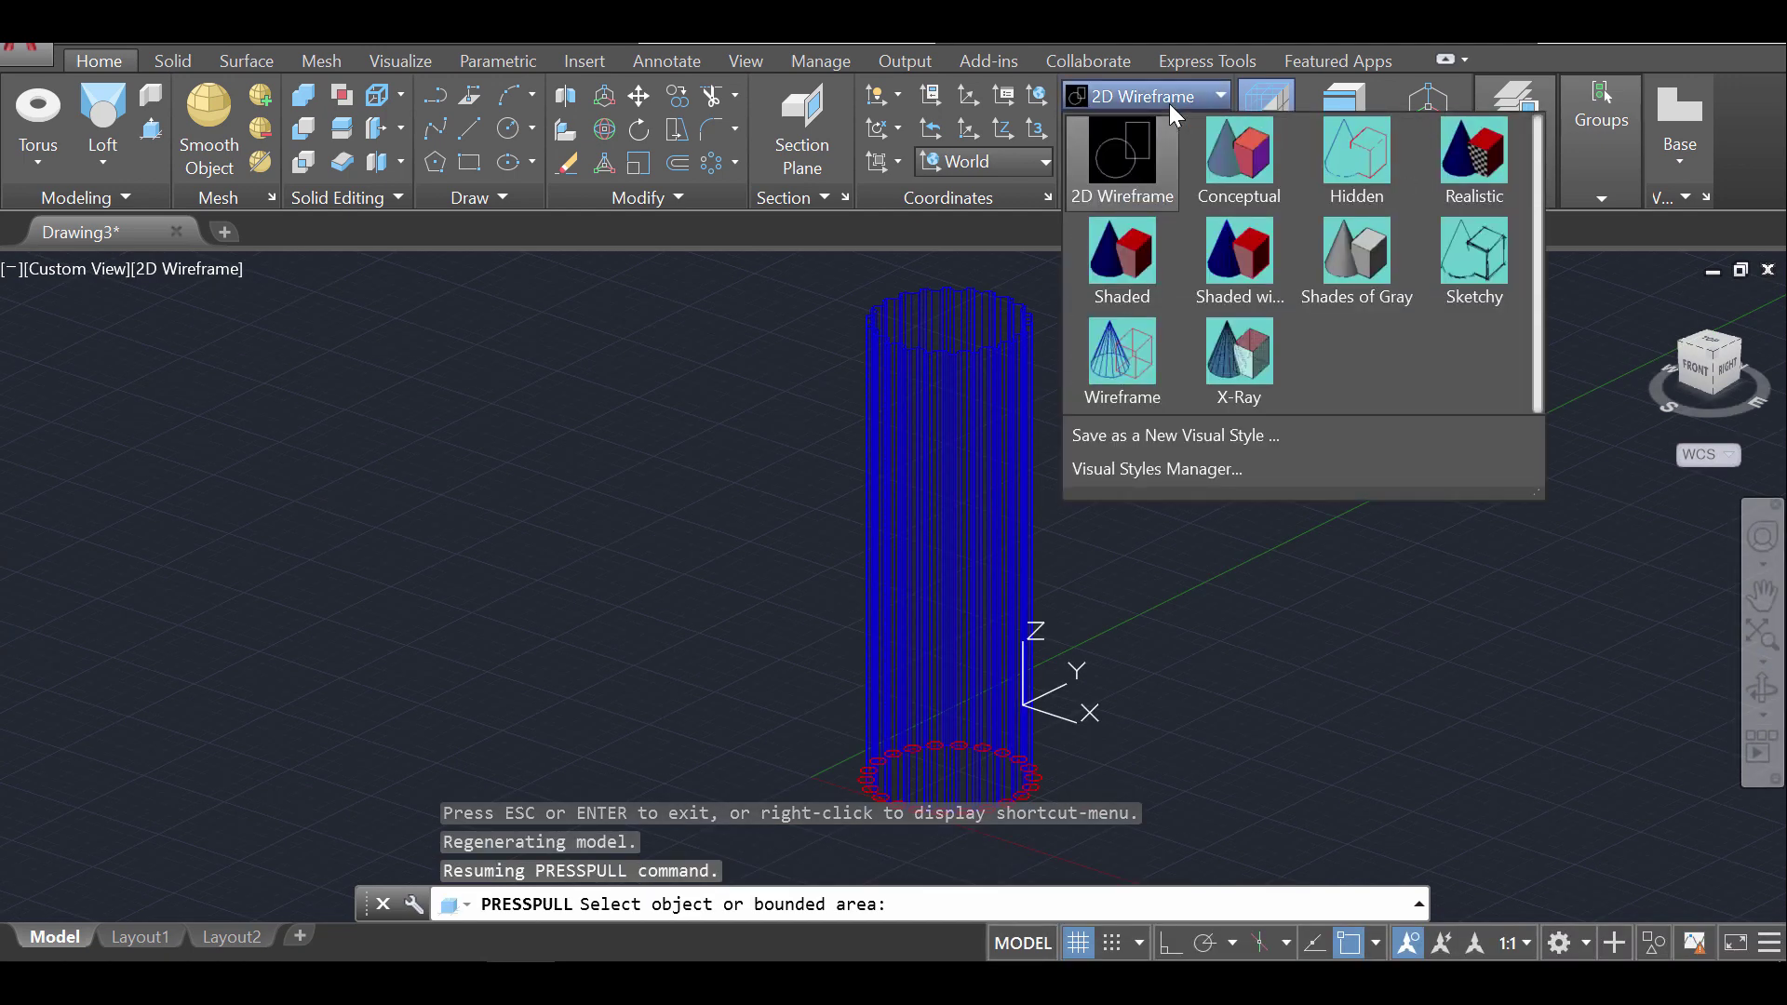
left_click(1238, 156)
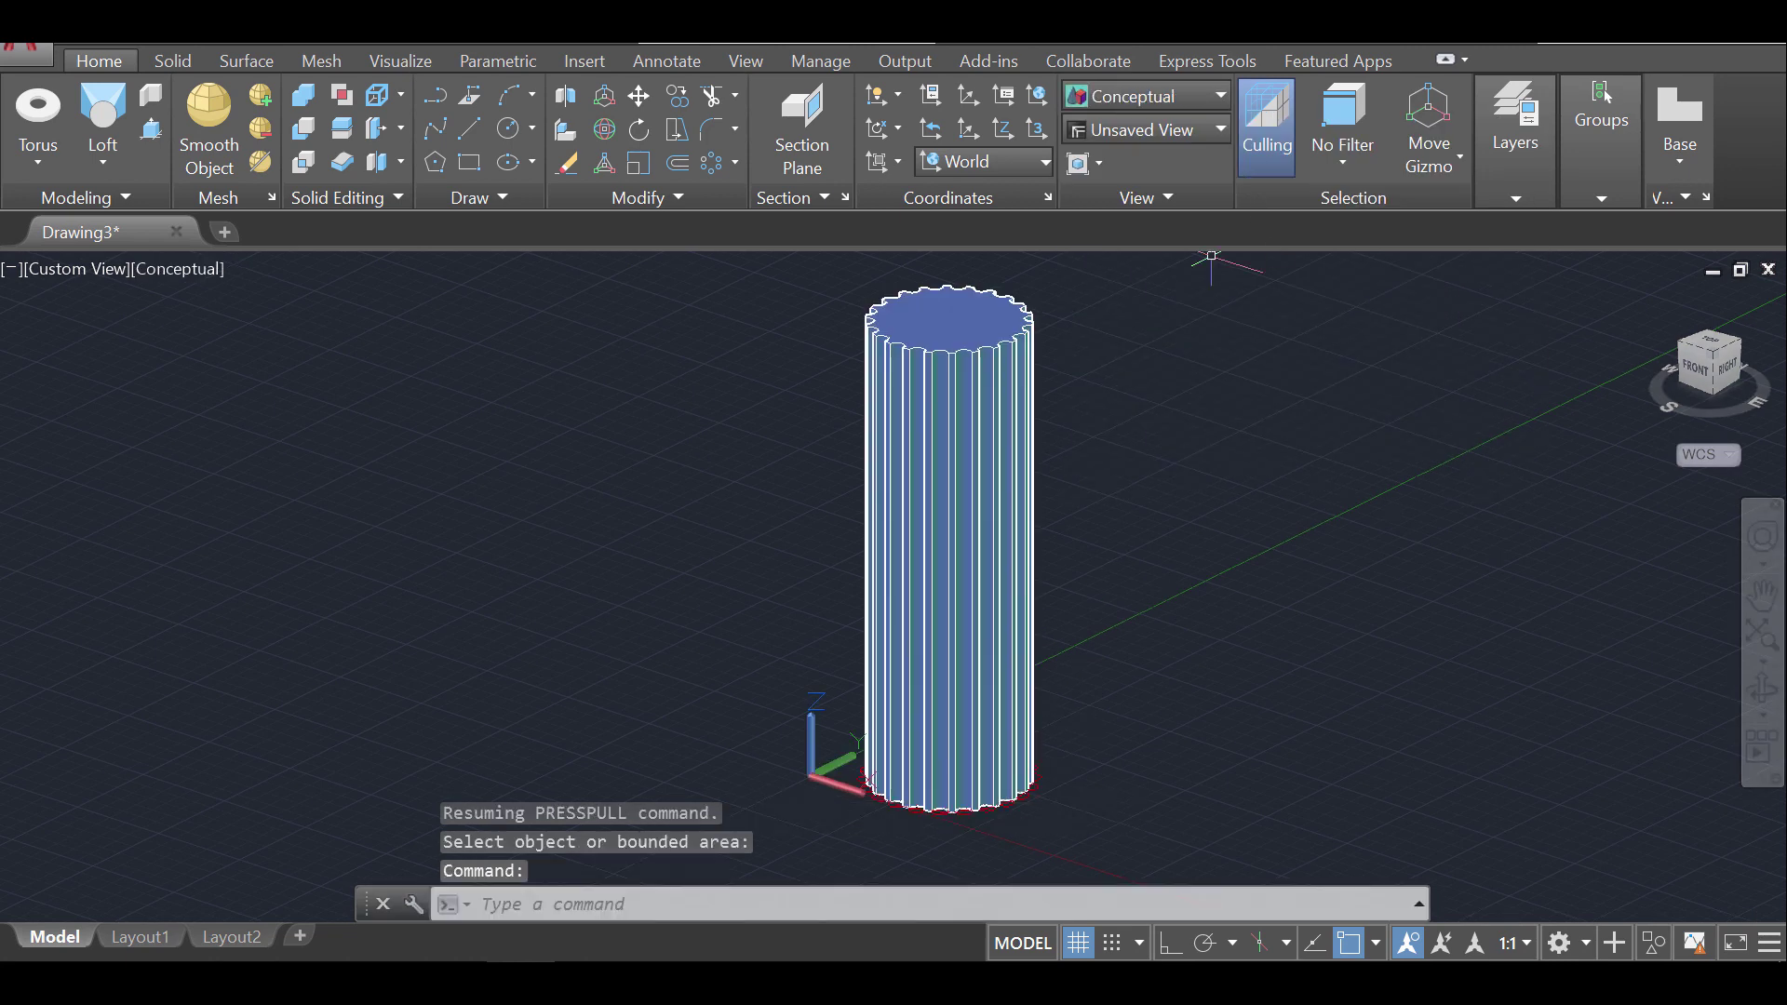
Examine the extruded column's top face and the grooves around its side
left_click(1762, 688)
left_click_drag(1125, 483, 1040, 396)
key("Escape")
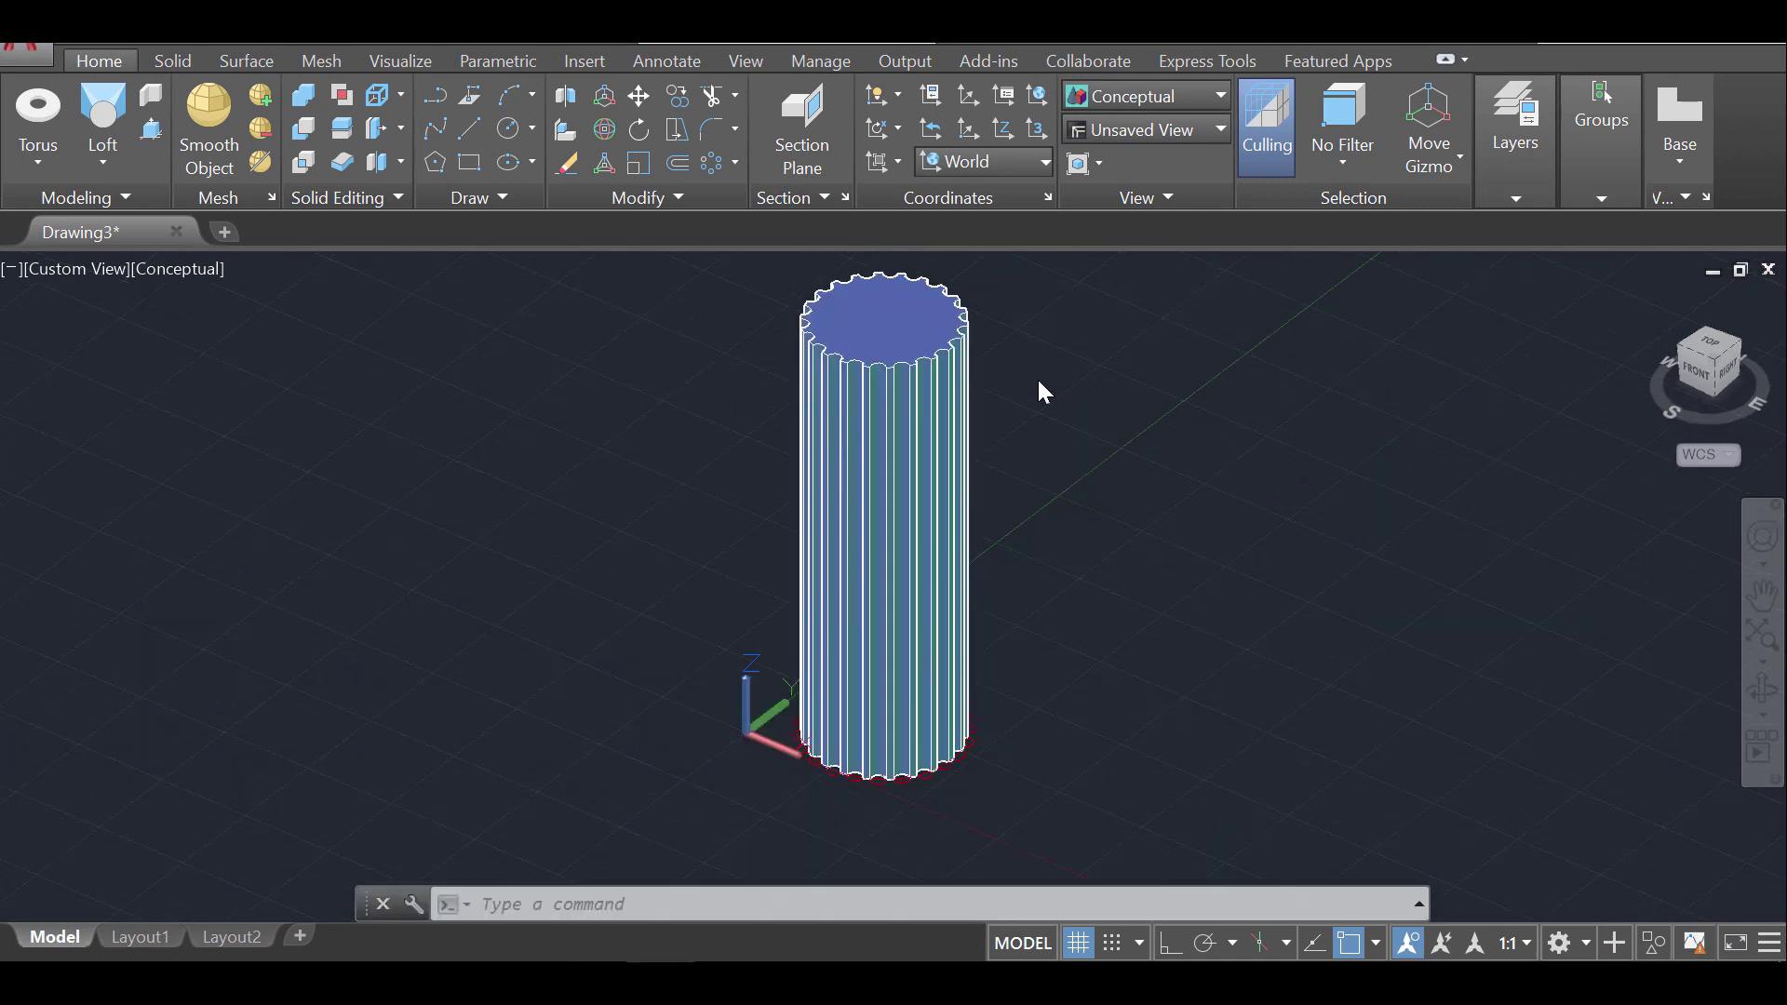
middle_click_drag(1037, 379, 1057, 498)
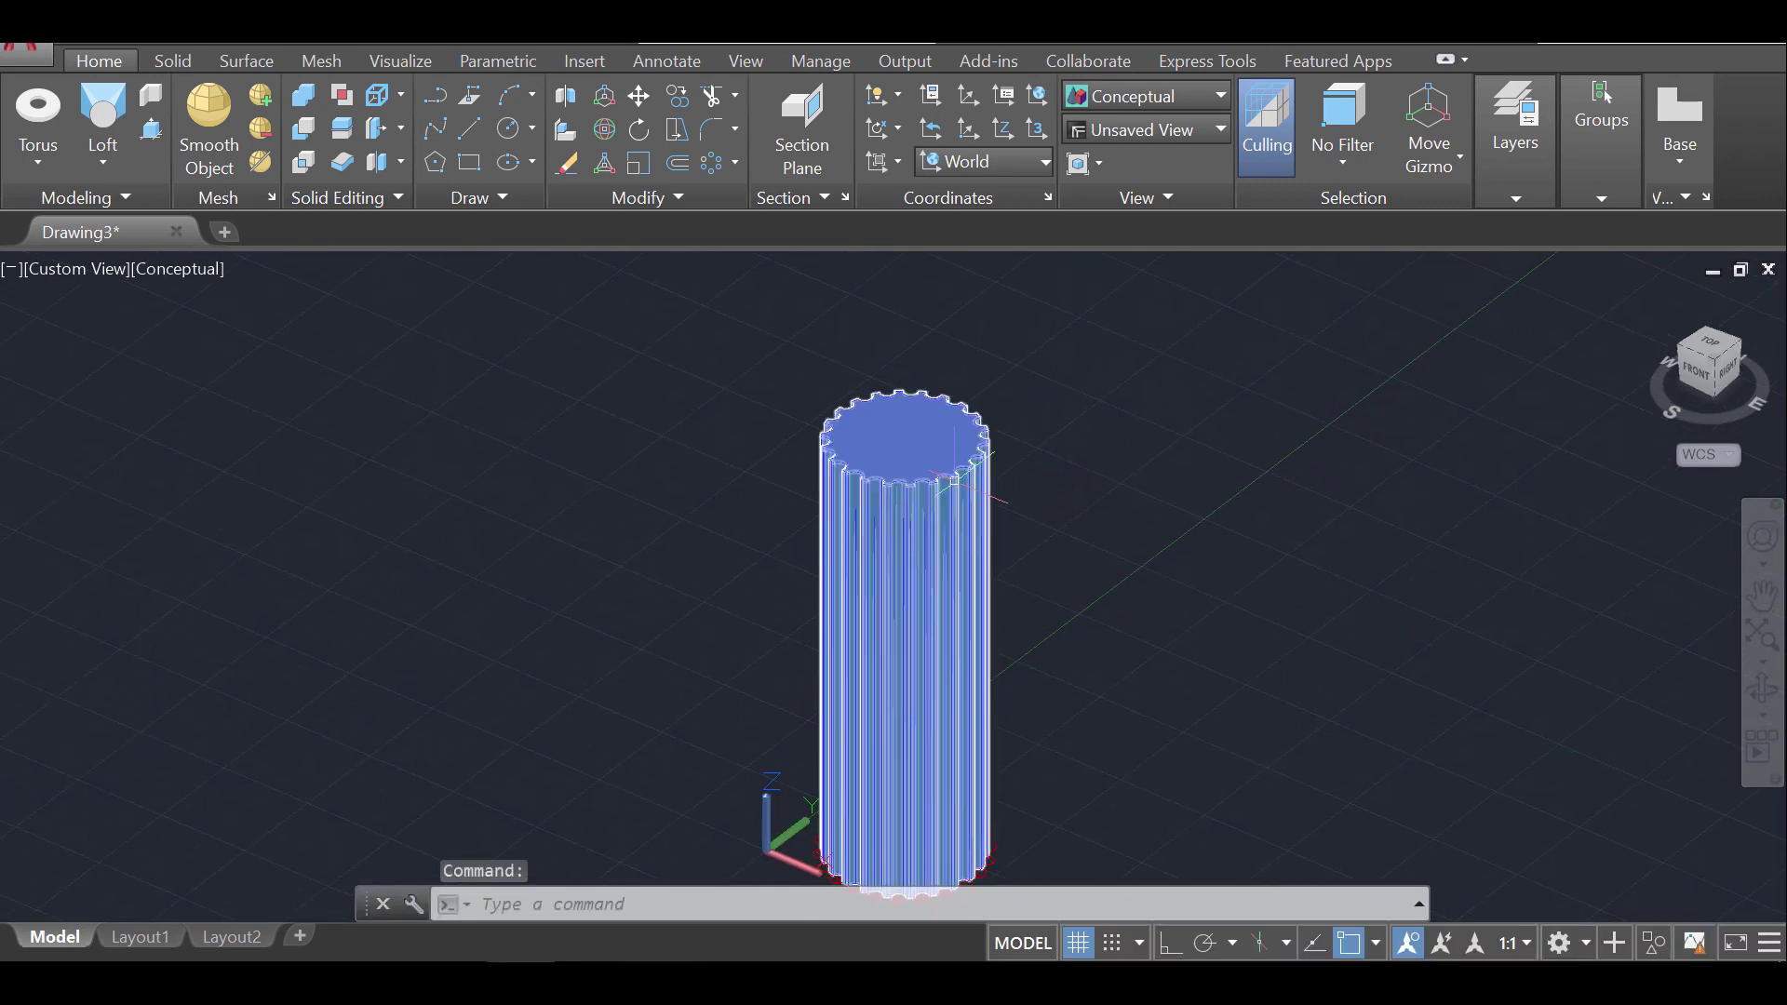
scroll(954, 479, "up", 6)
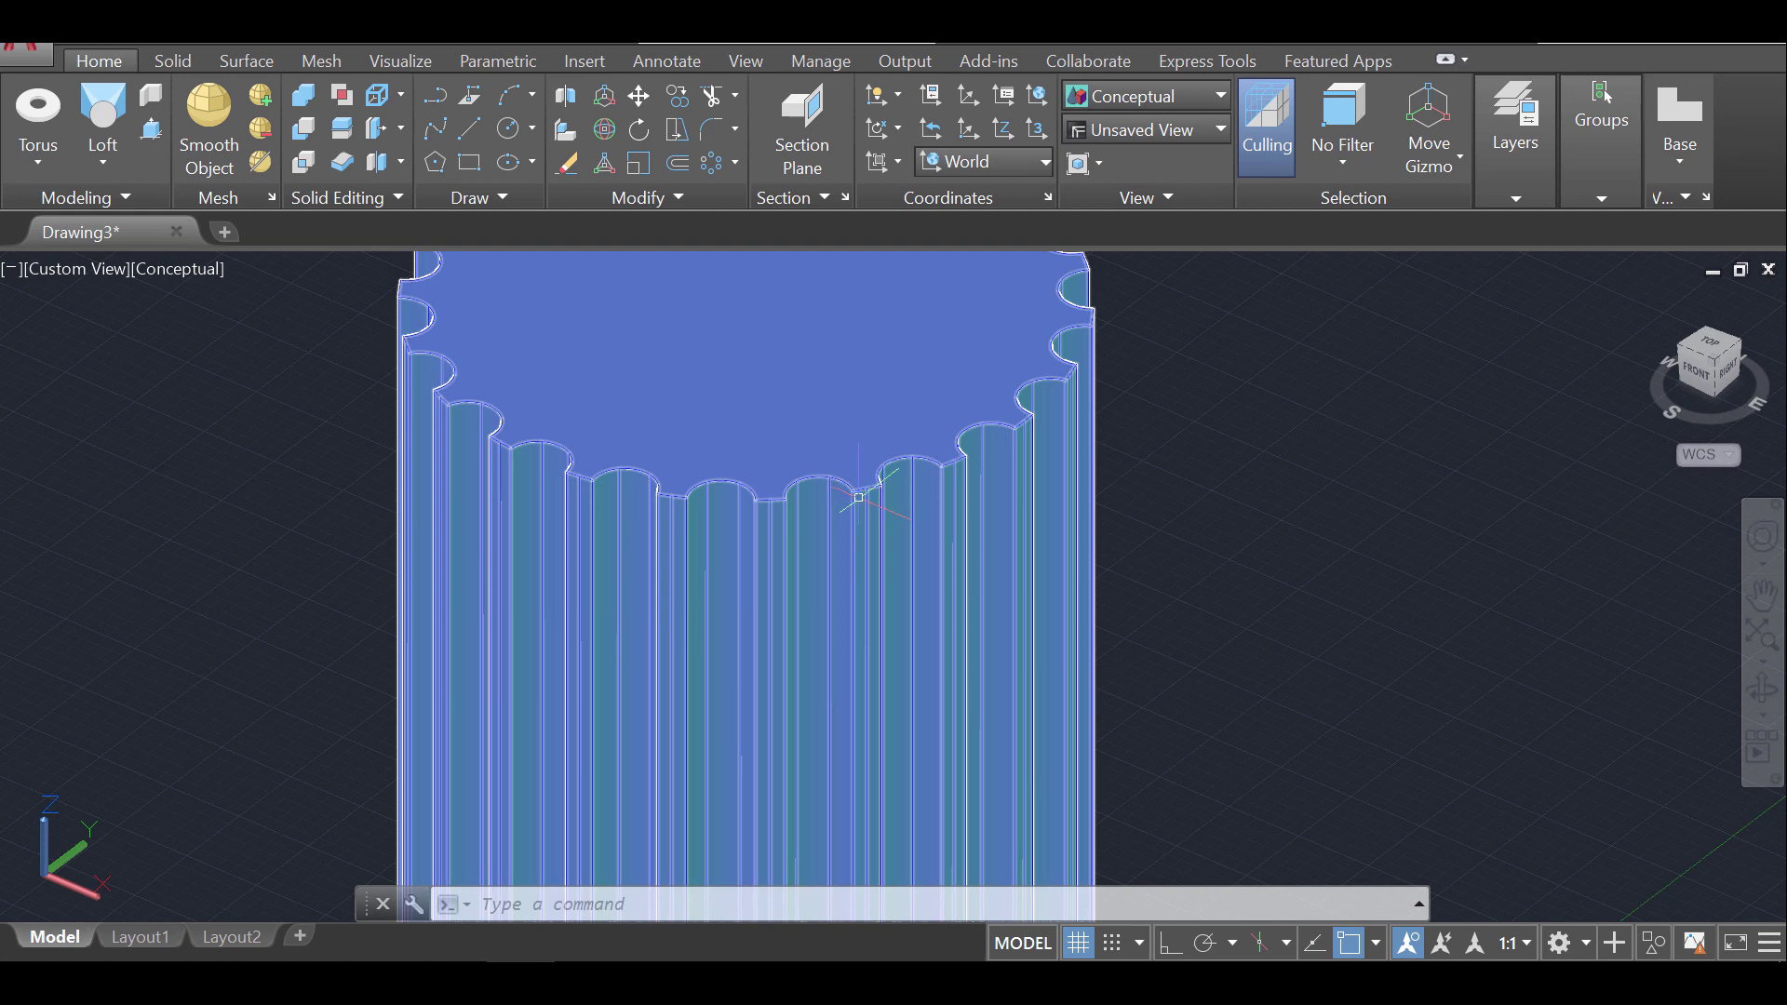
scroll(1410, 504, "down", 2)
left_click_drag(1394, 524, 745, 462)
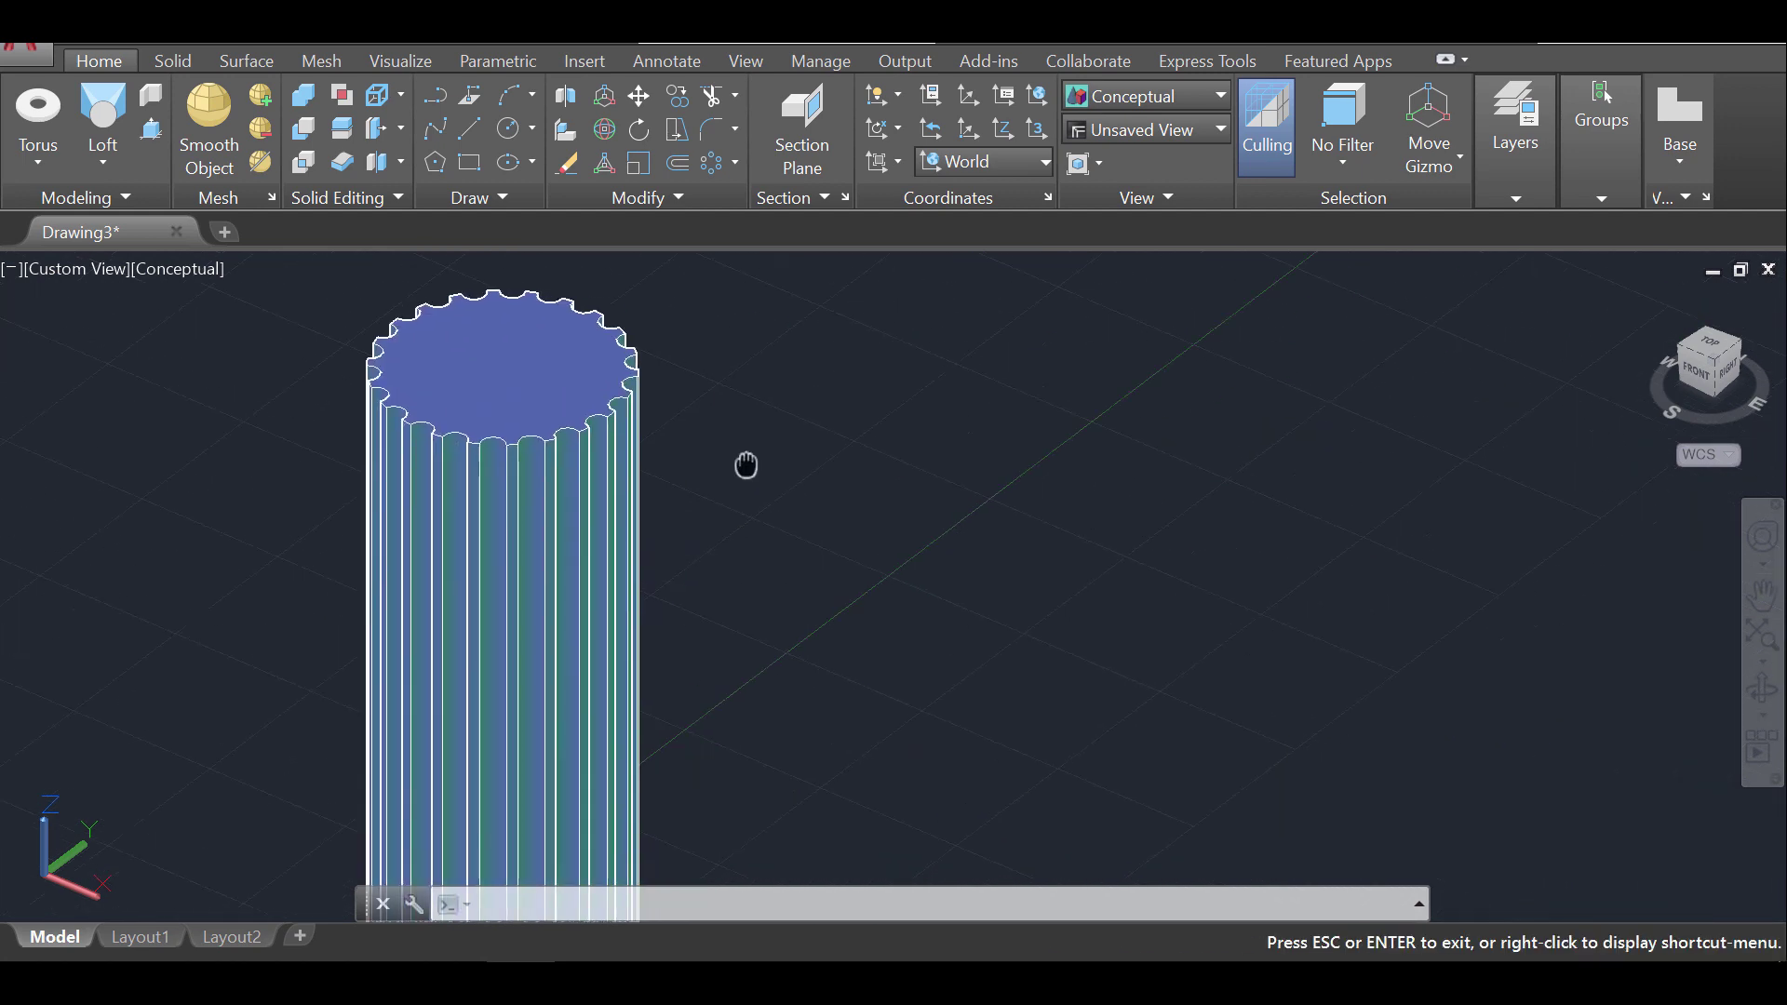
key("Escape")
scroll(917, 640, "down", 2)
middle_click_drag(918, 640, 864, 608)
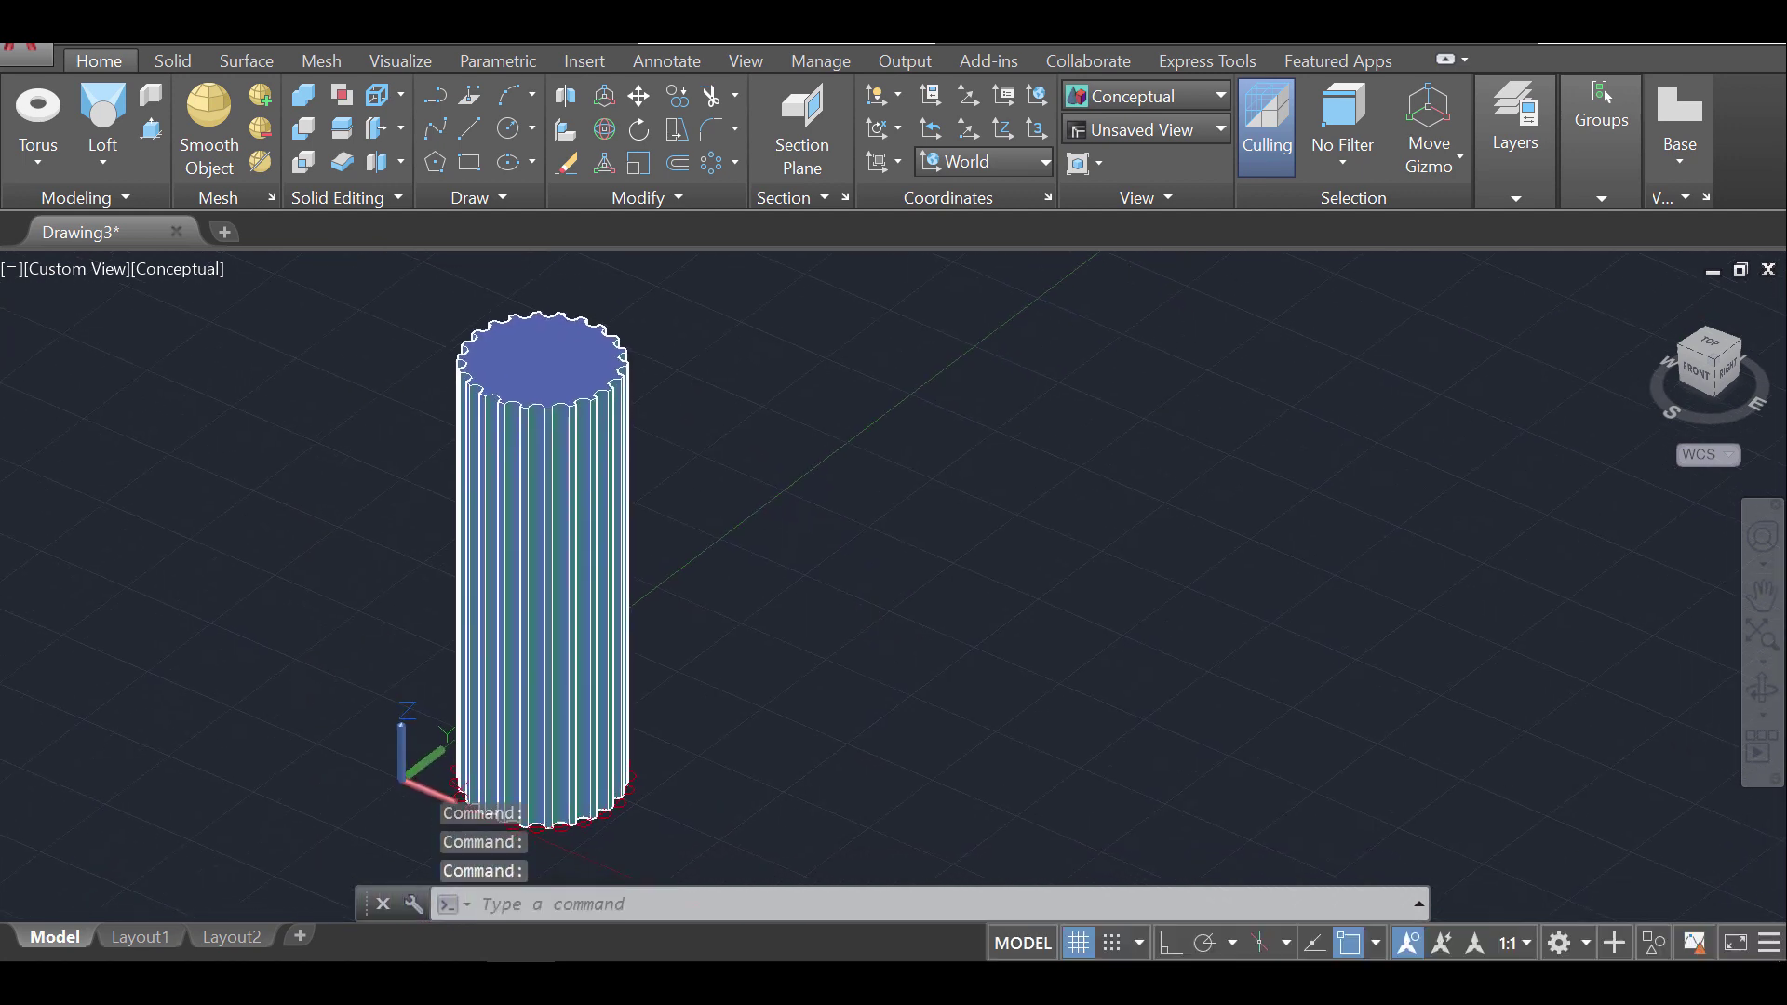
Make the Lines layer current and draw a circle of radius 50 beside the column
left_click(1532, 199)
left_click(1676, 238)
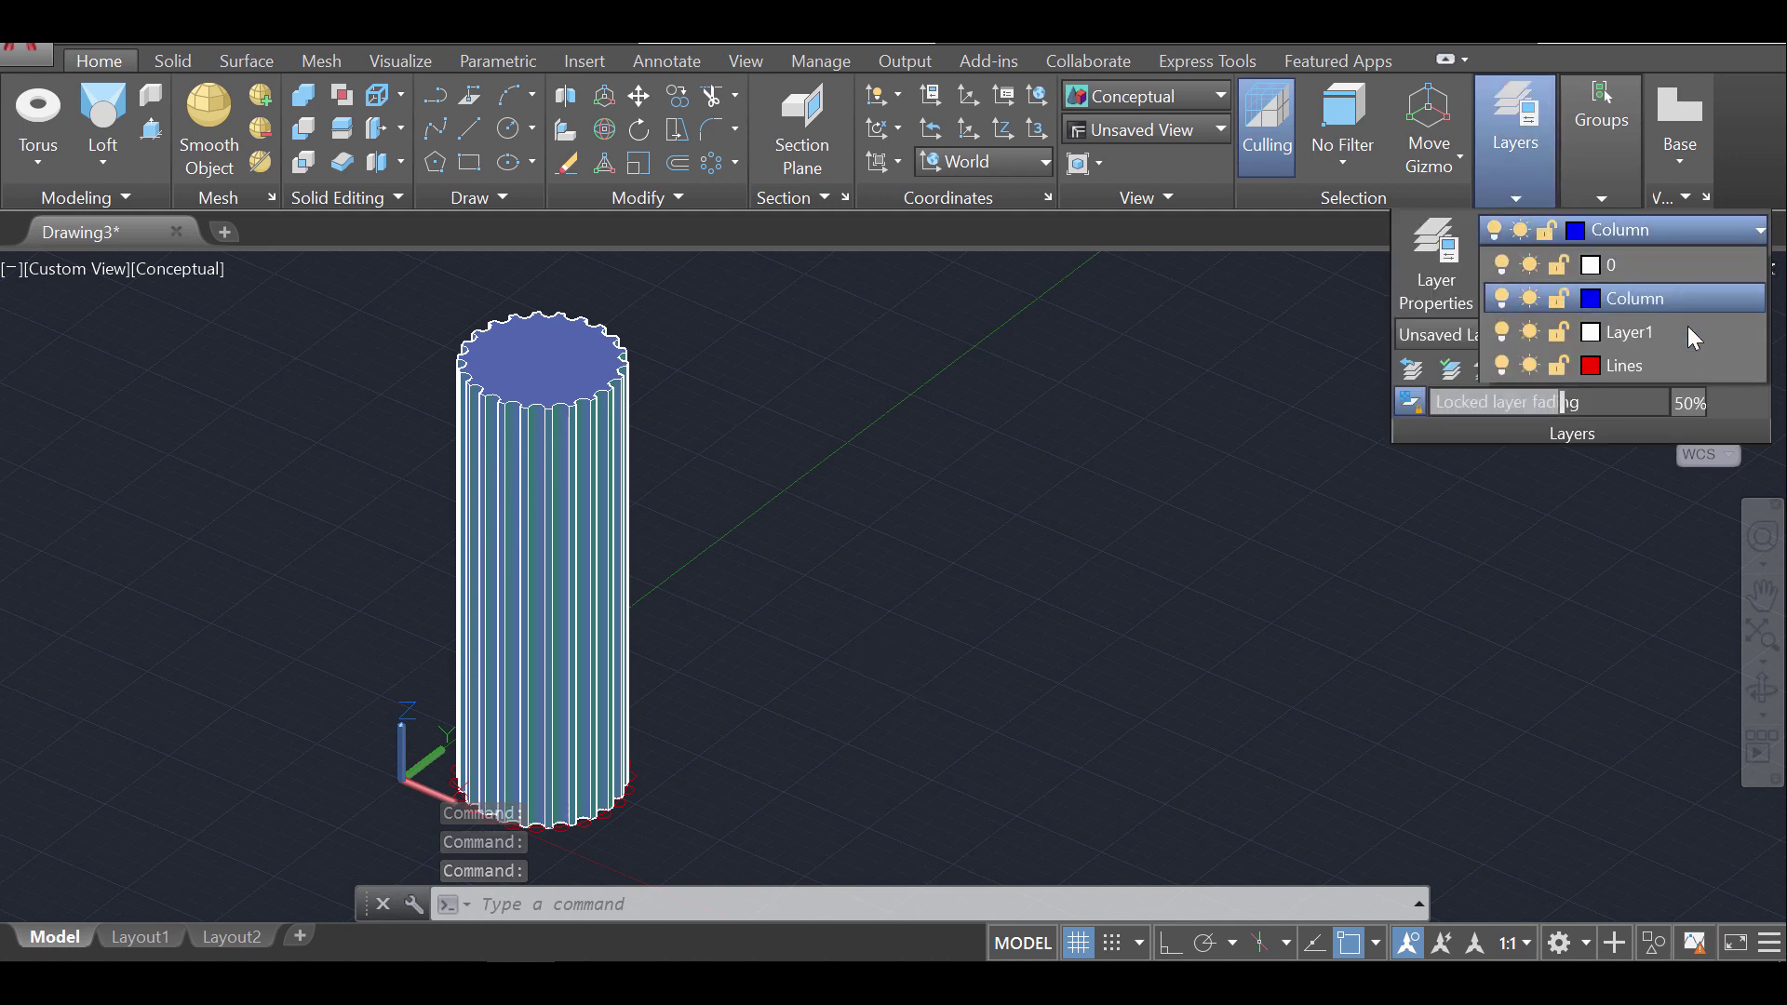
left_click(1690, 361)
type("c")
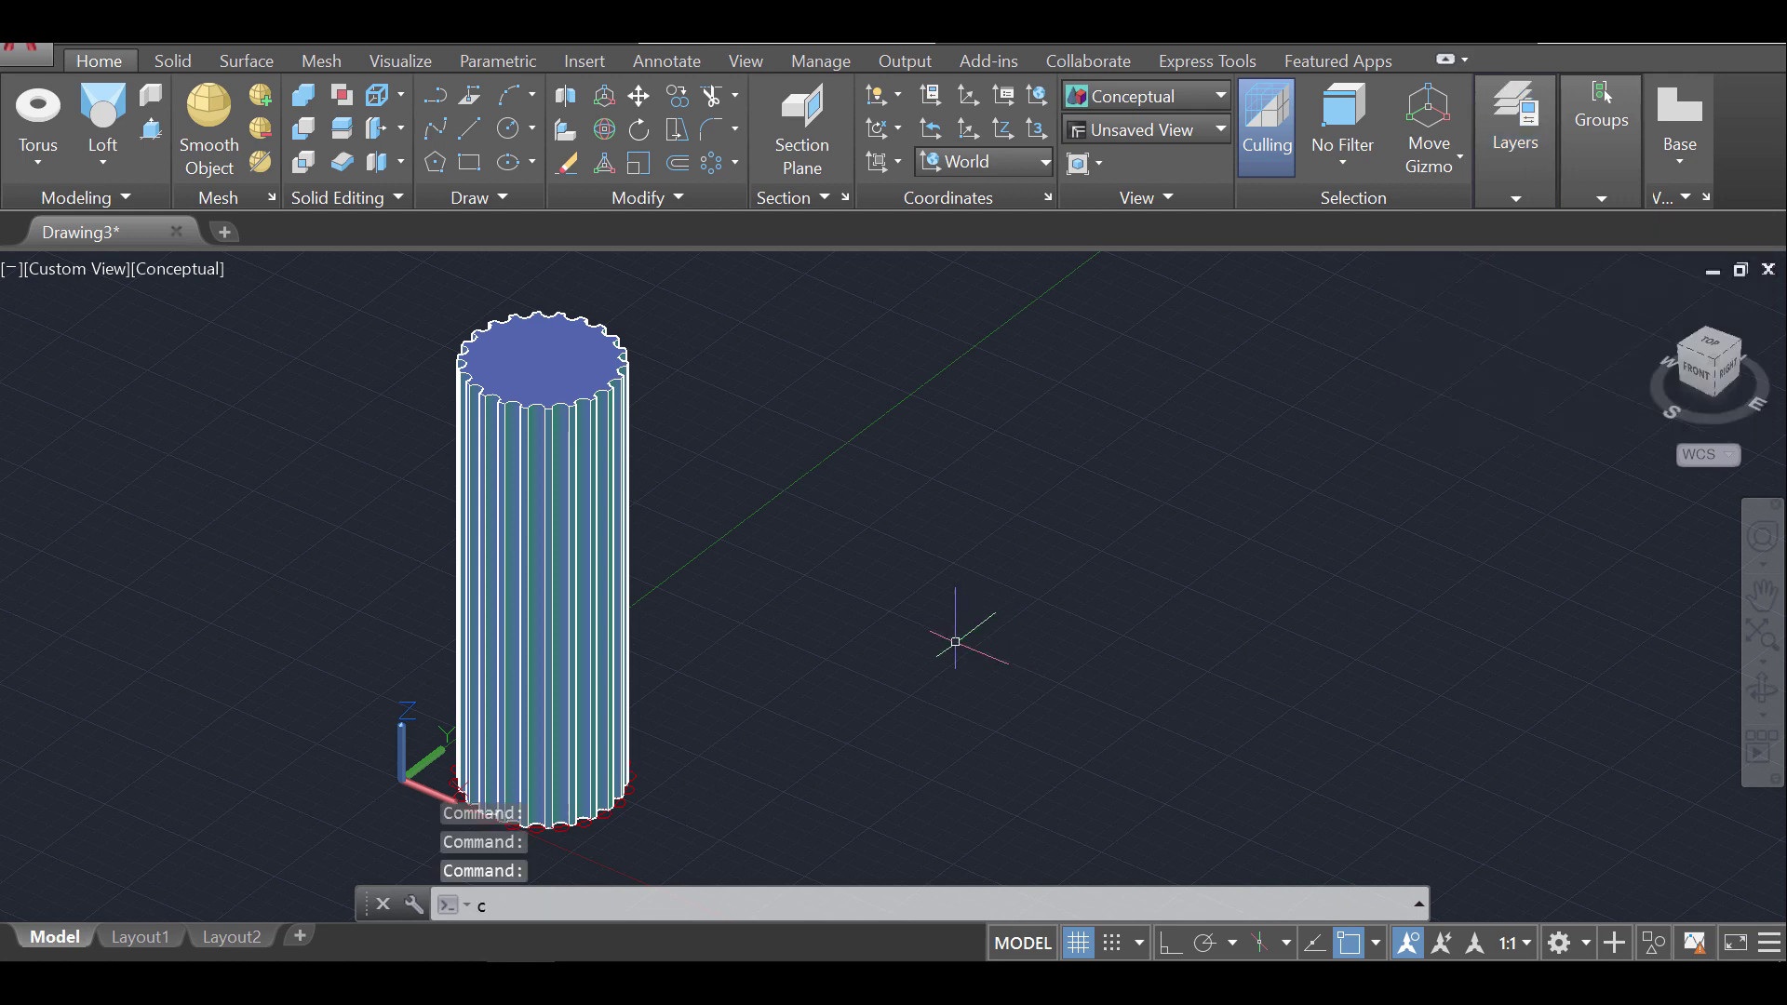
key("Return")
left_click(934, 660)
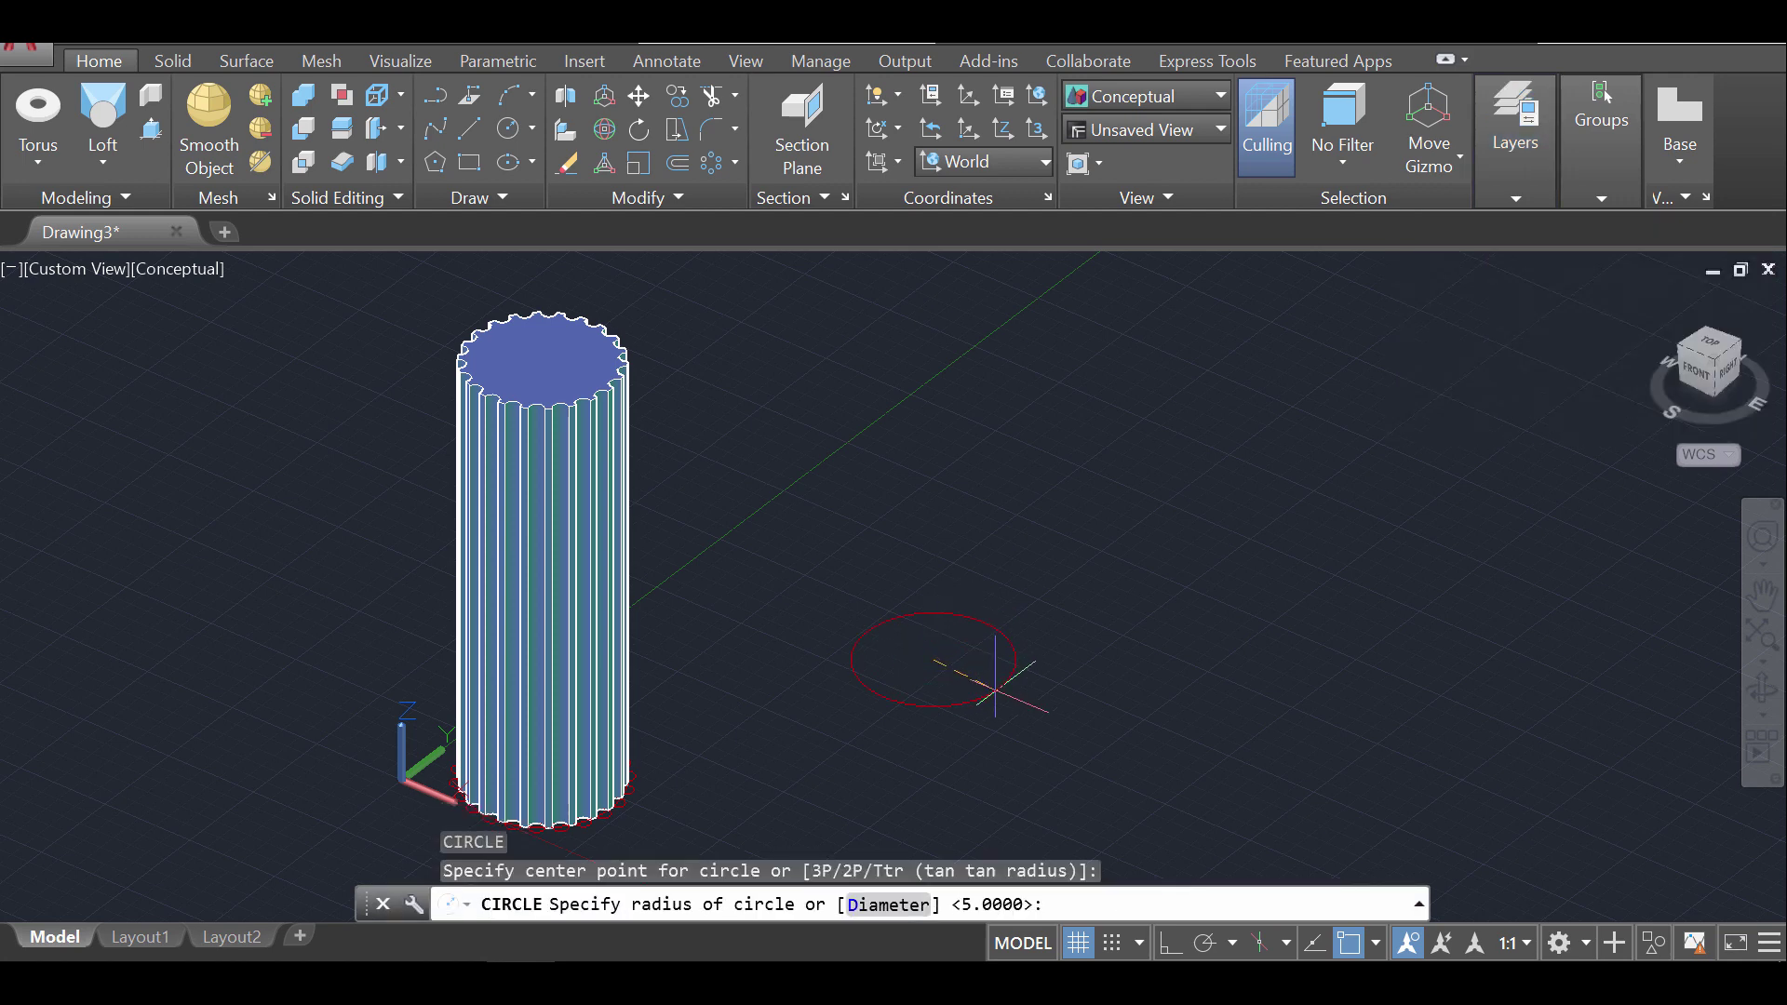
key("Return")
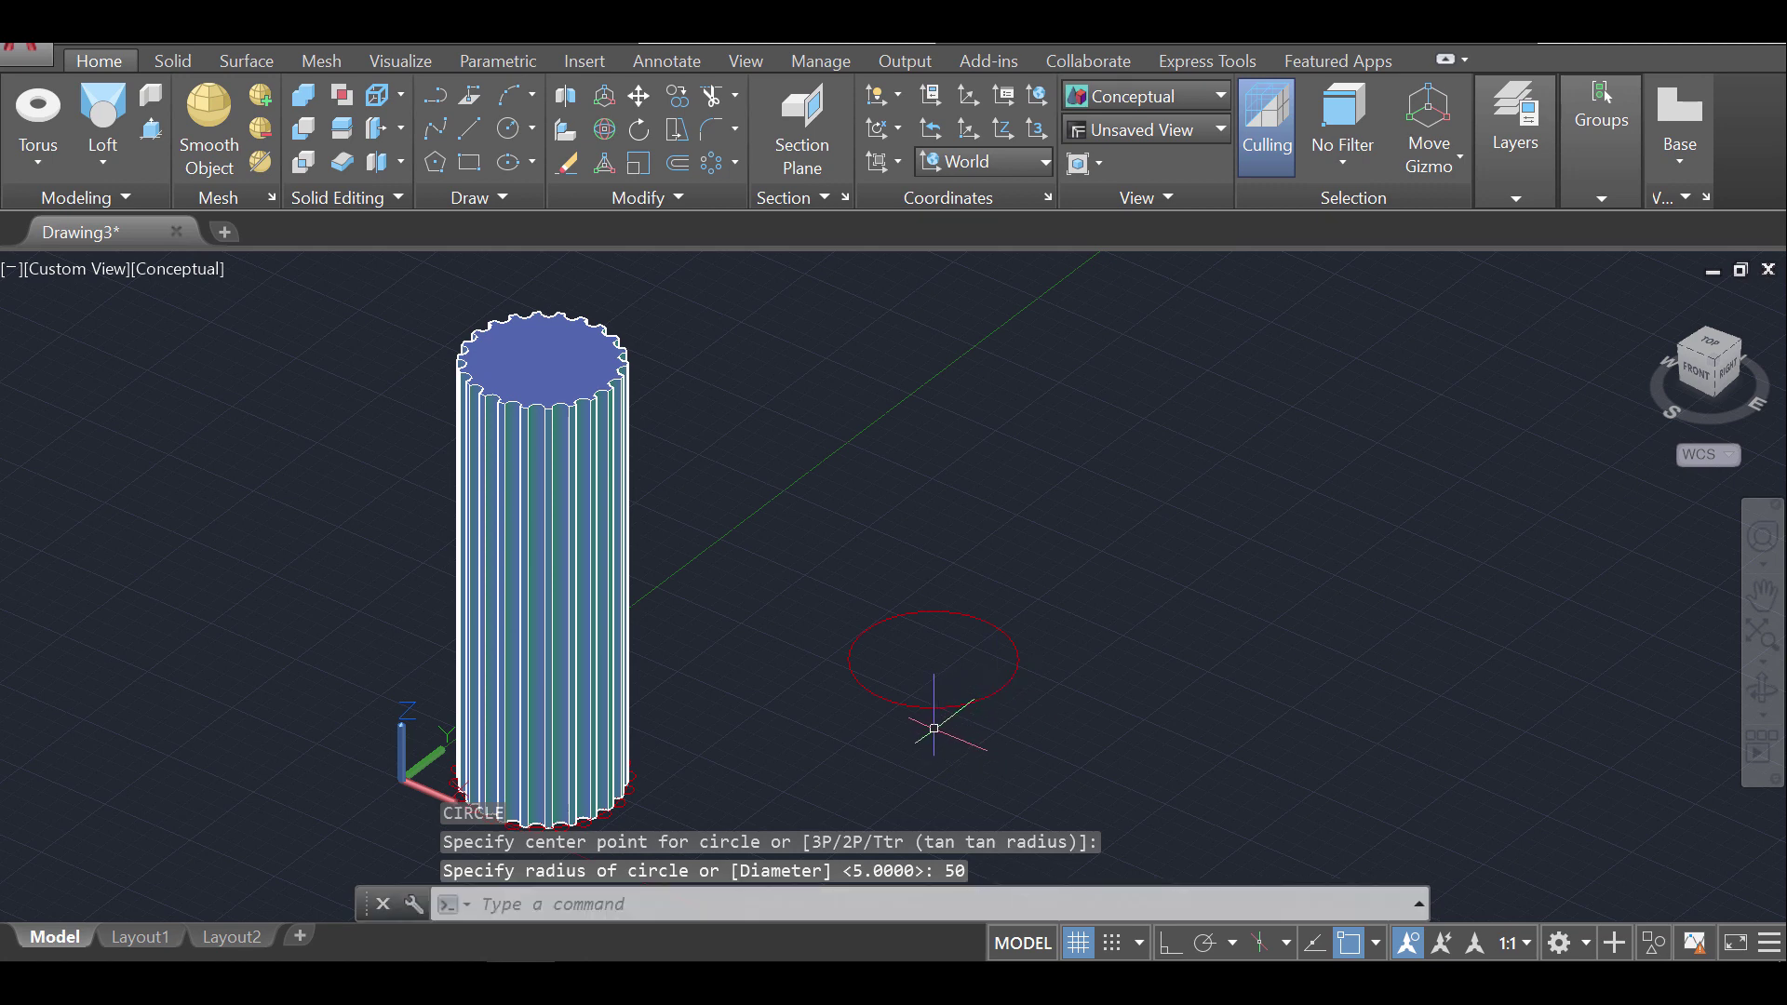
Draw a circle of radius 5 centred on a quadrant point of the new radius 50 circle
scroll(933, 729, "up", 3)
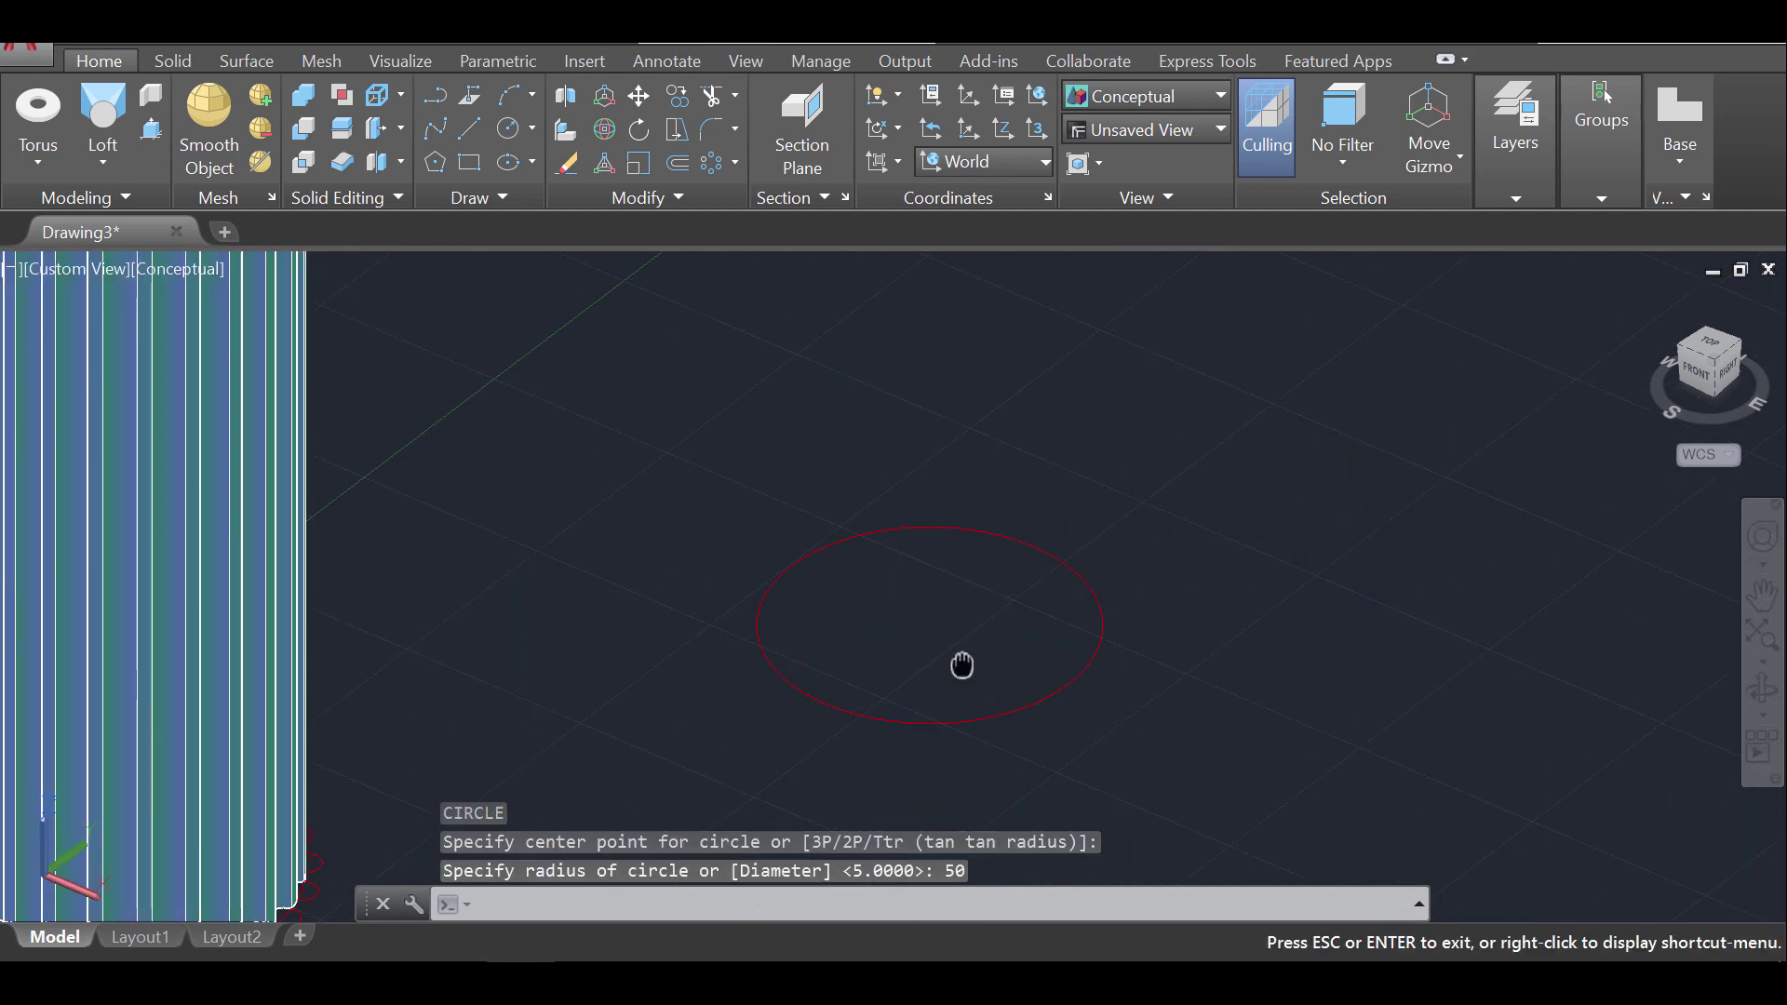
type("c")
key("Return")
right_click(886, 666, "shift")
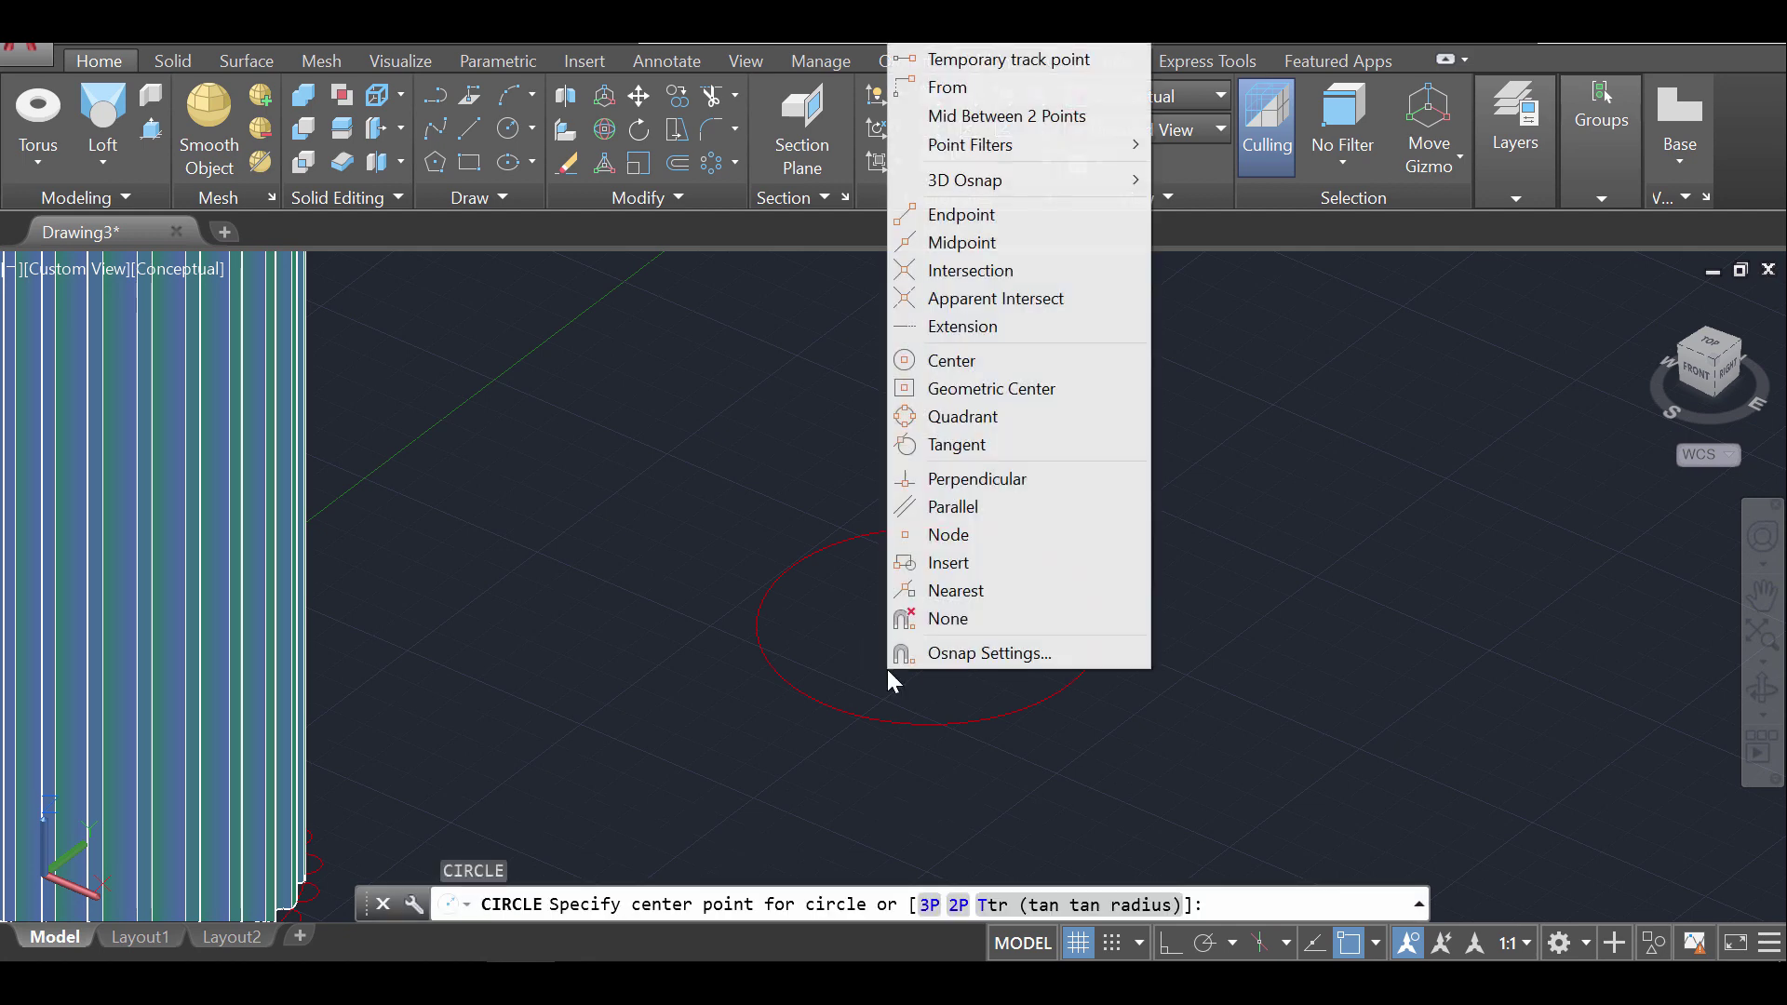
left_click(1015, 416)
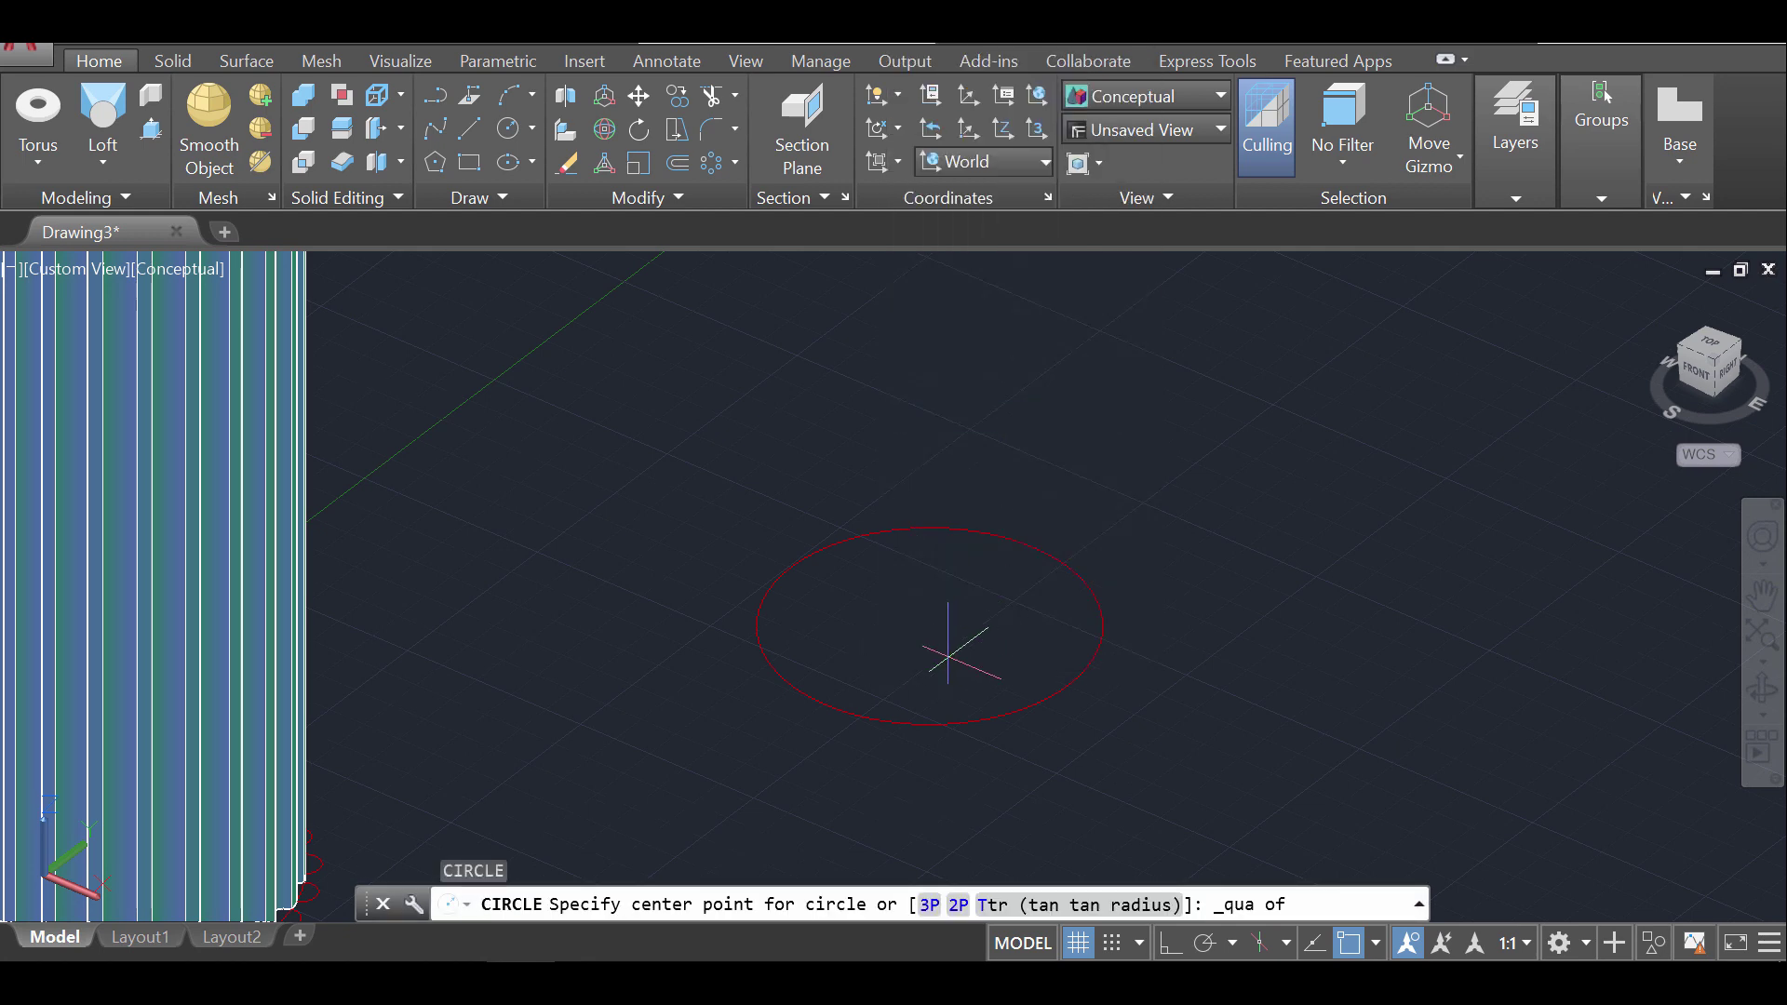
left_click(825, 706)
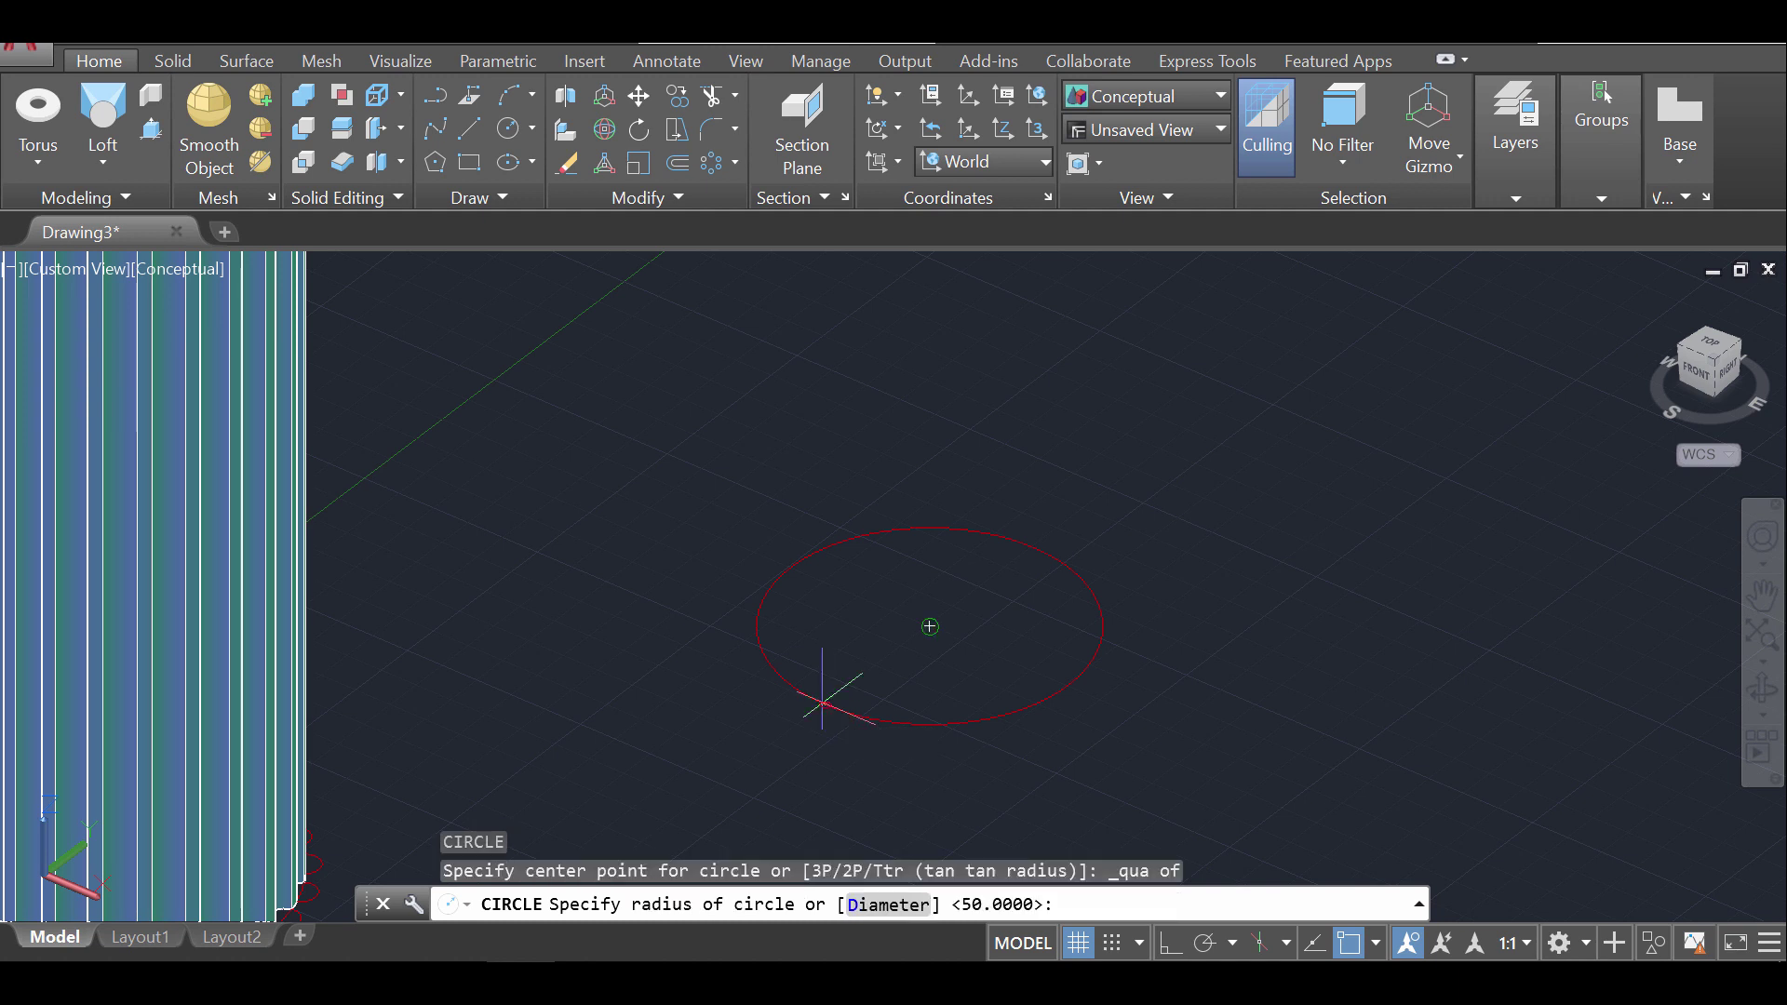
type("5")
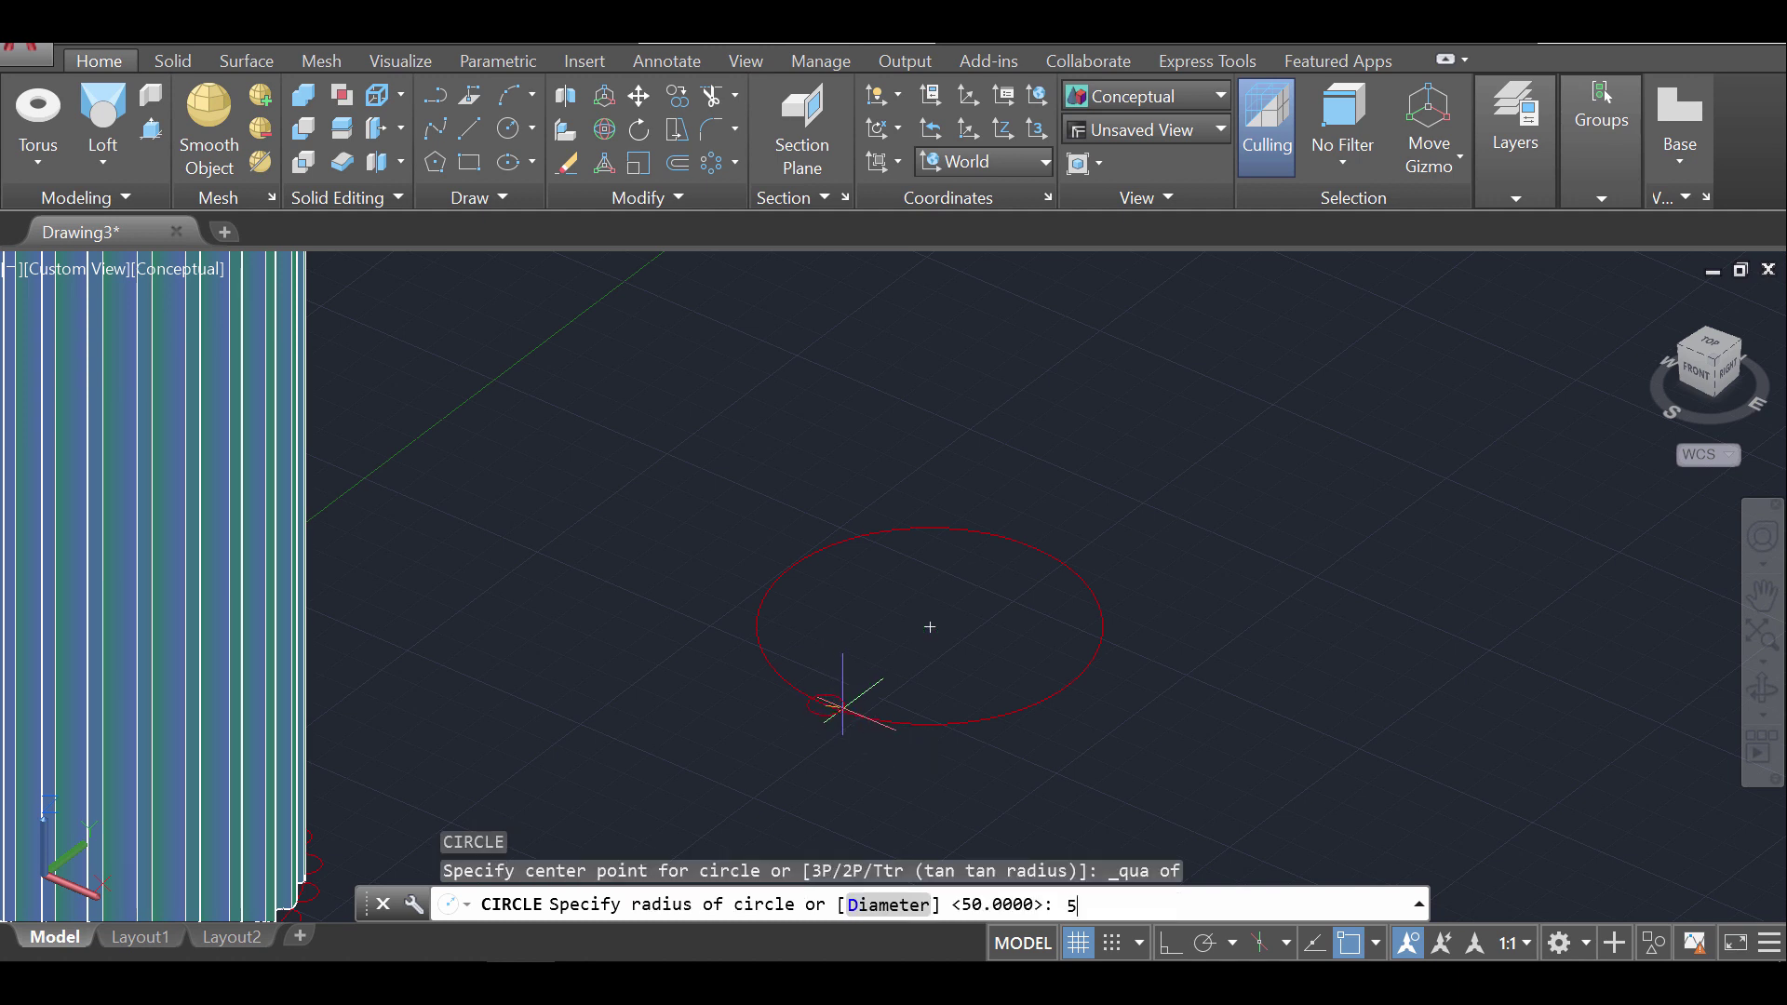
key("Return")
scroll(790, 698, "up", 5)
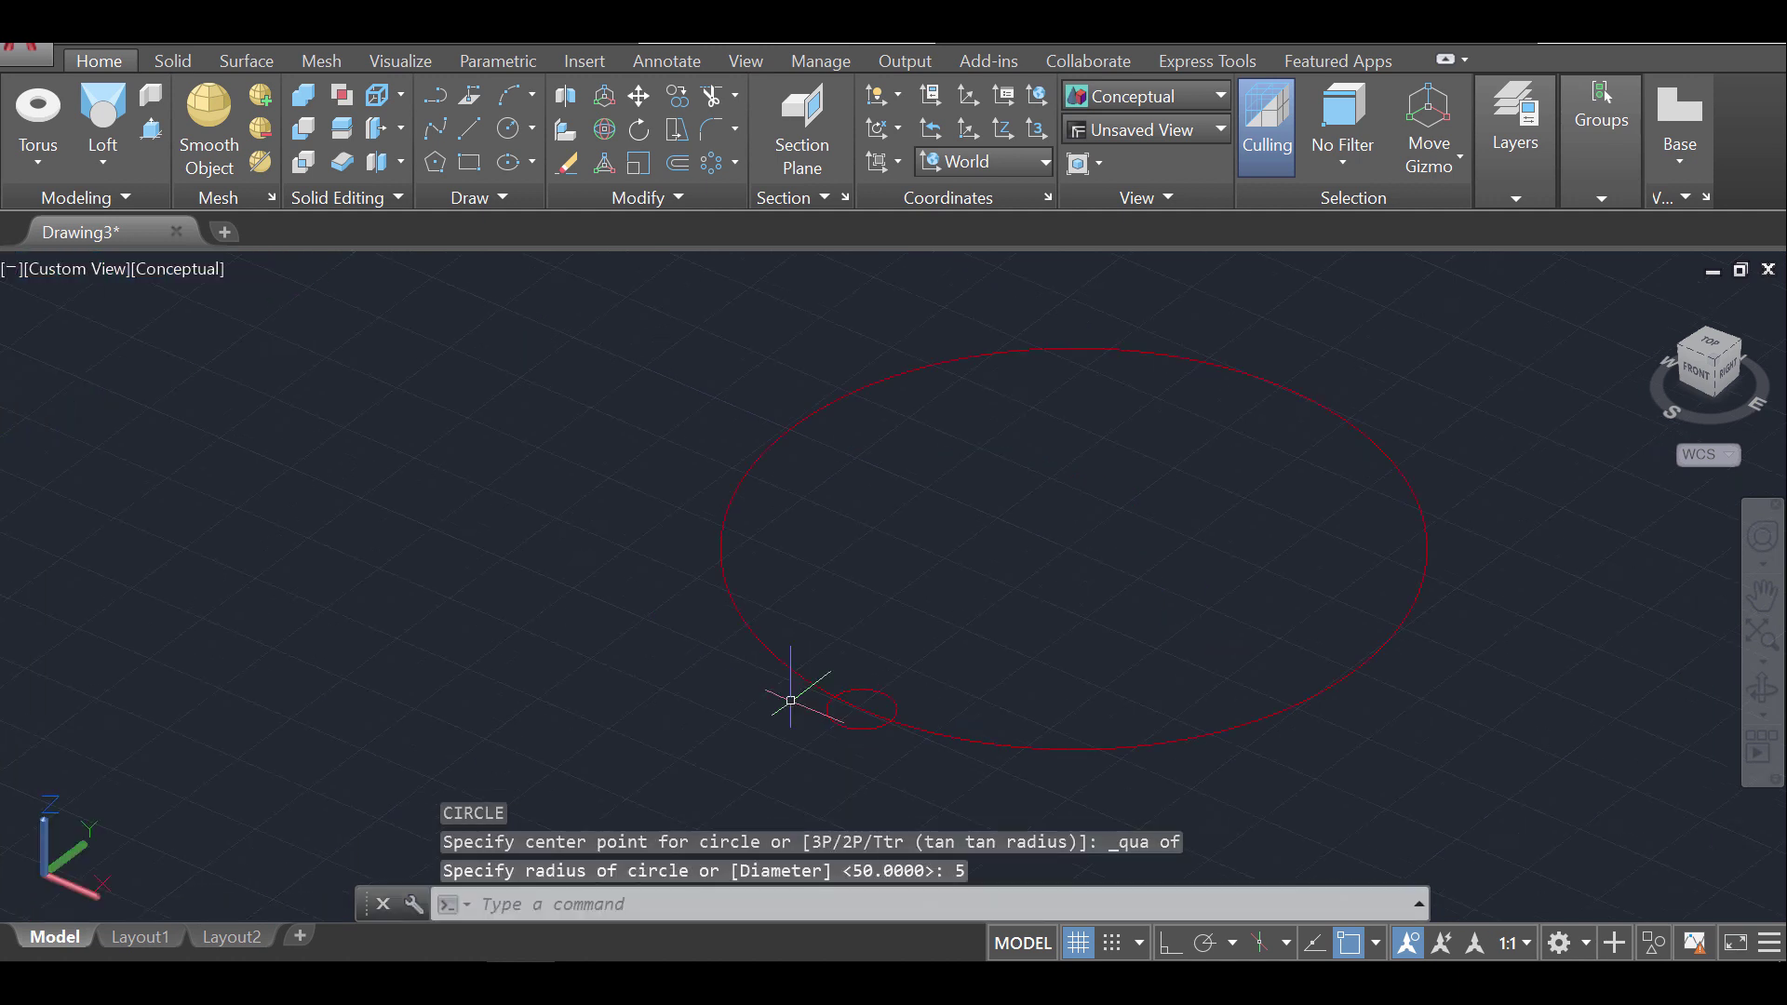
Rotate the radius 5 circle 90 degrees about the Z axis with 3DROTATE
middle_click_drag(790, 698, 725, 631)
key("Escape")
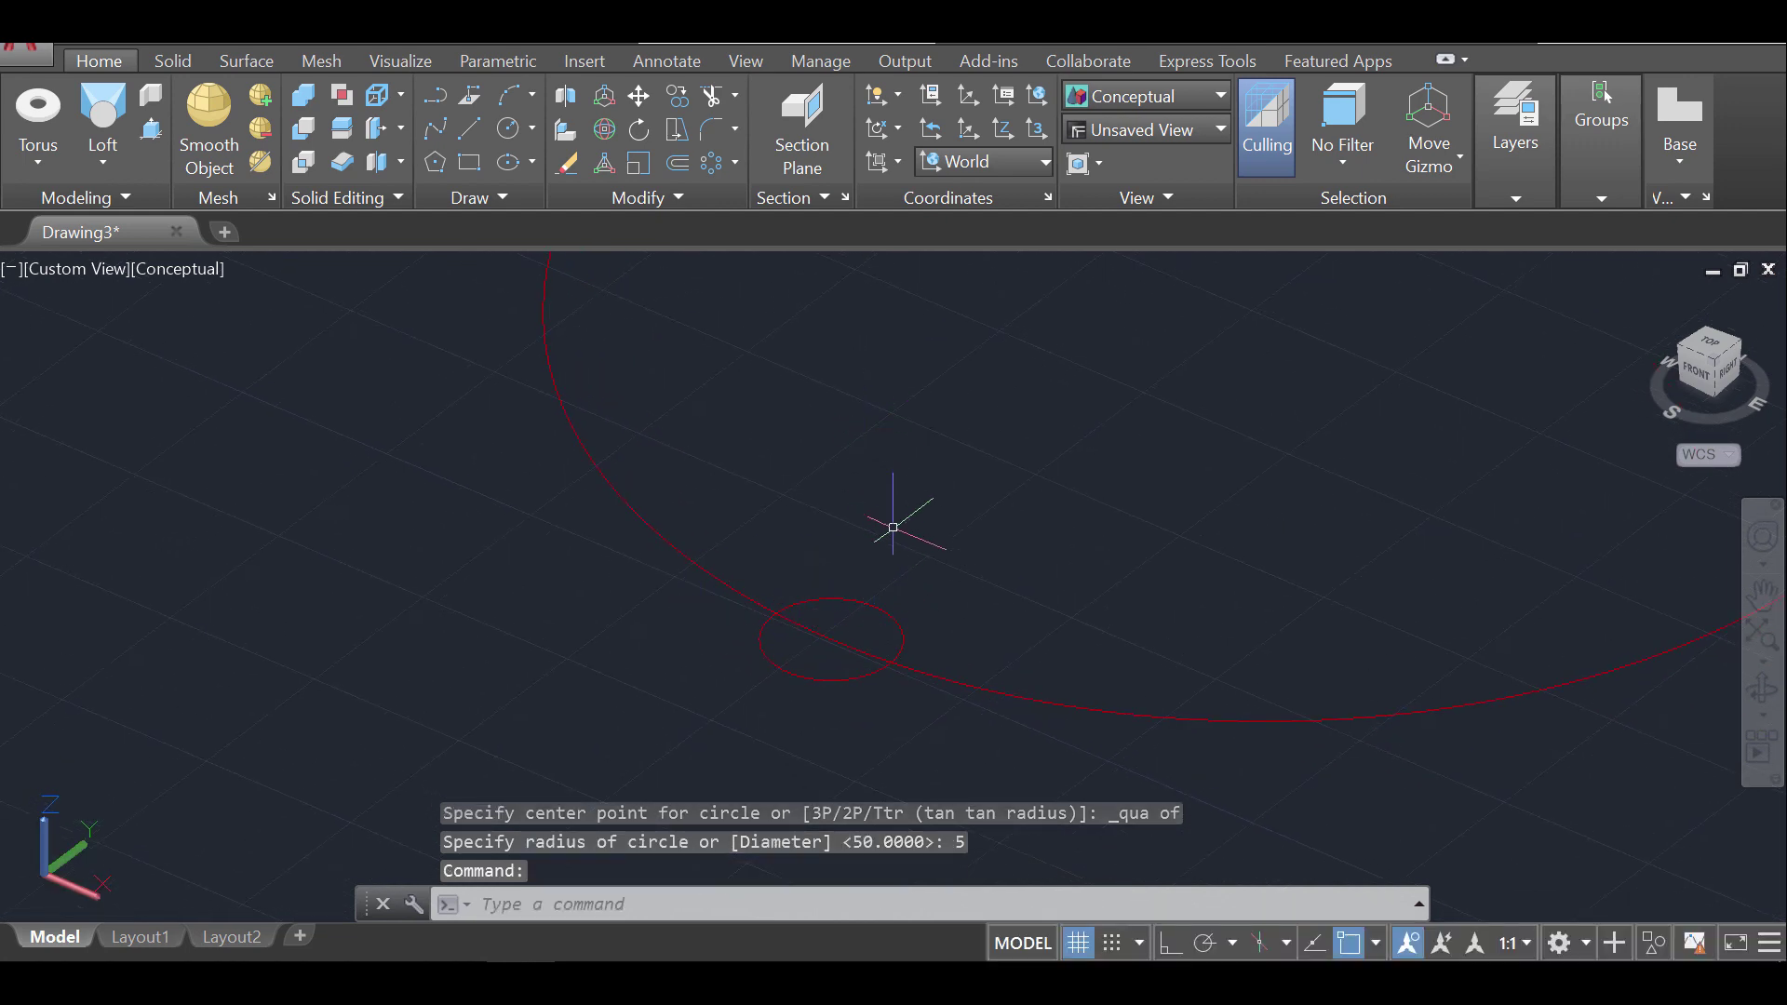
type("3")
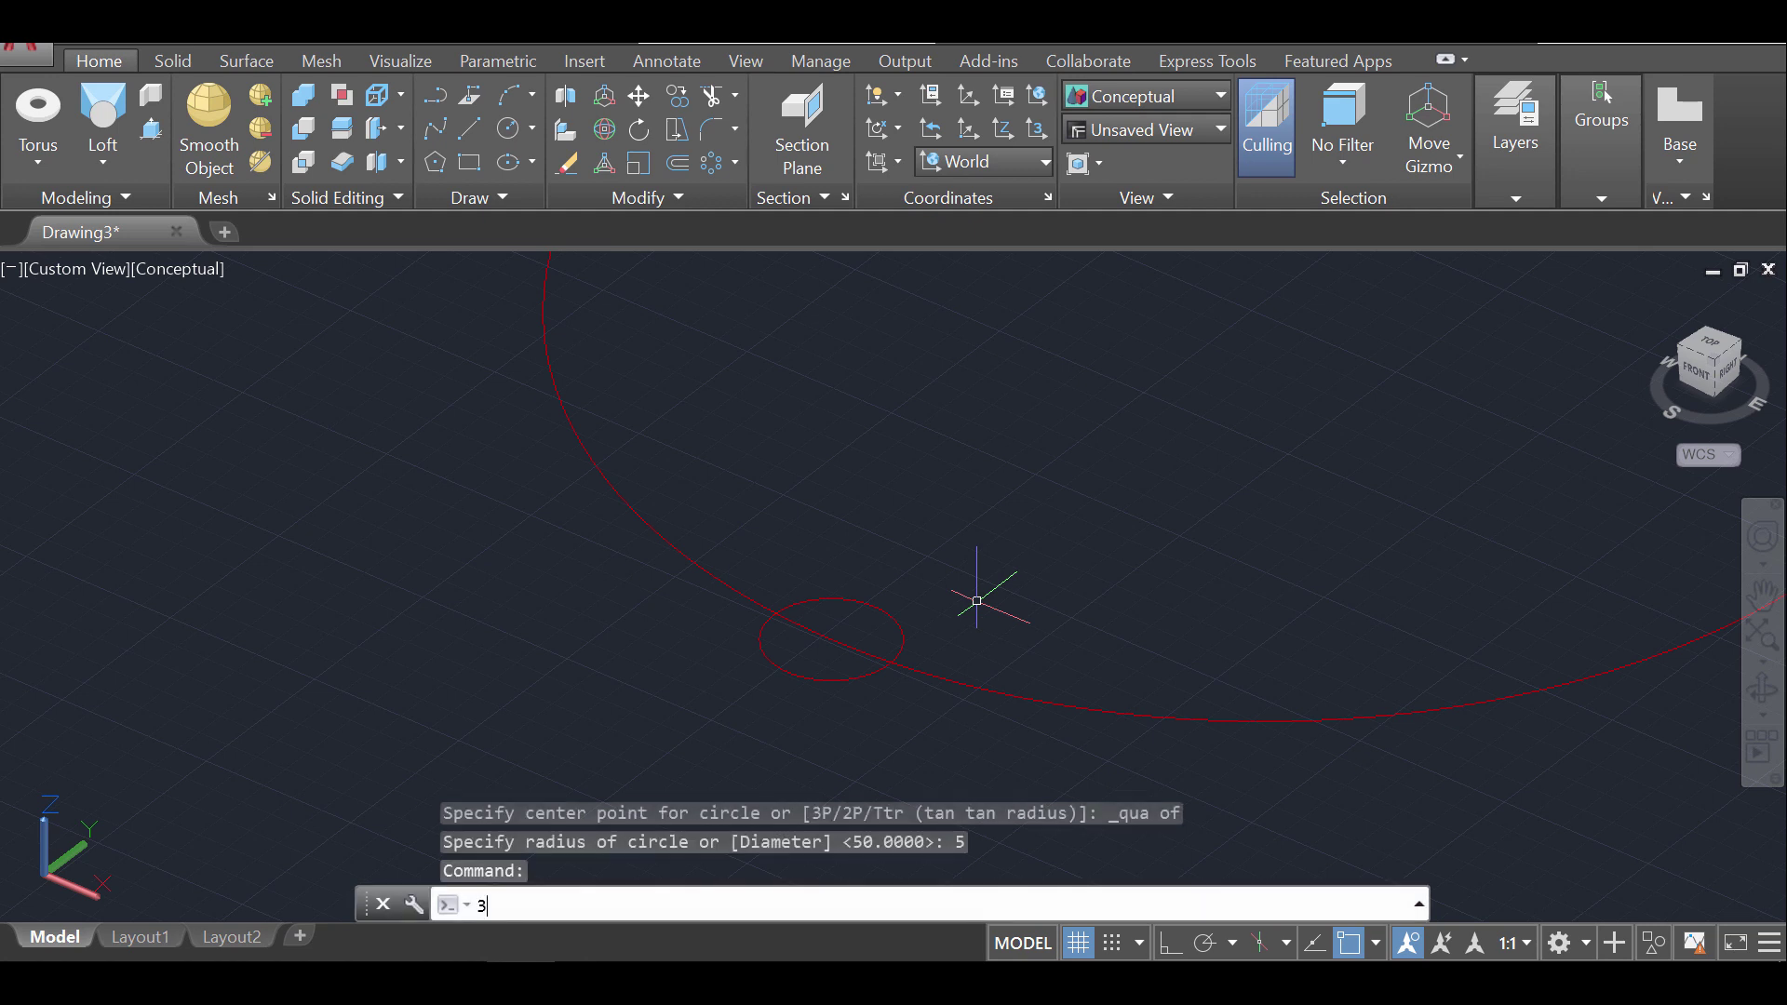
type("drotate")
key("Return")
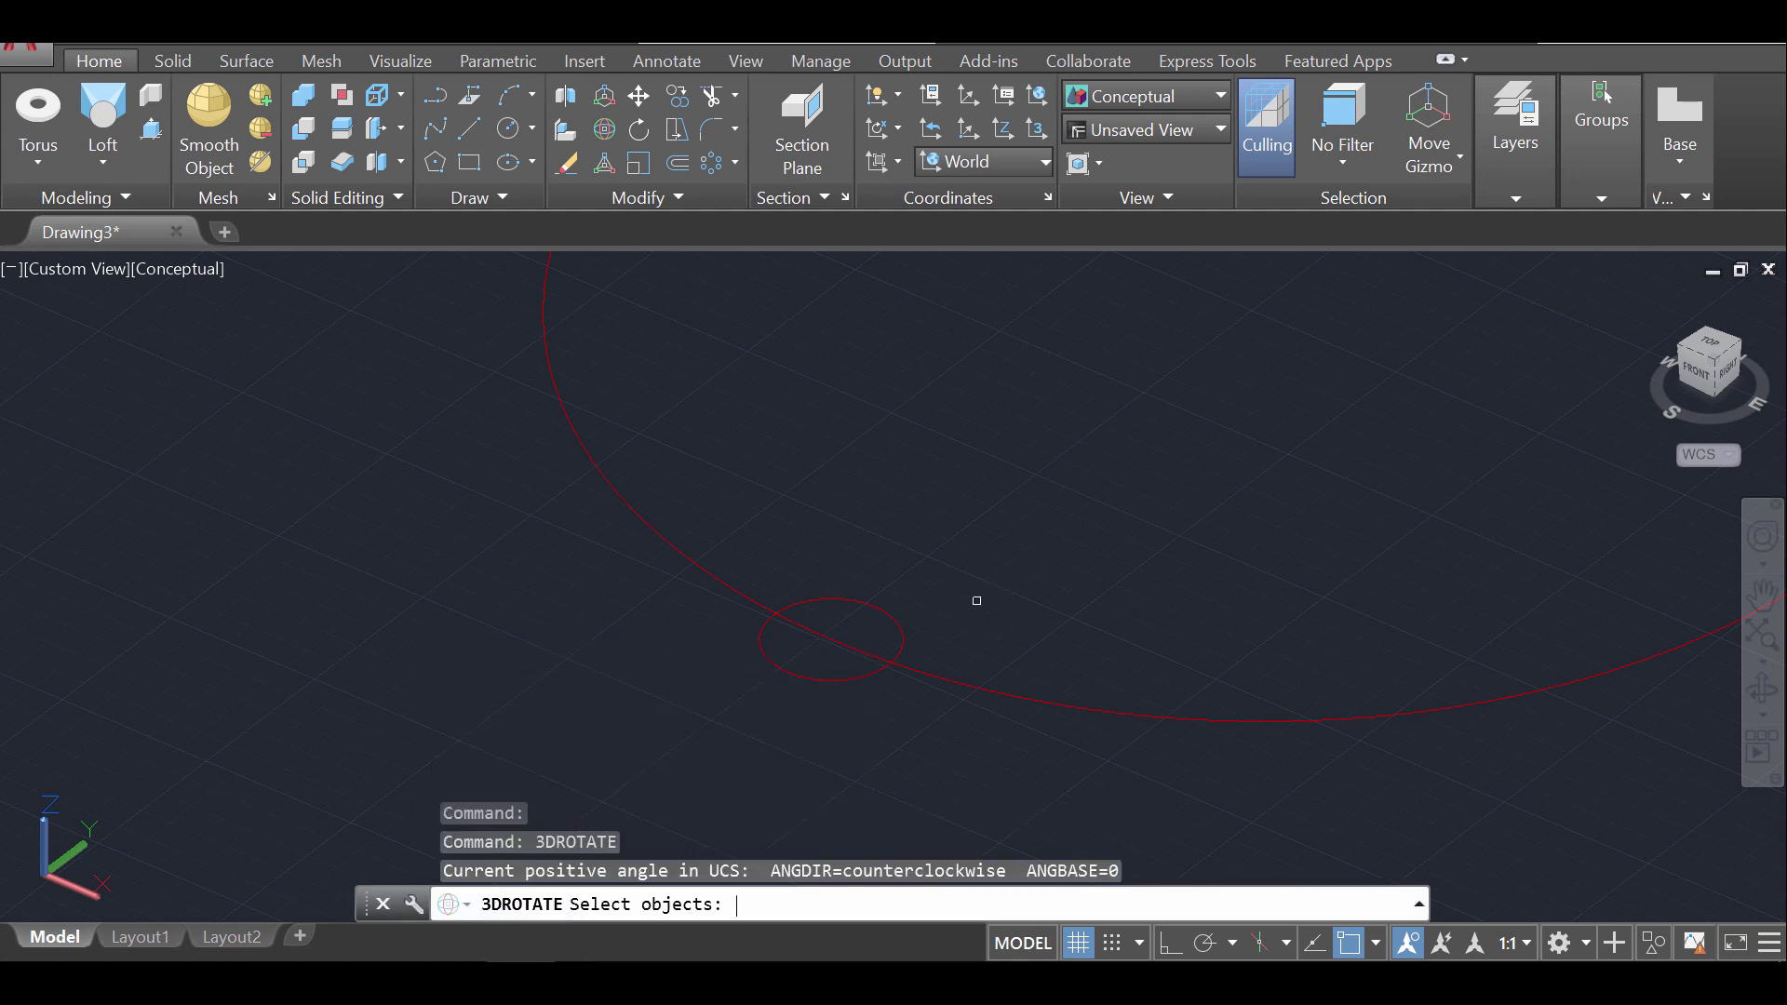
left_click(900, 637)
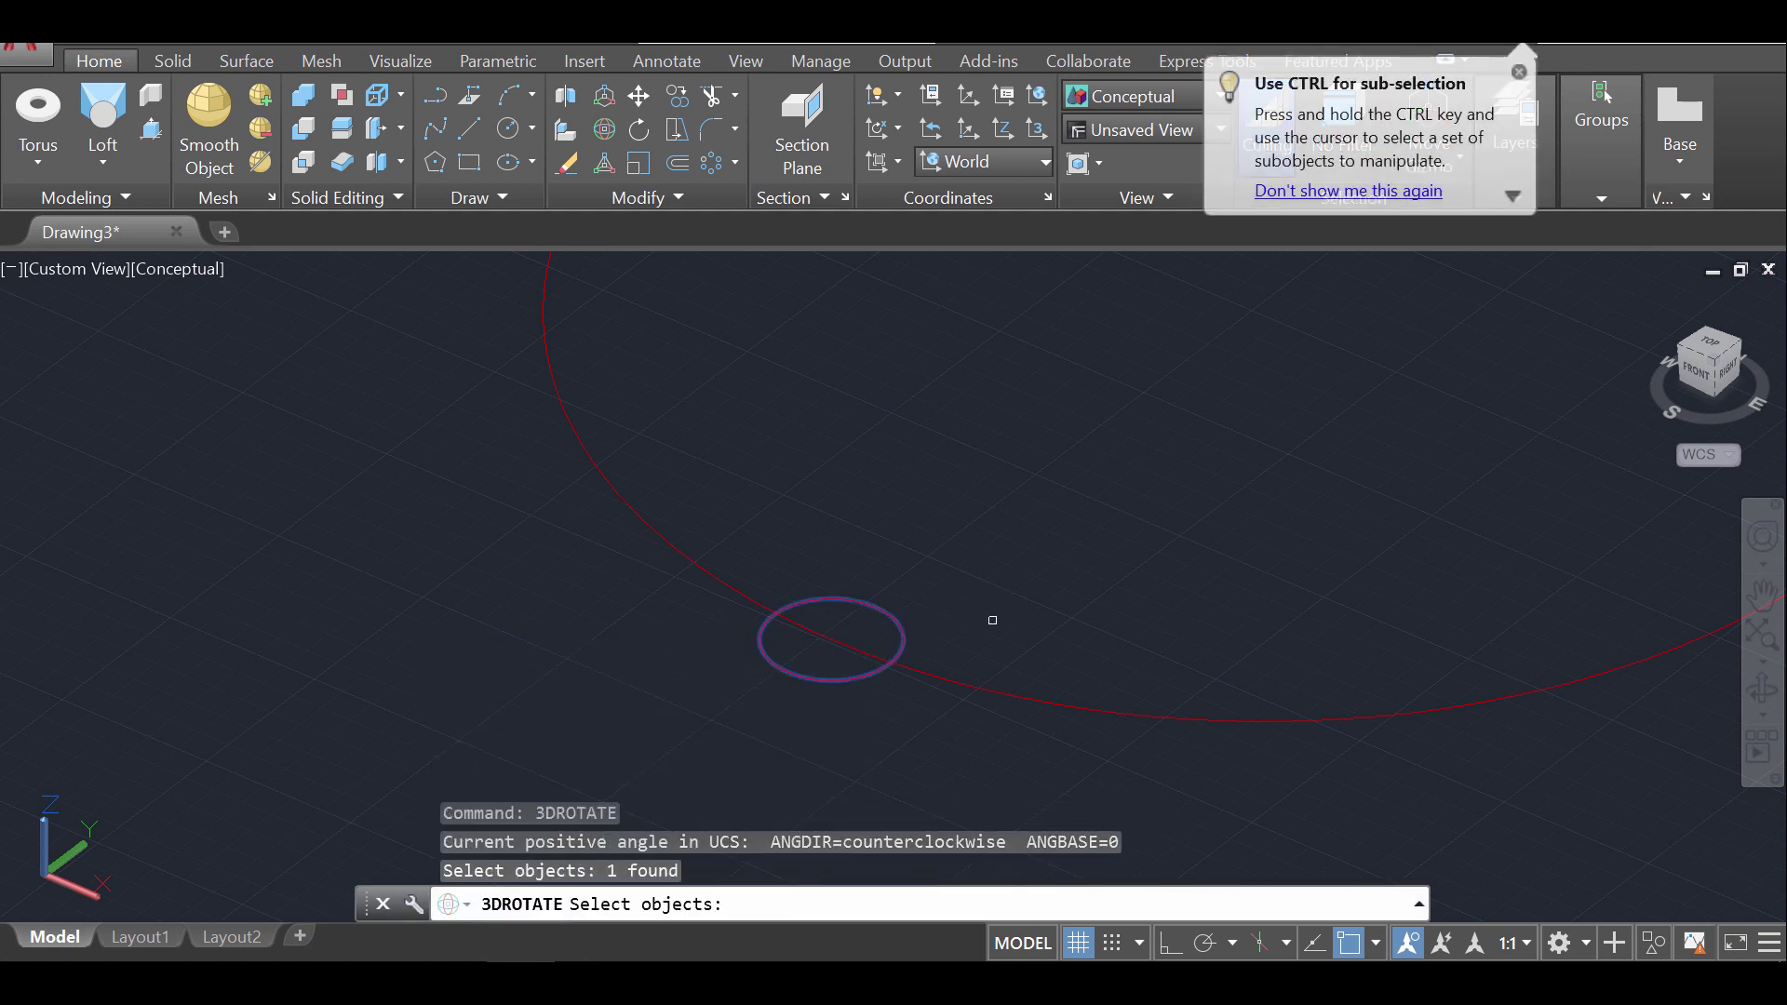
key("Return")
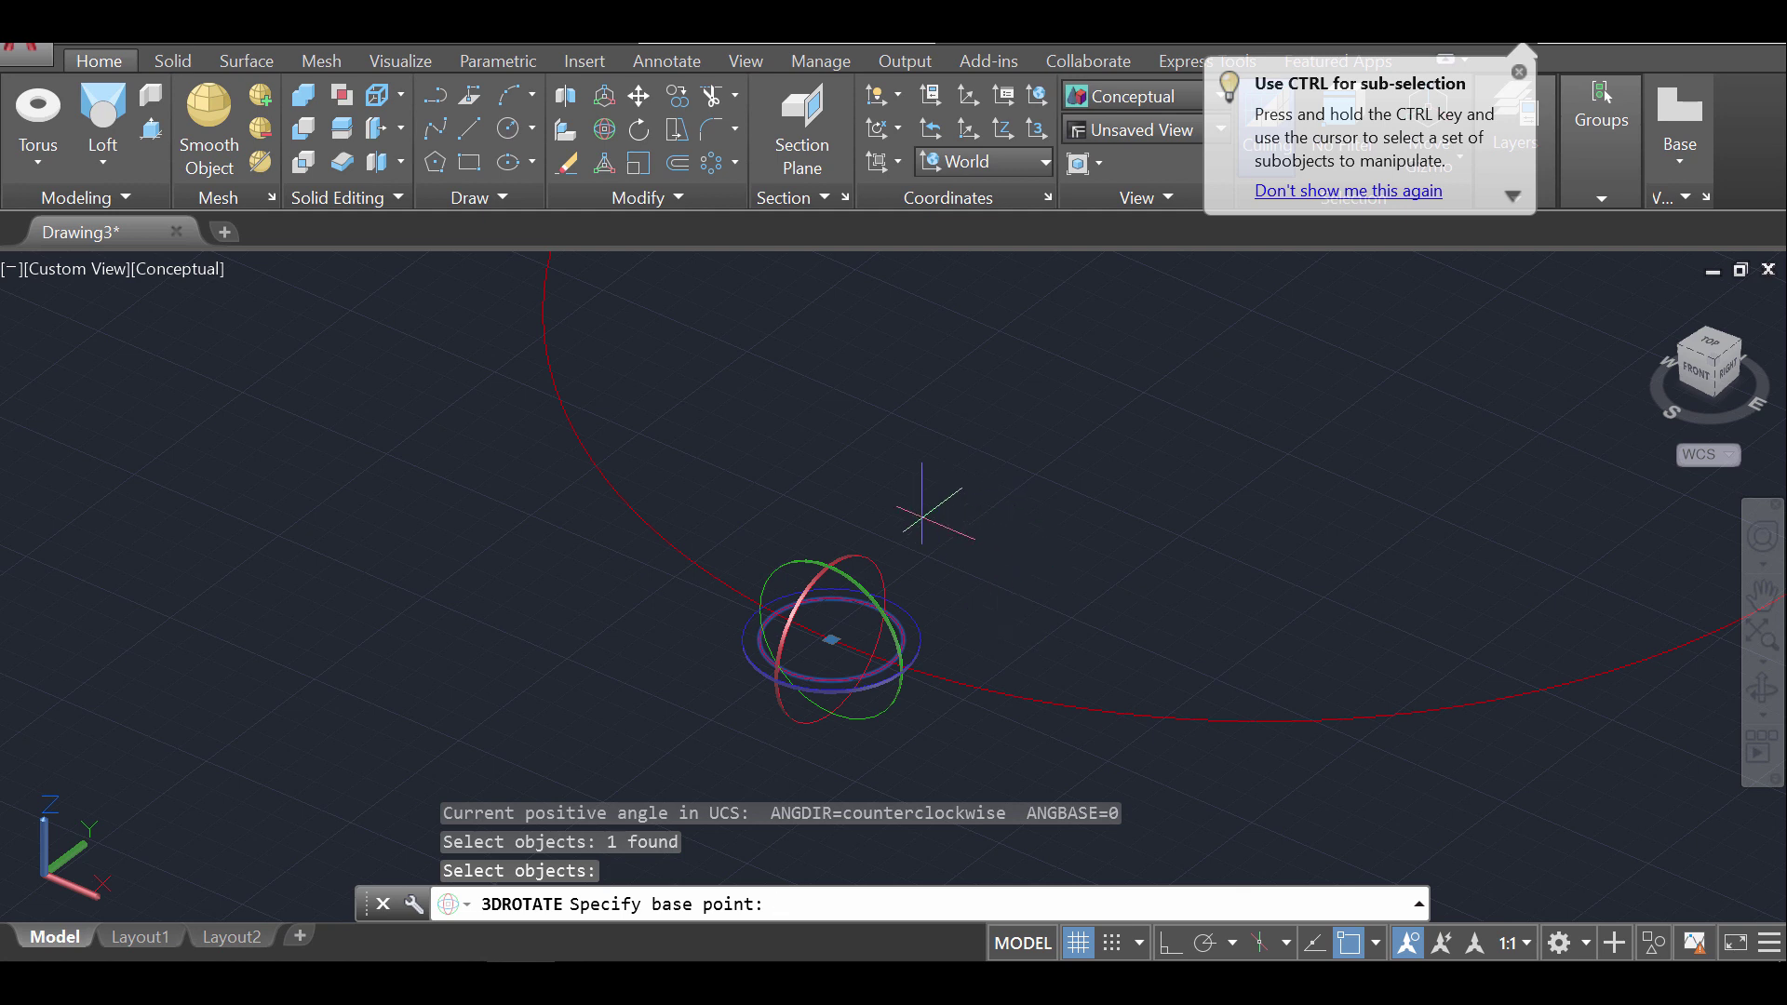
left_click(803, 603)
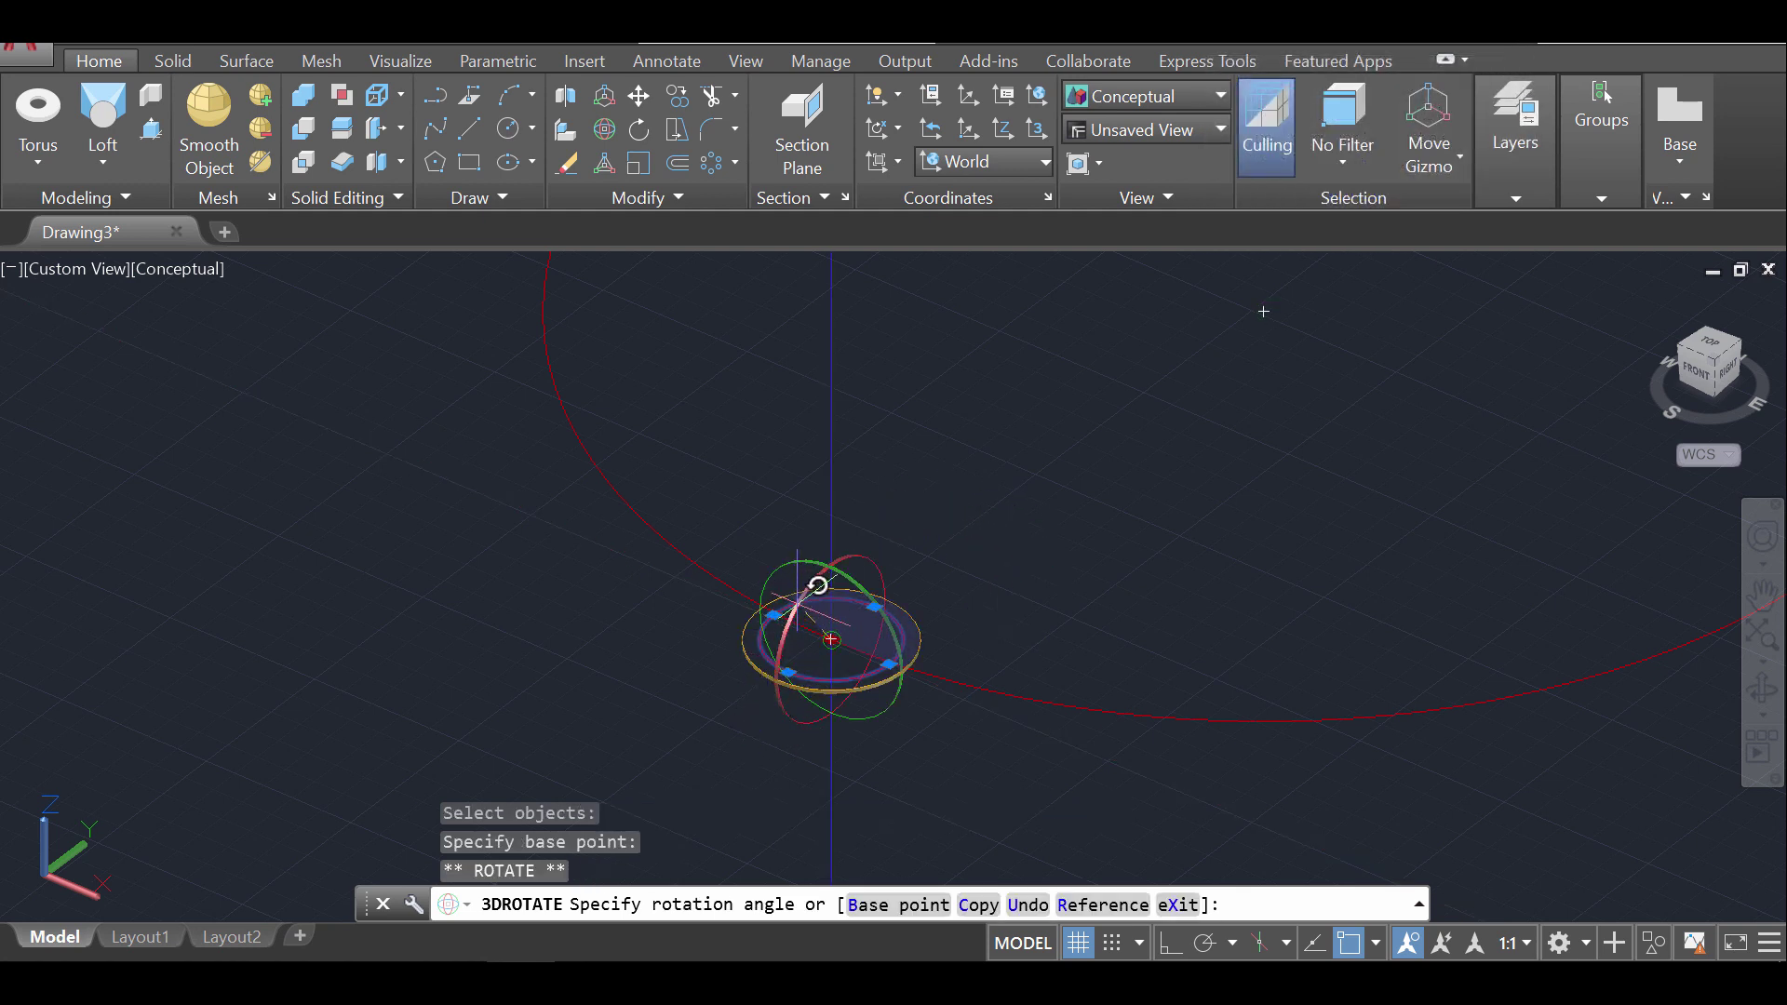
type("90")
key("Return")
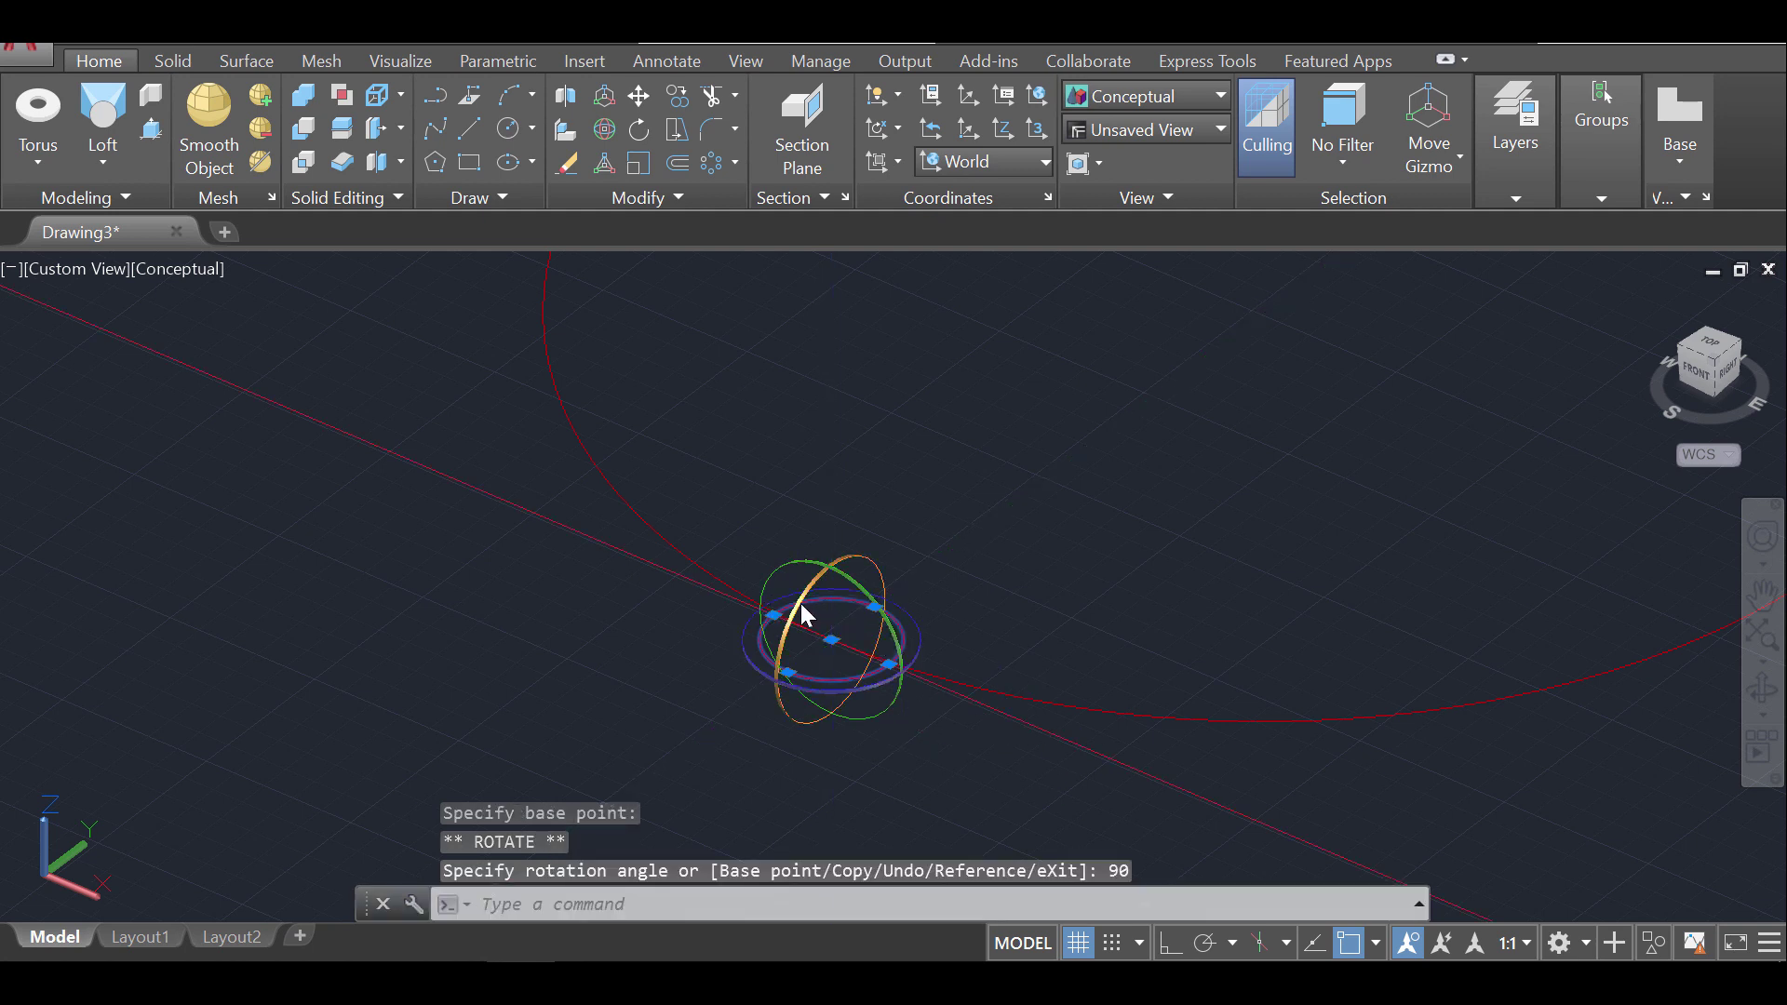
Rotate the radius 5 circle 90 degrees about the X axis through its centre so it stands upright
left_click(799, 603)
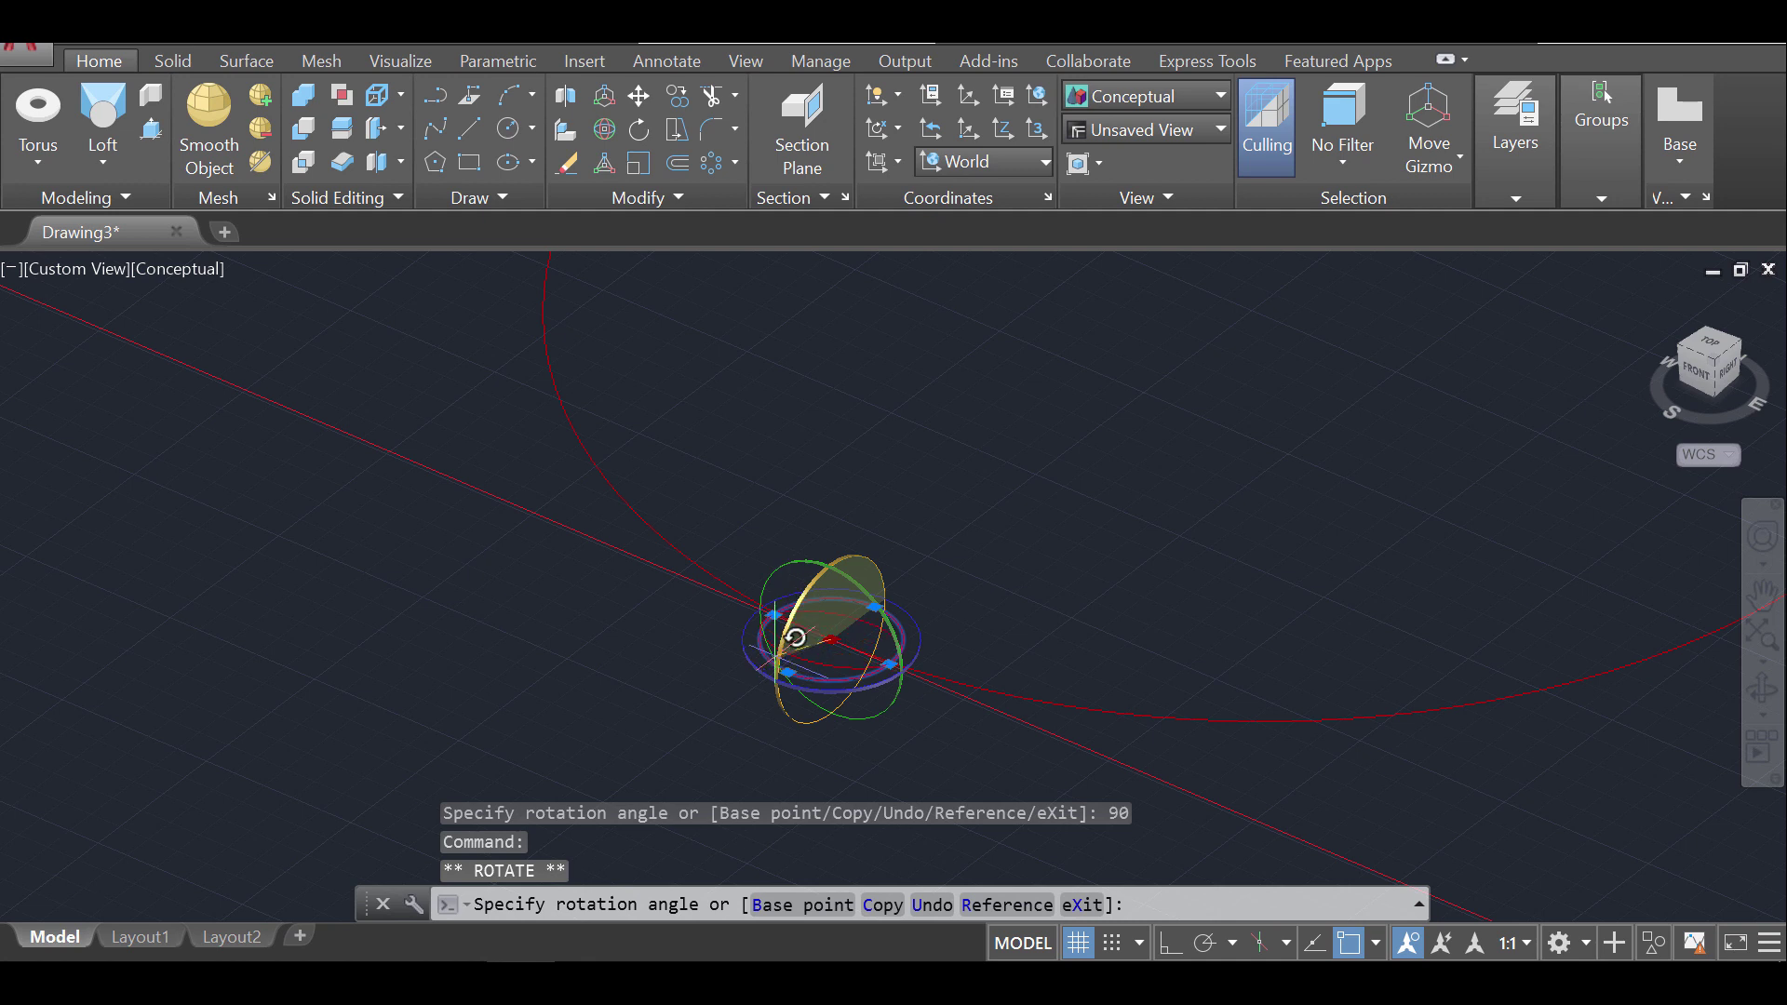
type("90")
key("Return")
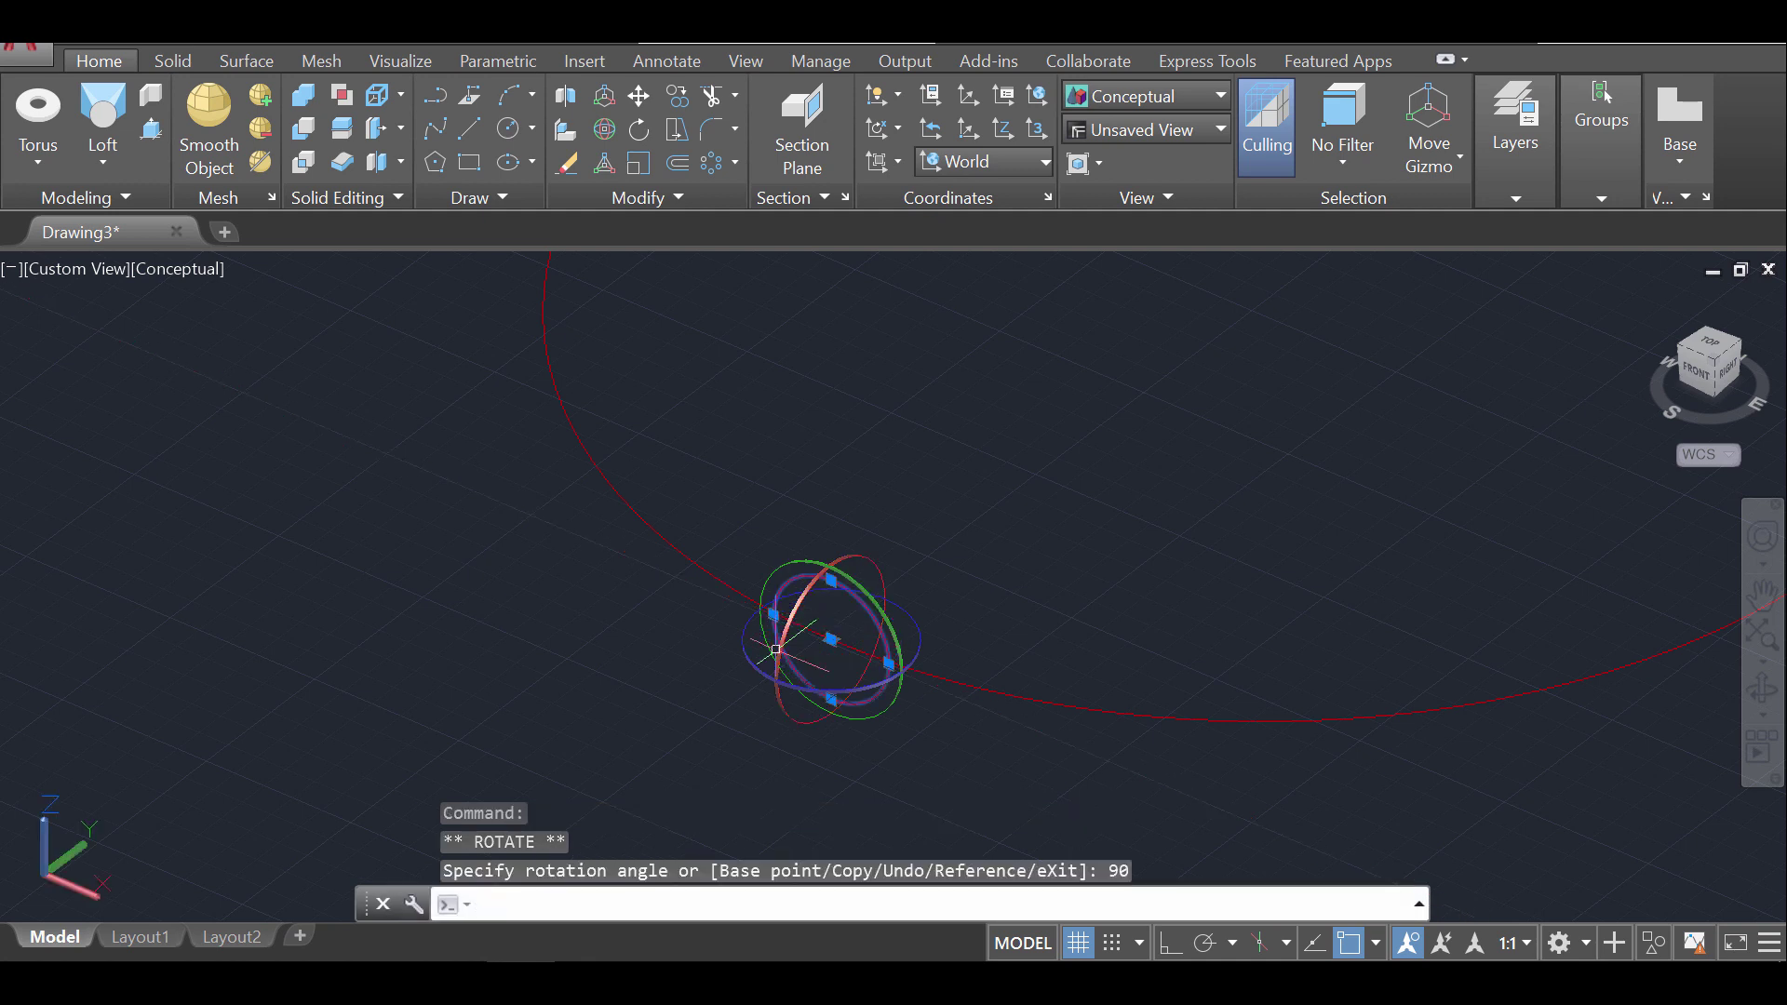
key("Return")
key("Escape")
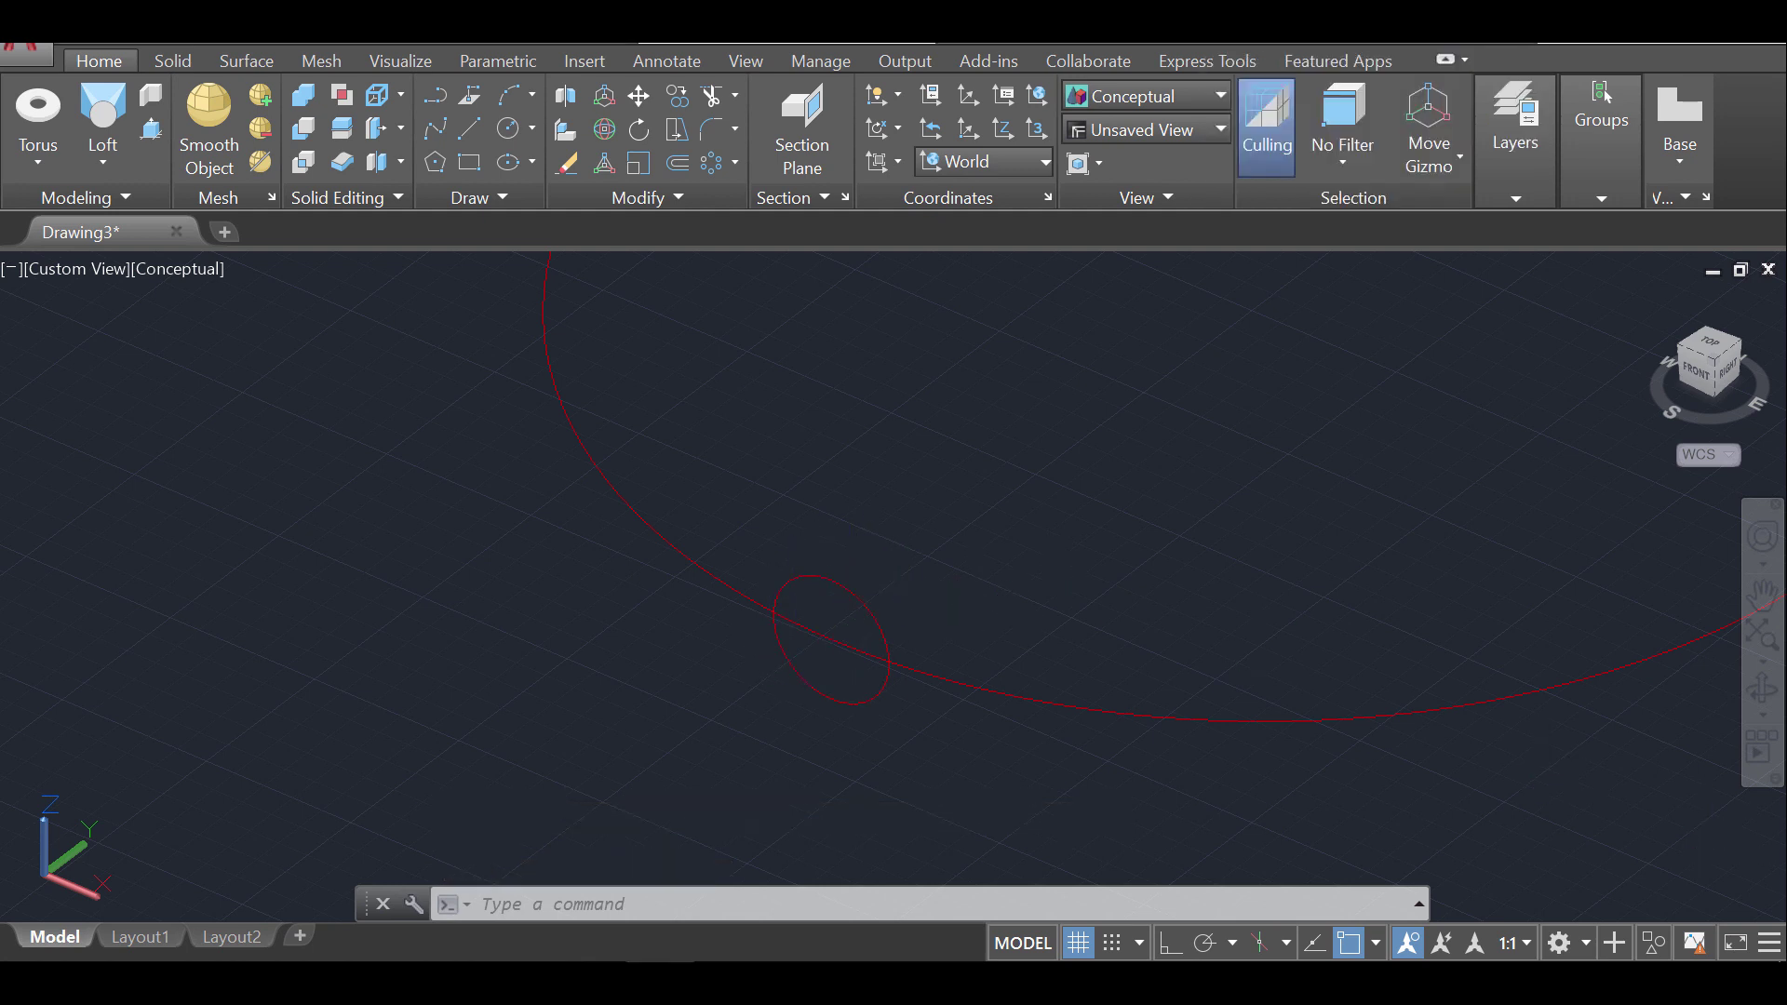
Presspull the radius 50 circle upward into a disc, and the upright radius 5 circle inward into a cylinder beneath it
scroll(1256, 535, "down", 2)
middle_click_drag(1097, 510, 606, 506)
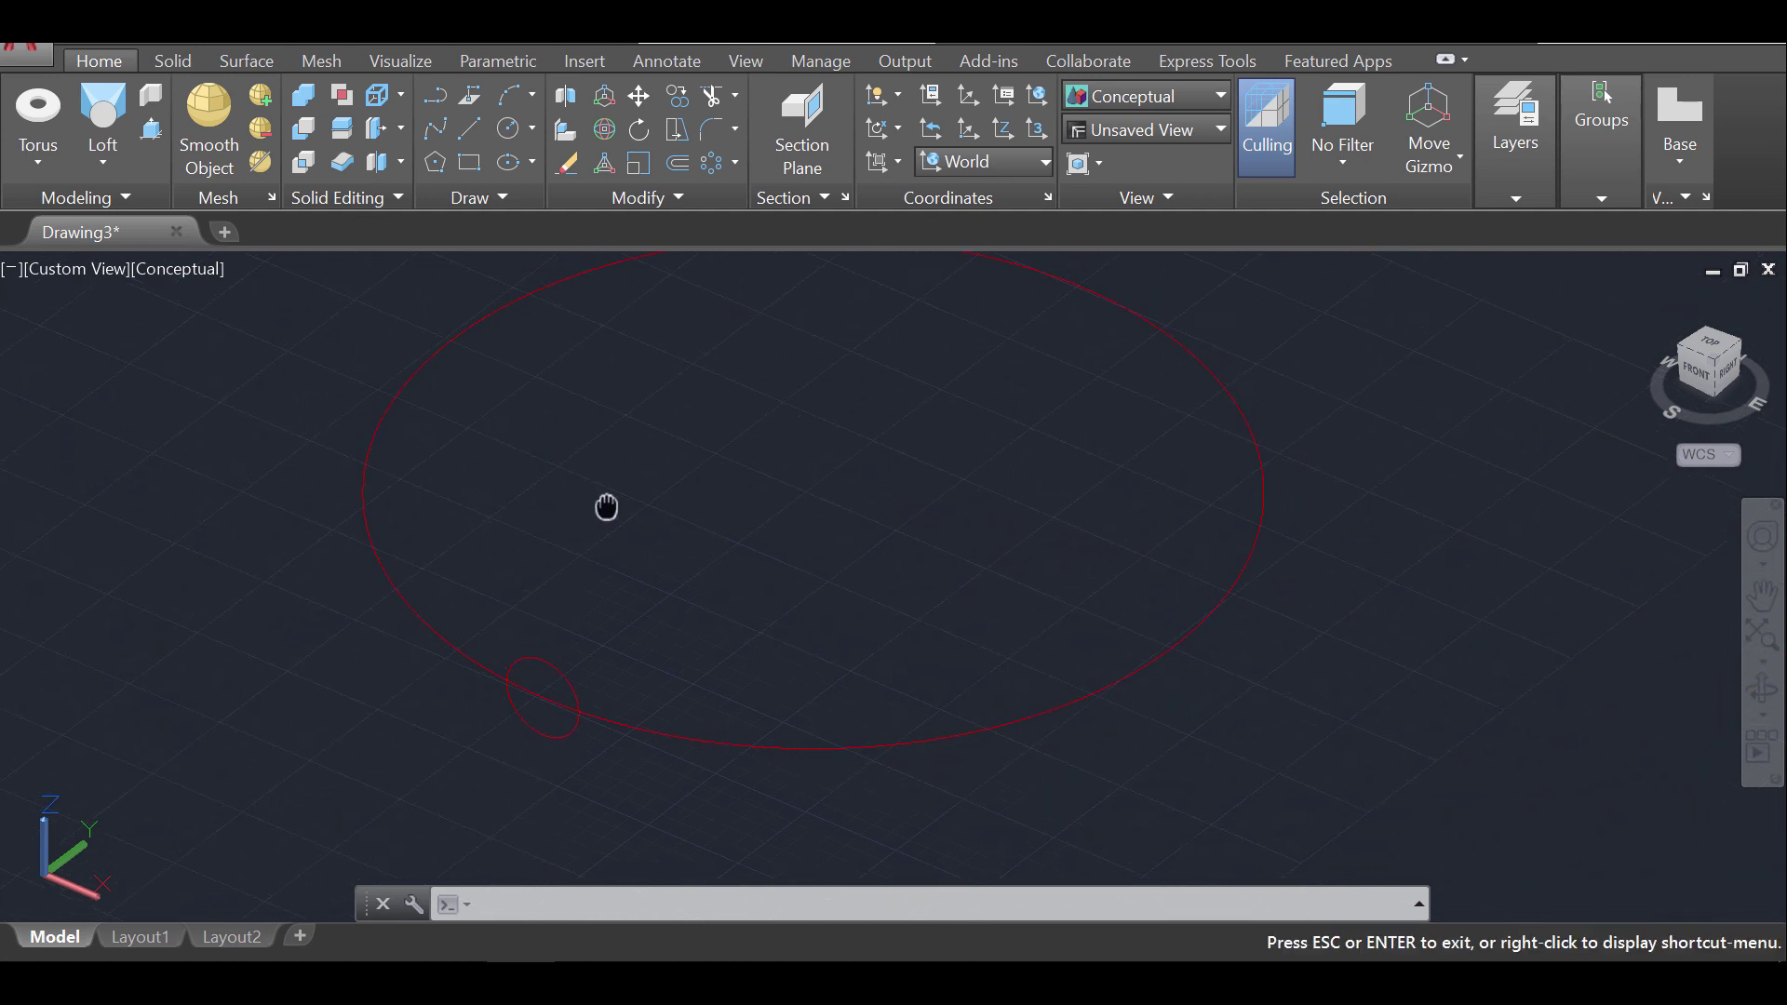
left_click(150, 129)
left_click(879, 751)
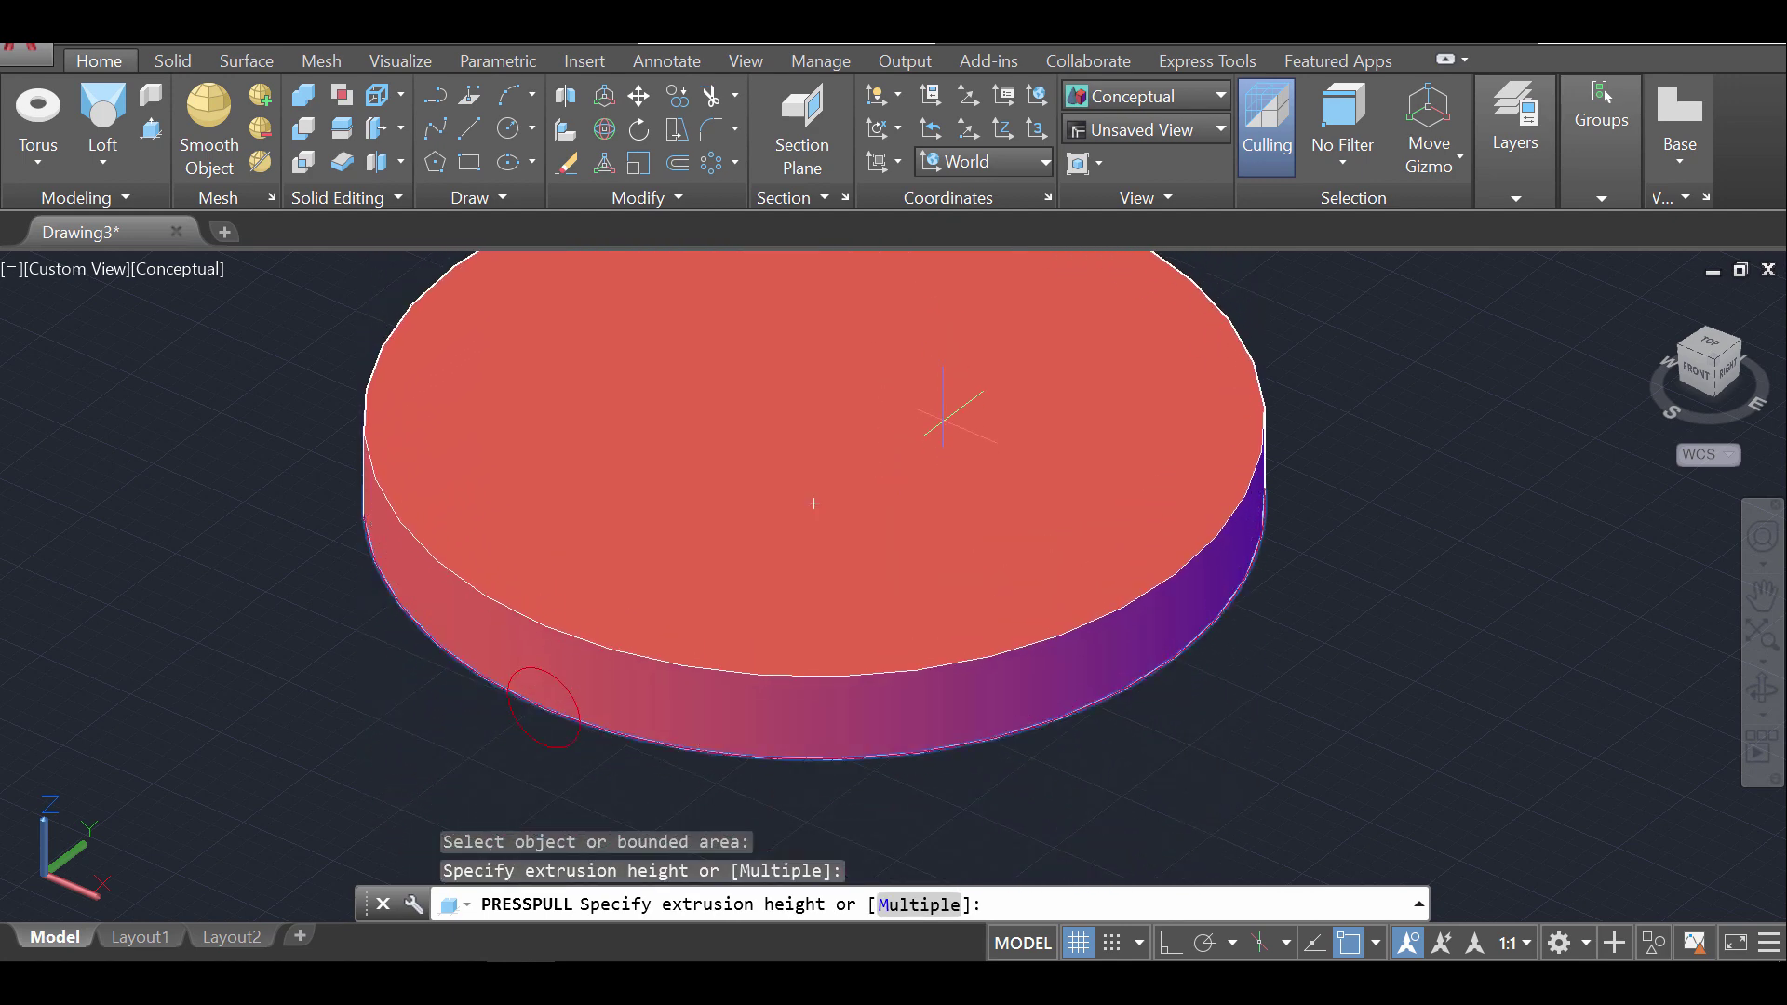
left_click(945, 398)
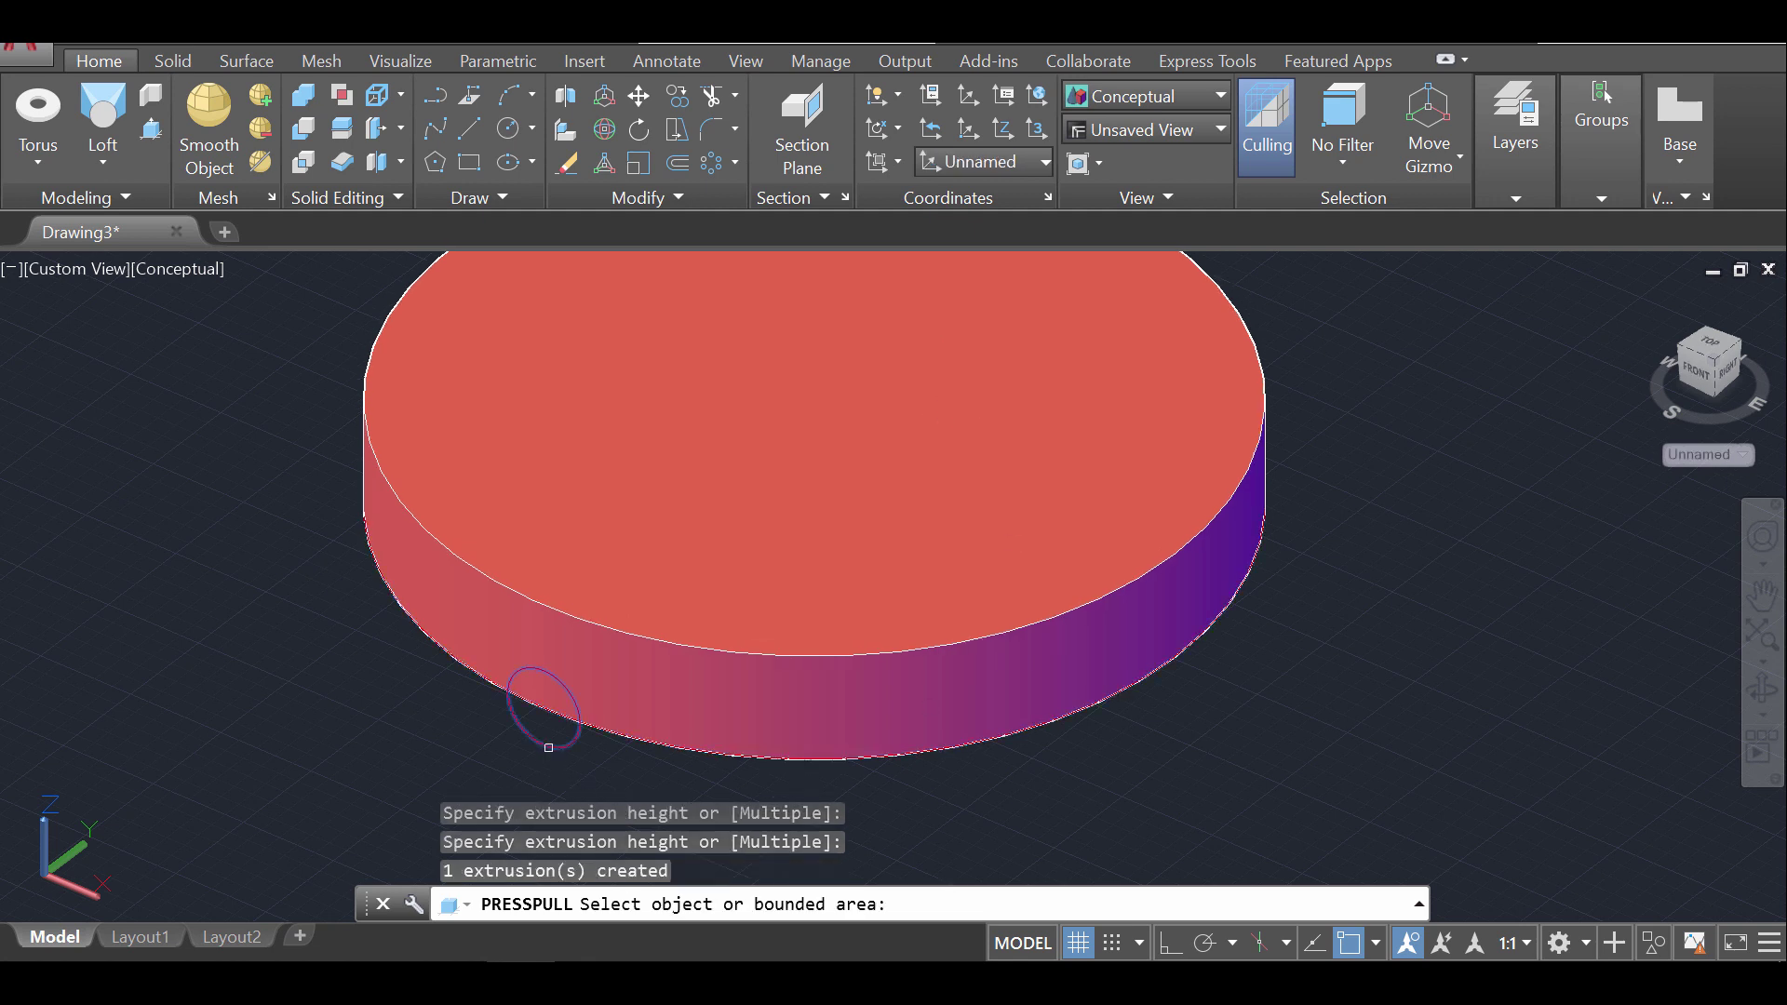
left_click(549, 747)
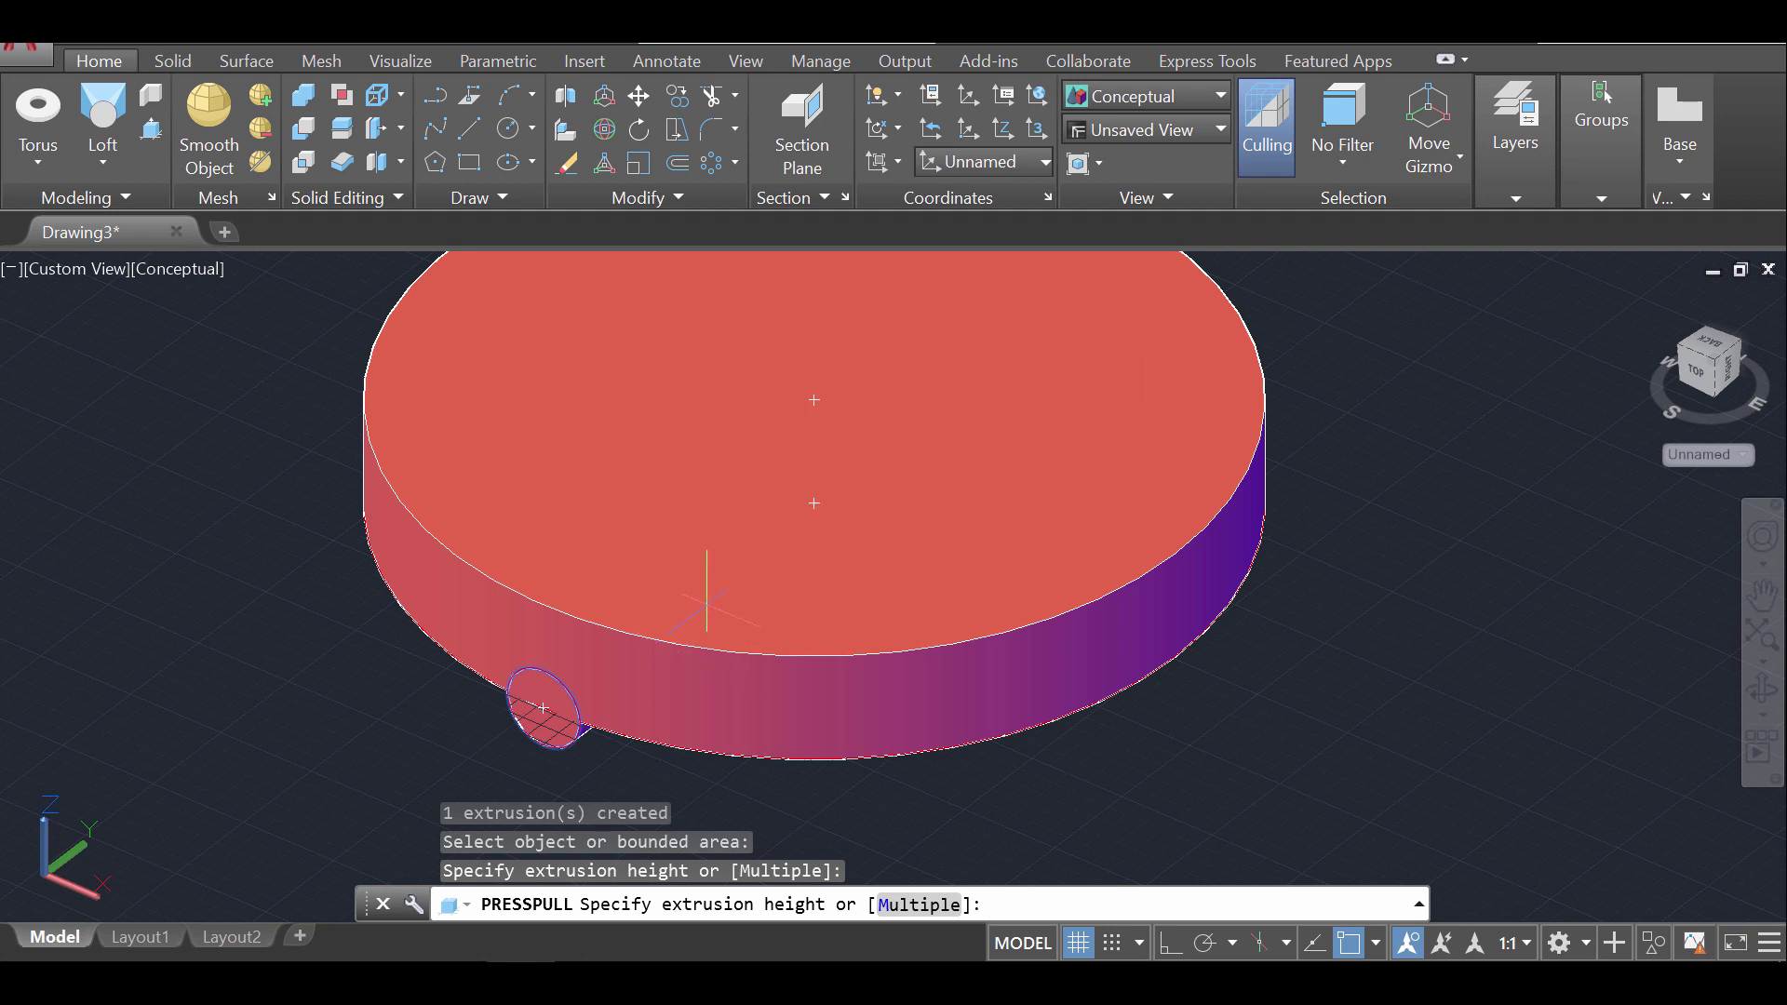
left_click(741, 561)
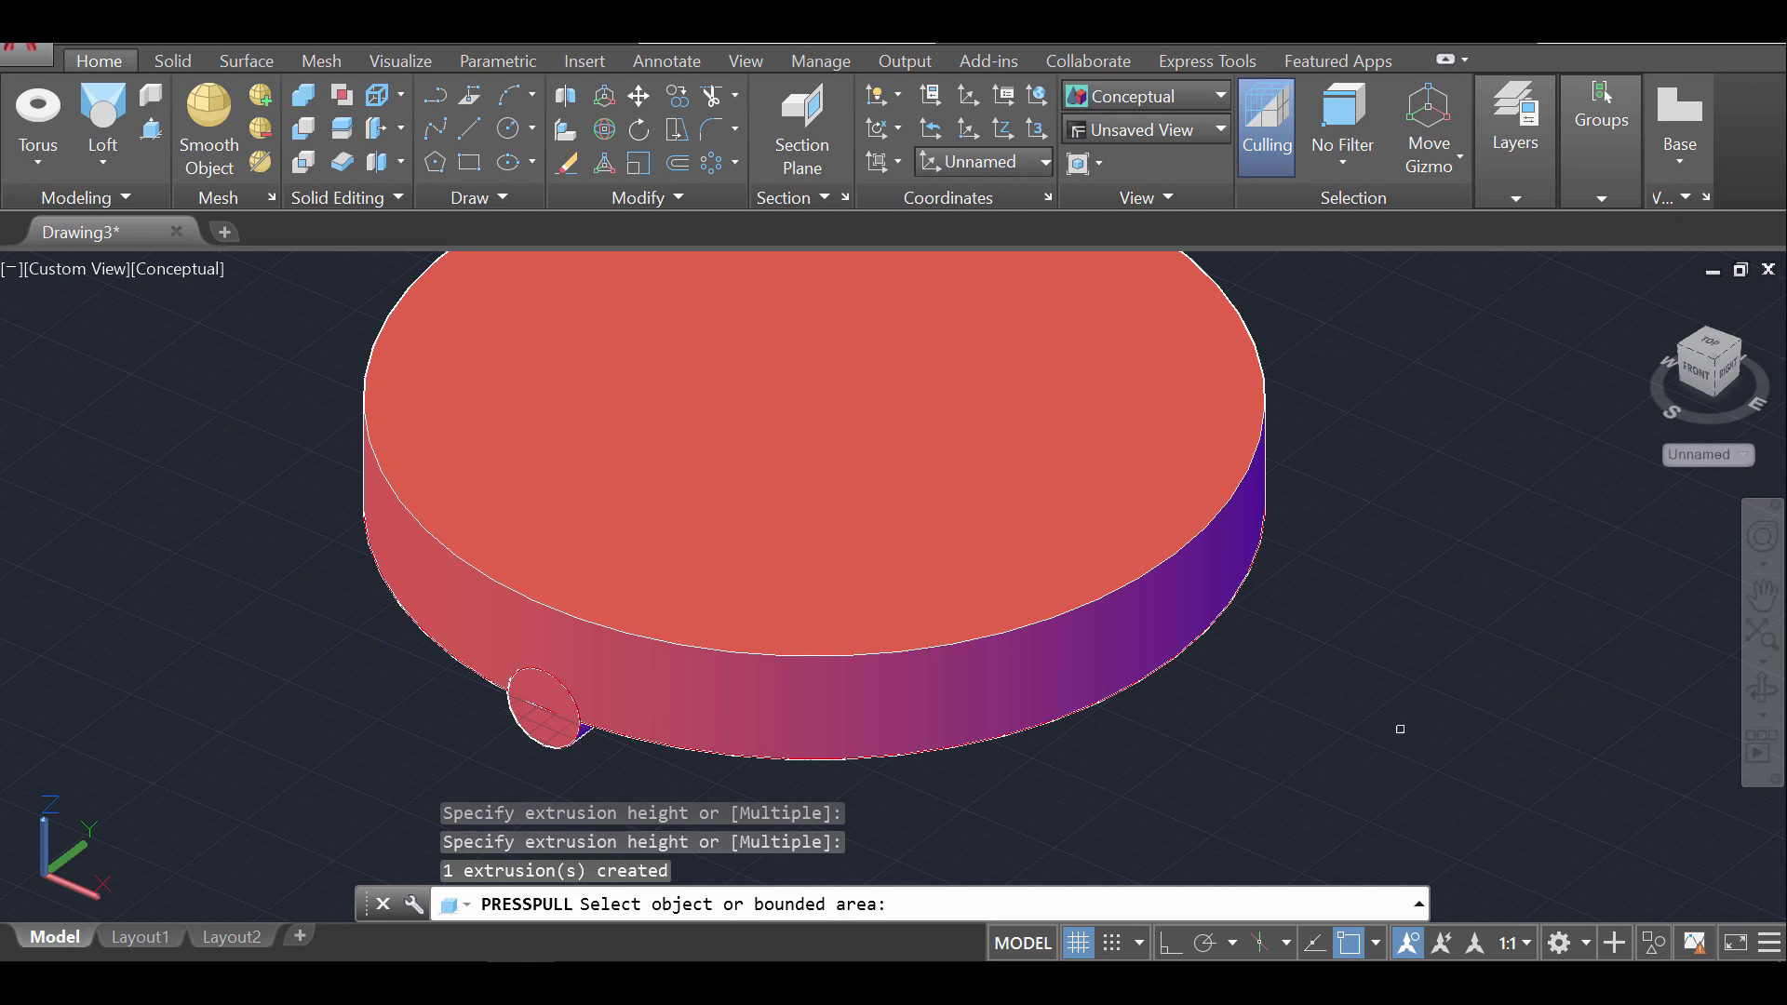
Create a polar array of the small cylinder around the centre of the disc
left_click(1762, 690)
left_click_drag(846, 718, 858, 580)
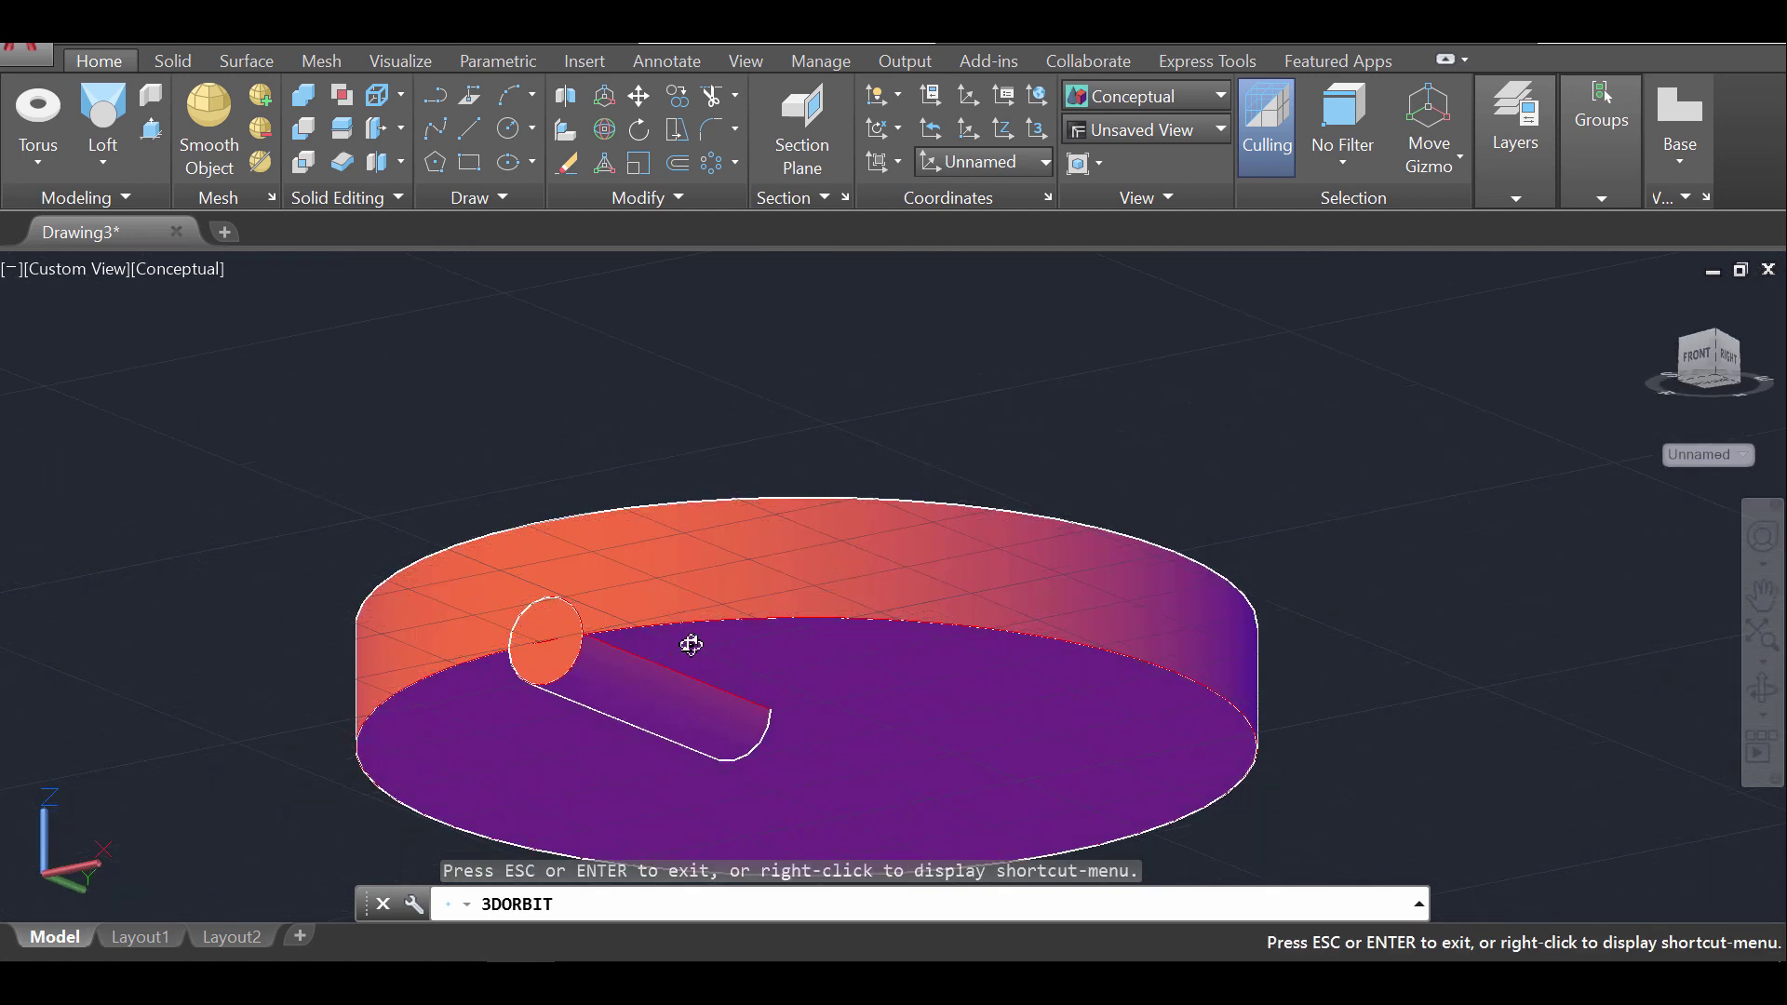
left_click_drag(698, 634, 828, 618)
key("Escape")
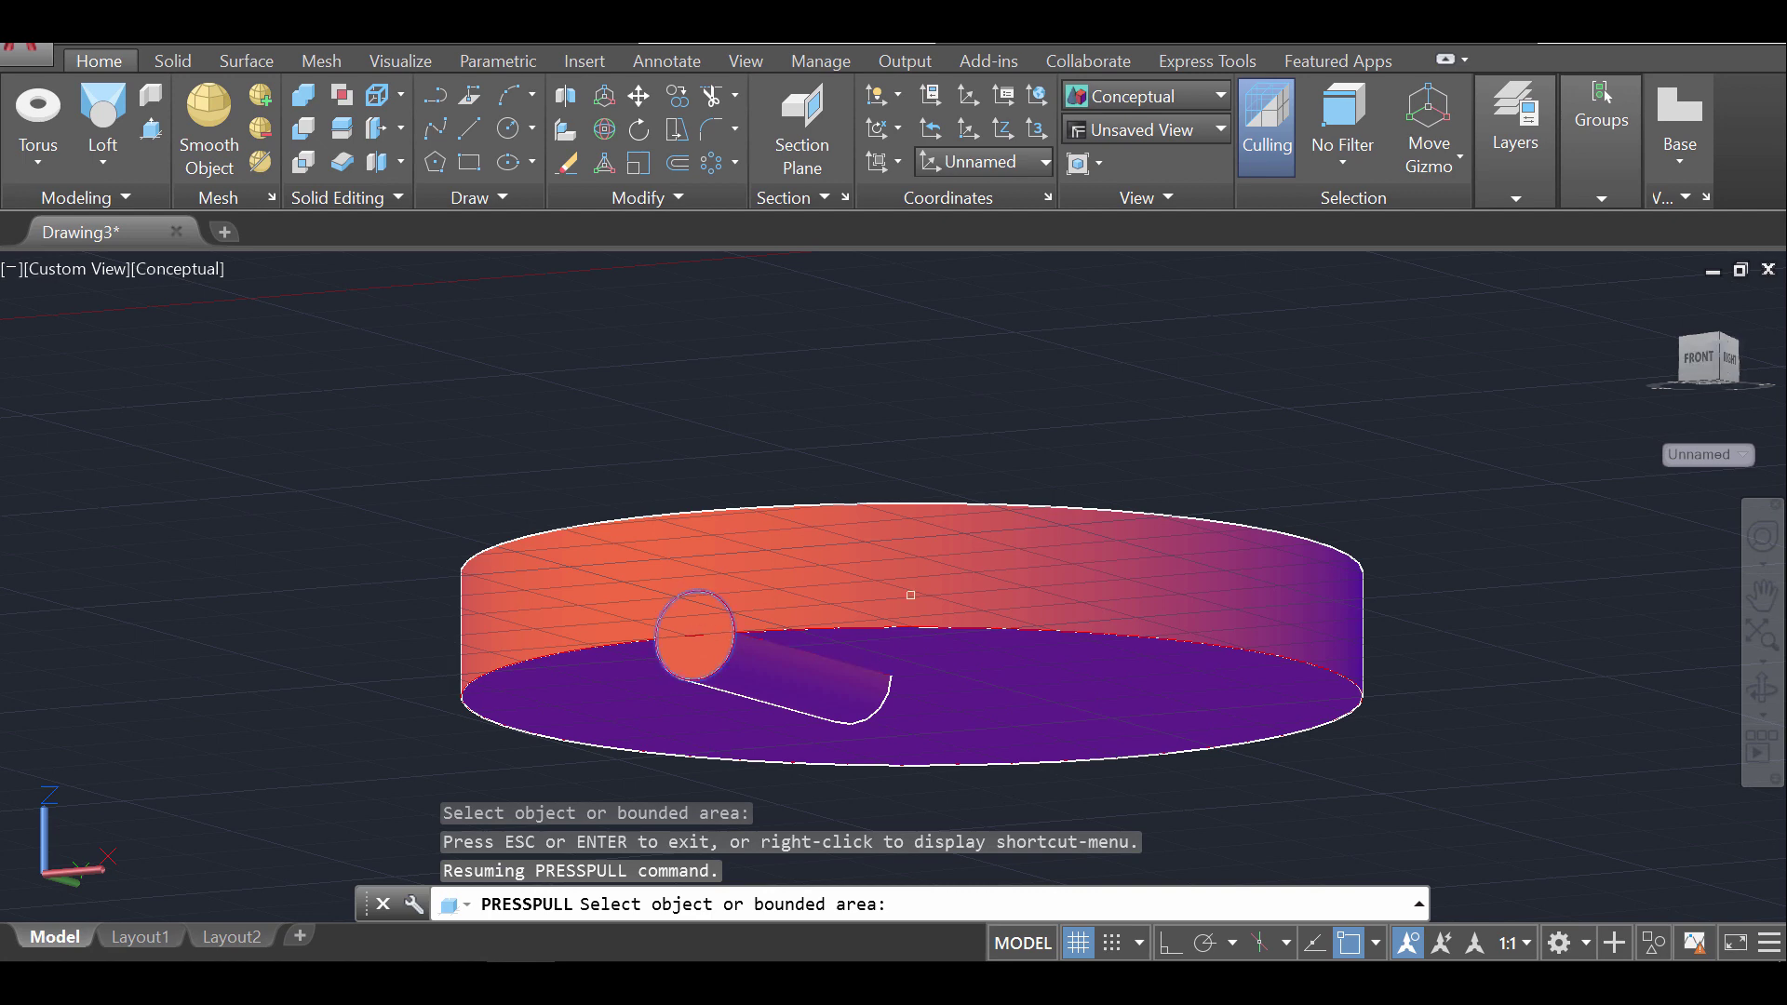
left_click(1766, 698)
left_click_drag(1006, 478, 1009, 503)
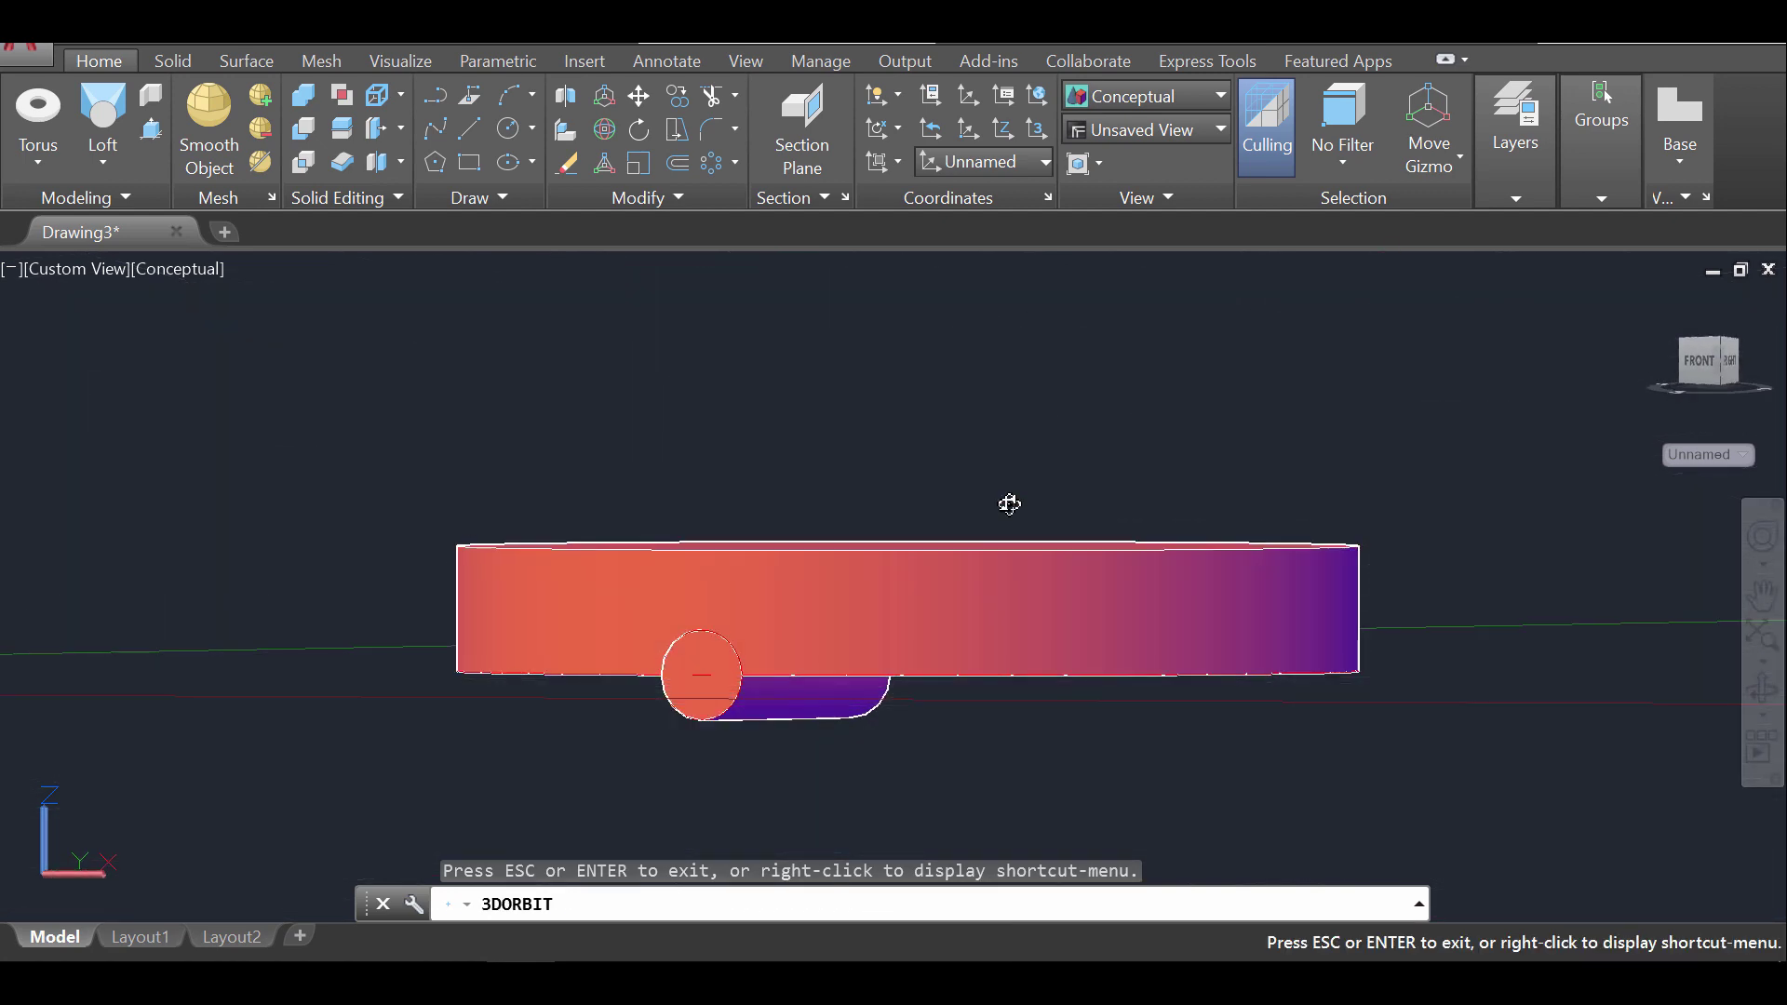
key("Escape")
left_click(712, 163)
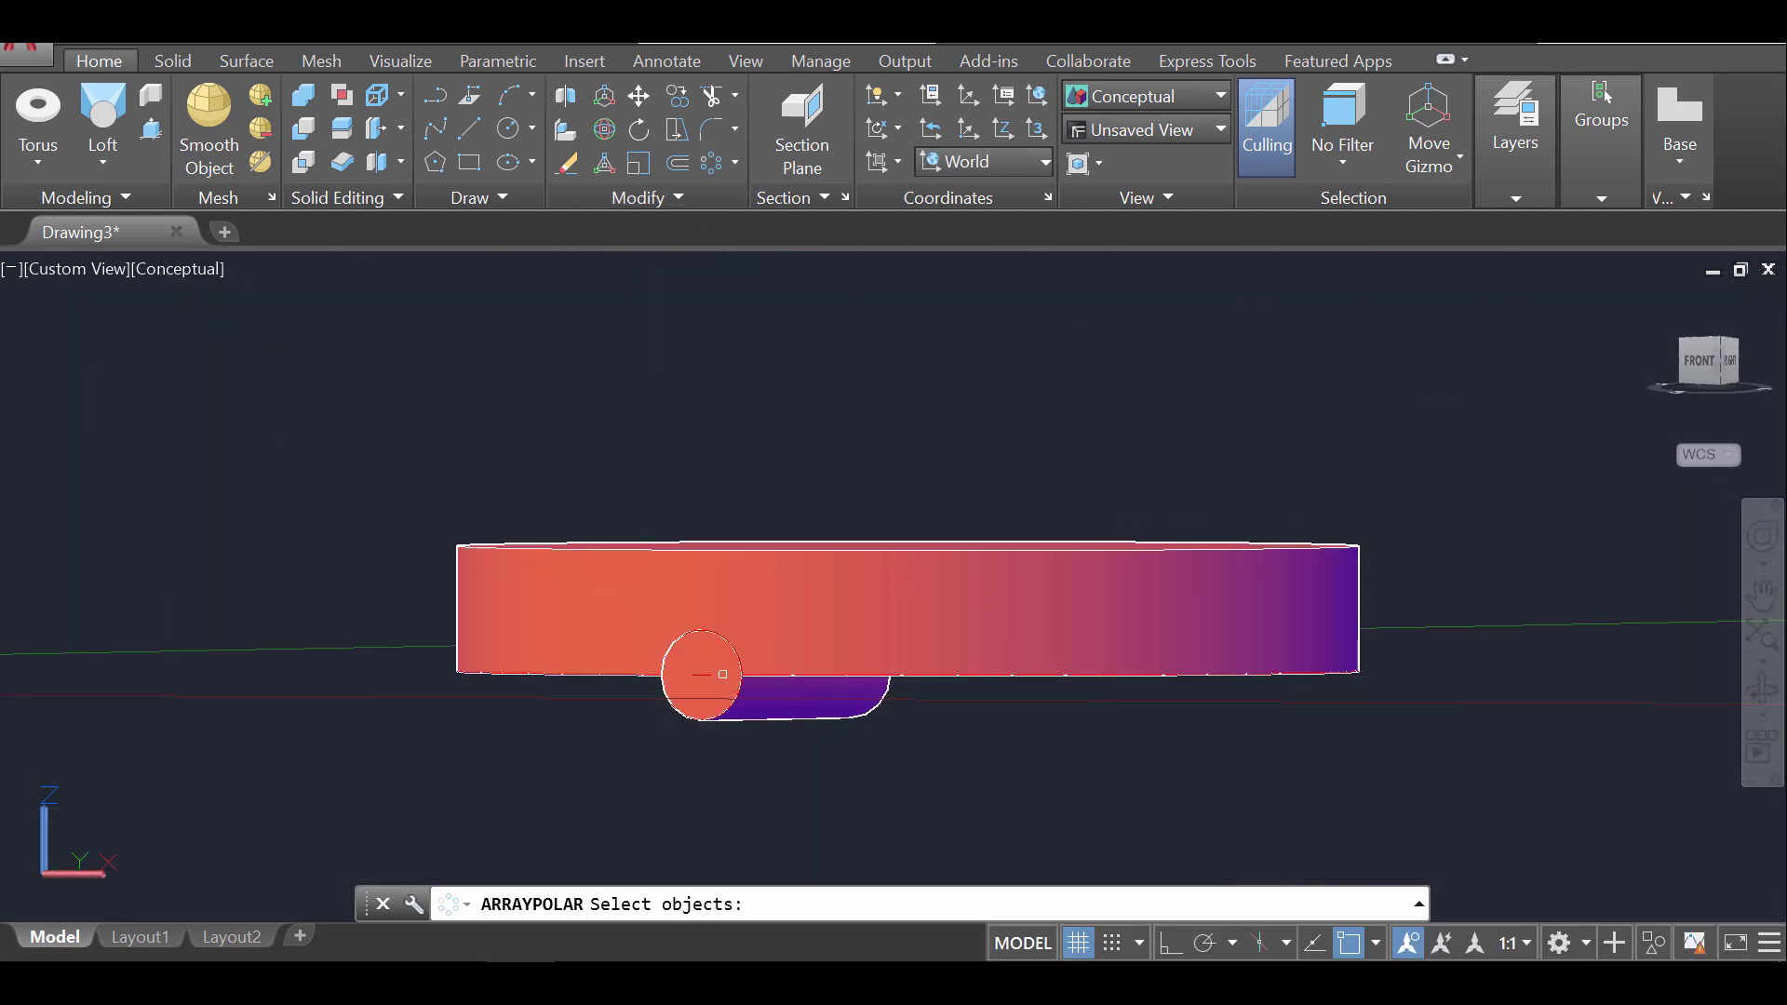
left_click(723, 709)
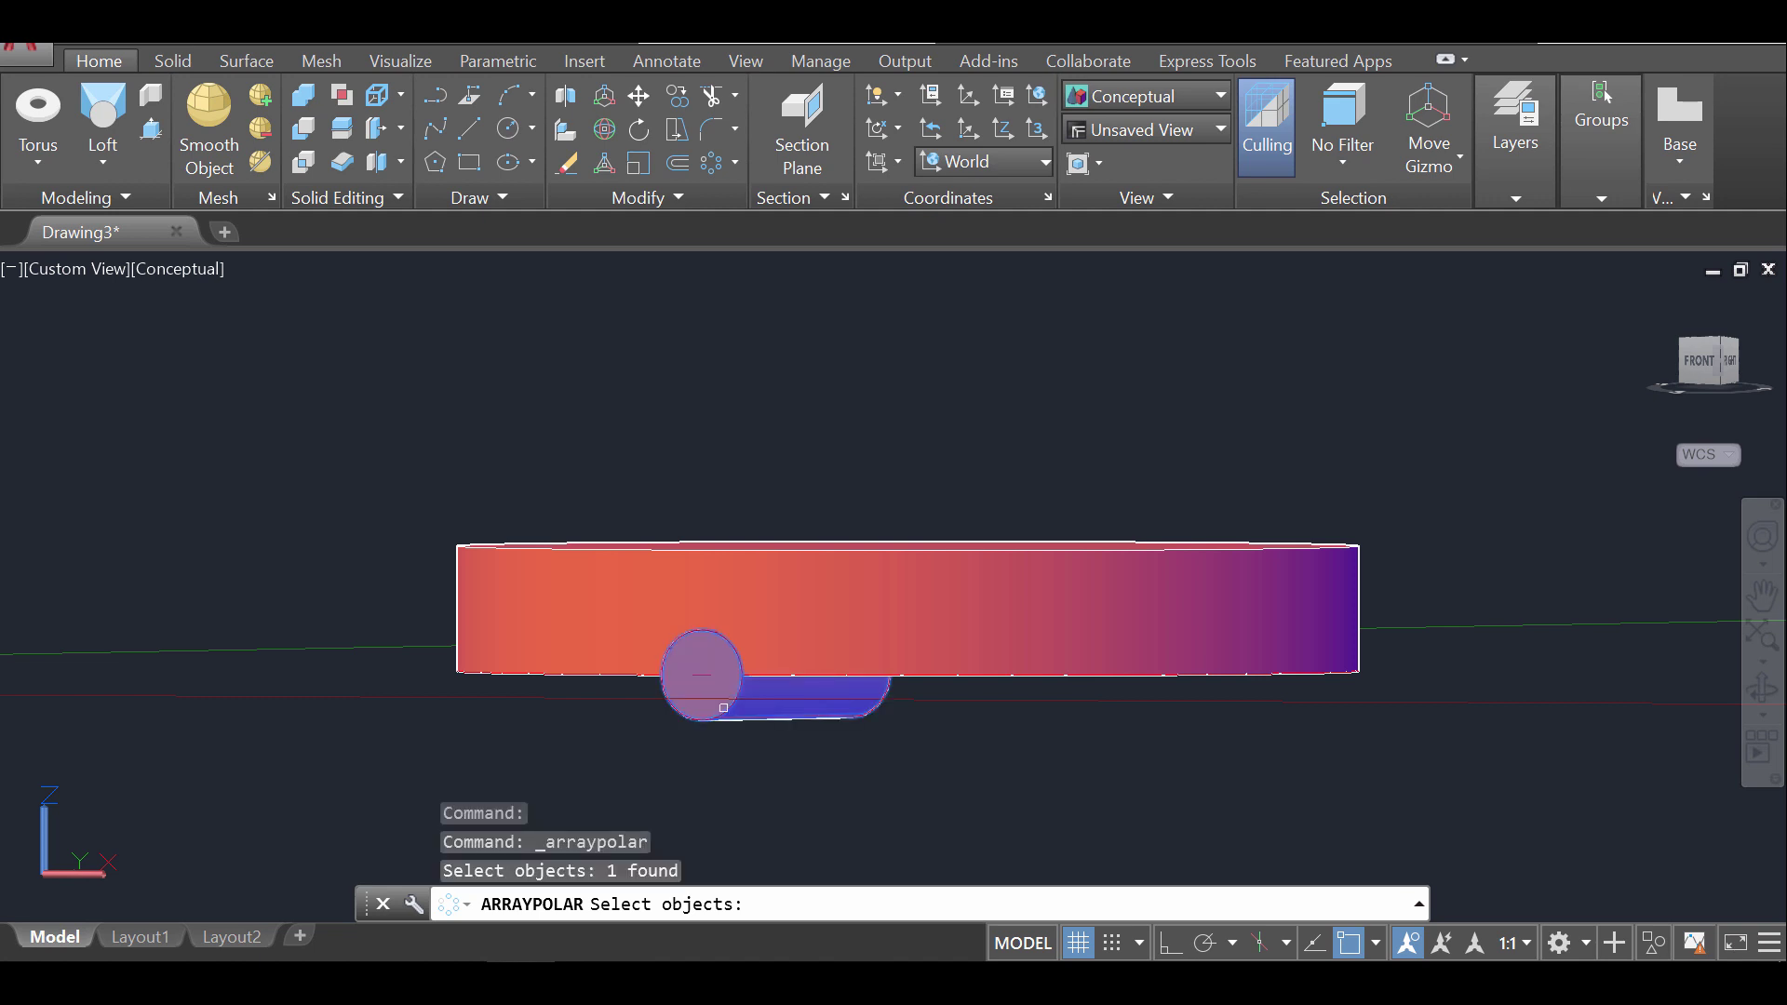
key("Return")
left_click(1760, 689)
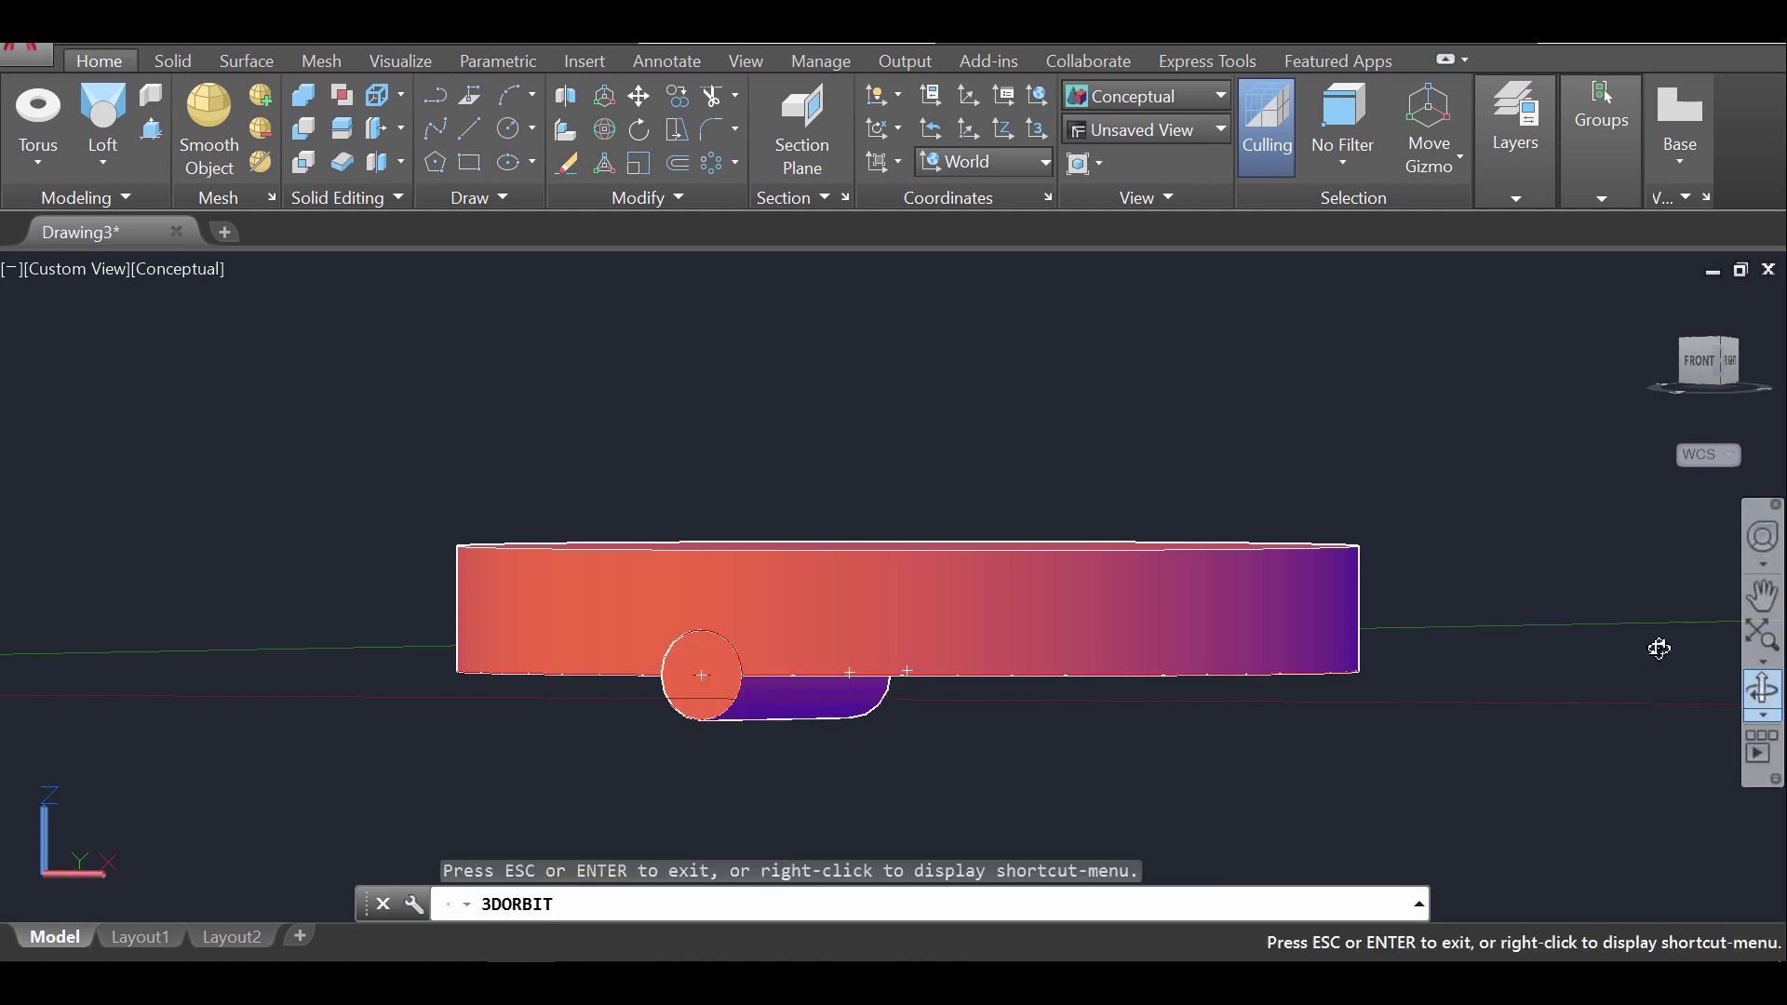
left_click_drag(1657, 647, 1102, 568)
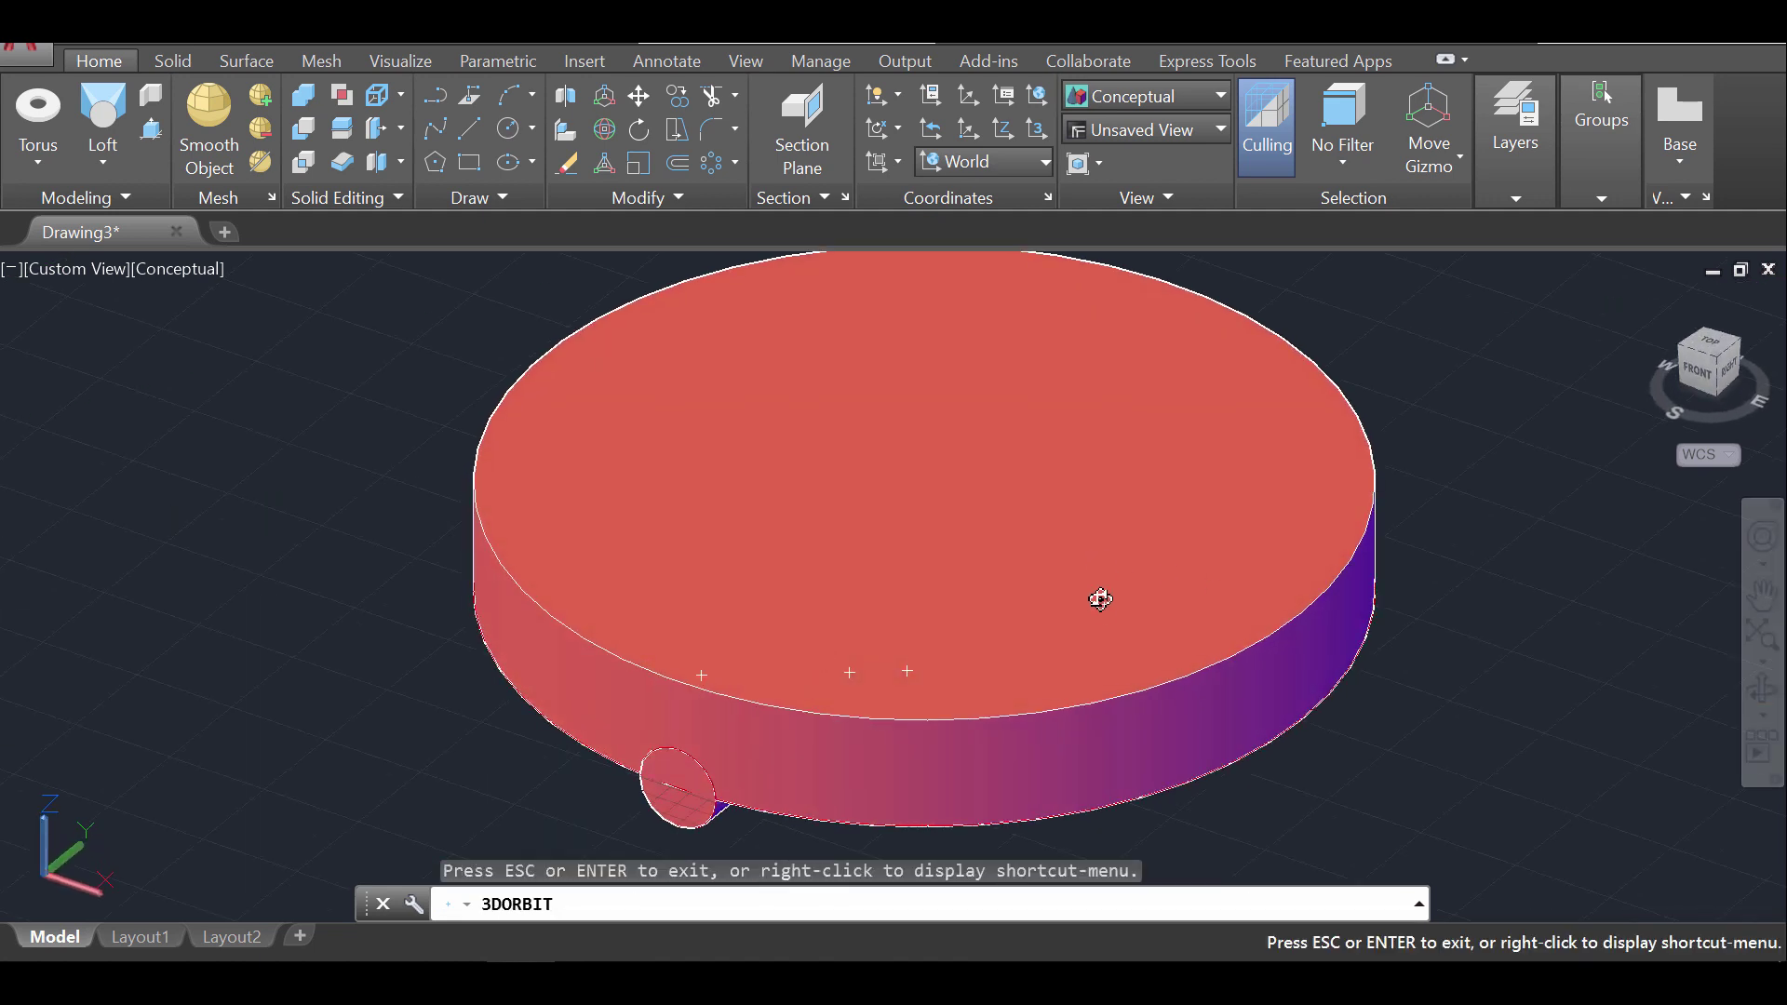
key("Escape")
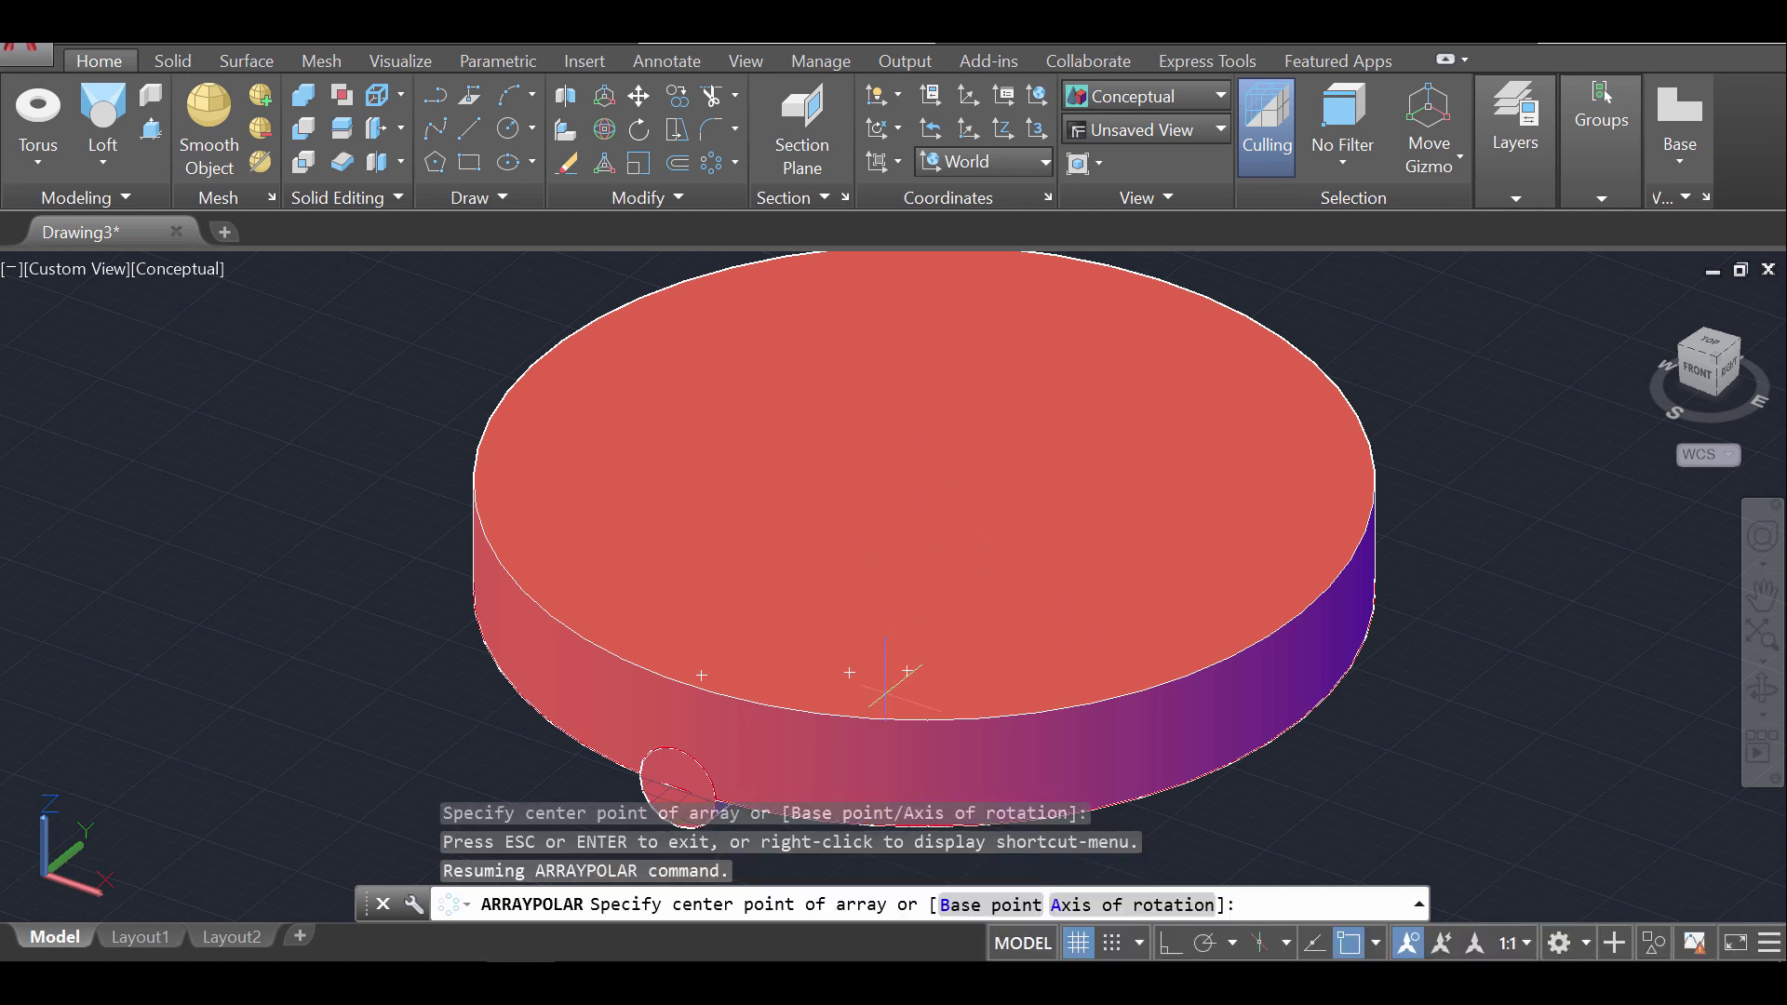
left_click(924, 481)
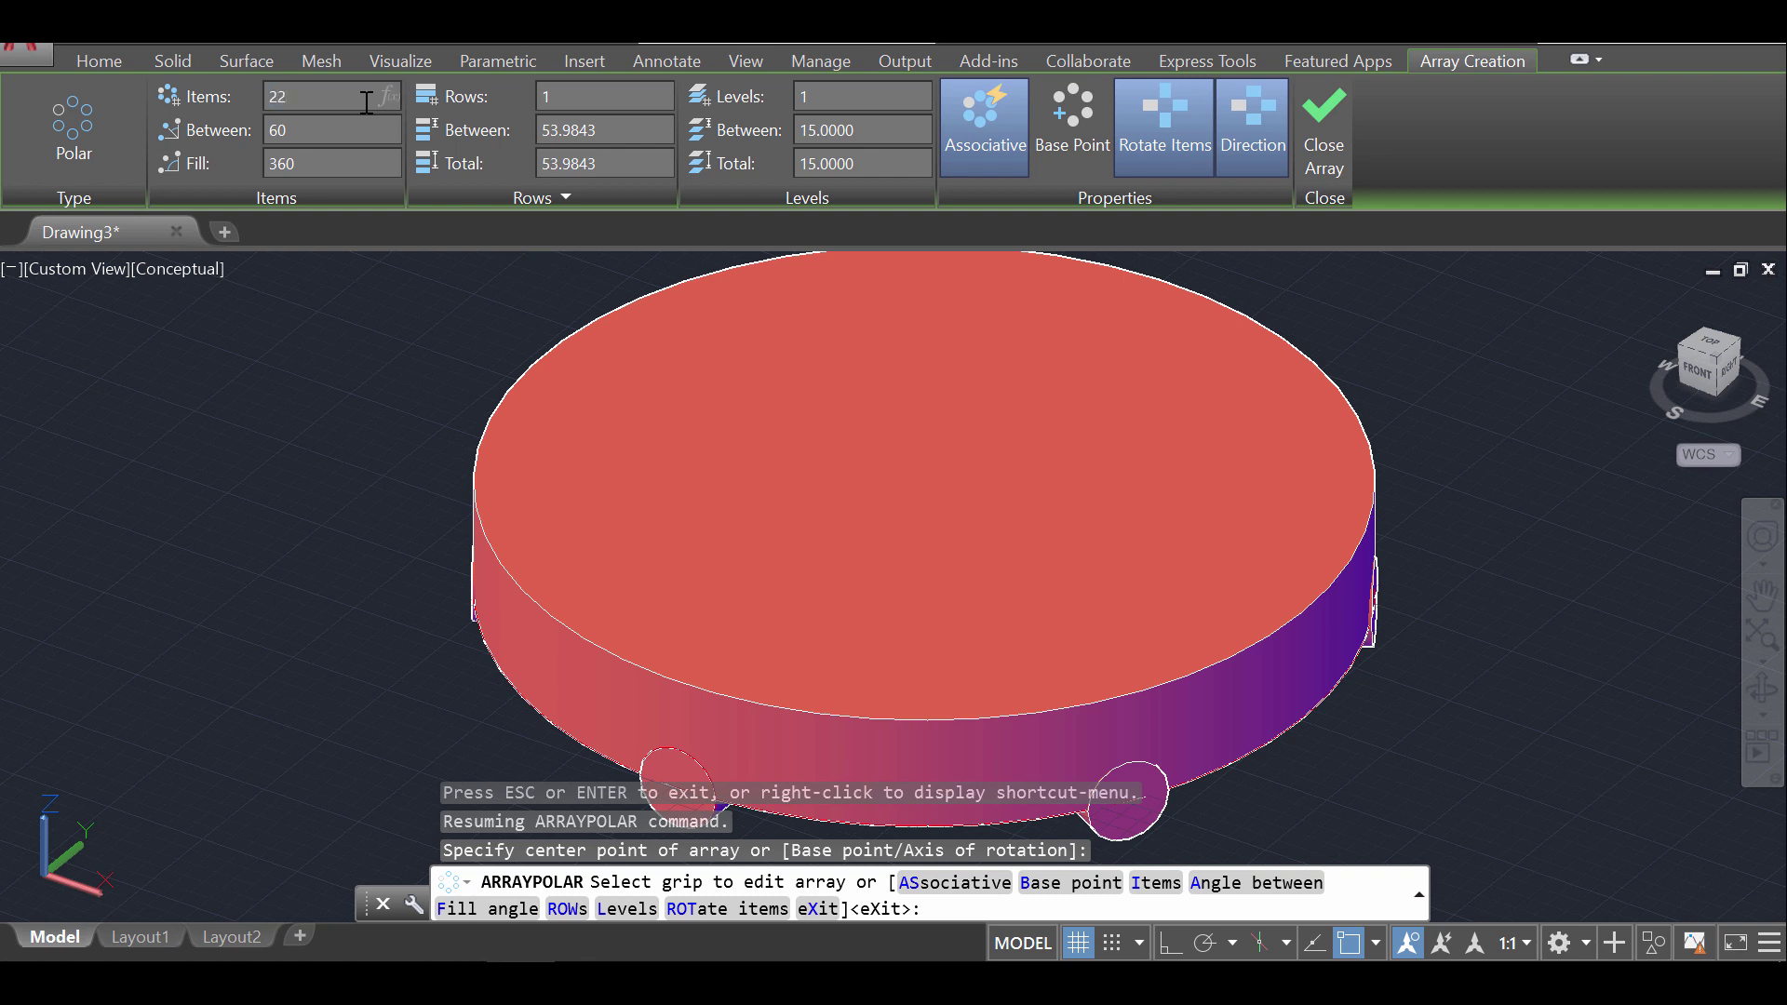
Set the polar array to 22 items and finish it
left_click(367, 102)
type("22")
key("Return")
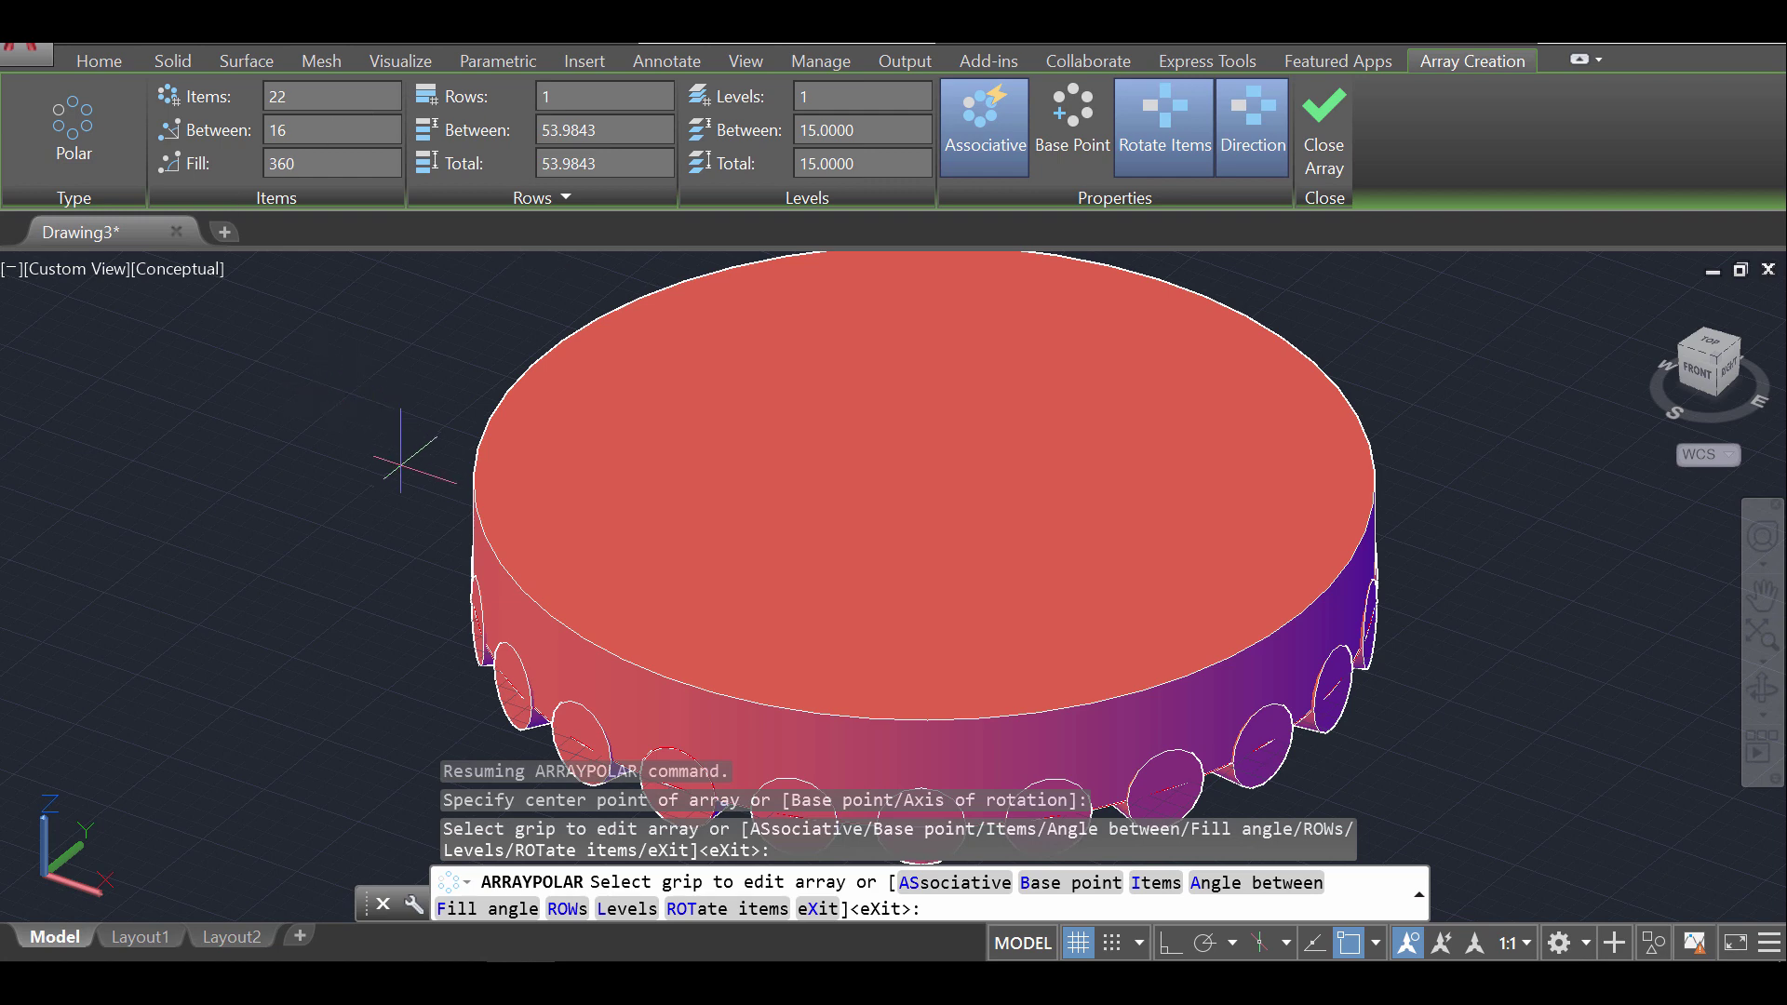
key("Return")
Explode the polar array into separate small cylinders
middle_click_drag(339, 518, 428, 508)
scroll(310, 394, "down", 3)
scroll(310, 394, "up", 2)
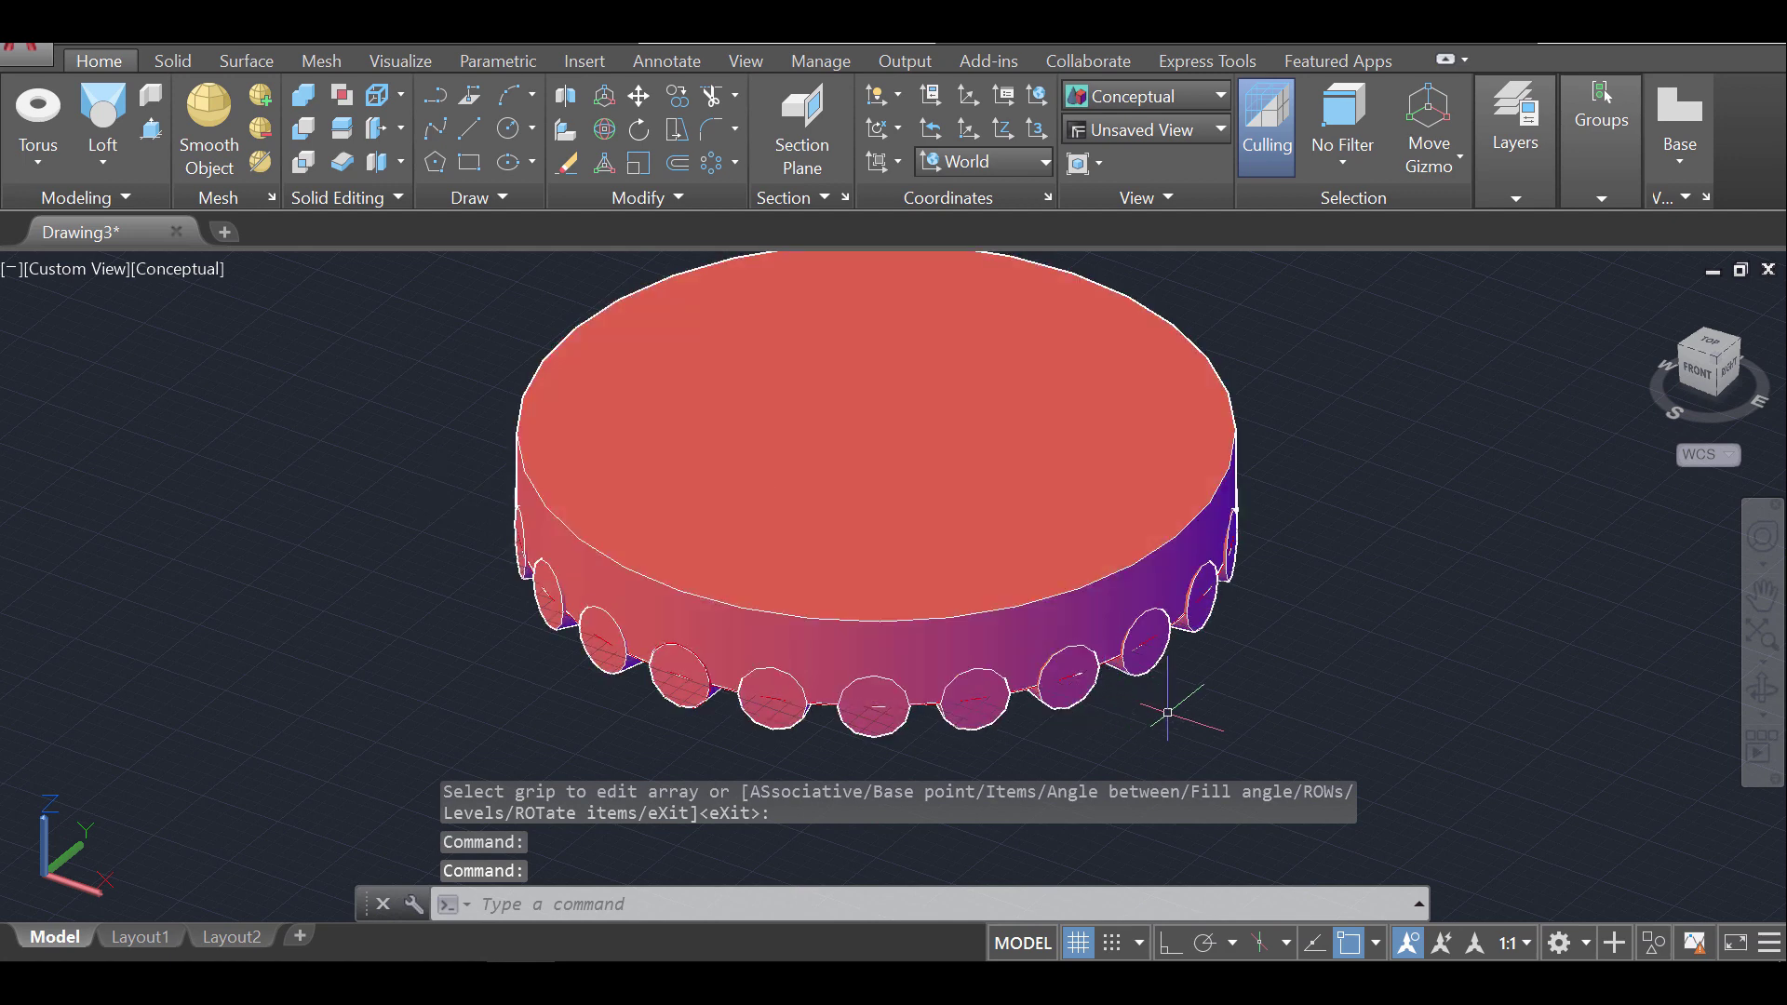
left_click(1763, 689)
left_click_drag(1428, 667, 1419, 539)
key("Escape")
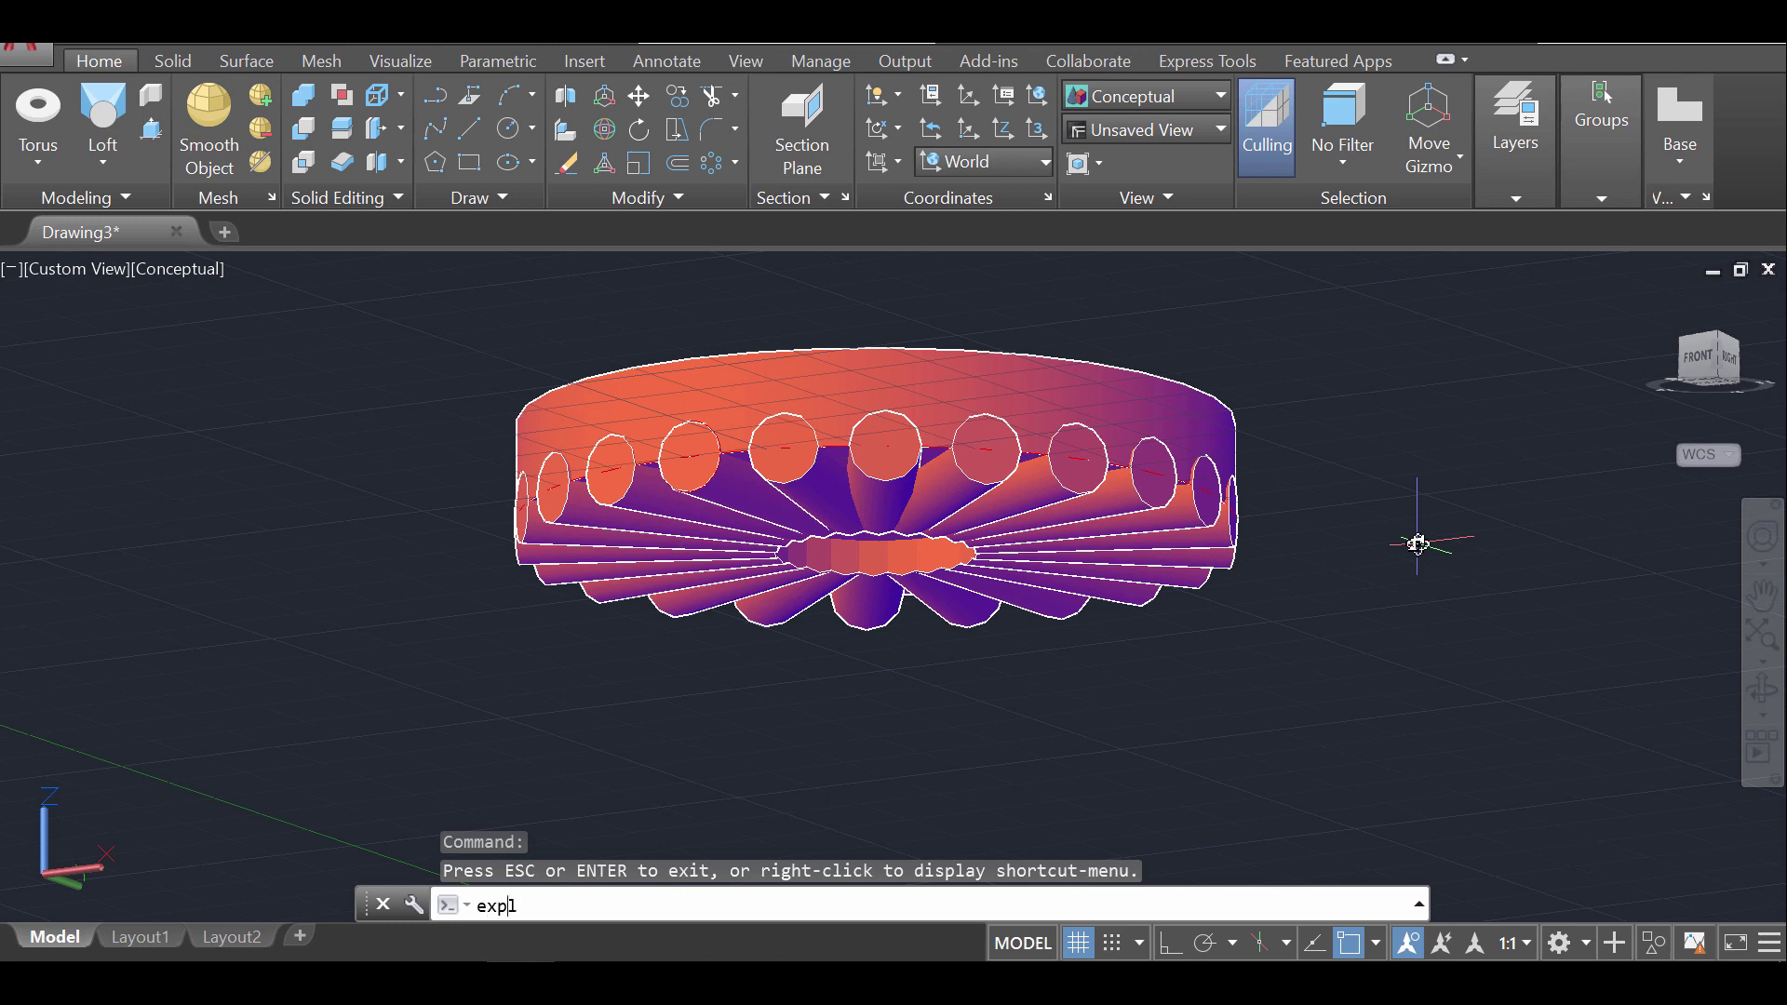
key("Return")
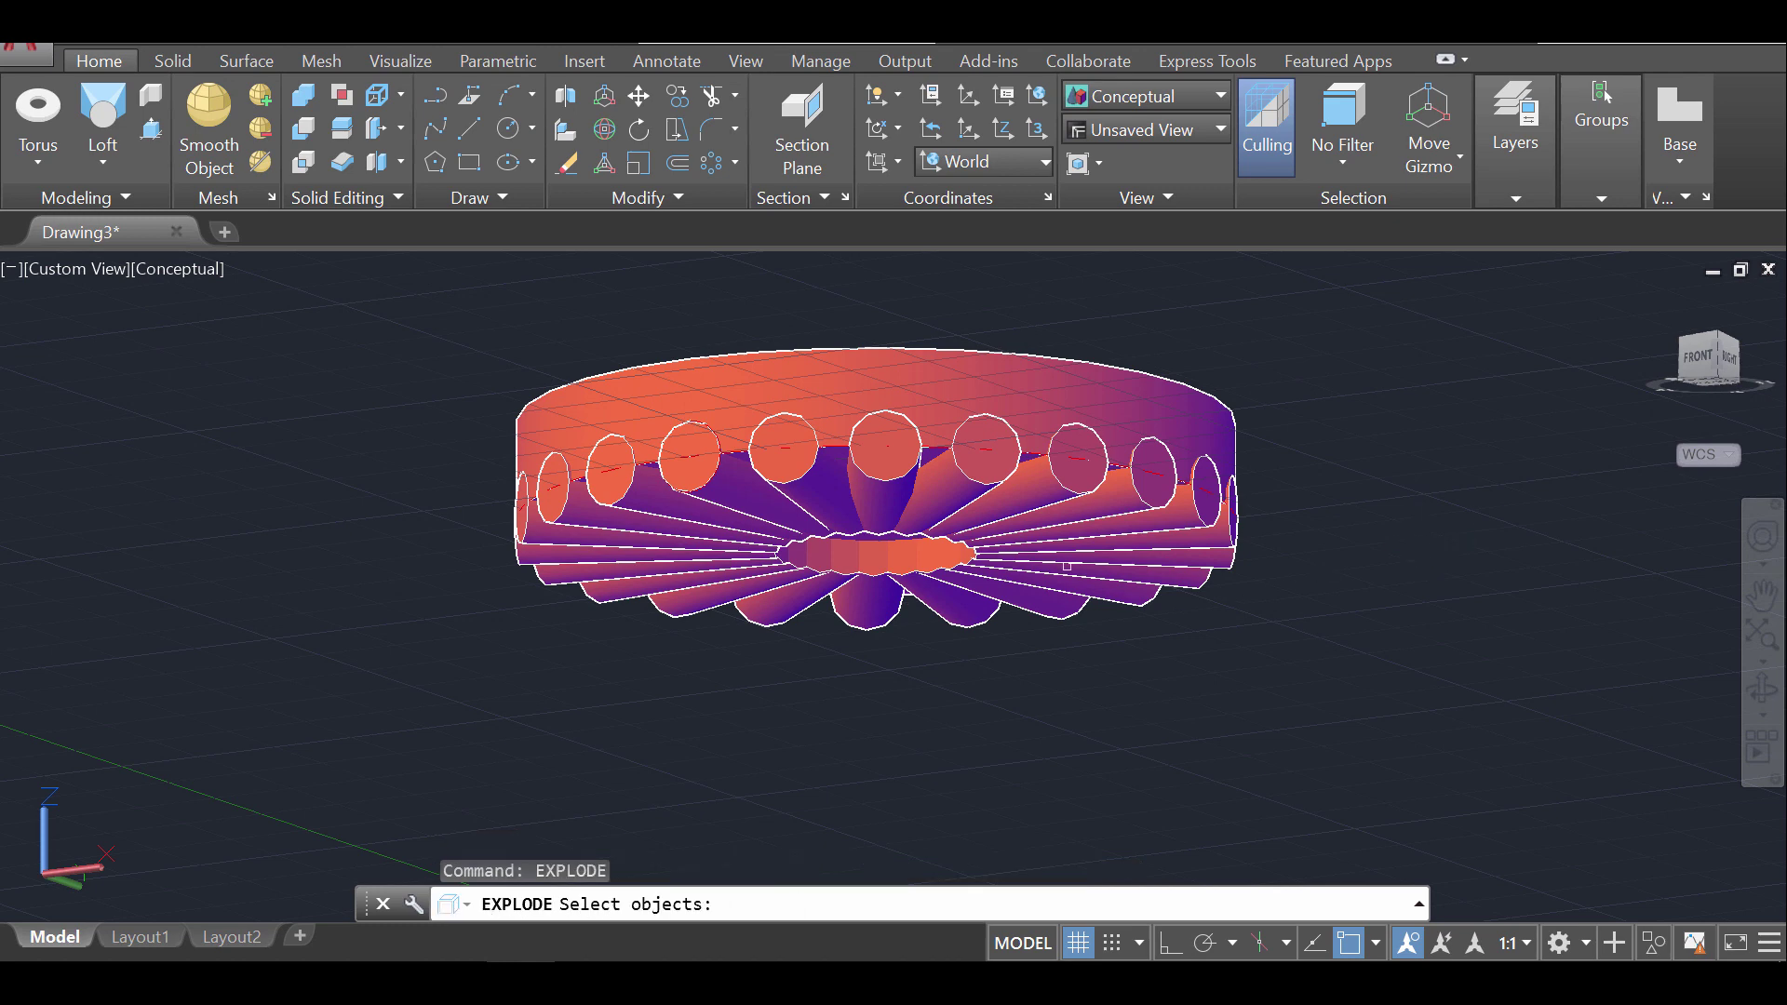
left_click(985, 476)
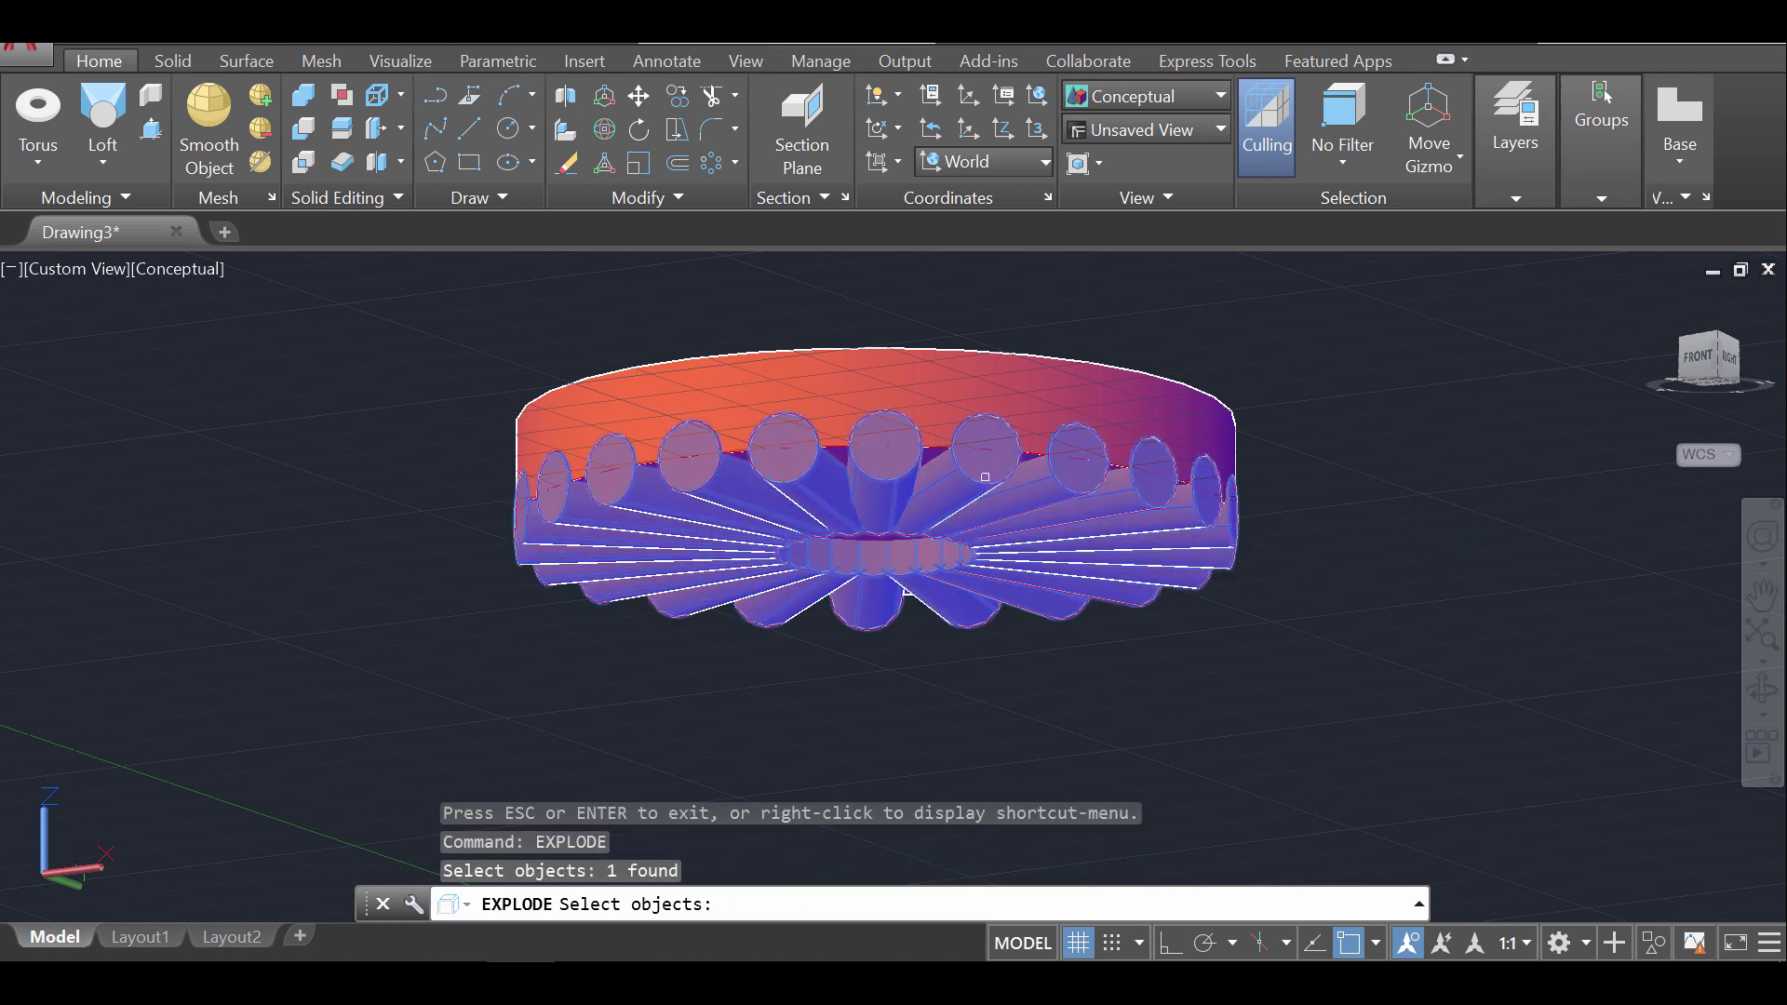
key("Return")
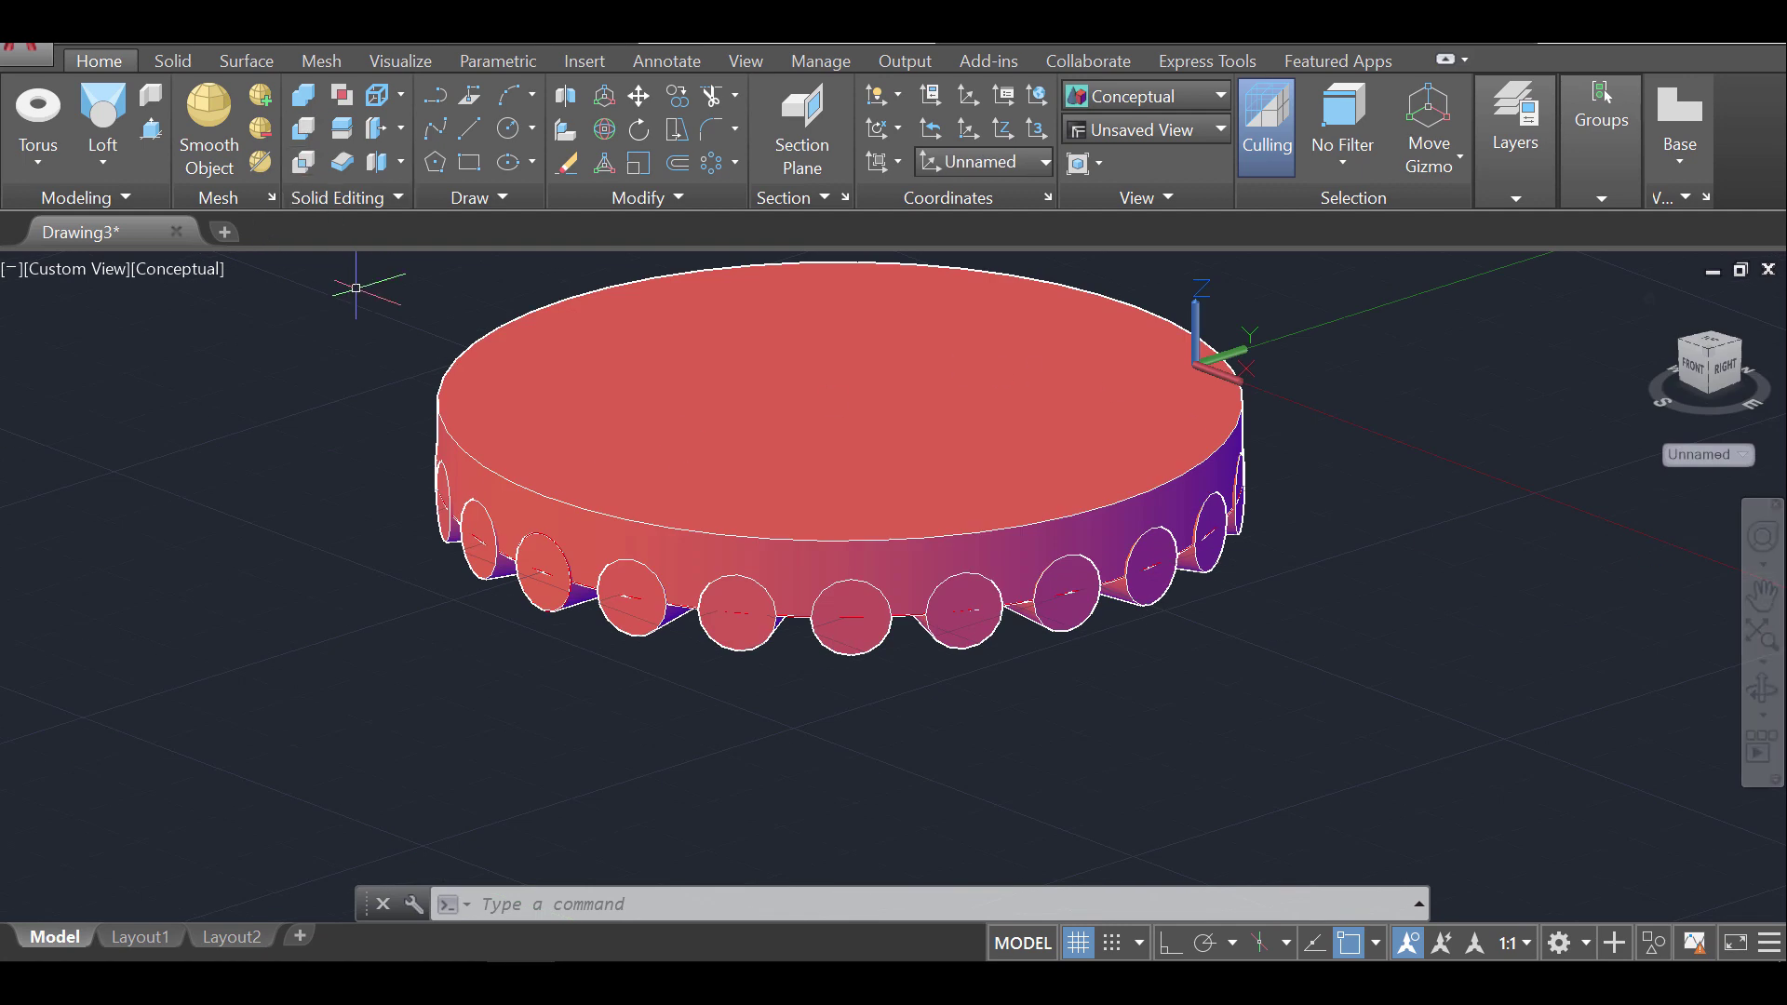
Start a Subtract with the disc as the base solid and pick the ten radial cylinders along its facing side for removal
left_click(304, 128)
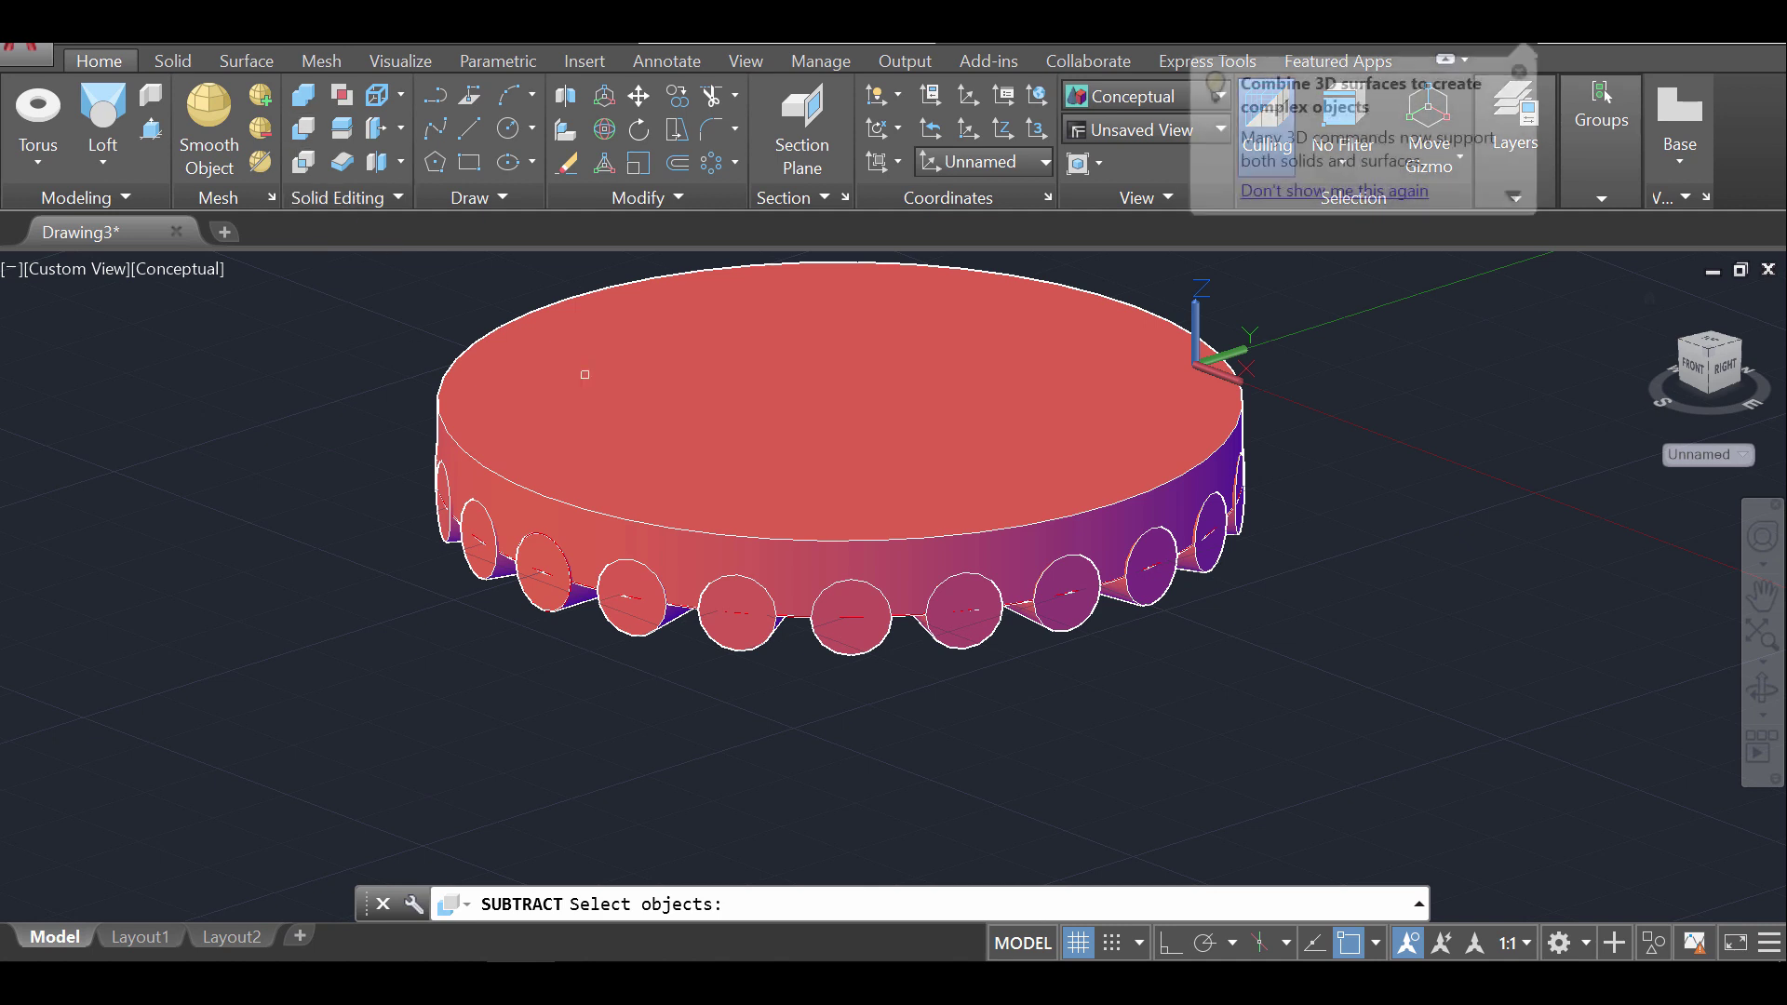
left_click(962, 373)
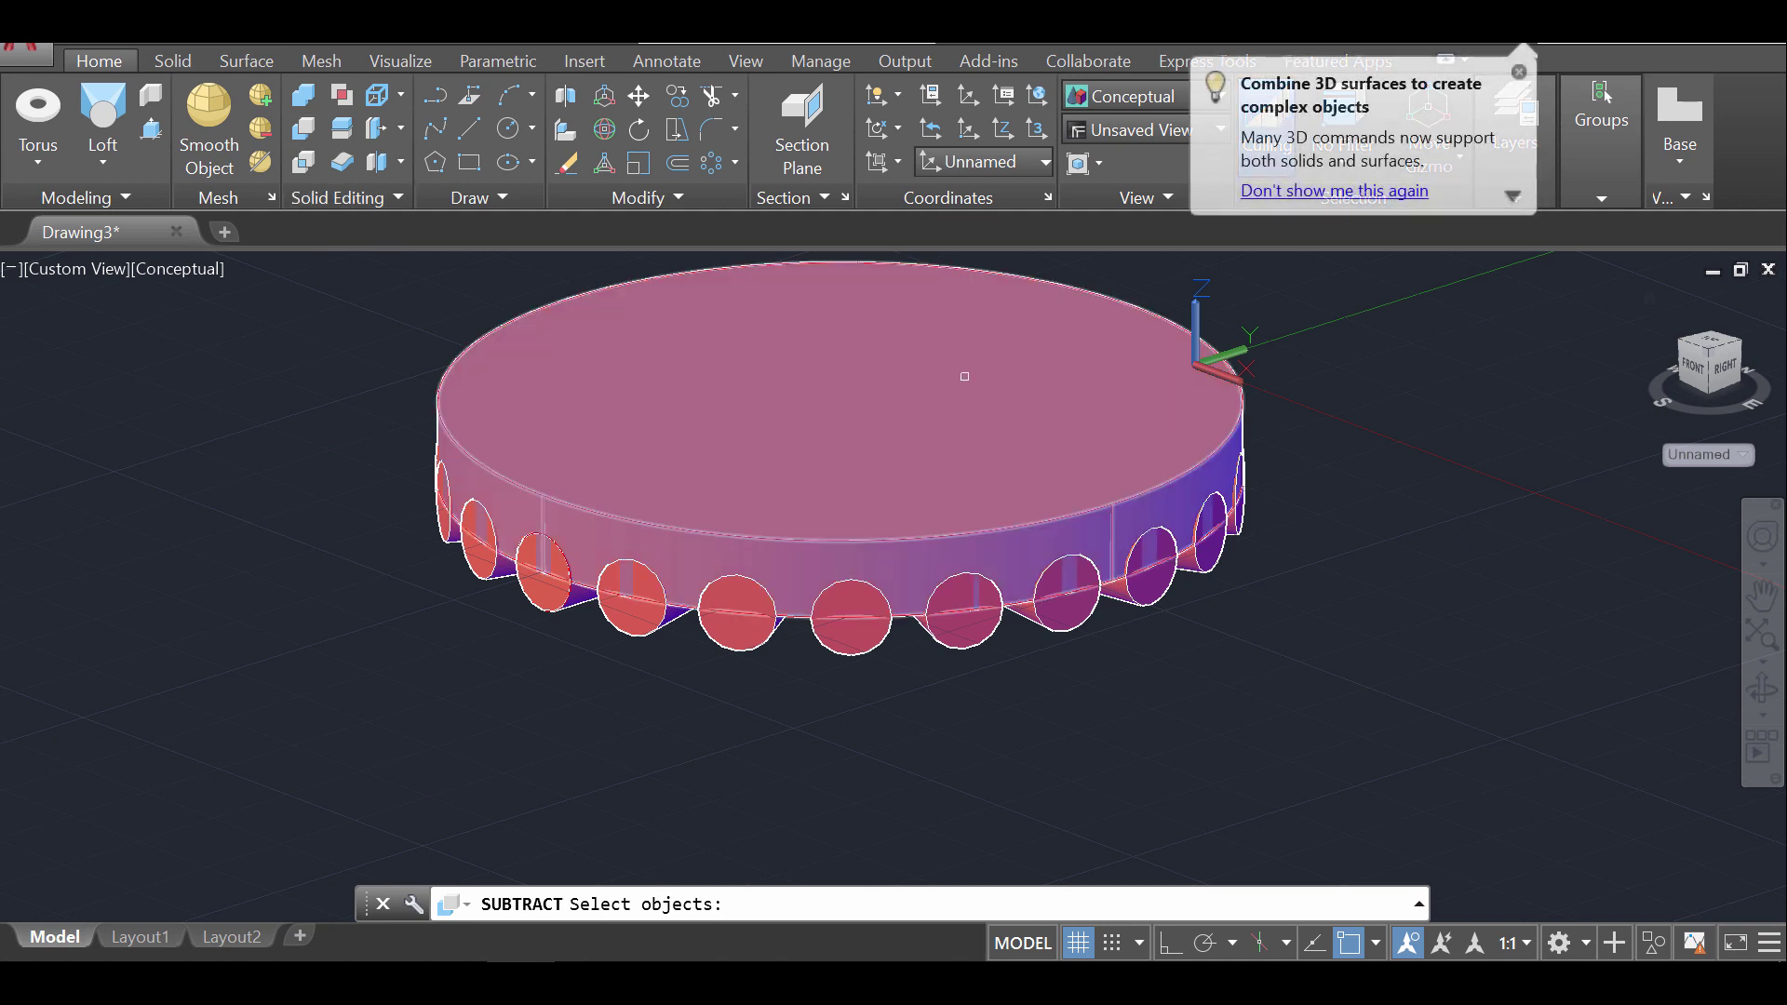
left_click(964, 376)
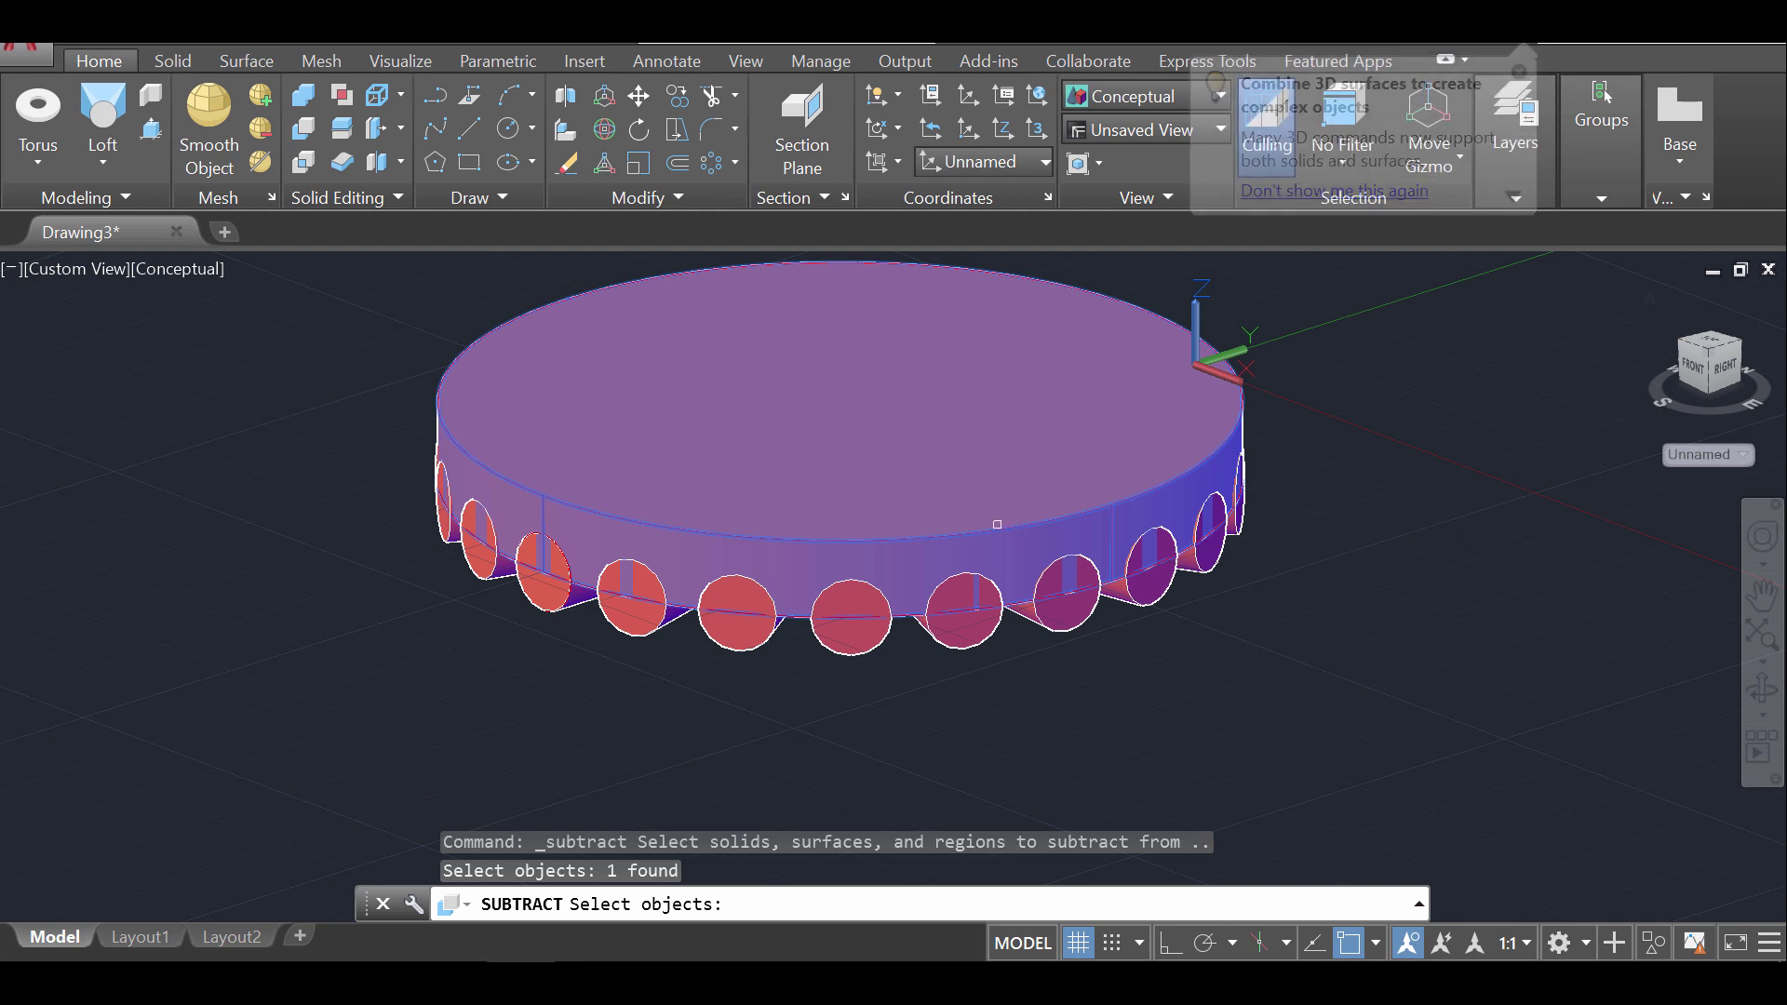
key("Return")
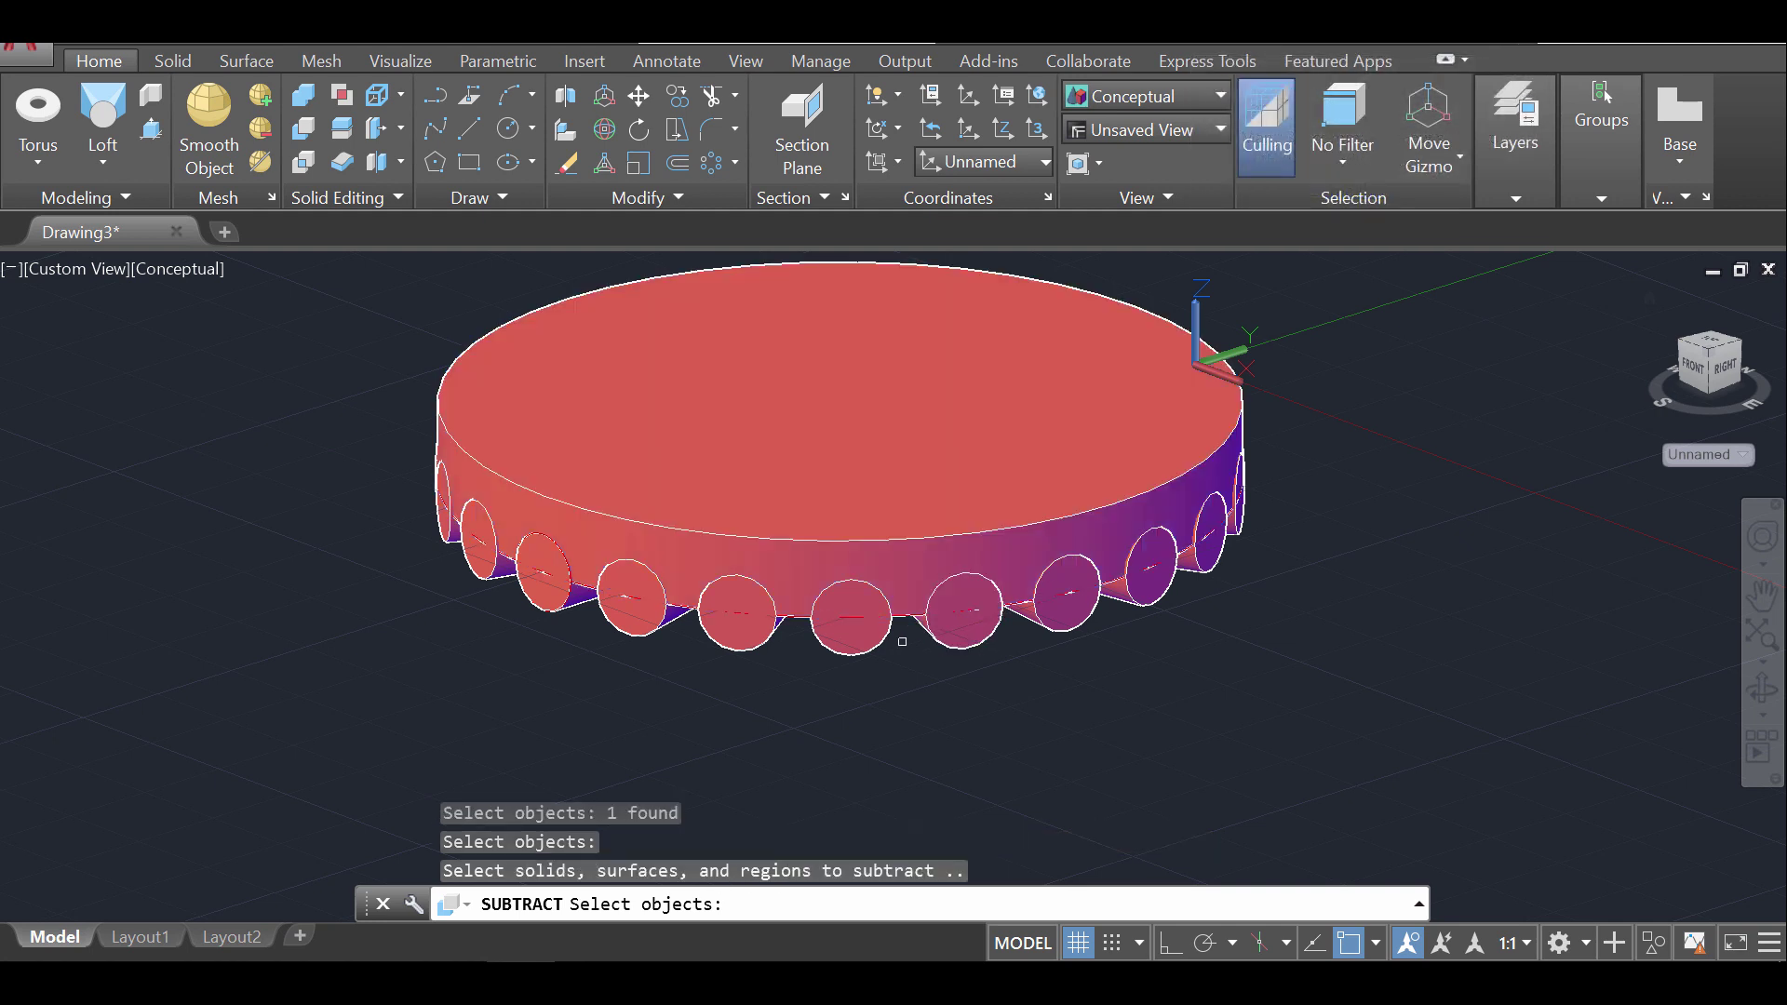
left_click(852, 622)
left_click(974, 628)
left_click(1068, 593)
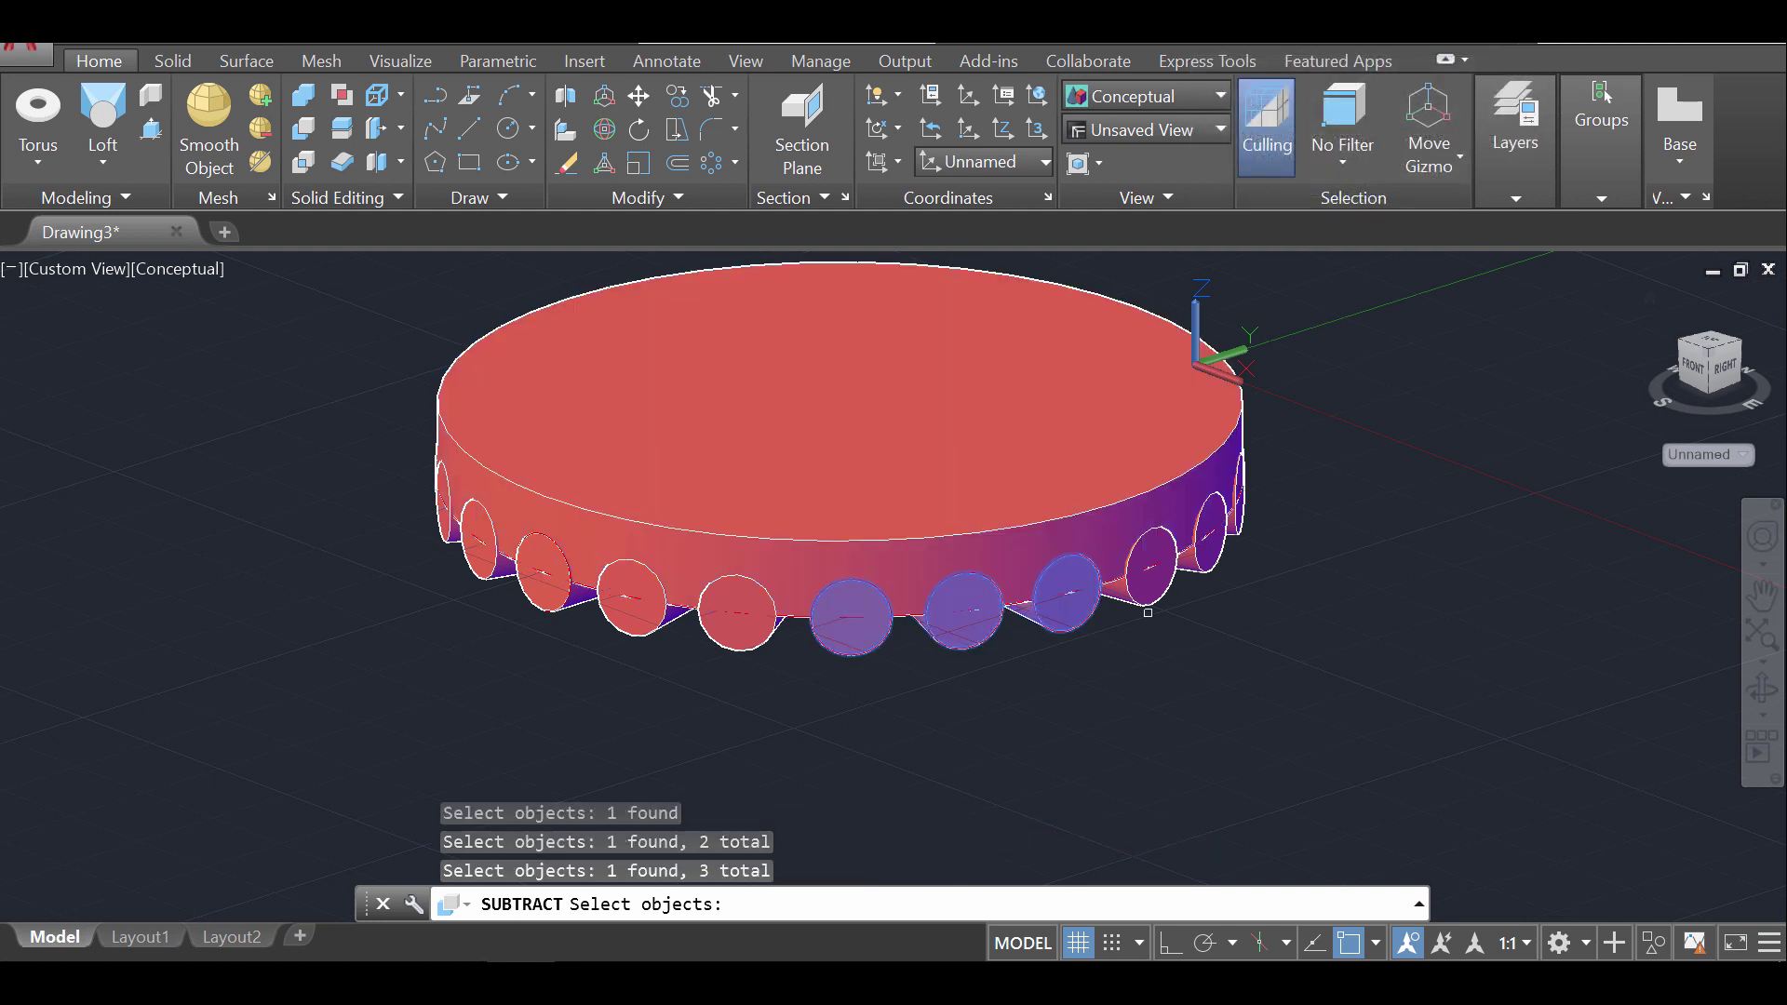
left_click(1150, 565)
left_click(1208, 547)
left_click(745, 620)
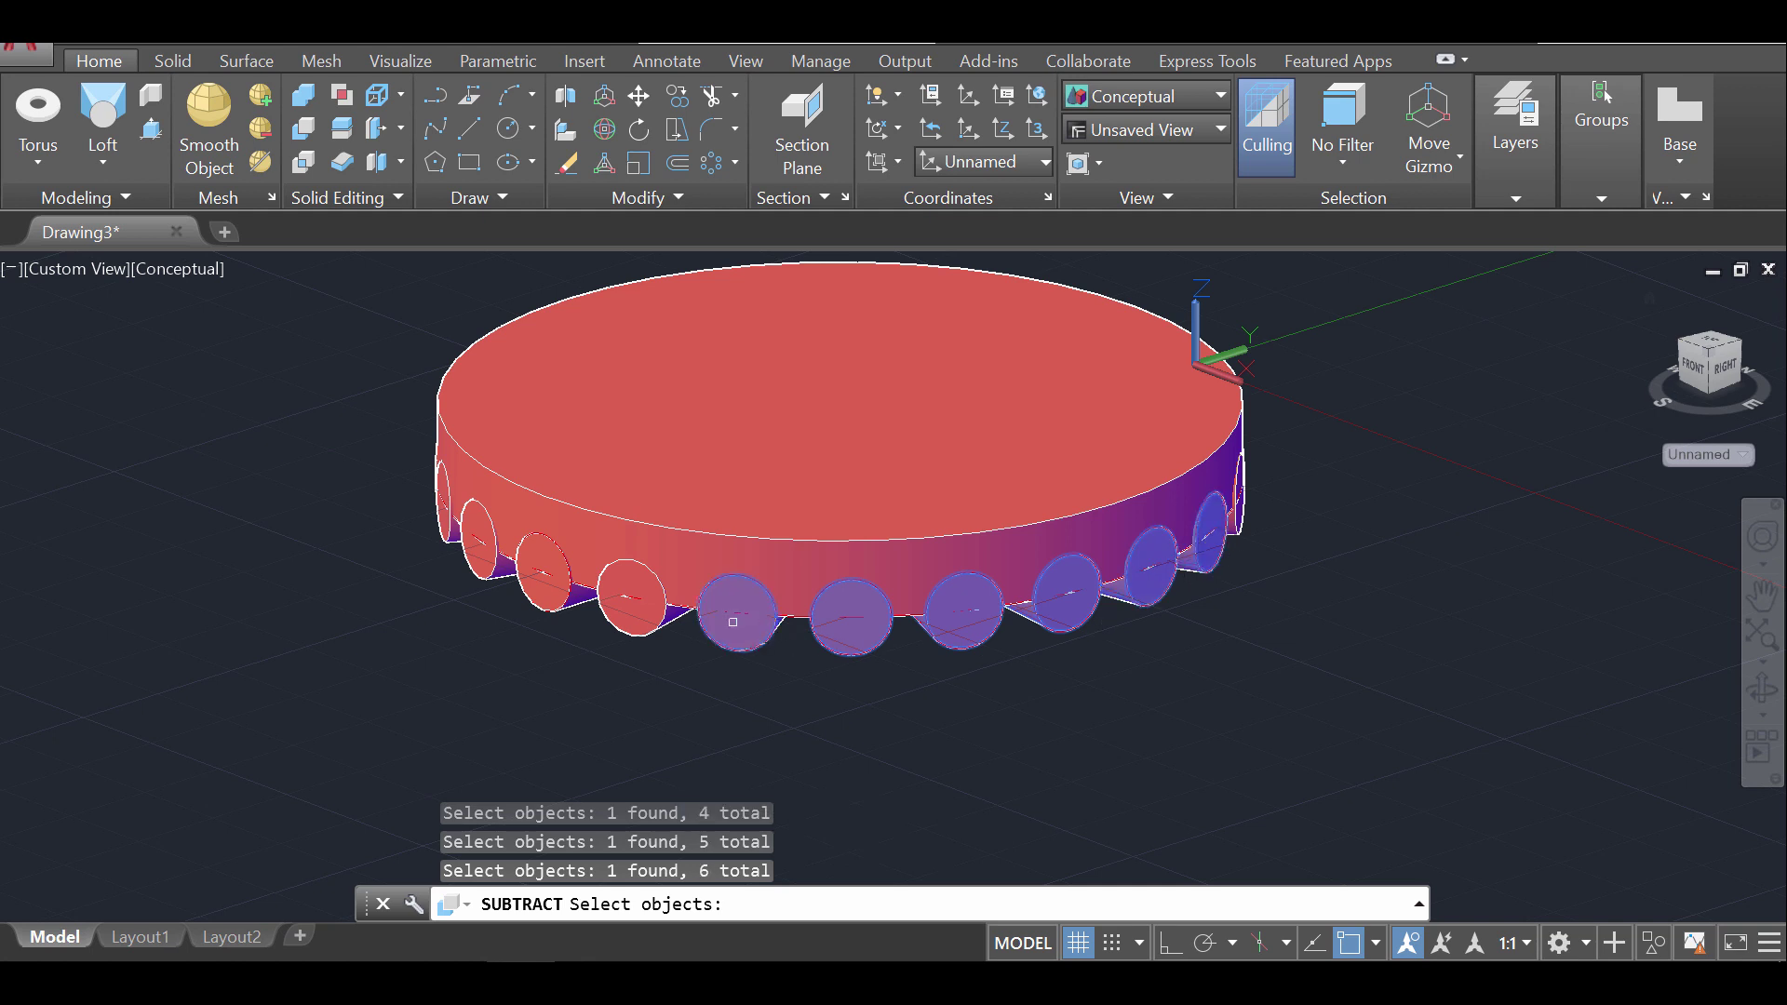
left_click(625, 620)
left_click(529, 587)
left_click(467, 540)
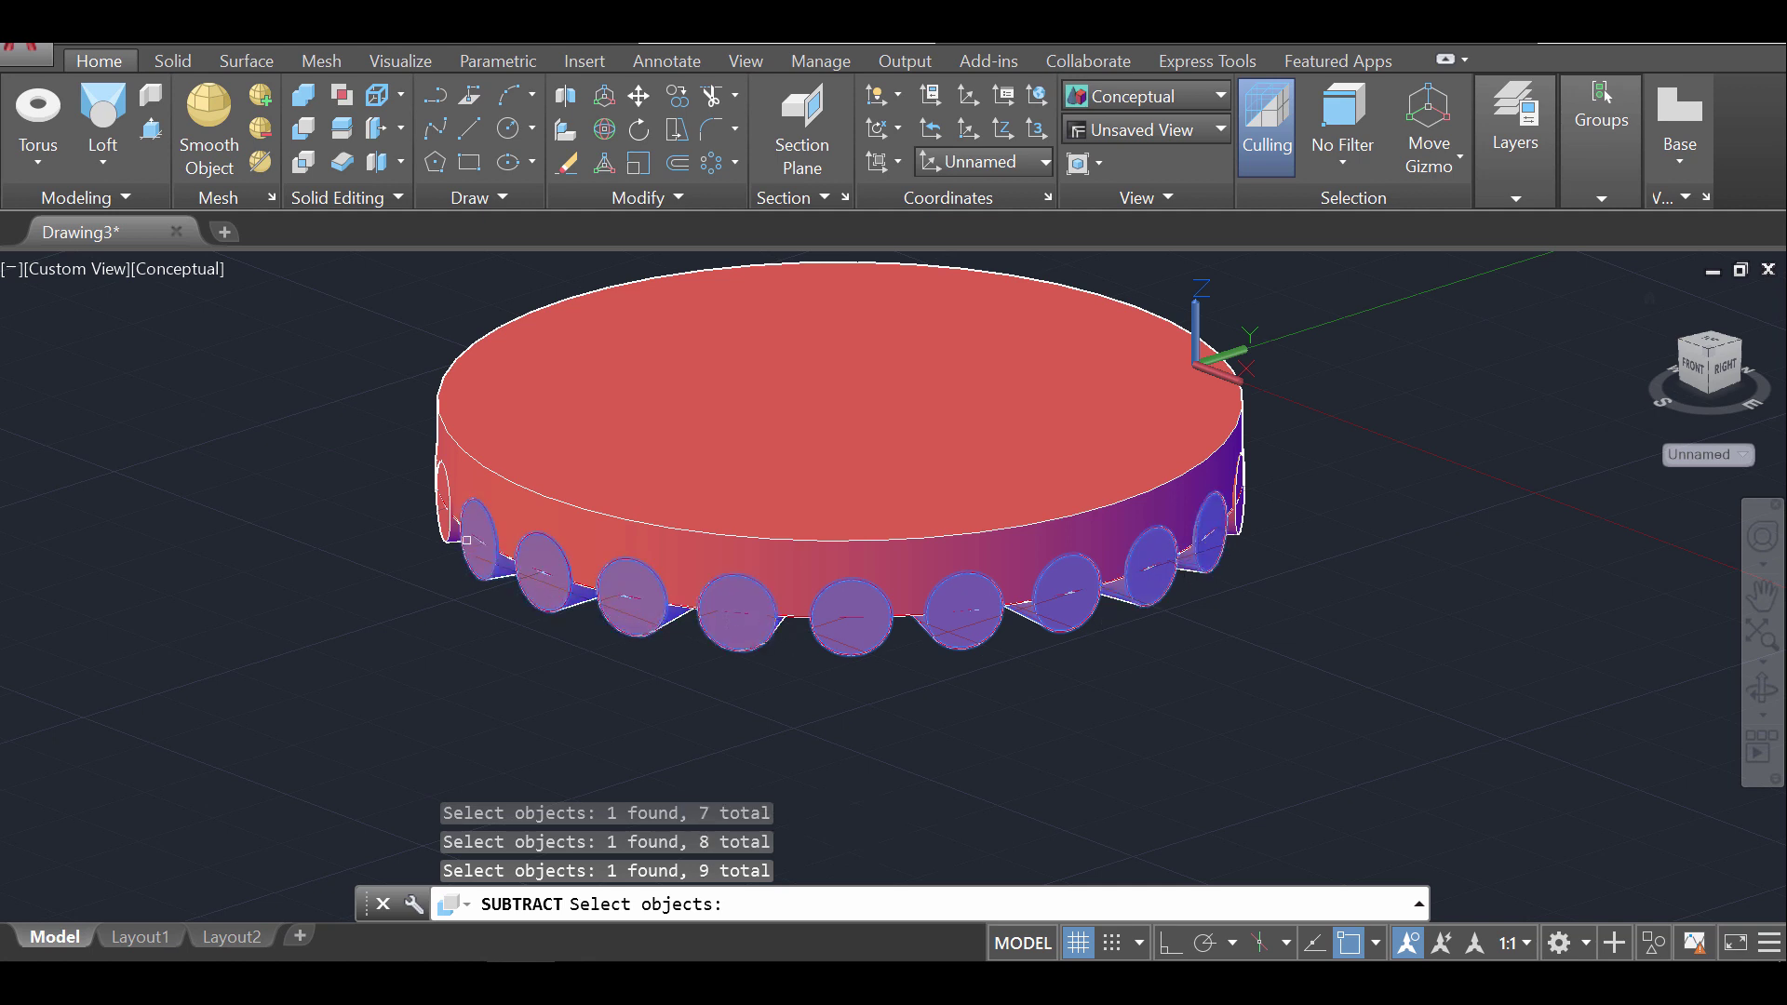
left_click(445, 503)
Add the next seven cylinders around the disc's rim to the set being subtracted
left_click(1763, 688)
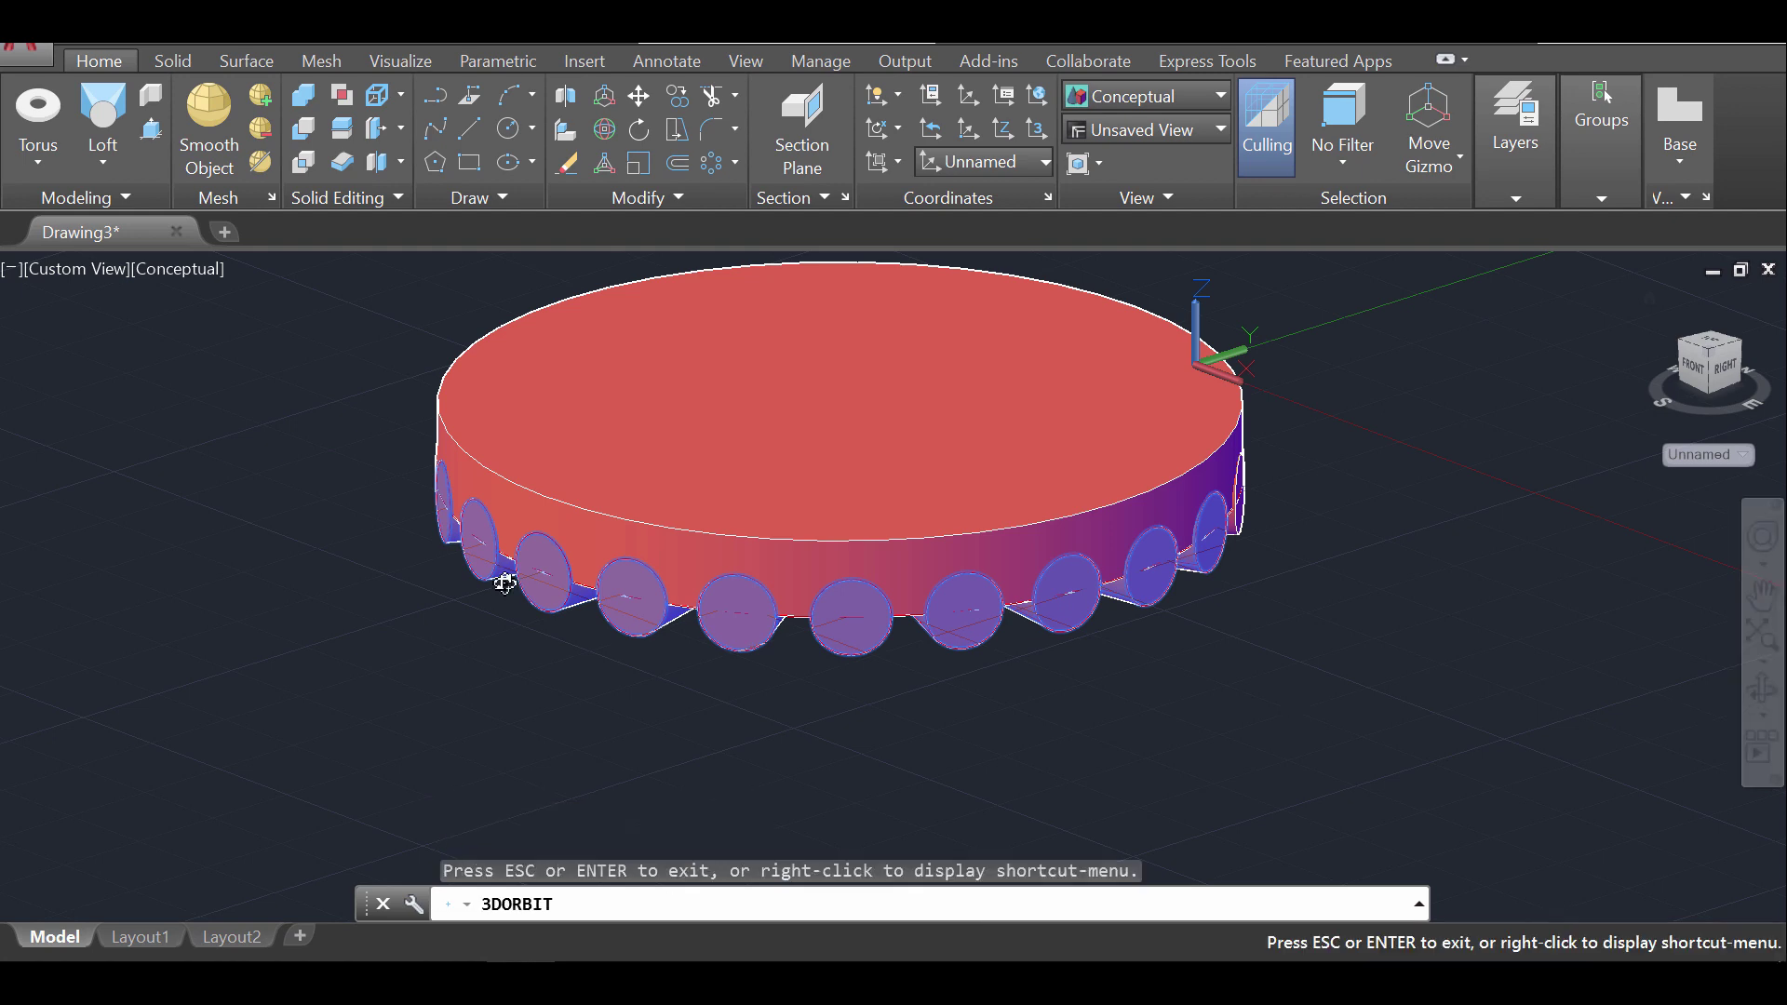
left_click_drag(499, 570, 893, 609)
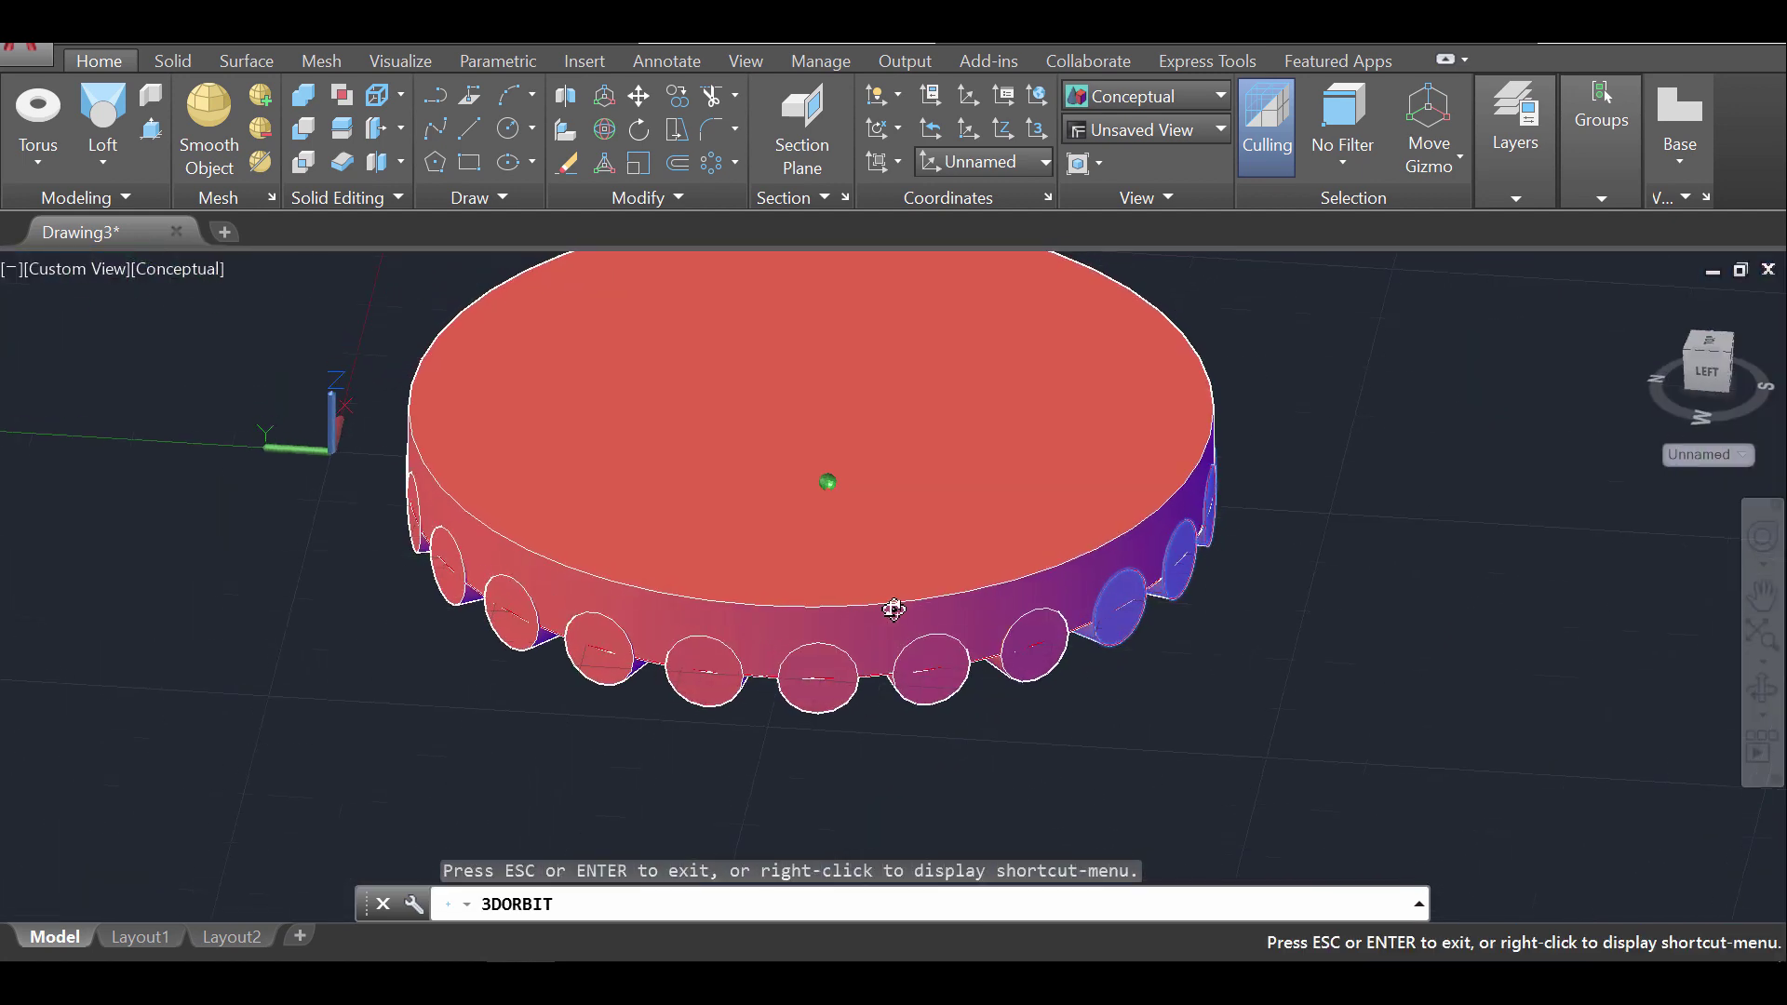
key("Escape")
left_click(1015, 650)
left_click(958, 687)
left_click(787, 700)
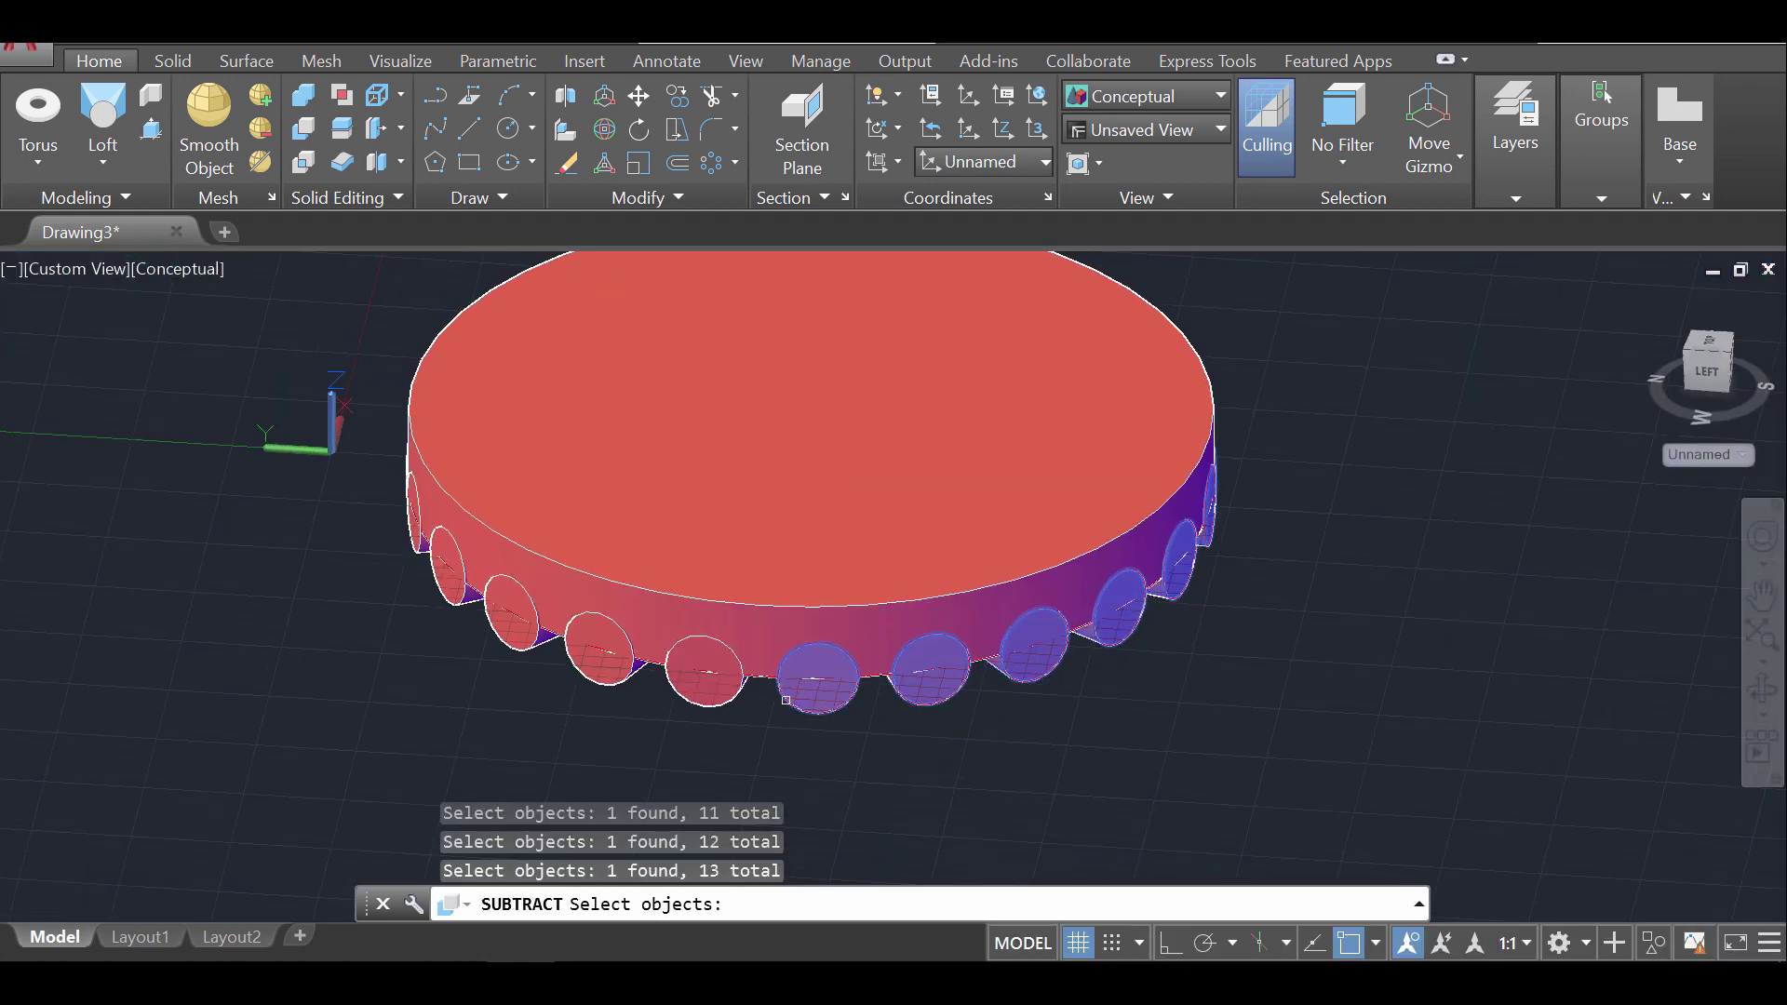
left_click(706, 674)
left_click(601, 652)
left_click(518, 631)
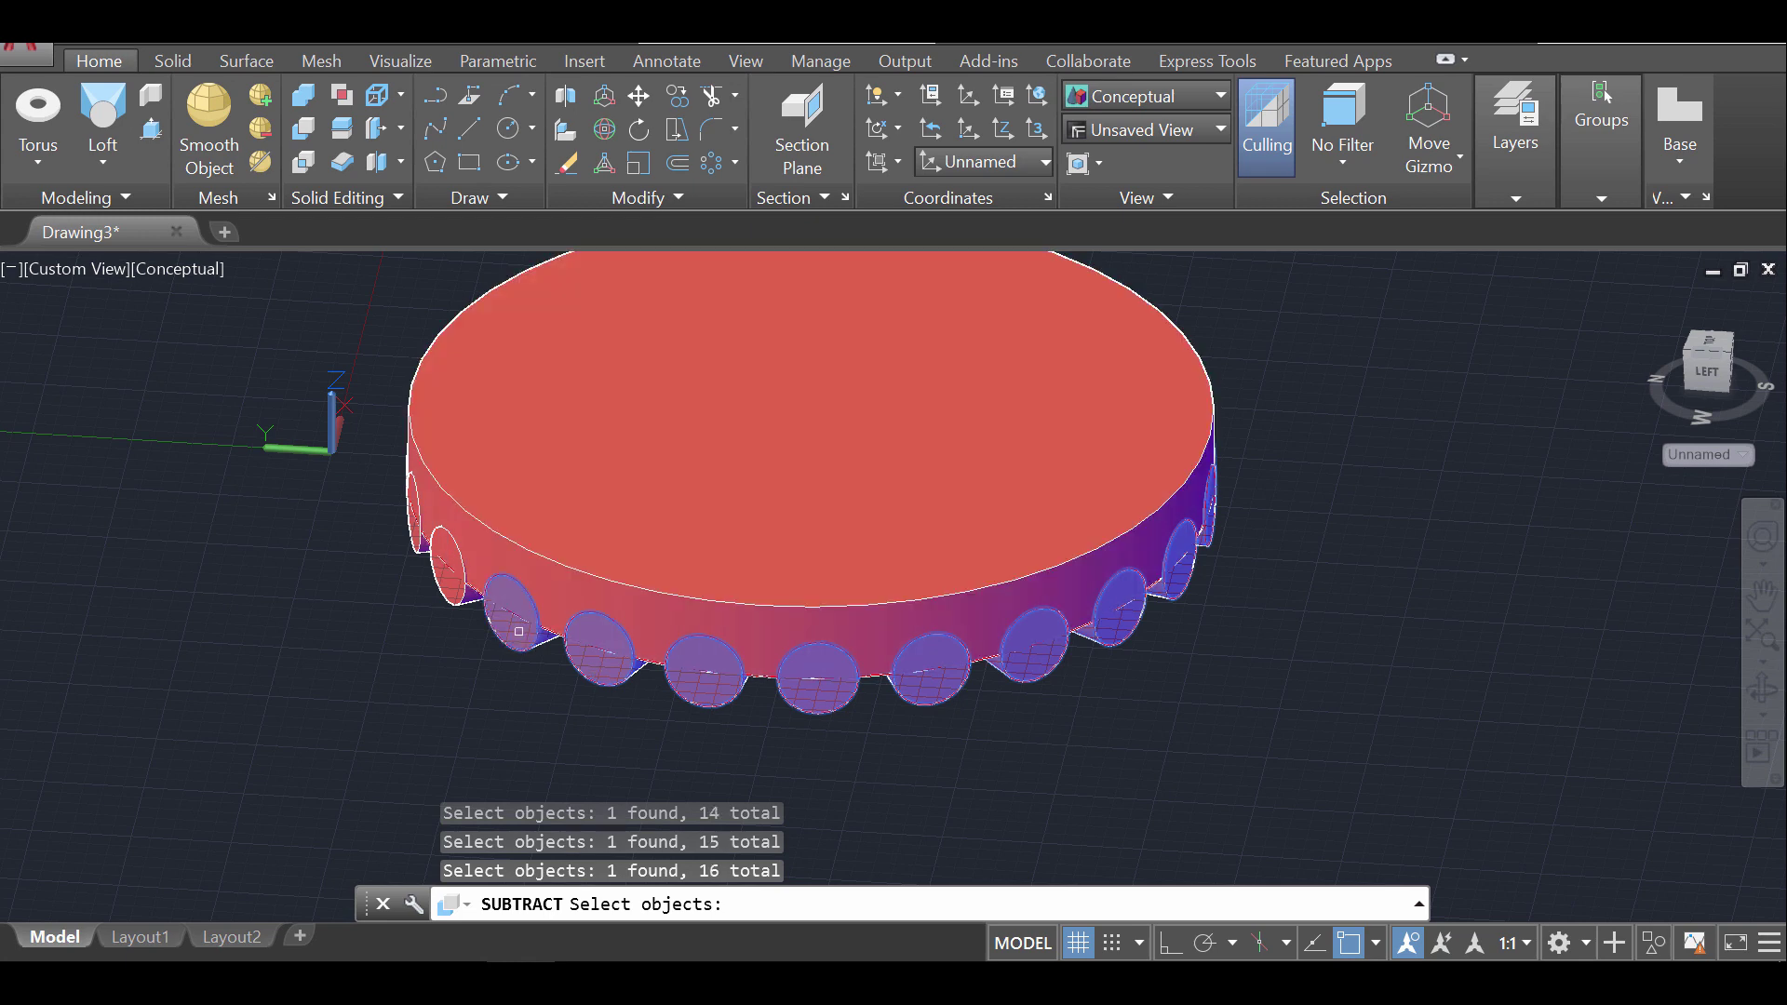
left_click(445, 569)
Add the remaining unselected cylinders around the rim and complete the subtraction from the disc
left_click(1762, 690)
left_click_drag(830, 503, 958, 507)
key("Escape")
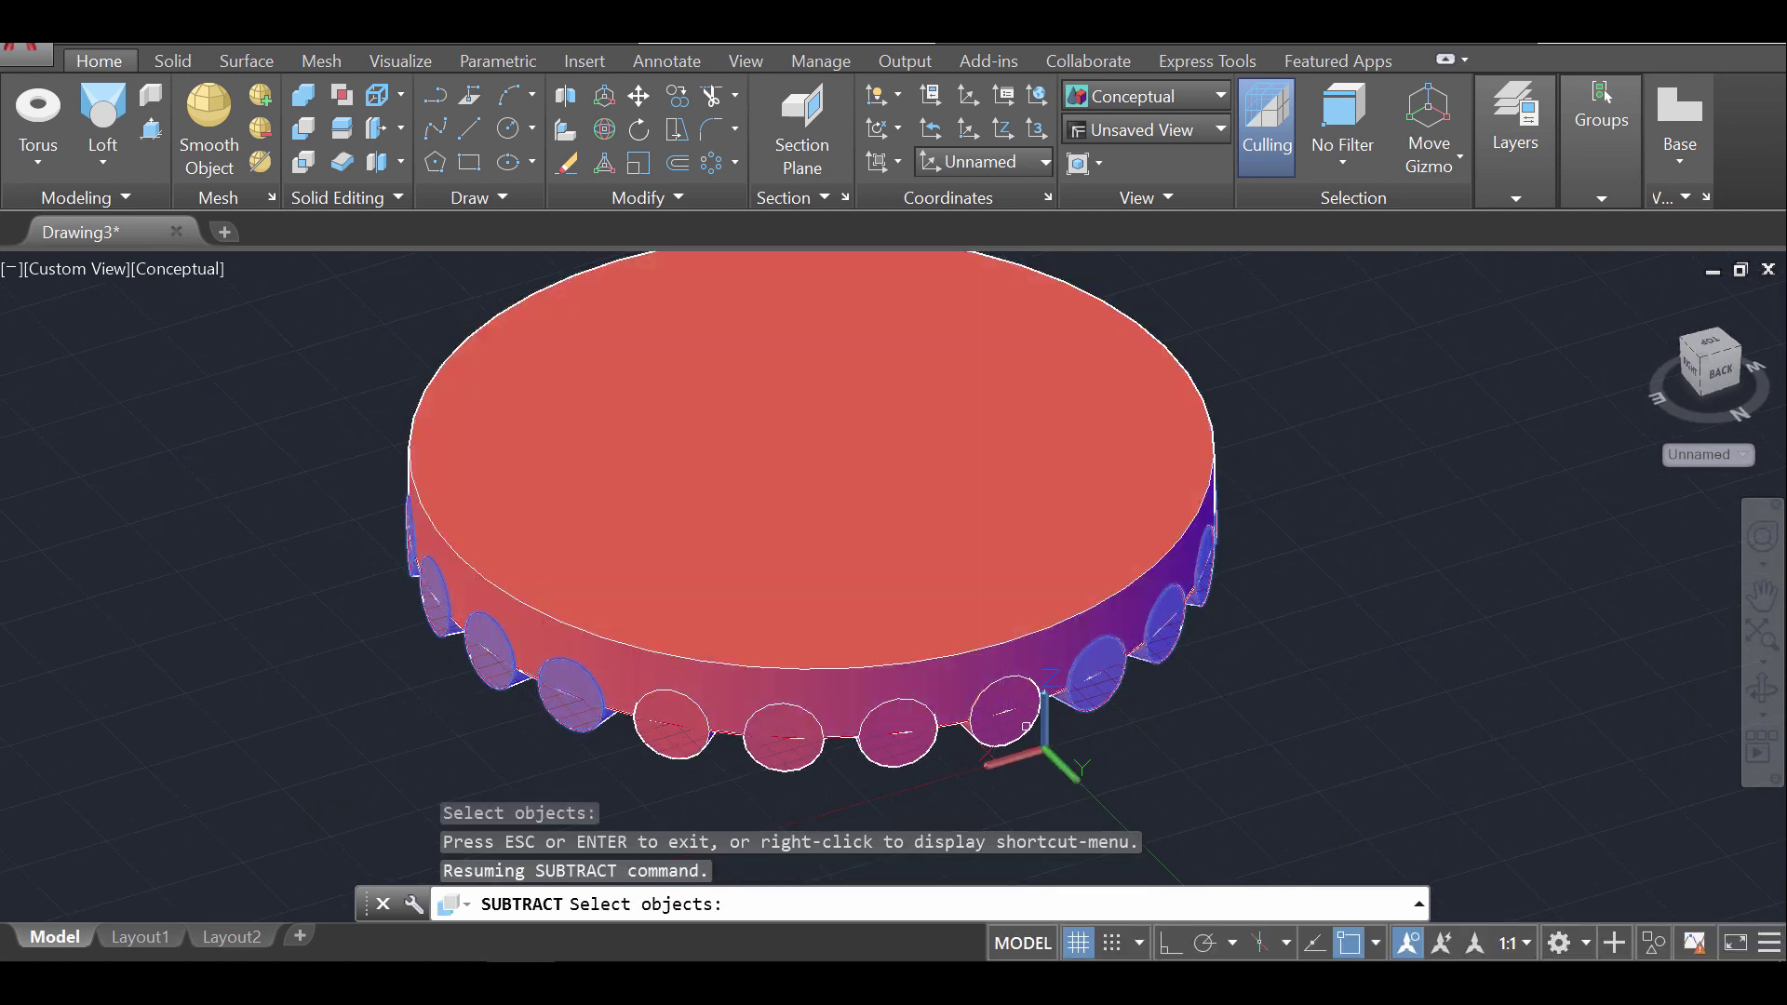
left_click(1026, 727)
left_click(885, 752)
left_click(784, 740)
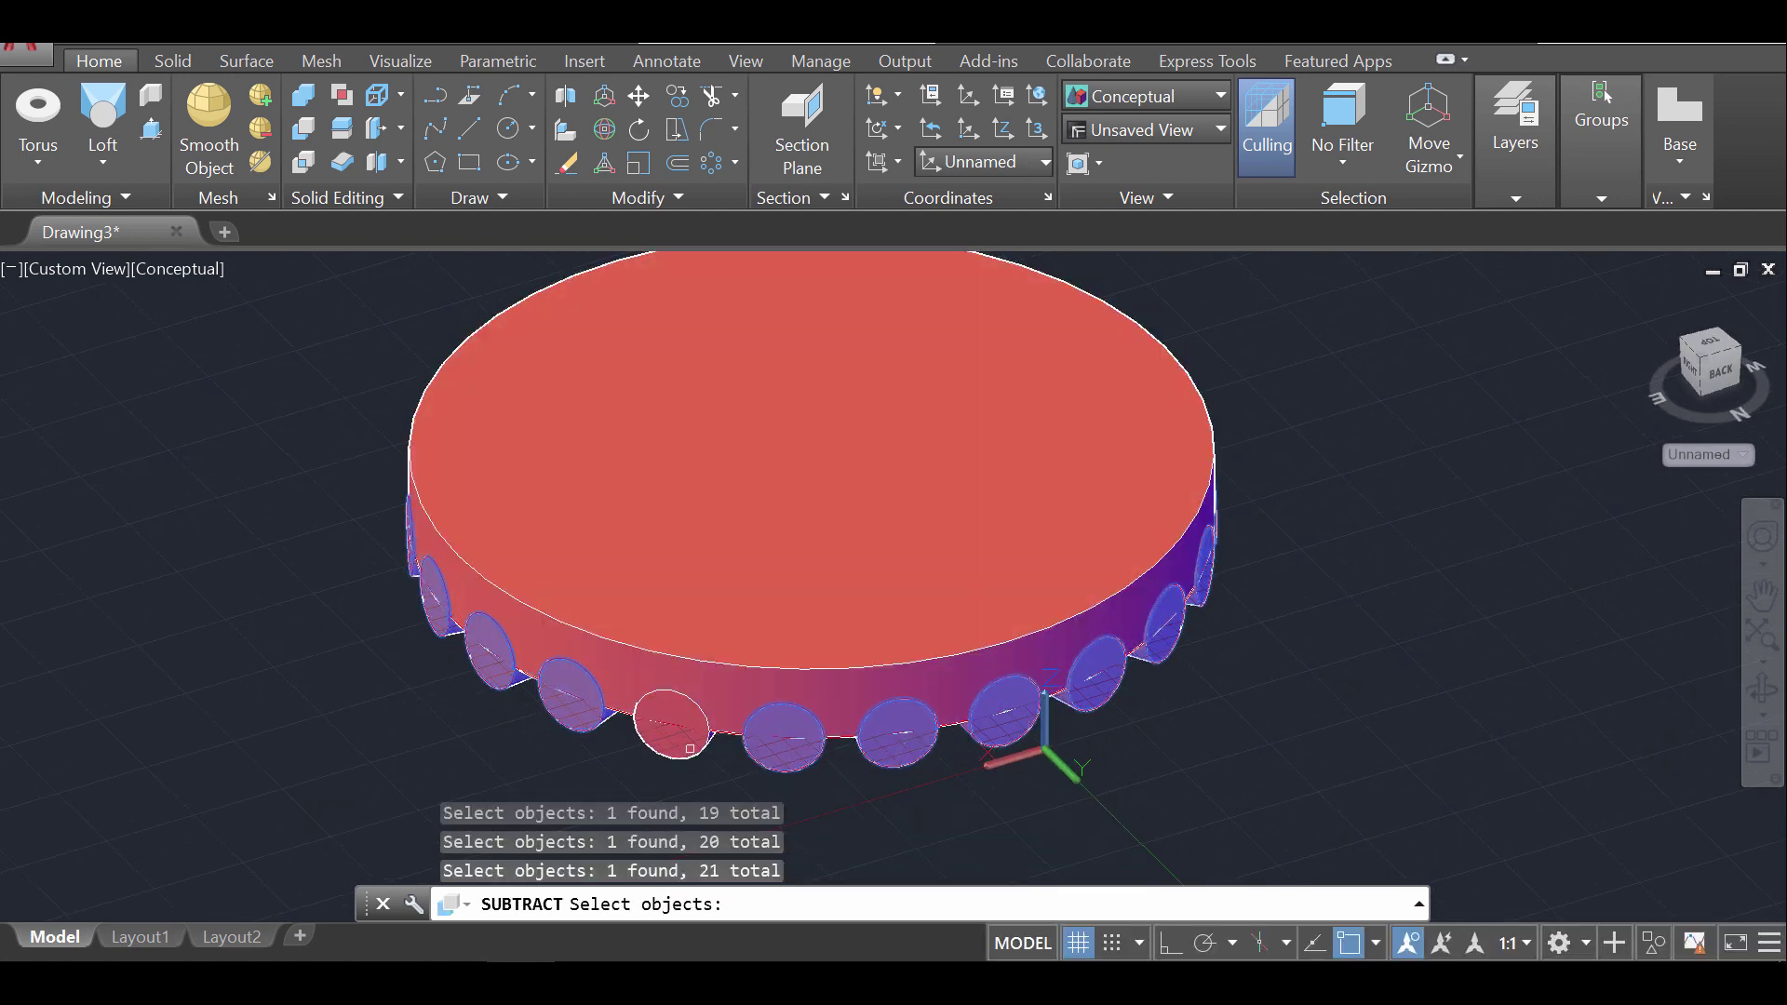
left_click(690, 748)
key("Return")
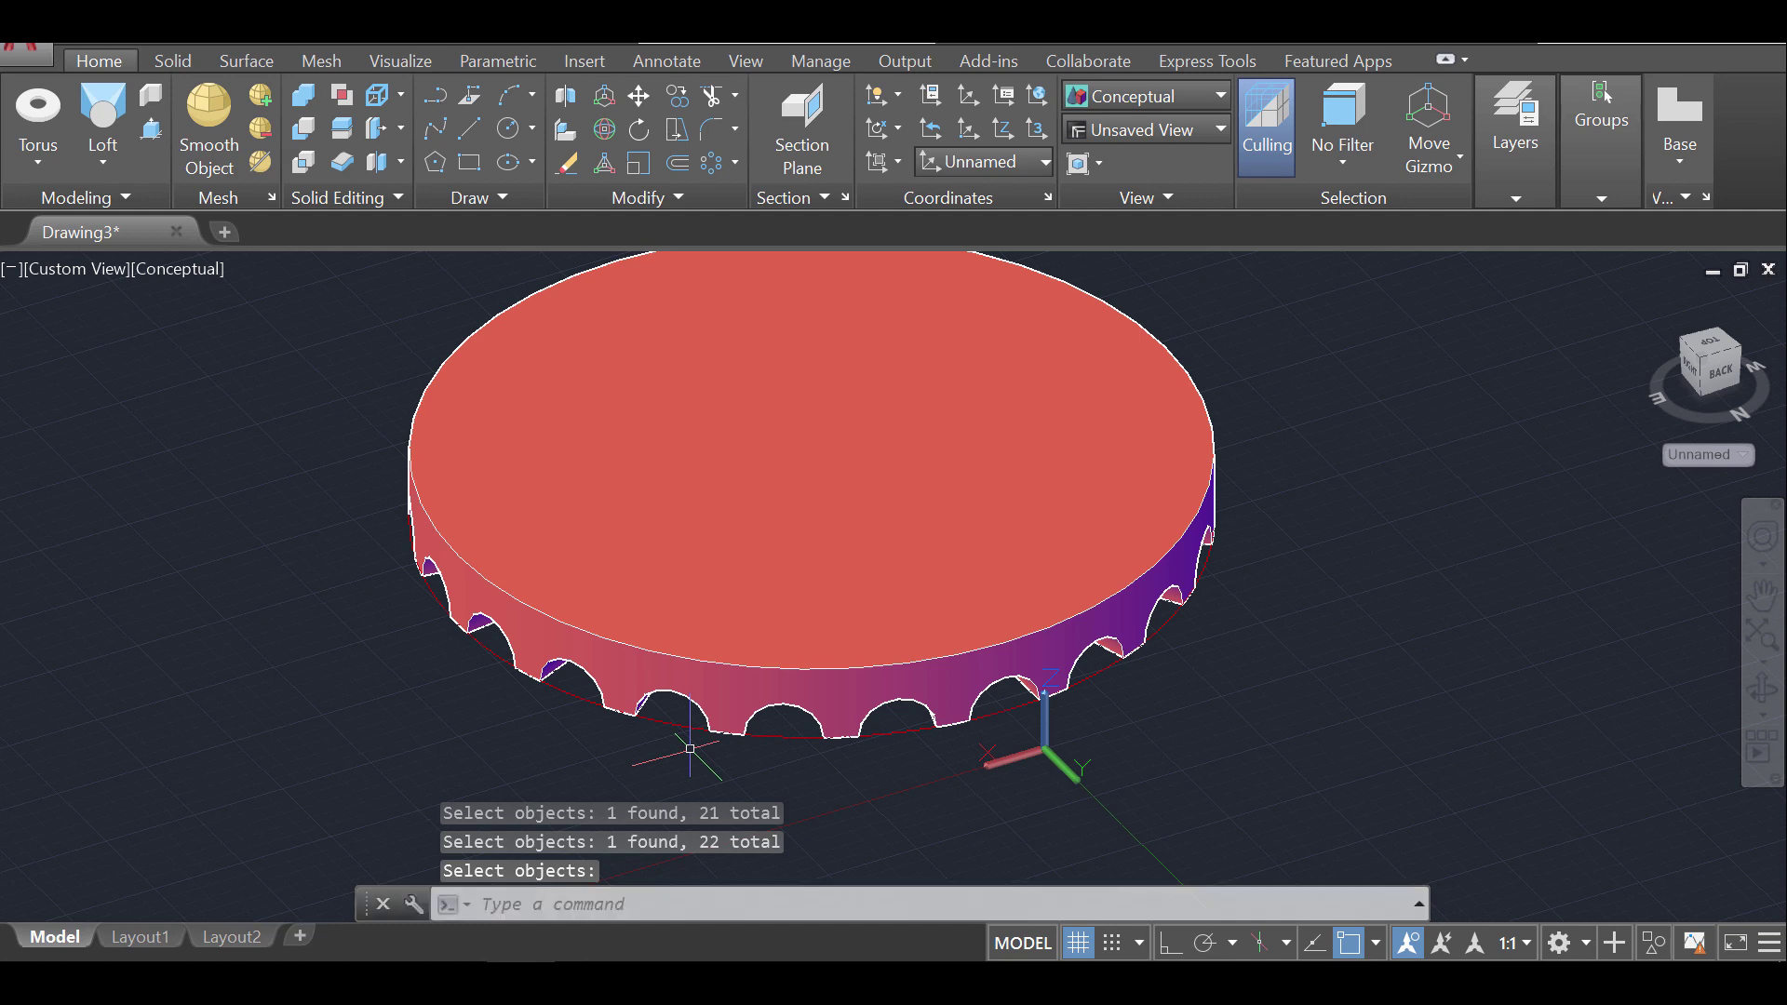
Create a new layer named Column top and set its colour to blue
left_click(1763, 689)
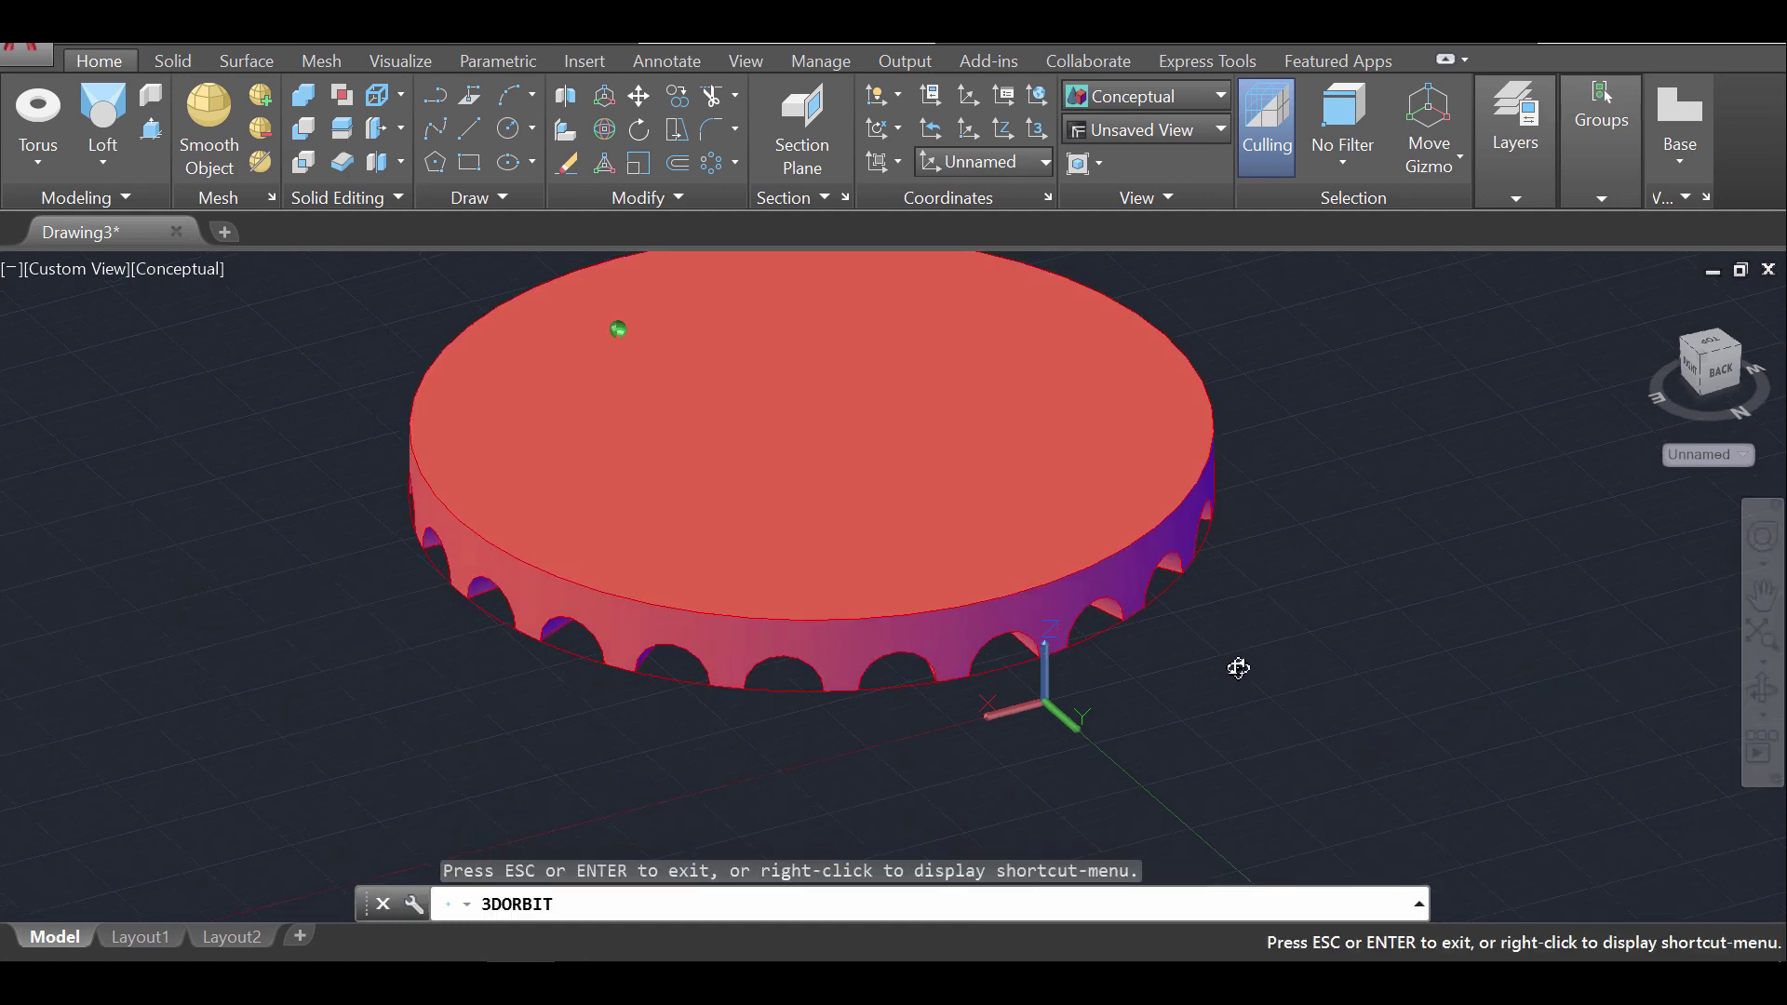
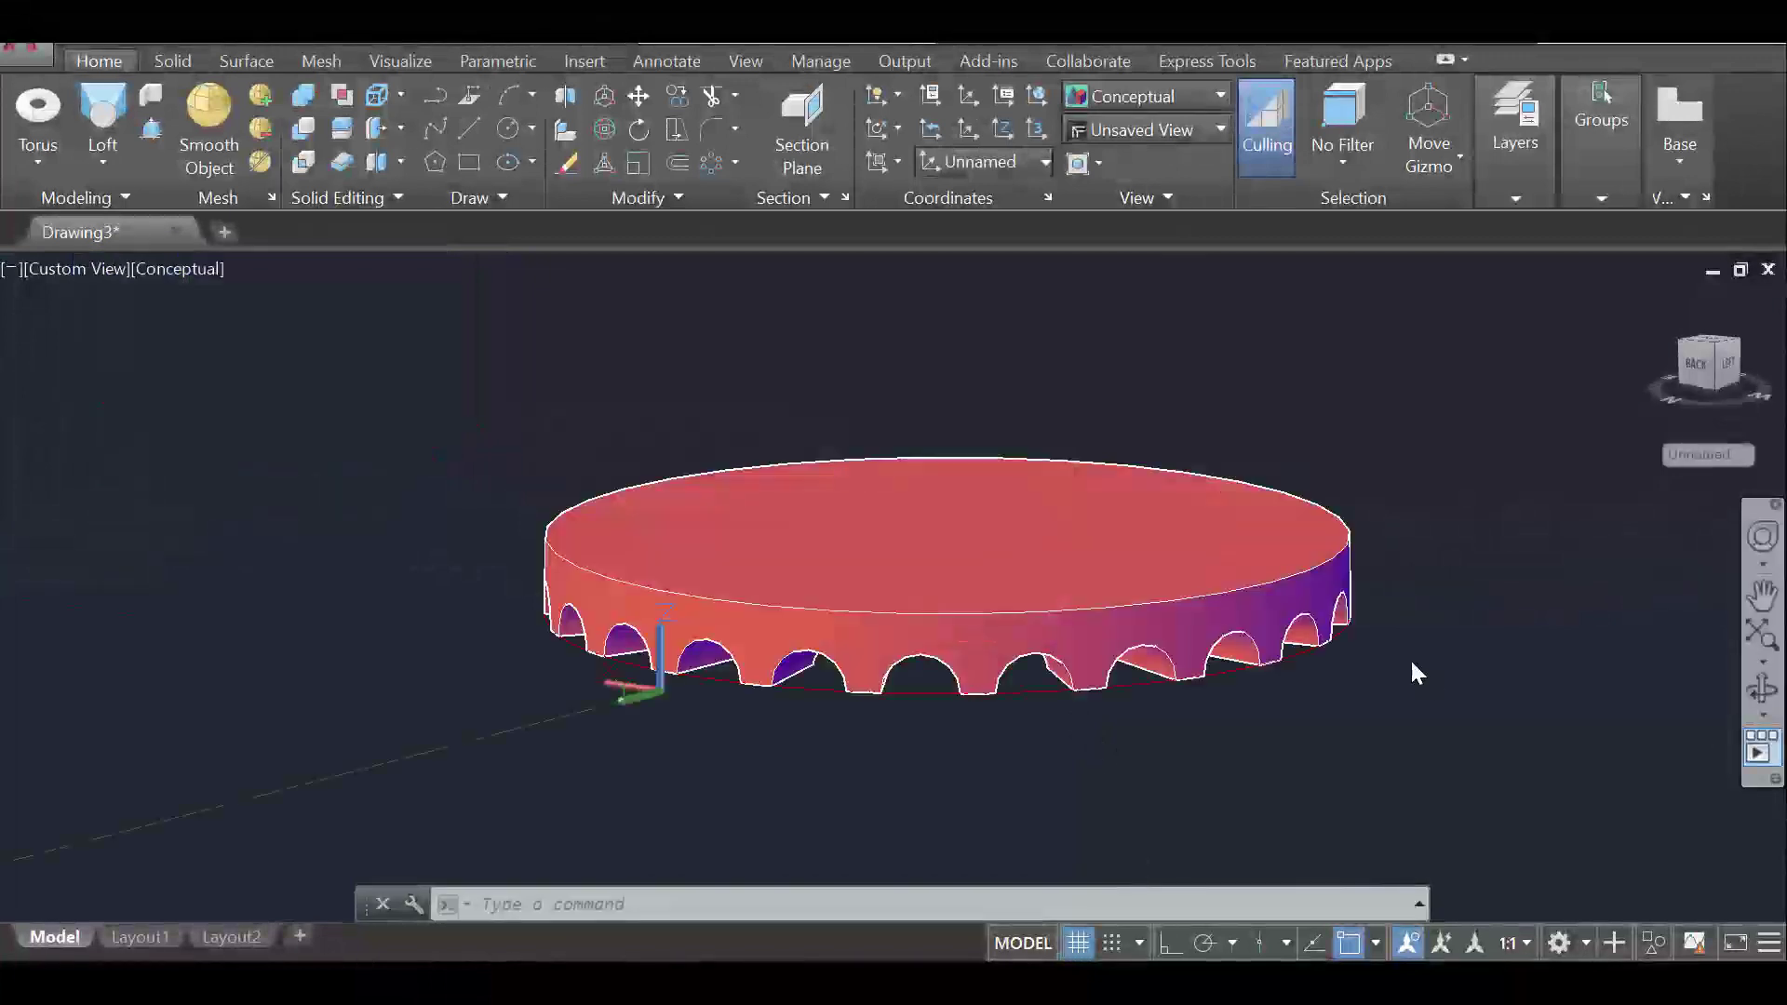
left_click(1517, 126)
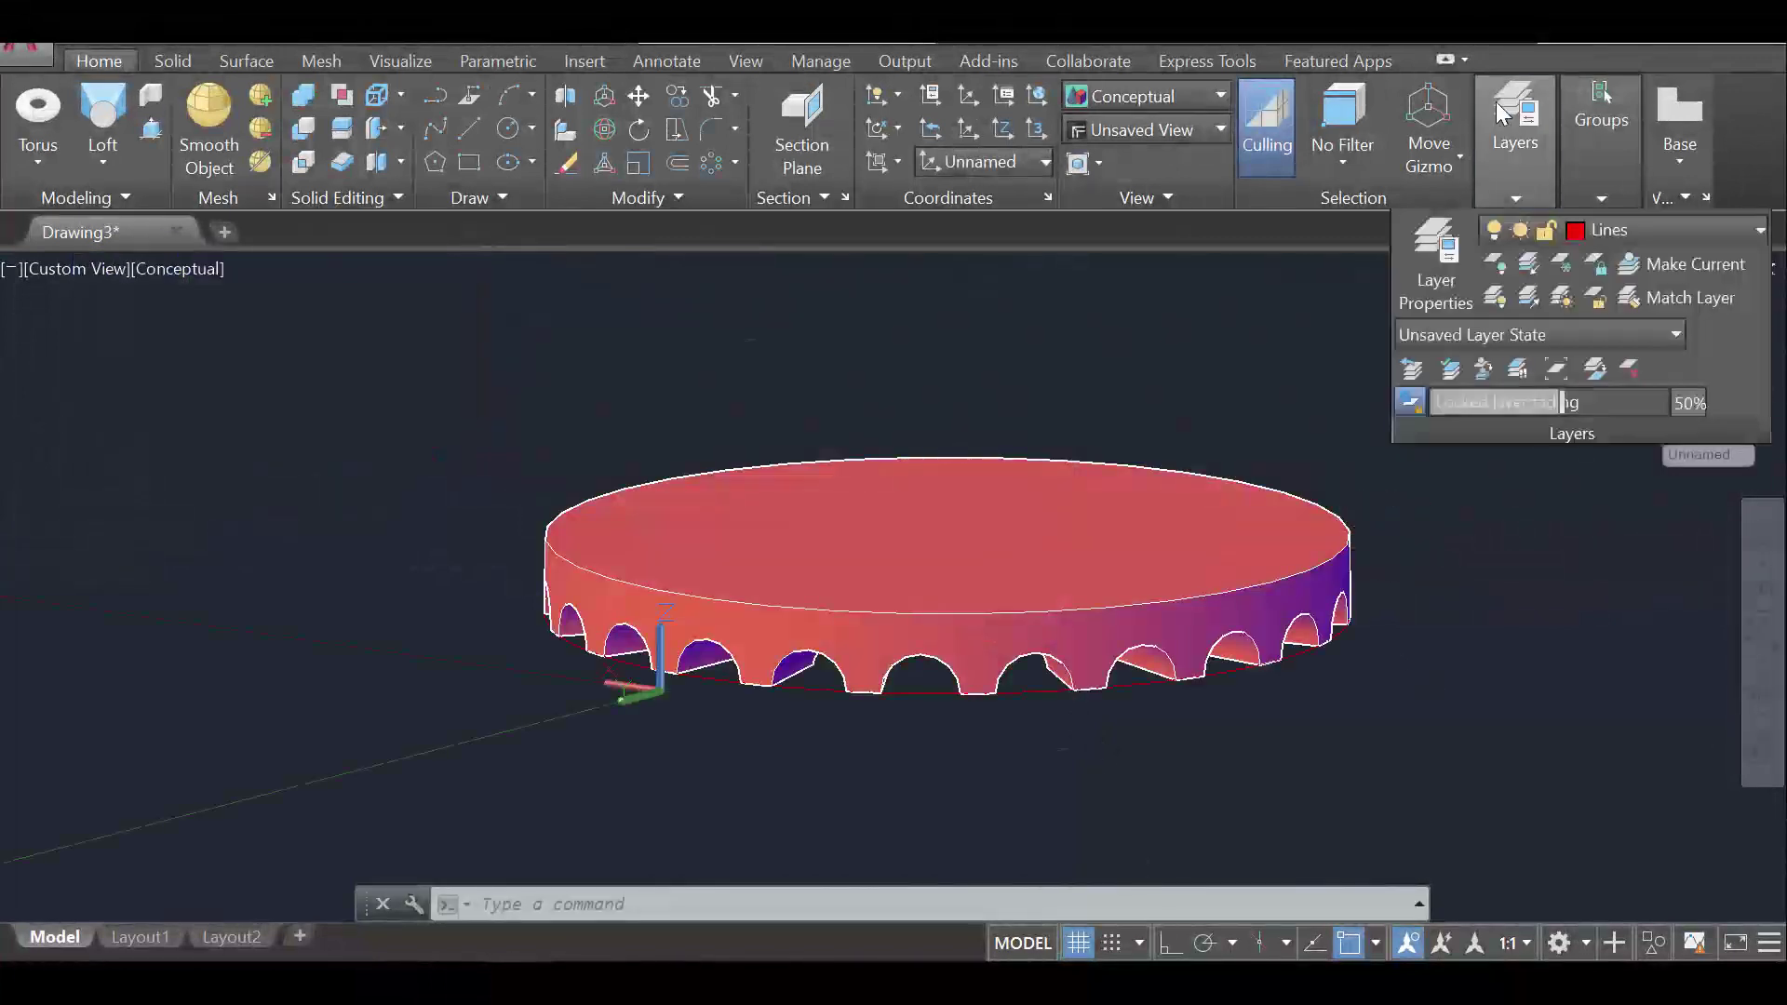
left_click(1436, 263)
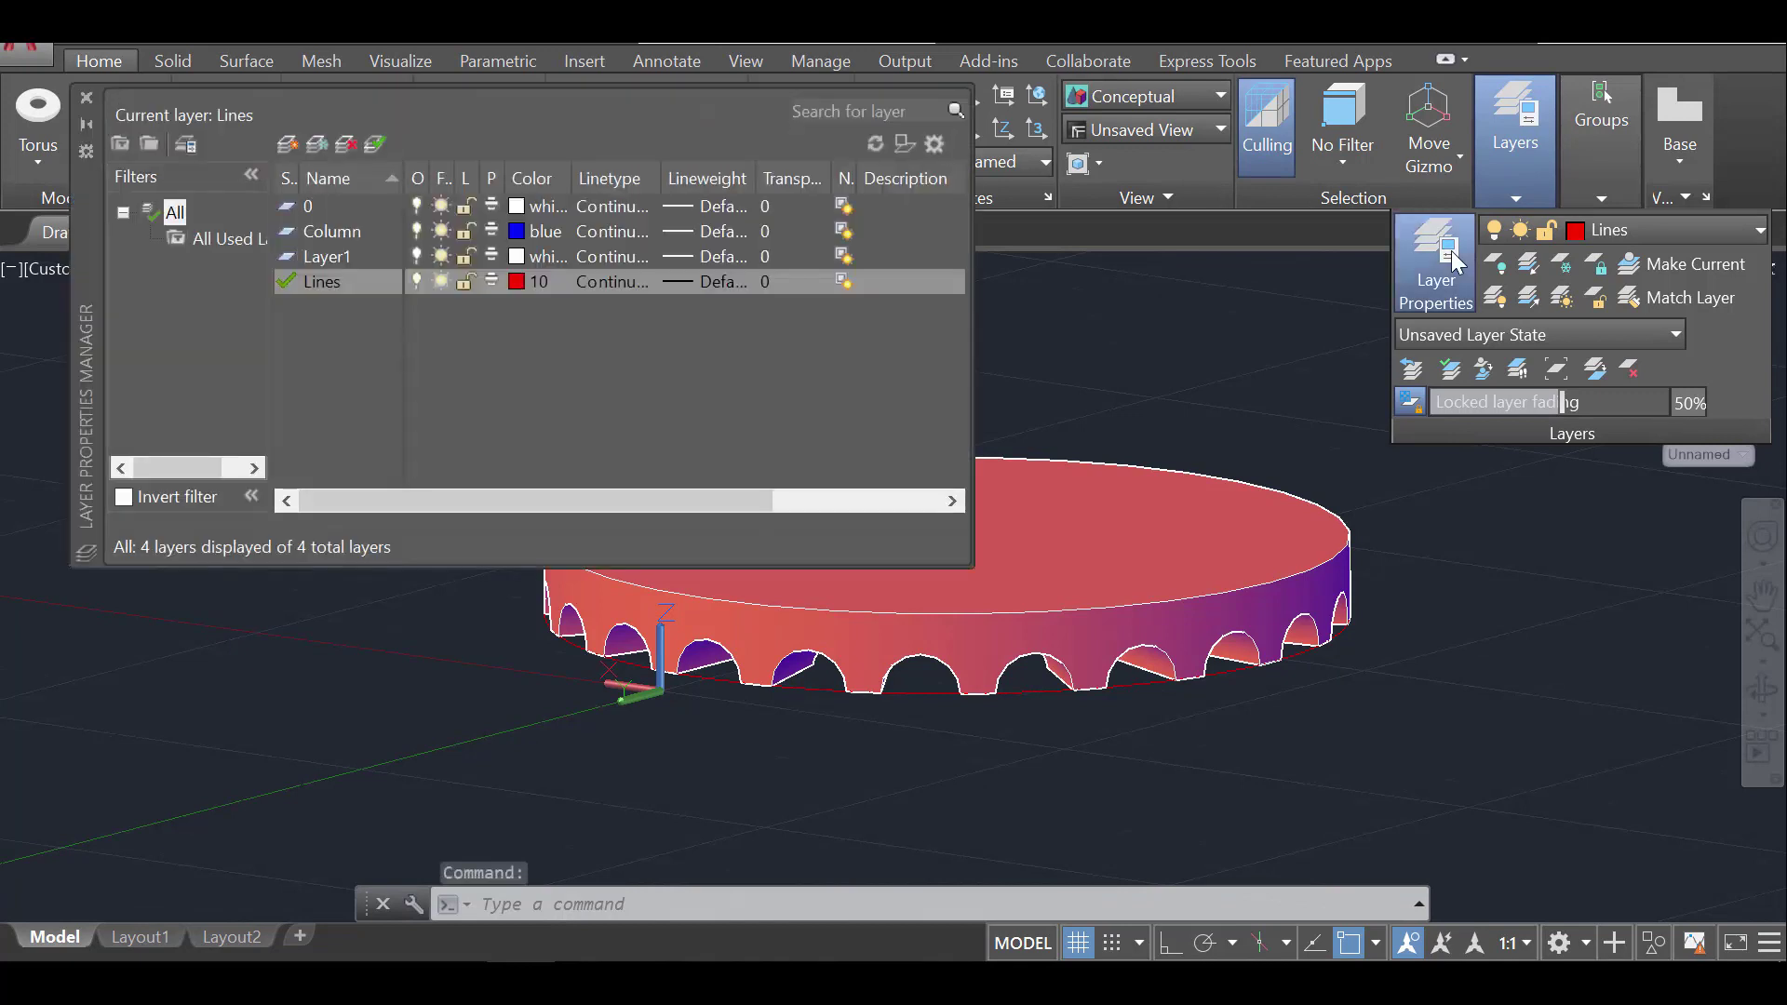
left_click(289, 144)
type("C")
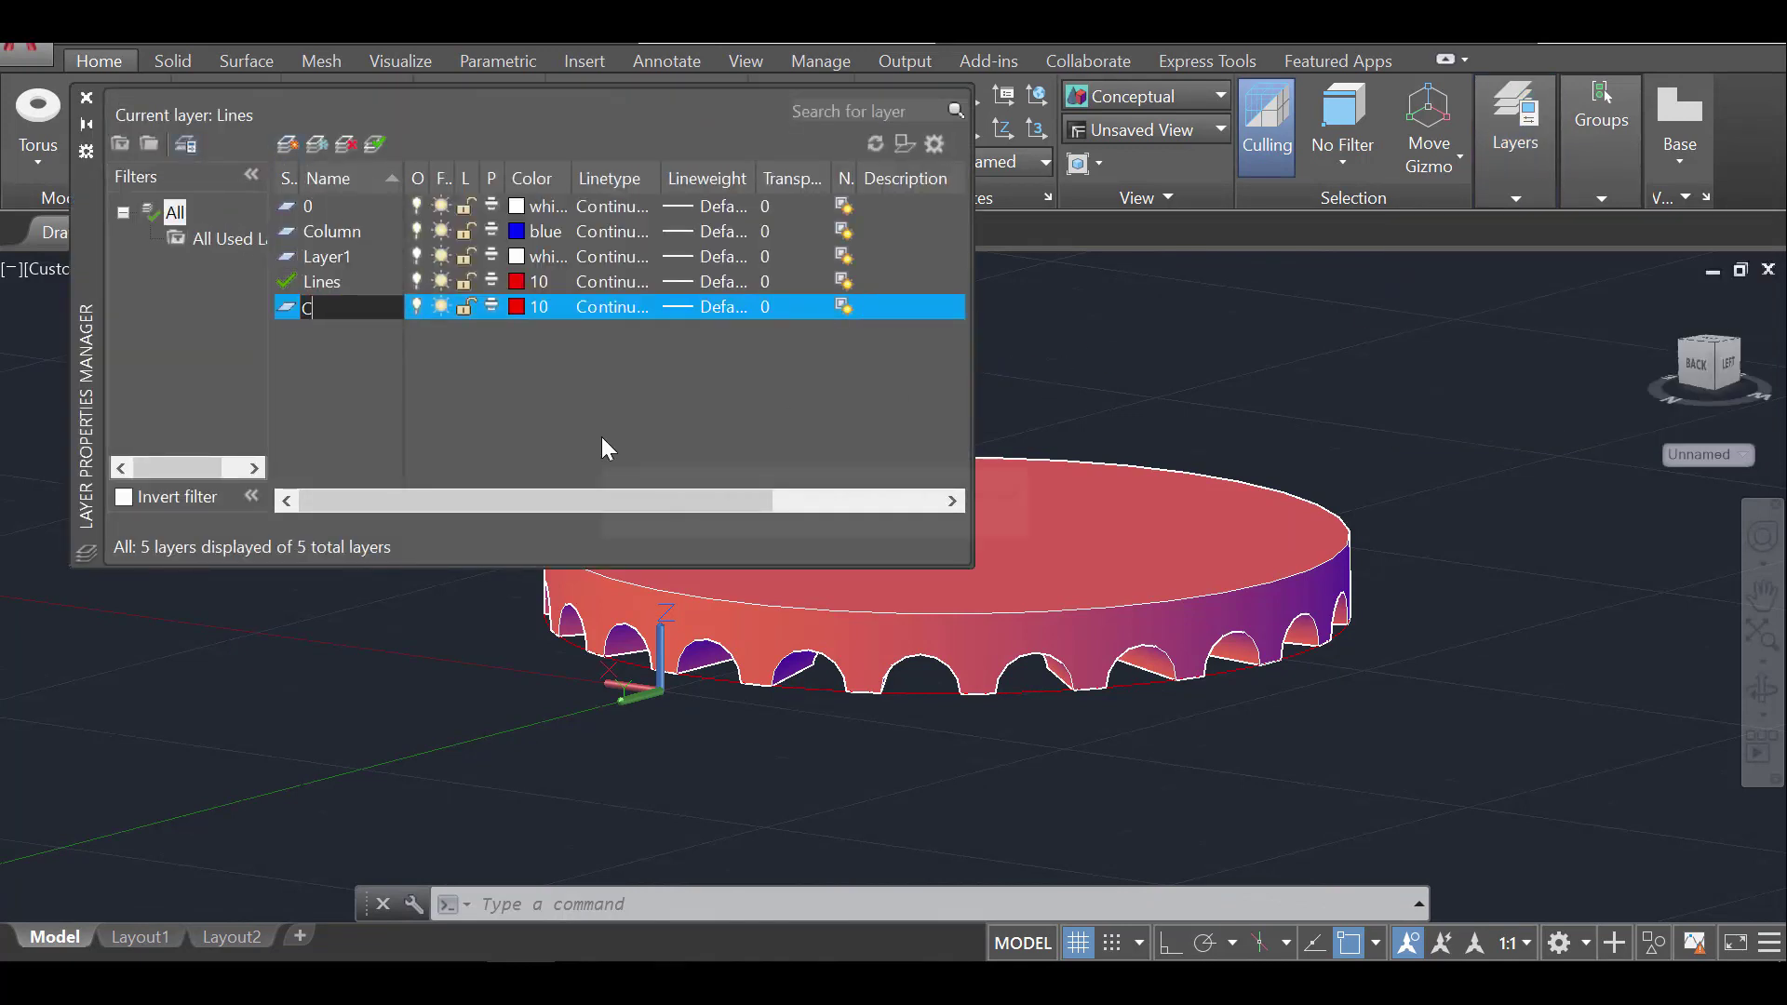
type("olumn ")
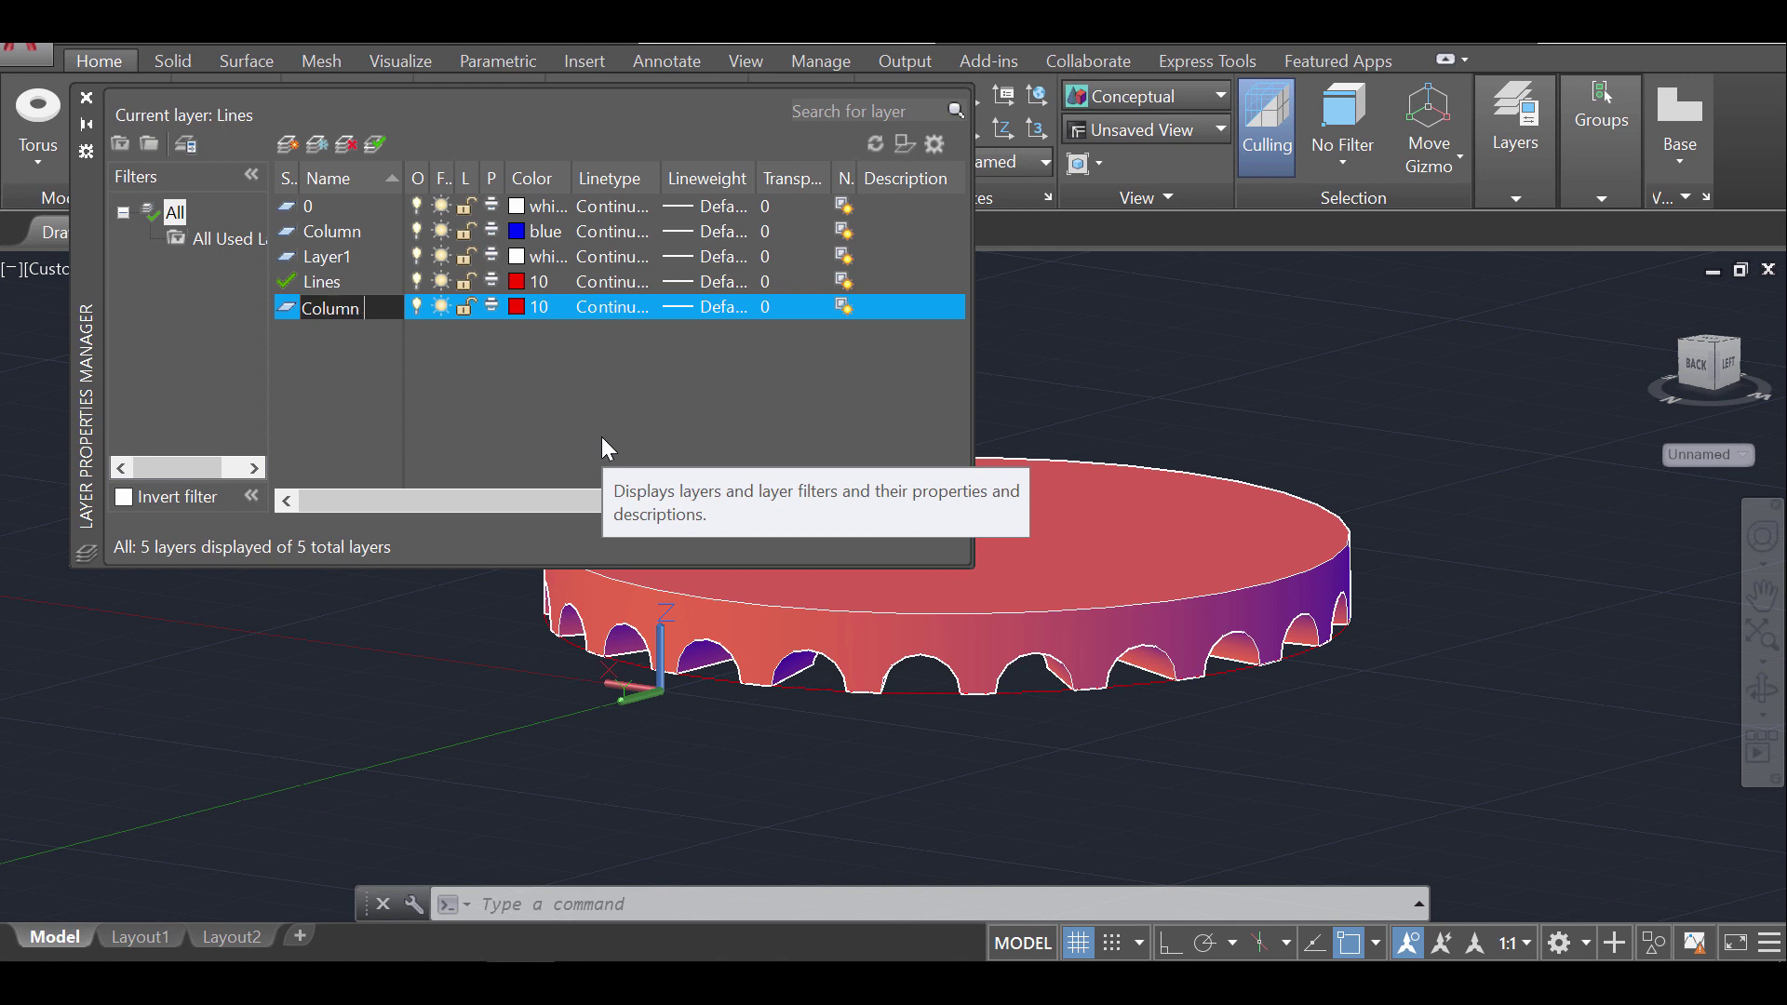
type("top")
key("Return")
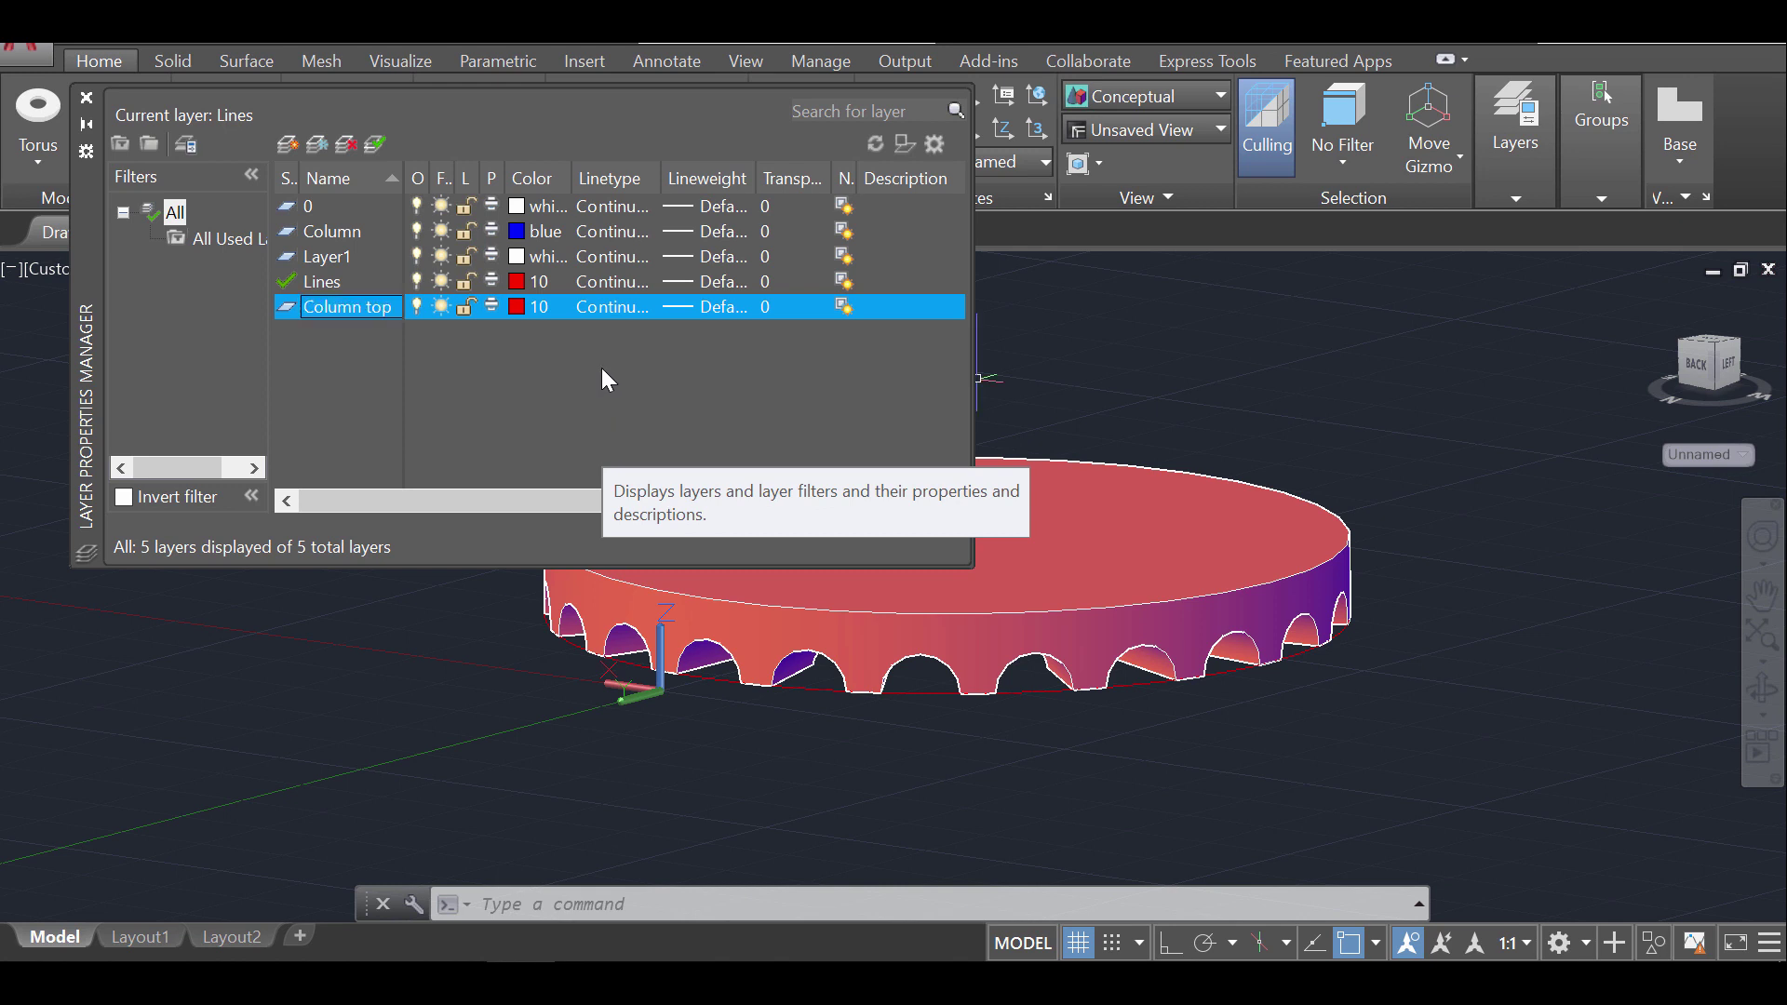
left_click(518, 307)
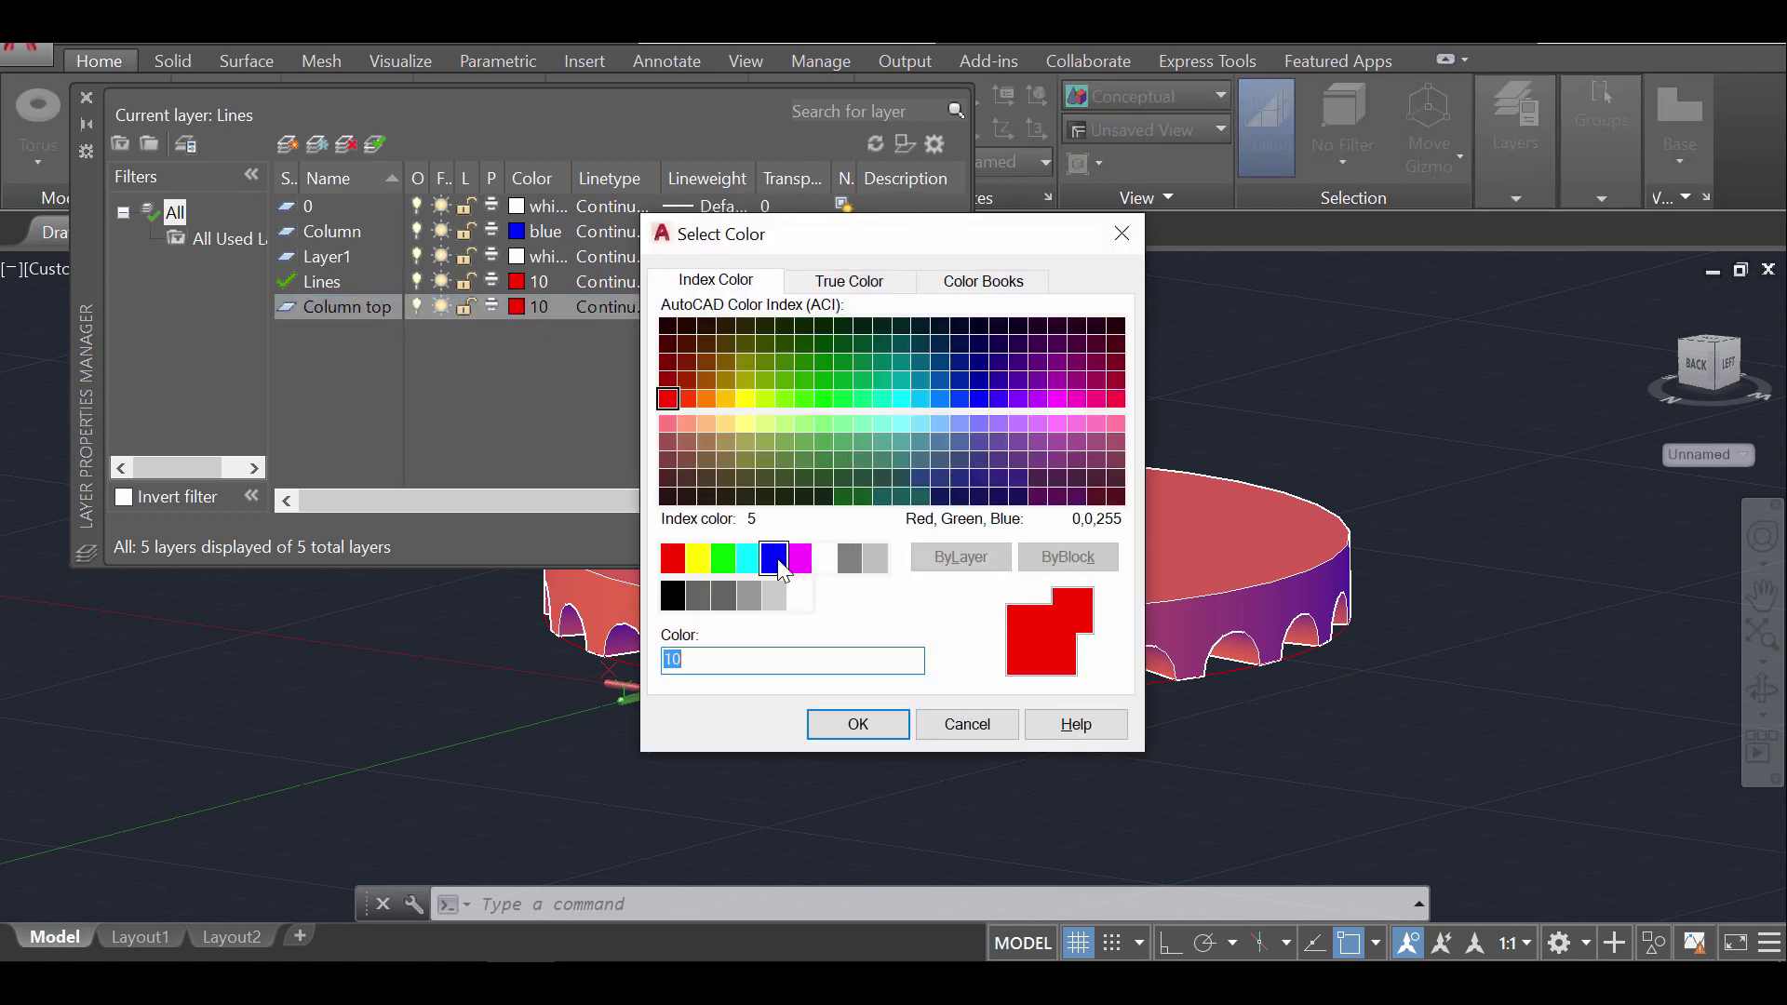
left_click(780, 569)
left_click(865, 730)
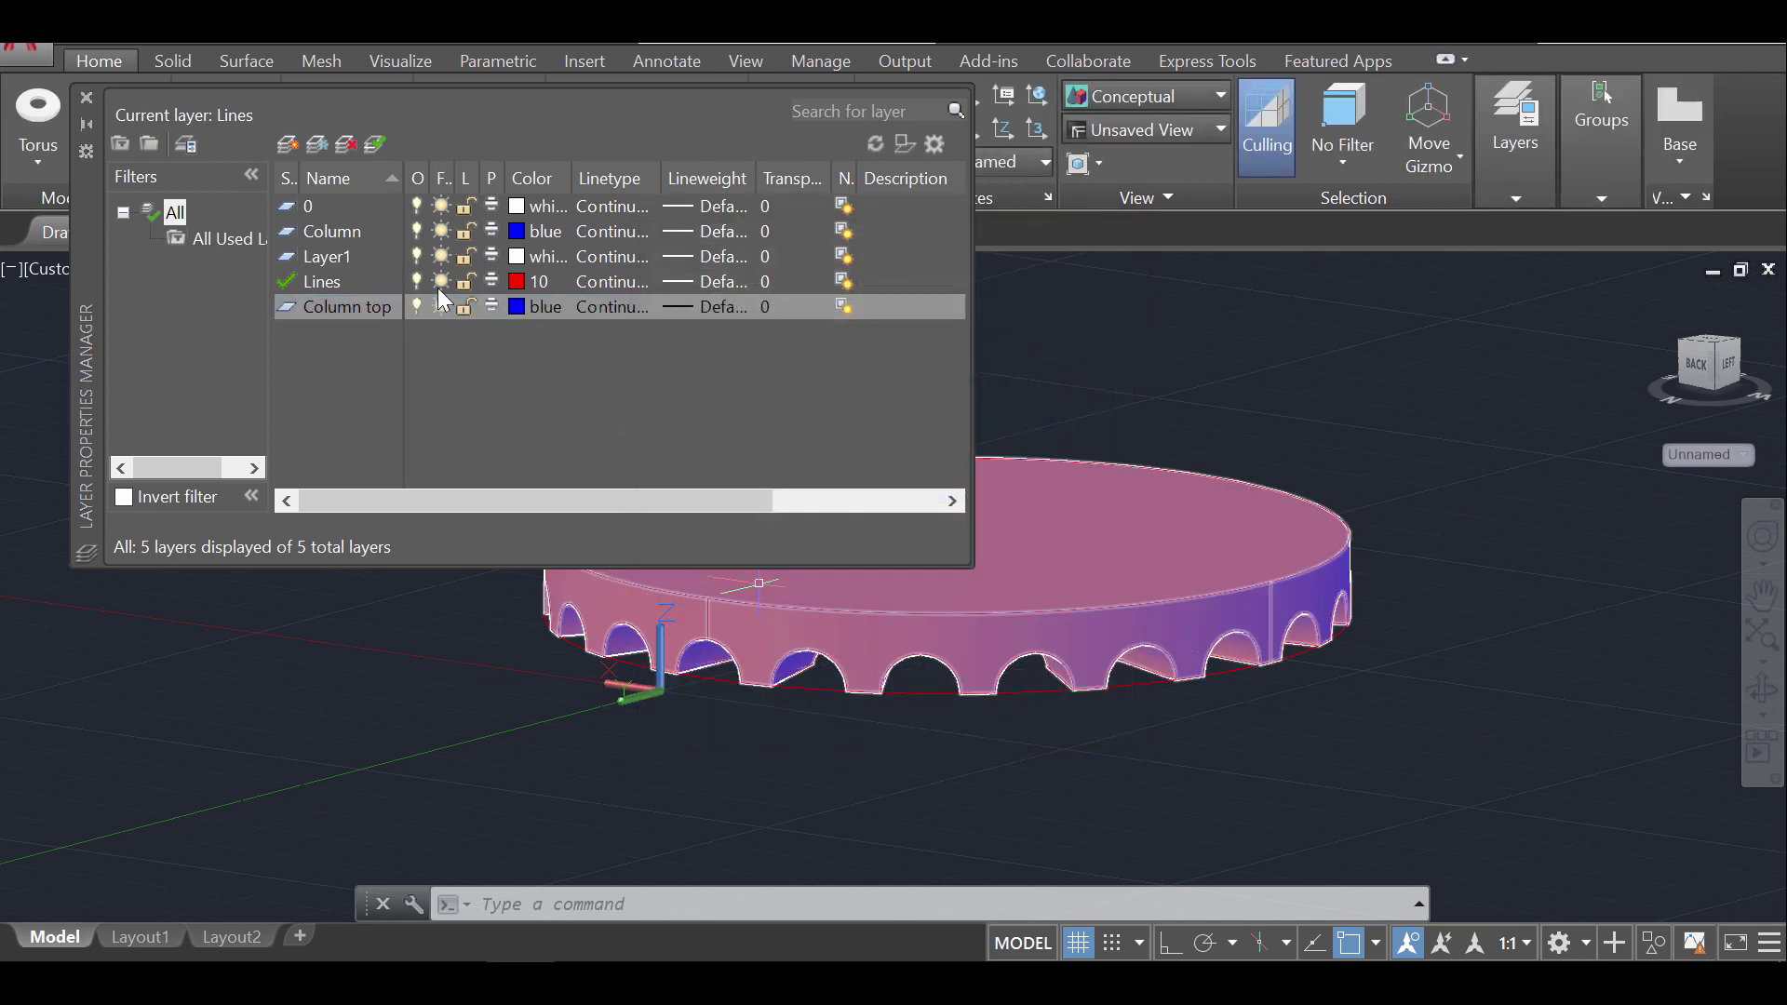
left_click(86, 97)
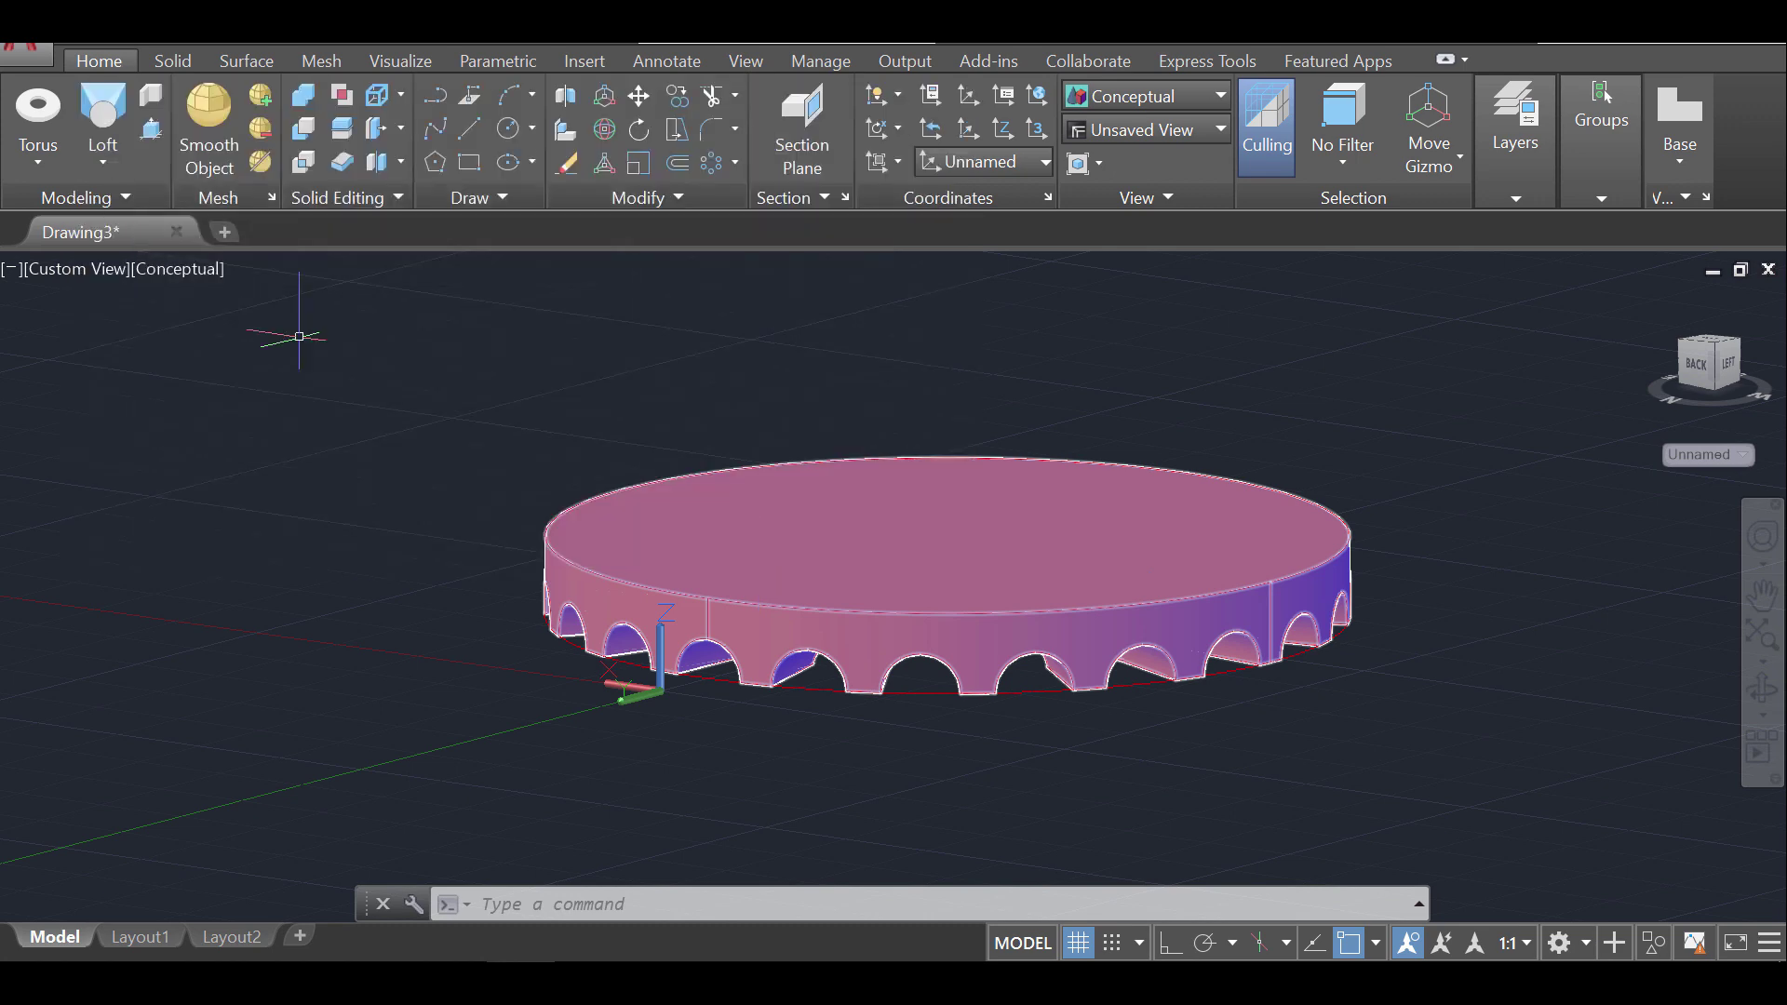
Assign the grooved disc and the circle at its base to the Column top layer
left_click(1415, 732)
left_click(553, 338)
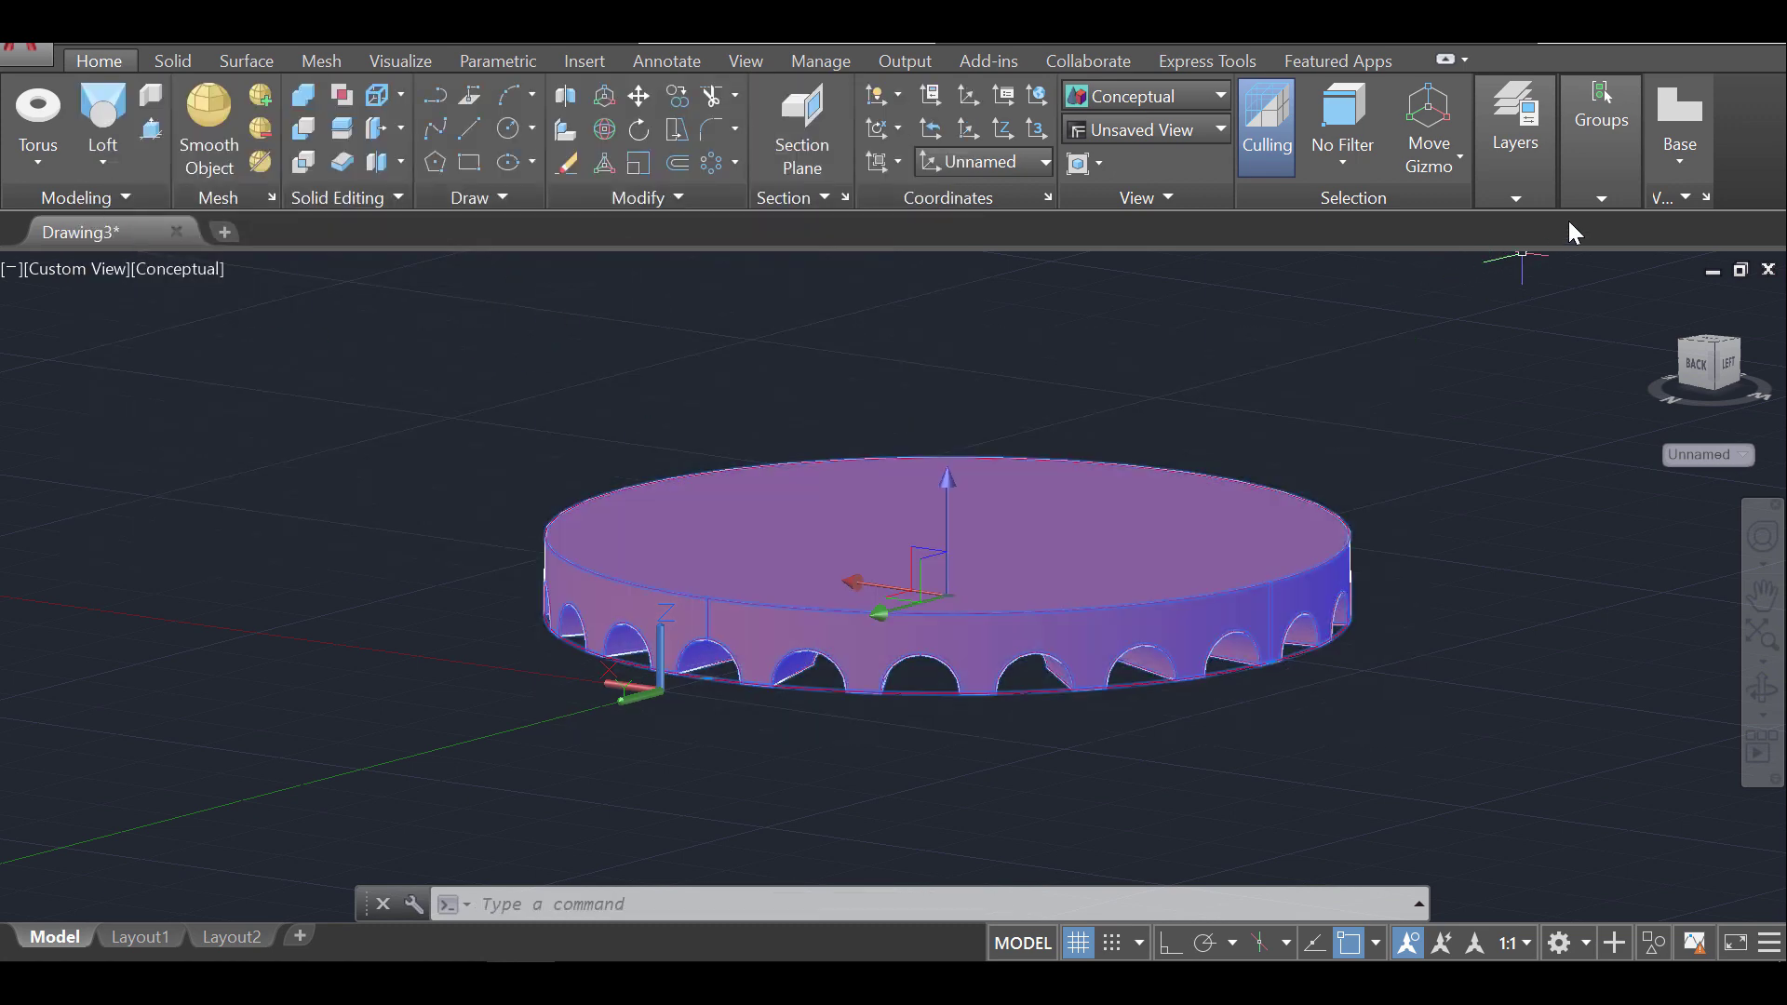
left_click(1517, 195)
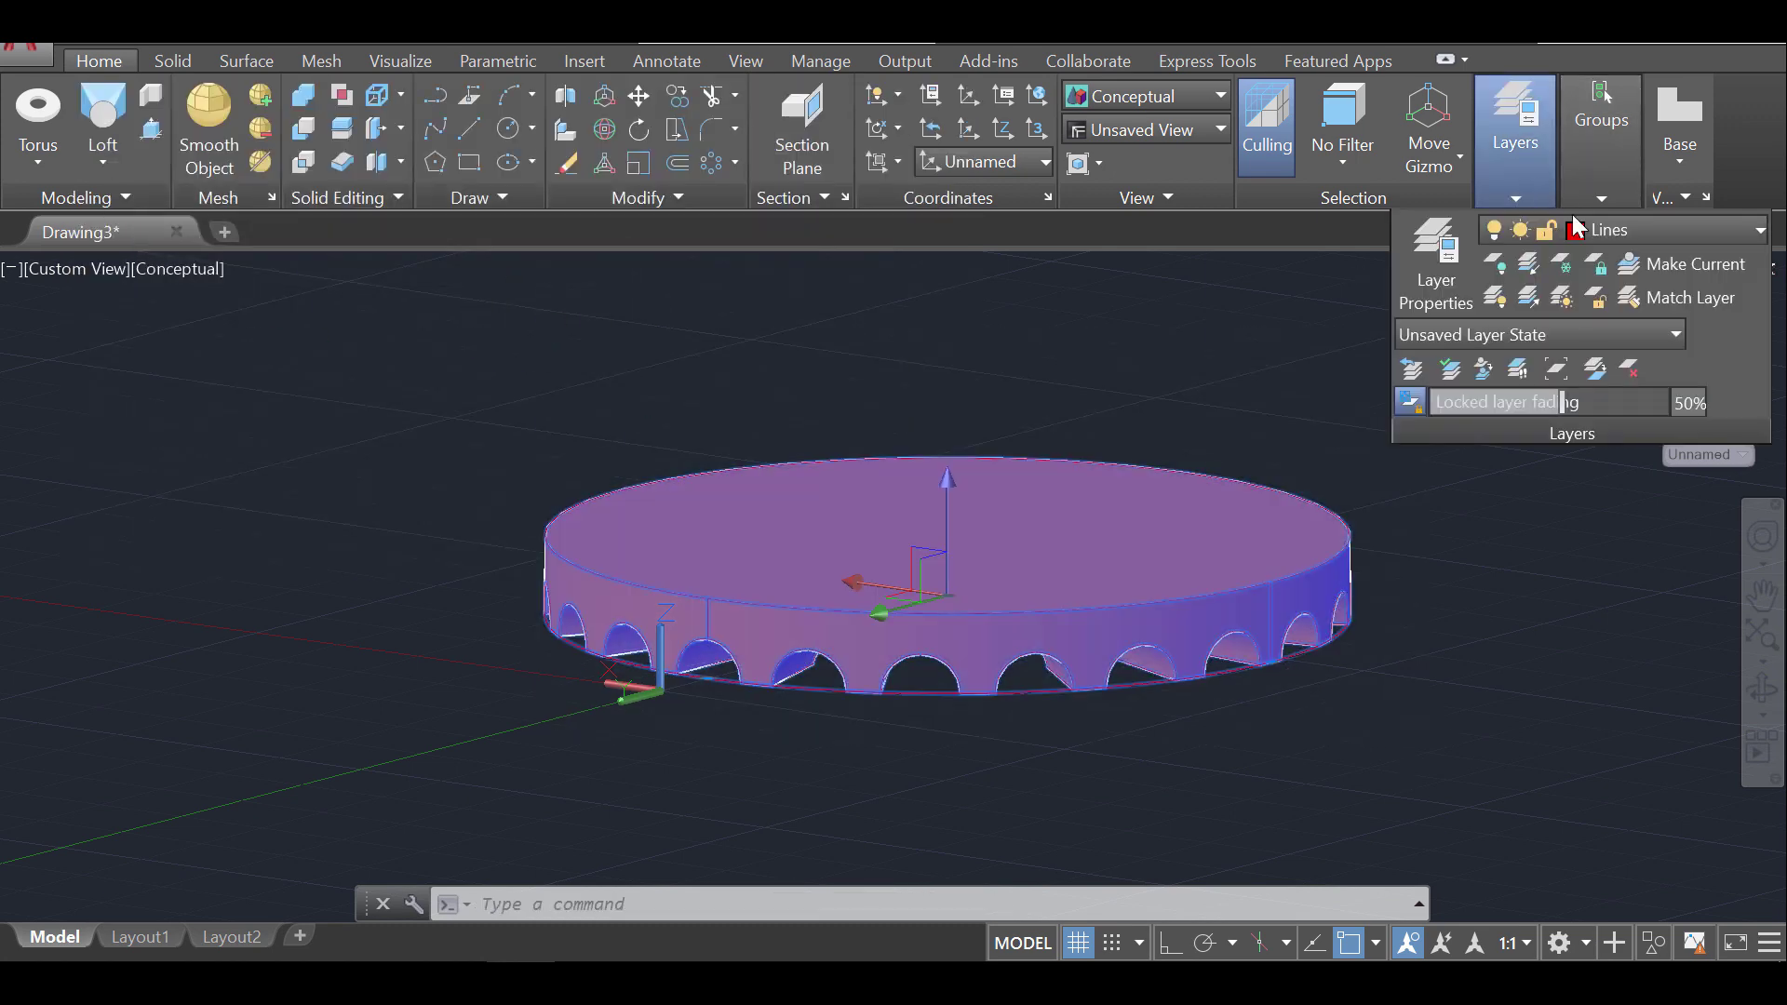
left_click(1662, 237)
left_click(1667, 341)
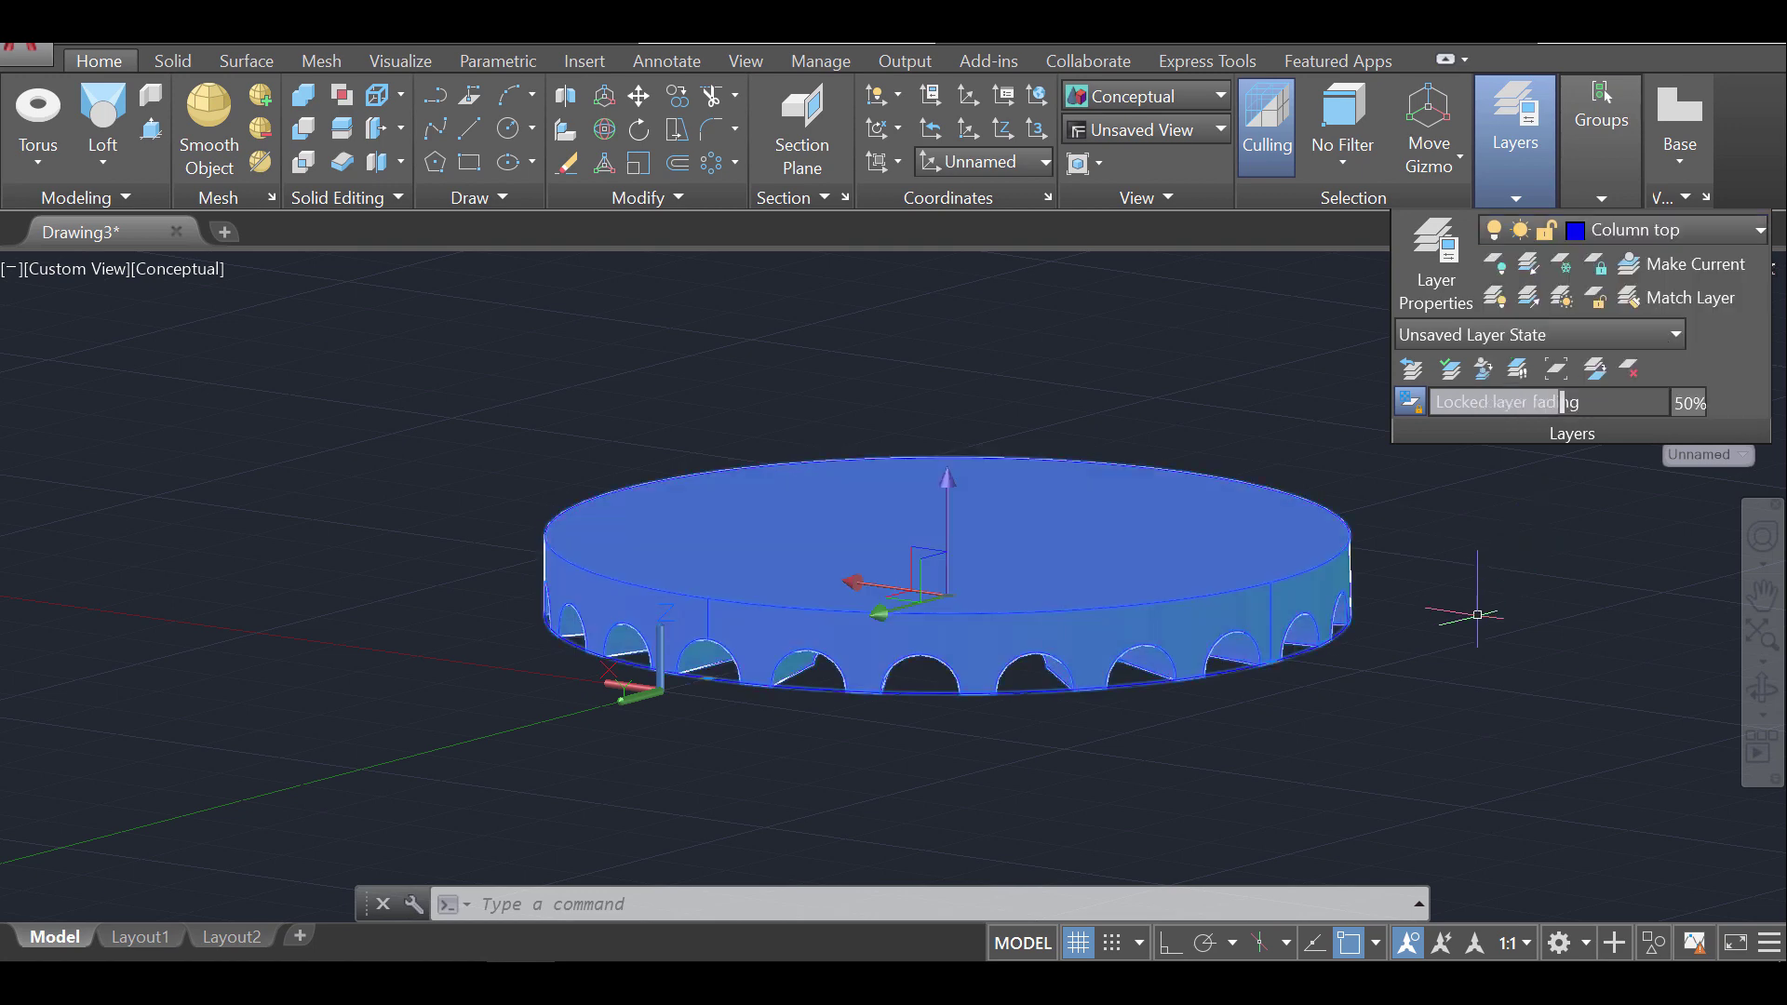
key("Escape")
Start moving the grooved disc, using the centre of its top face as the base point
scroll(1476, 546, "down", 5)
middle_click_drag(1429, 566, 816, 639)
type("move")
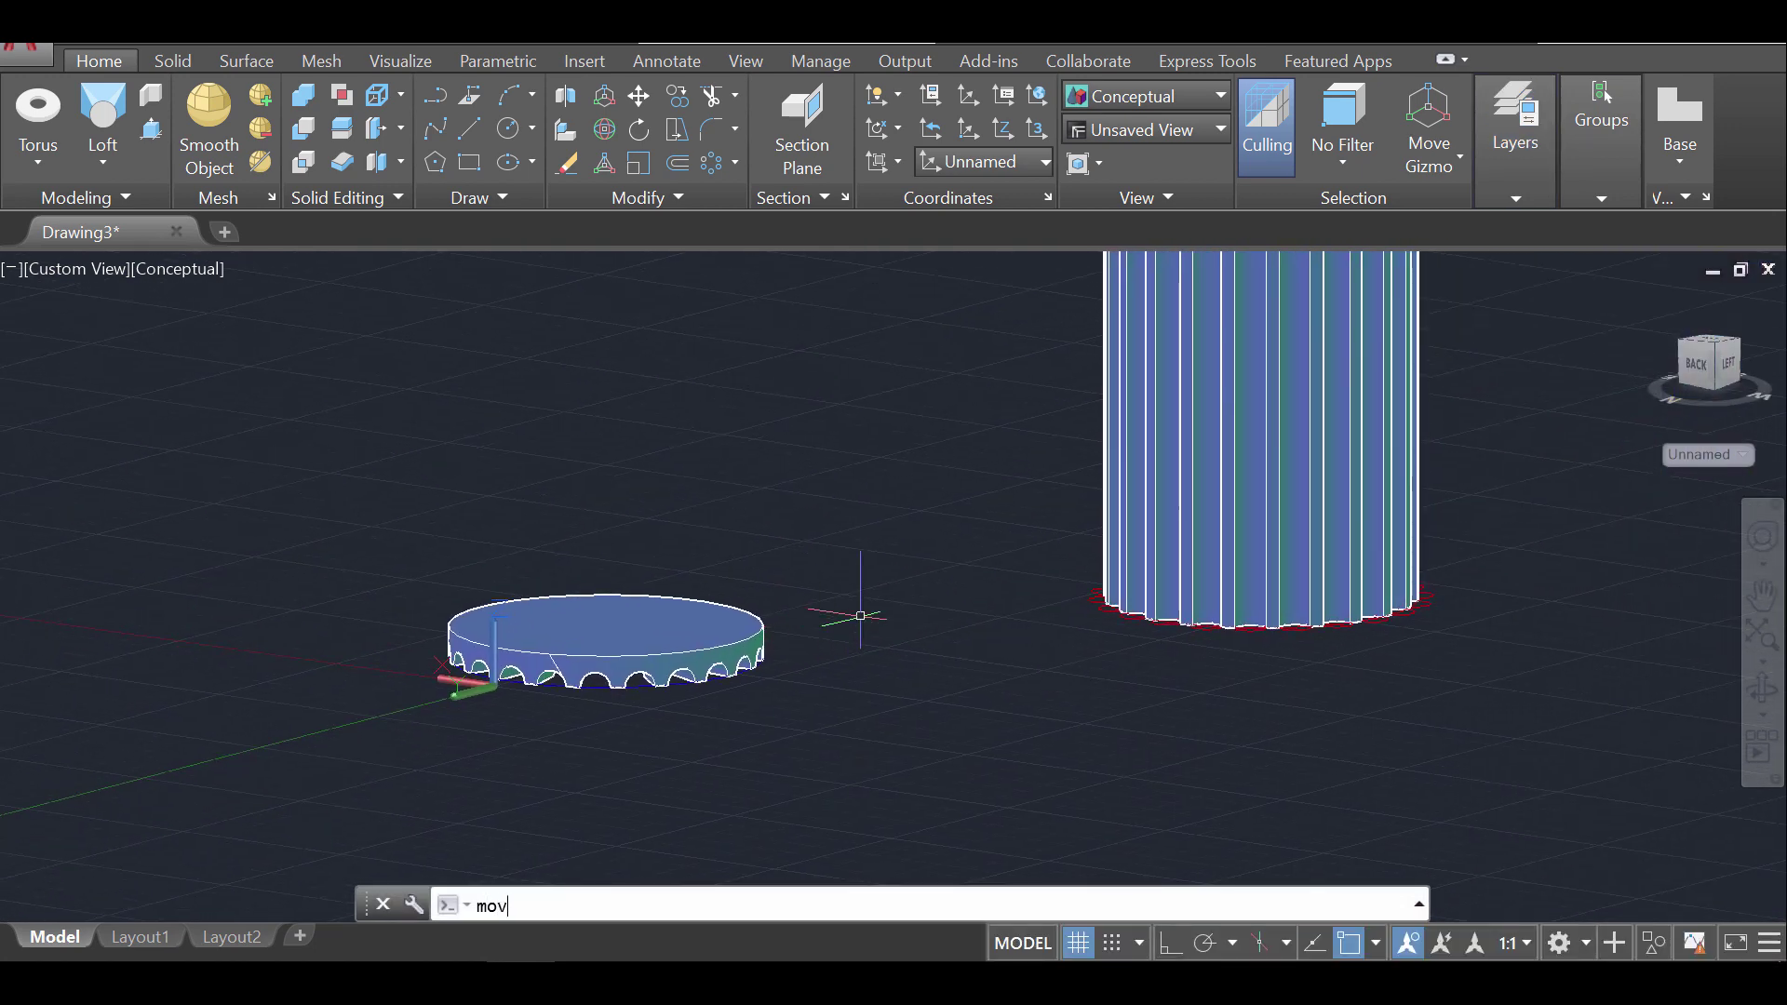
key("Return")
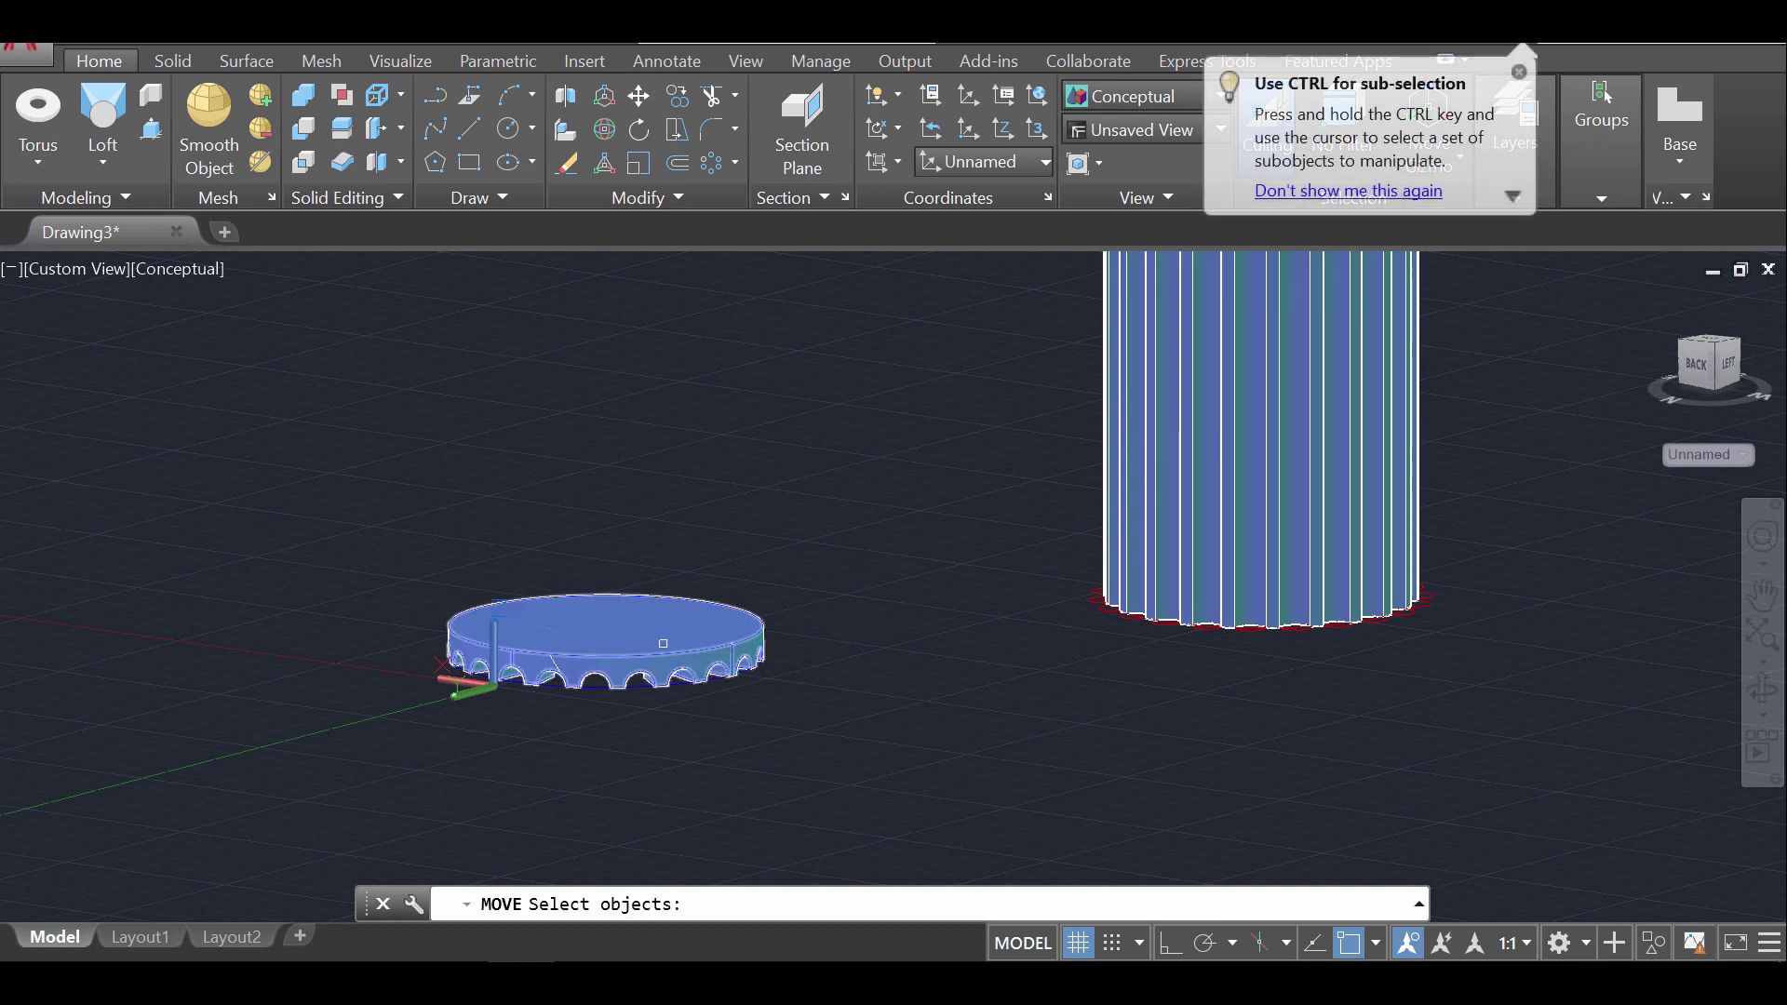
left_click(663, 644)
key("Return")
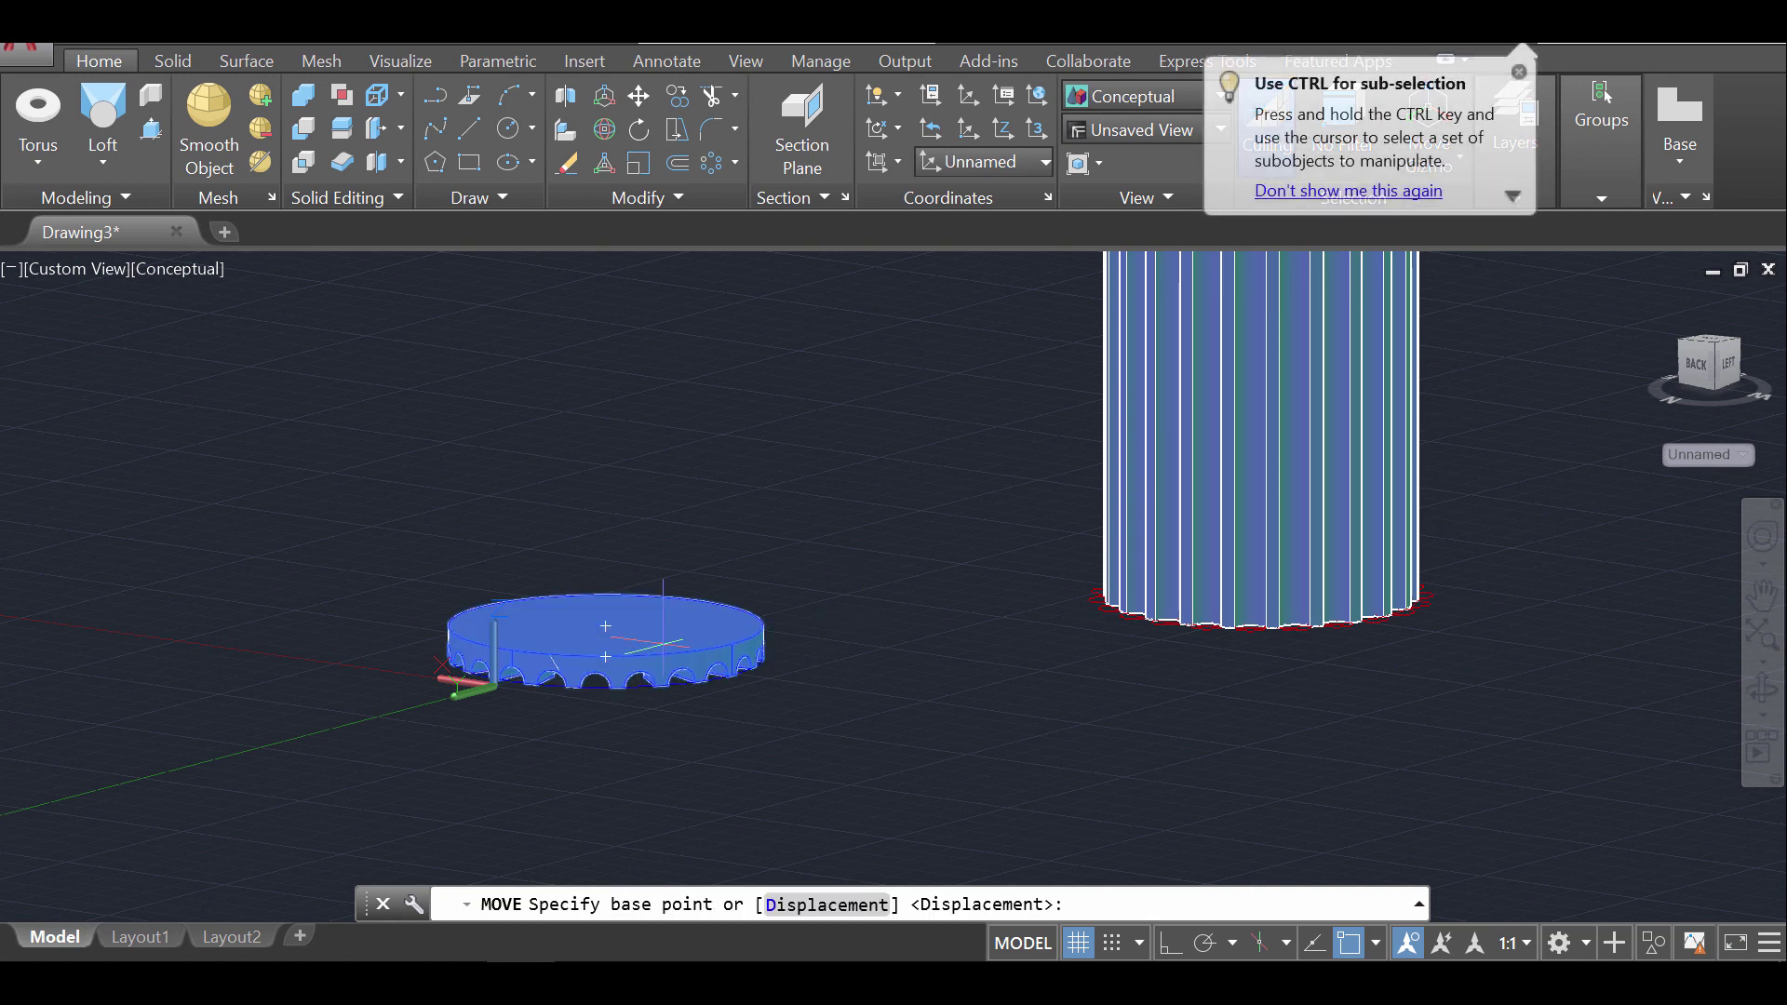
right_click(660, 614, "shift")
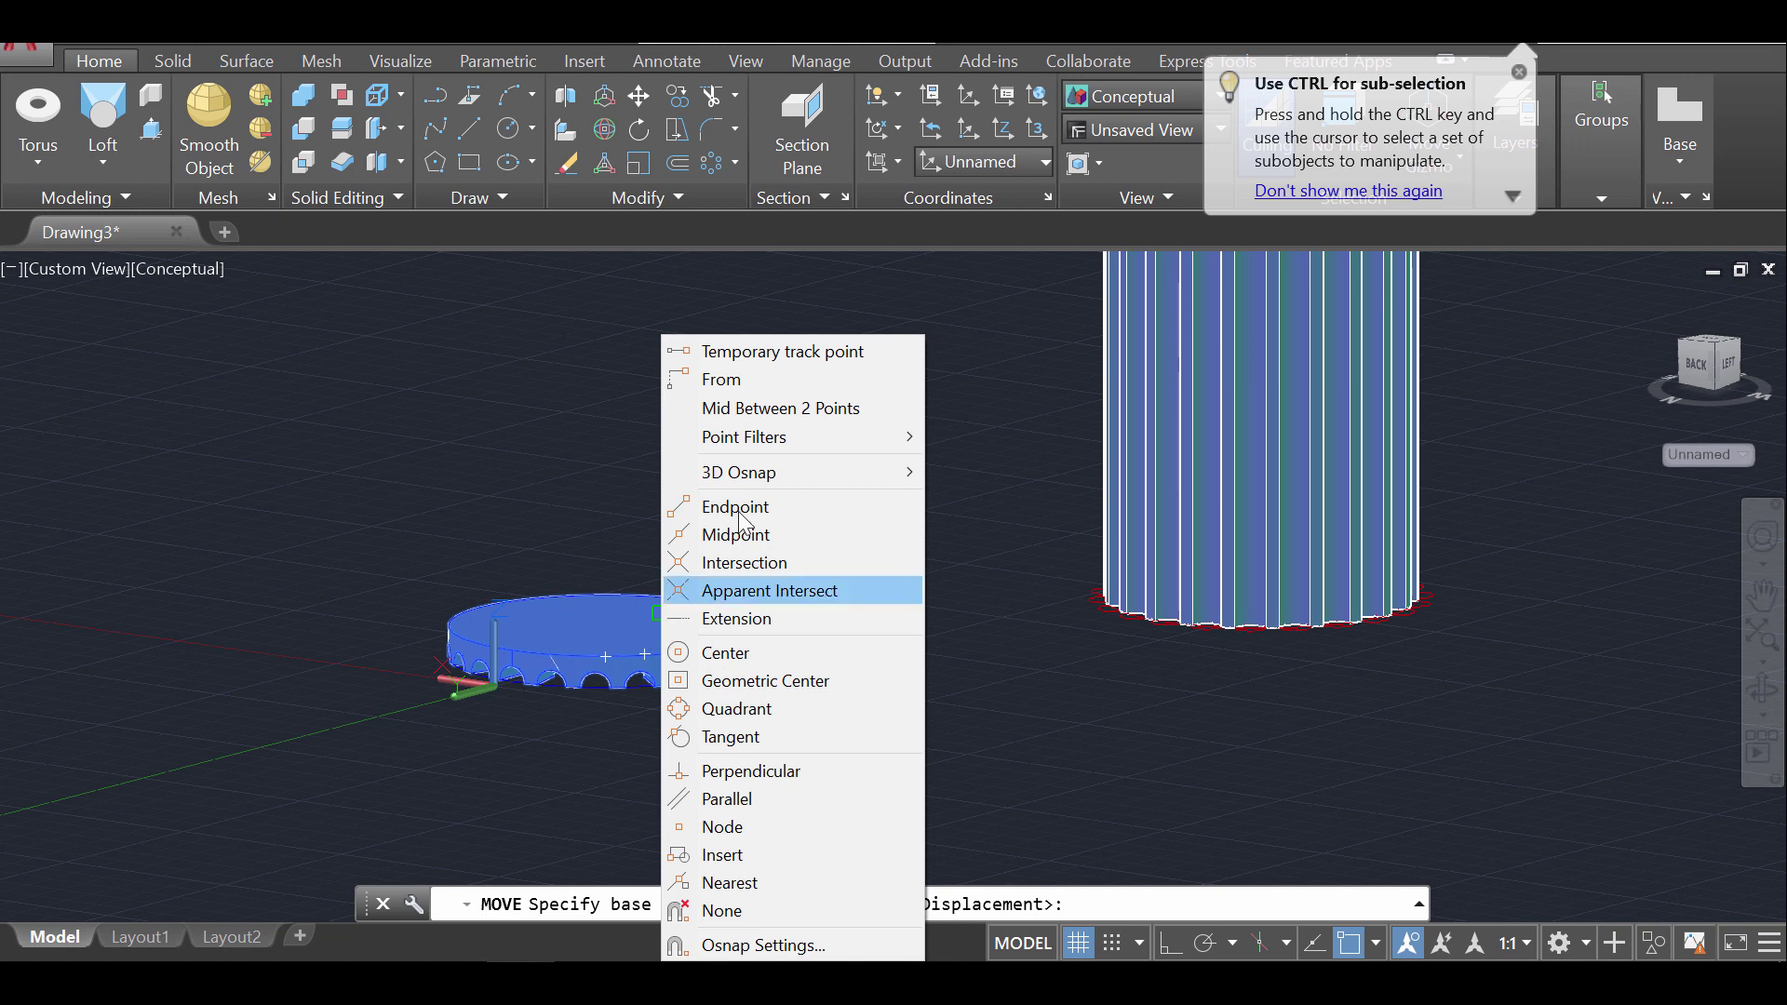
mouse_move(772, 475)
left_click(1005, 524)
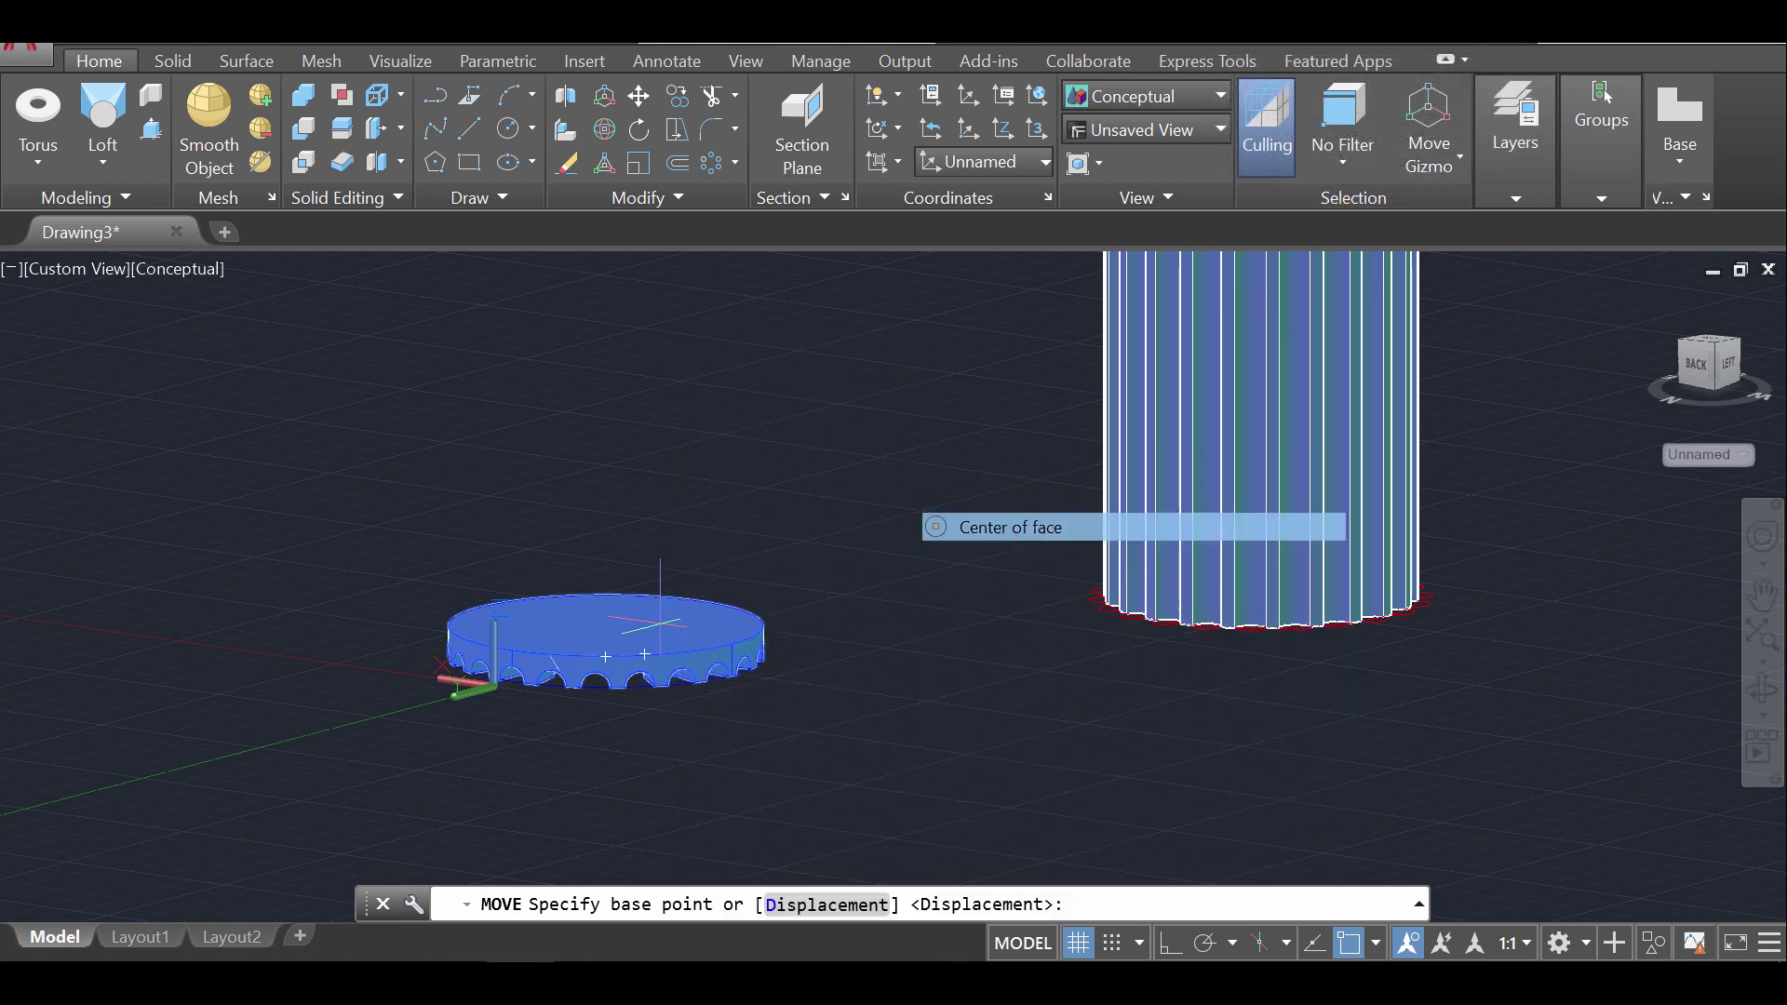
scroll(643, 616, "up", 4)
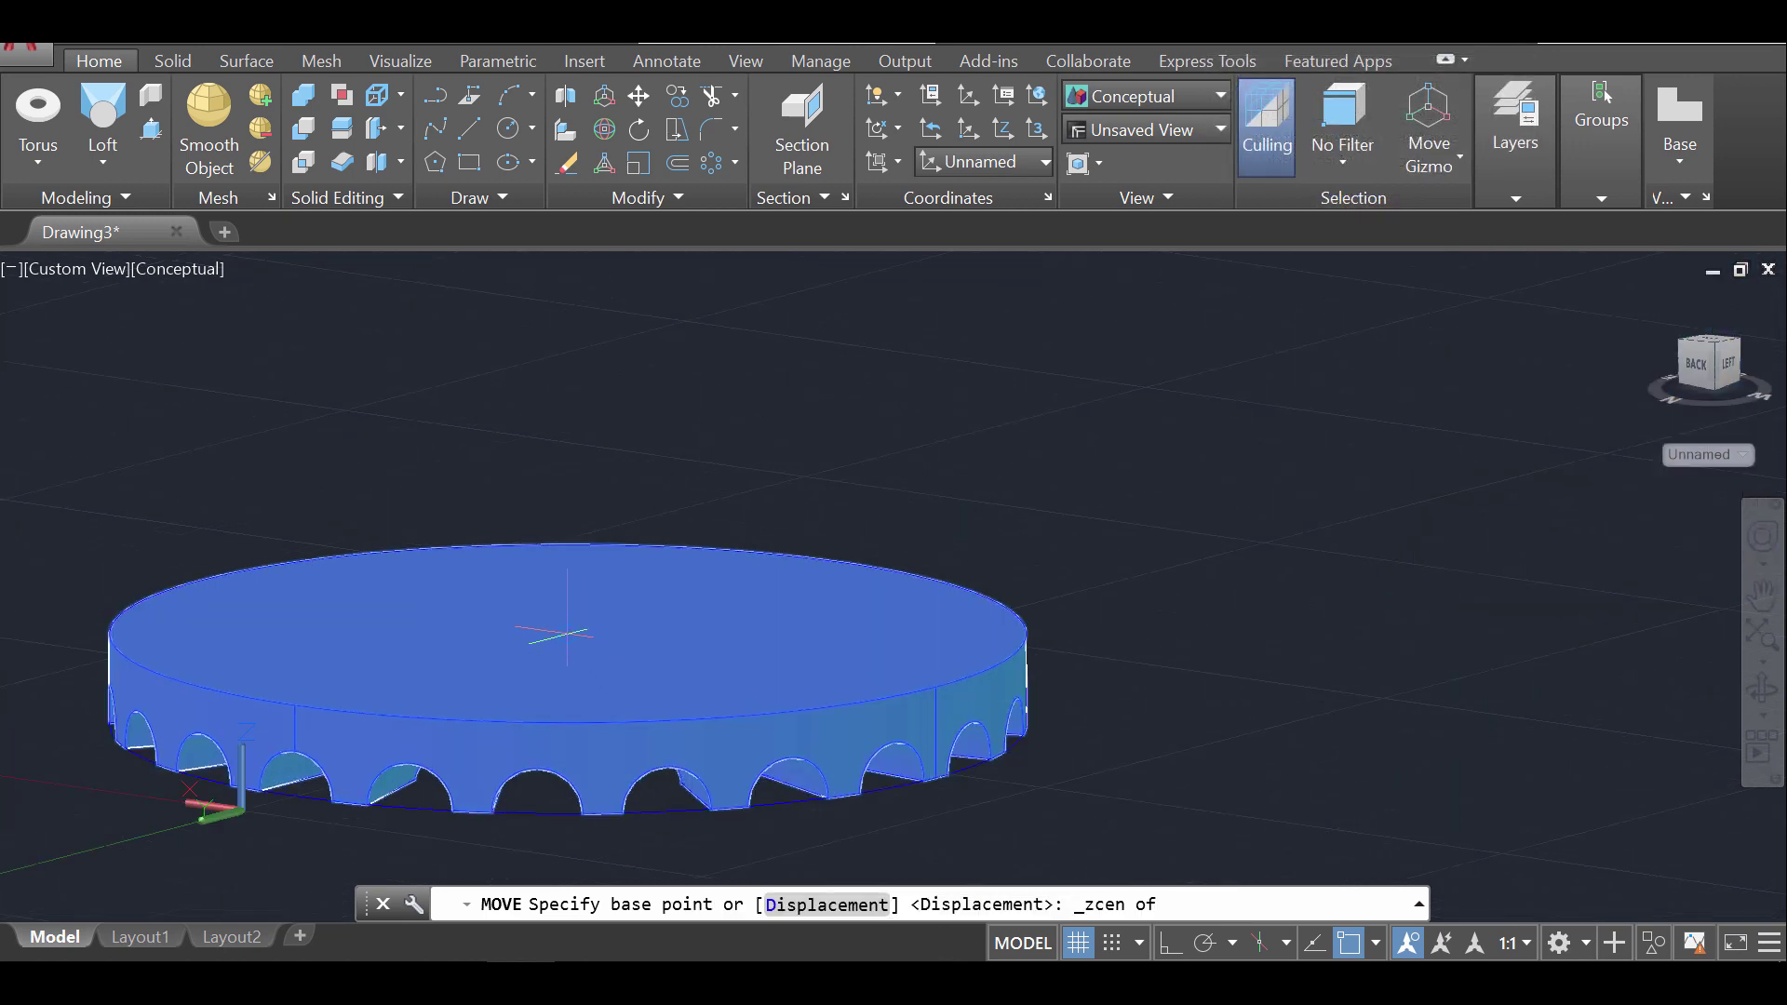
left_click(566, 636)
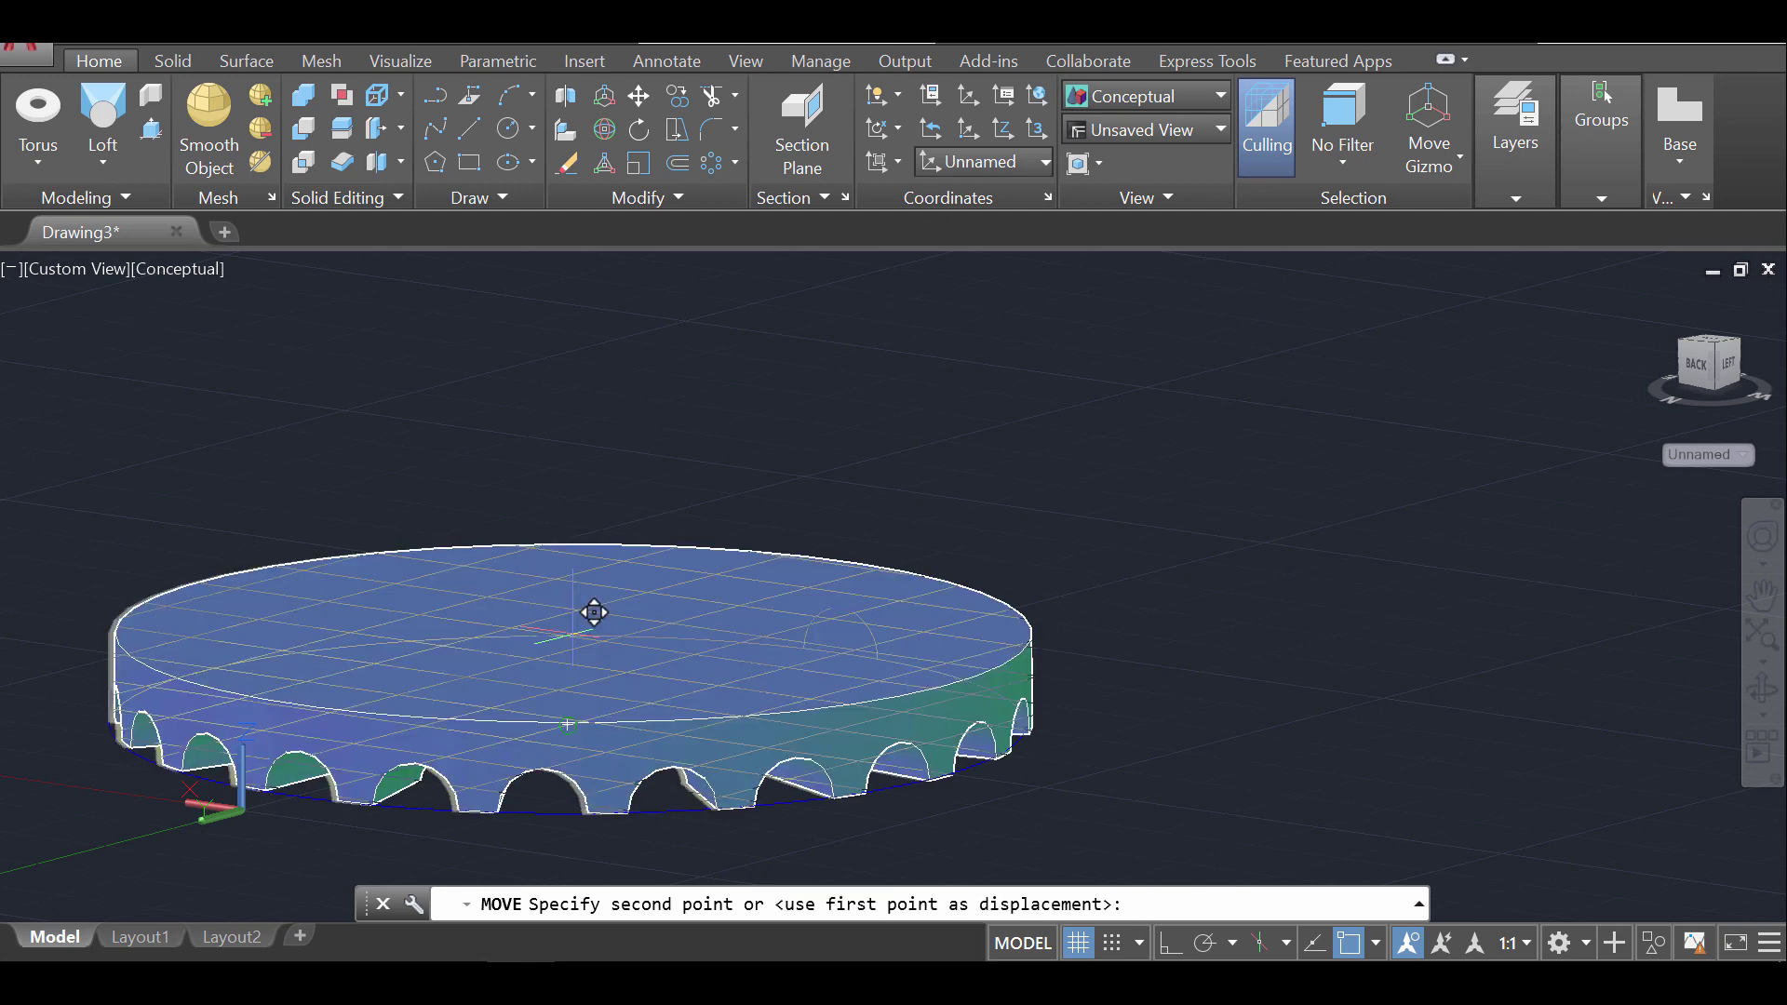
Place the disc on the fluted column by snapping its base point to the centre of the column's top face
scroll(1117, 396, "down", 4)
middle_click_drag(1263, 373, 598, 687)
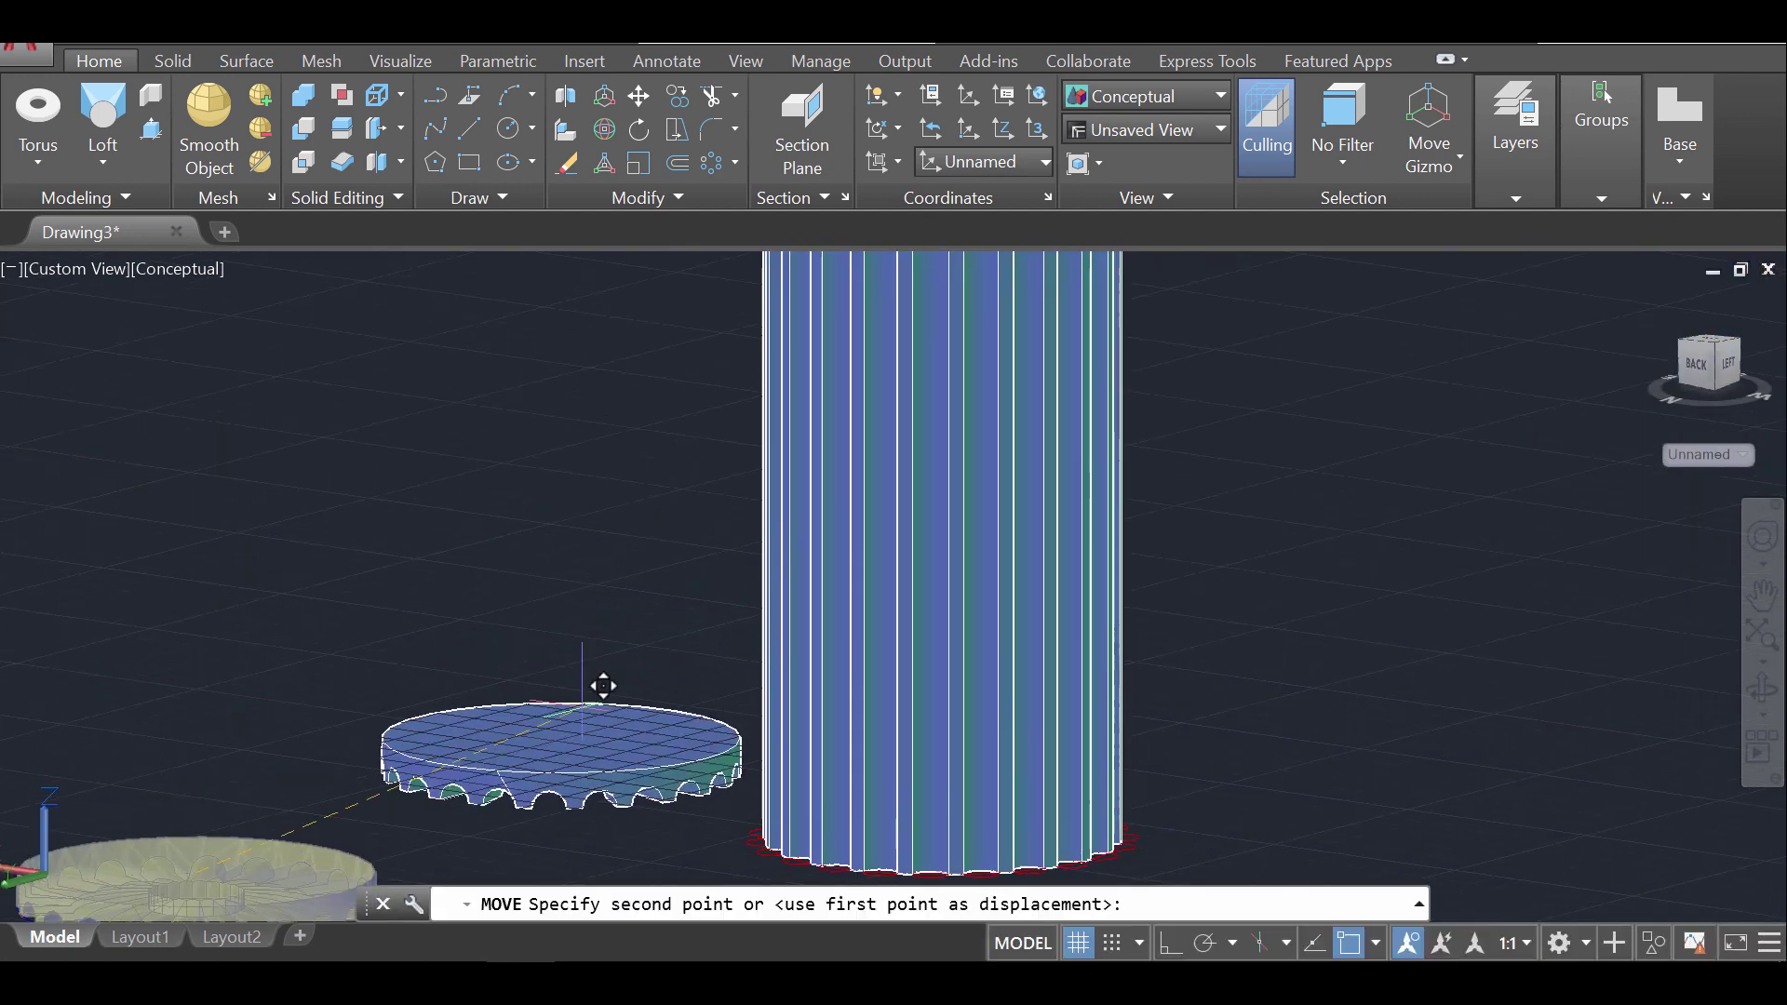
middle_click_drag(862, 387, 767, 719)
middle_click_drag(815, 433, 902, 717)
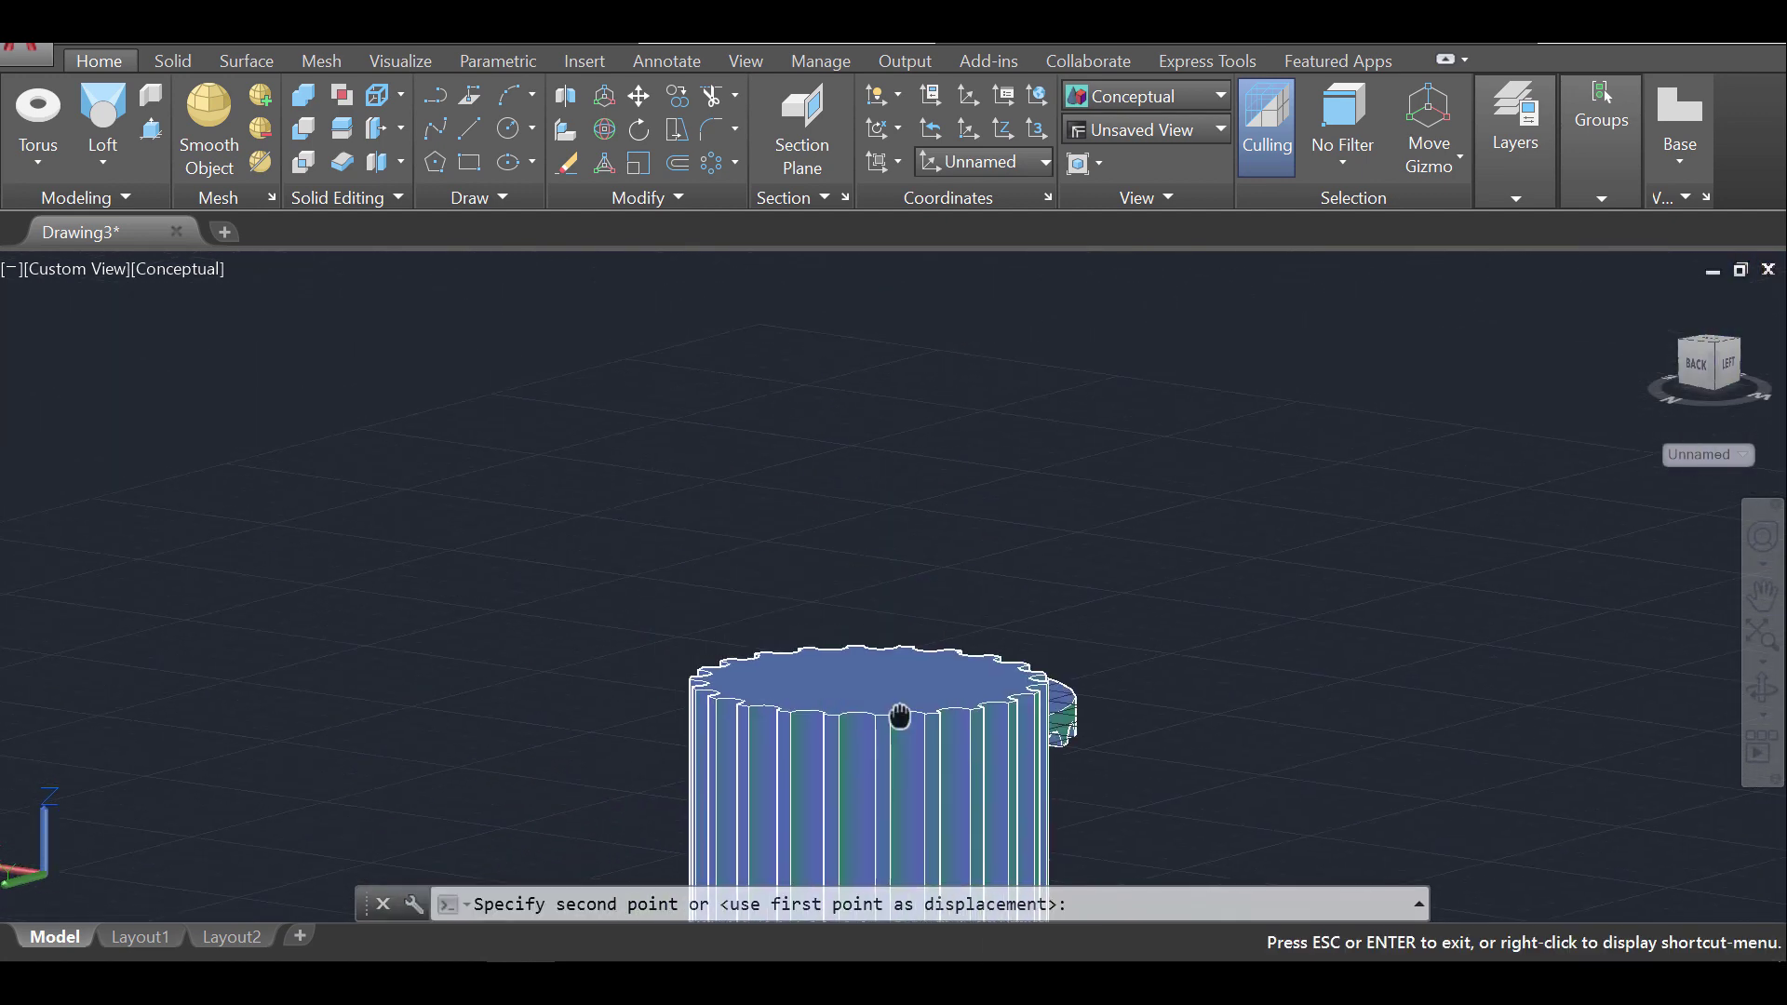
scroll(901, 714, "up", 4)
right_click(861, 626, "shift")
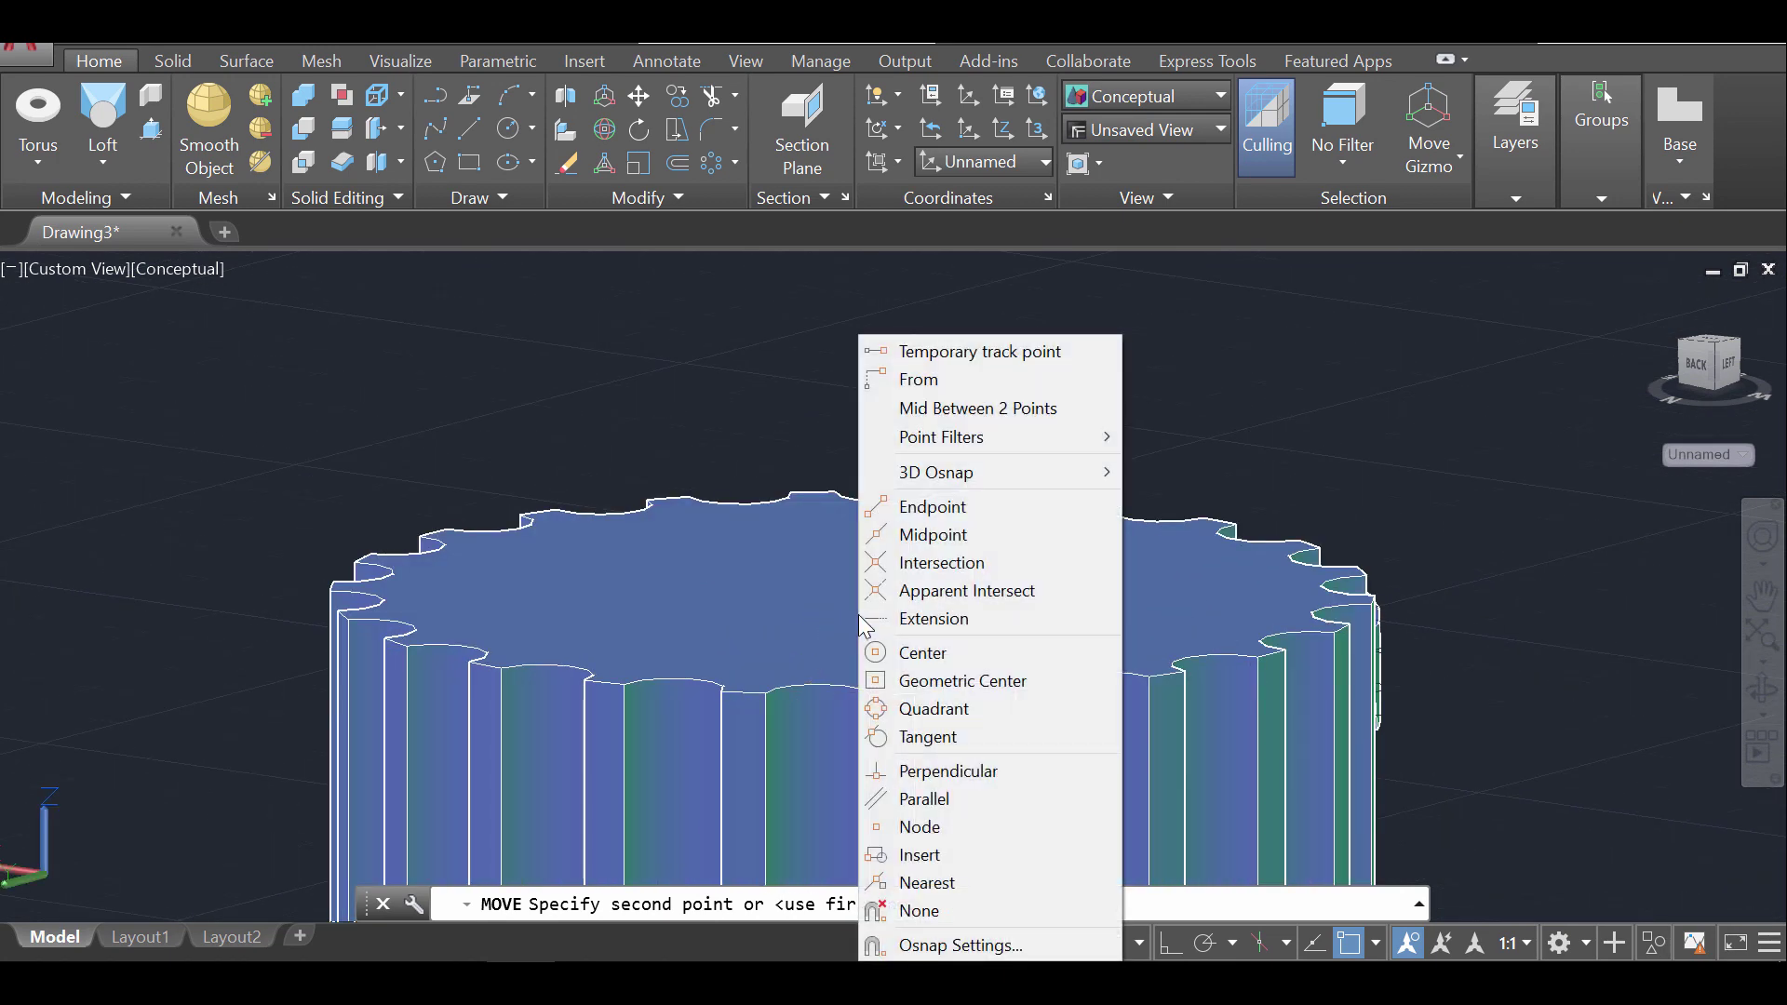
mouse_move(1021, 479)
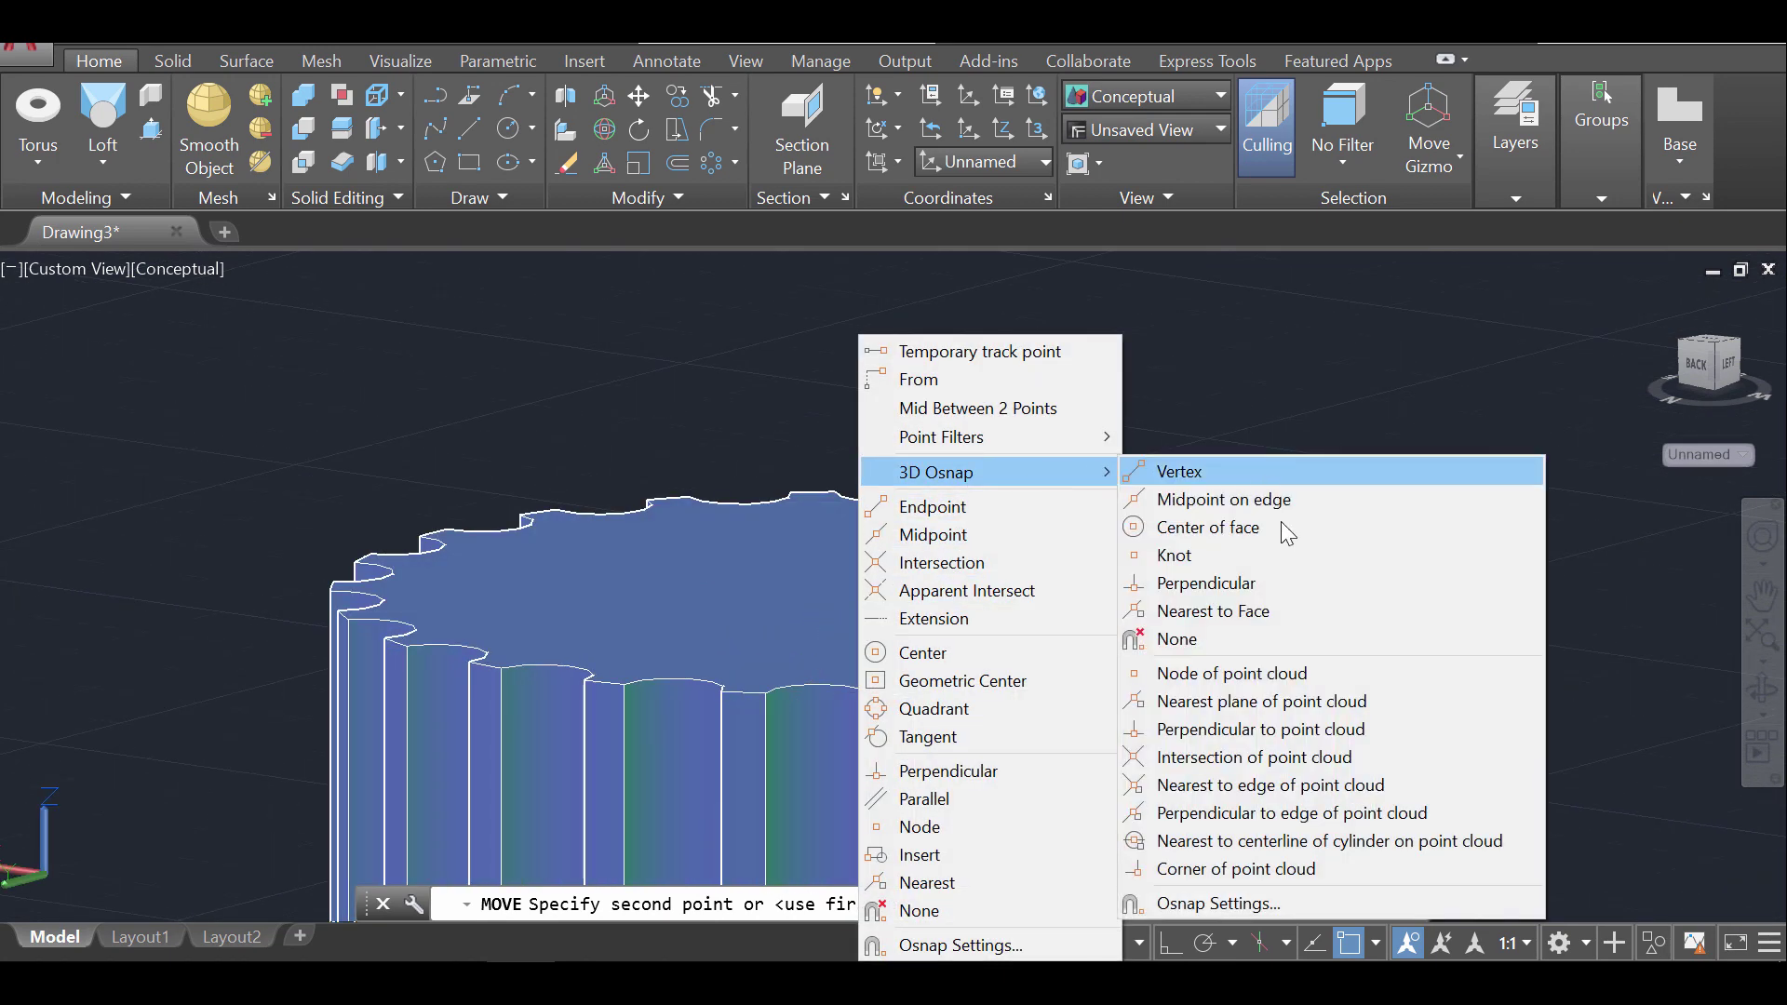
left_click(1281, 524)
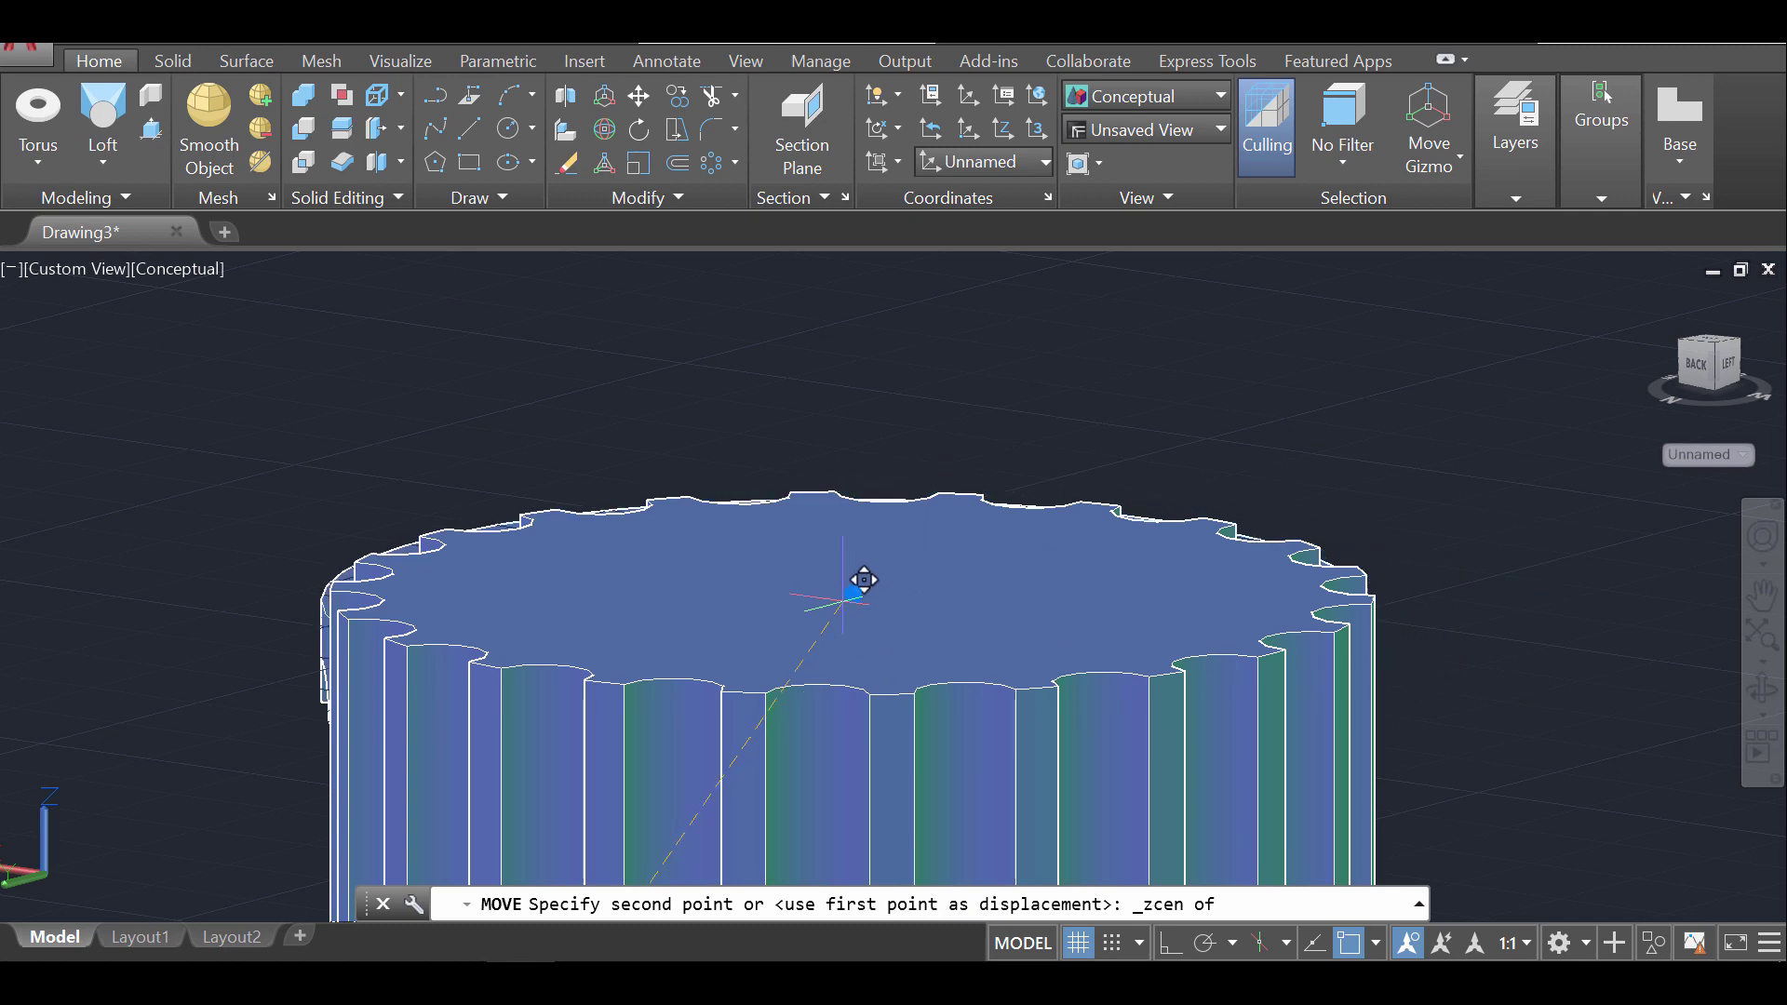
left_click(854, 593)
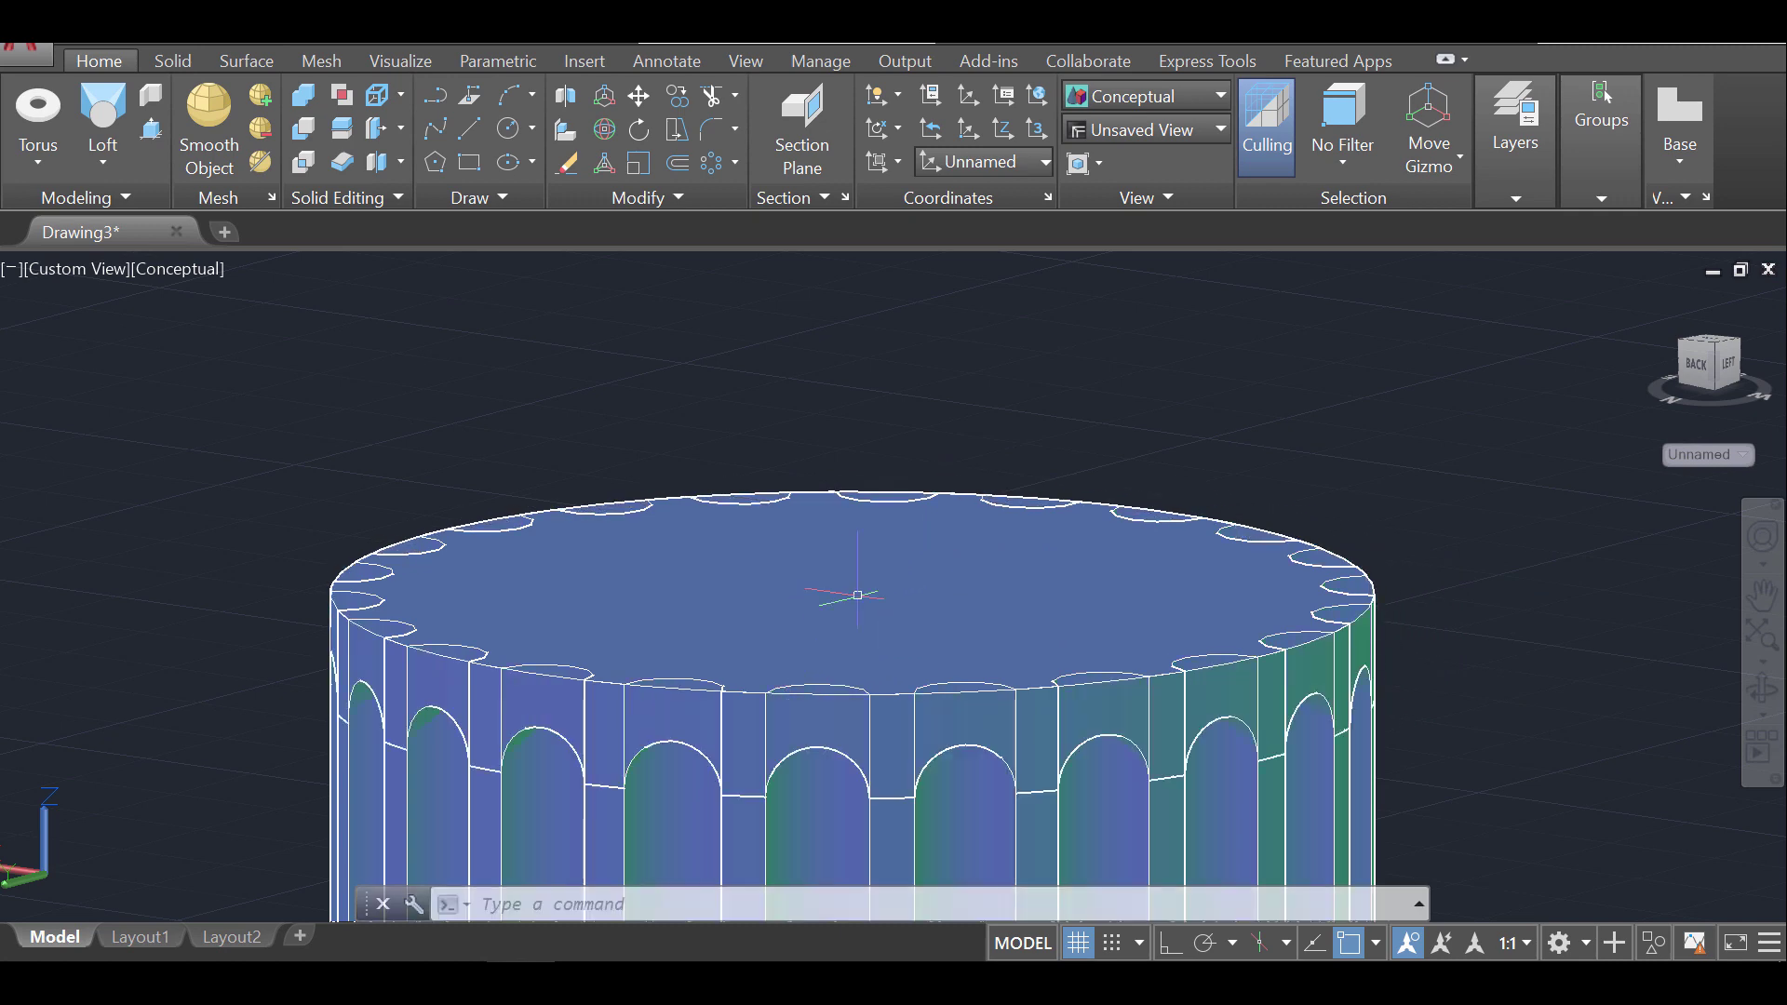
Inspect the disc's fit on the fluted column in the Realistic visual style, then restore the Conceptual style
scroll(1461, 614, "down", 3)
middle_click_drag(1468, 606, 1349, 487)
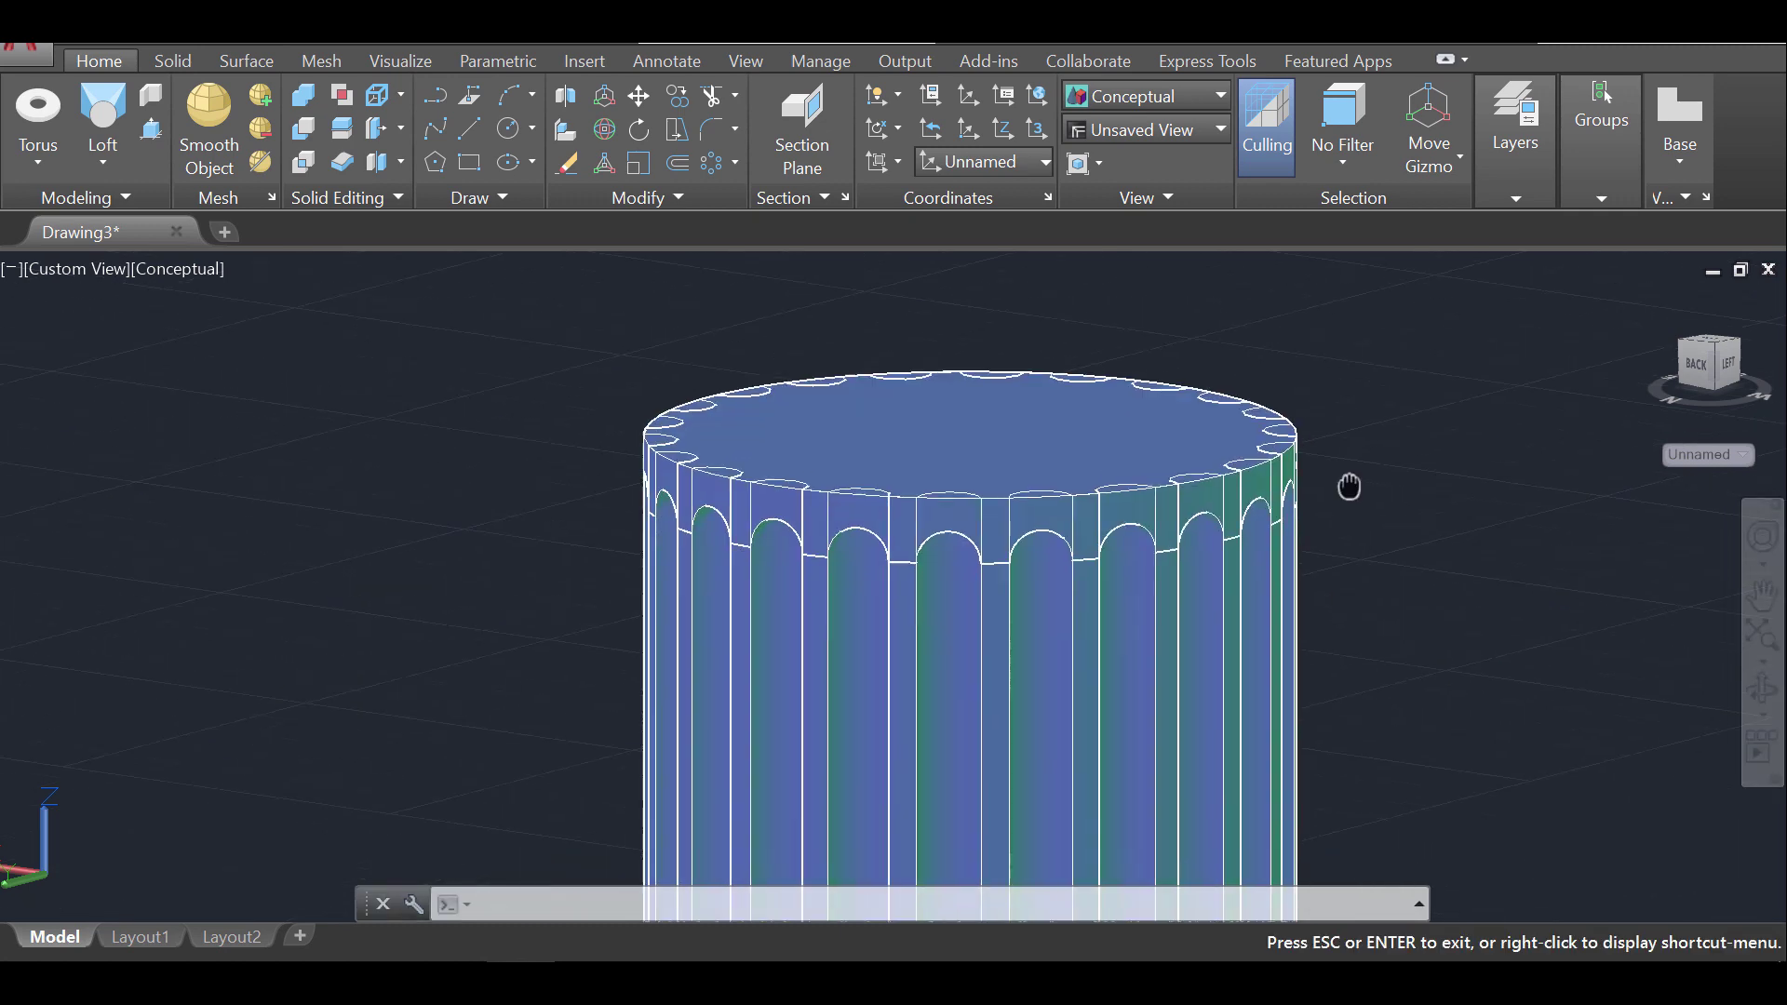
left_click(1760, 687)
left_click_drag(1316, 587, 1149, 602)
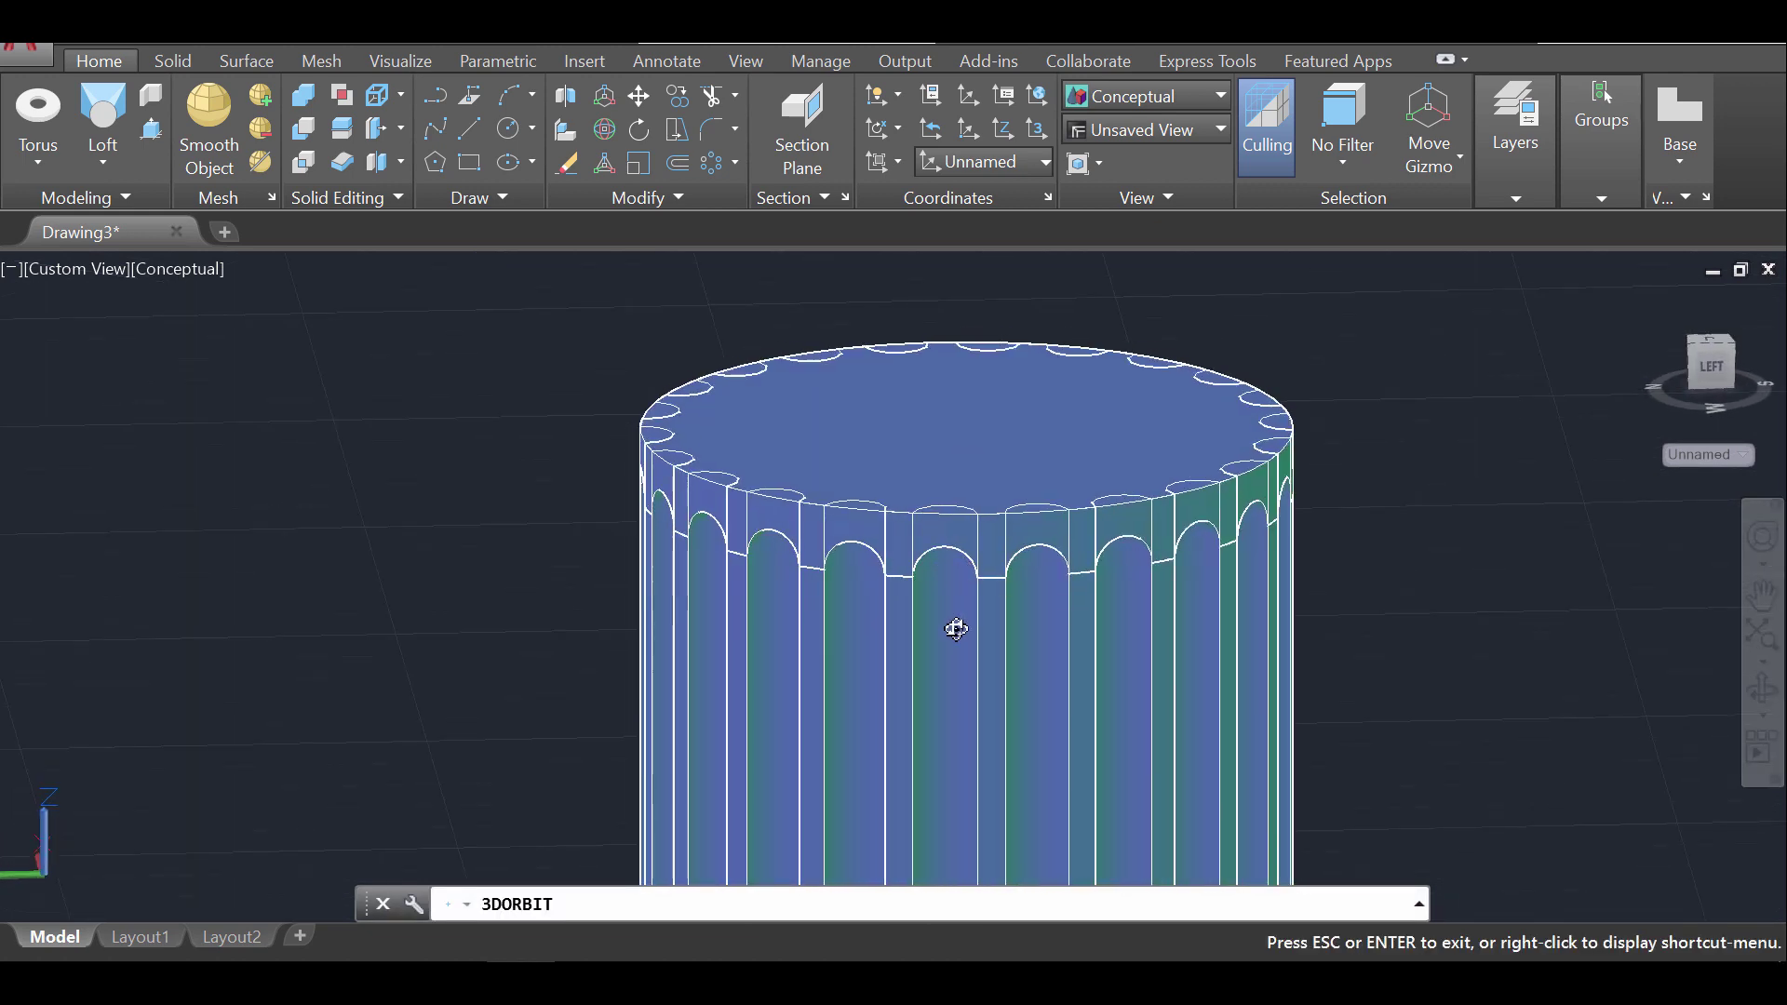
left_click_drag(956, 629, 1070, 623)
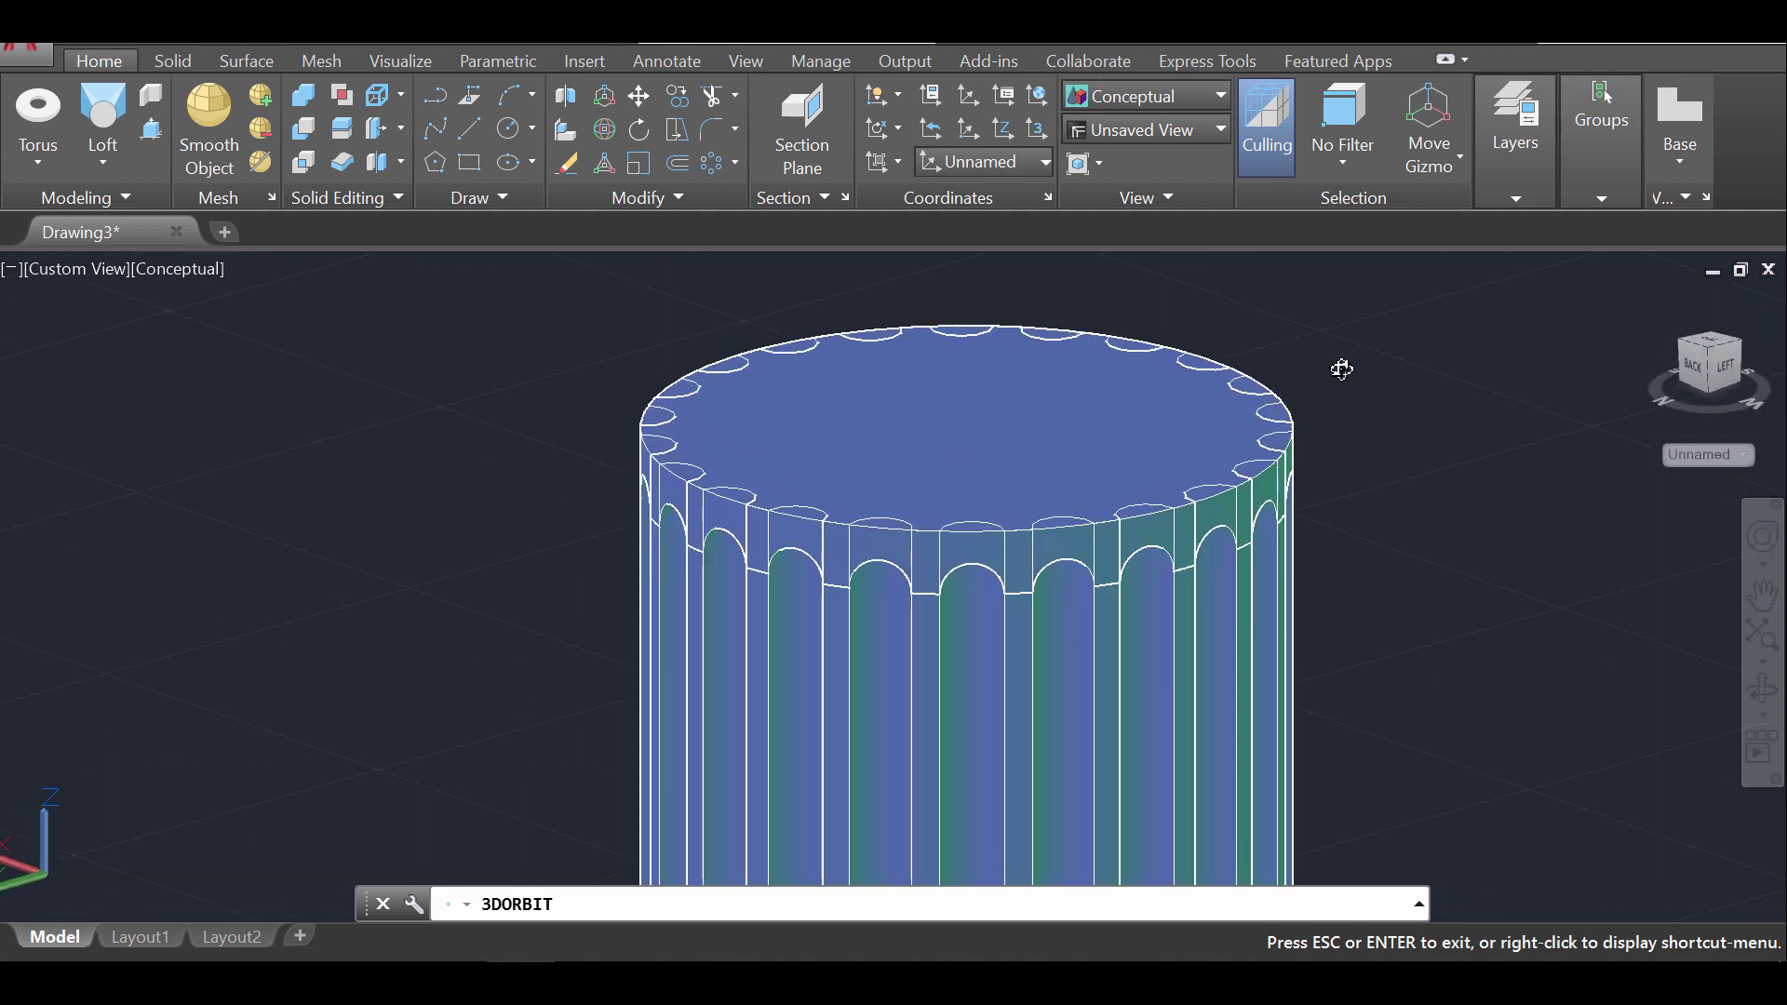
left_click(1219, 96)
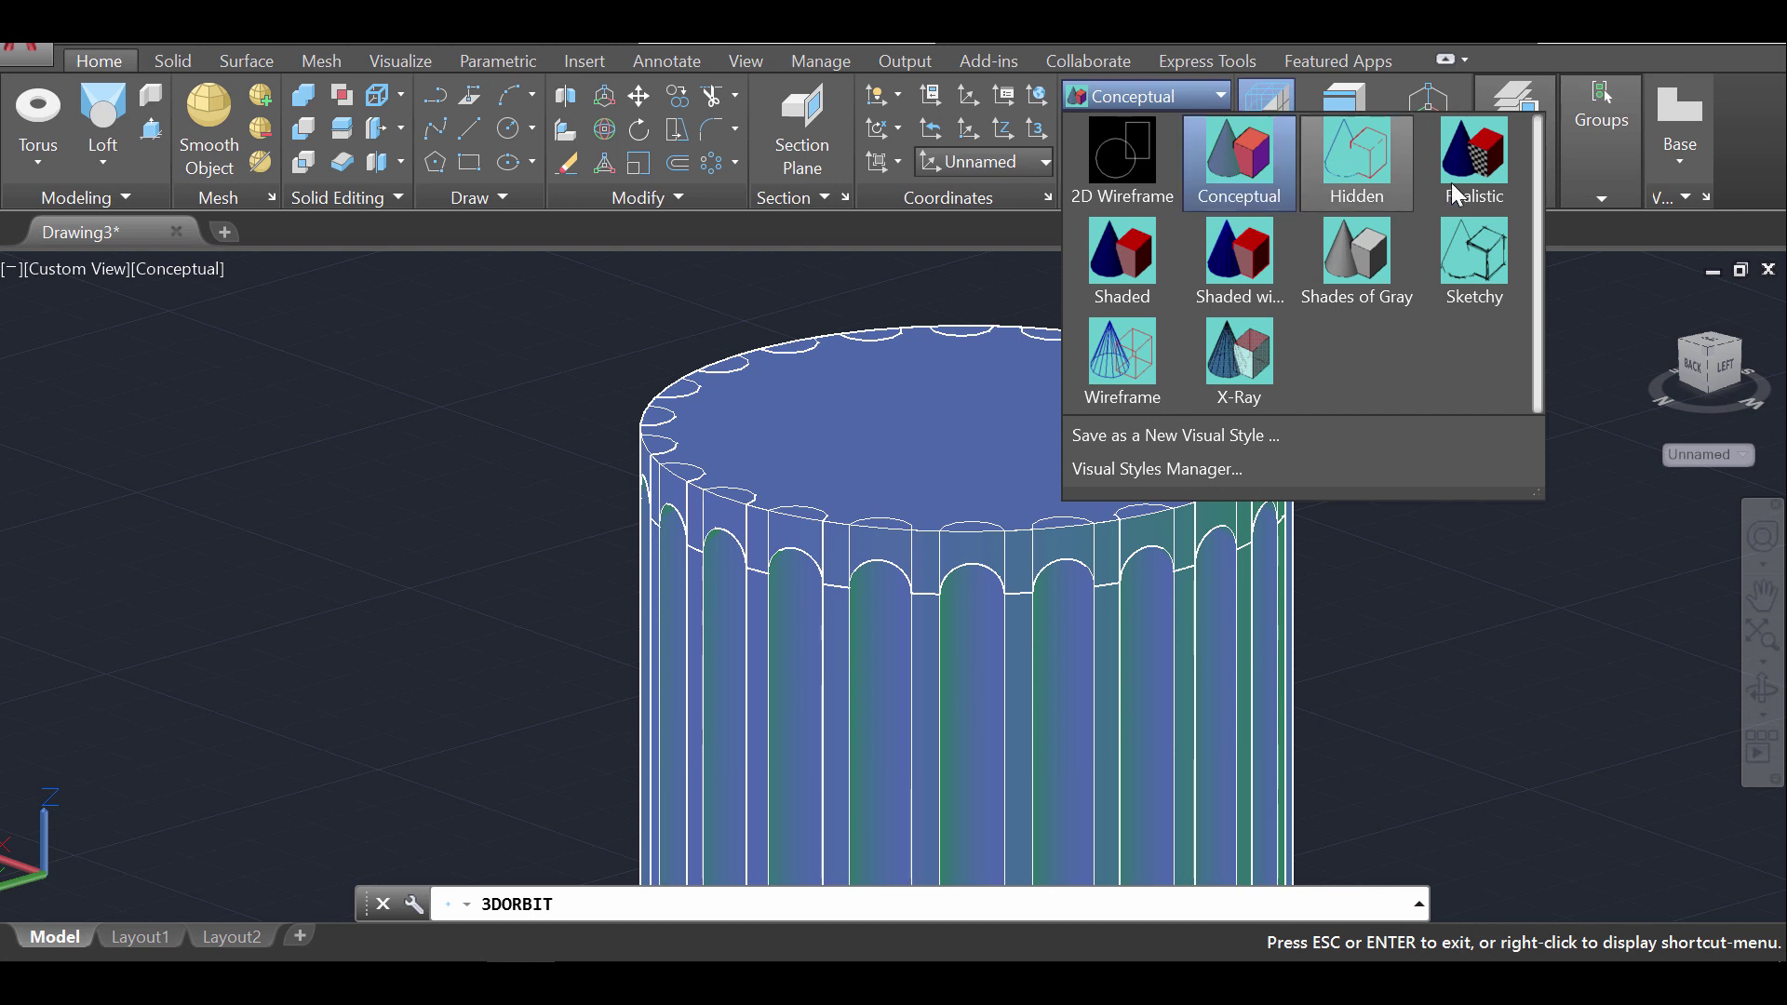
left_click(1458, 193)
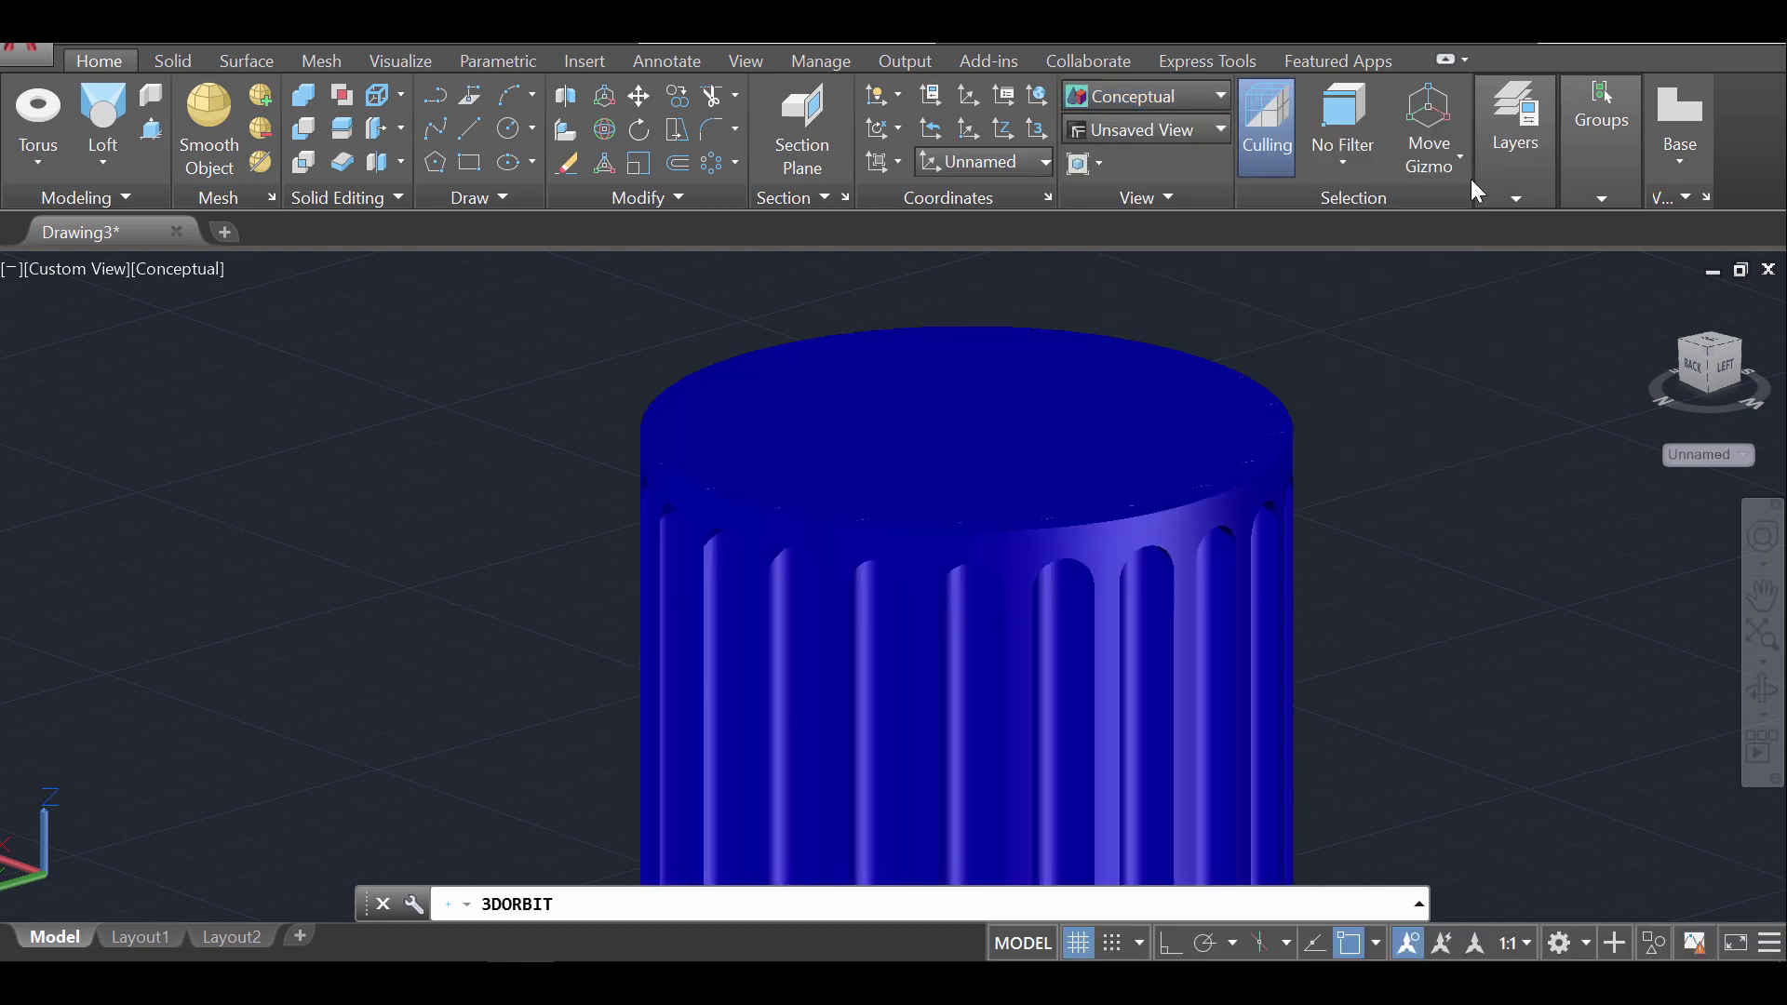
left_click(1760, 689)
left_click_drag(1384, 594, 1215, 516)
key("Escape")
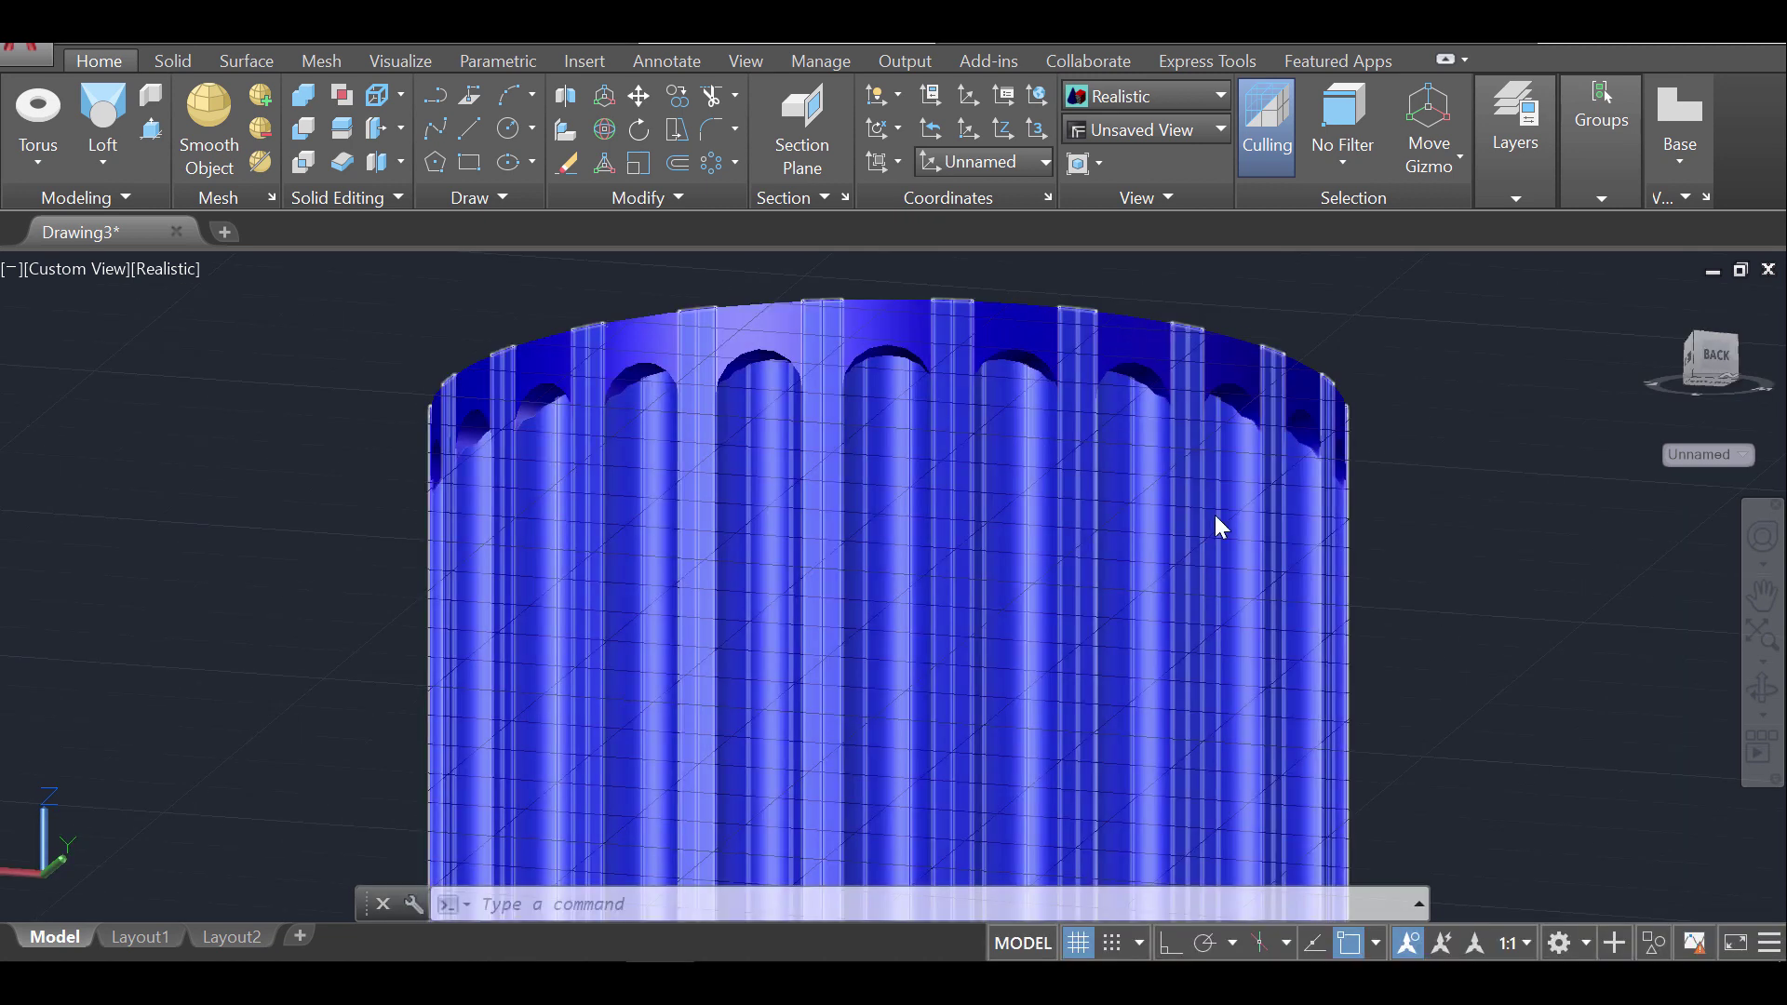
left_click(1164, 102)
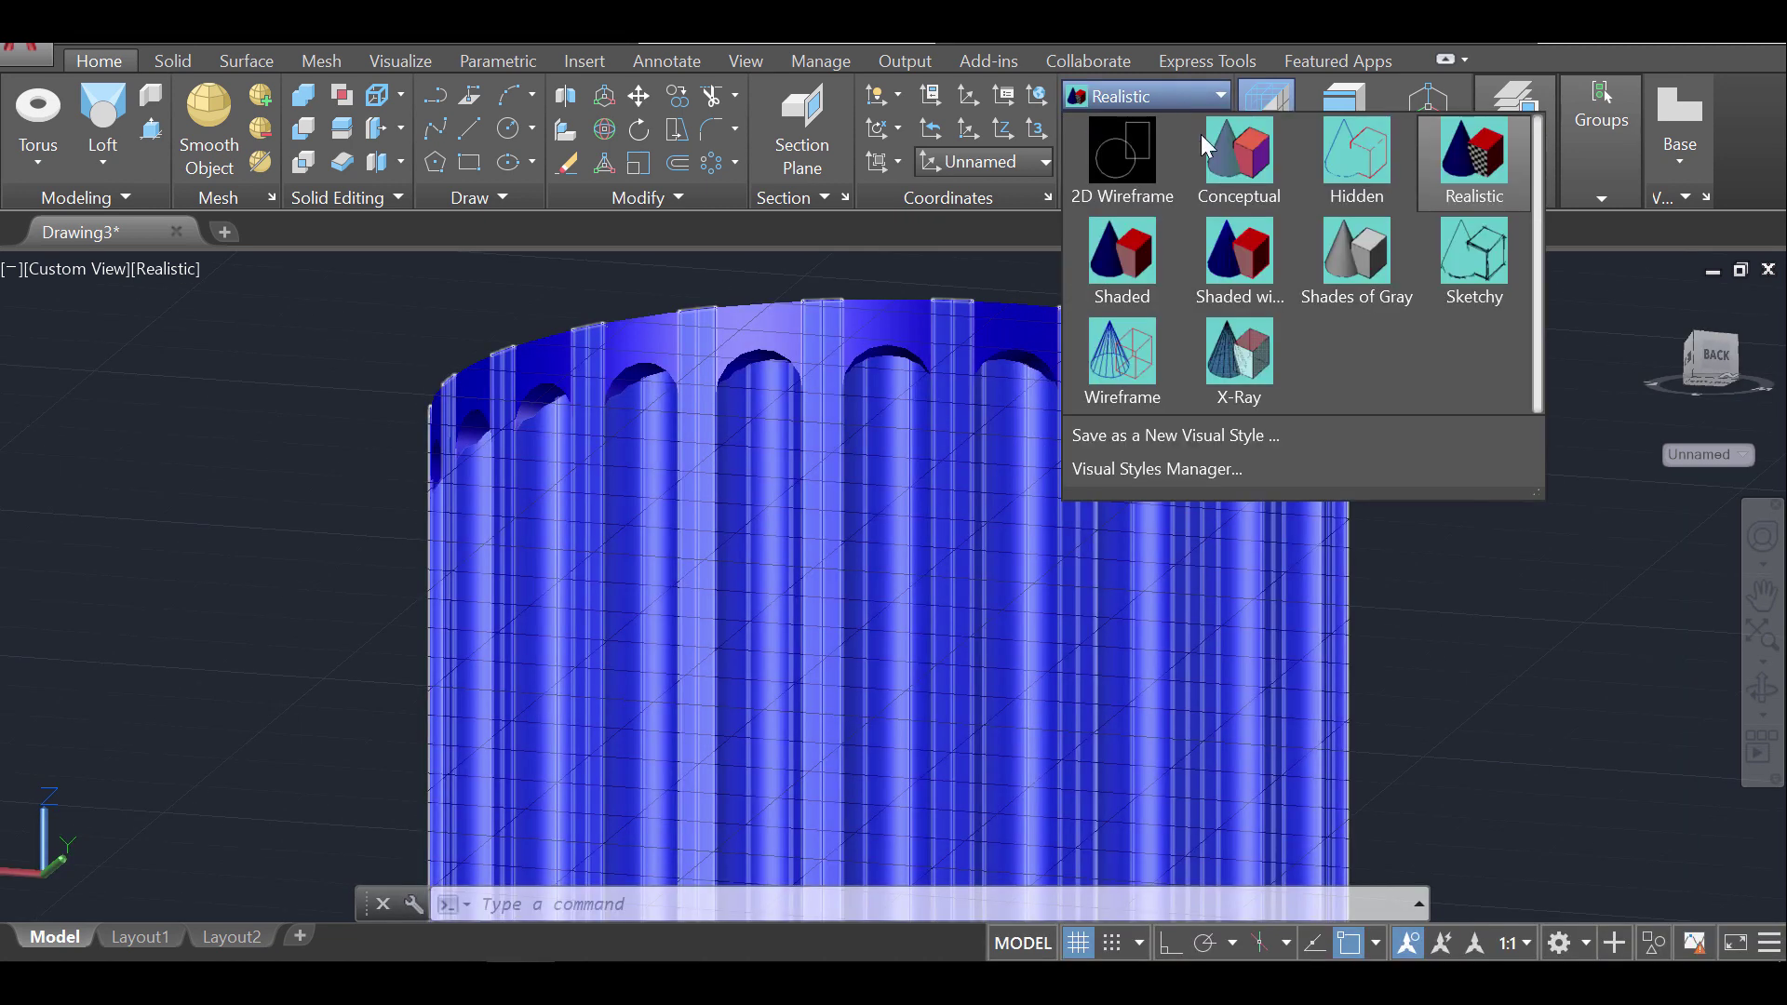
left_click(1240, 151)
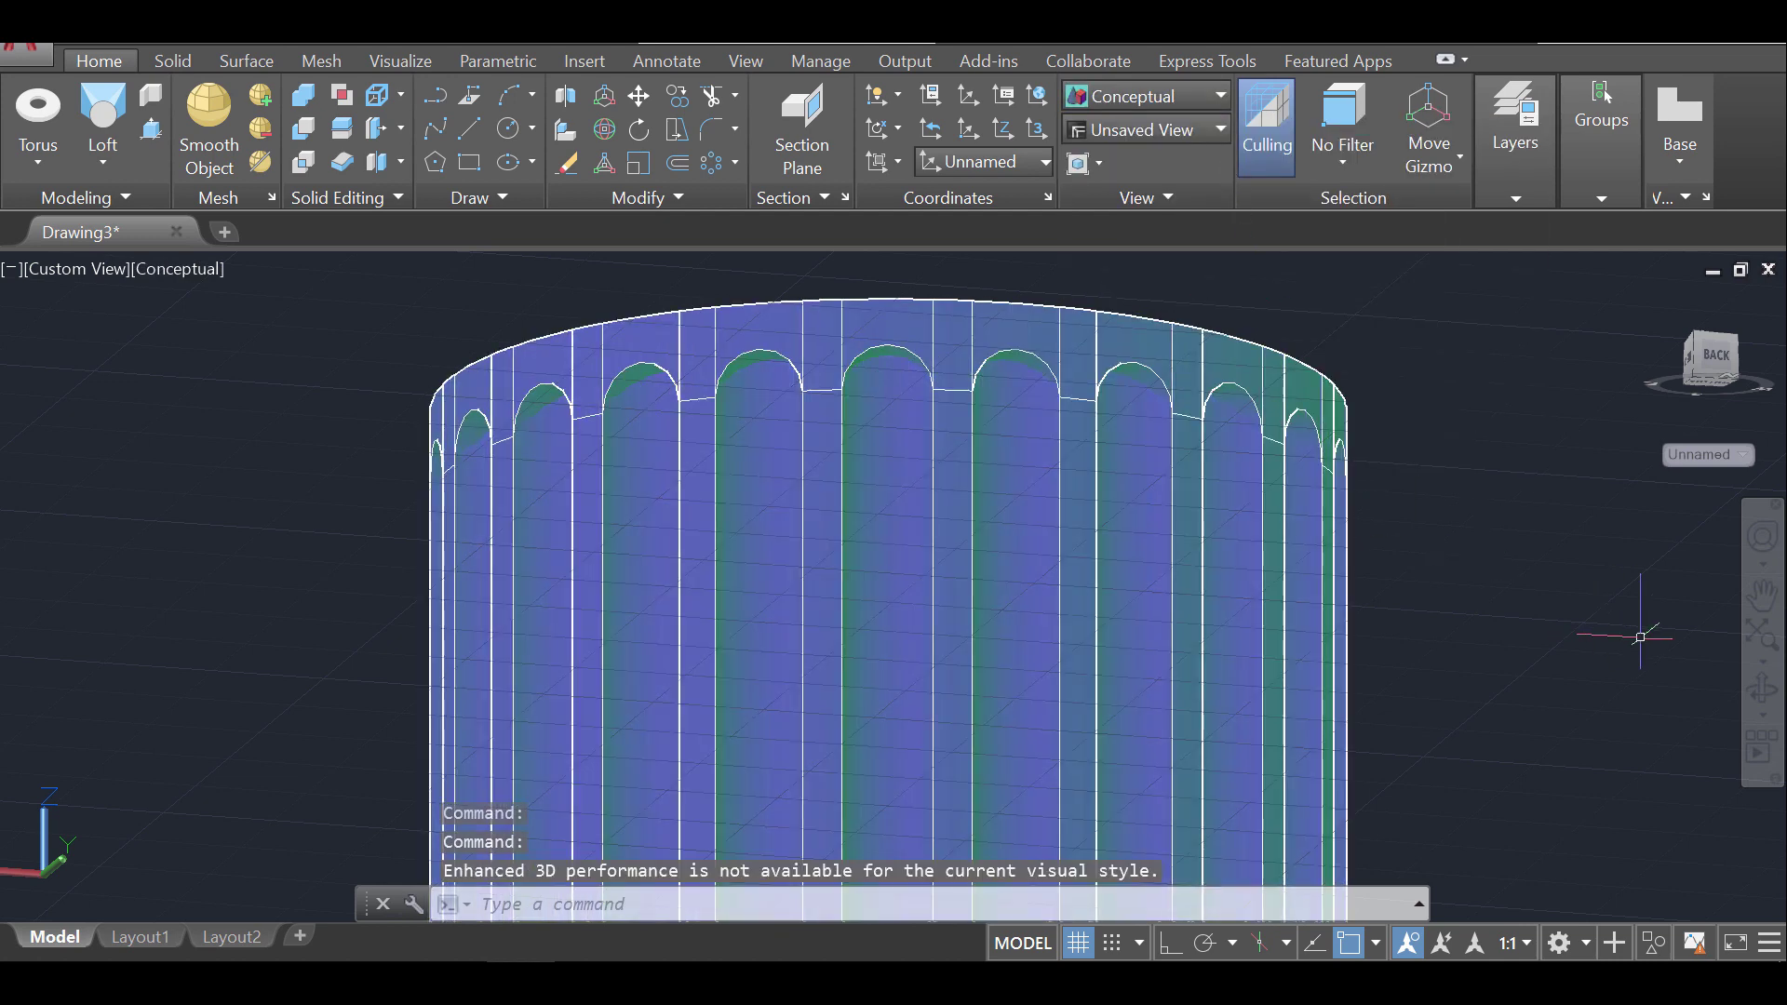
Examine the column's upper end and the disc's grooves around the rim from several angles
scroll(1638, 626, "down", 2)
left_click(1757, 690)
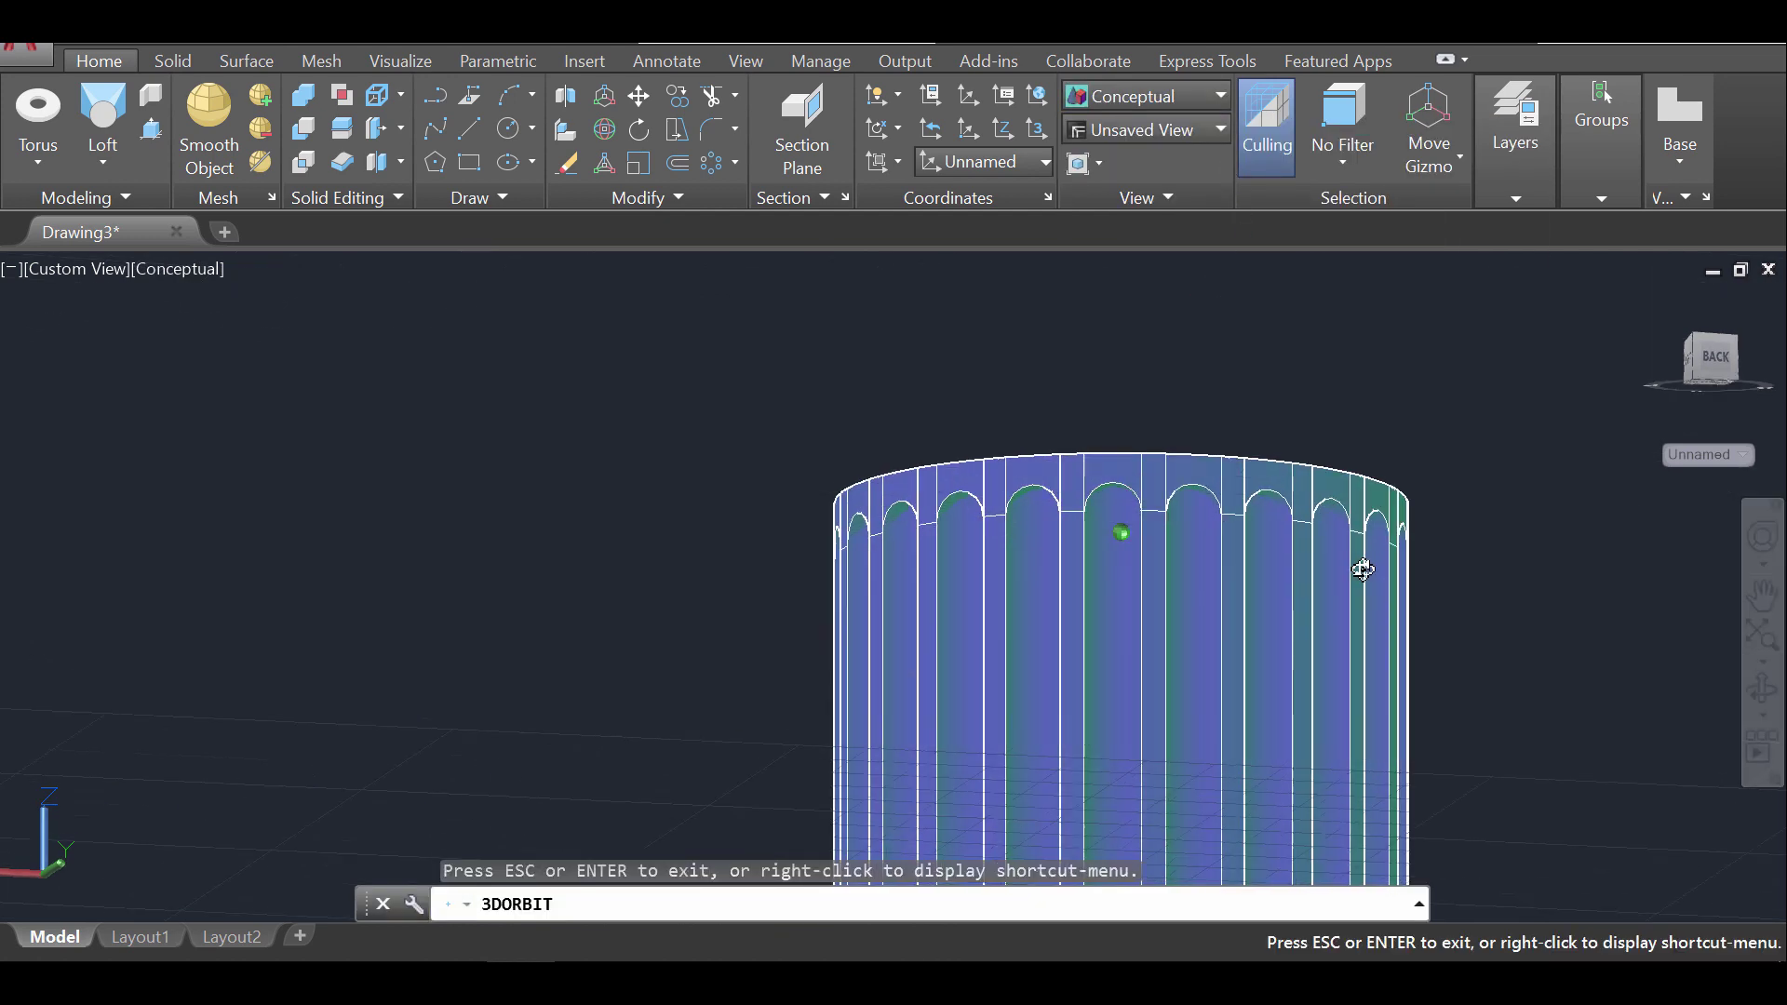
left_click_drag(1360, 566, 1234, 640)
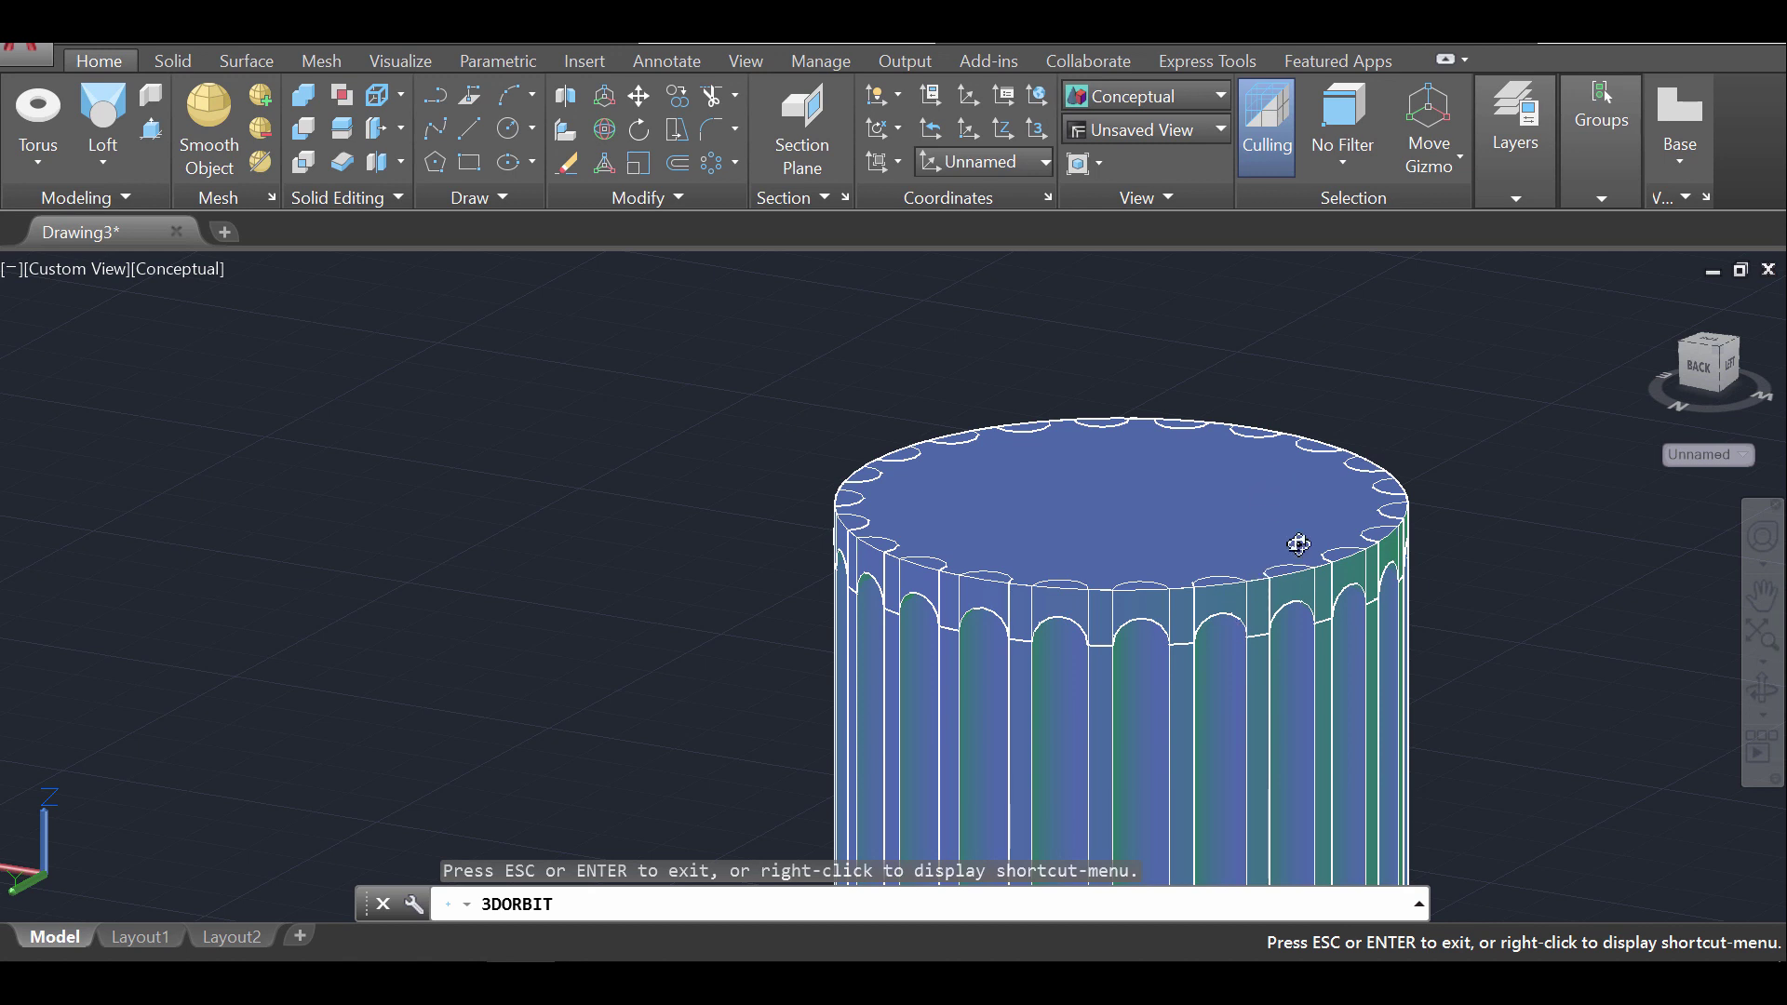
middle_click_drag(1380, 586, 1127, 590)
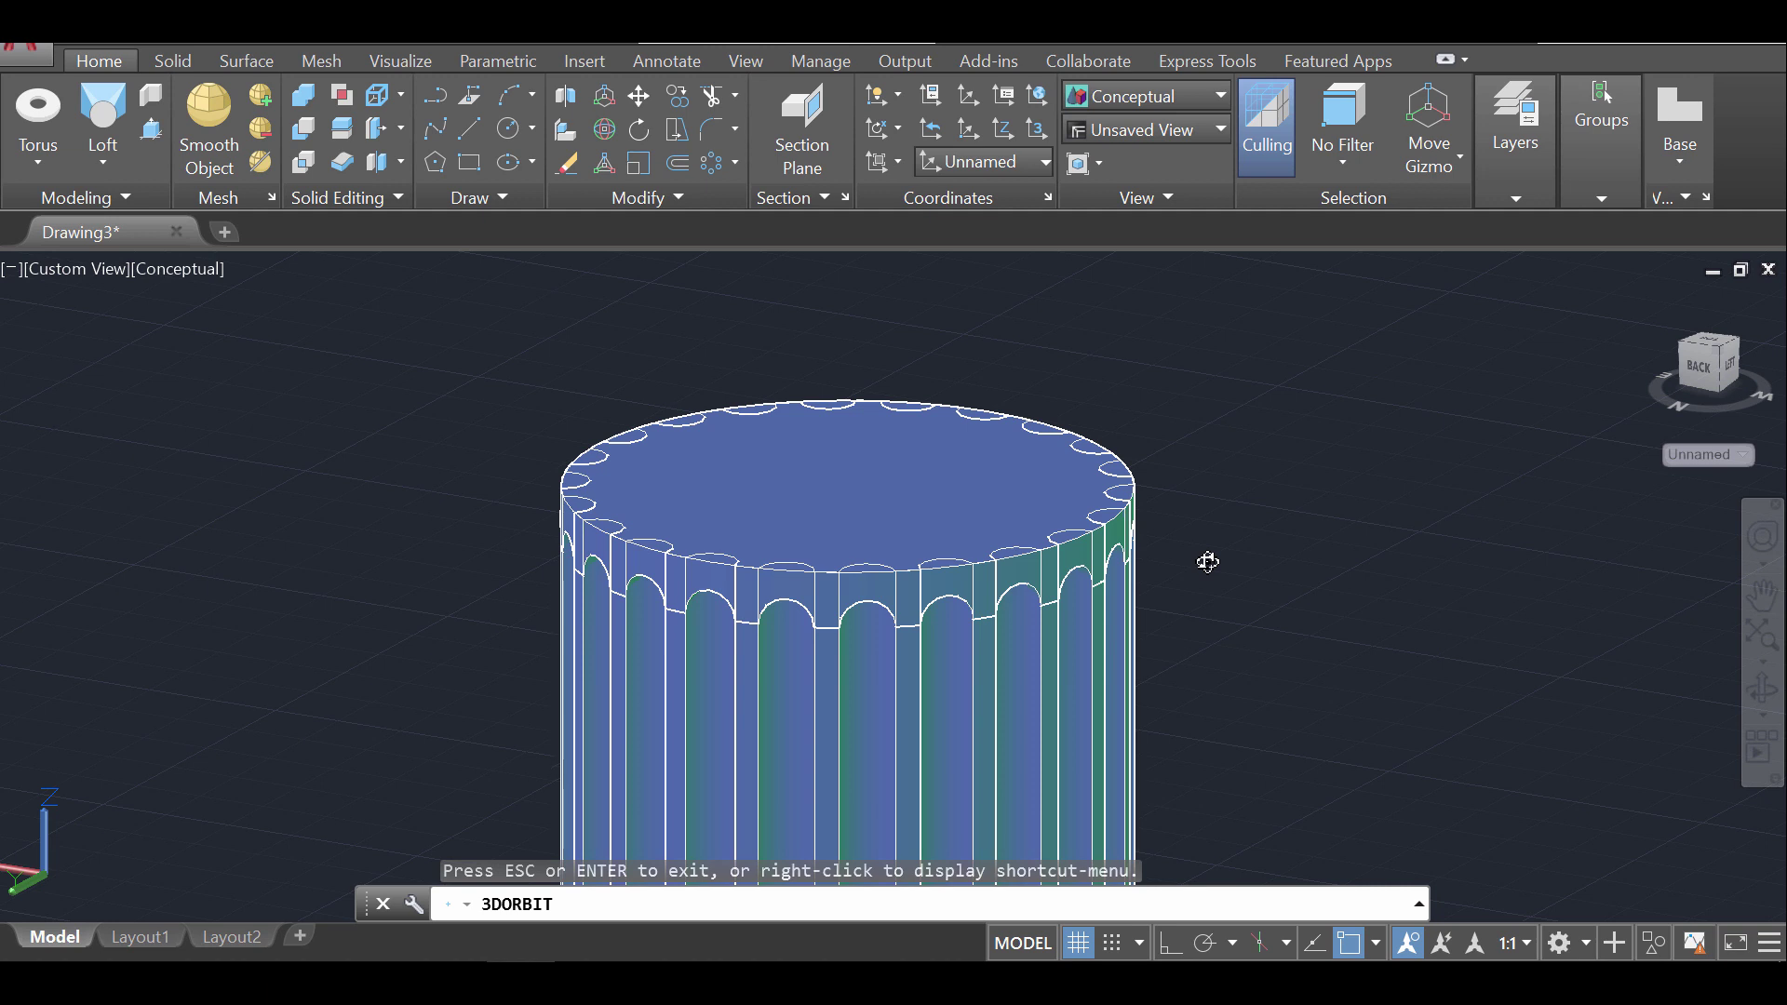
left_click_drag(1209, 562, 1153, 597)
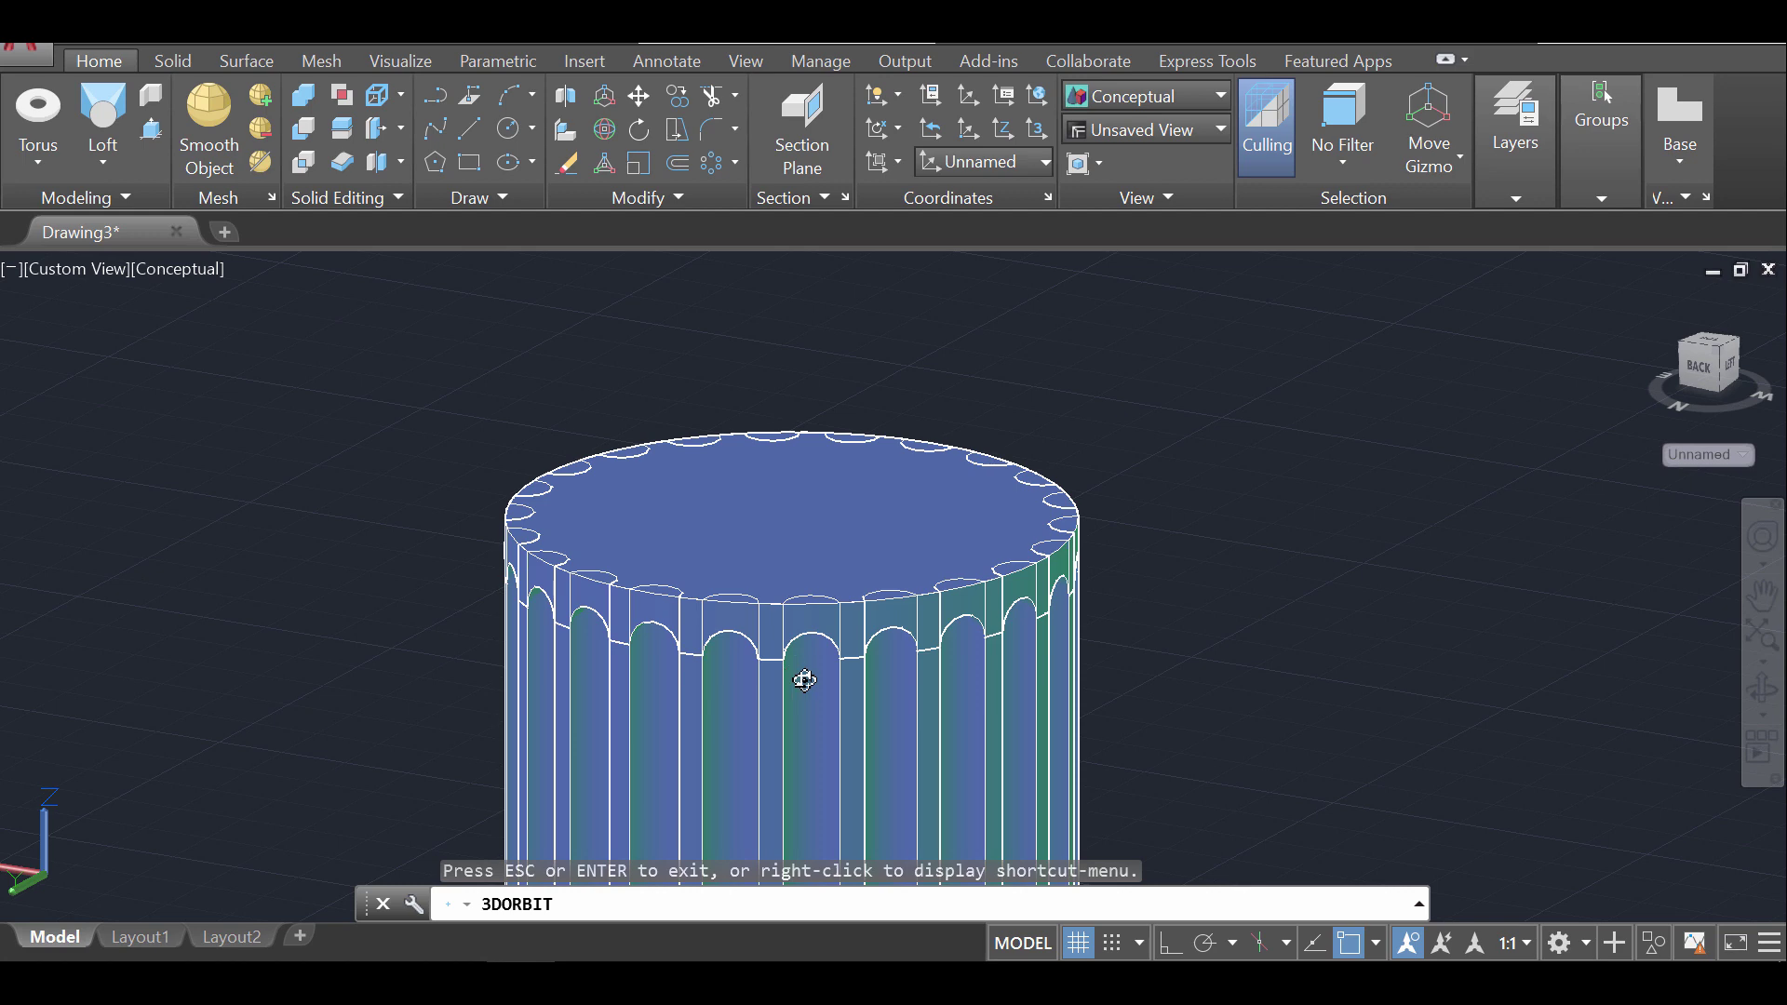
mouse_move(805, 680)
left_mouse_down()
mouse_move(786, 638)
mouse_move(799, 694)
left_mouse_up()
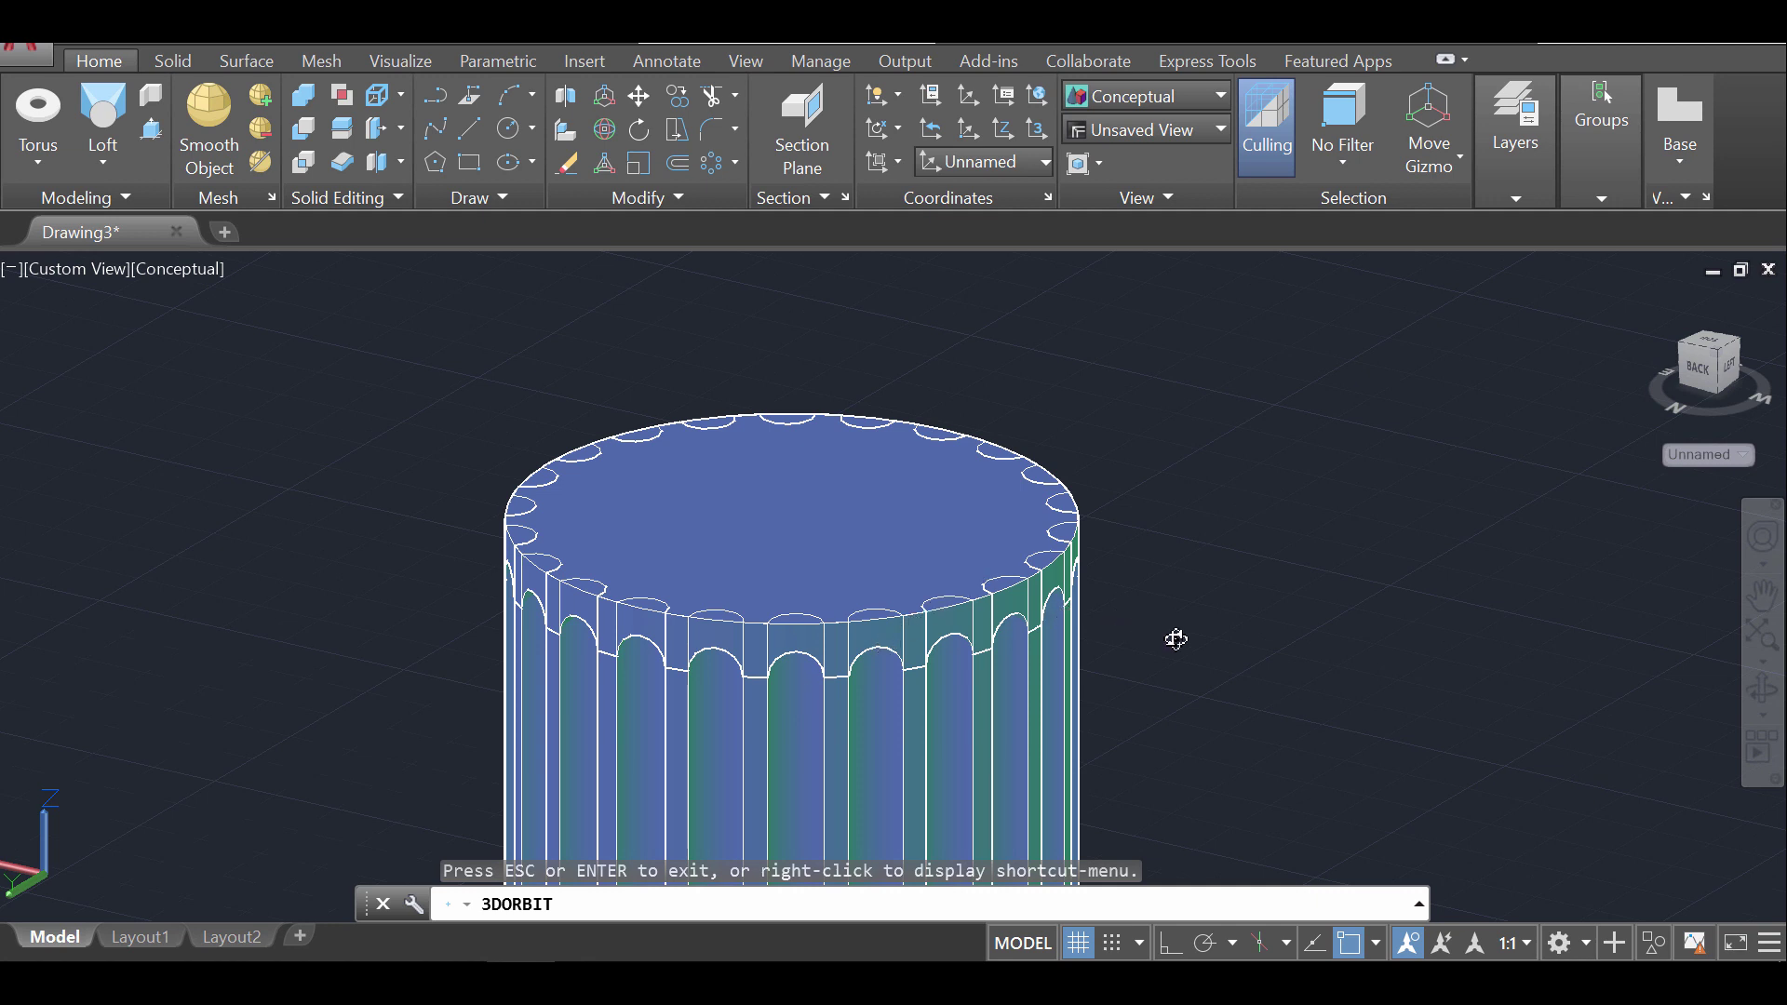
key("Escape")
key("Escape")
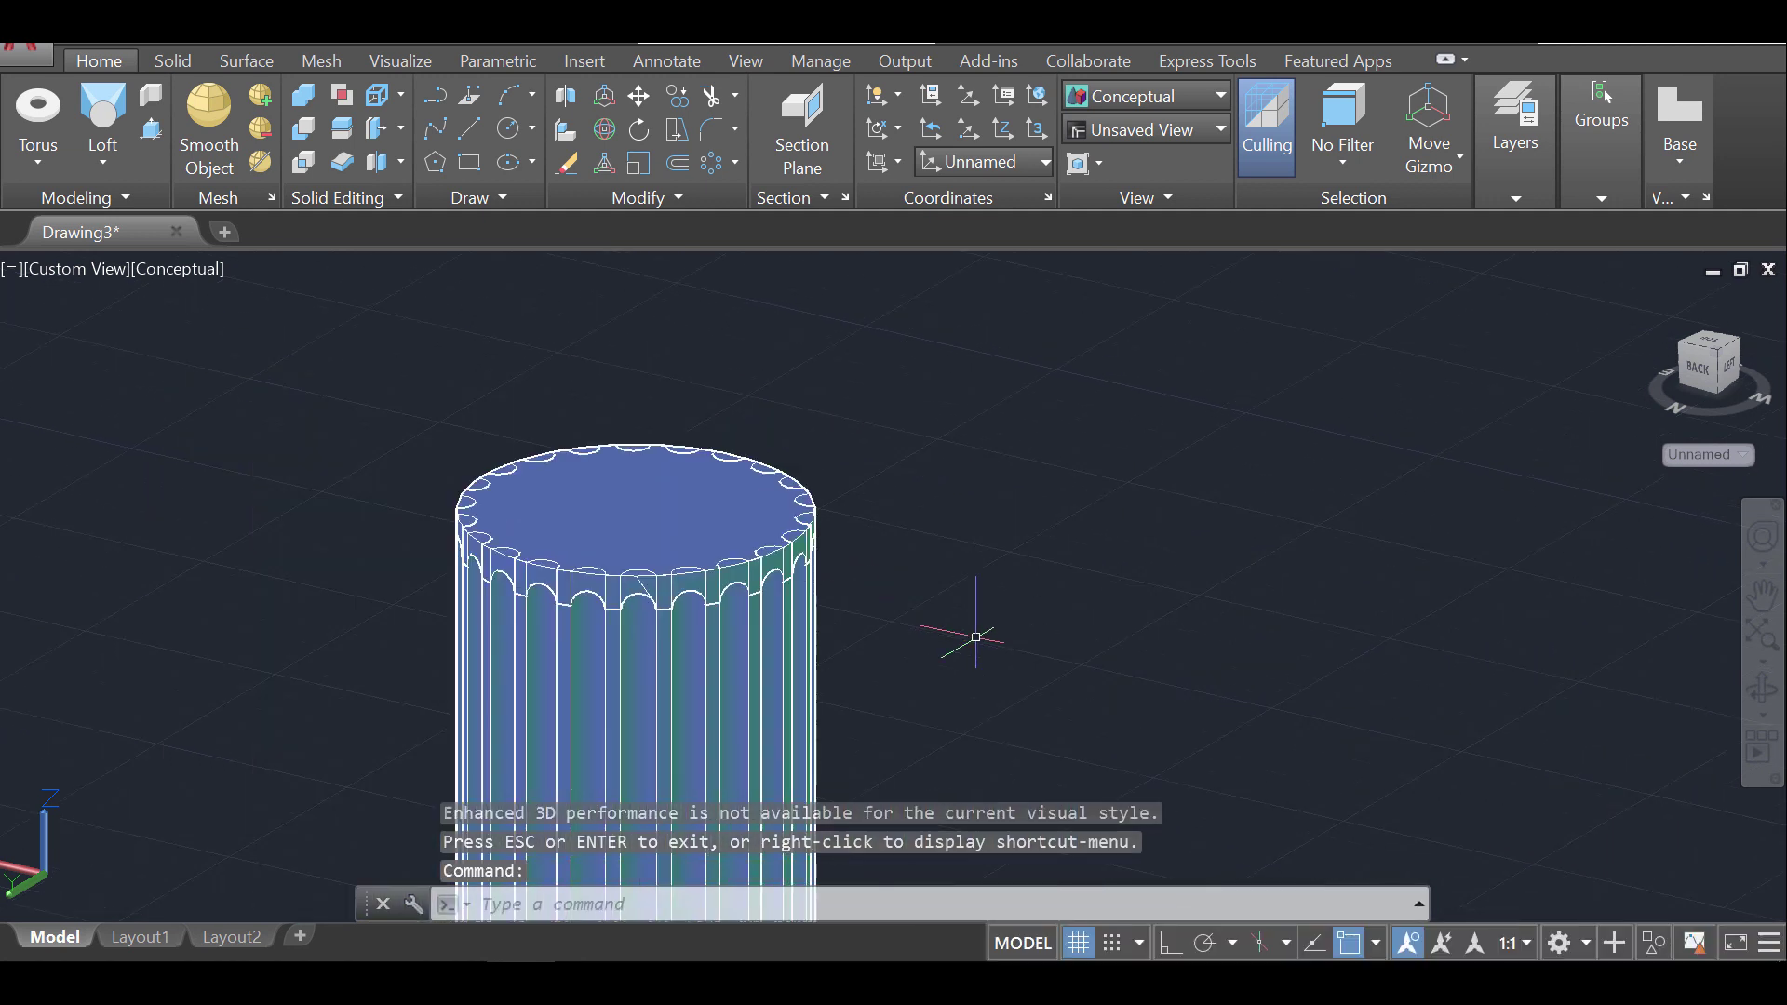
scroll(945, 614, "up", 2)
left_click(1762, 691)
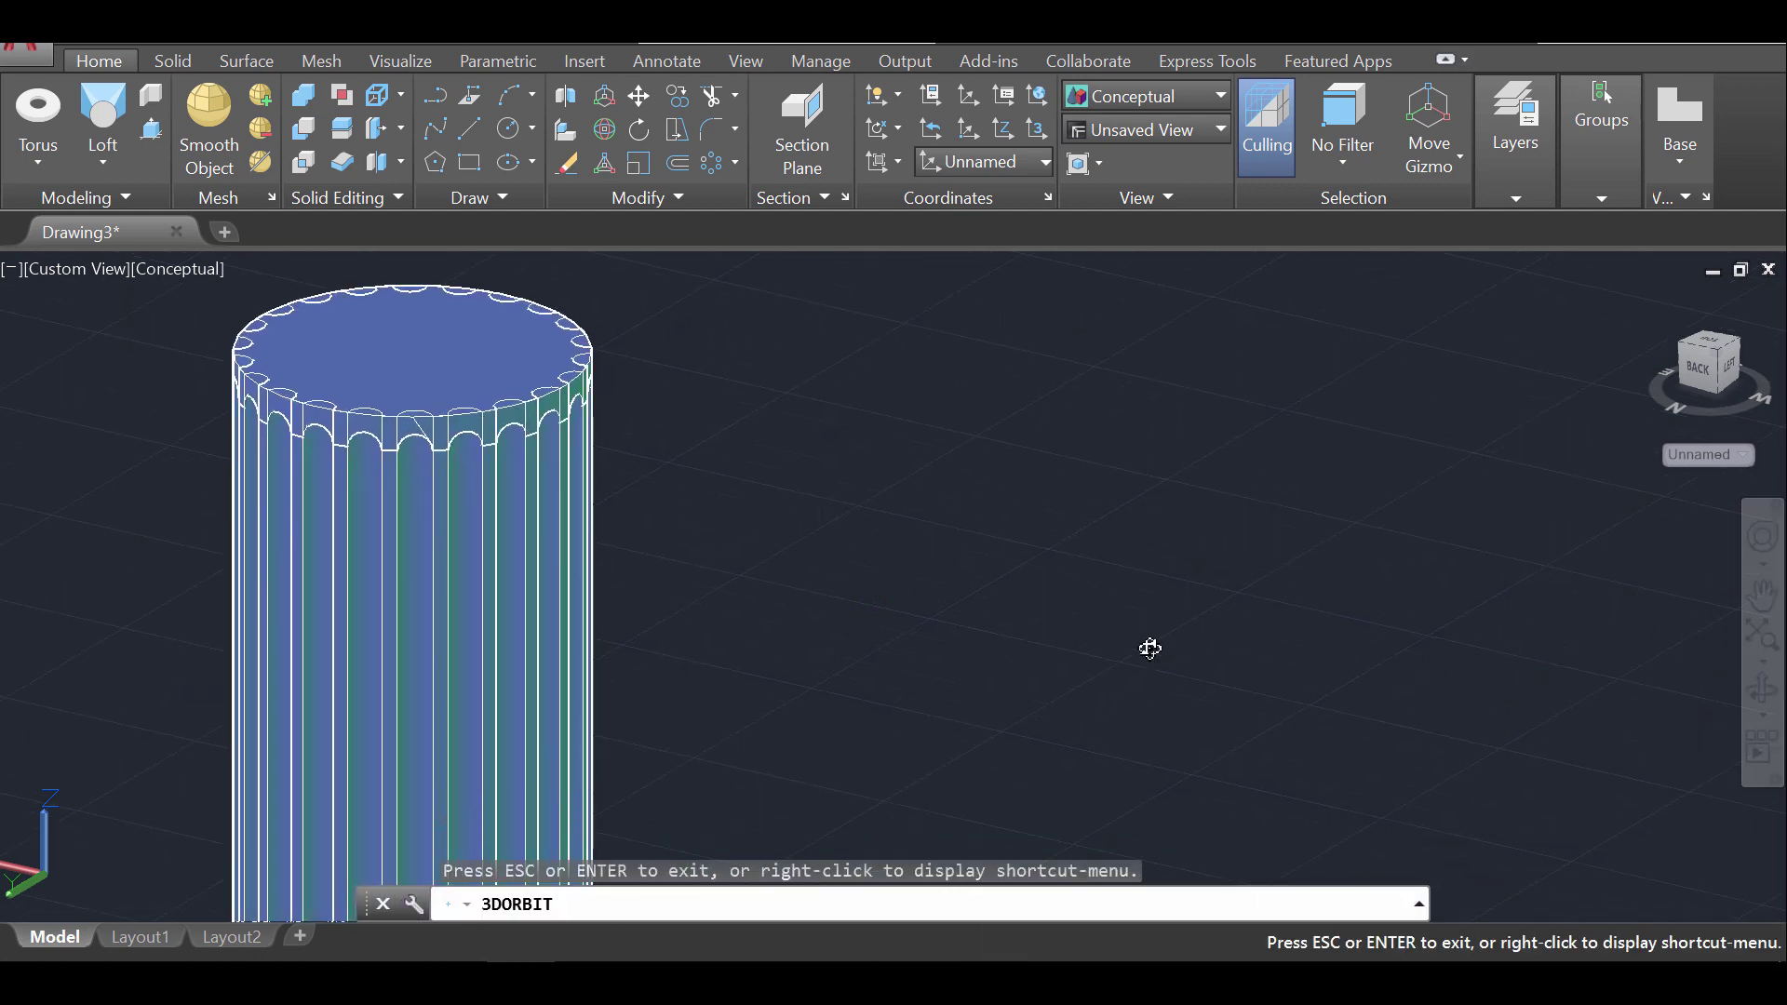
left_click_drag(1151, 653, 1050, 686)
middle_click_drag(969, 642, 1317, 684)
key("Escape")
Create a torus centred on the column's top face with a radius of 50 and a tube radius of 5
scroll(708, 372, "up", 4)
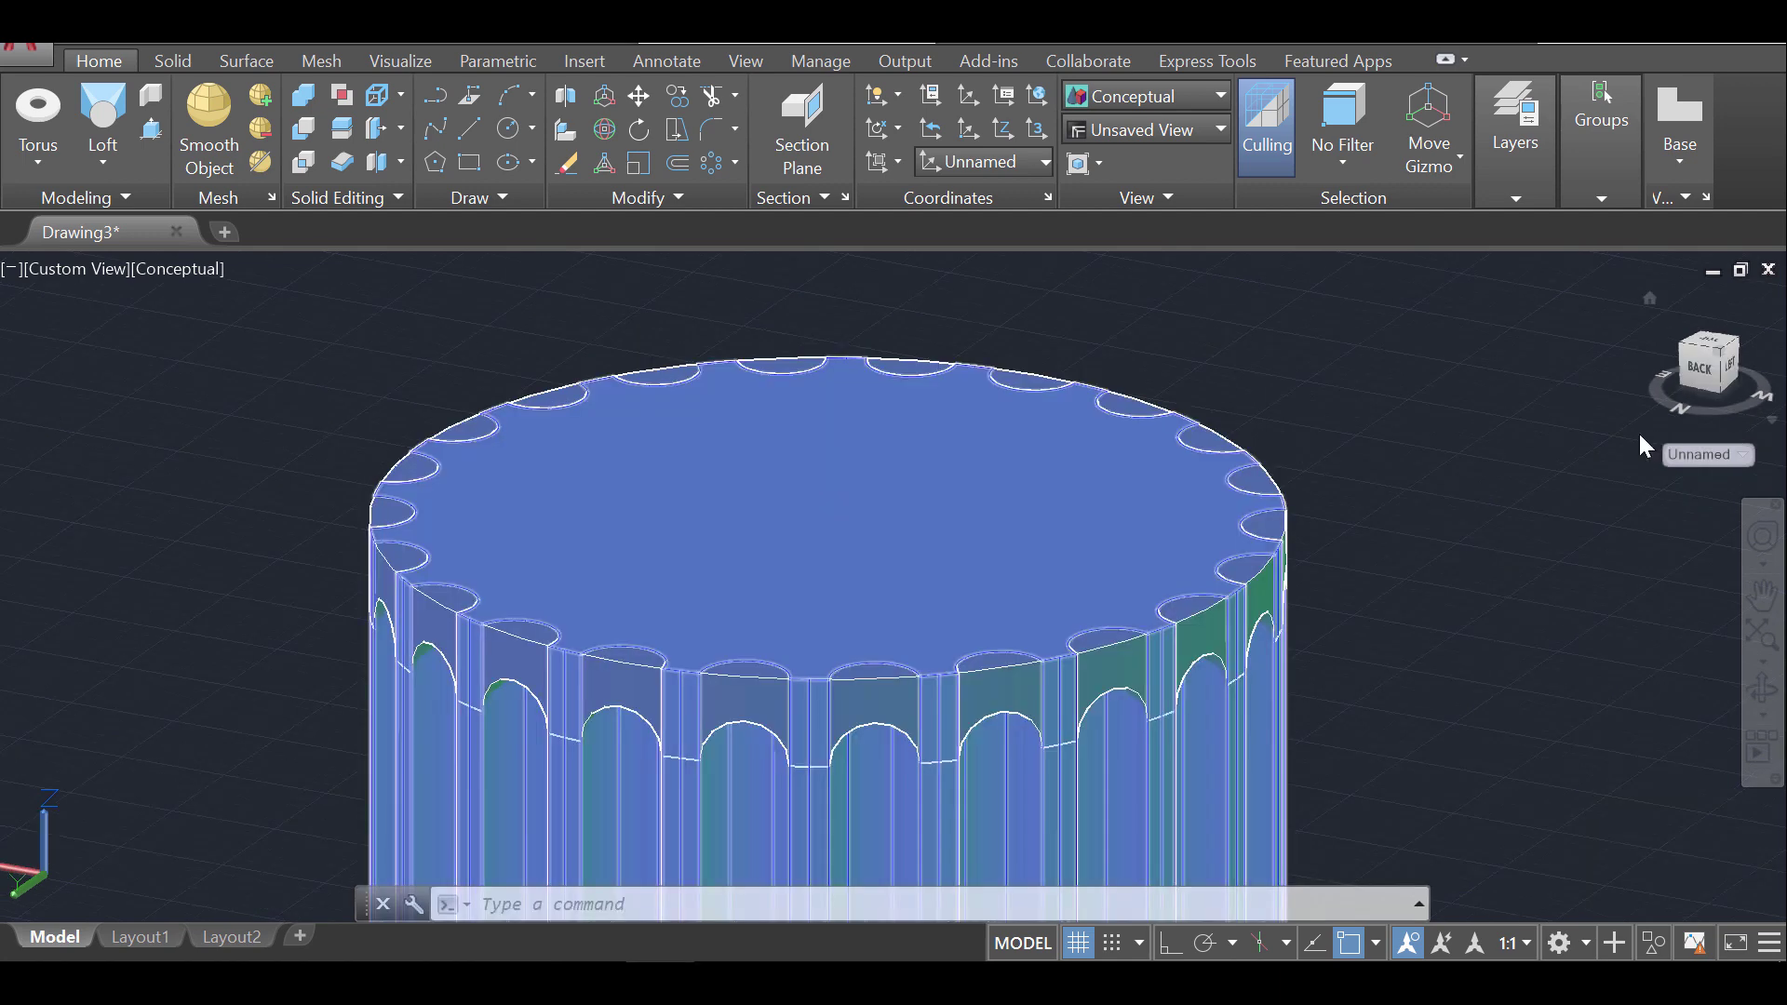
left_click(54, 125)
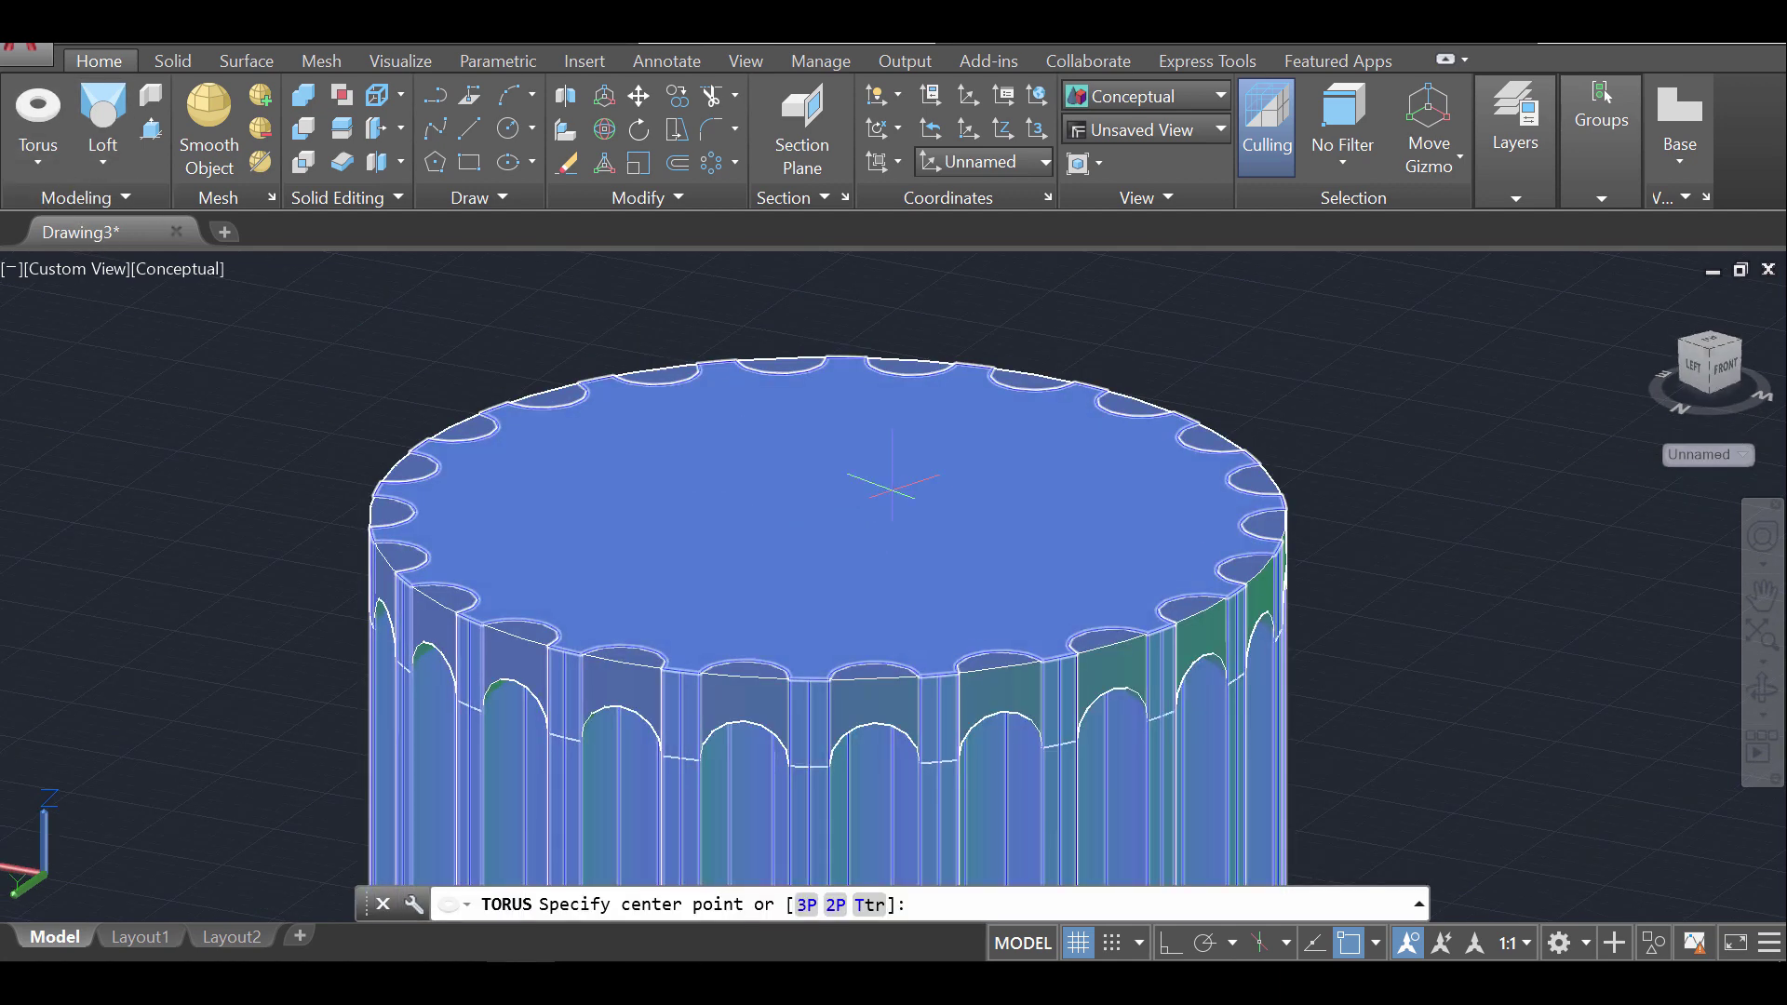
right_click(907, 488, "shift")
mouse_move(1033, 472)
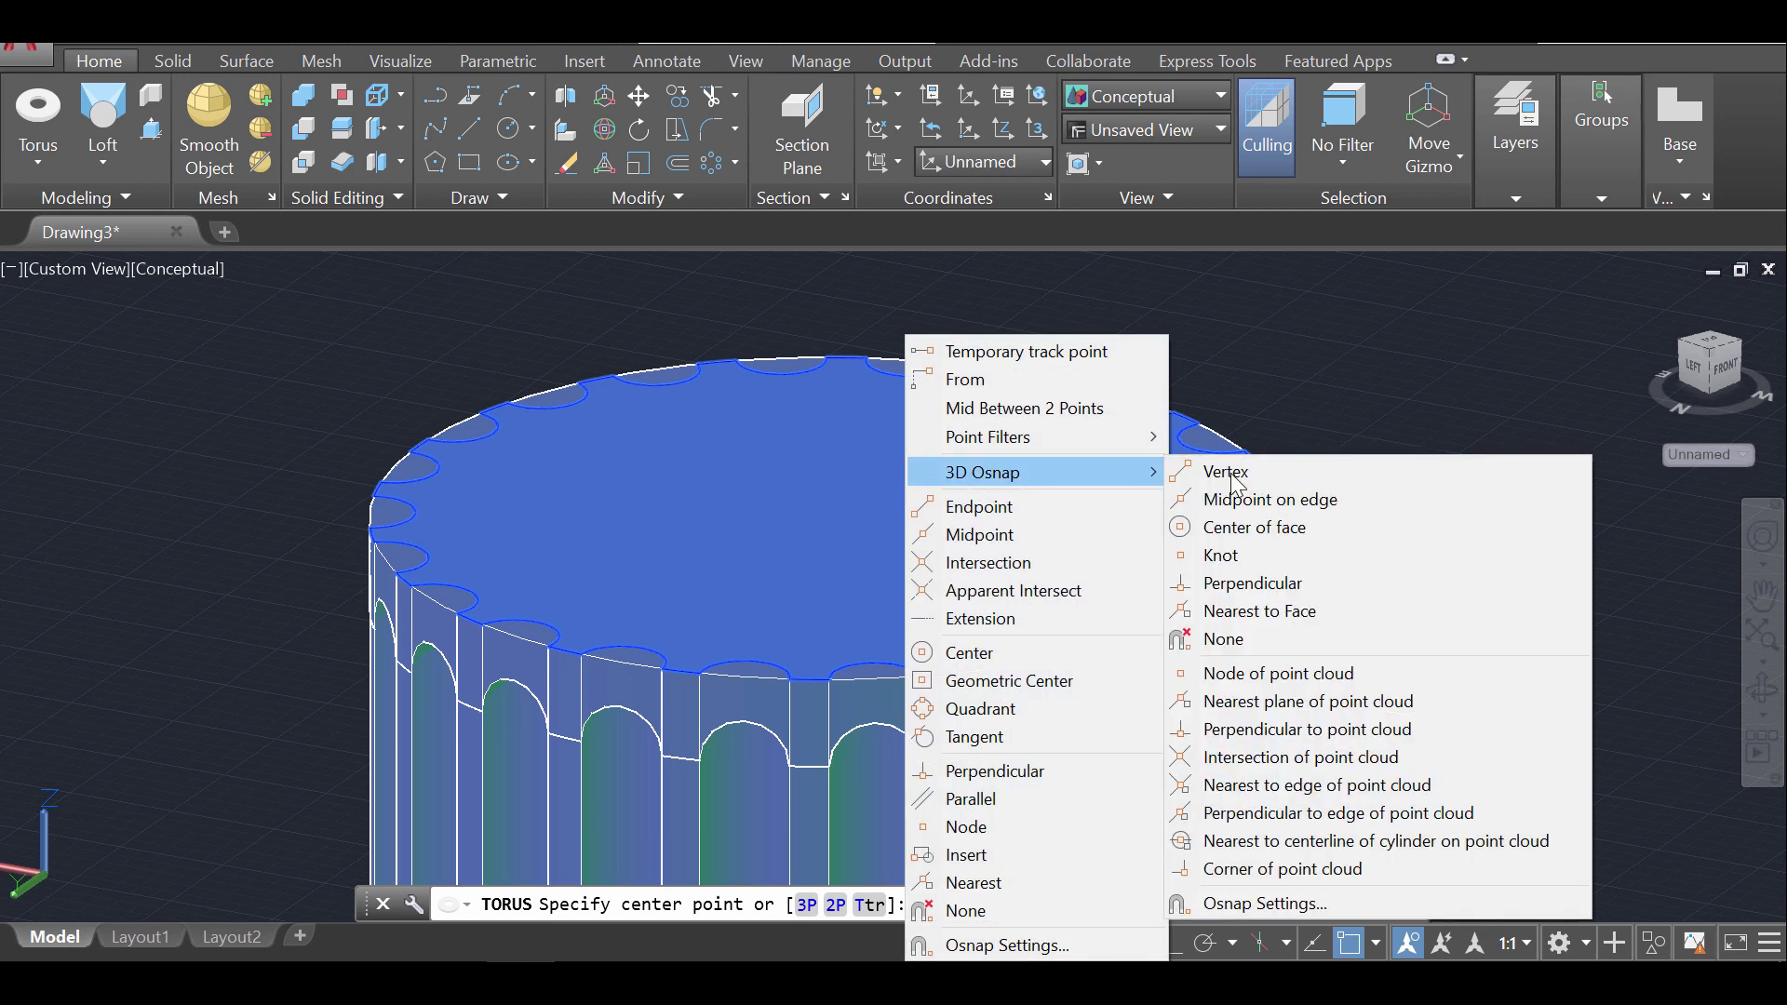
left_click(1252, 527)
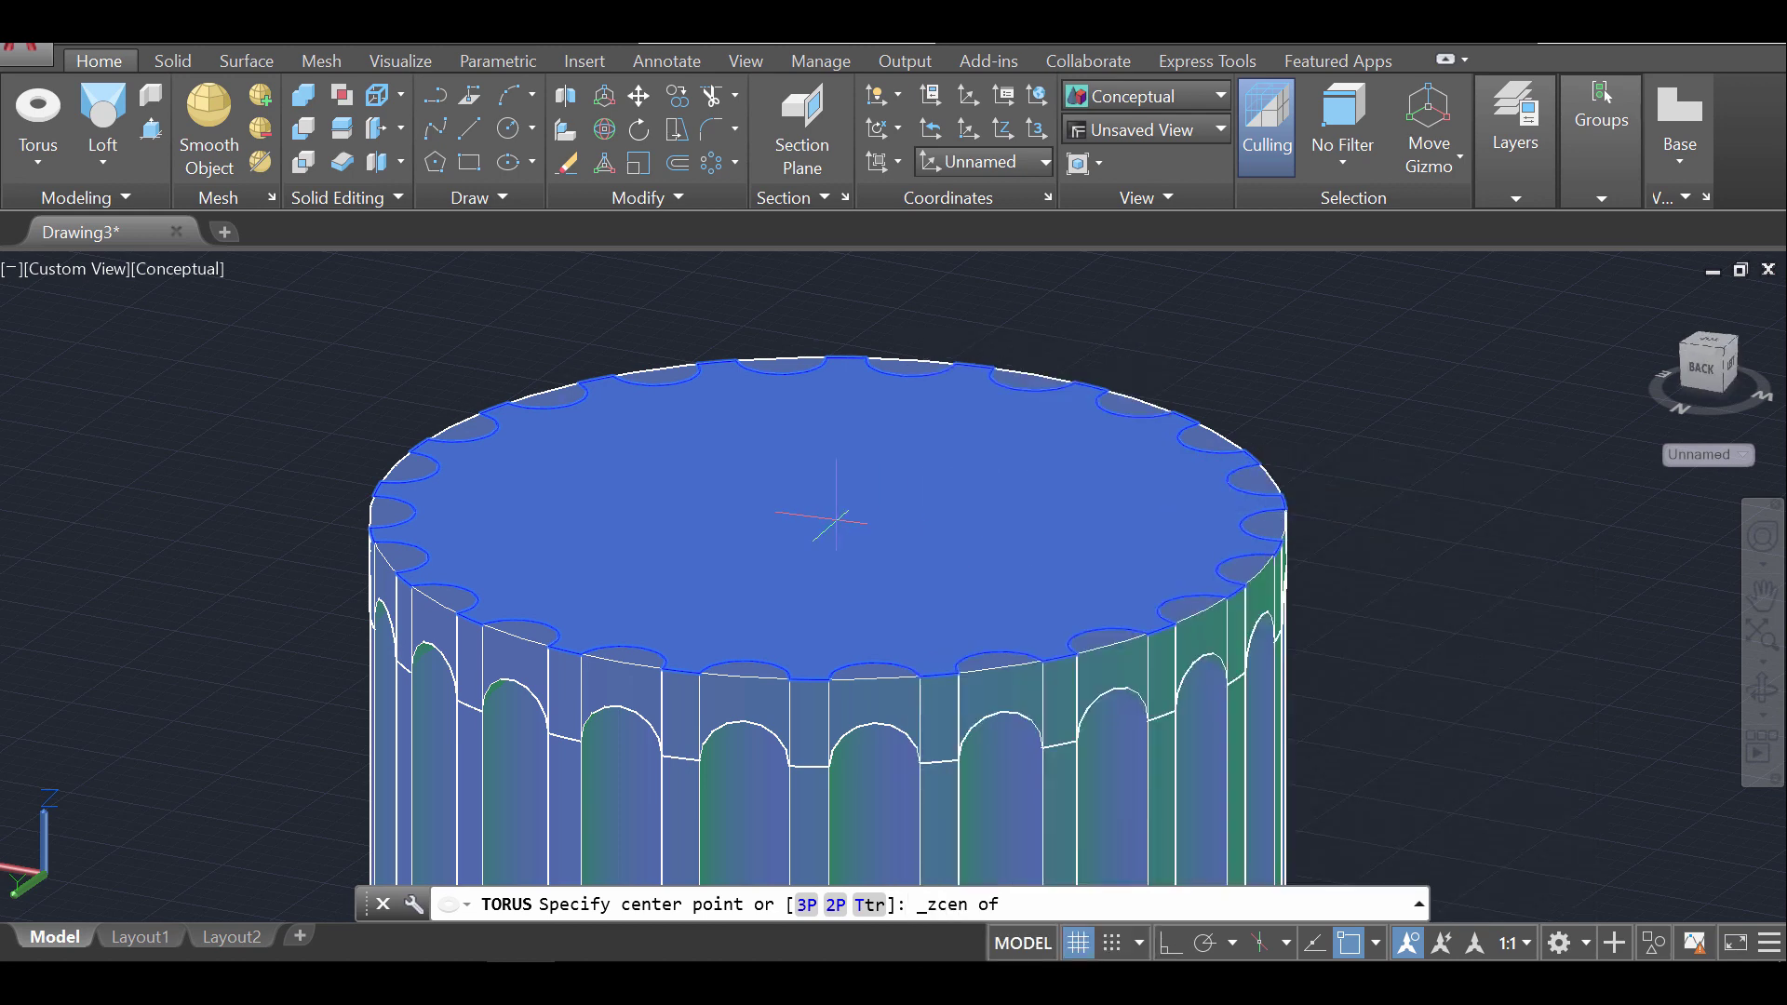
left_click(836, 521)
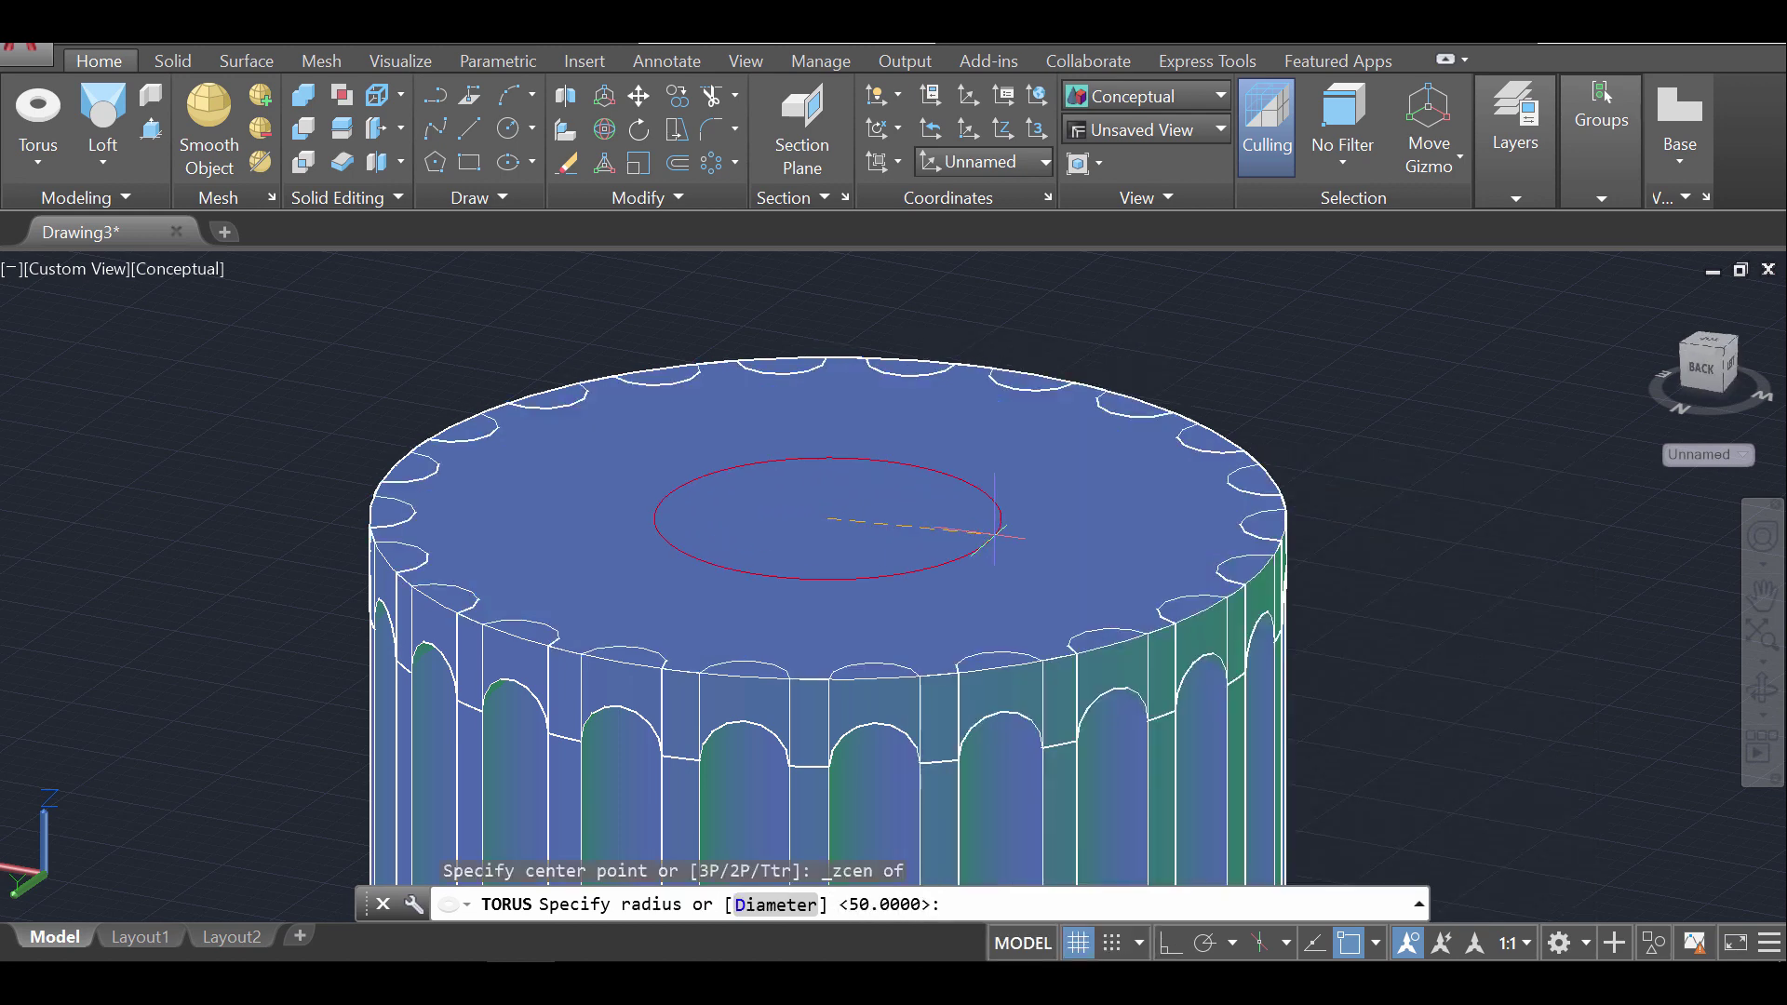
type("50")
key("Return")
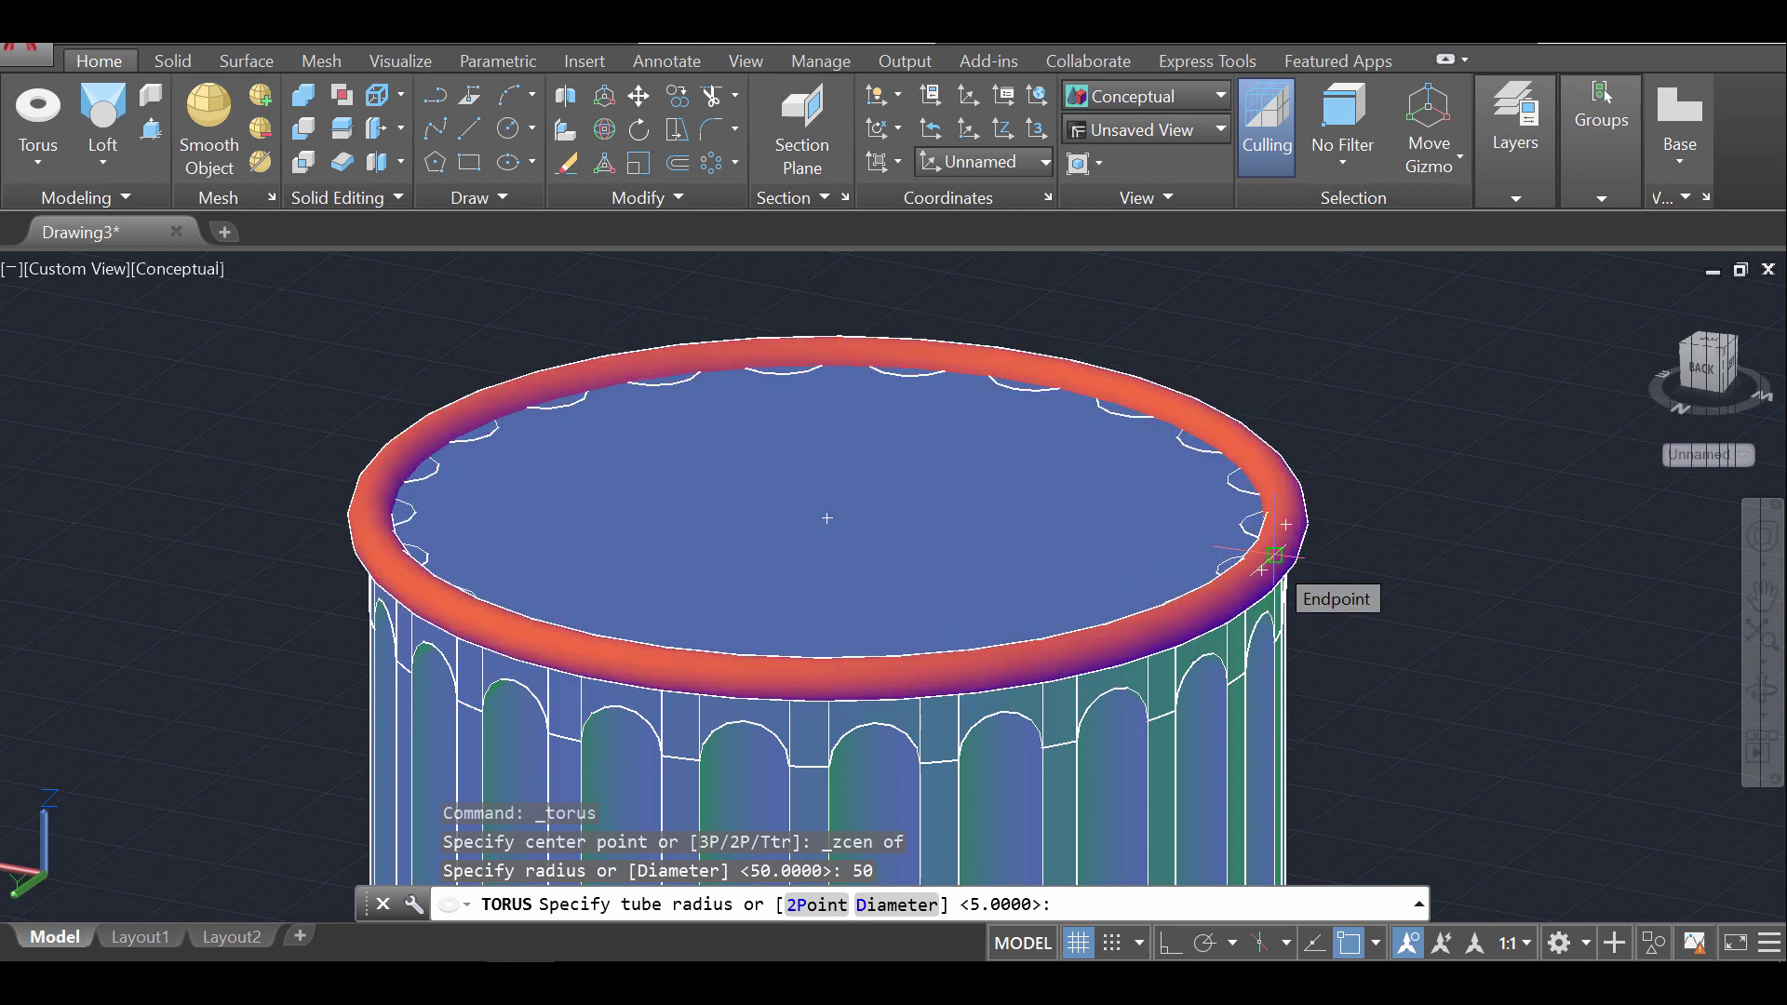
type("5")
key("Return")
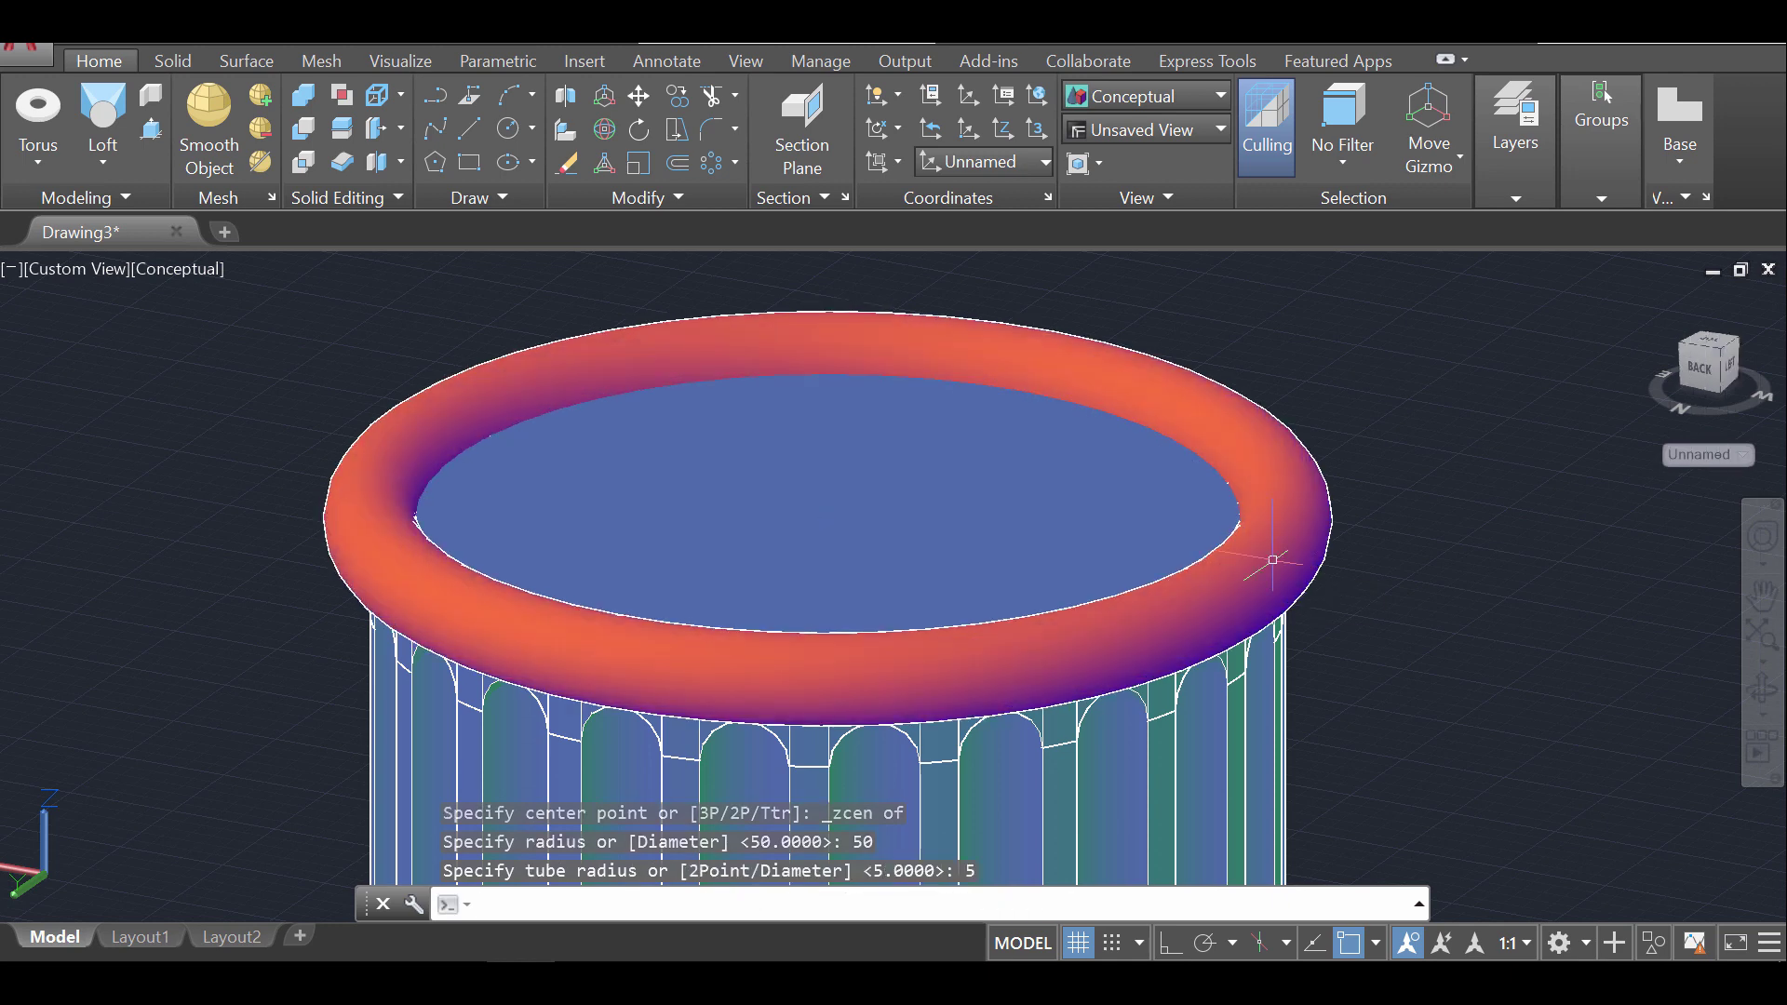
Move the torus straight up by 5 along the Z axis so it rests on the column's top face
left_click(1762, 689)
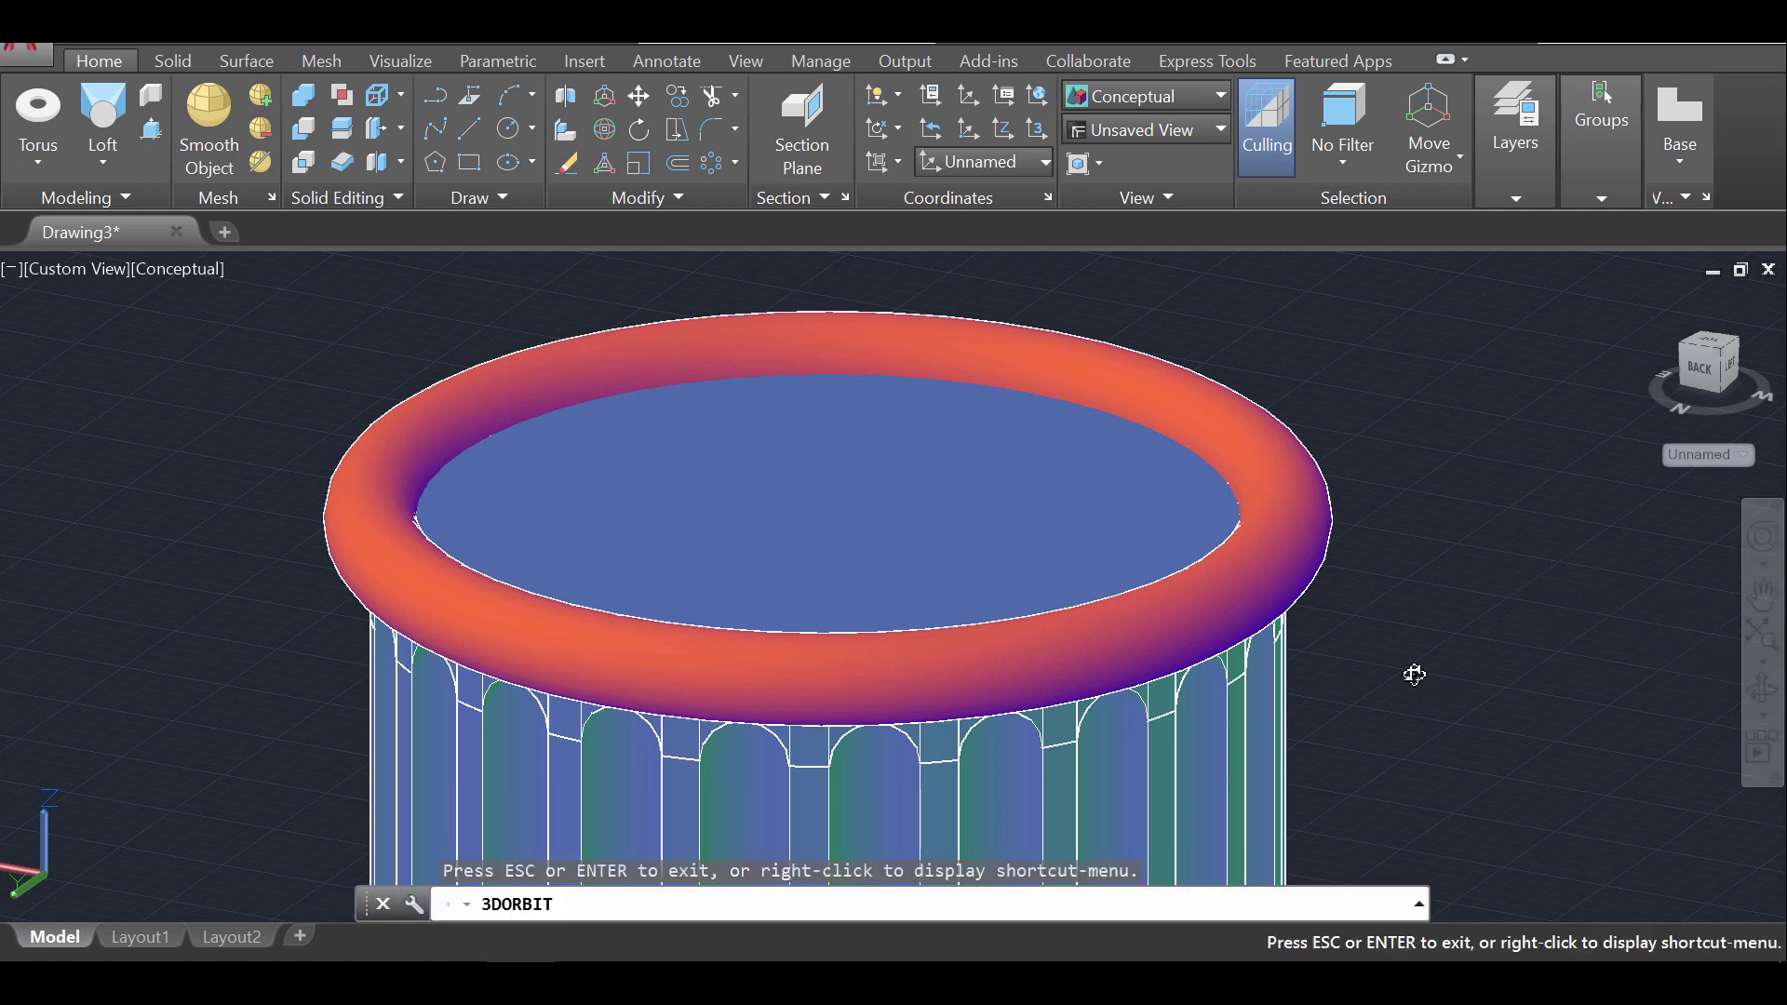
left_click_drag(1412, 674, 1411, 613)
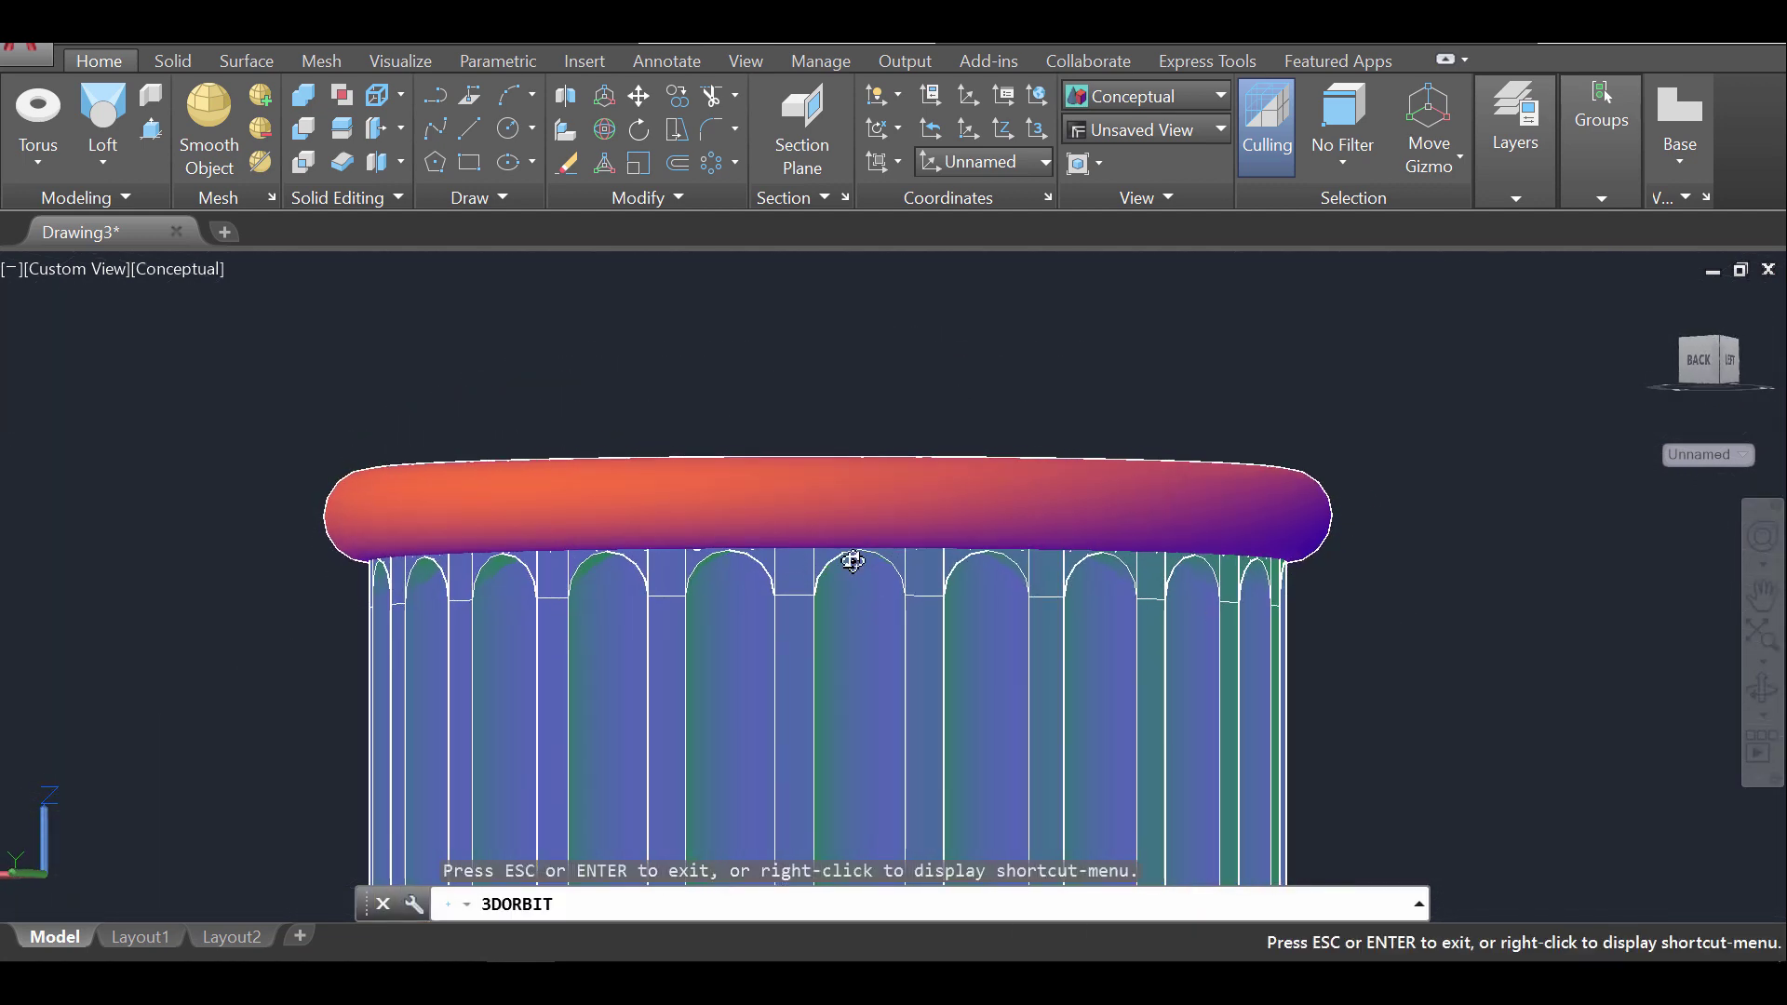
scroll(853, 560, "up", 3)
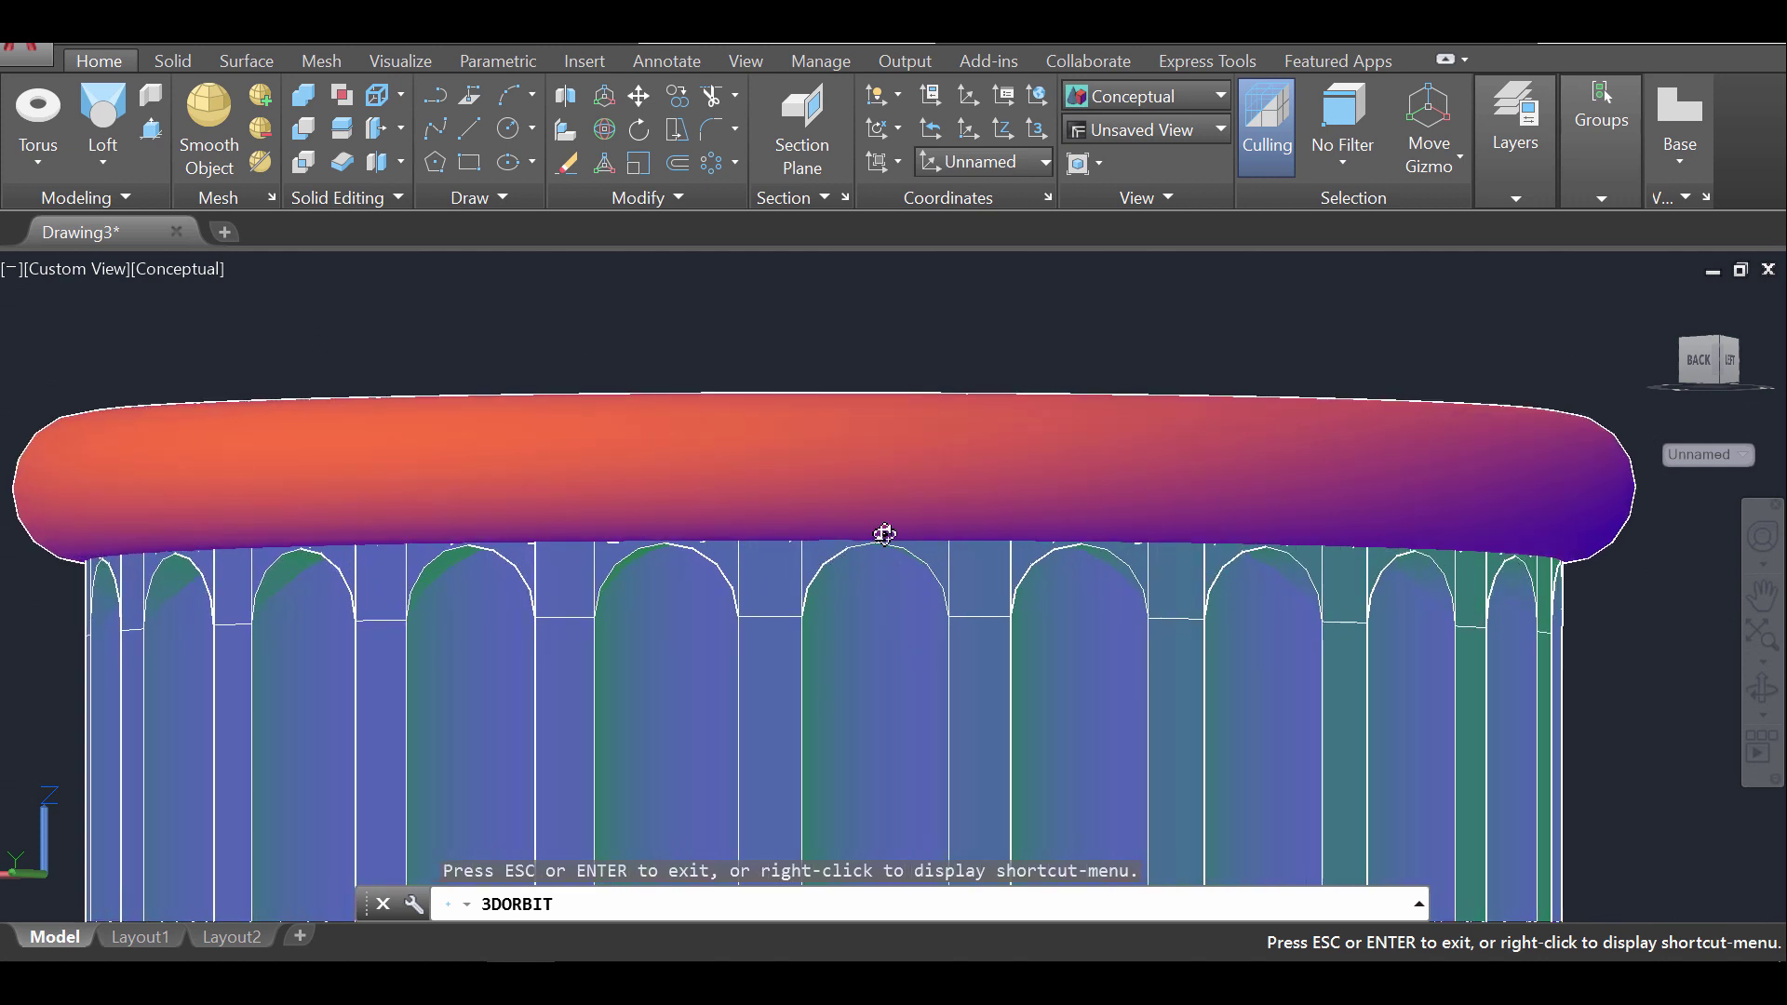
key("Escape")
left_click(842, 431)
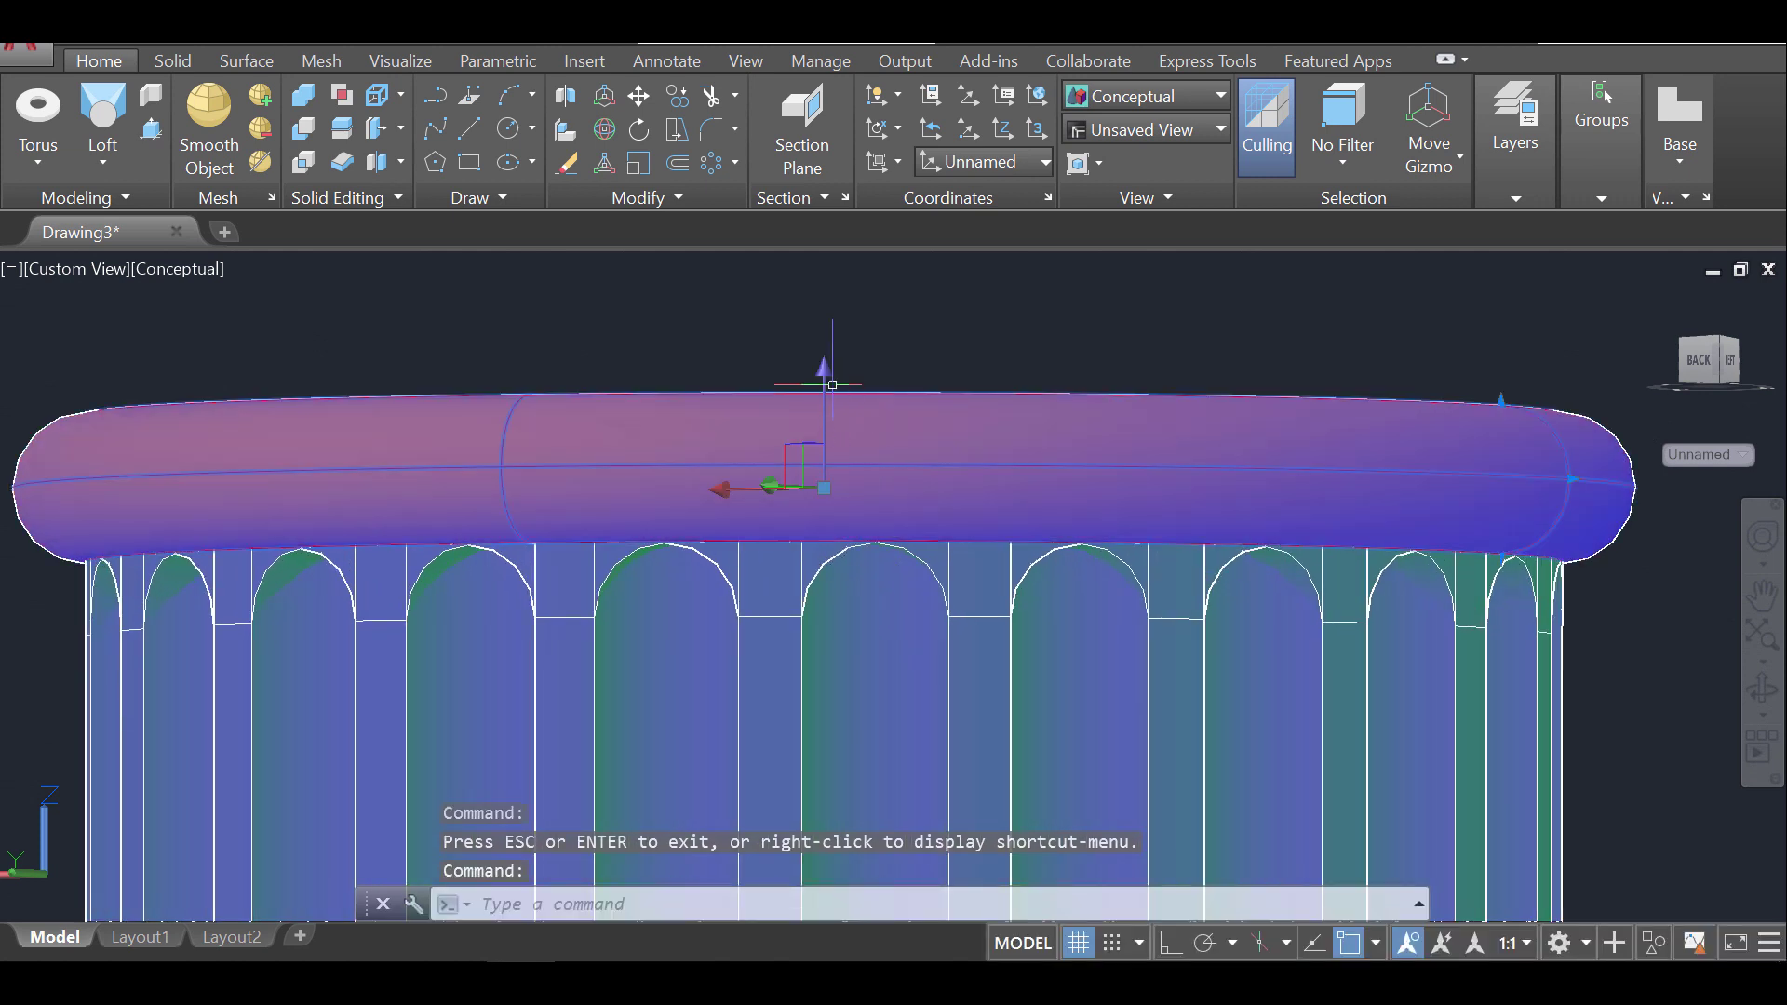
left_click(840, 467)
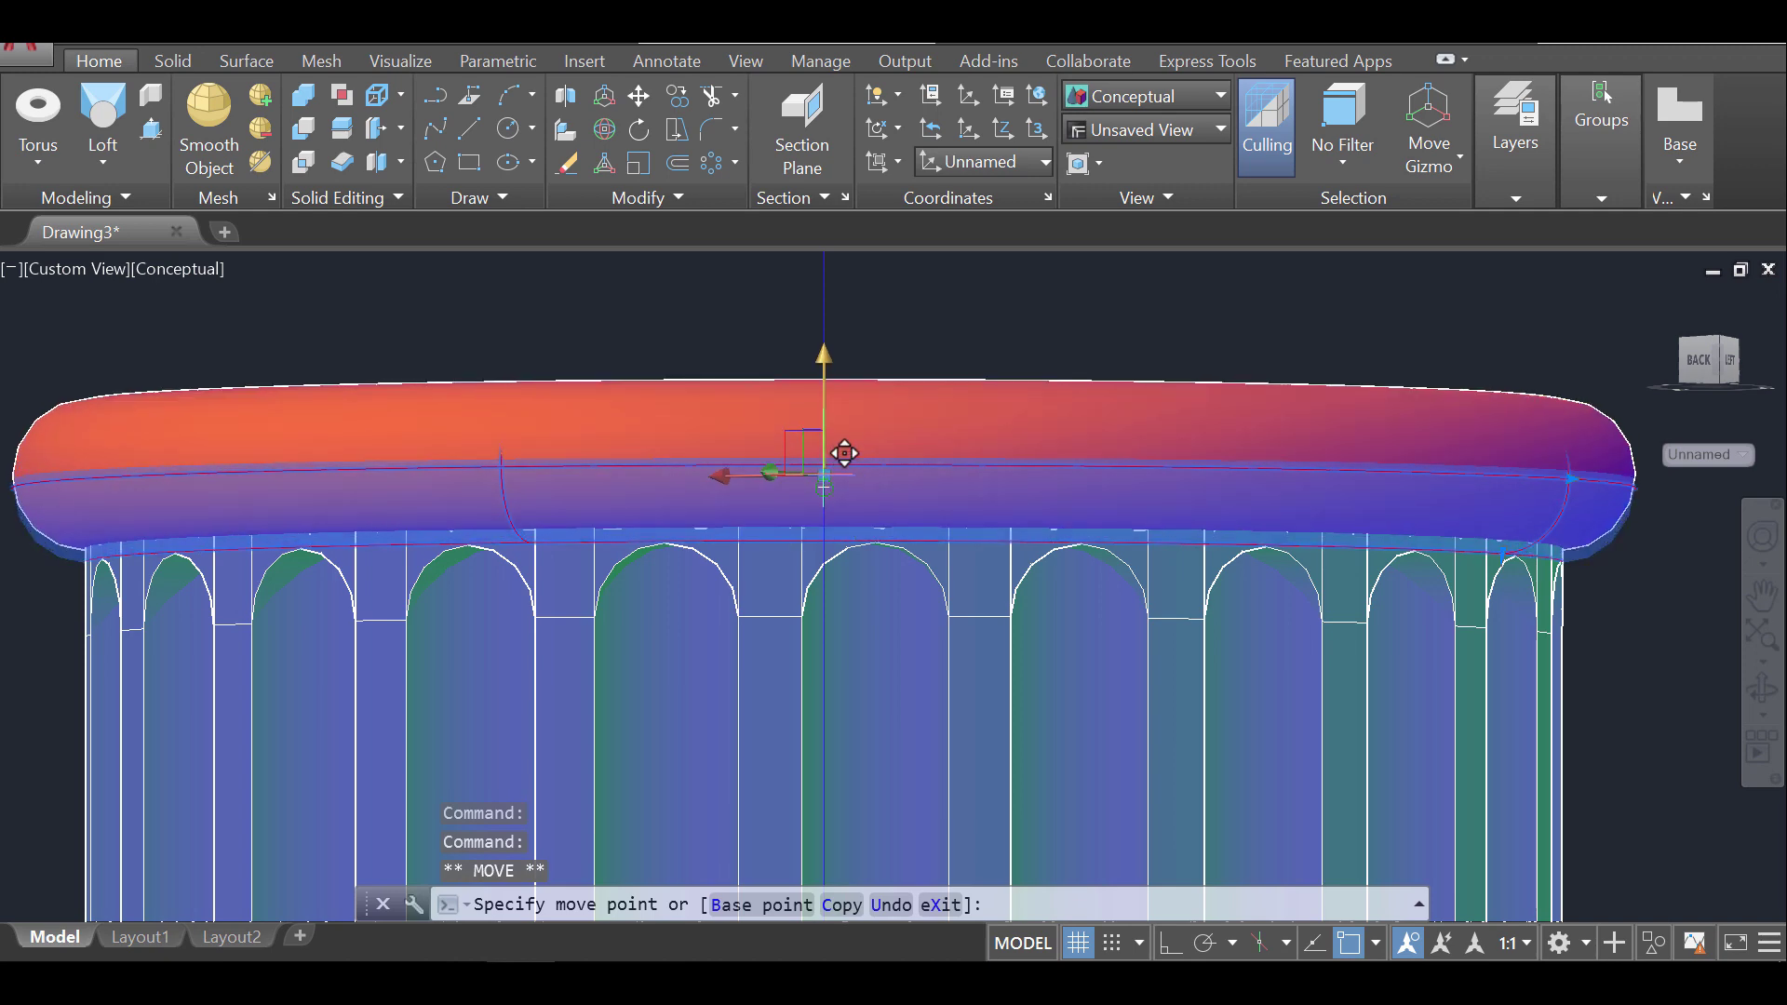
scroll(845, 456, "up", 4)
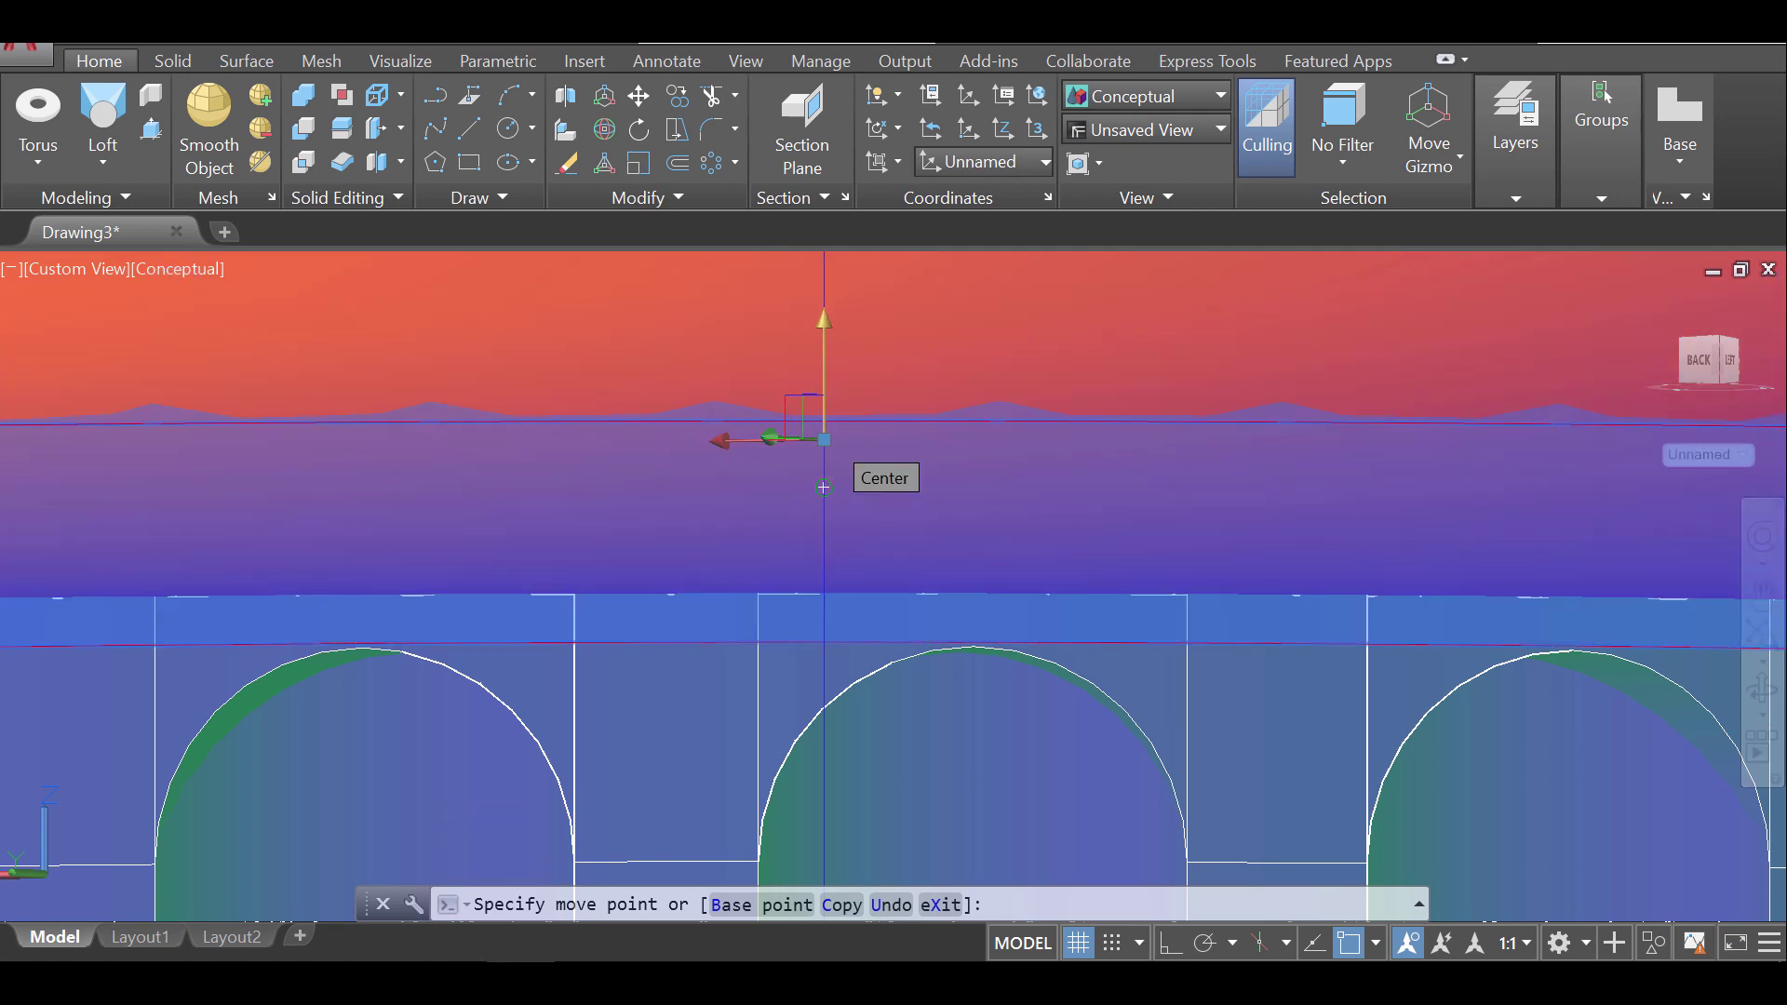
key("Escape")
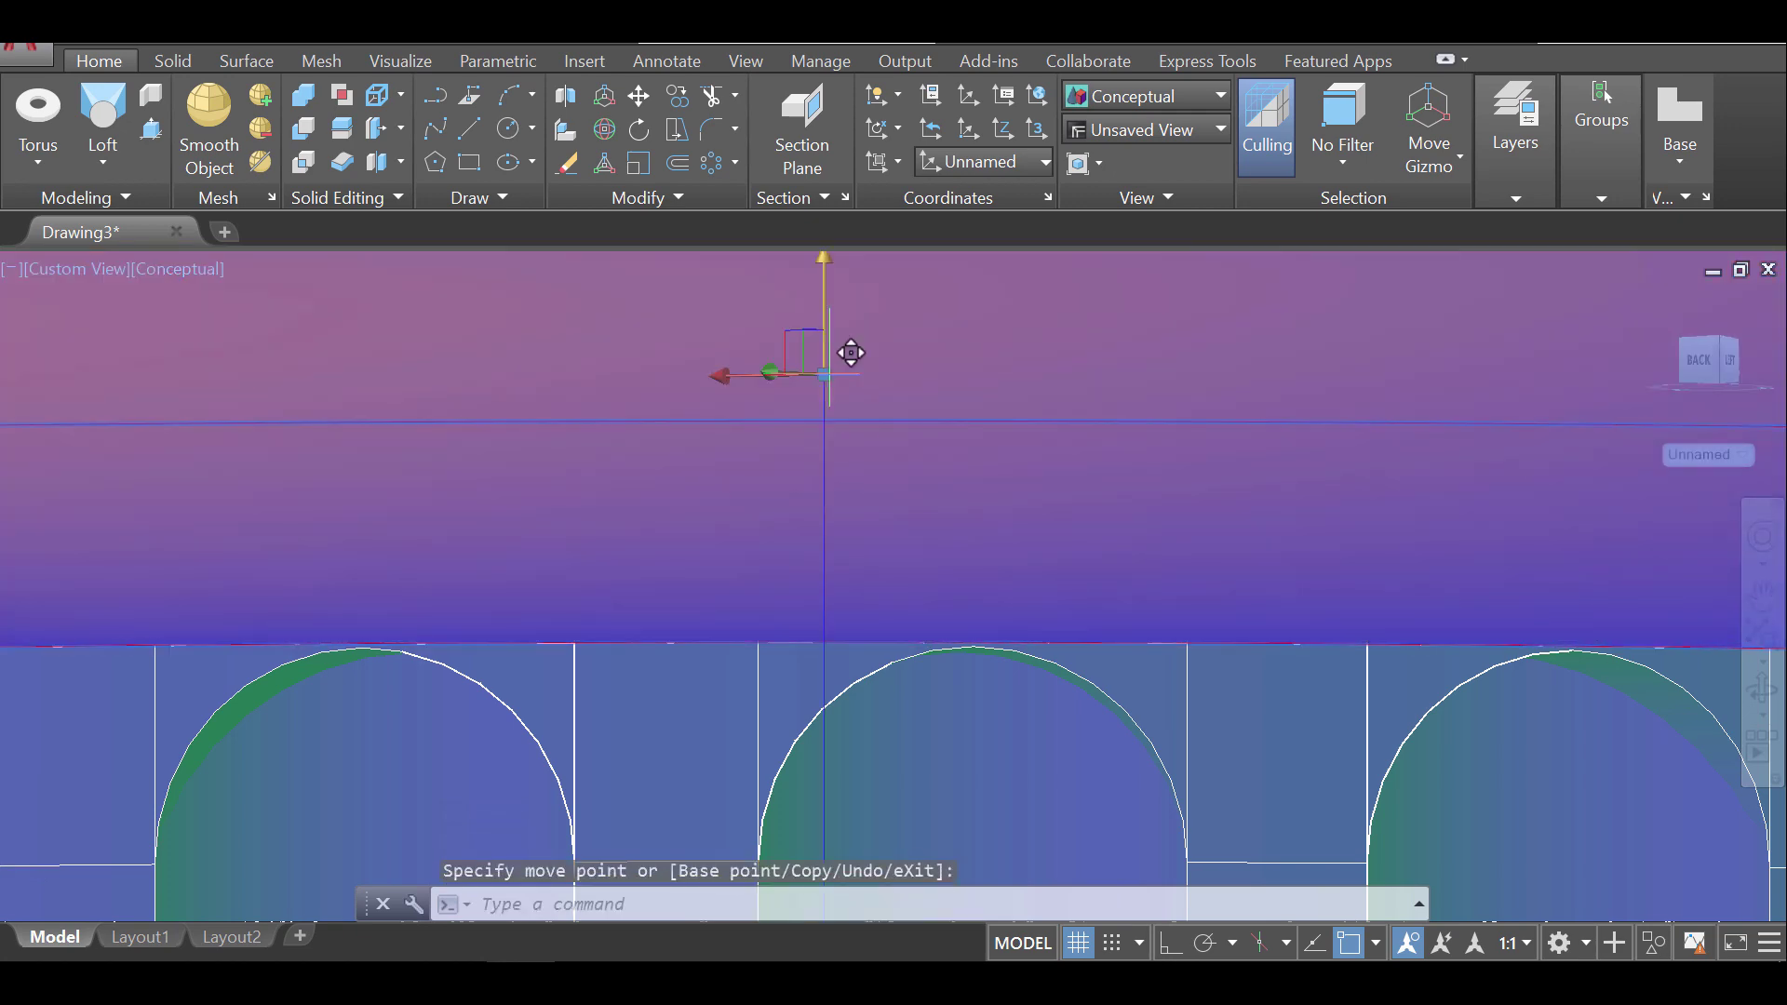
left_click(845, 352)
type("5")
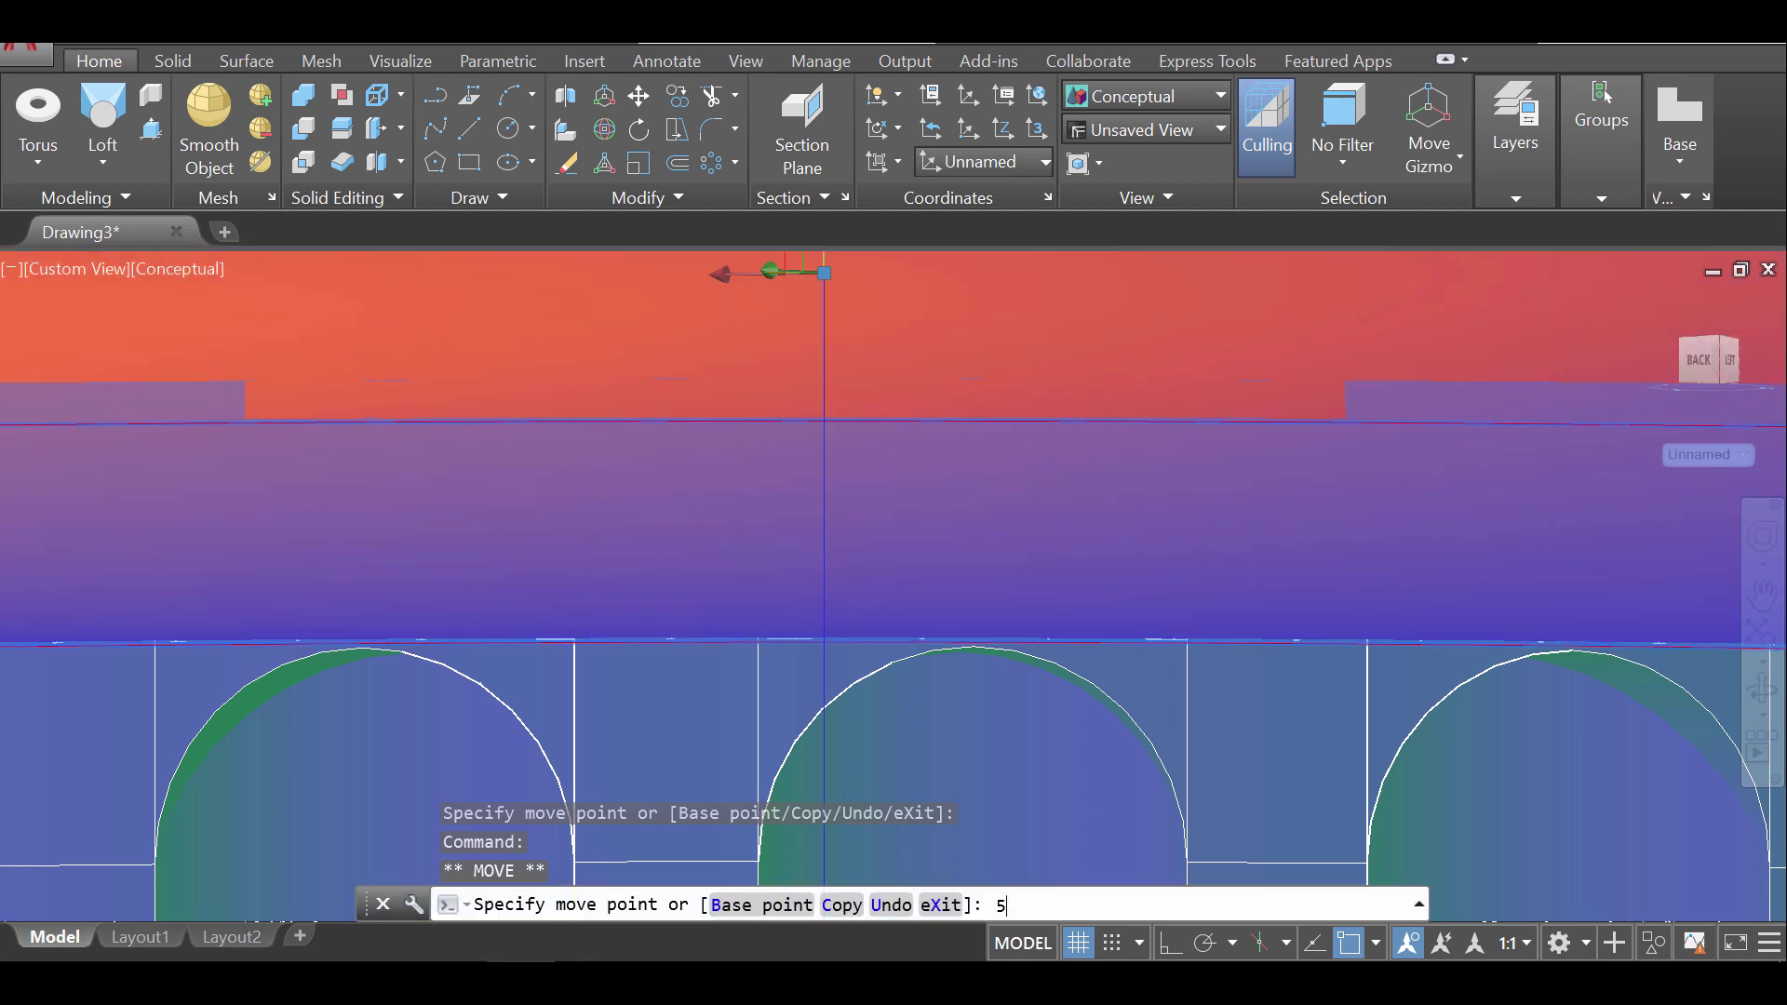
key("Return")
scroll(824, 482, "down", 3)
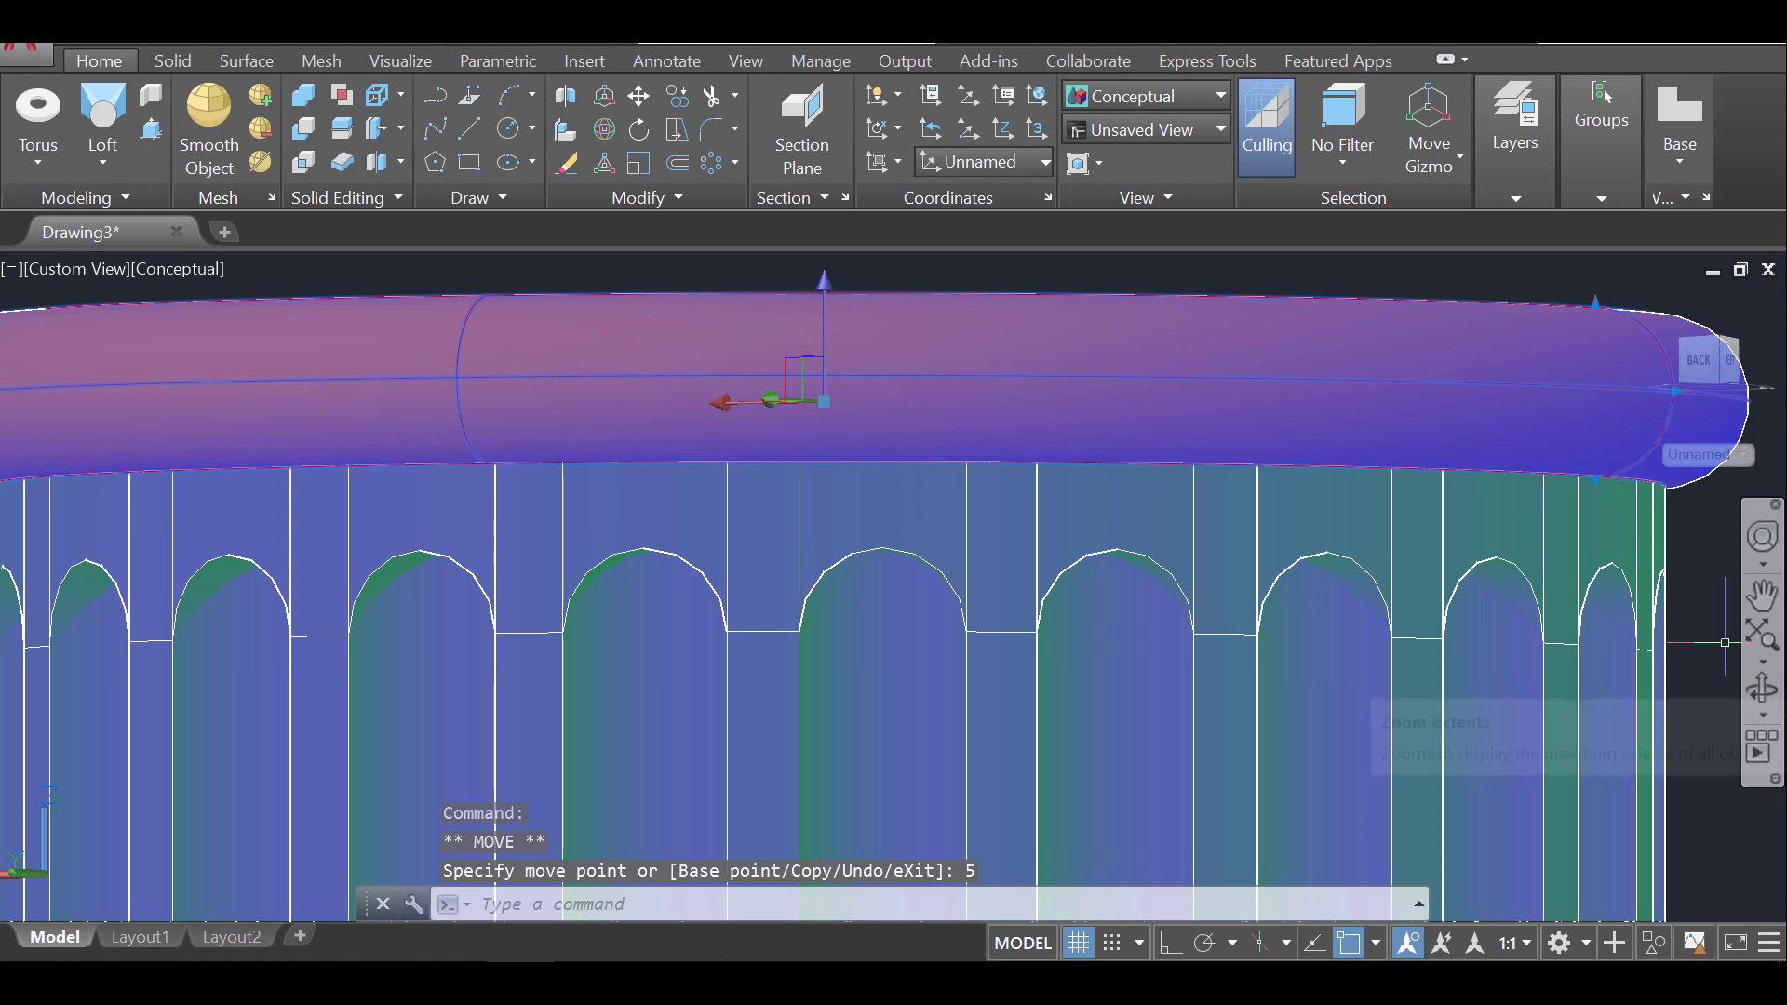
key("Escape")
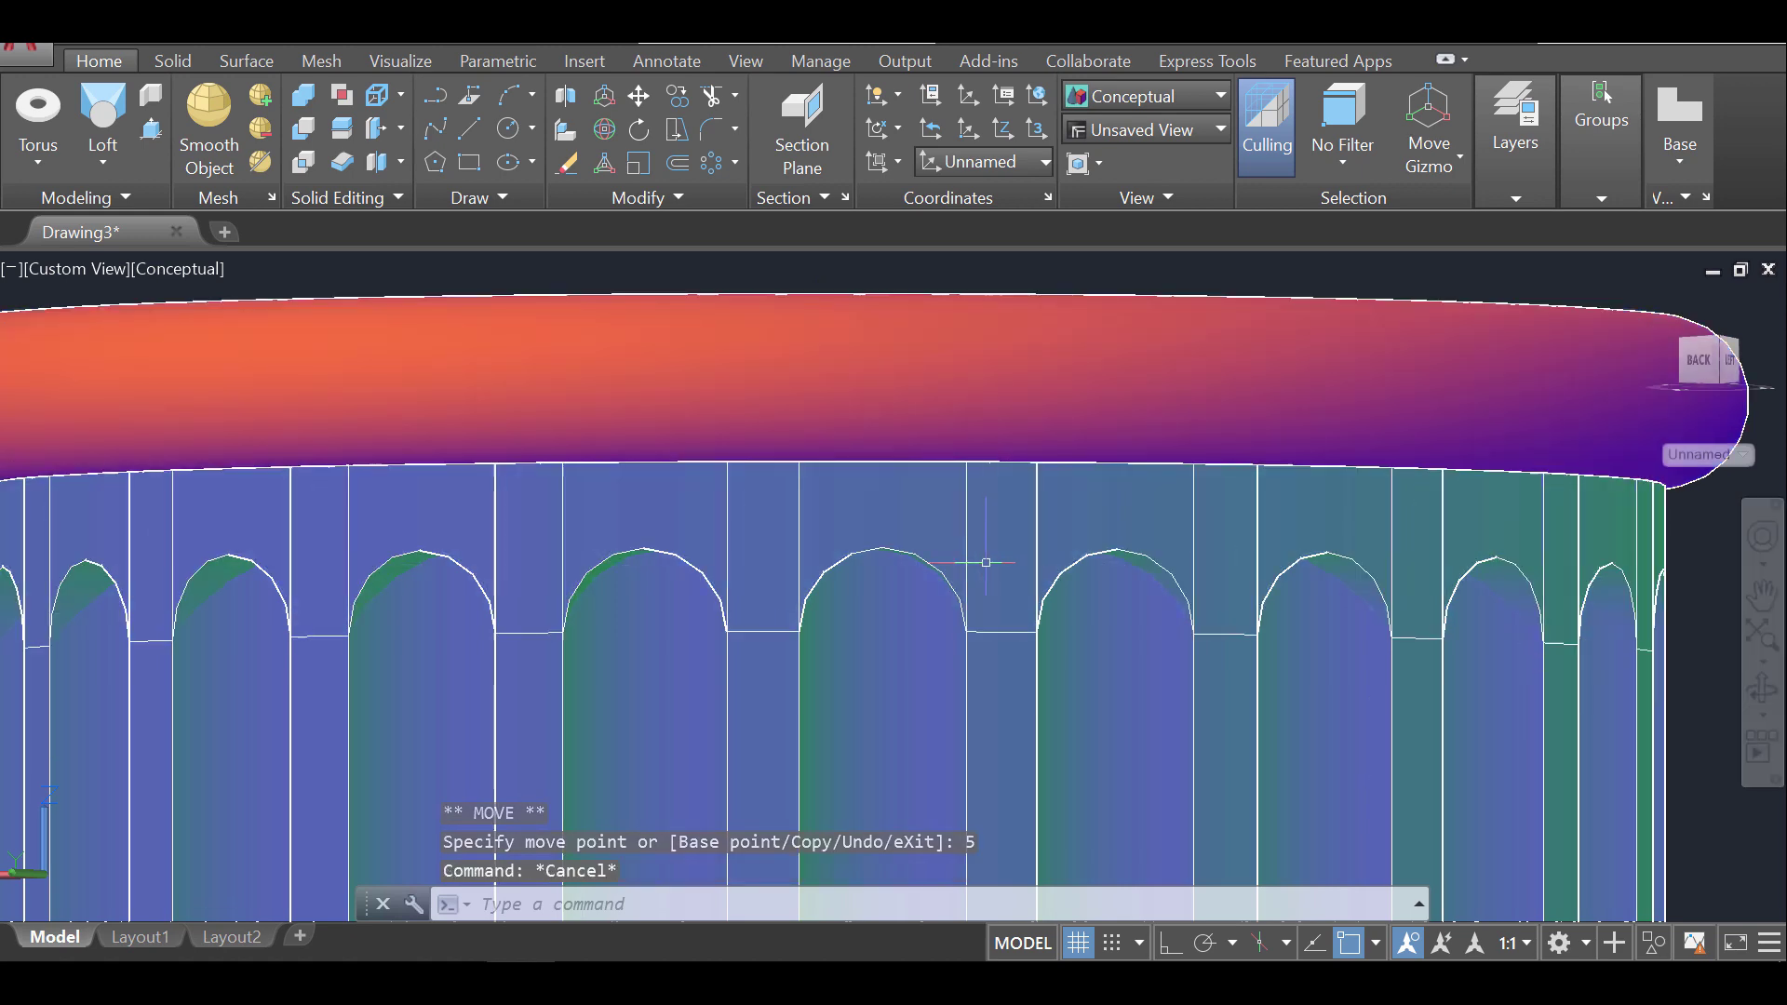
Create a cylinder centred on the column's top face inside the torus, with a radius of 50 and a height of 30
left_click(1762, 689)
left_click_drag(1567, 649, 1089, 565)
key("Escape")
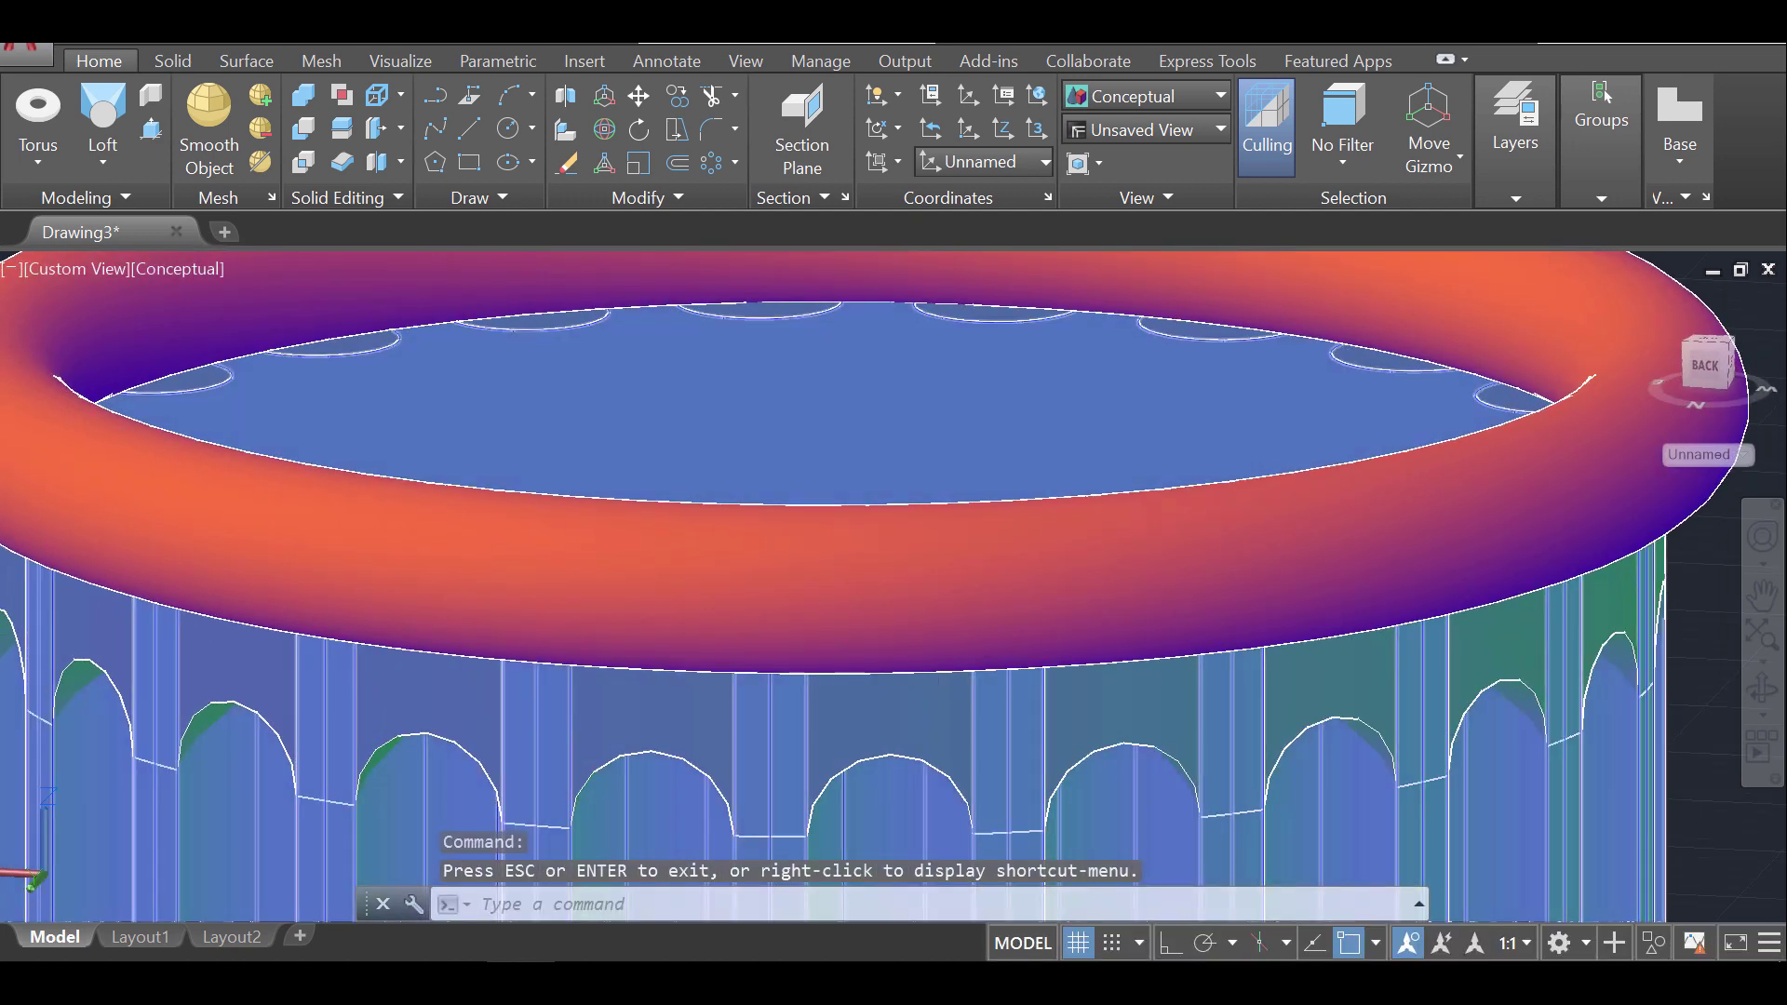
scroll(1421, 486, "down", 4)
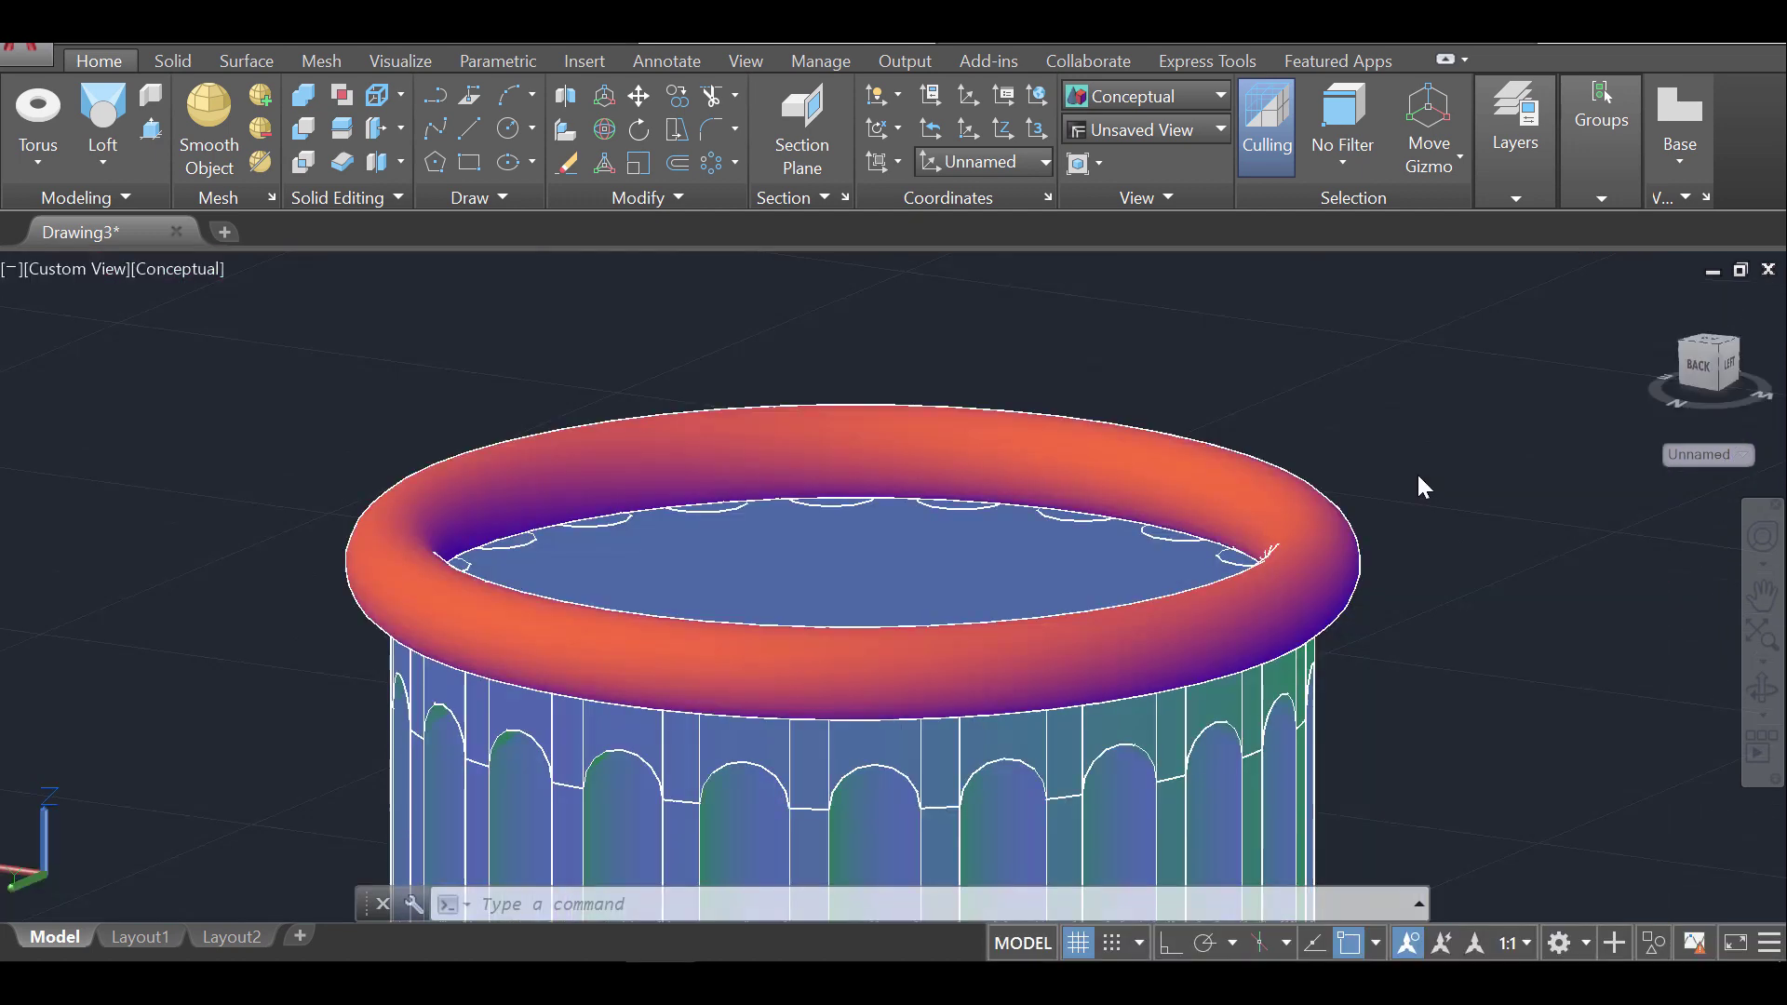
left_click(54, 165)
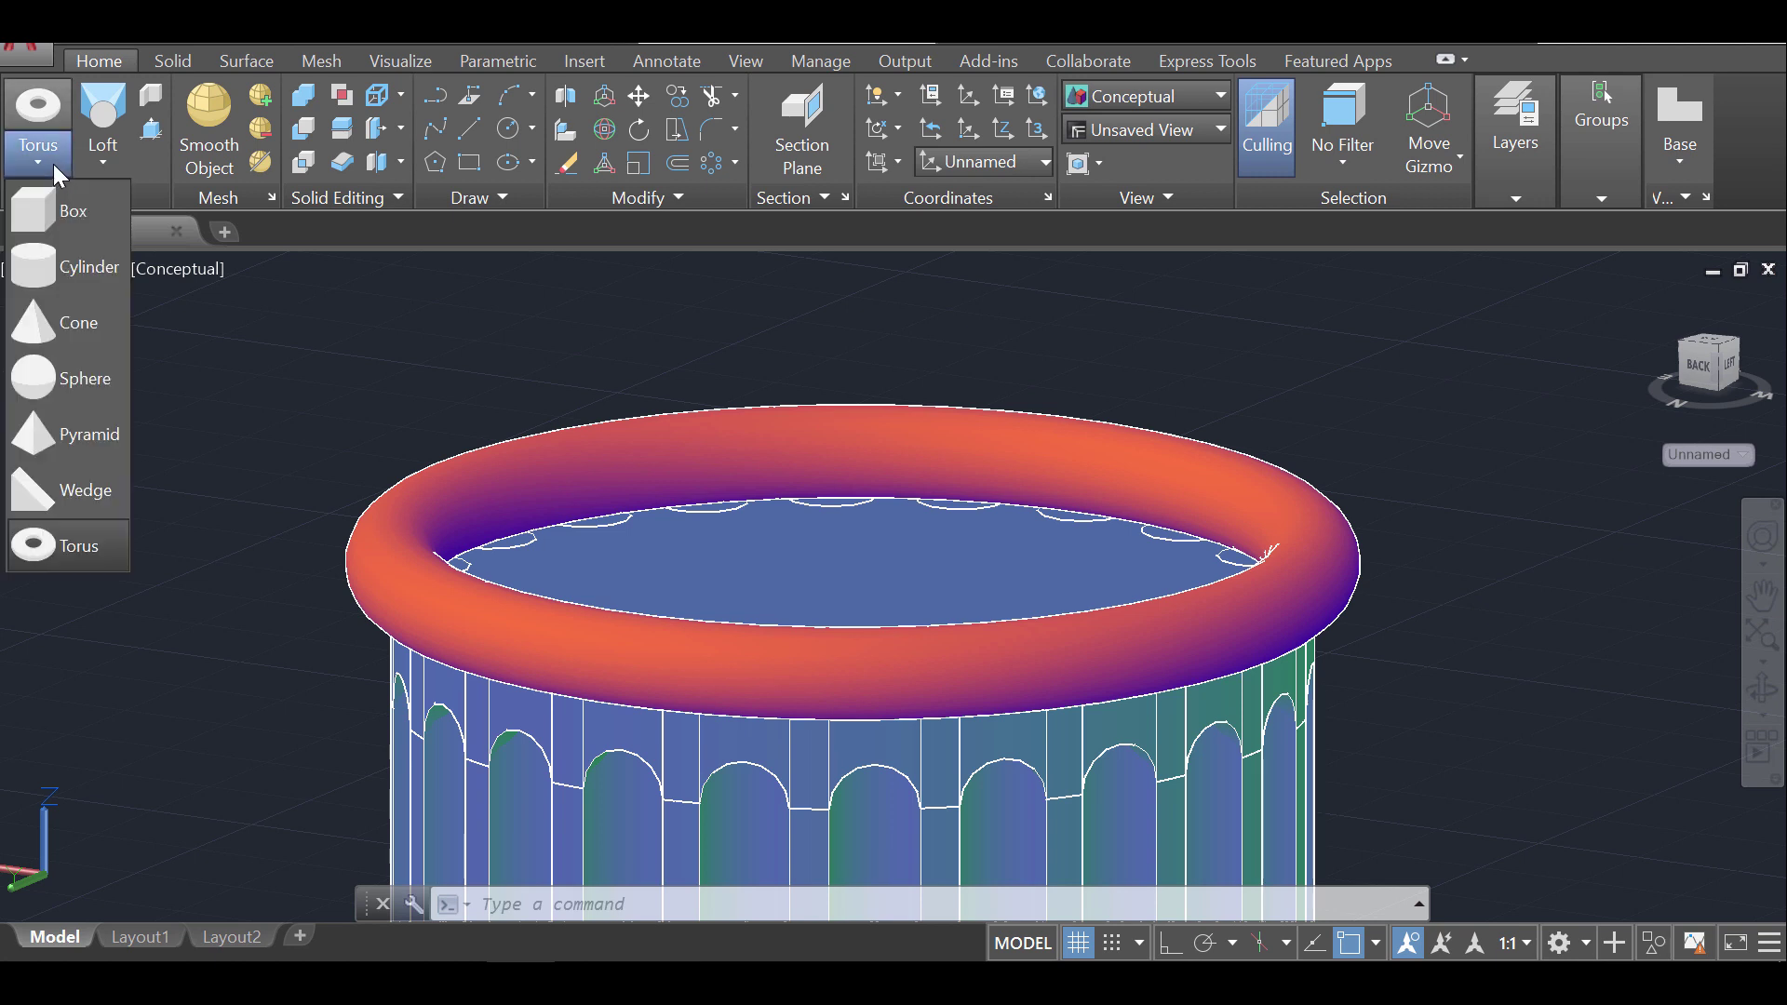
left_click(81, 272)
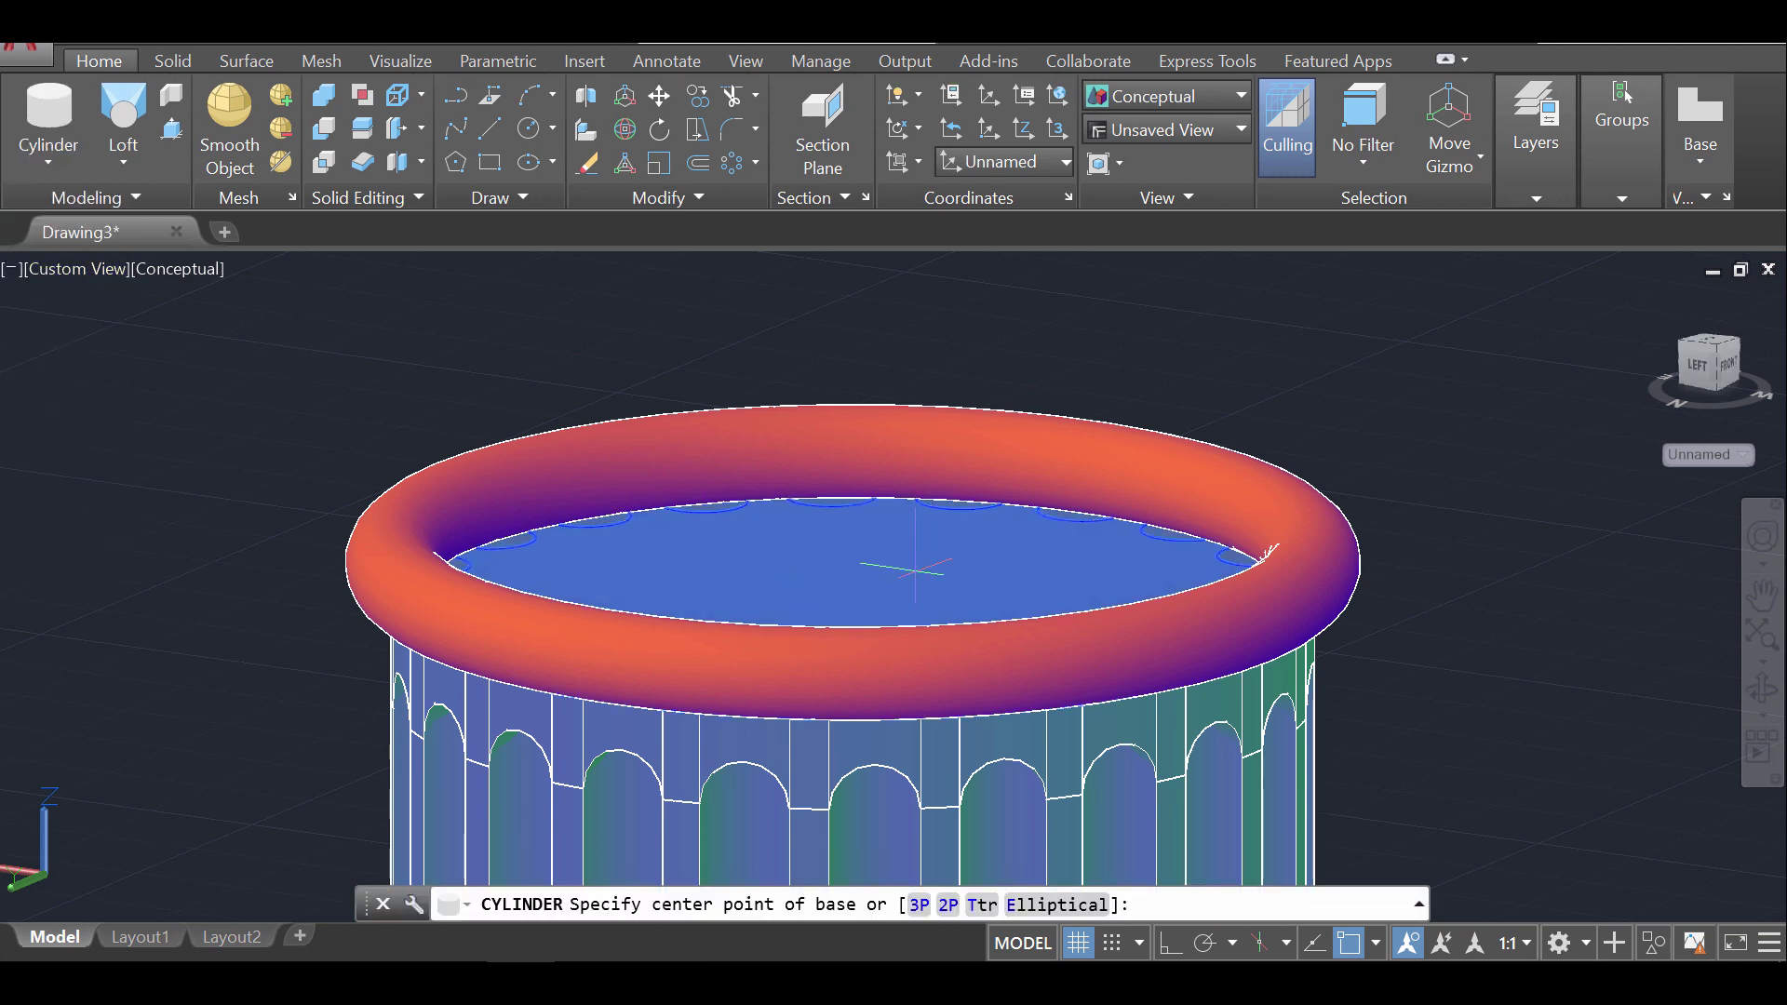
right_click(960, 565, "shift")
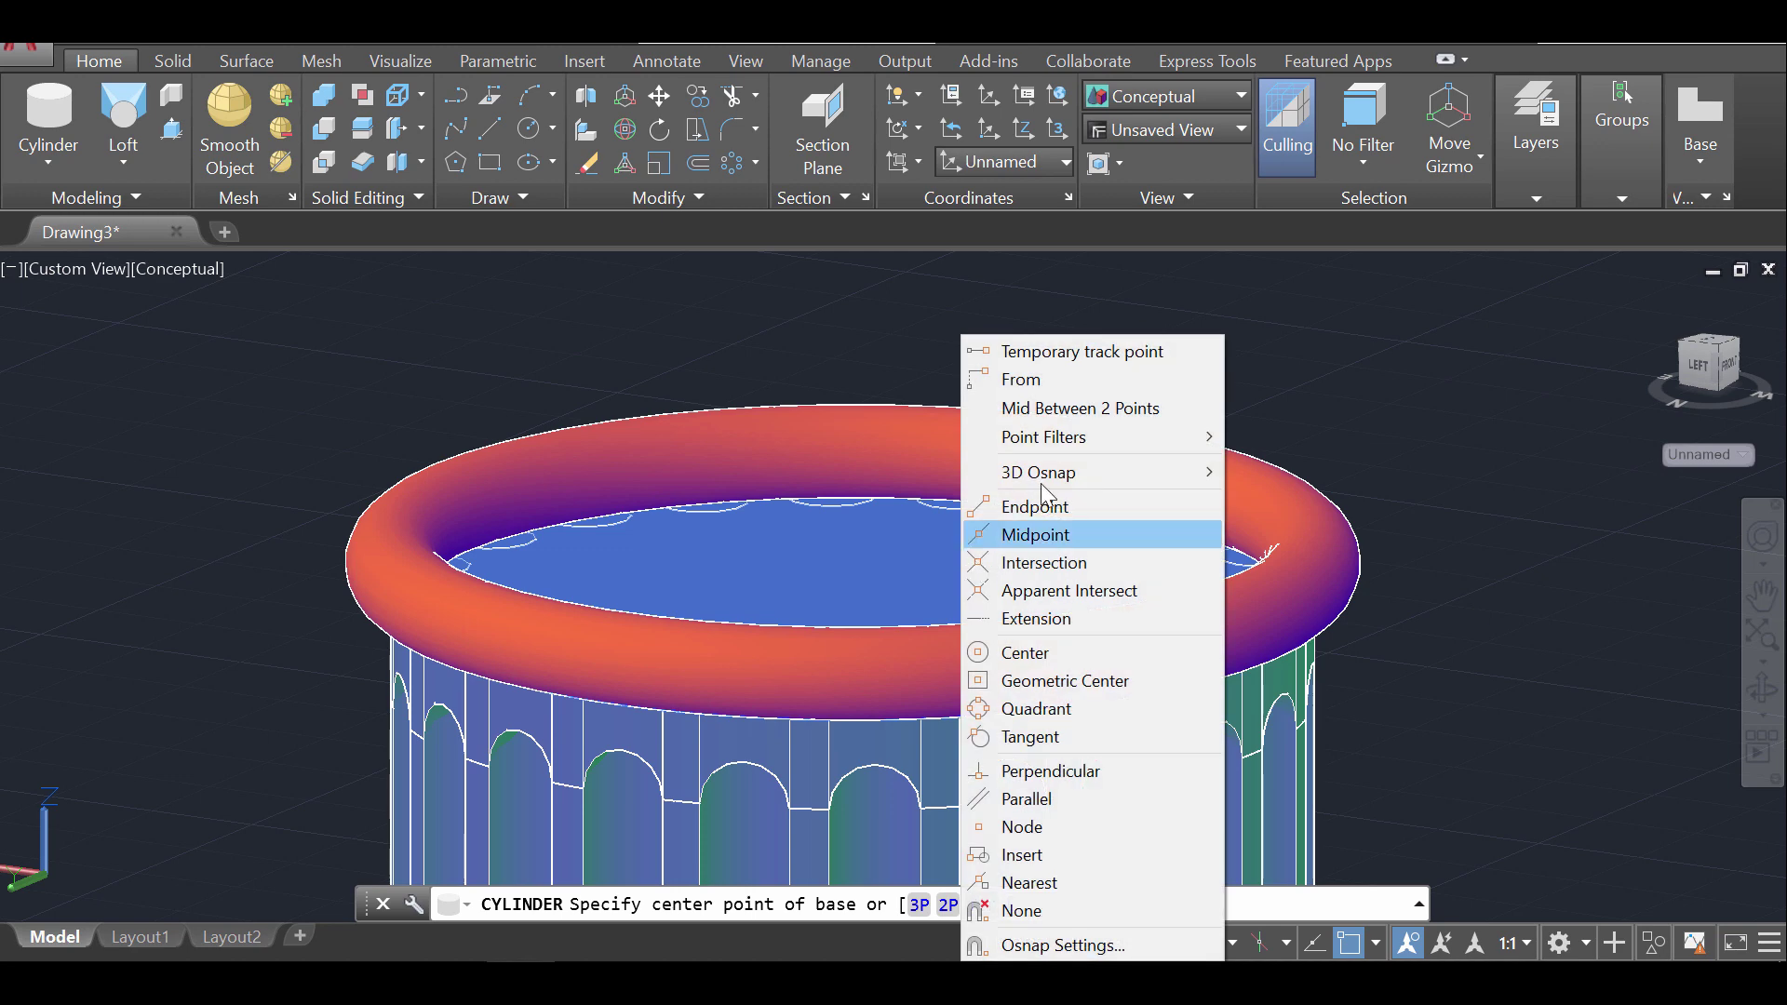
mouse_move(1044, 479)
left_click(1341, 527)
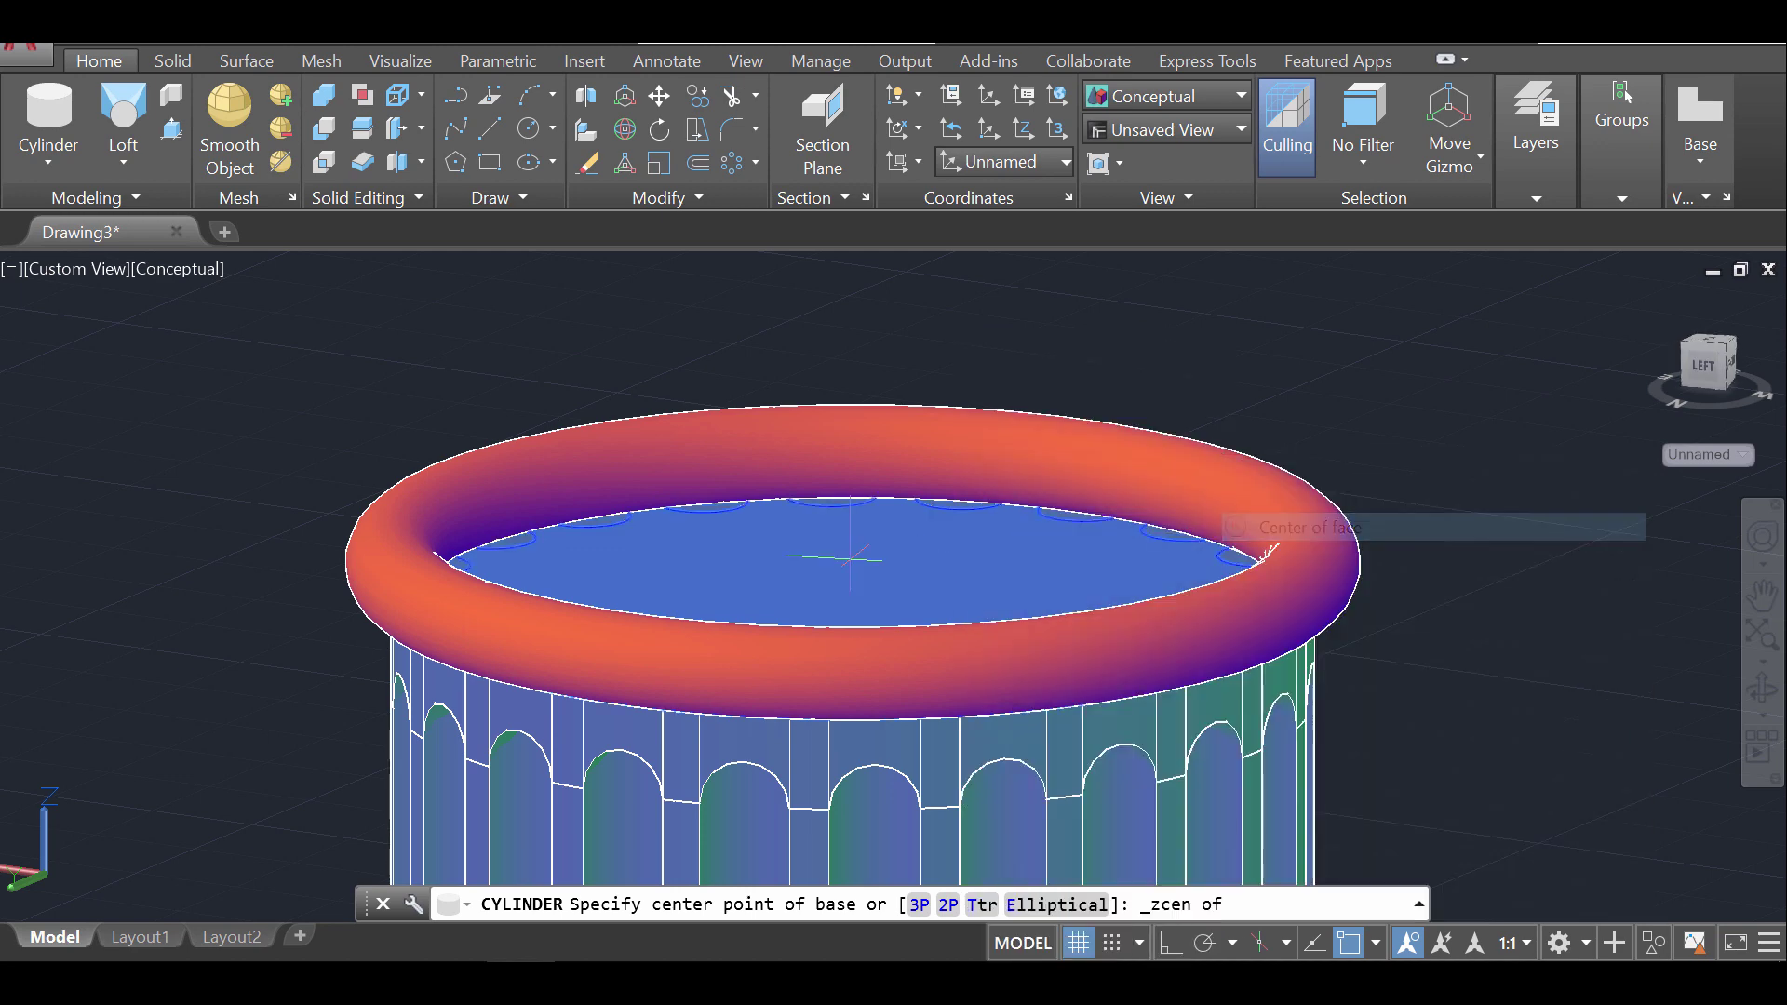
left_click(853, 605)
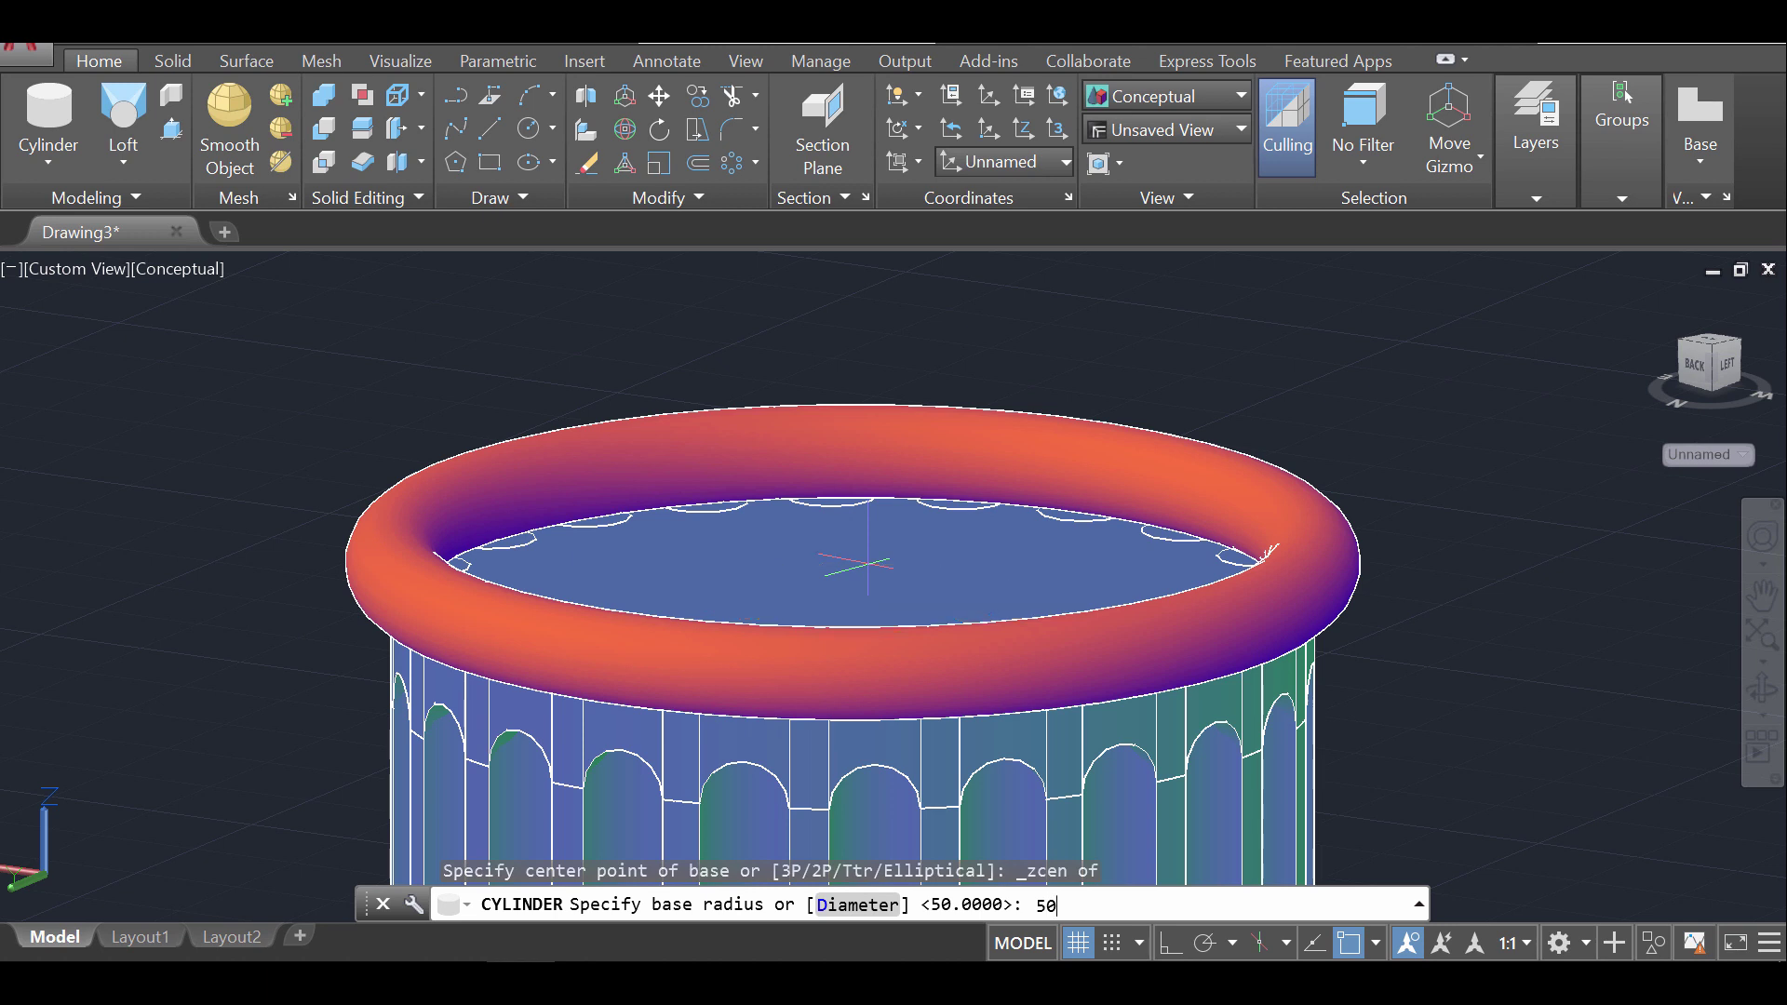
key("Return")
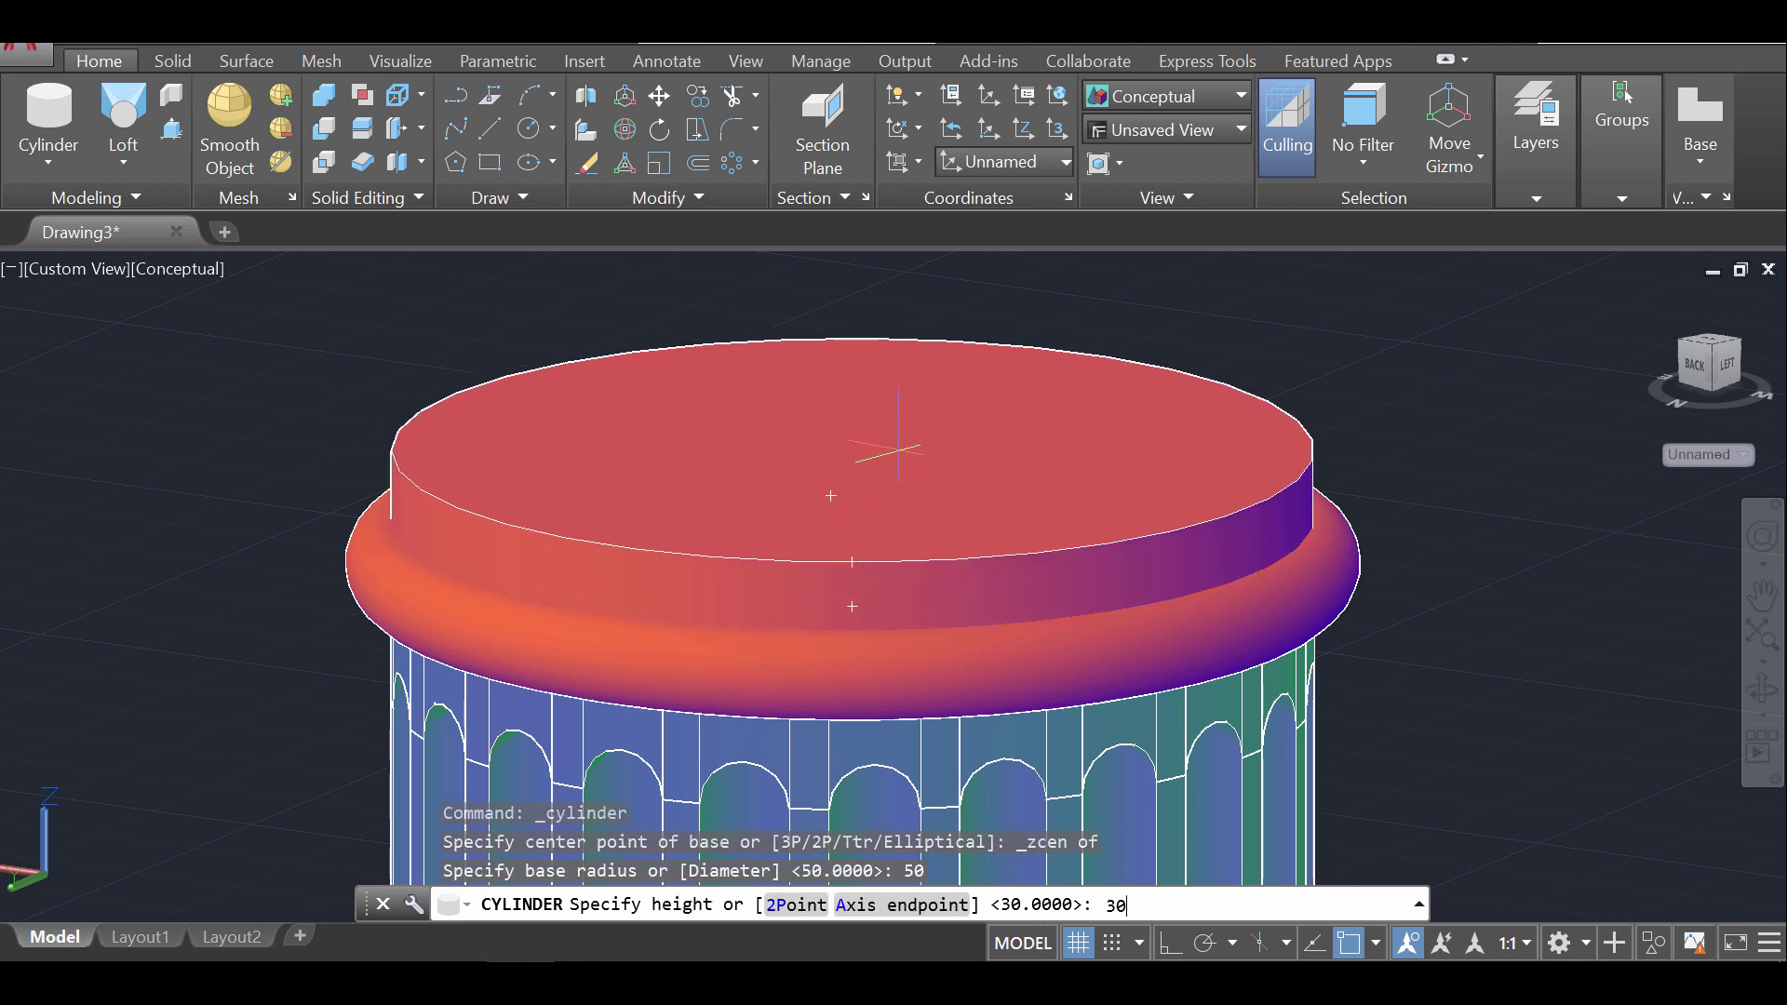
key("Return")
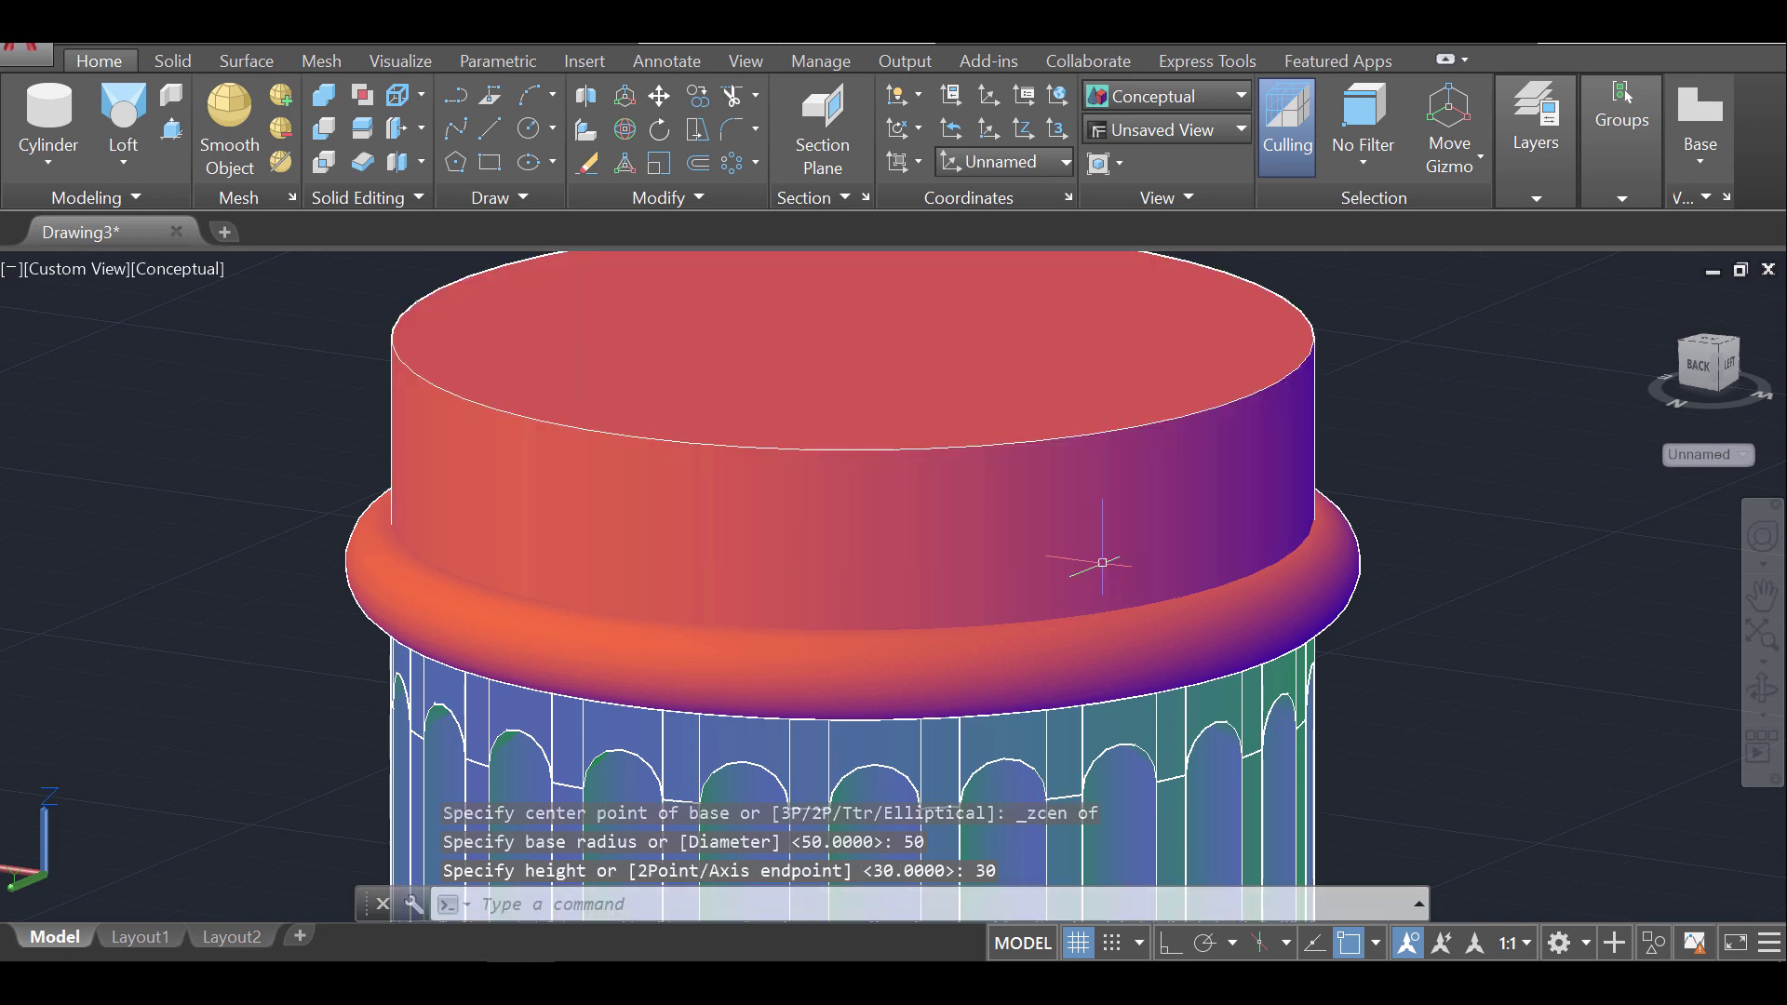
Create a second torus centred on the new cylinder's top face with a radius of 50 and a tube radius of 5
mouse_move(1447, 563)
middle_mouse_down("shift")
mouse_move(1444, 526)
mouse_move(1456, 574)
middle_mouse_up("shift")
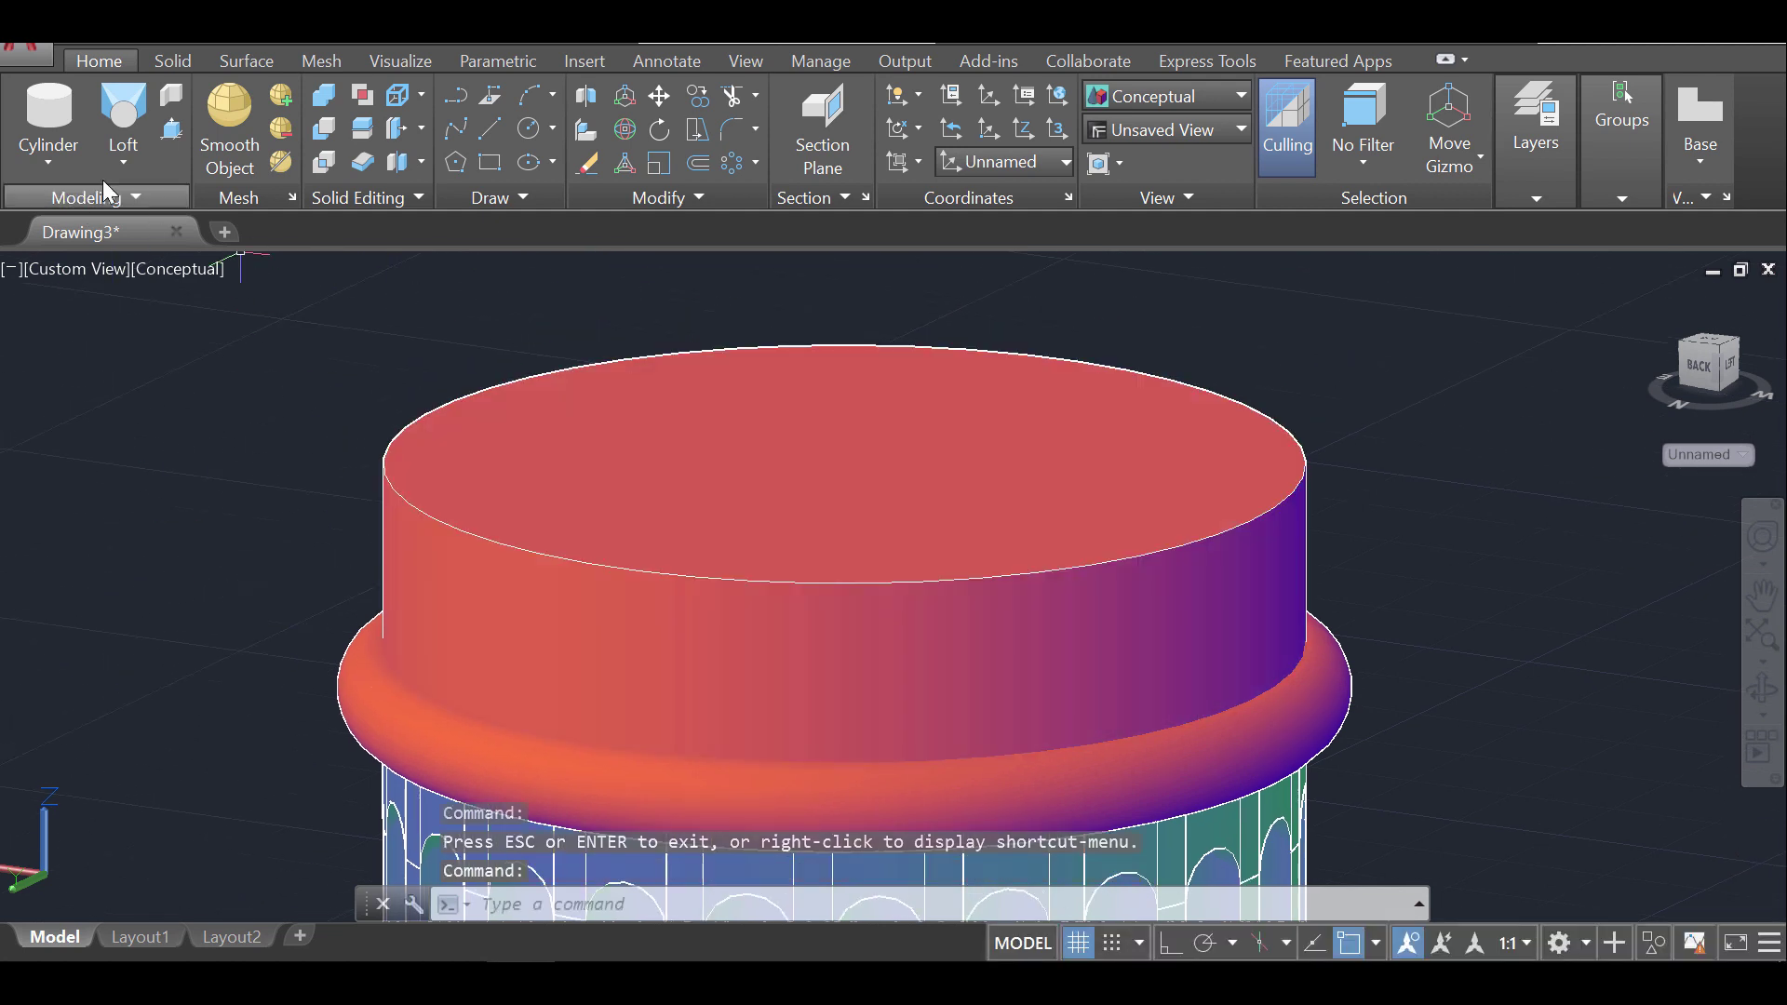
left_click(62, 163)
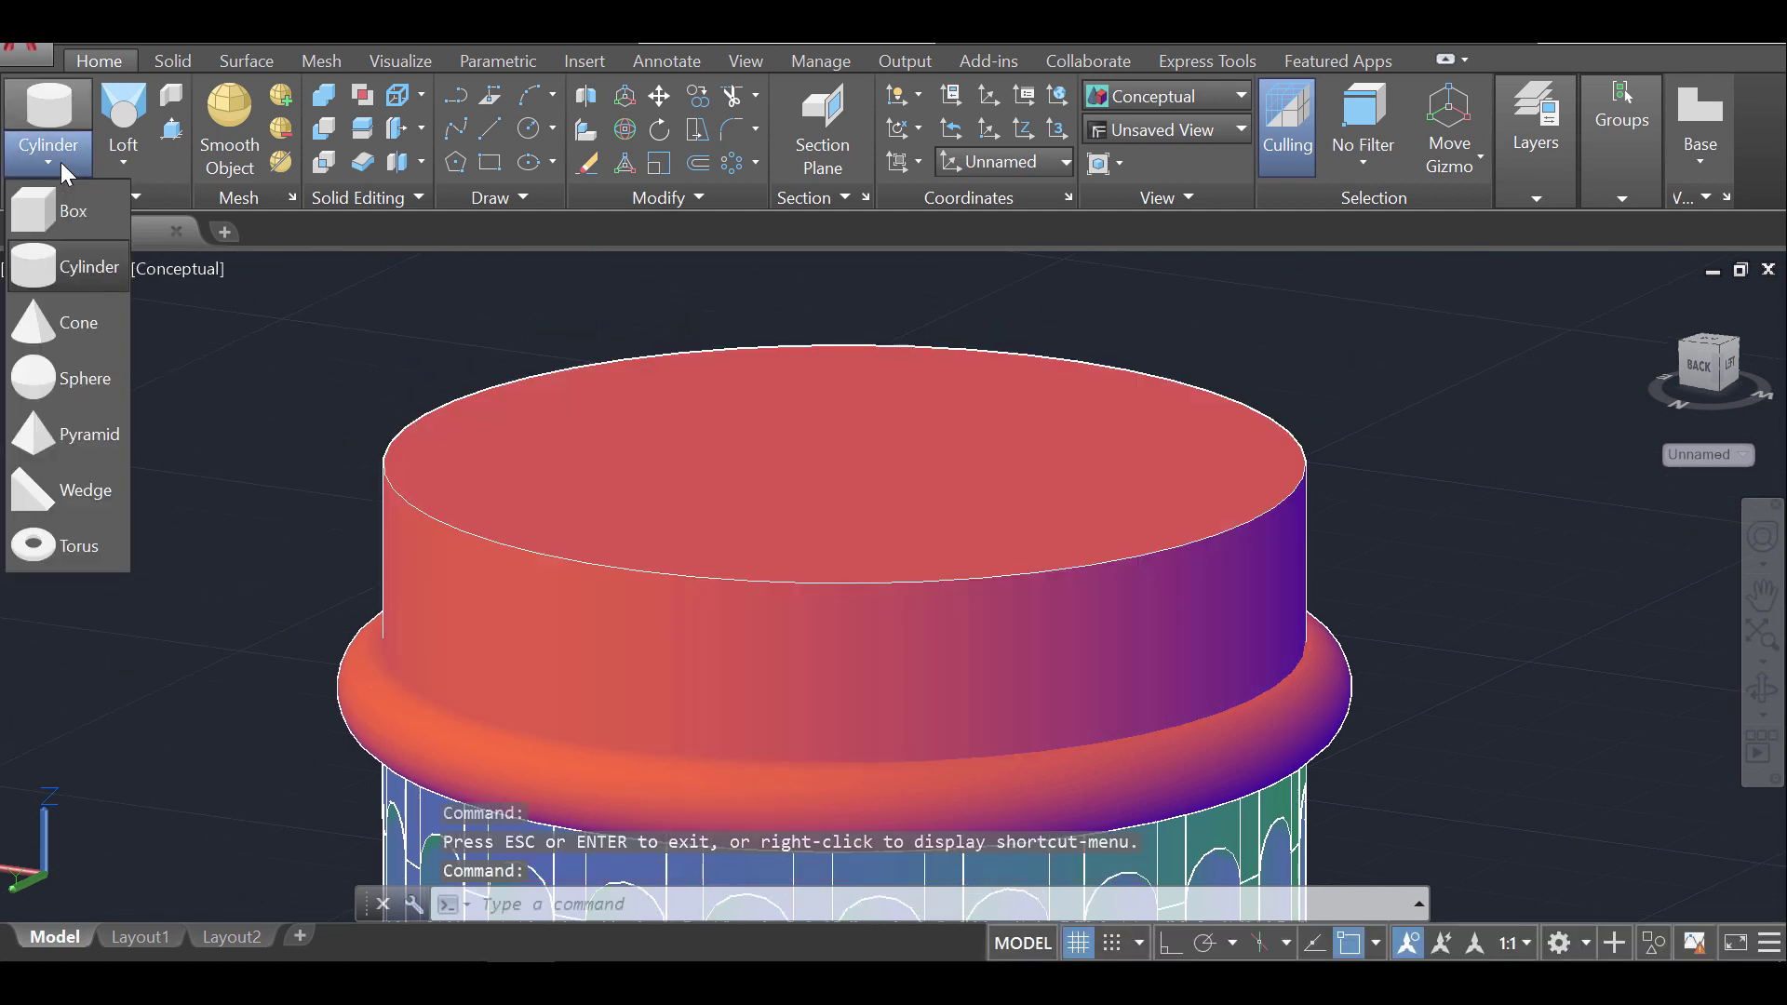
left_click(79, 545)
right_click(949, 479, "shift")
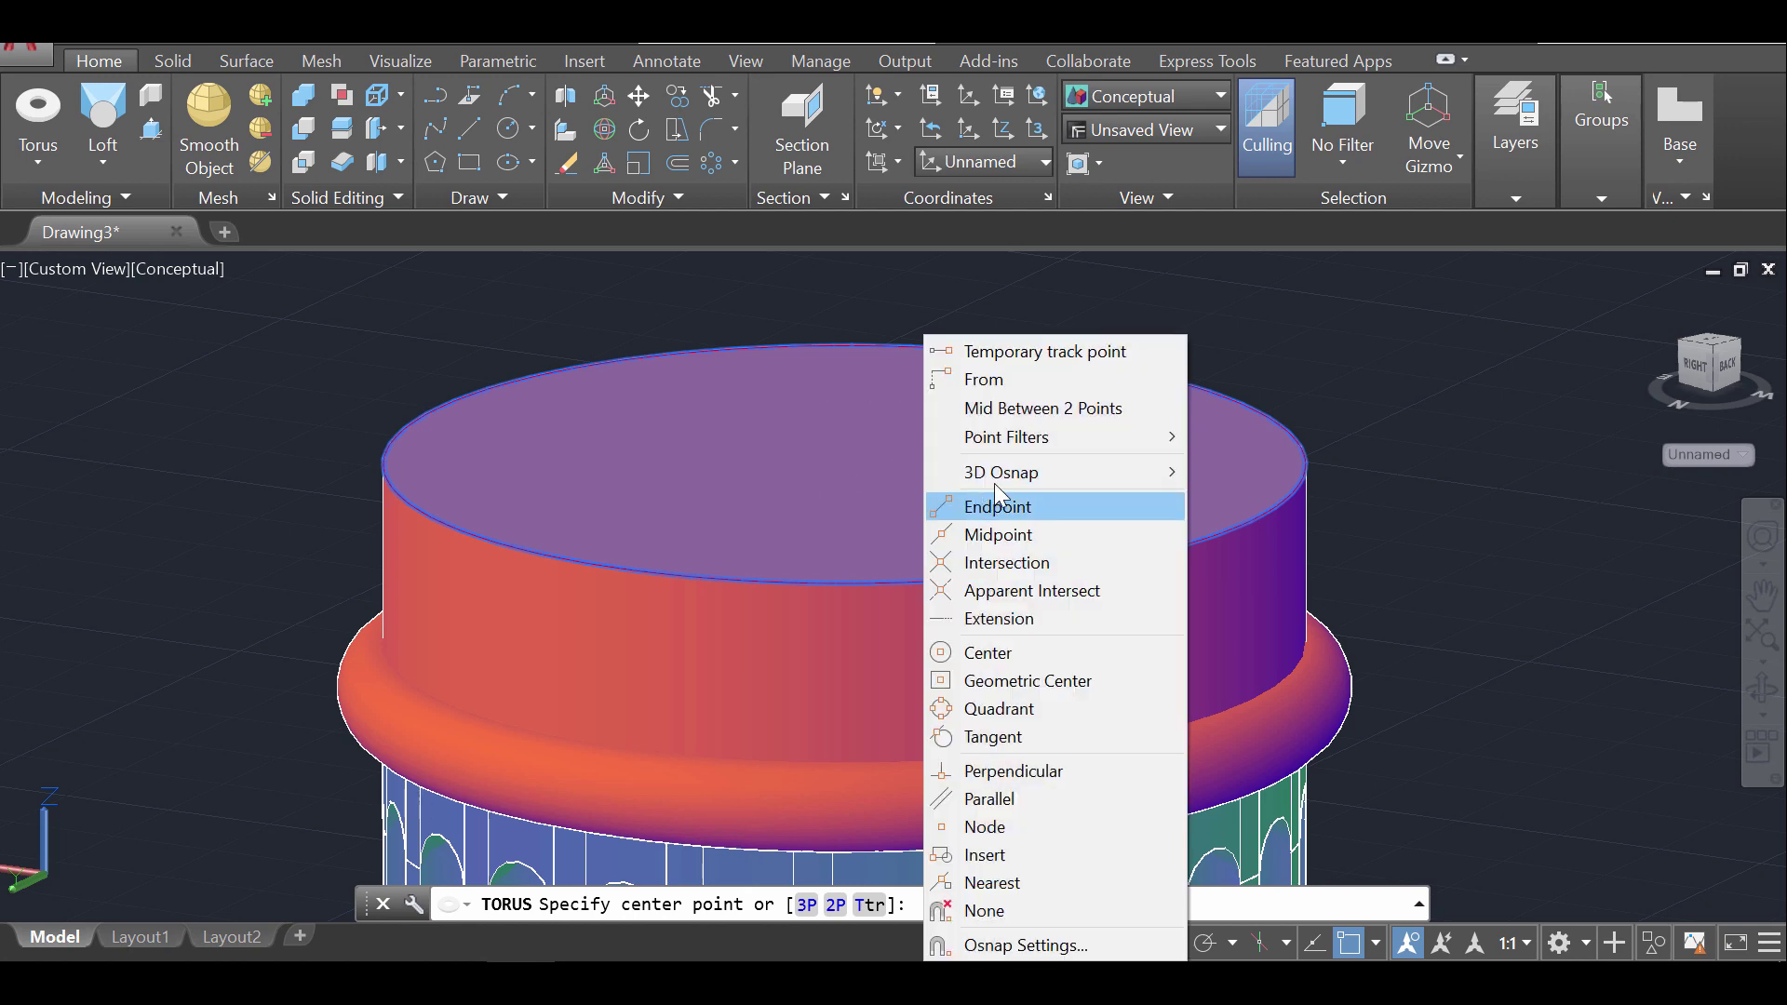
mouse_move(1021, 473)
left_click(1228, 527)
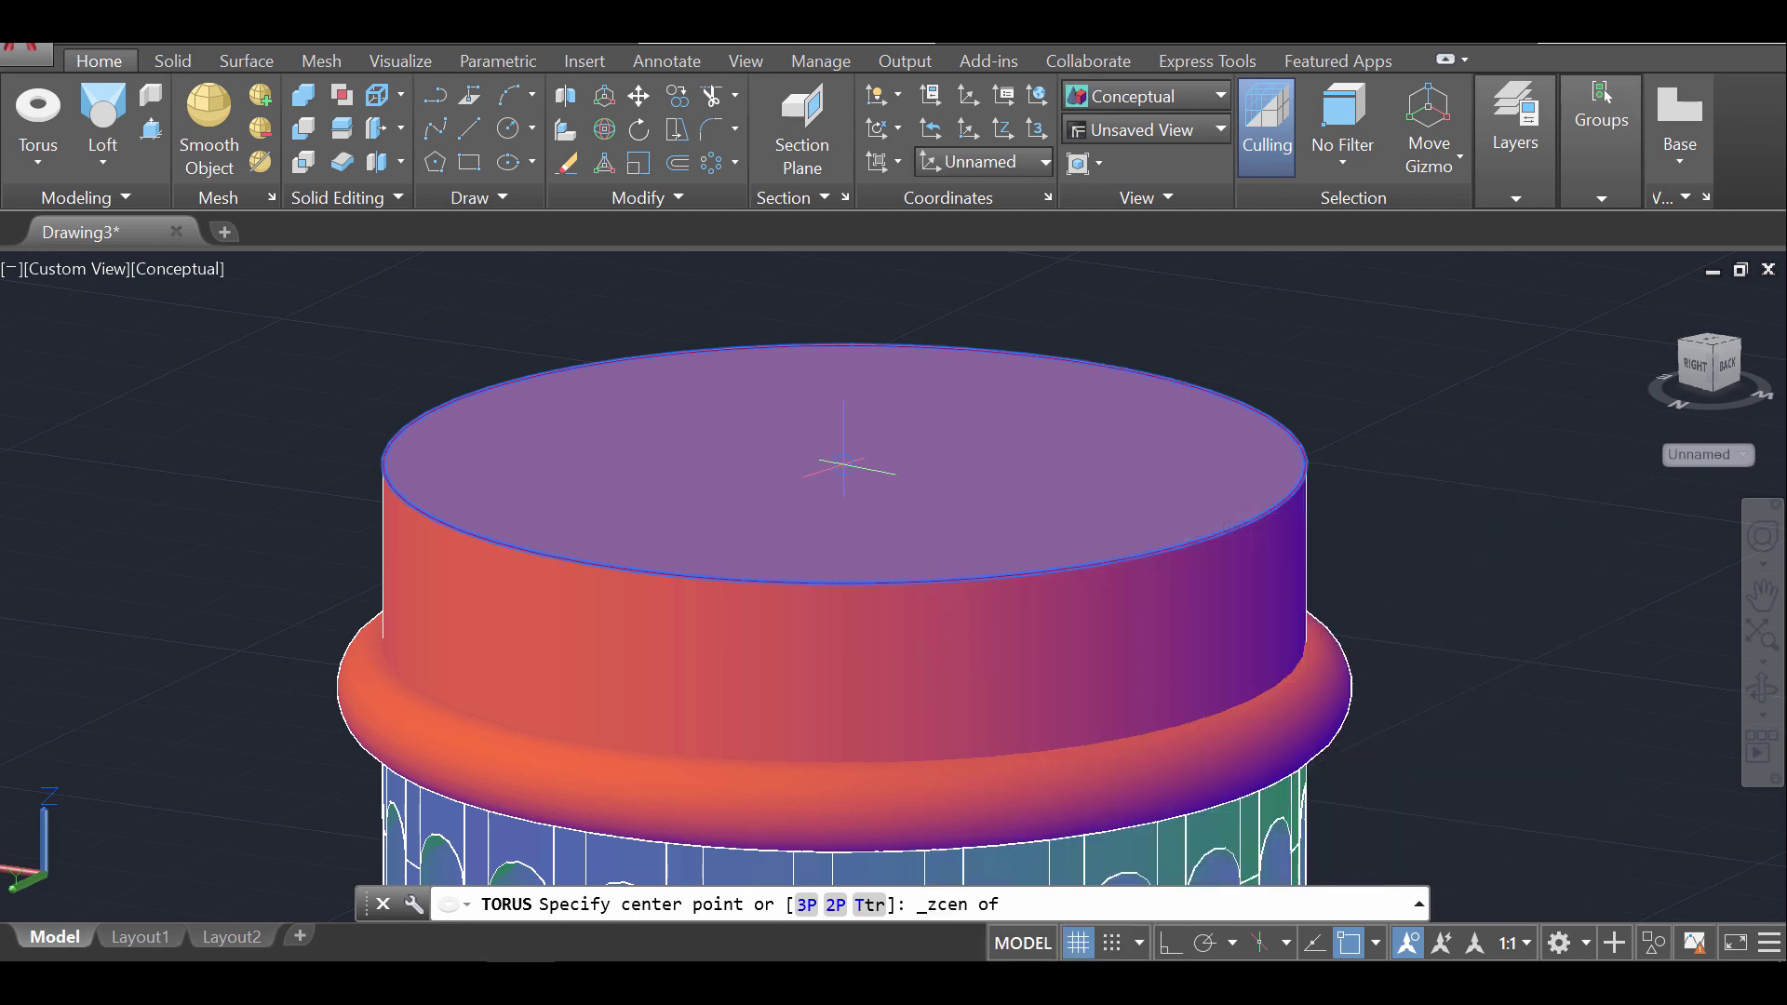
left_click(843, 463)
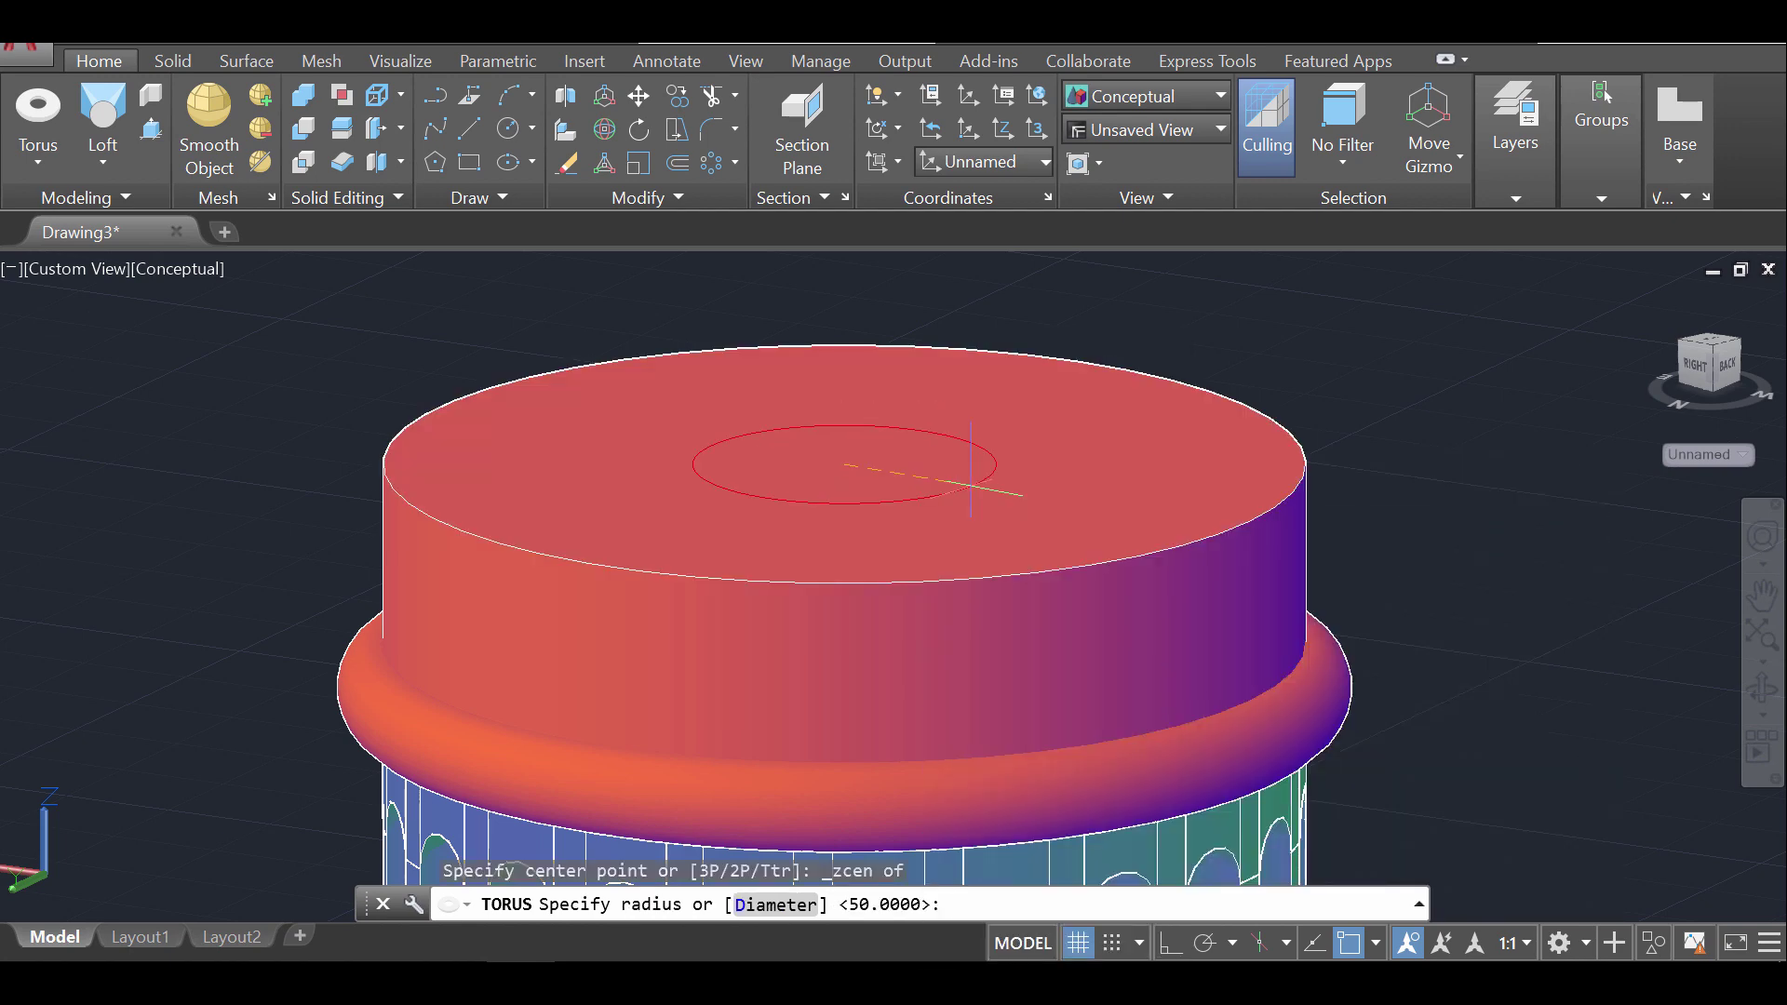
type("50")
key("Return")
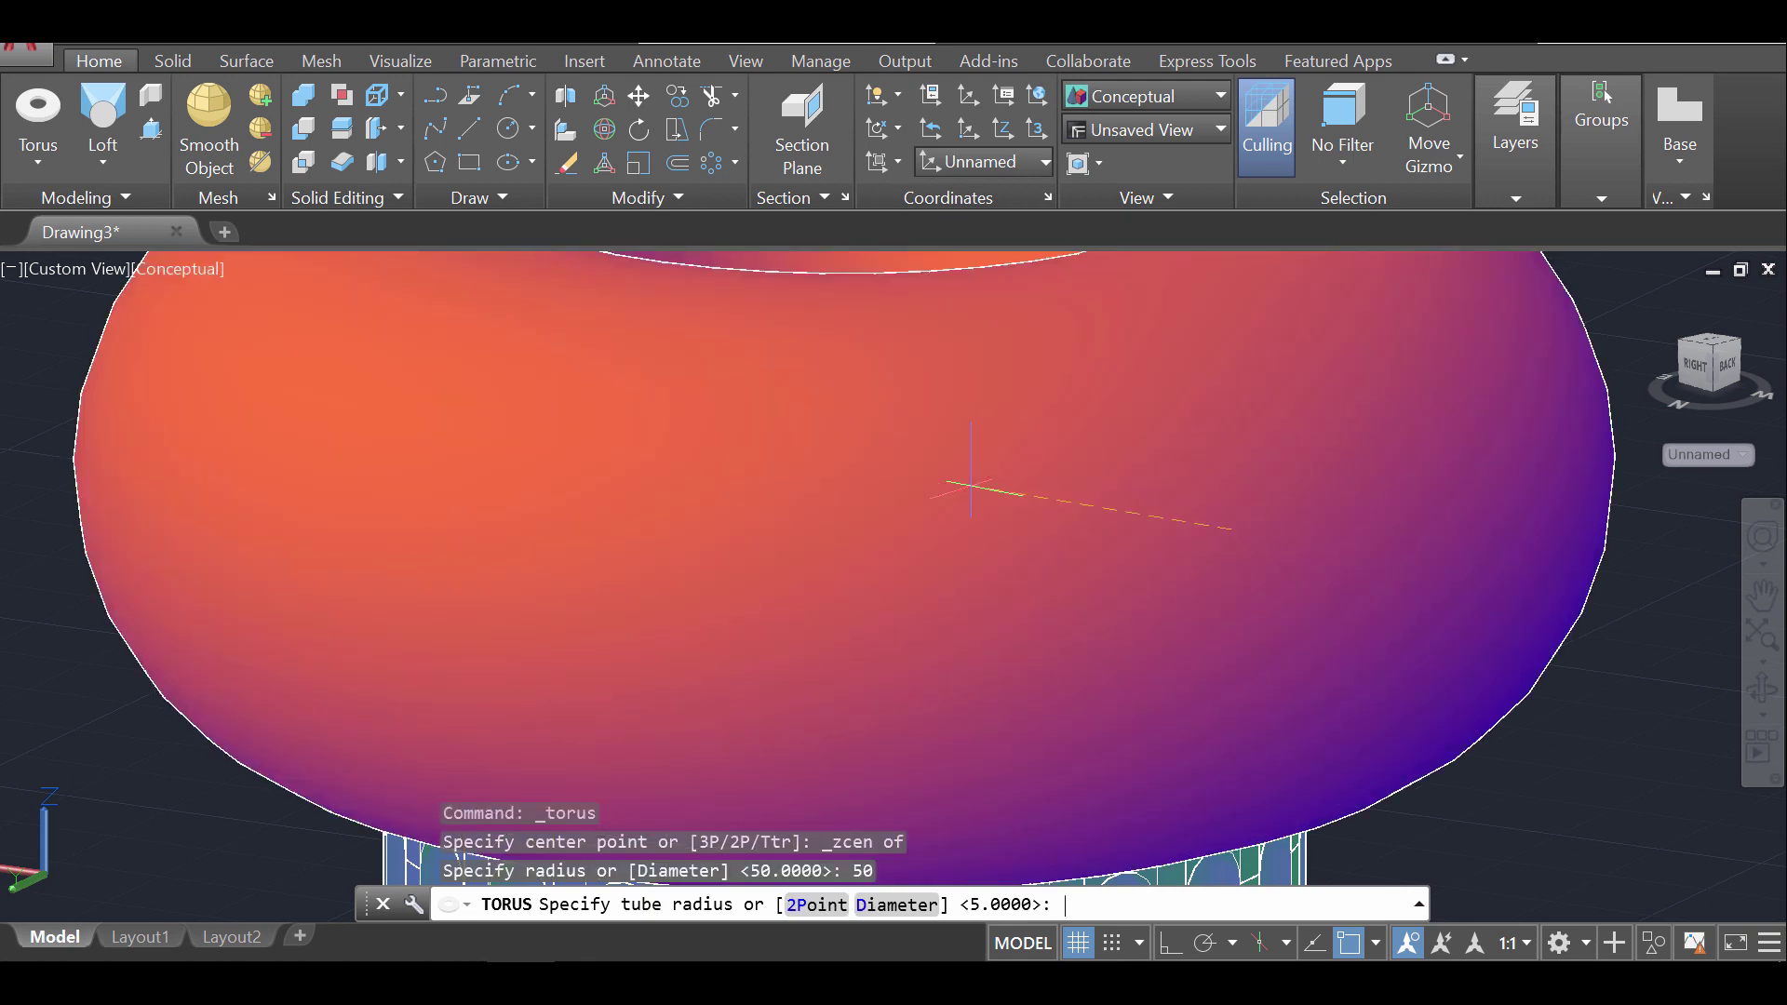
key("Return")
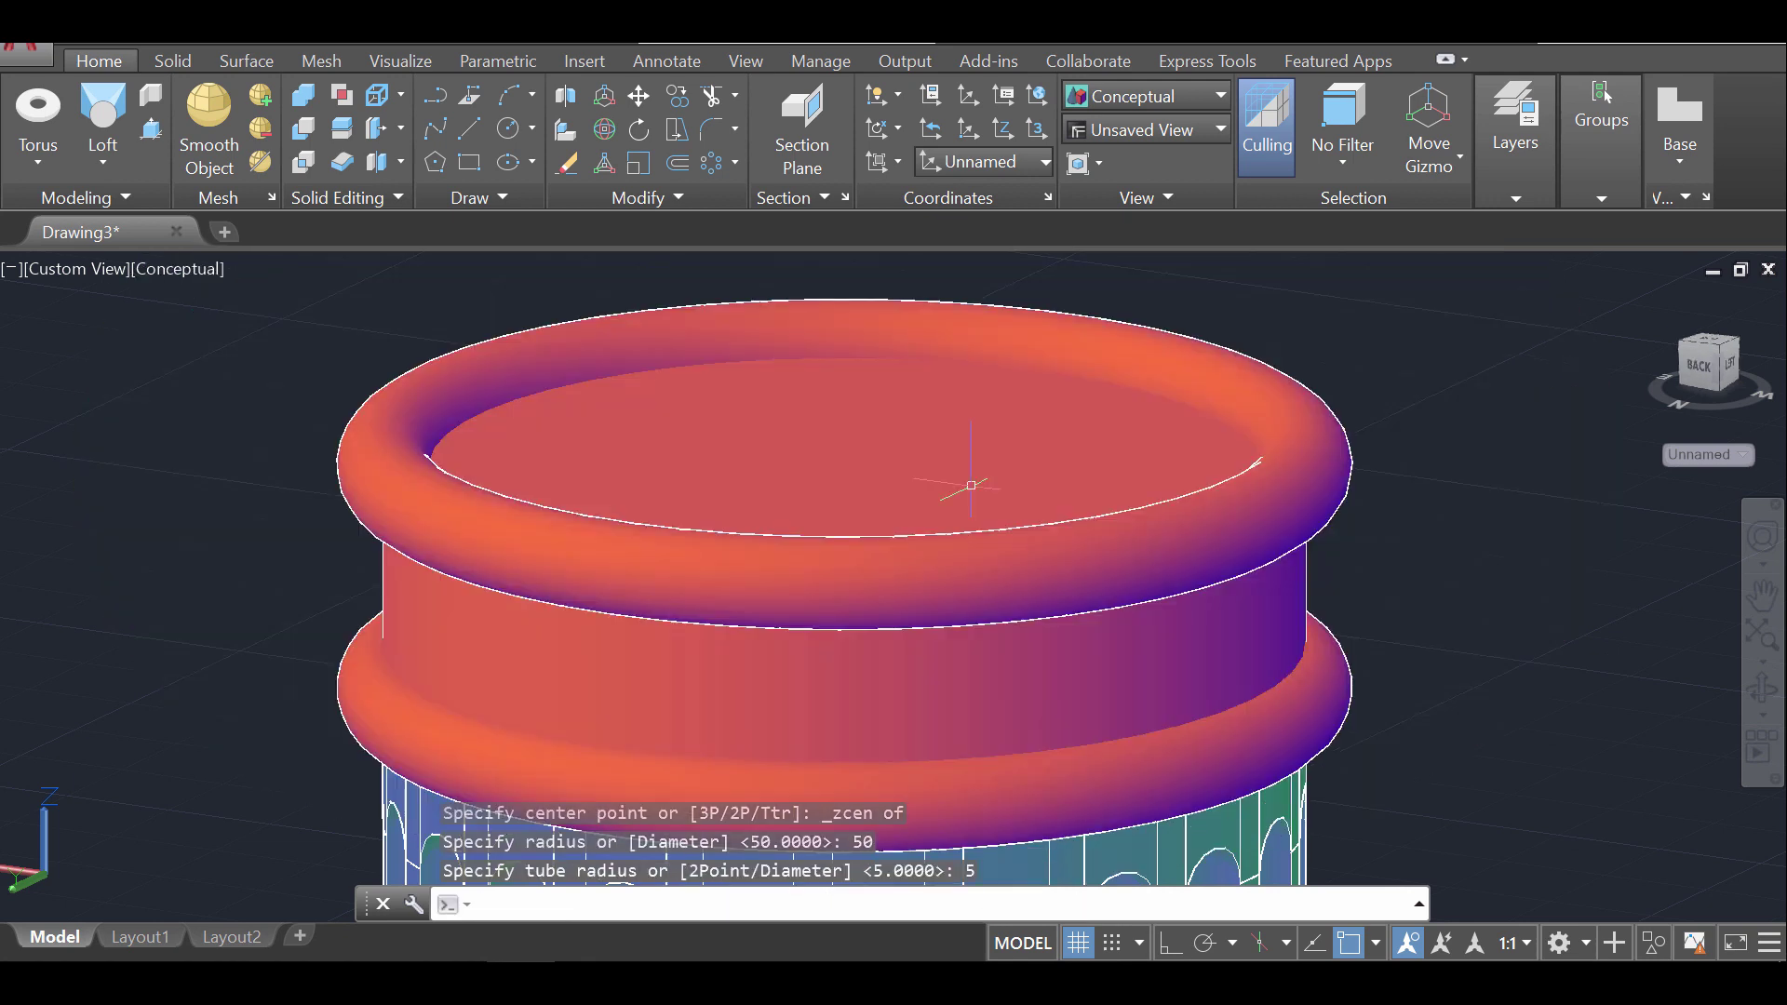
Assign the lower torus, the cylinder and the upper torus to the Column Top layer
left_click(1758, 689)
left_click_drag(1457, 665, 1447, 618)
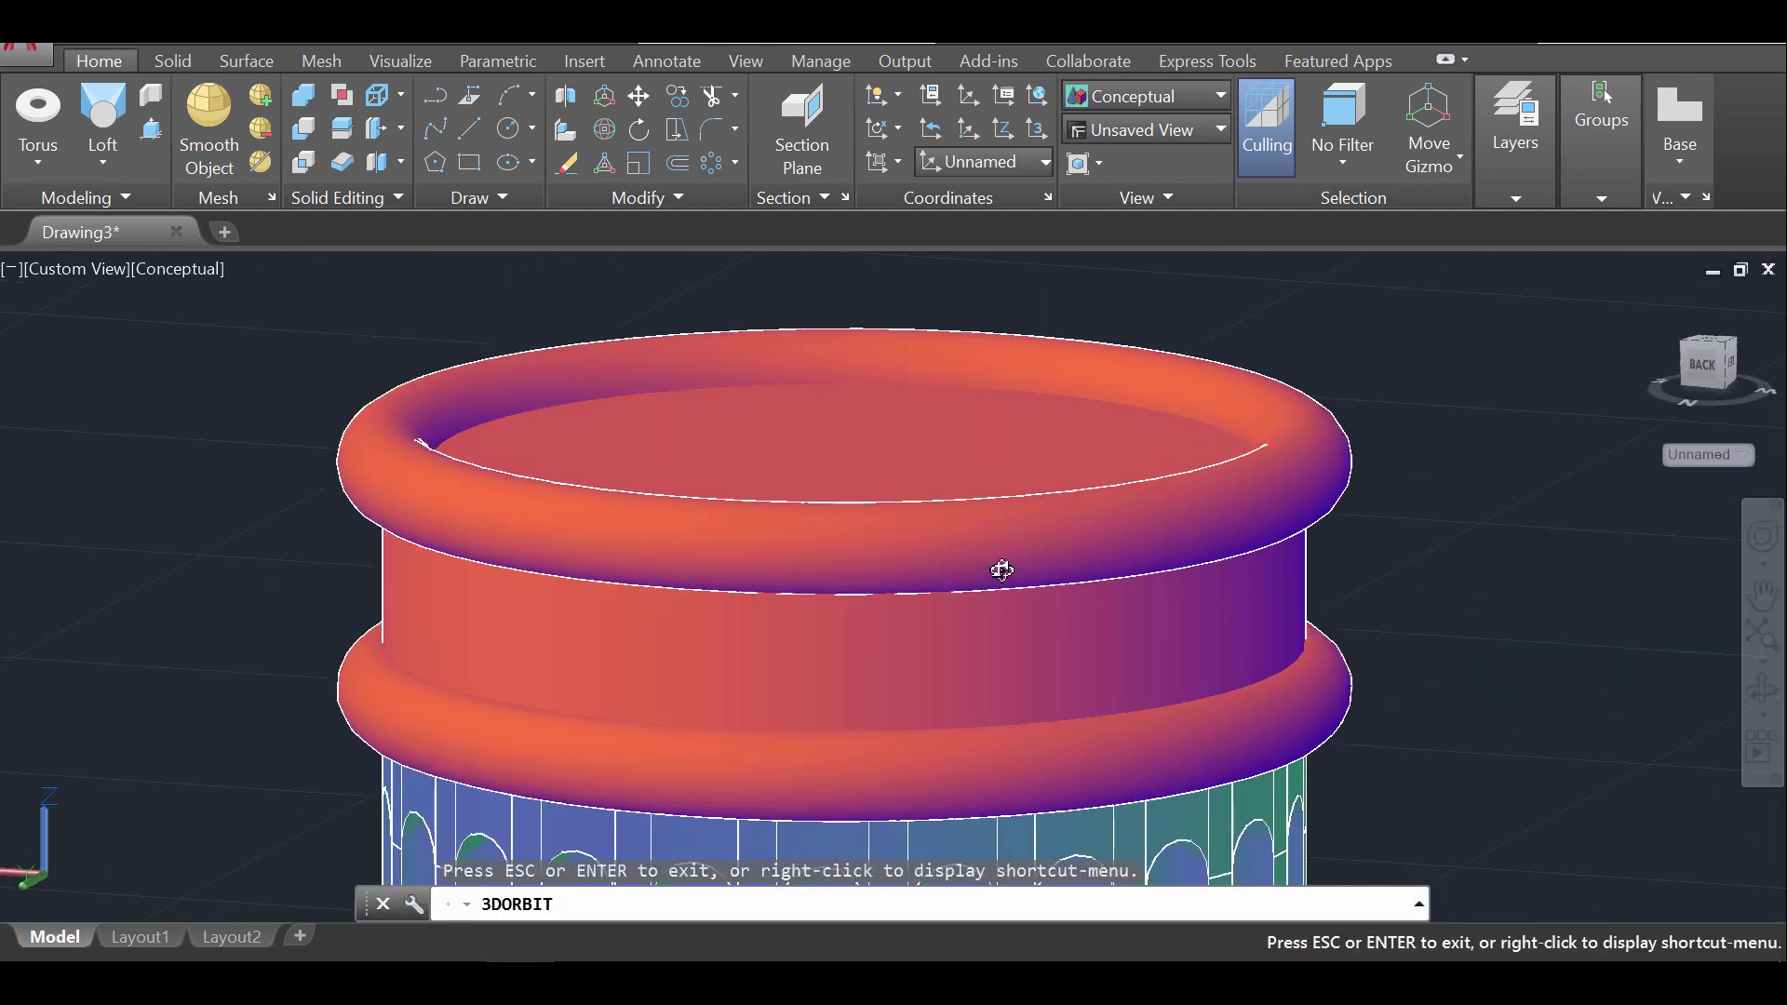
key("Escape")
left_click(1099, 754)
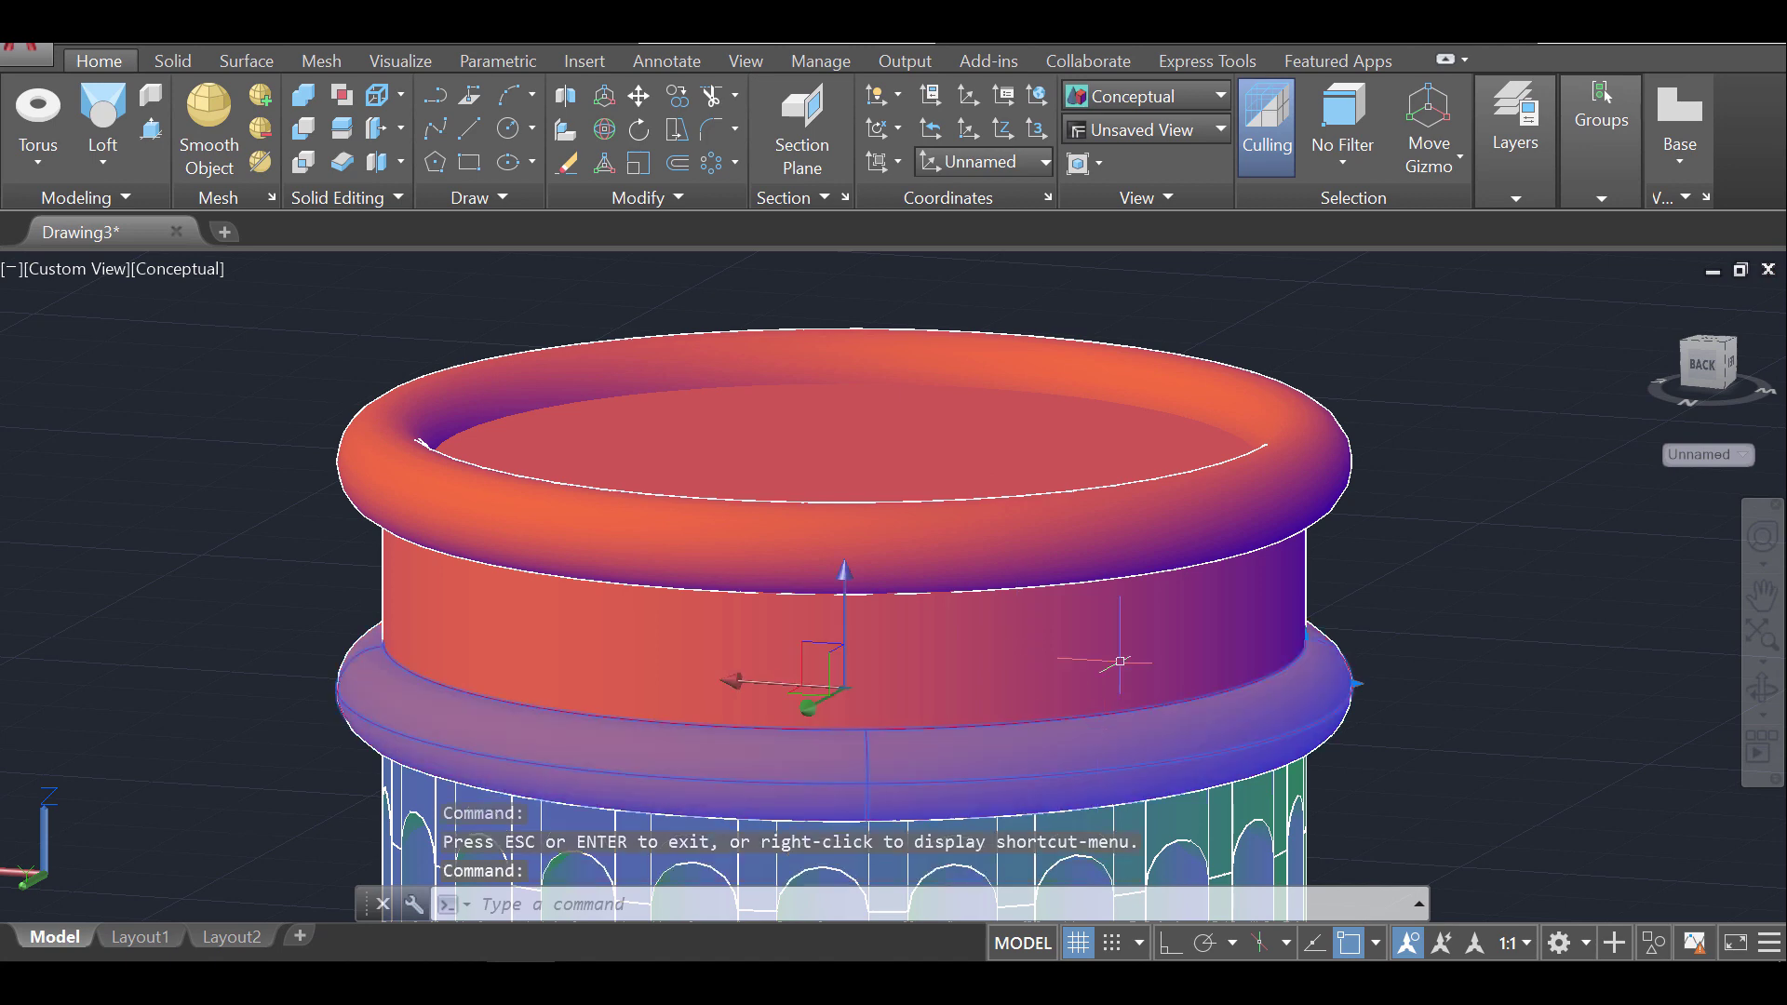
left_click(1104, 647)
left_click(1131, 545)
left_click(1534, 199)
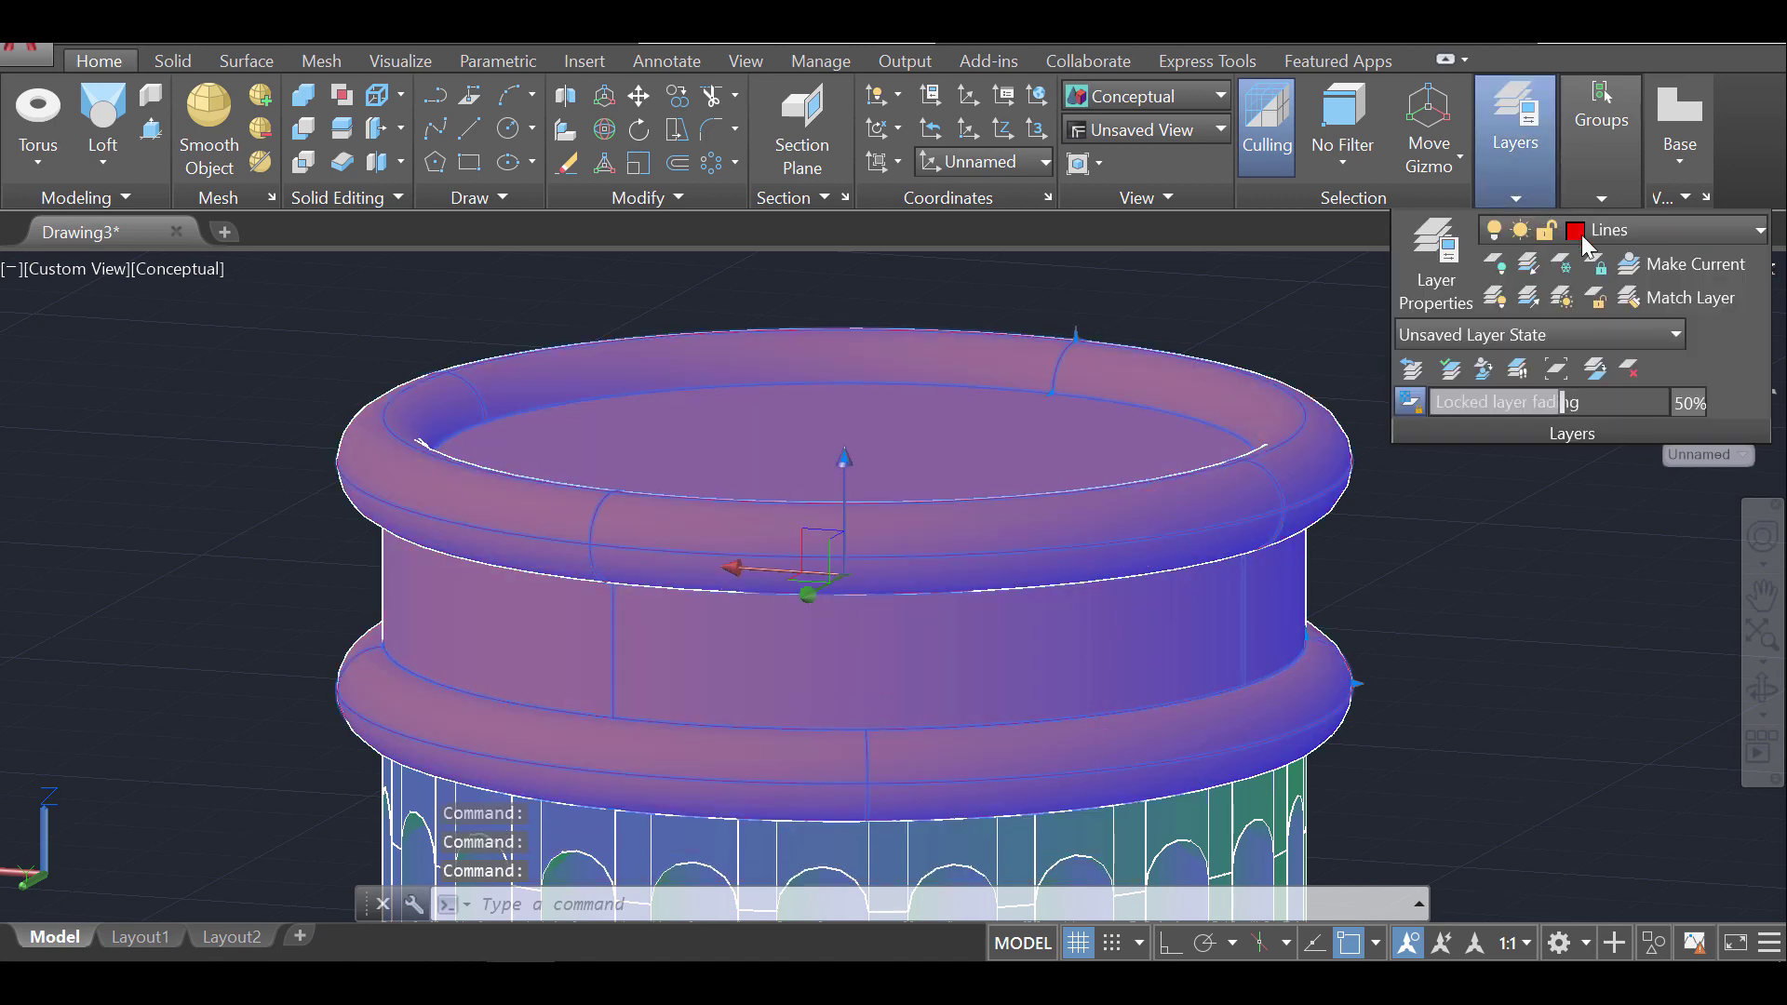
left_click(1673, 229)
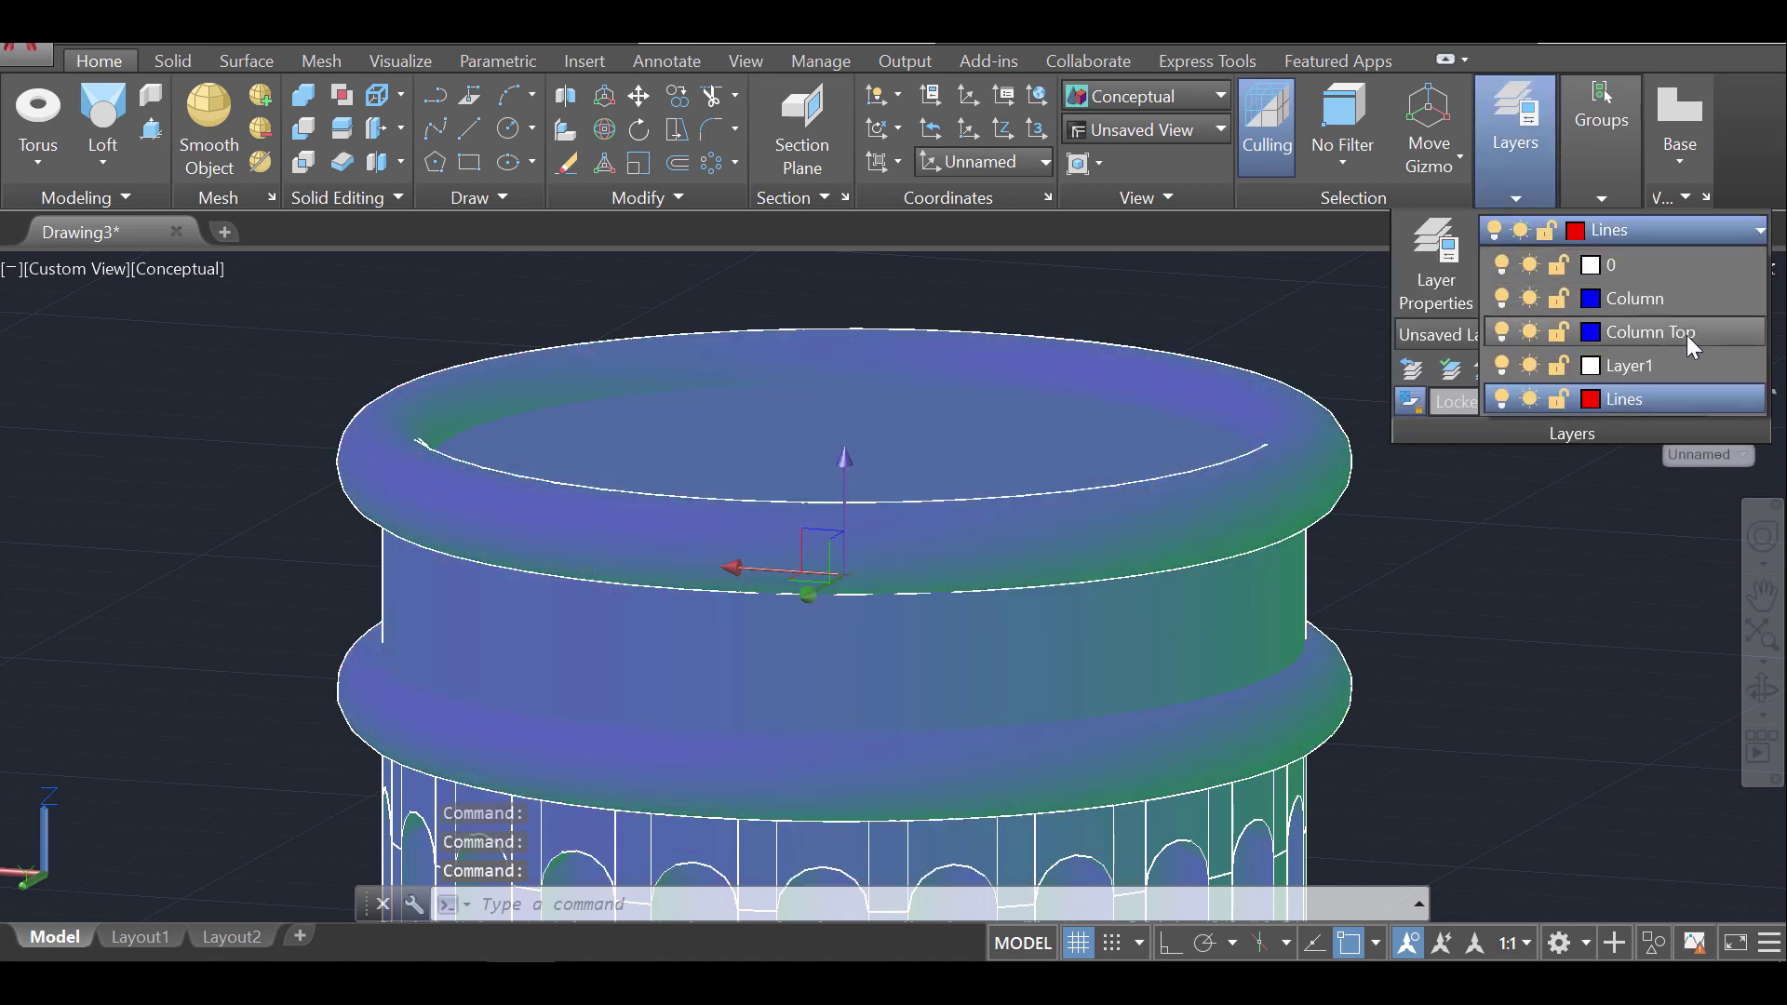
left_click(1686, 335)
key("Escape")
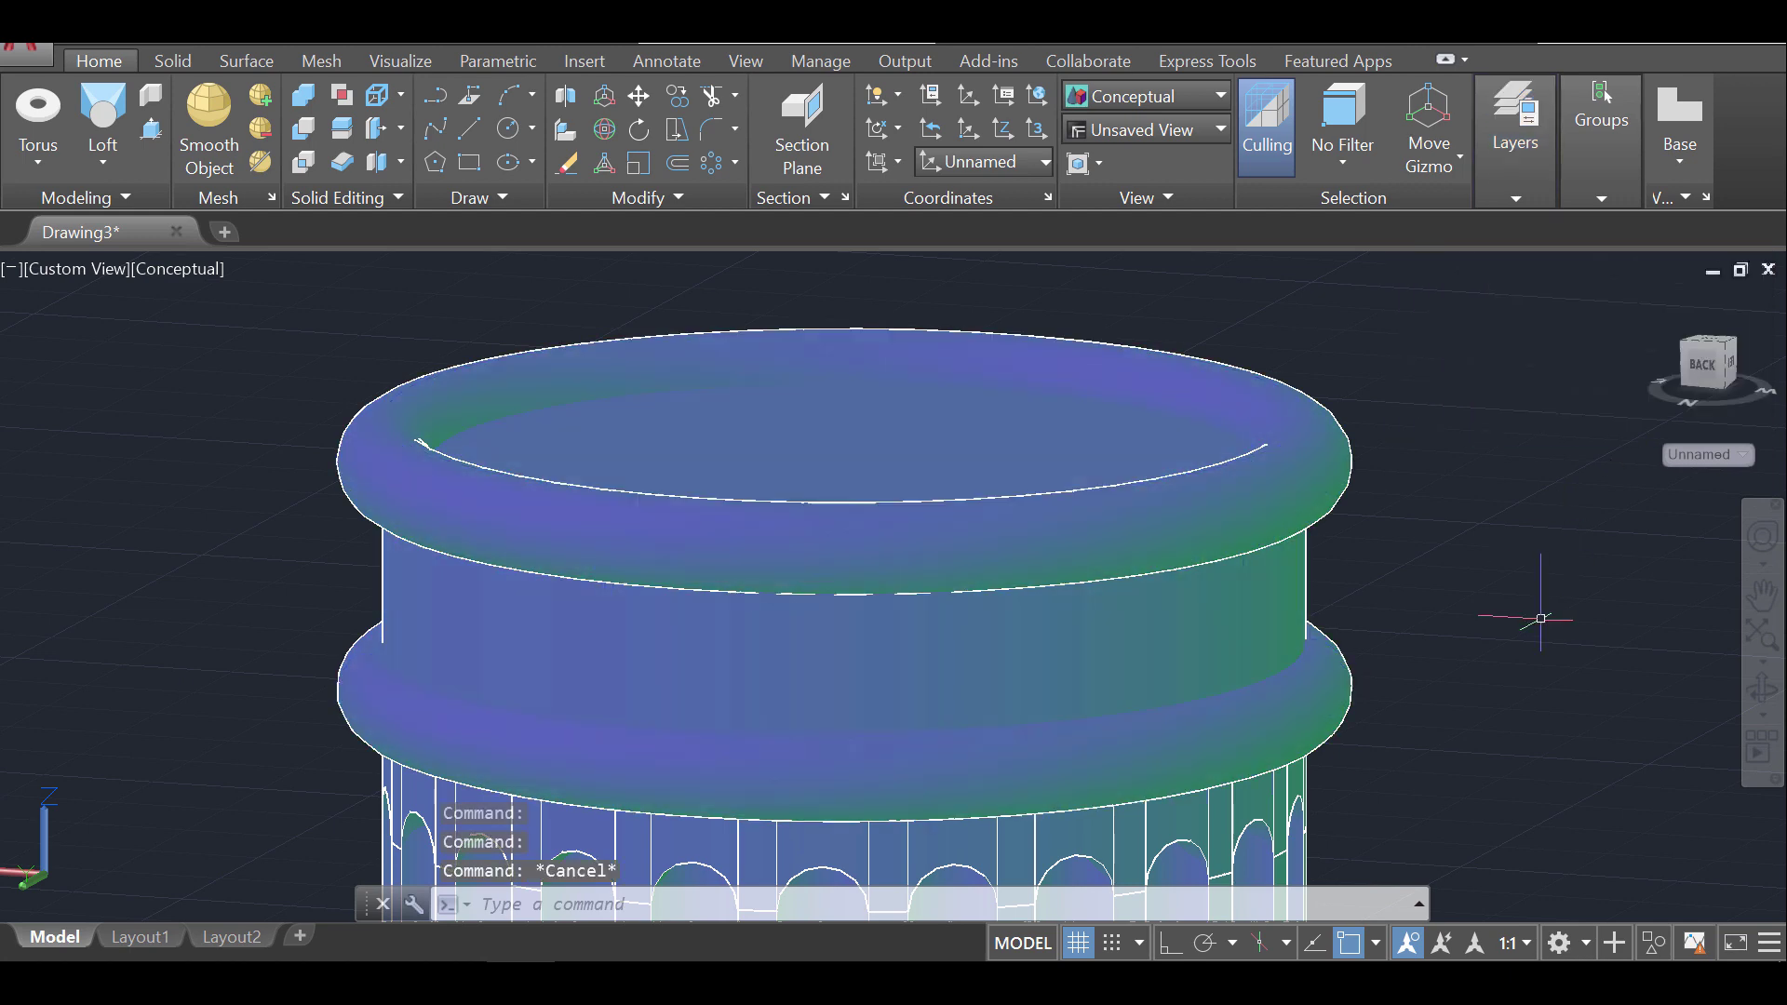
left_click(1505, 601)
key("Escape")
Look over the finished column top and the whole fluted column from several angles
middle_click_drag(1489, 633, 1434, 670, "shift")
scroll(1596, 638, "down", 4)
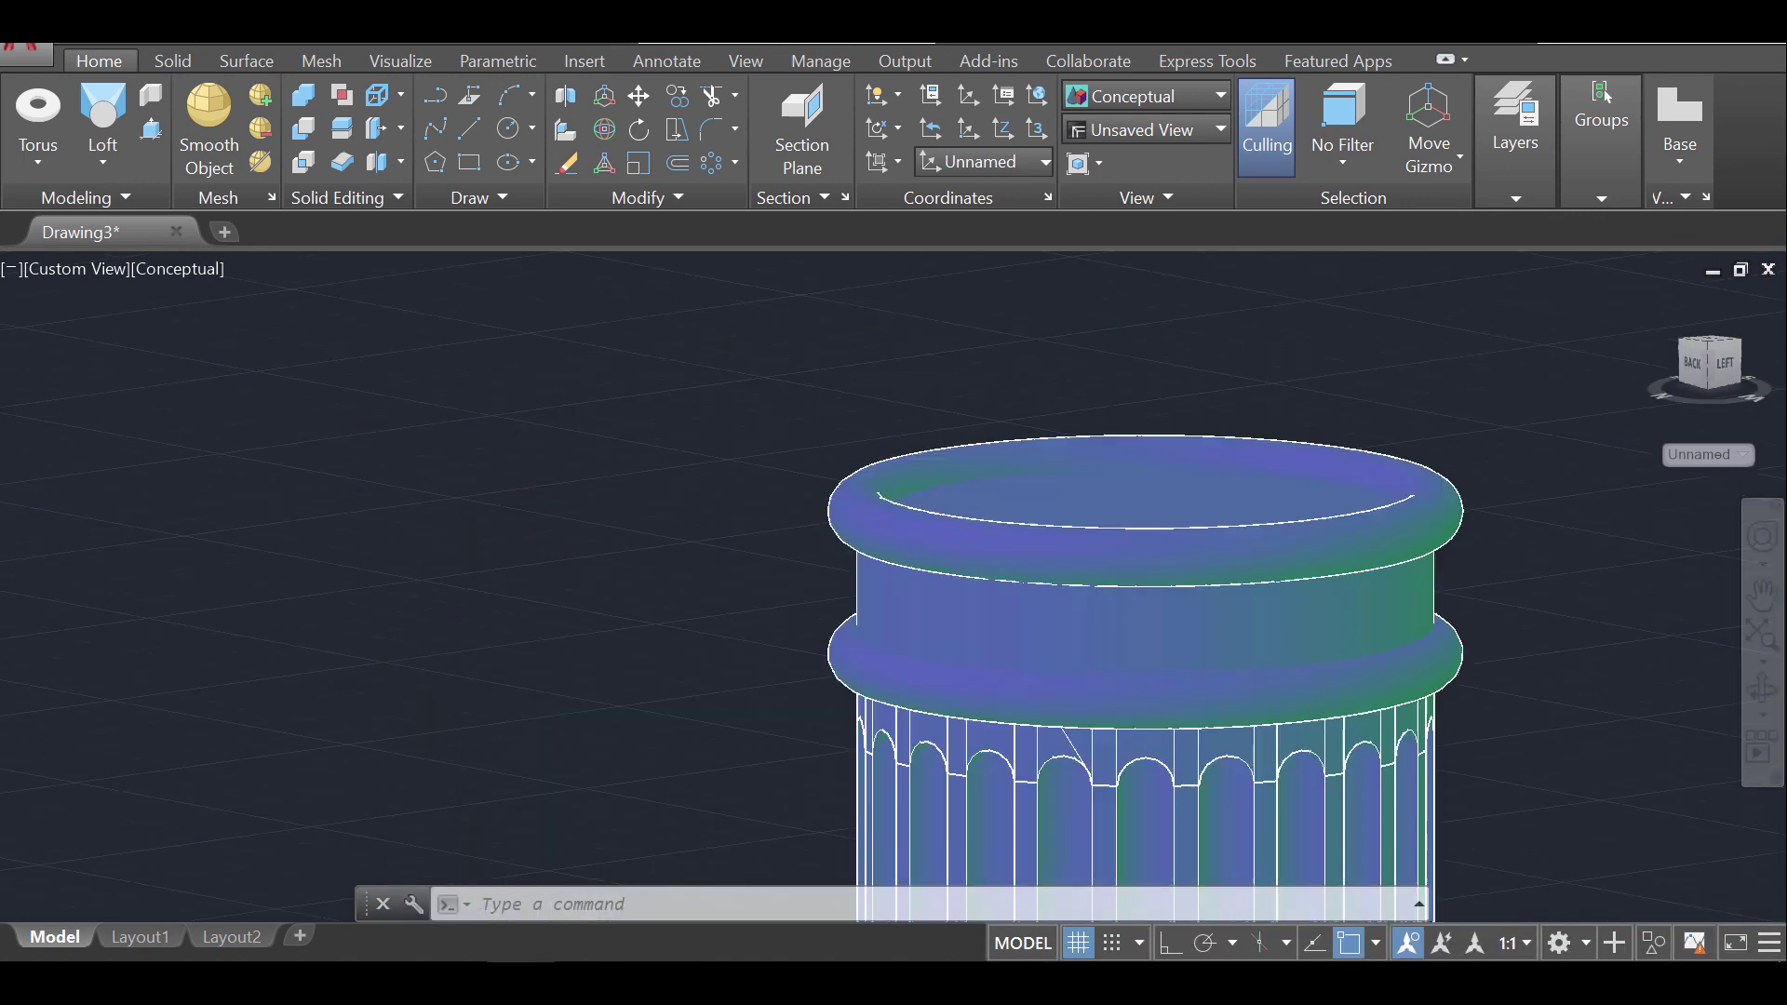
middle_click_drag(1564, 635, 590, 395)
key("Escape")
scroll(739, 518, "down", 4)
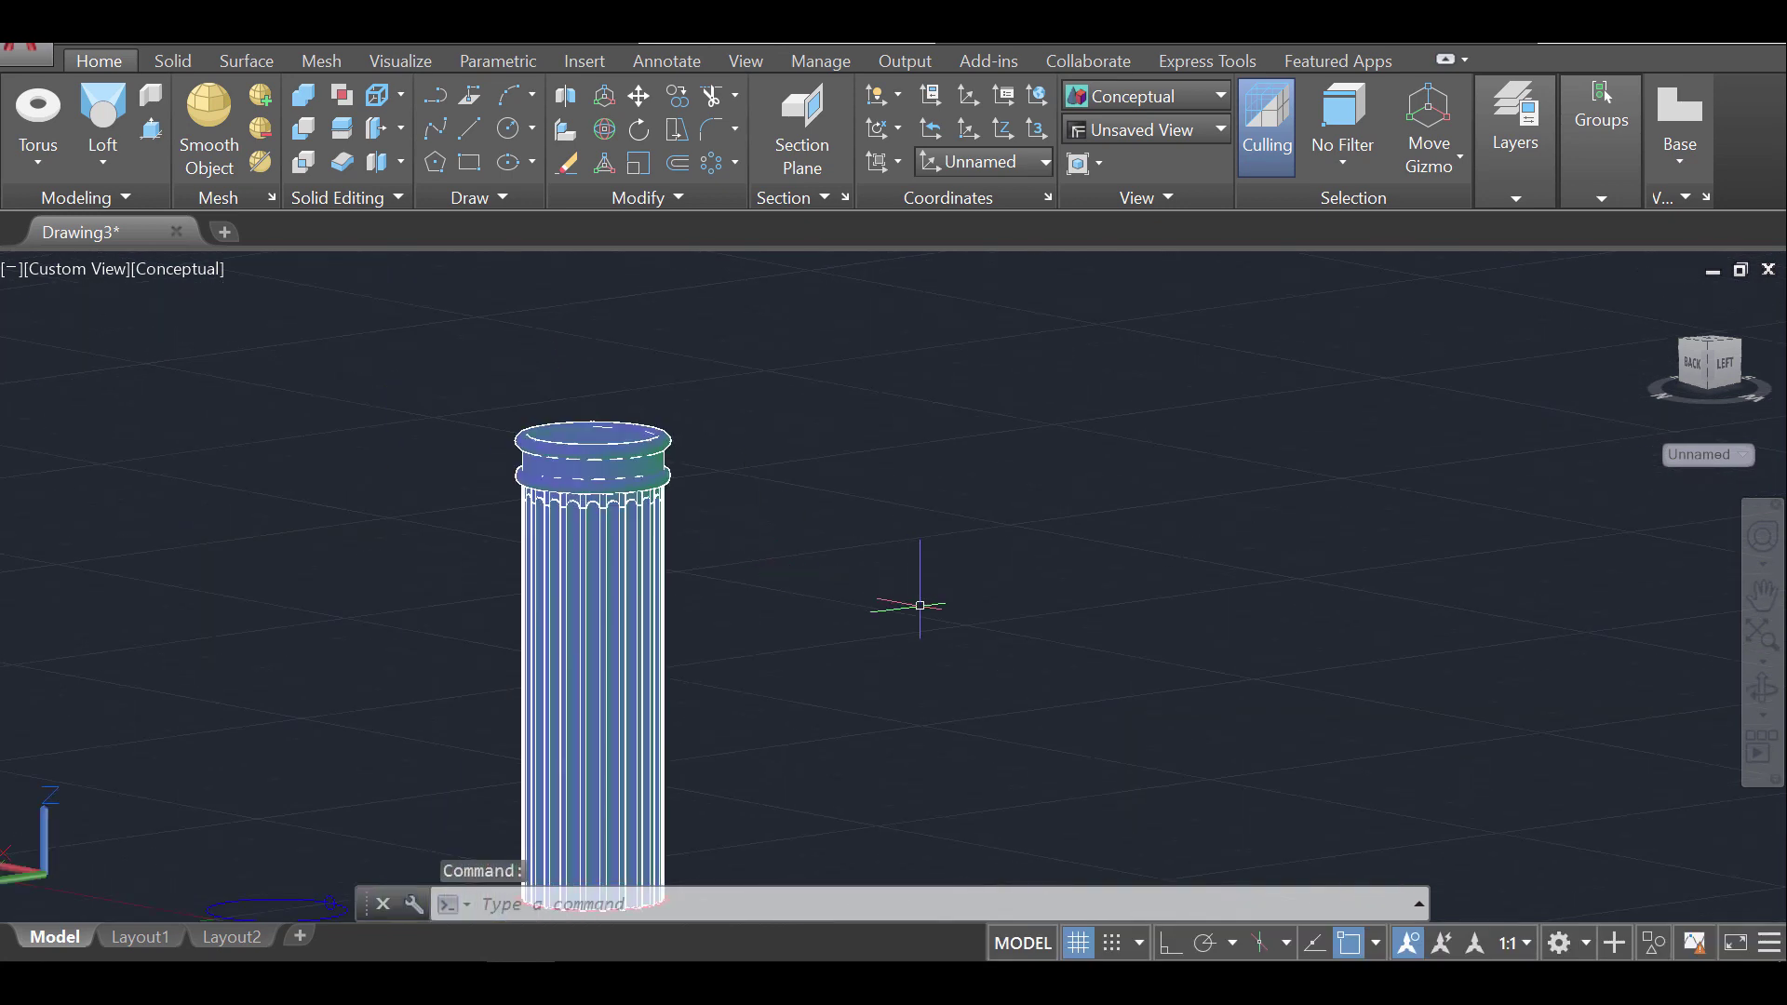
left_click(1760, 691)
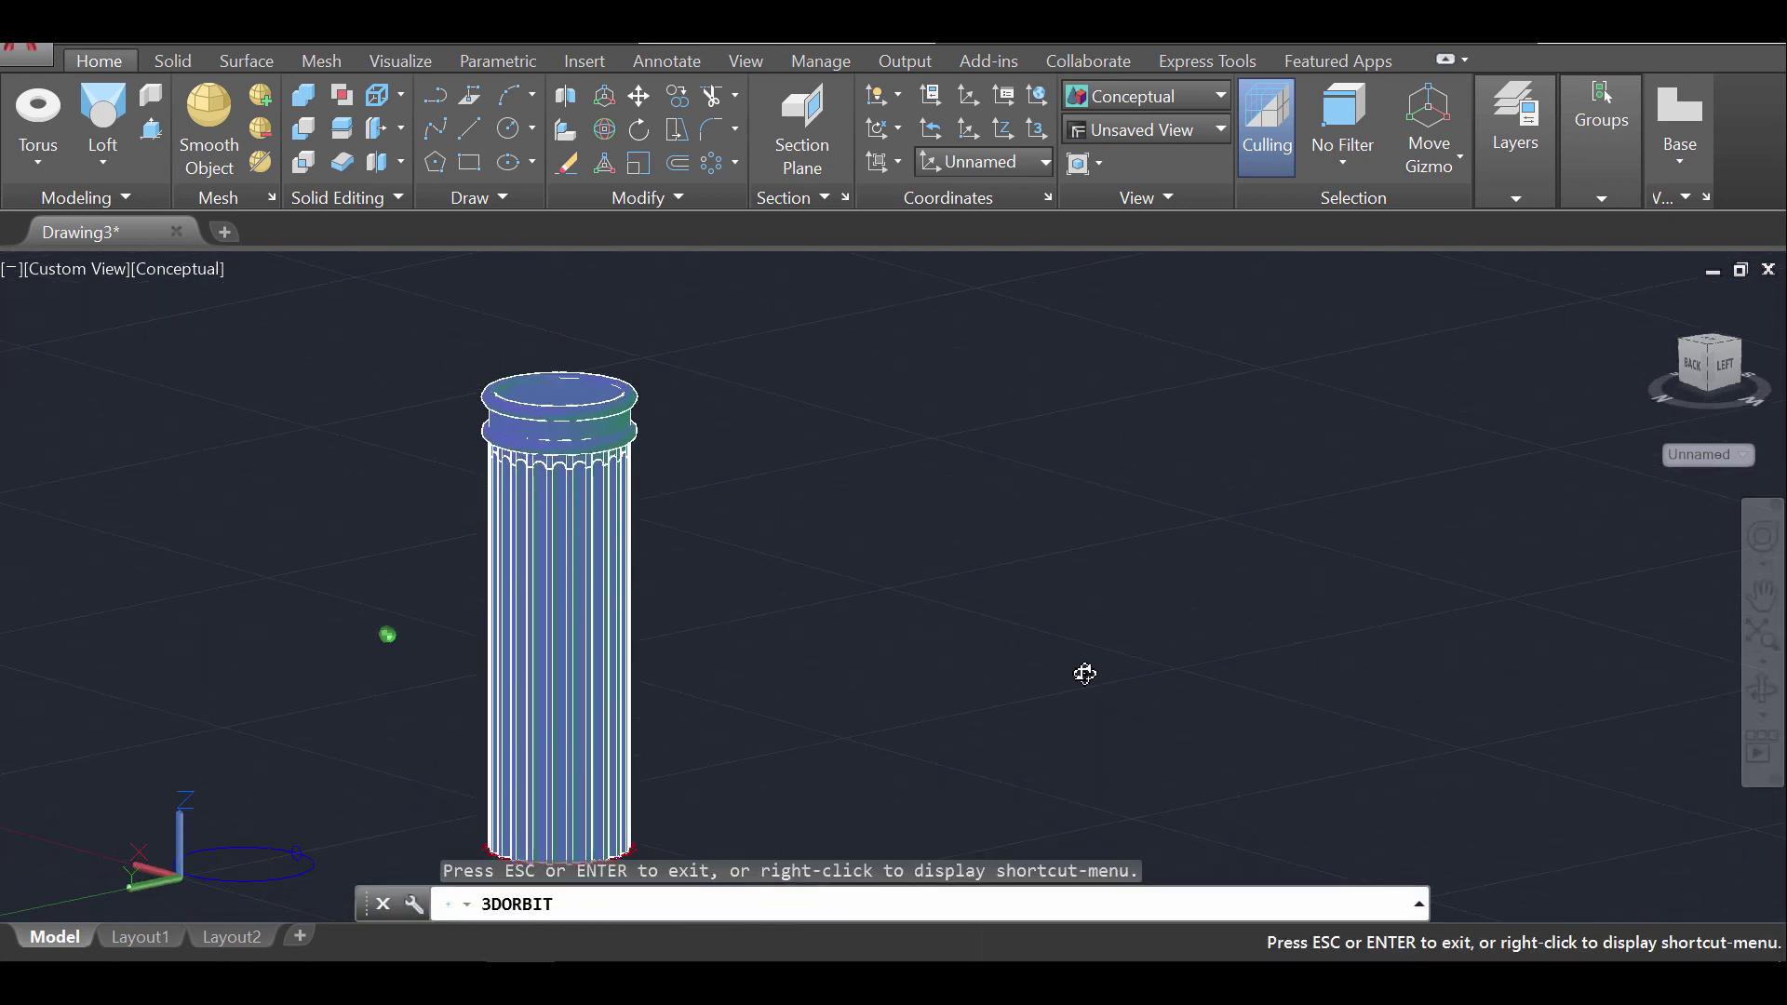
left_click_drag(1086, 674, 917, 720)
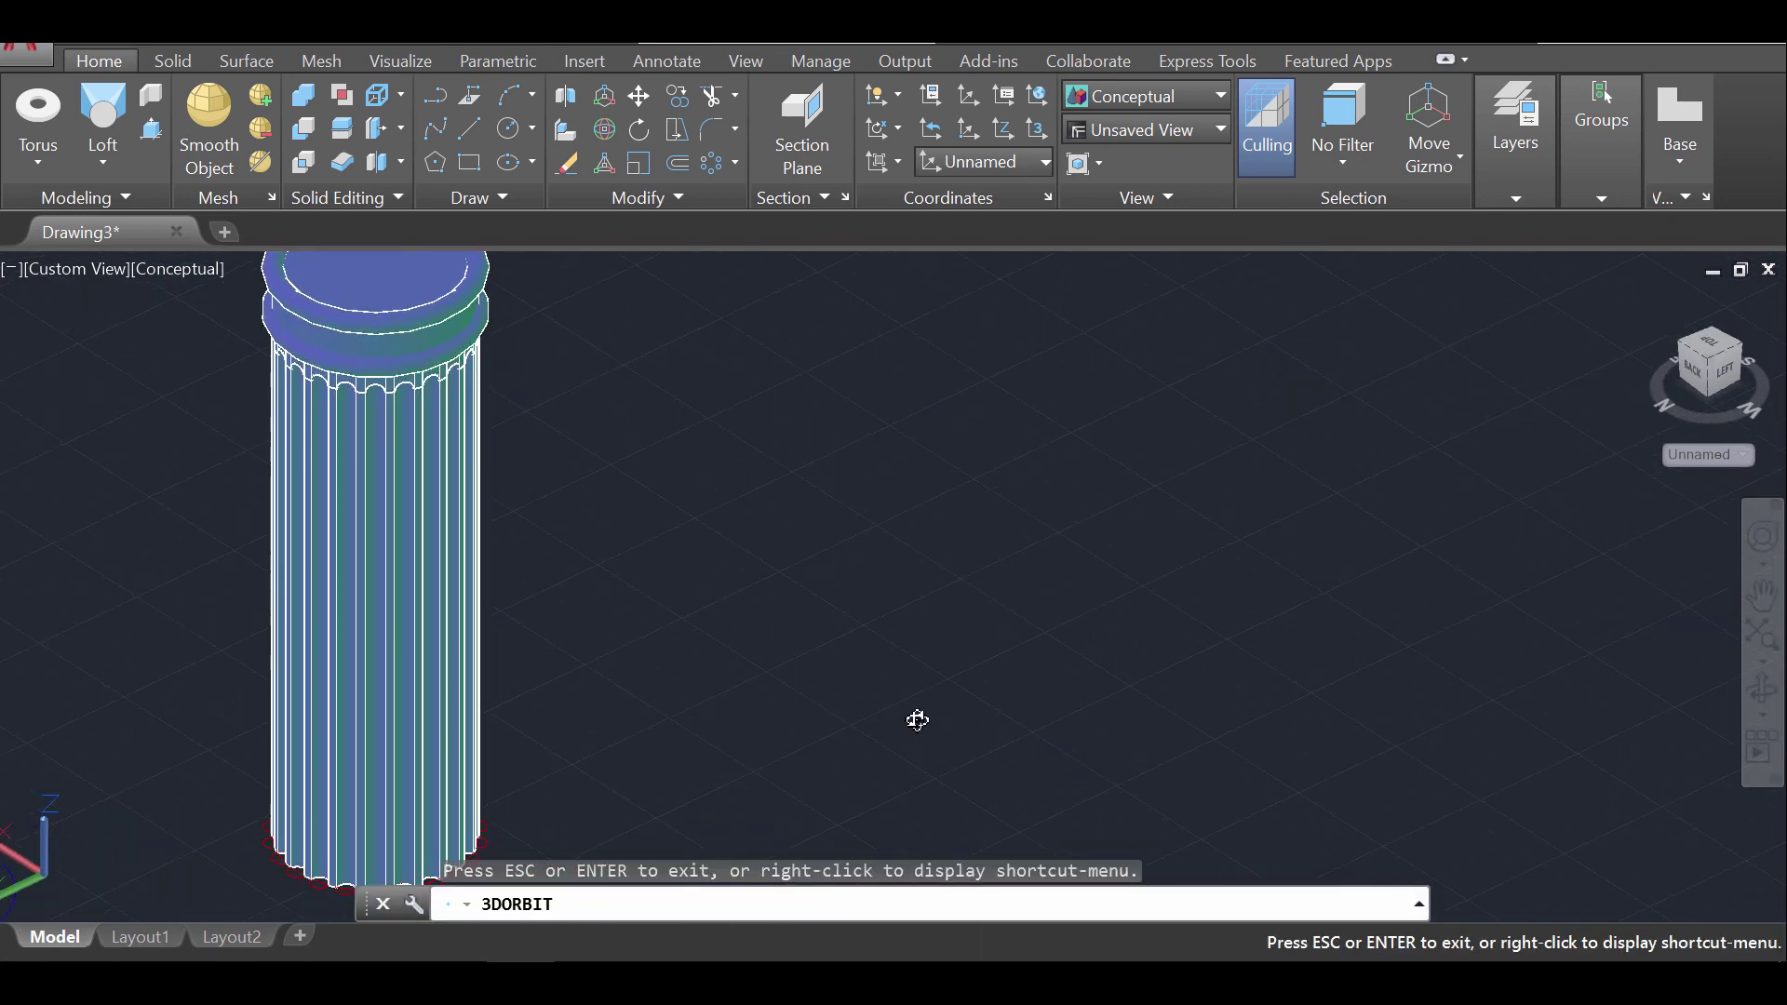
key("Escape")
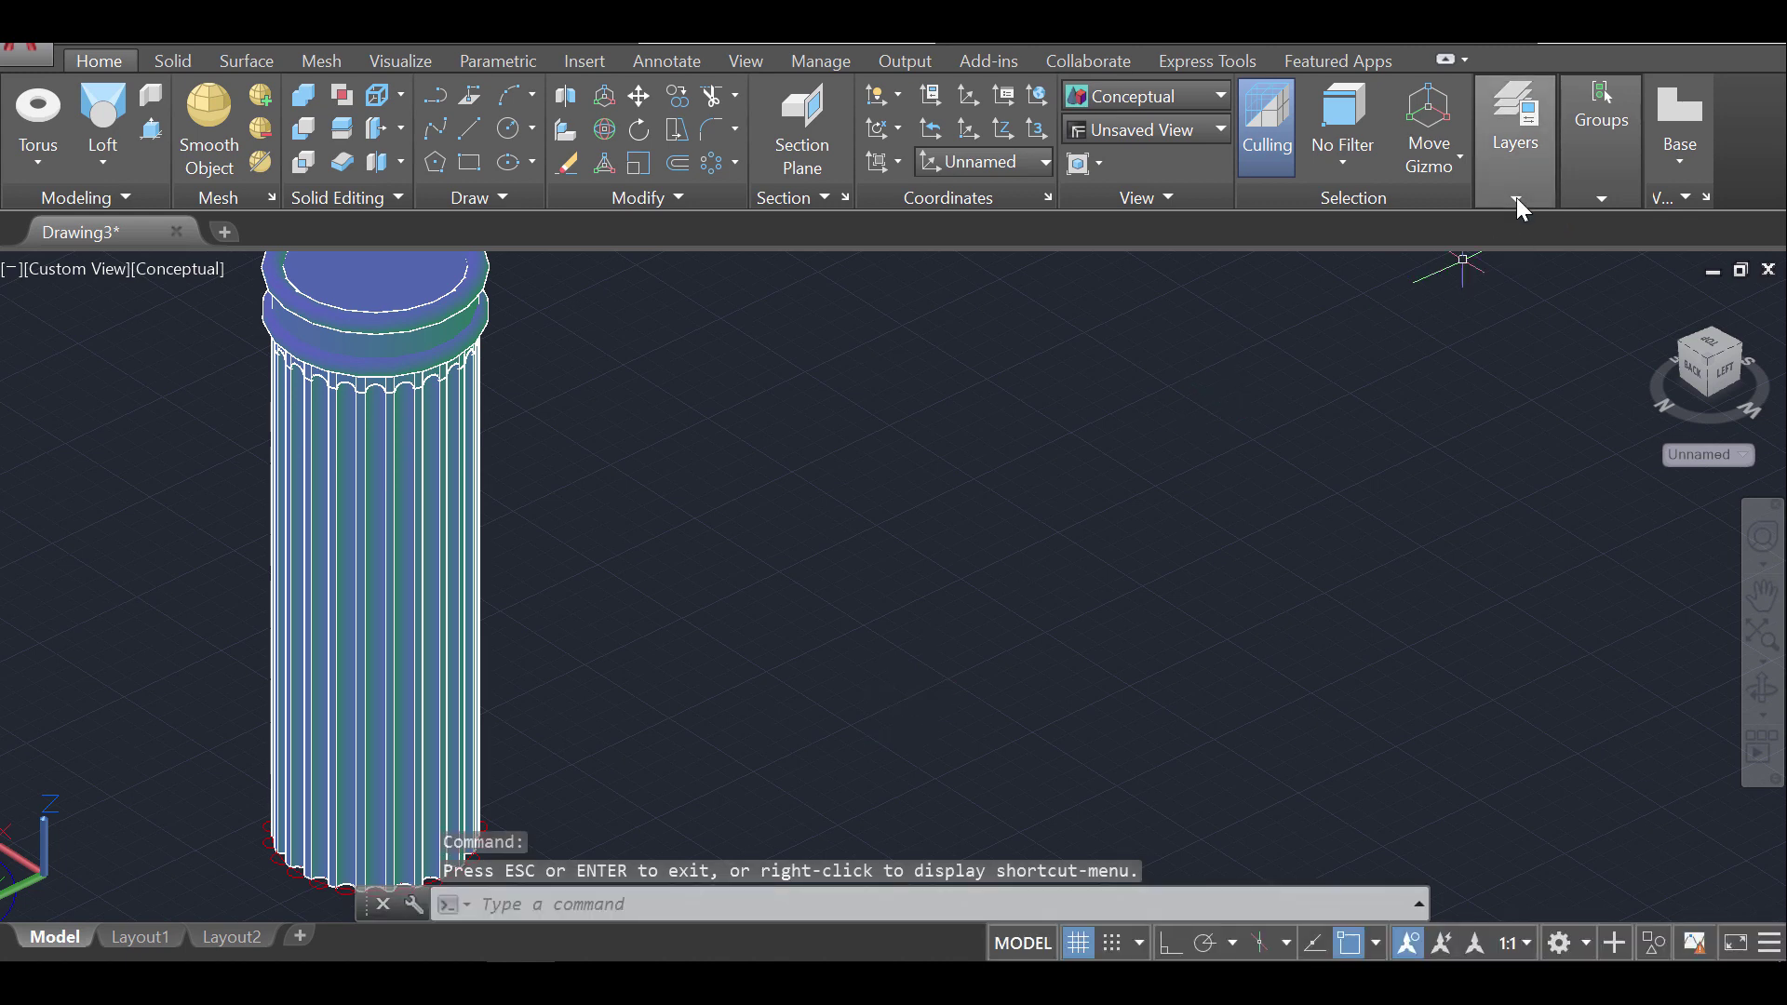
Draw a circle with a radius of 50 on the Lines layer in the empty space beside the column
left_click(1517, 197)
key("Escape")
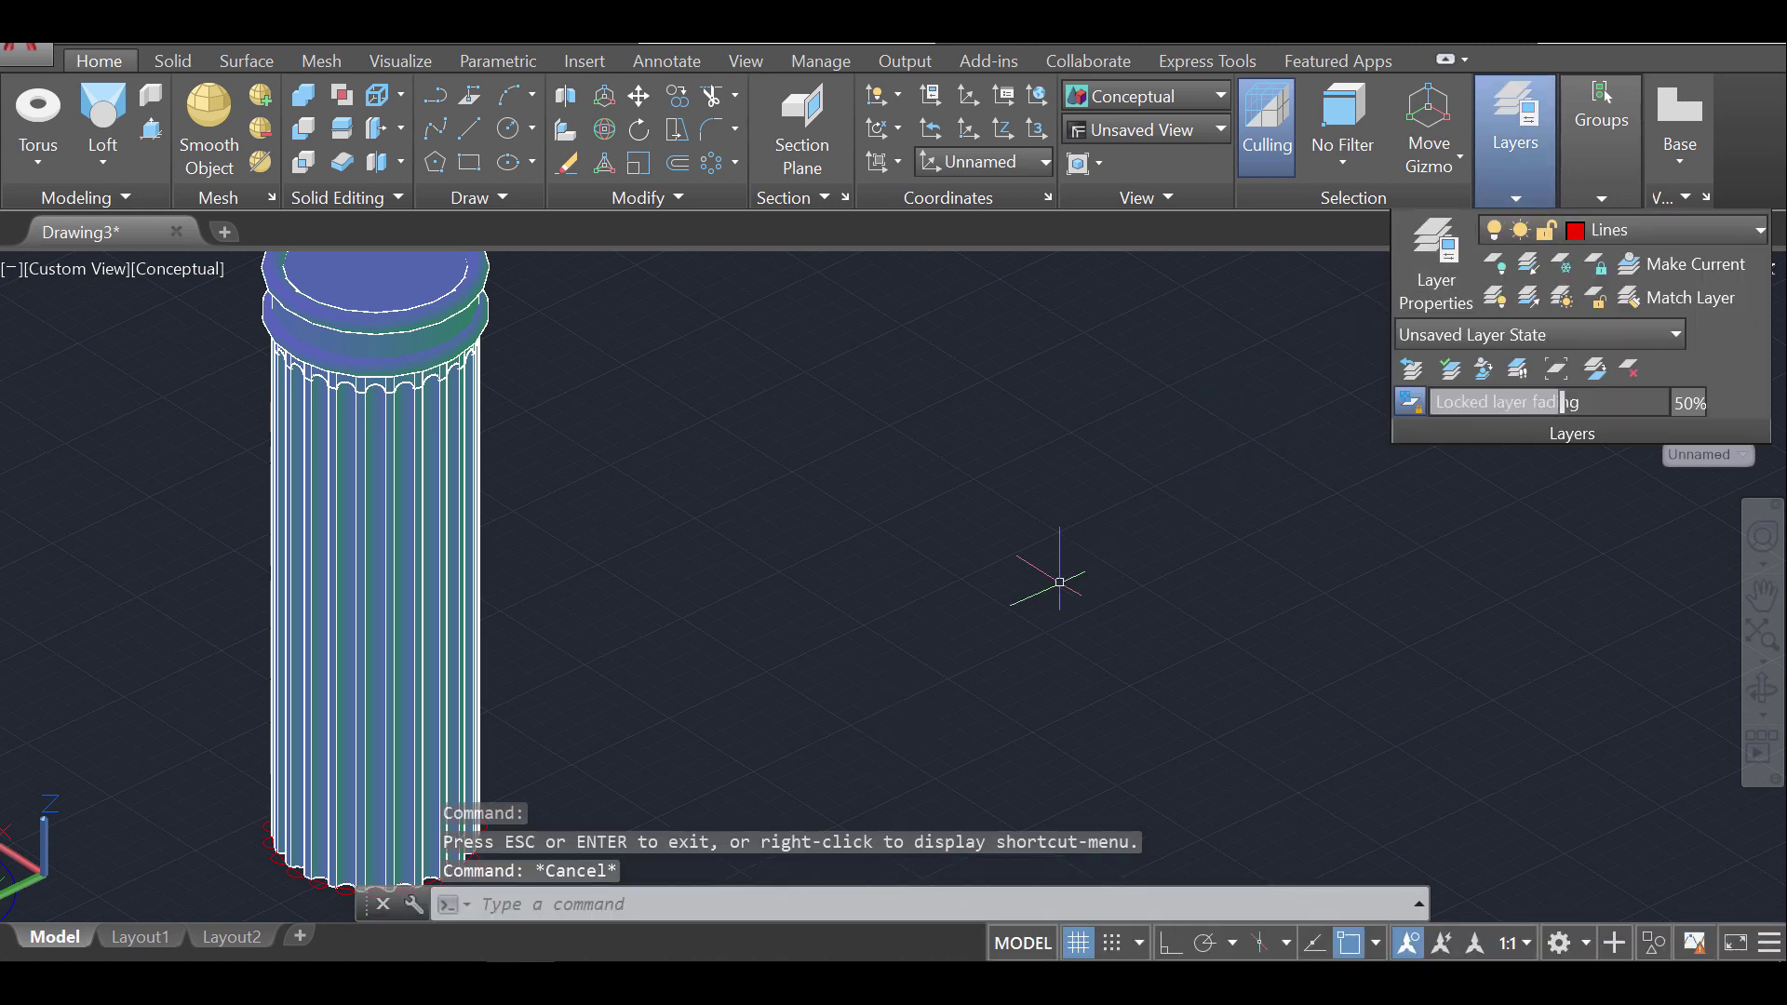
left_click(1009, 639)
key("Escape")
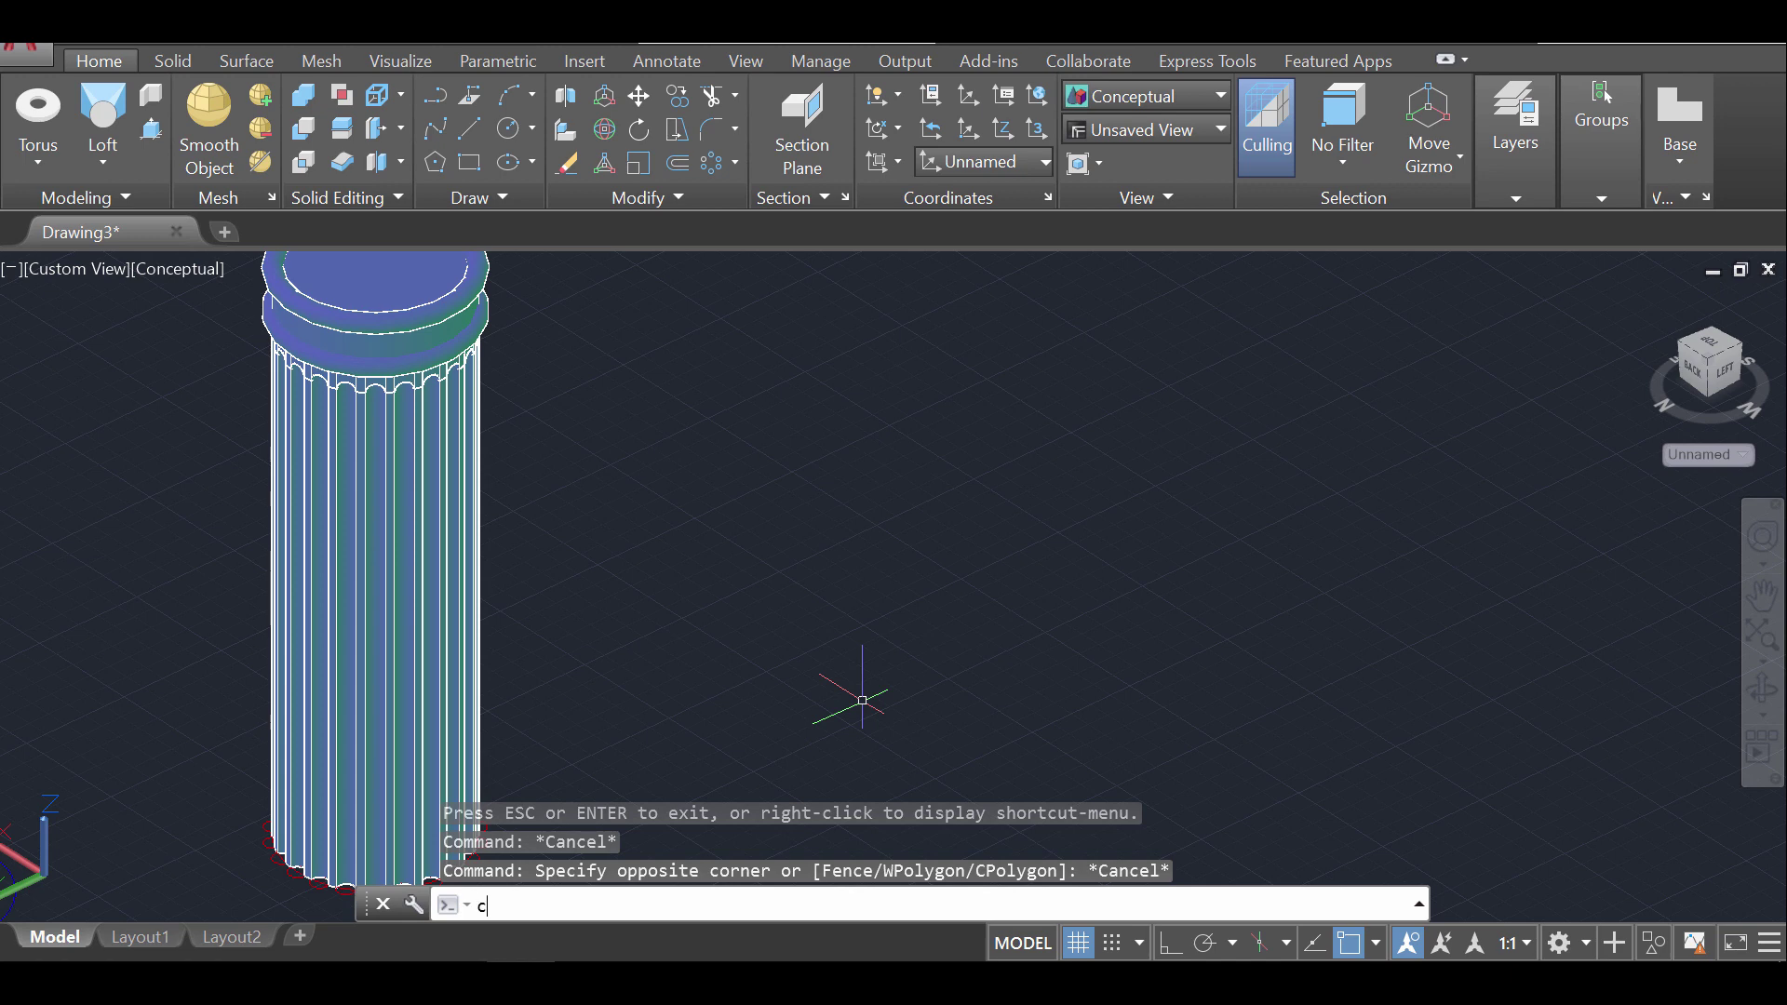
type("c")
key("Return")
left_click(901, 573)
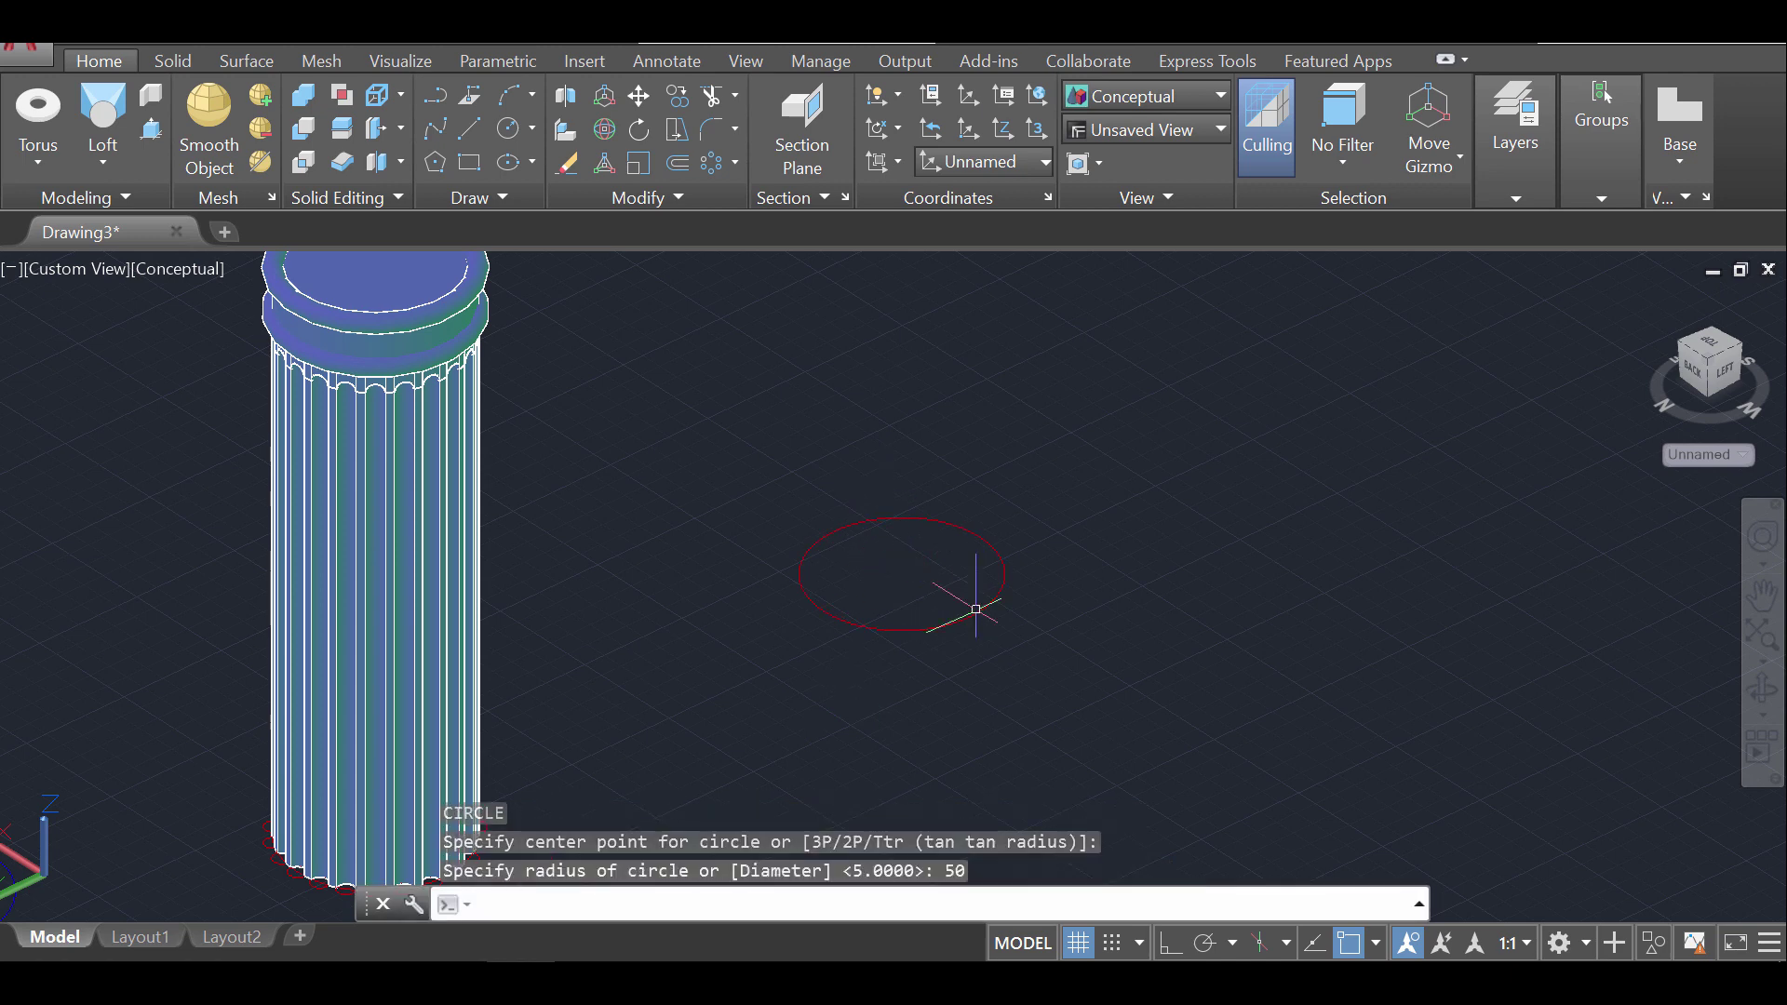
key("Return")
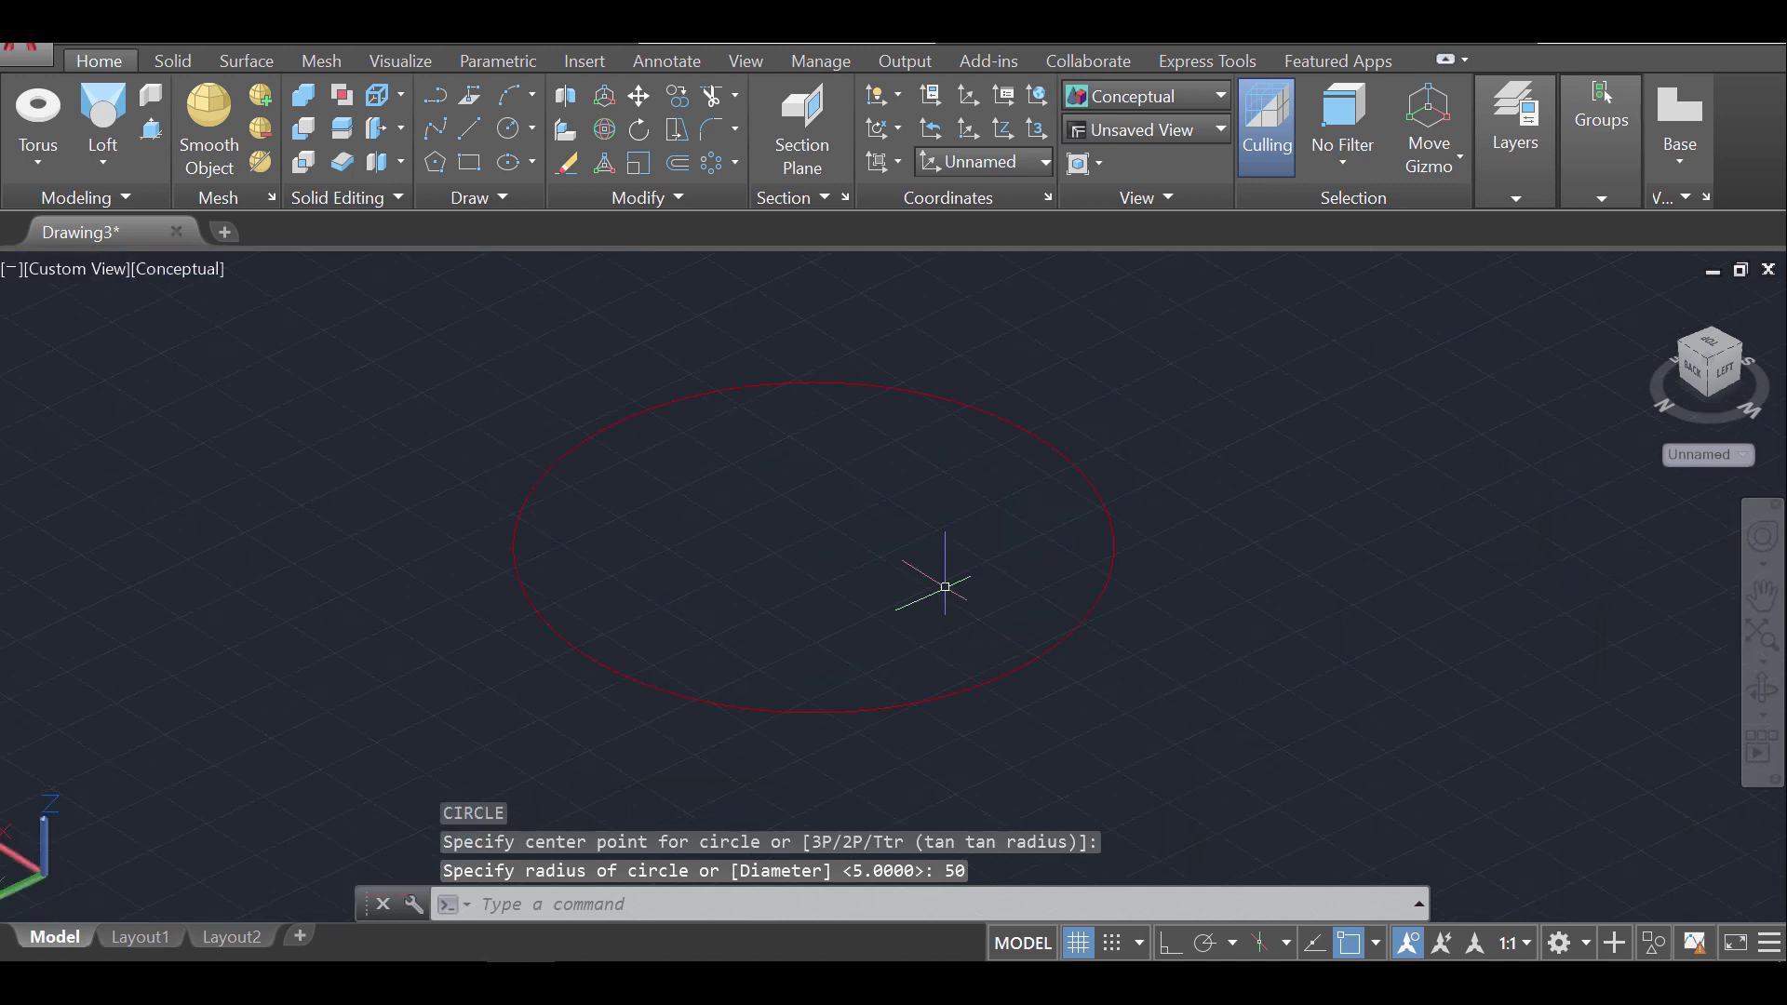
Draw a 40-long vertical line upward from the circle's centre with Ortho on
type("l")
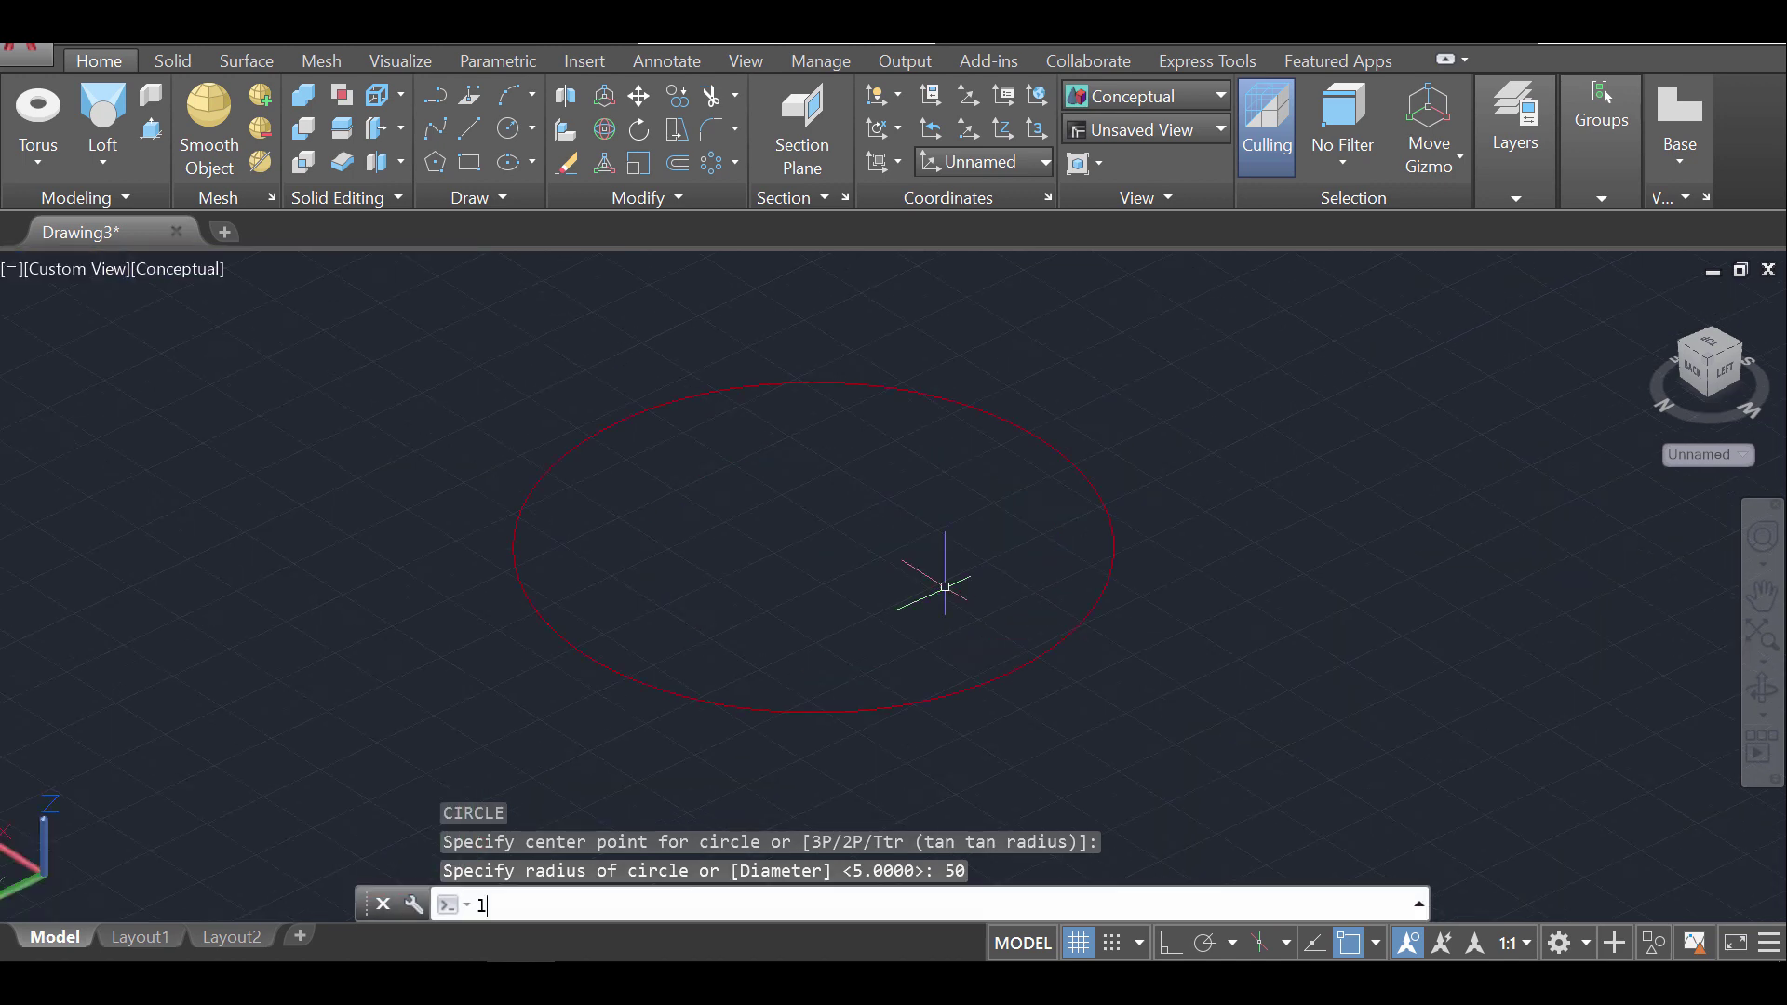
key("Return")
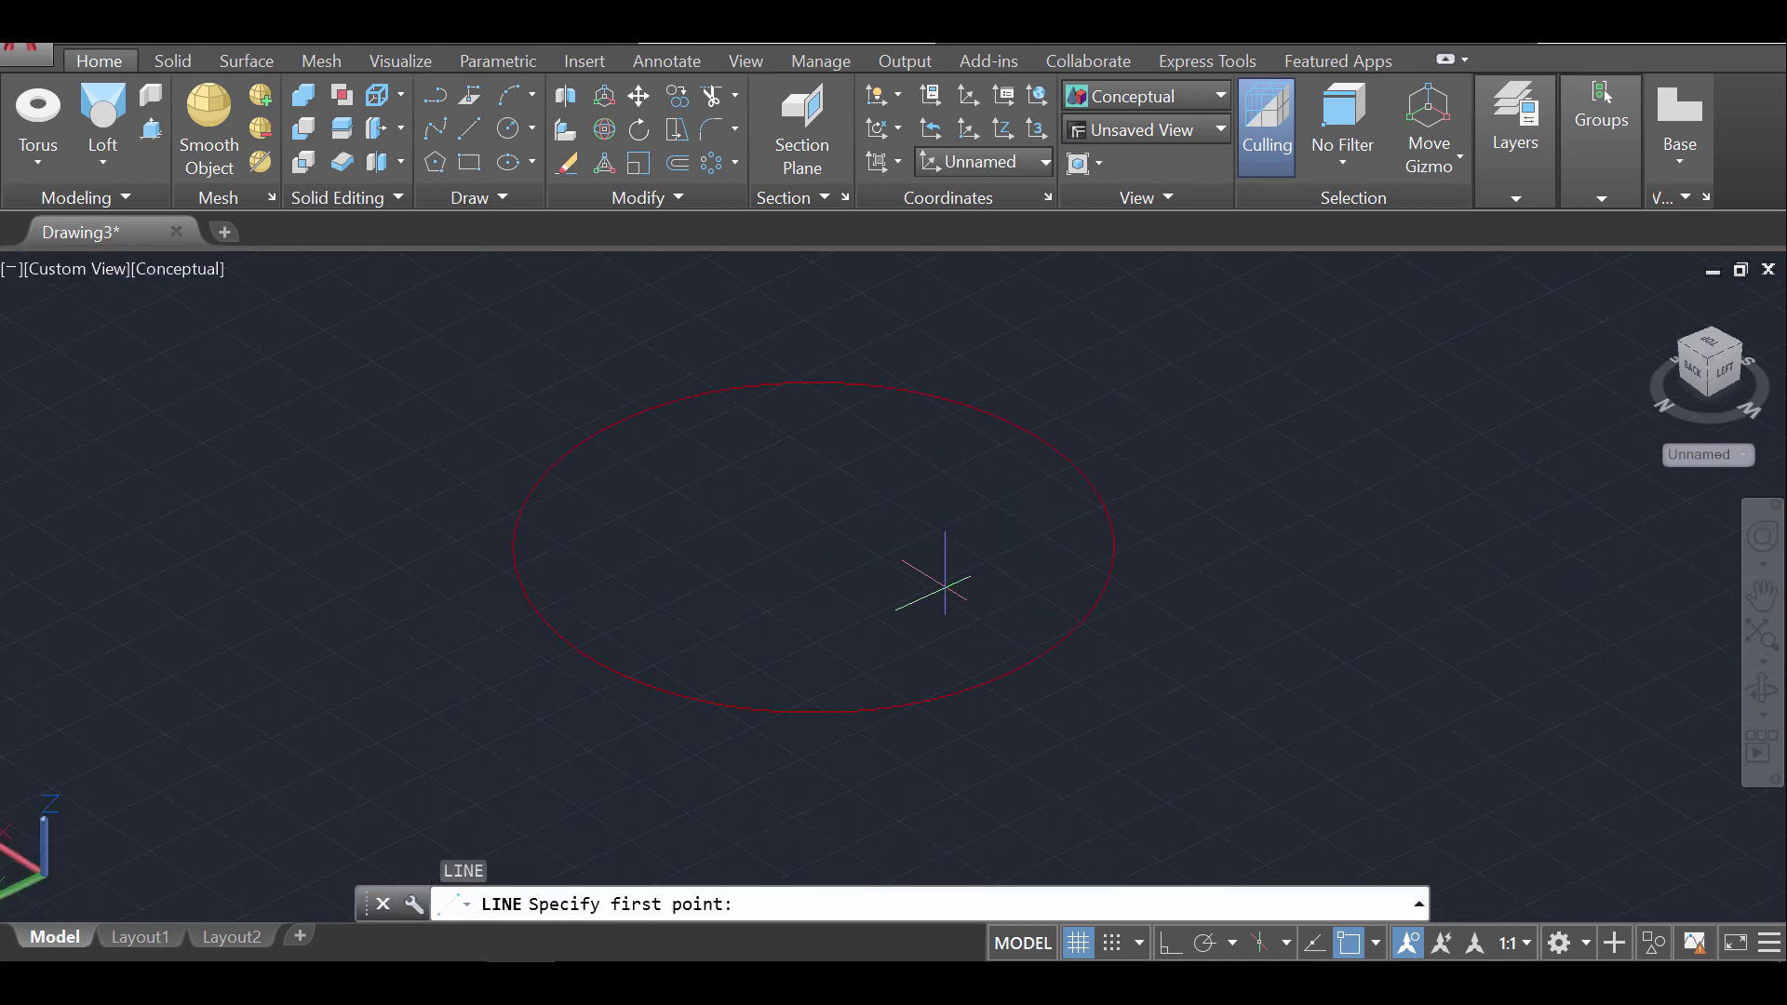
left_click(813, 547)
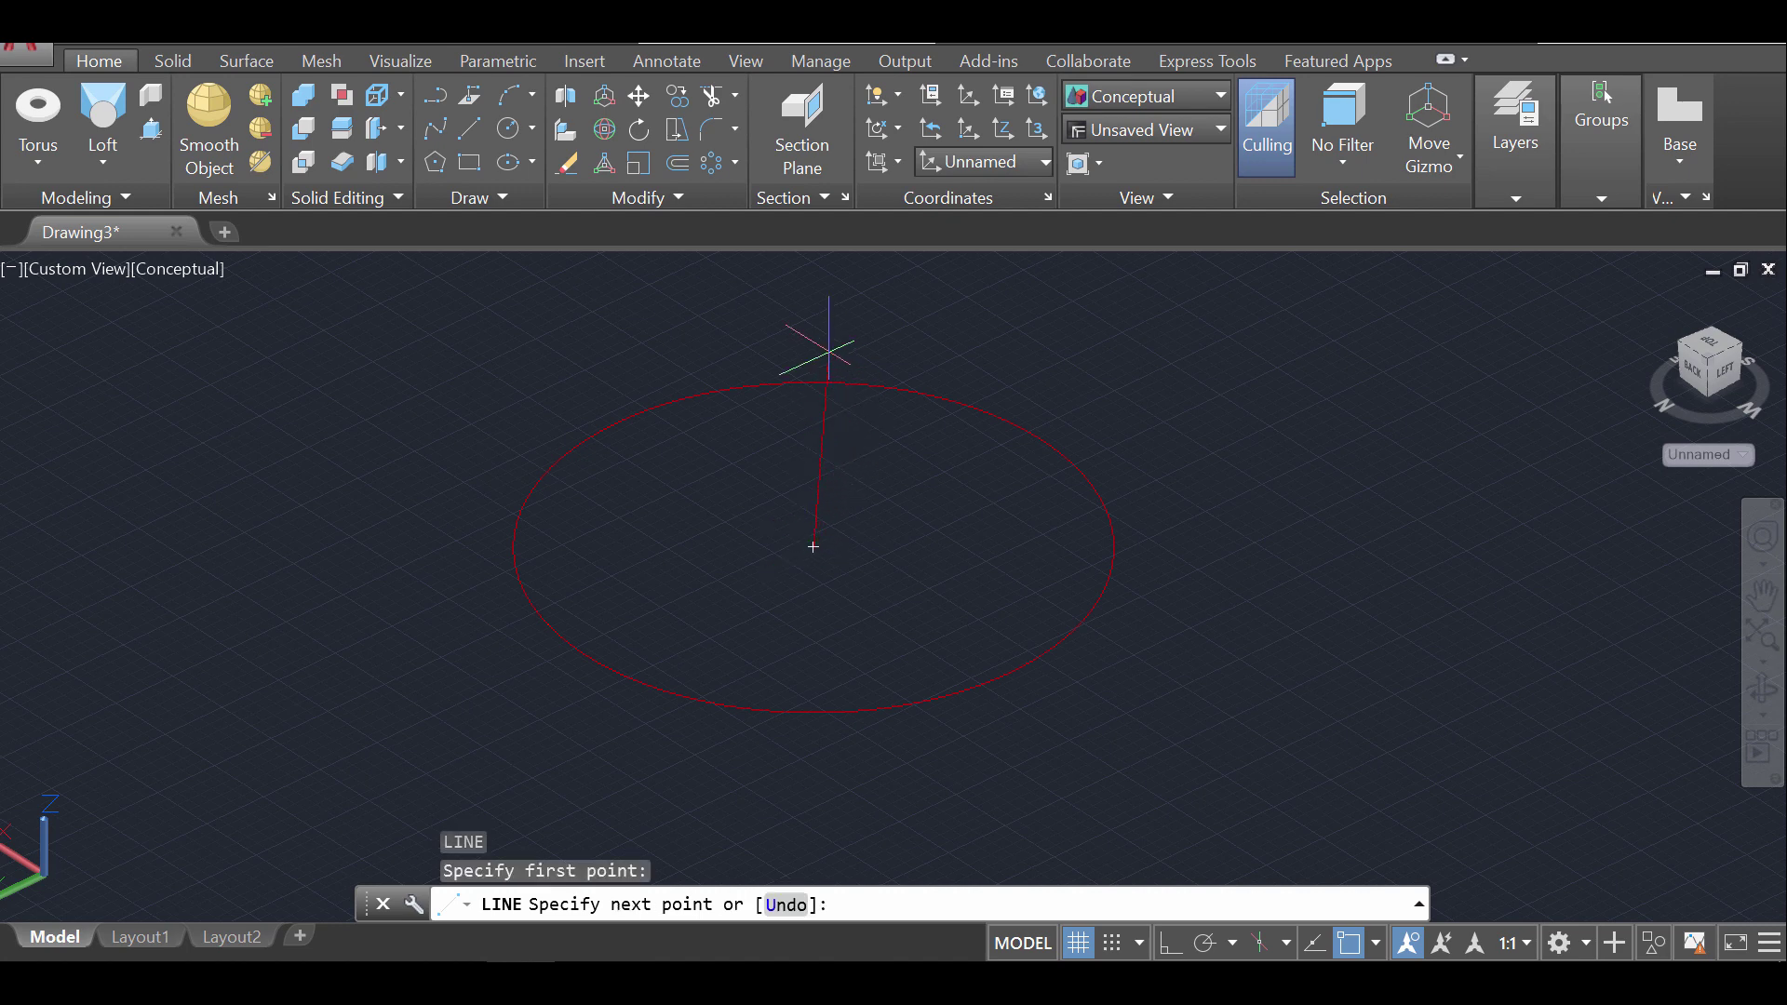
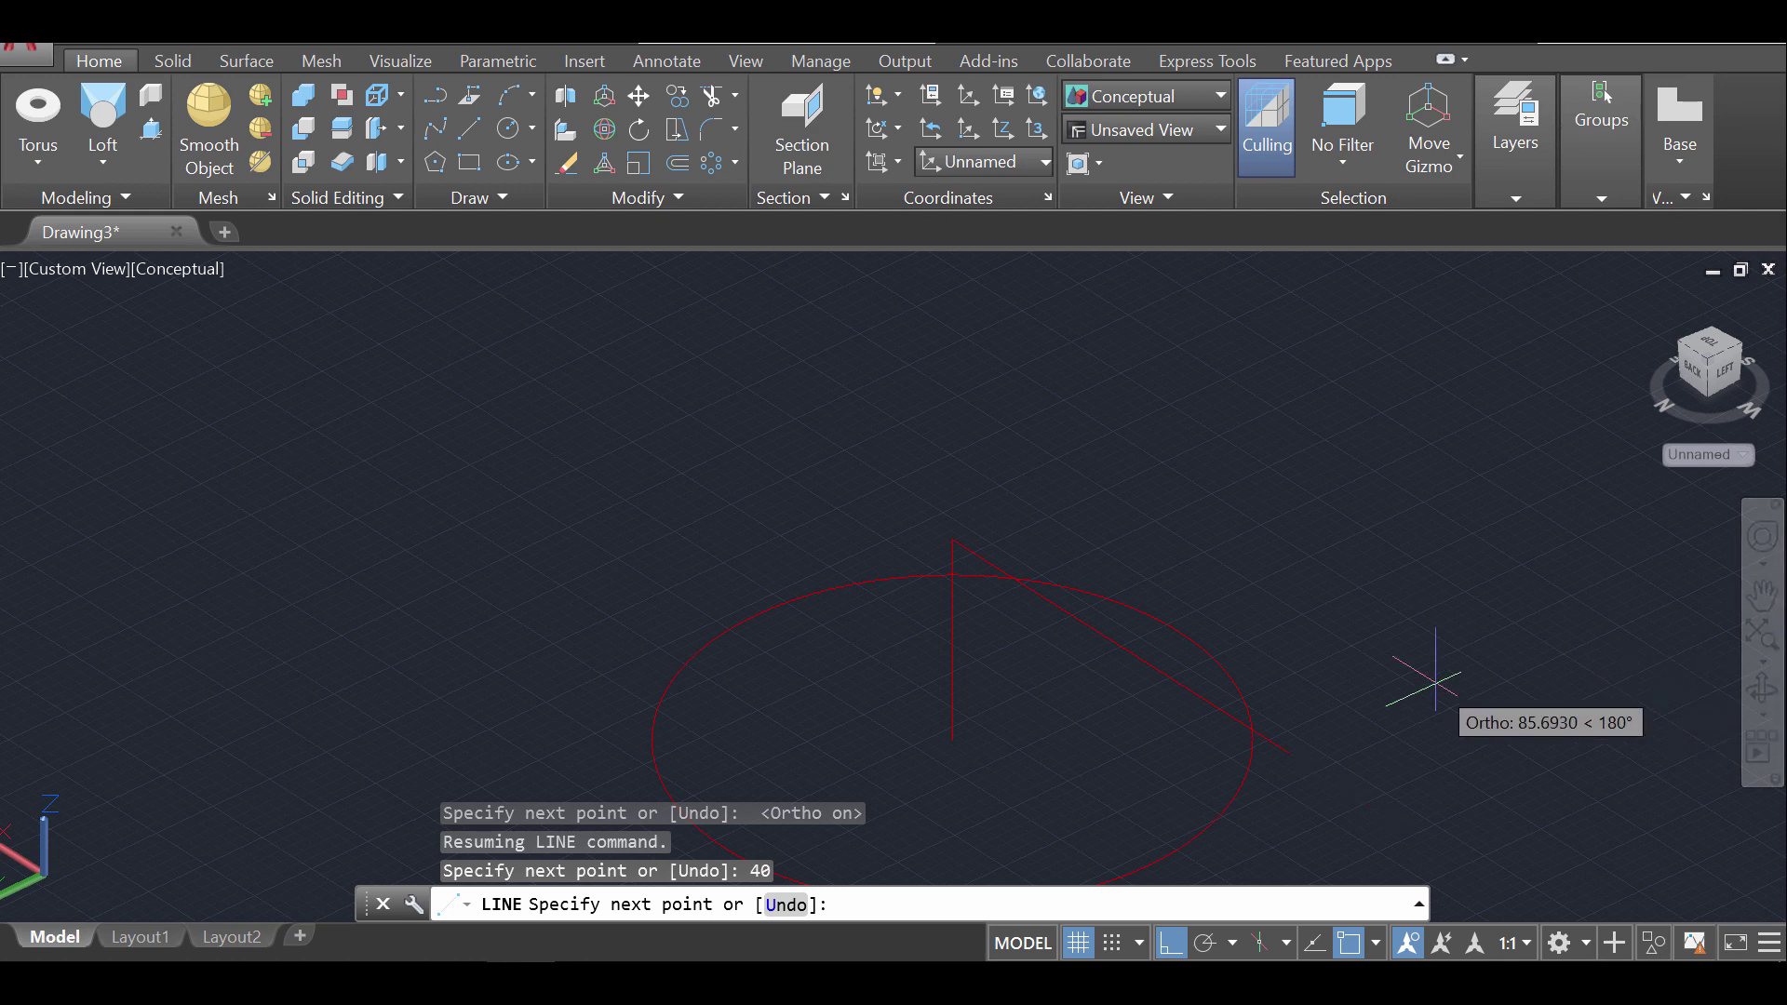
key("Escape")
Draw a second circle with a radius of 70 centred on the upper end of the vertical line
middle_click_drag(1153, 682, 1138, 642)
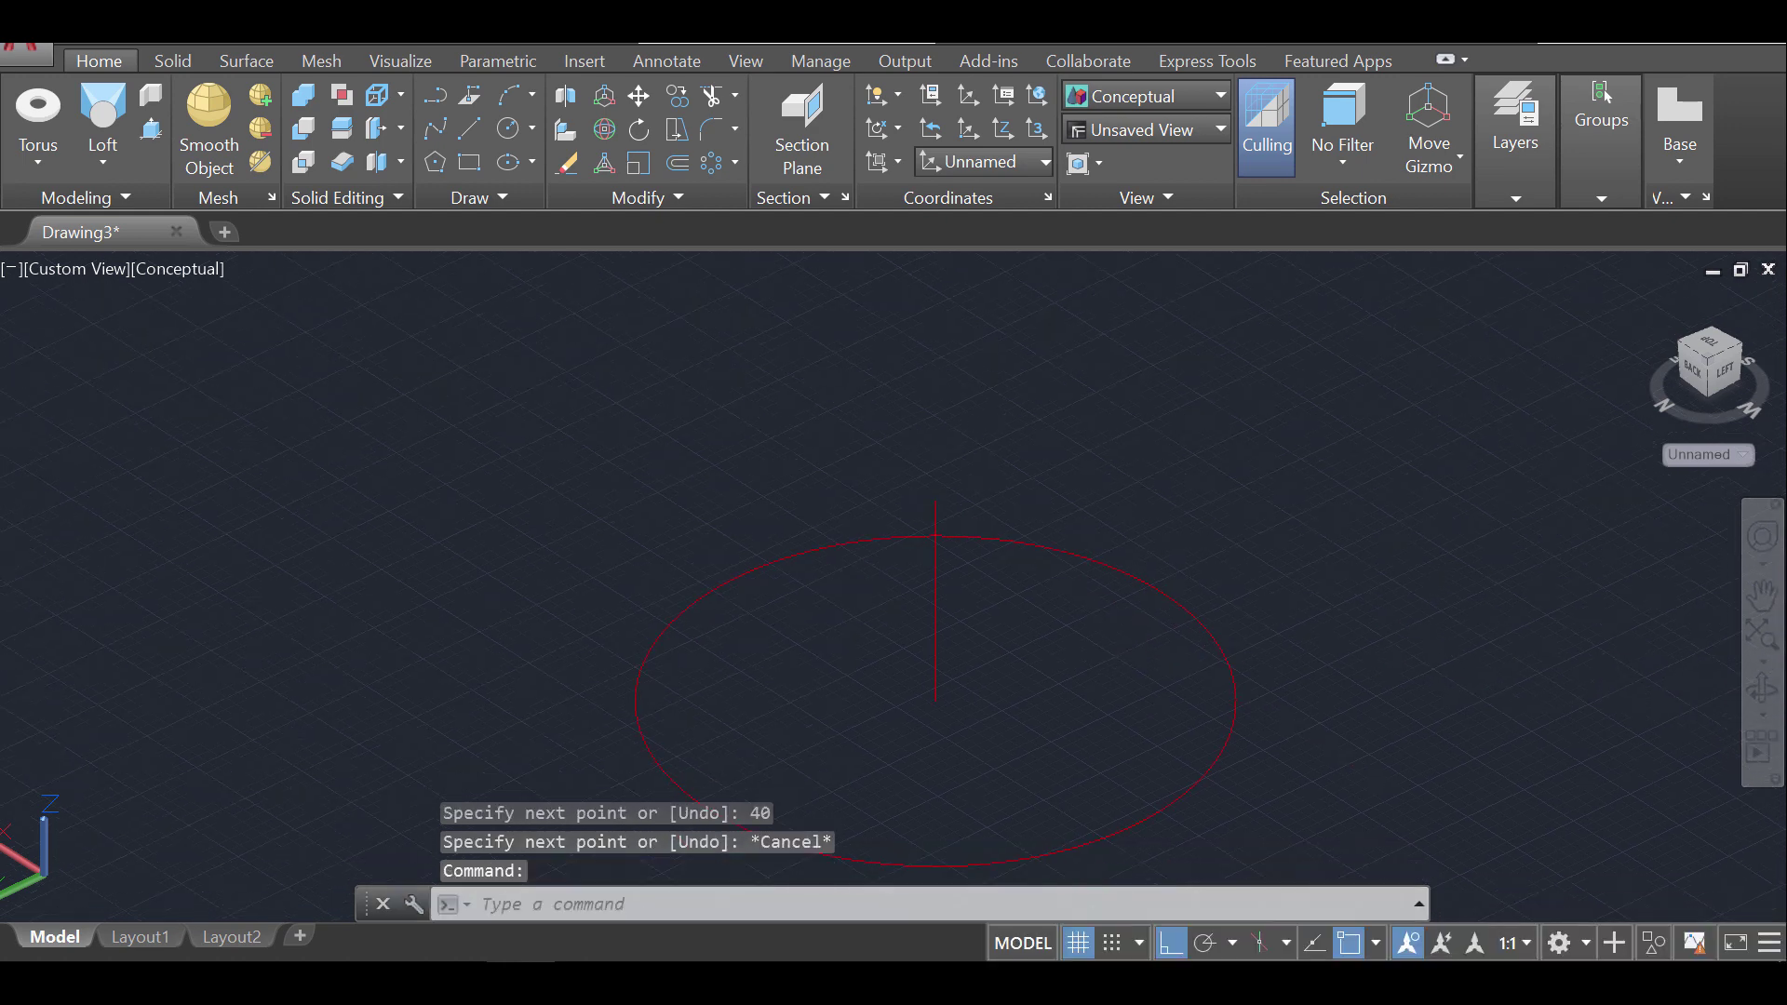
type("c")
key("Return")
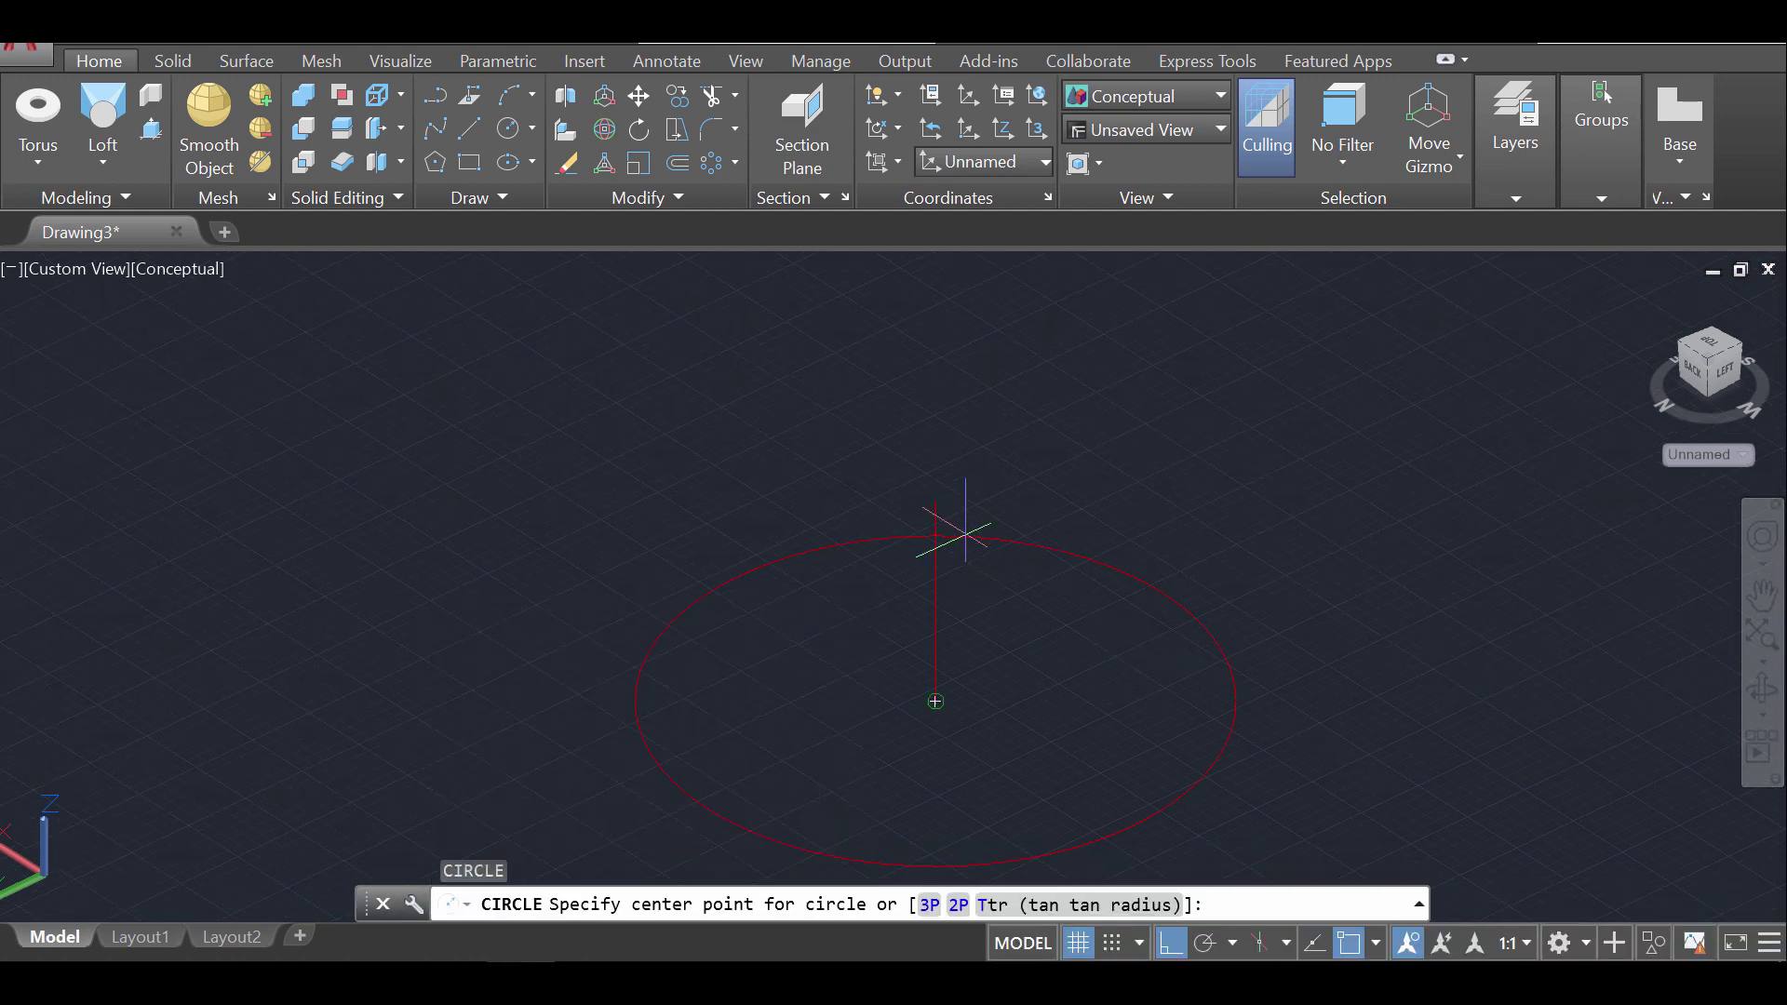
left_click(935, 500)
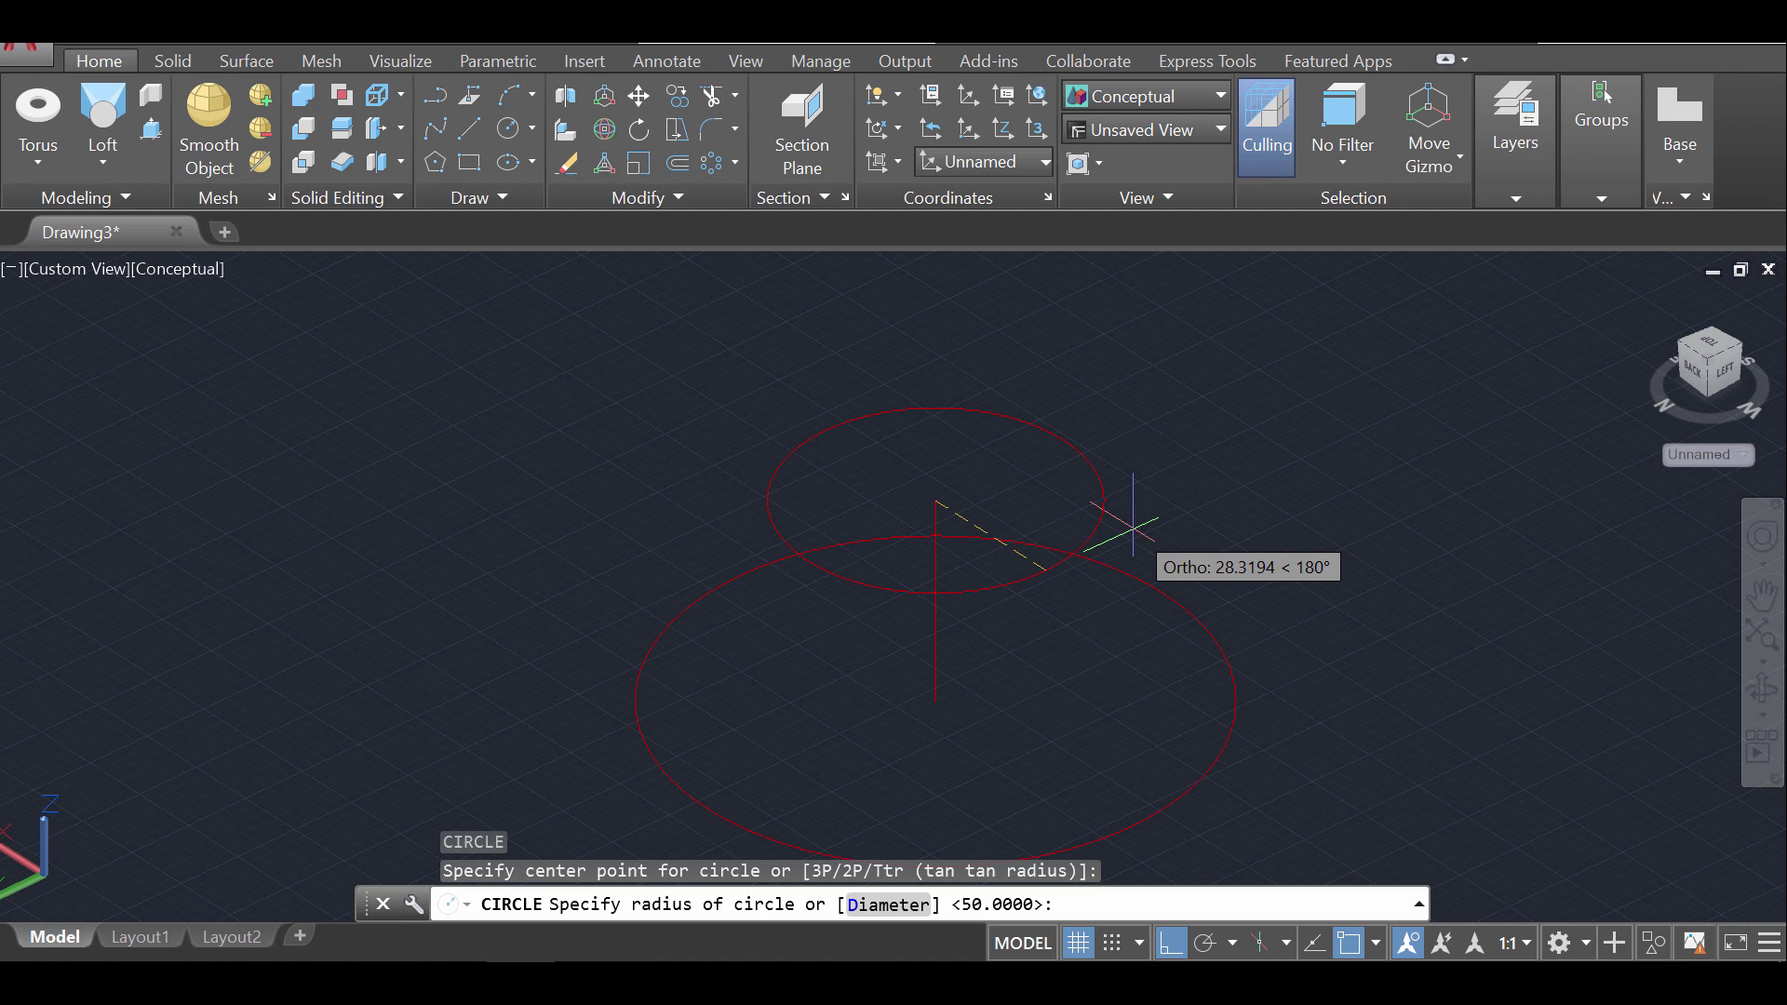
type("7")
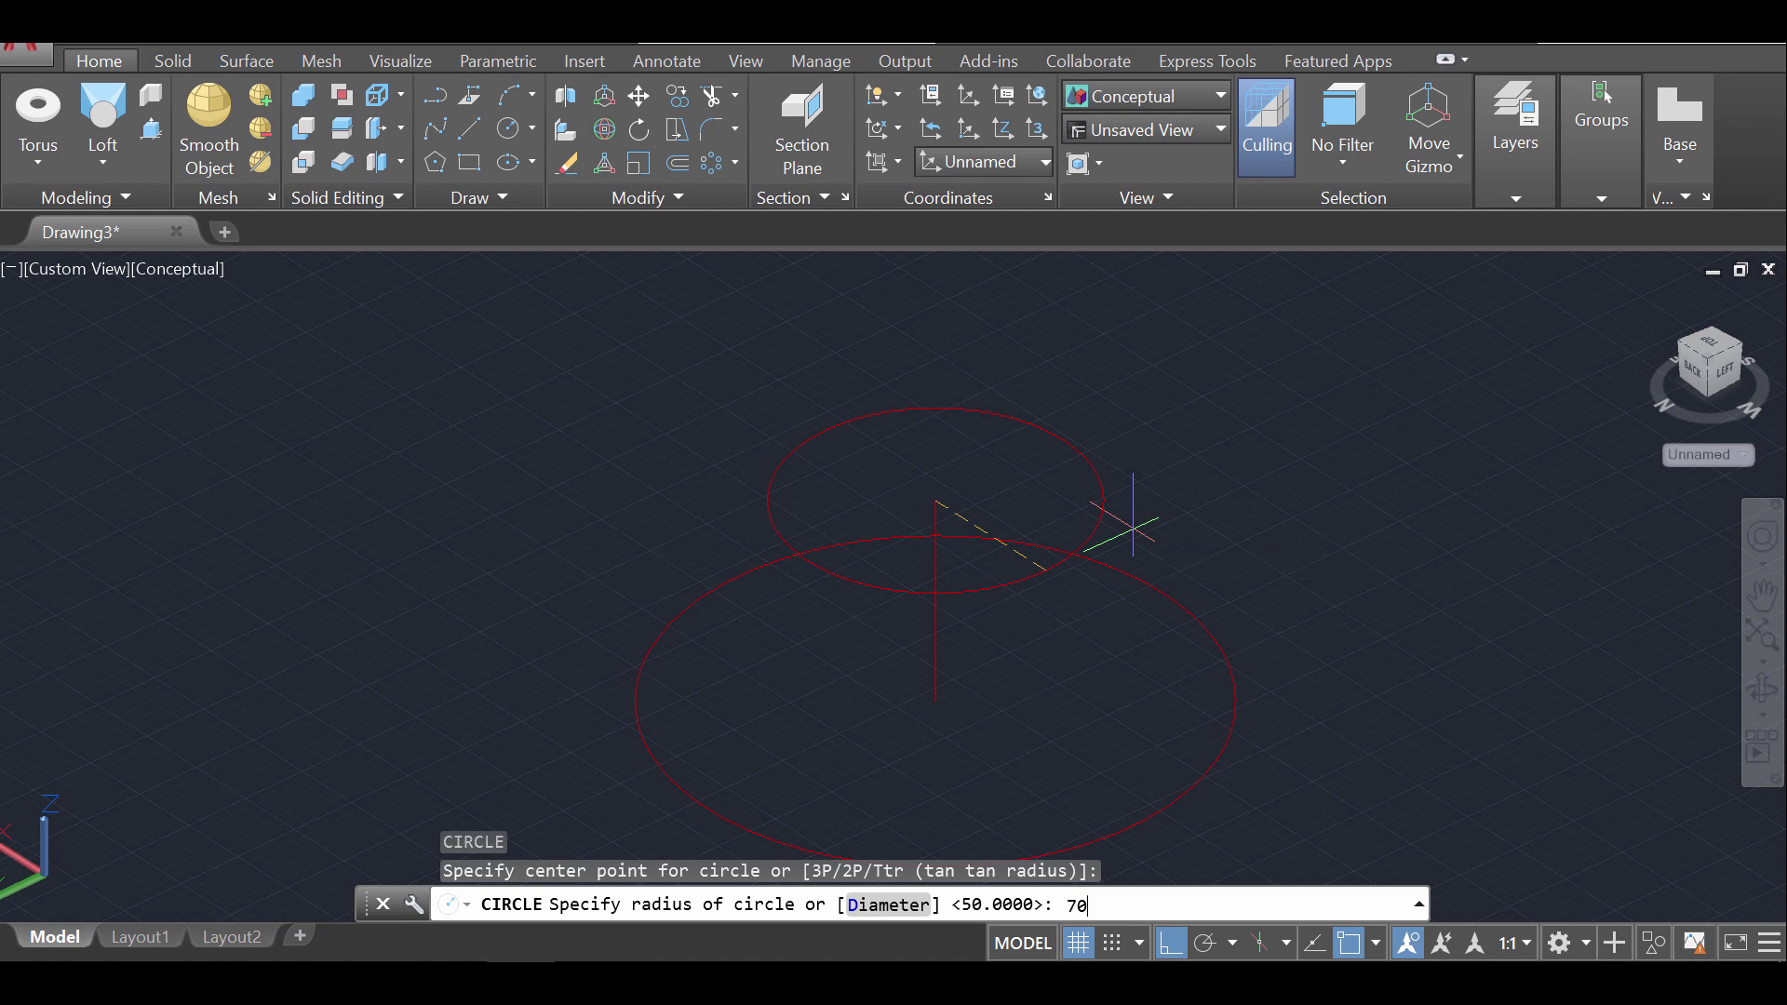
type("0")
key("Return")
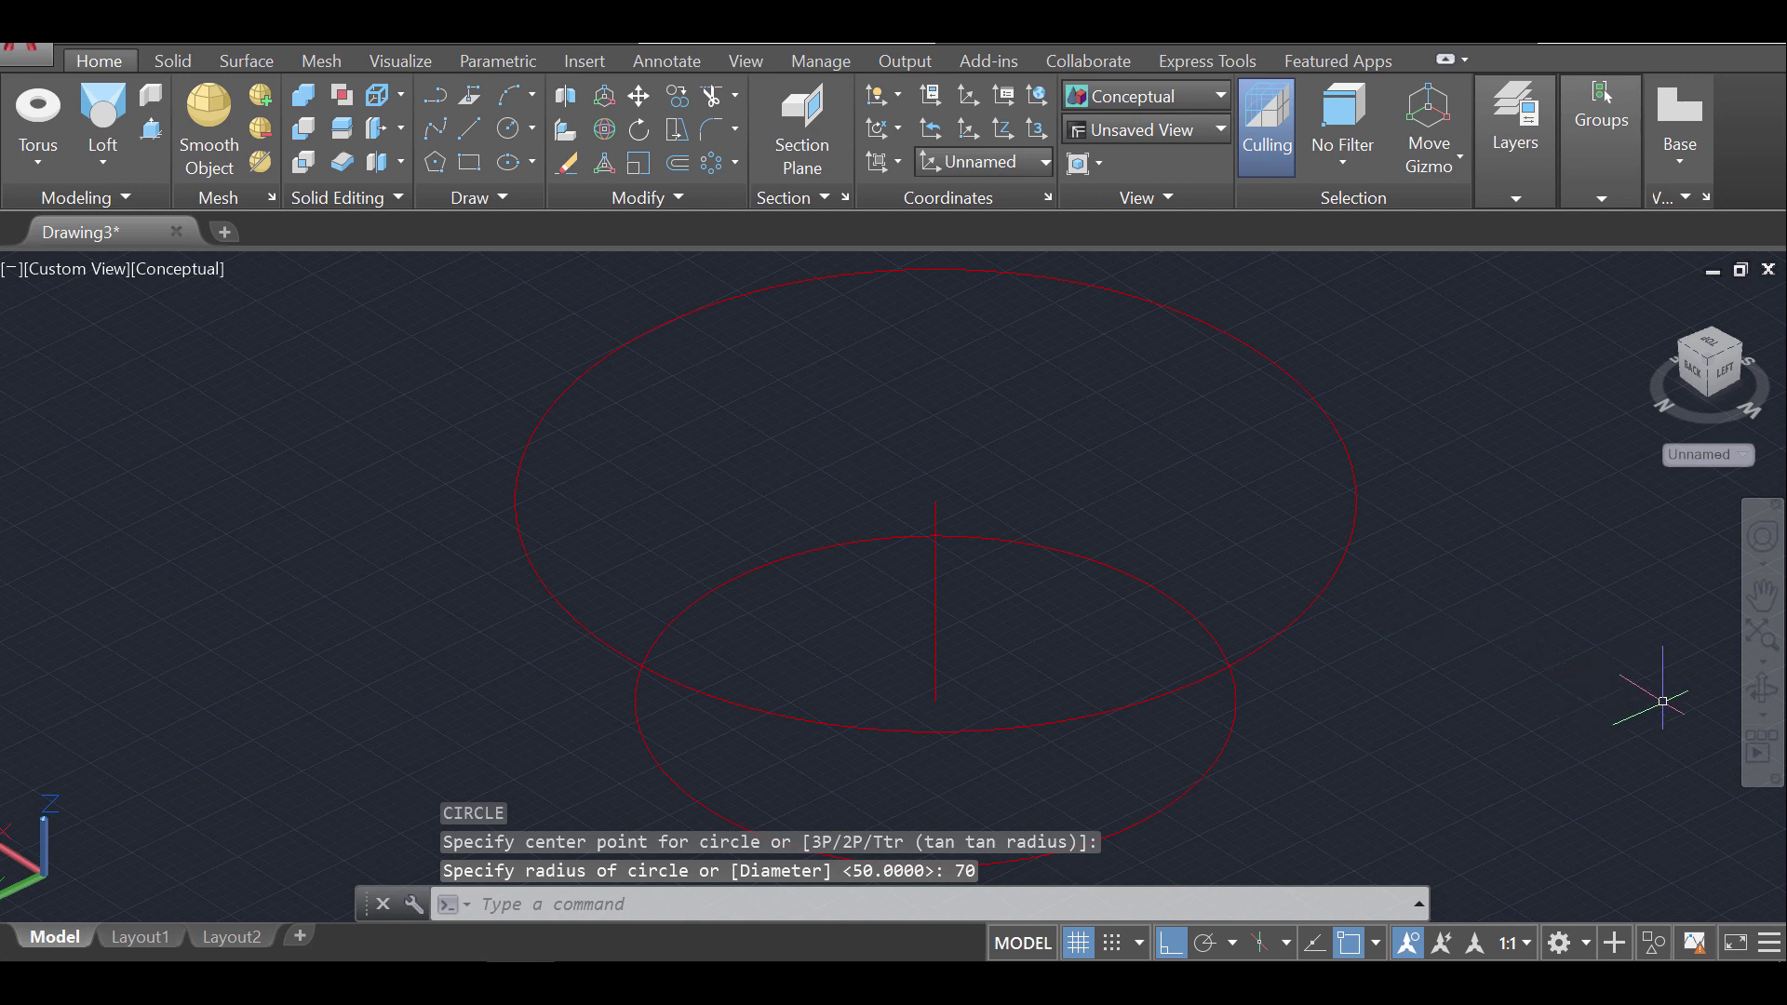
Loft a solid from the lower radius-50 circle to the upper radius-70 circle, using cross sections only
left_click(1762, 688)
left_click_drag(1337, 702, 1306, 655)
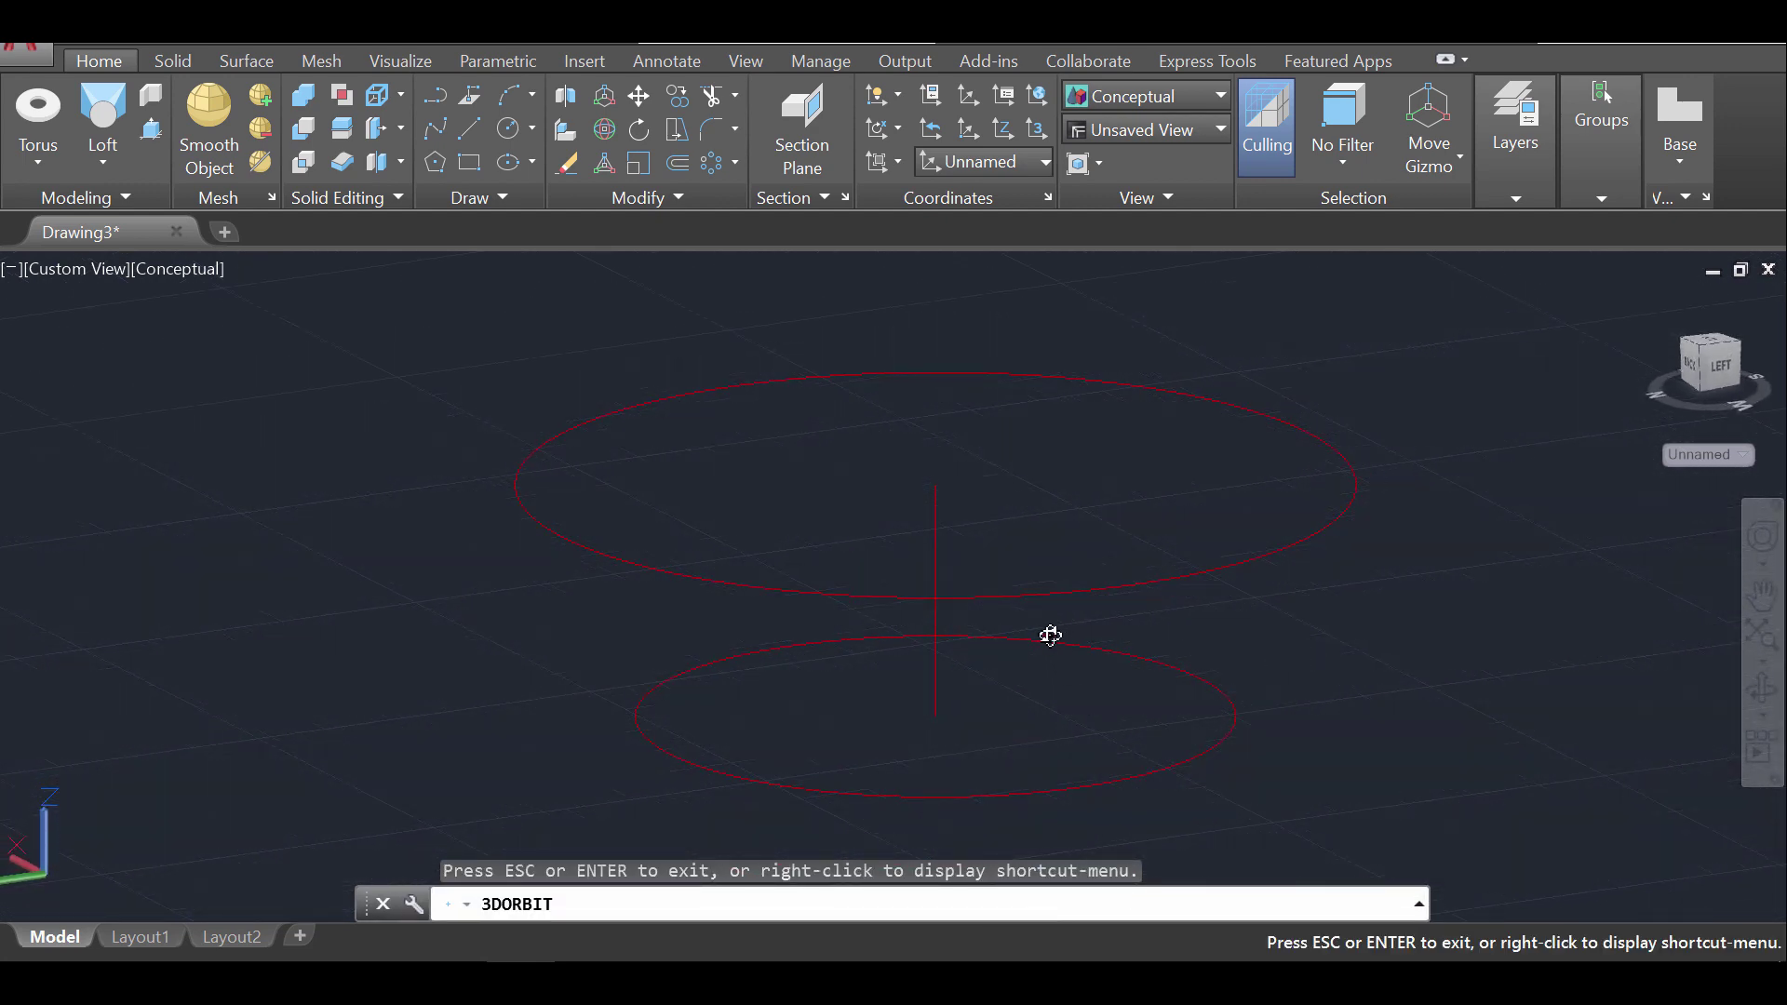
key("Escape")
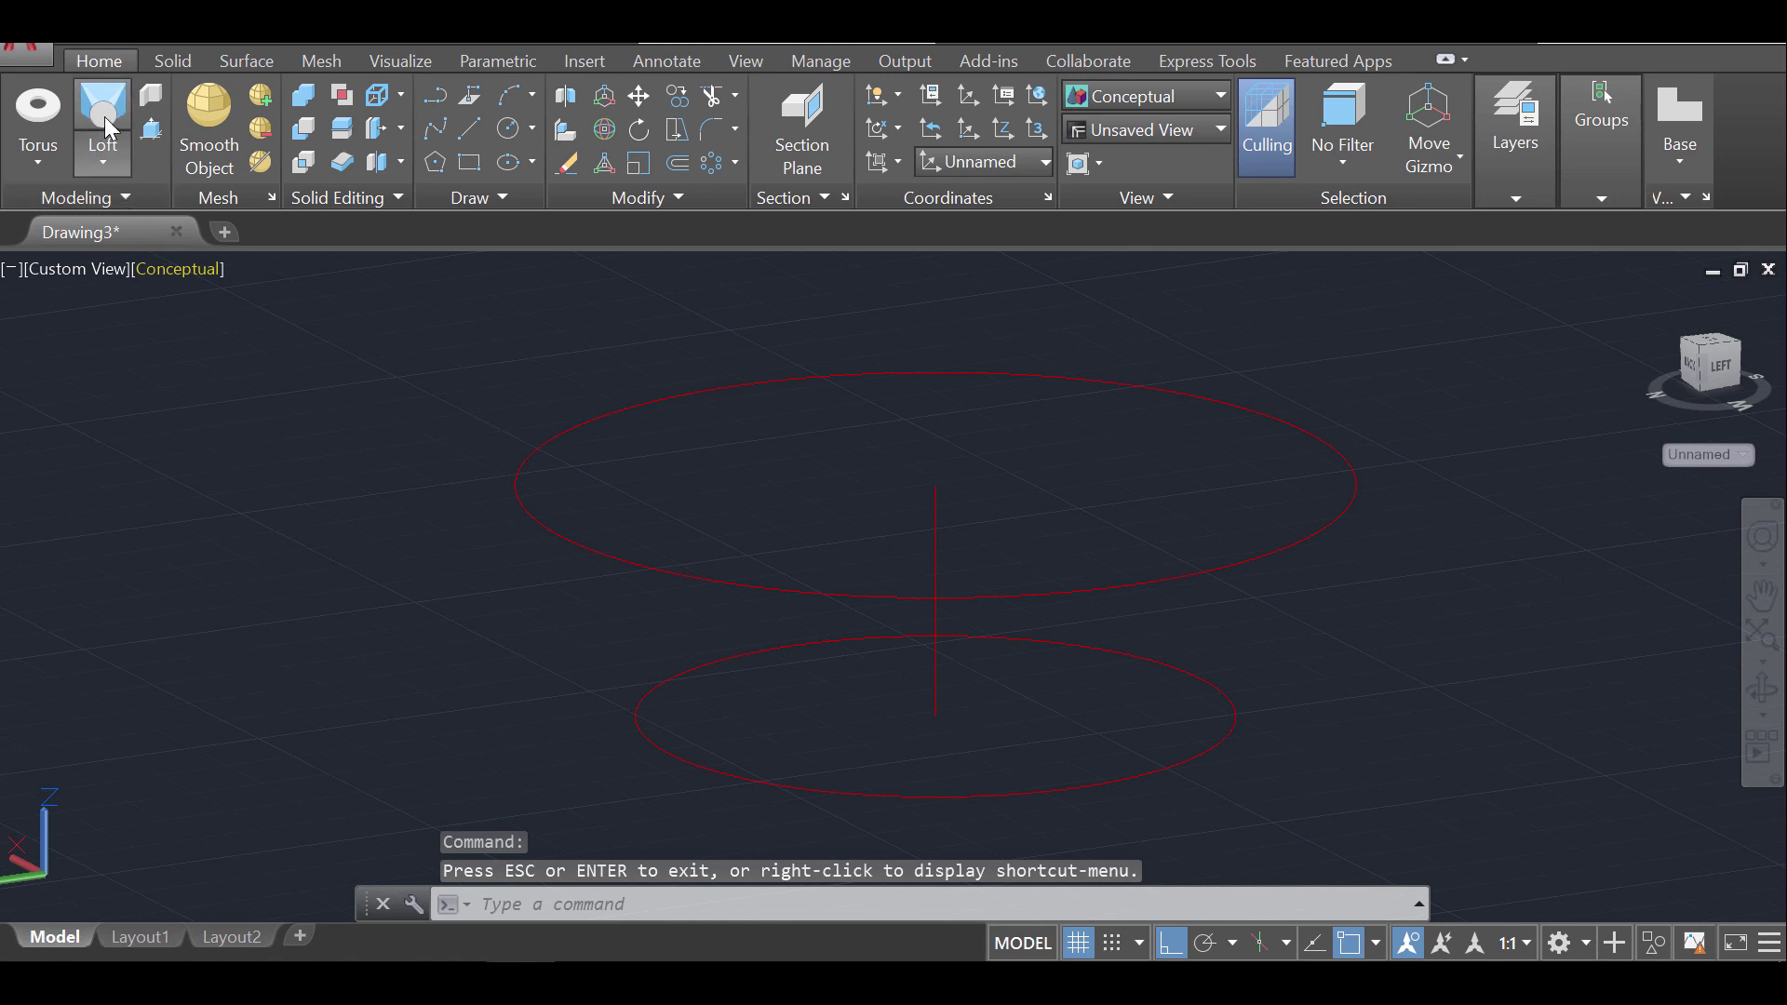
left_click(107, 128)
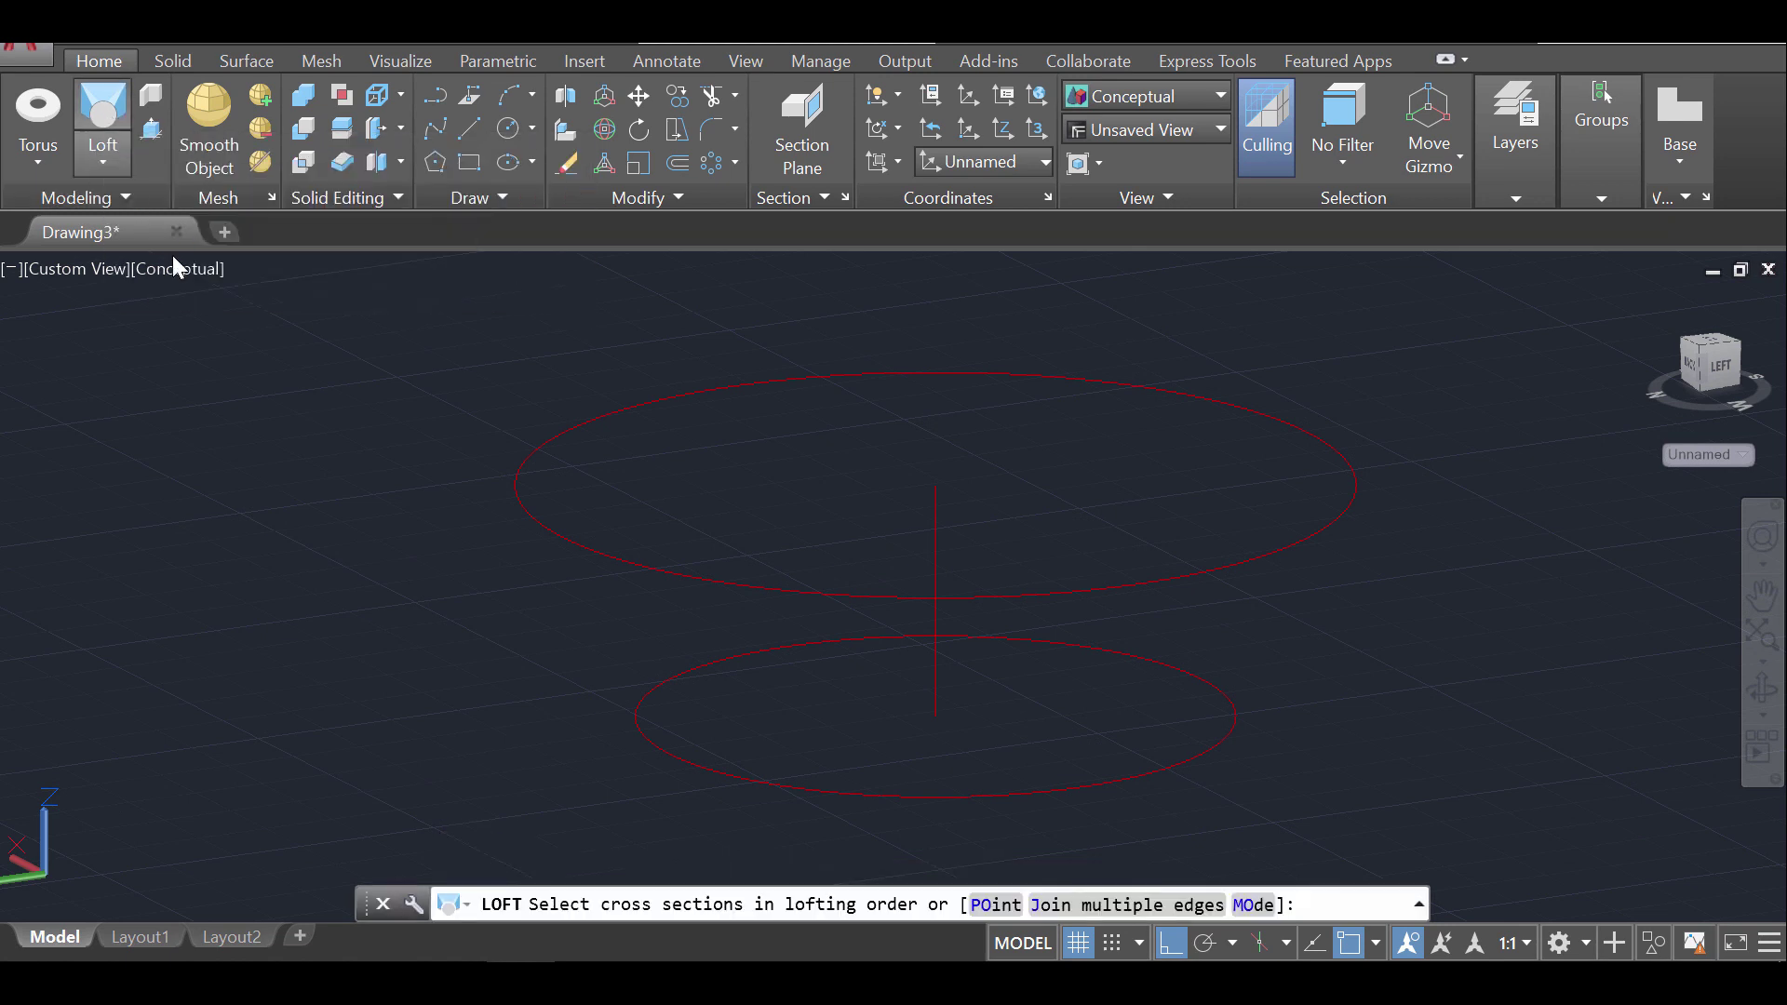
left_click(666, 749)
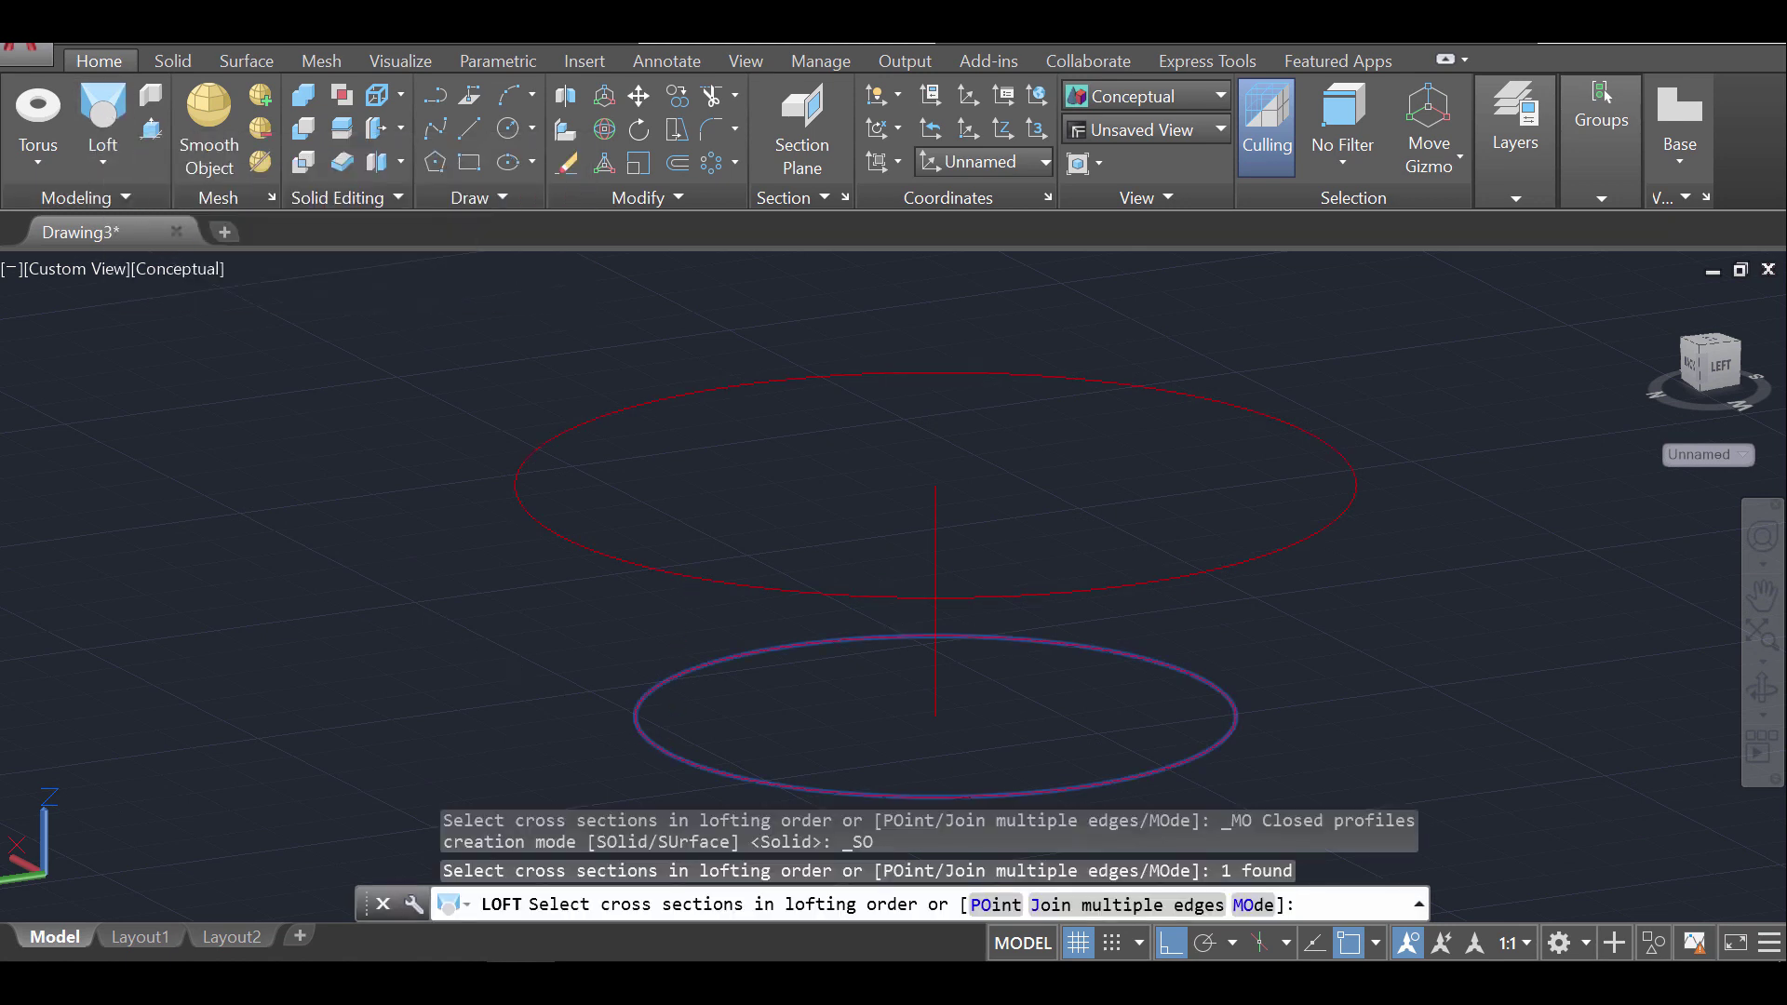
left_click(773, 596)
key("Return")
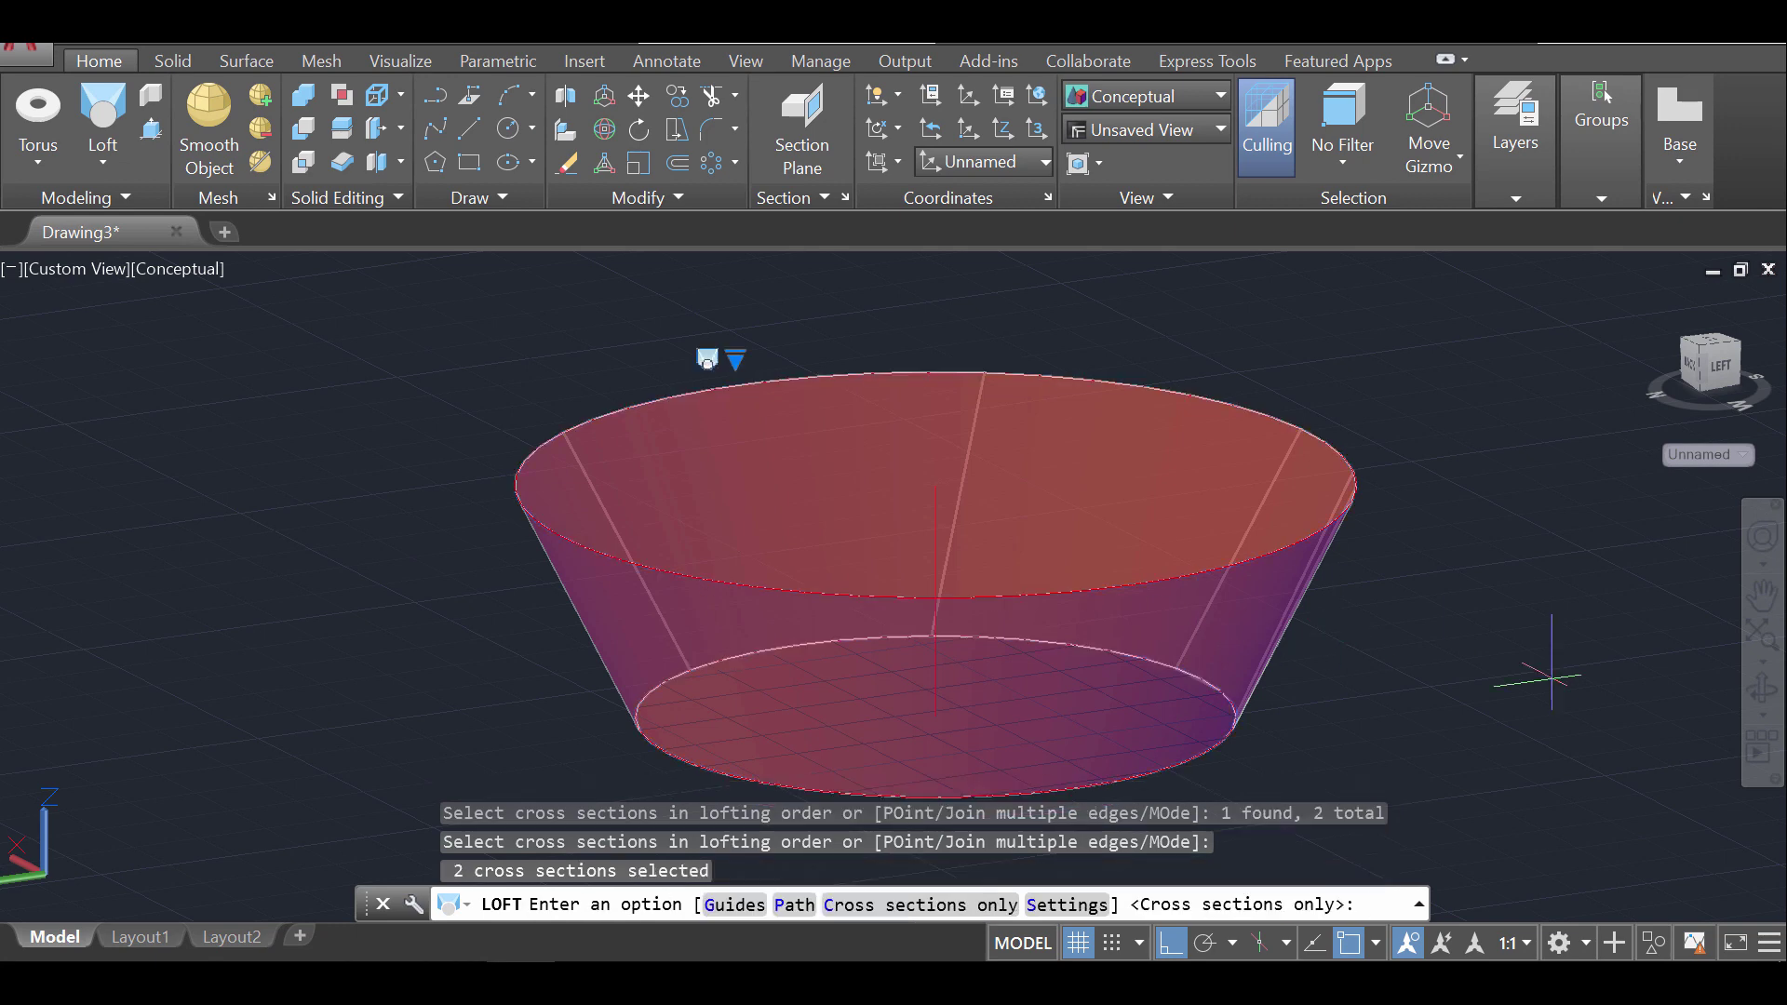
key("Return")
left_click(1762, 689)
left_click_drag(1430, 687, 1357, 697)
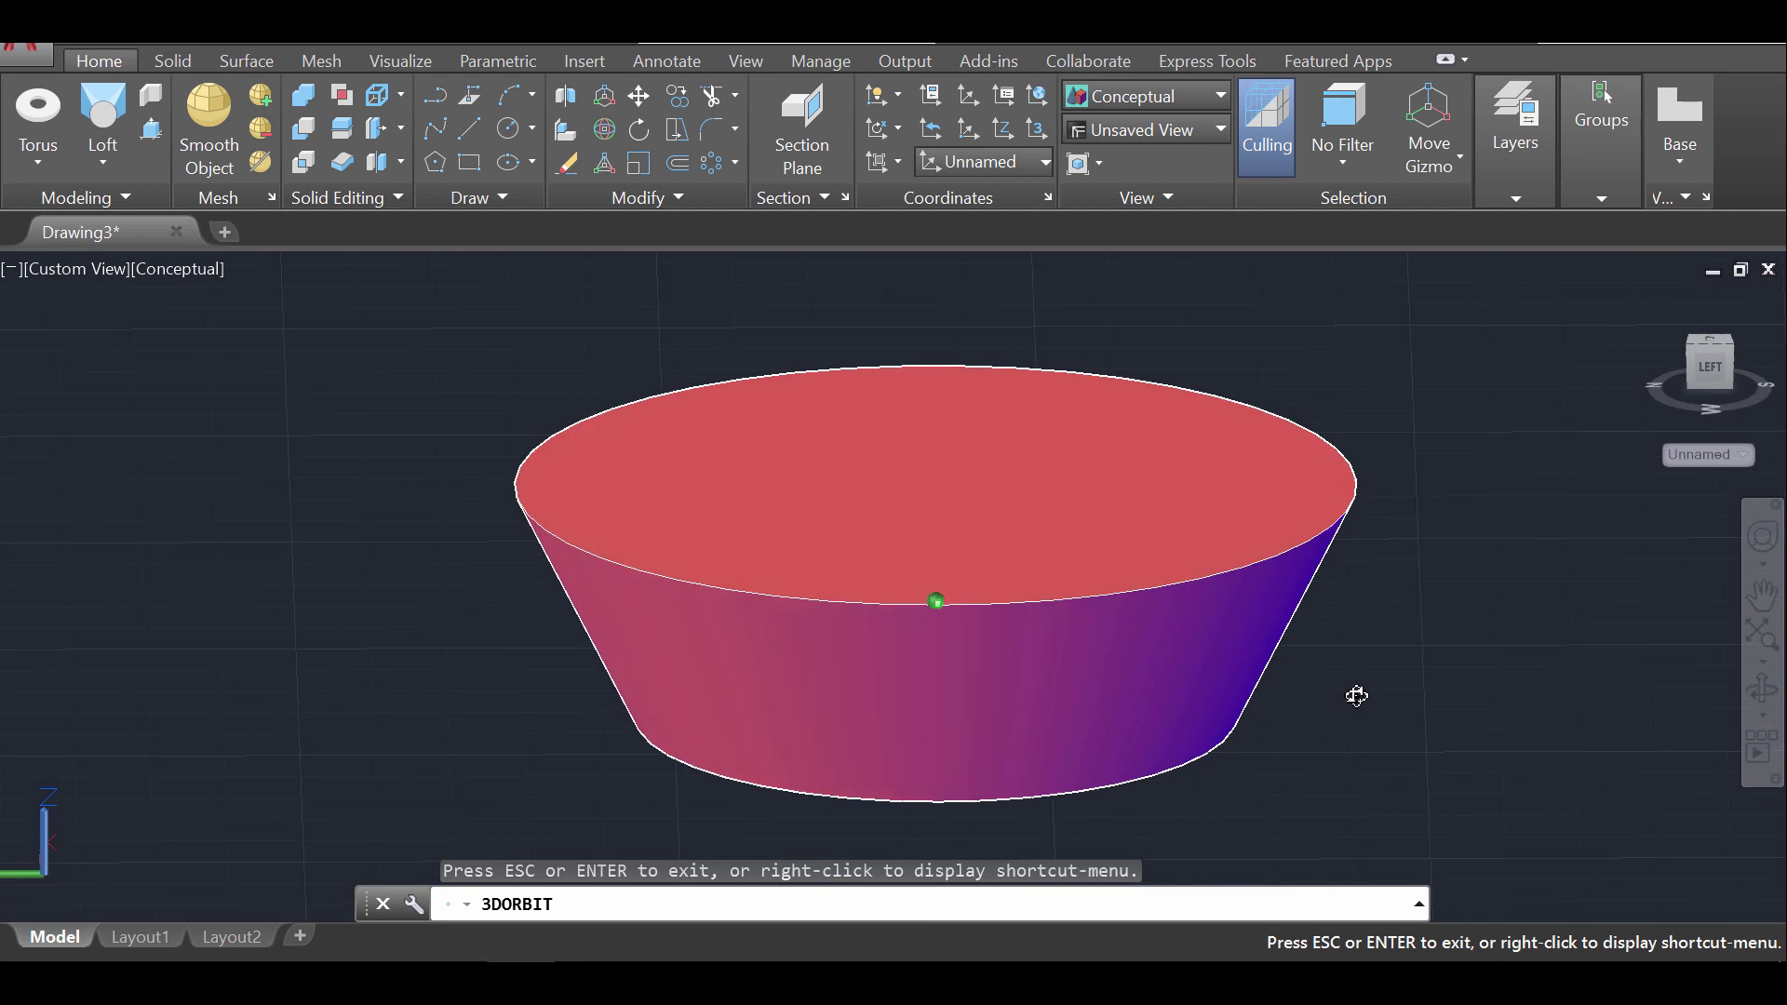
key("Escape")
Move the lofted solid by the centre of its bottom face onto the centre of the column's top face, using the Center of face 3D snap
scroll(367, 609, "down", 4)
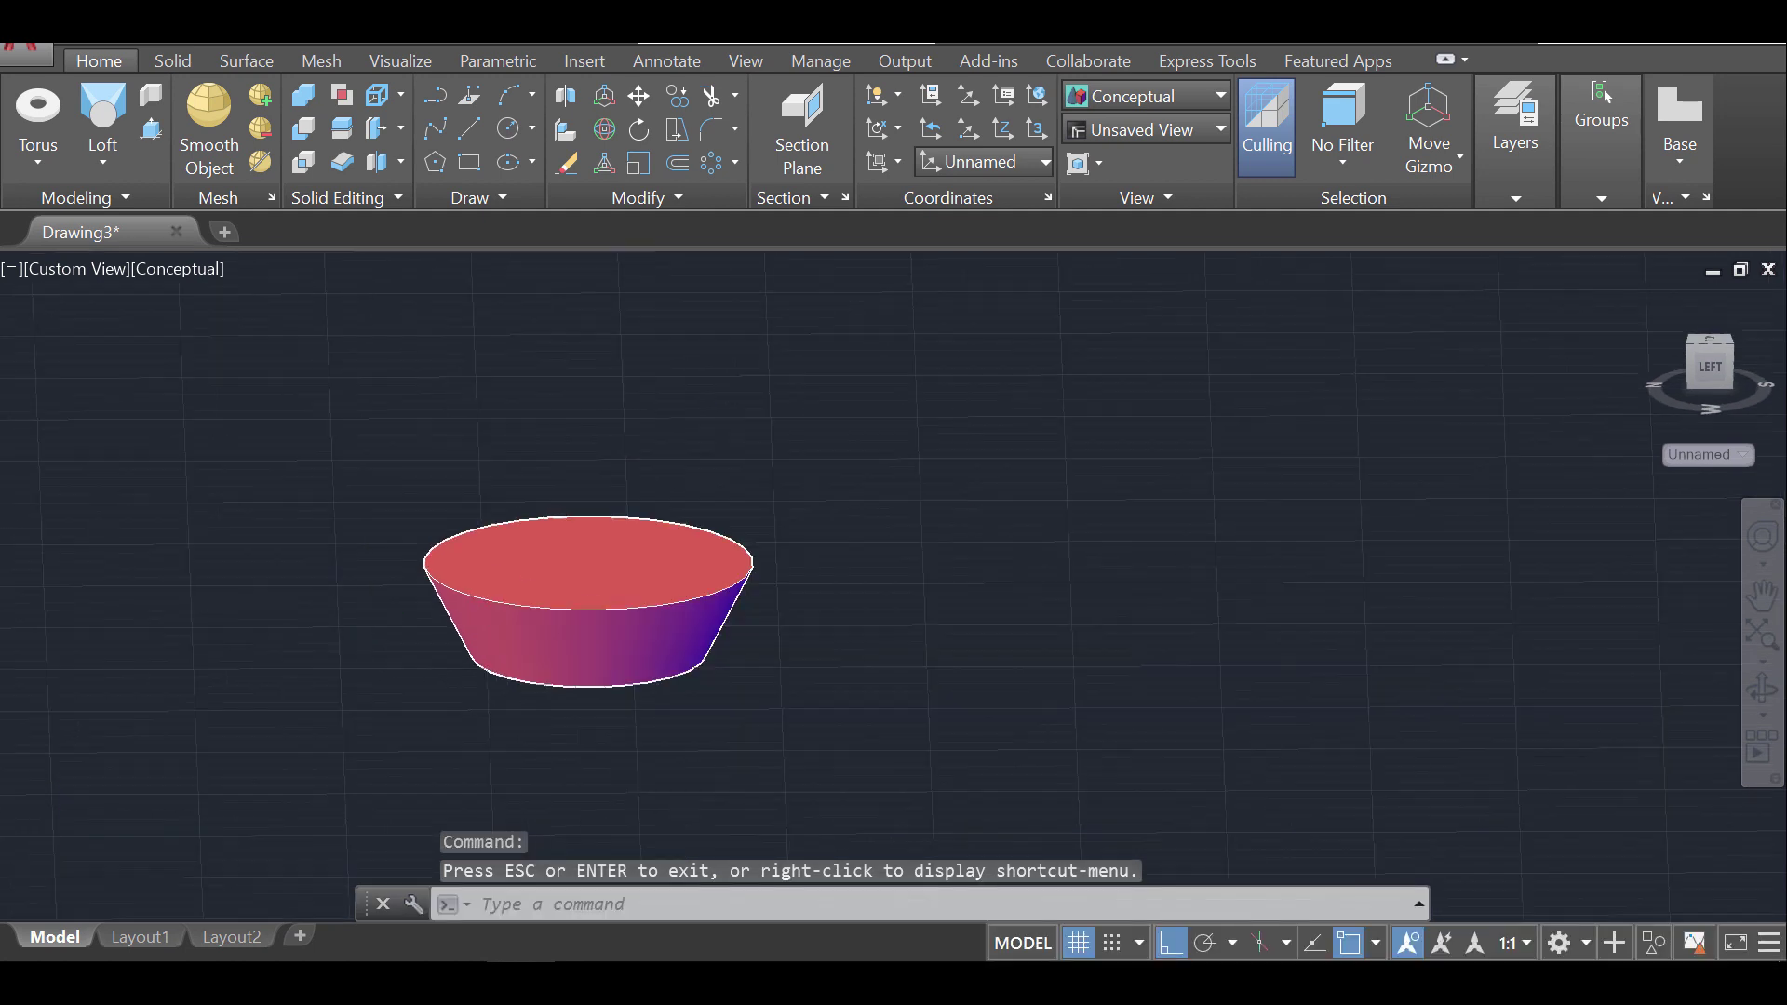
middle_click_drag(370, 615, 512, 614)
type("move")
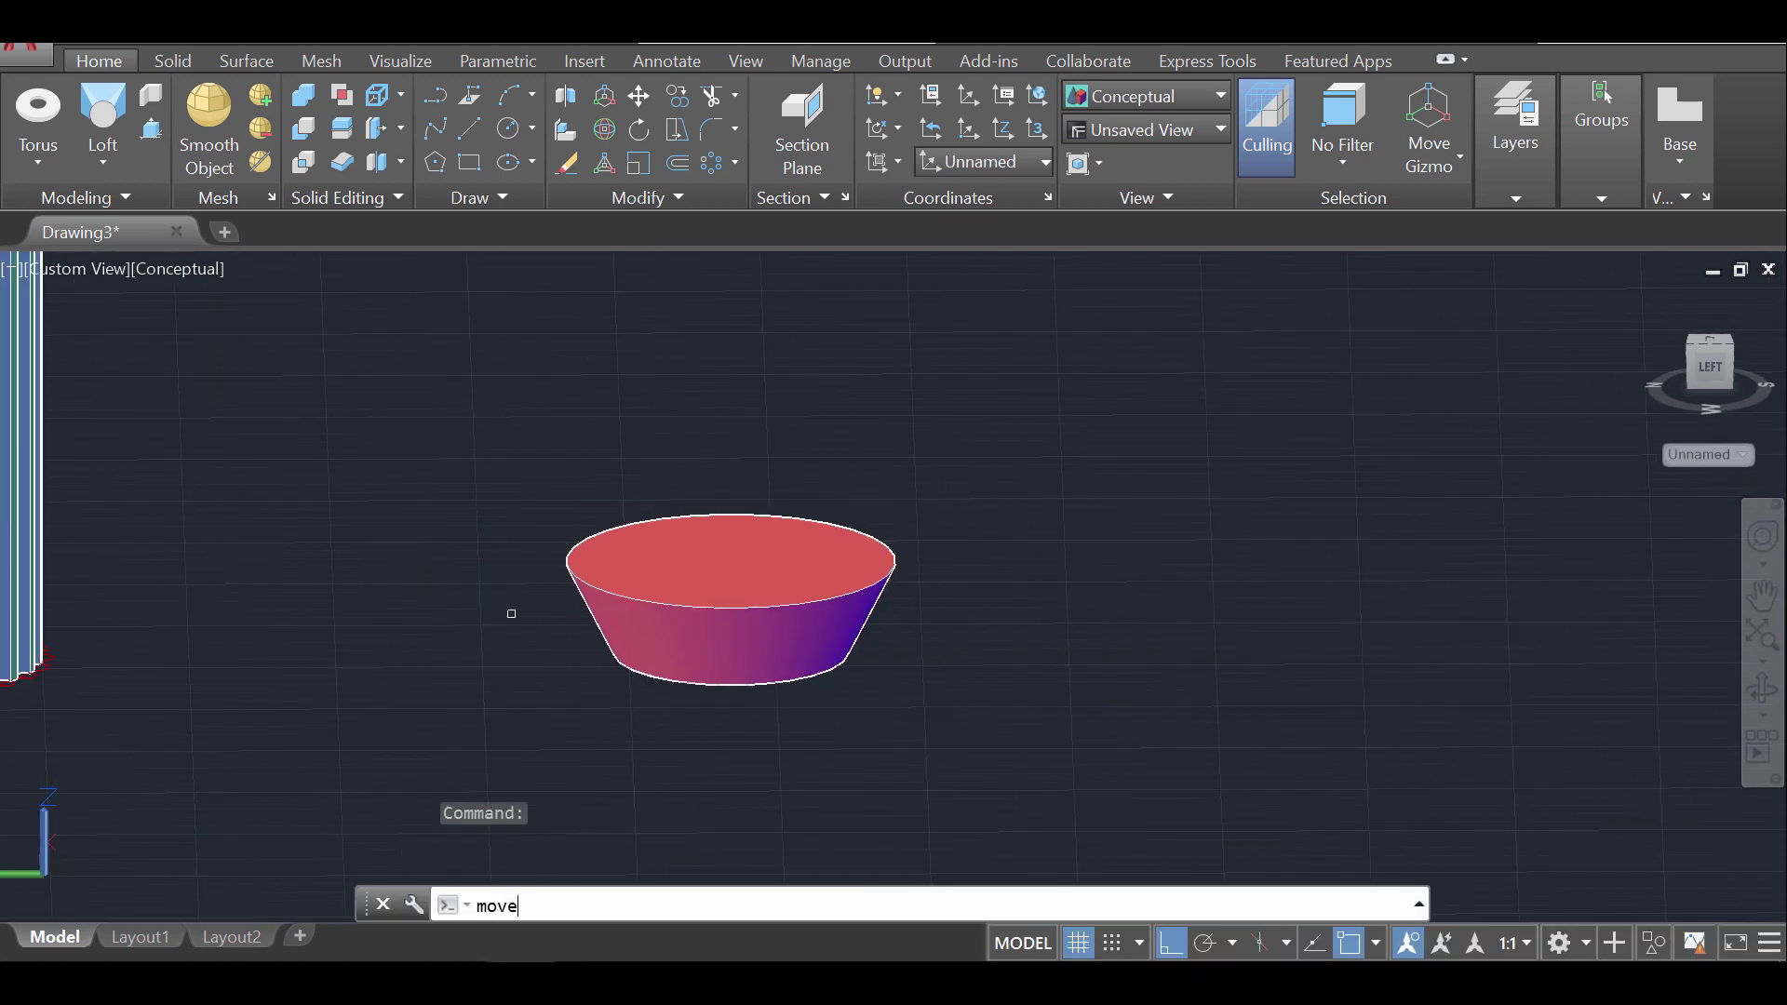
key("Return")
left_click(641, 615)
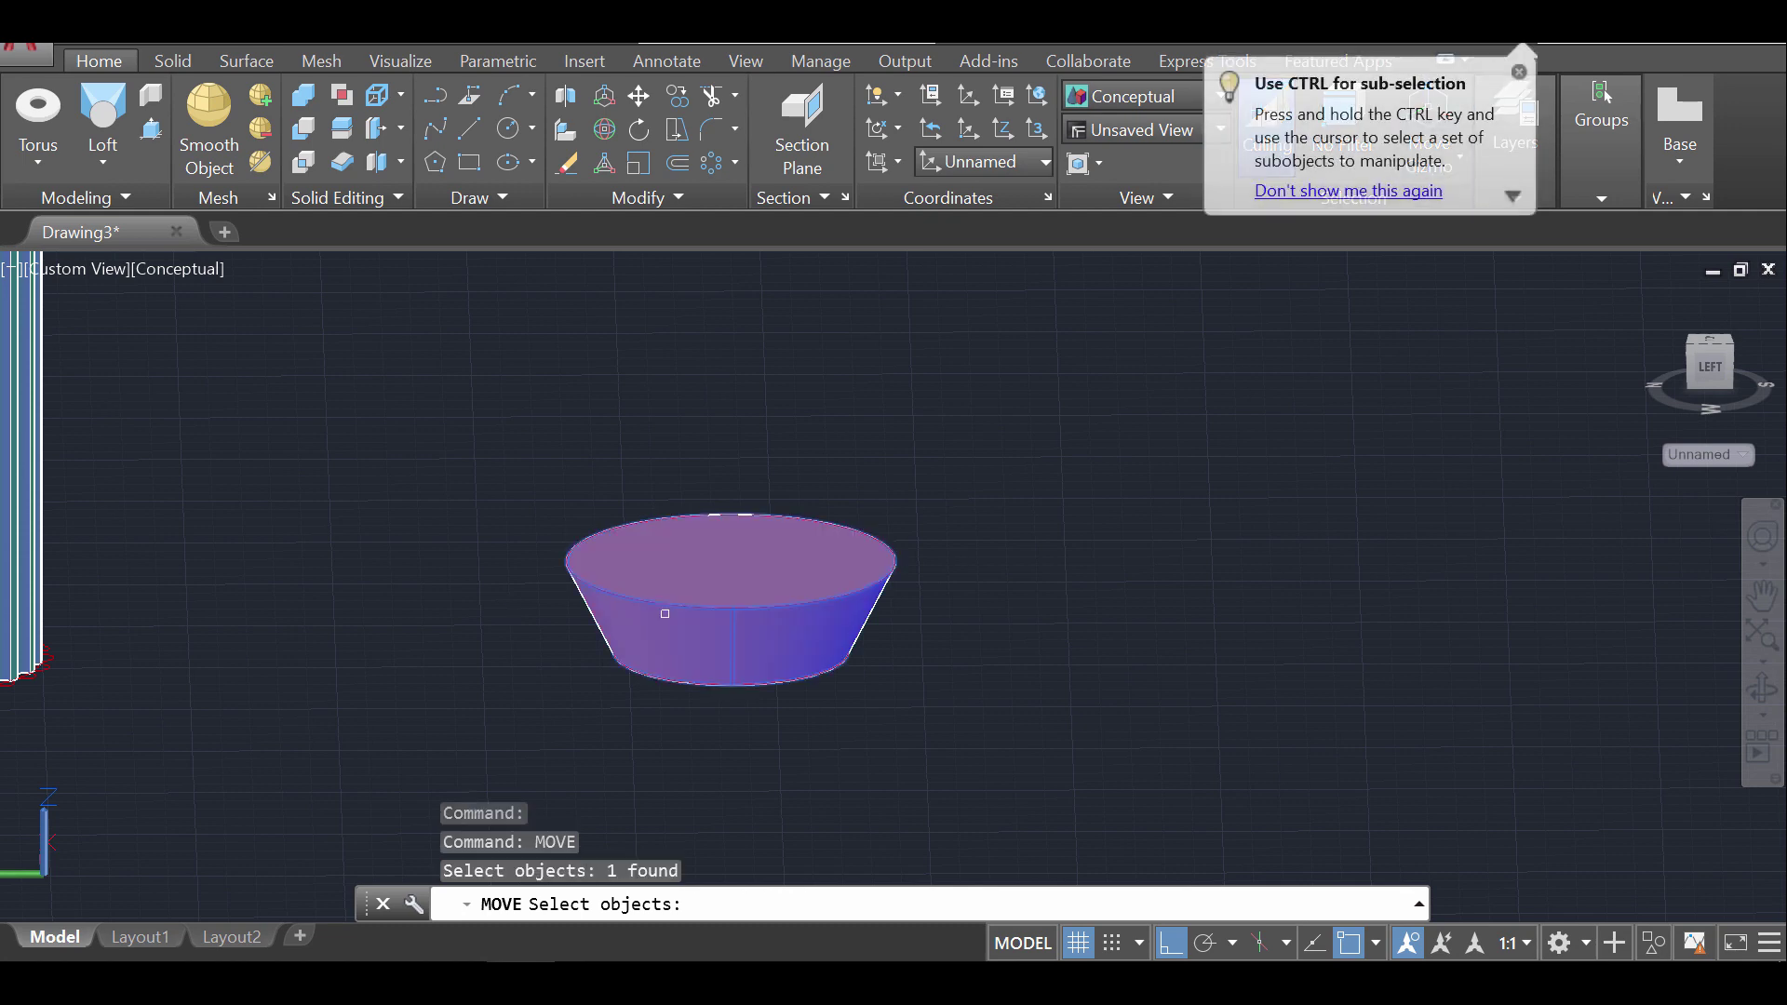
key("Return")
middle_click_drag(742, 754, 757, 642, "shift")
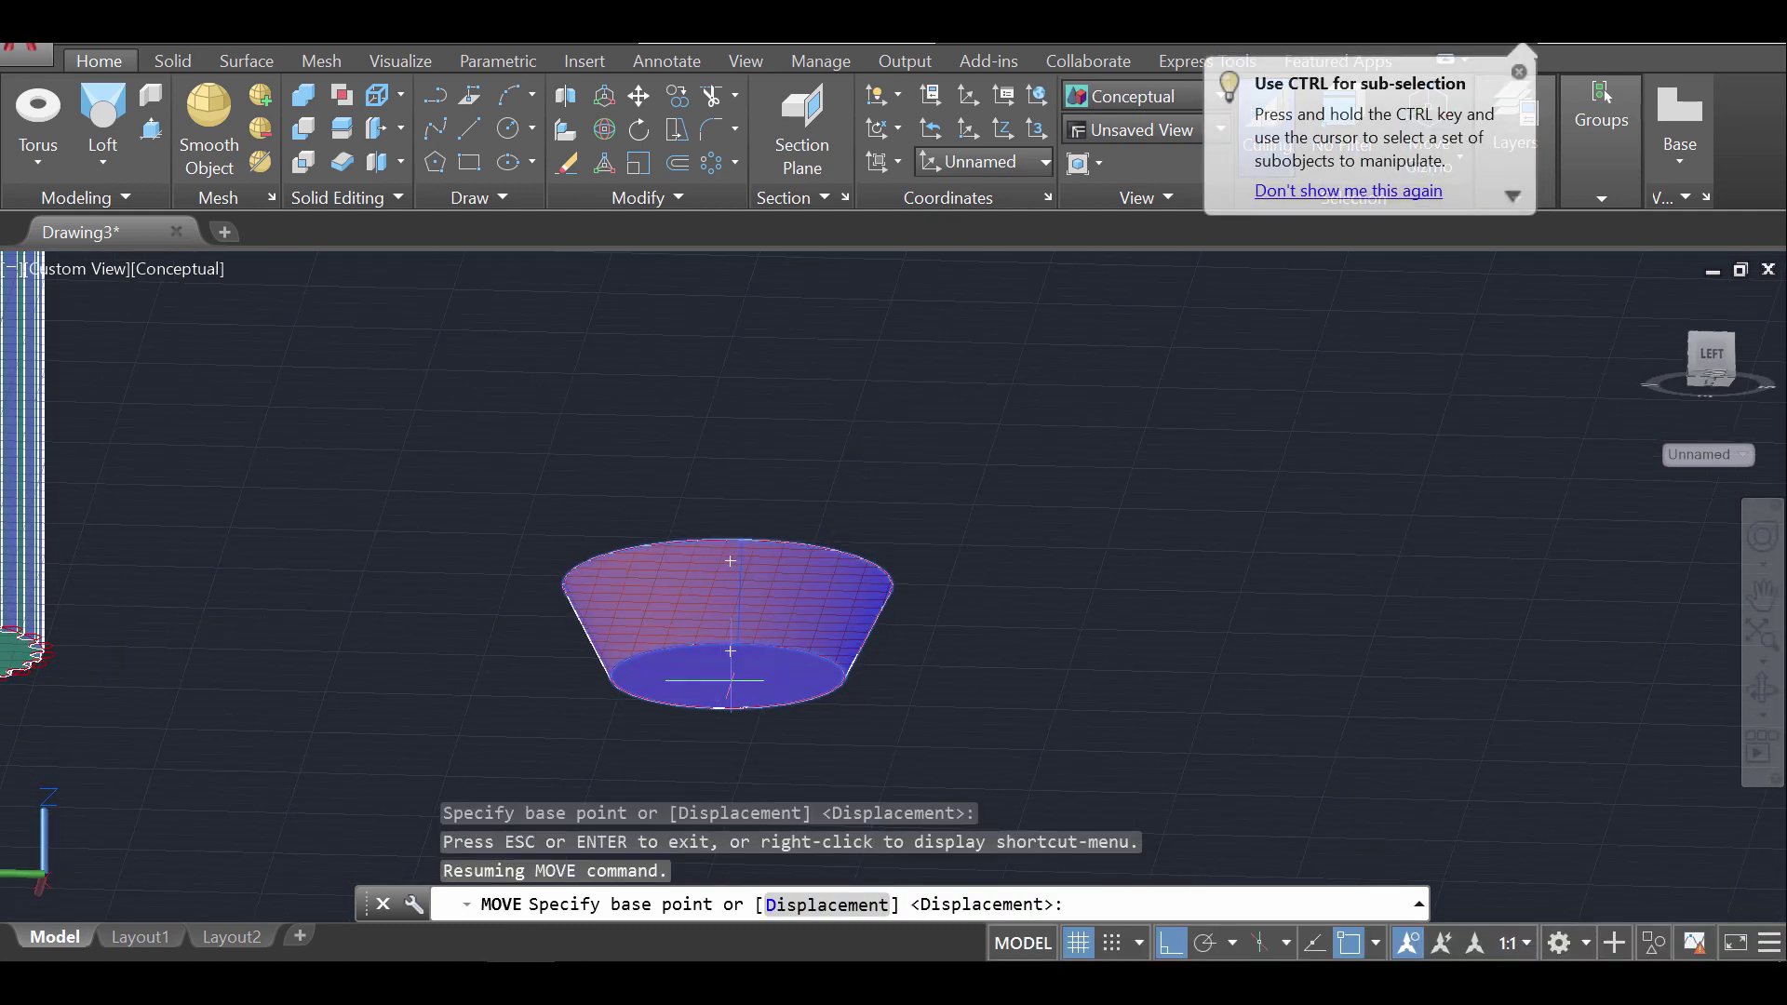
scroll(747, 695, "up", 5)
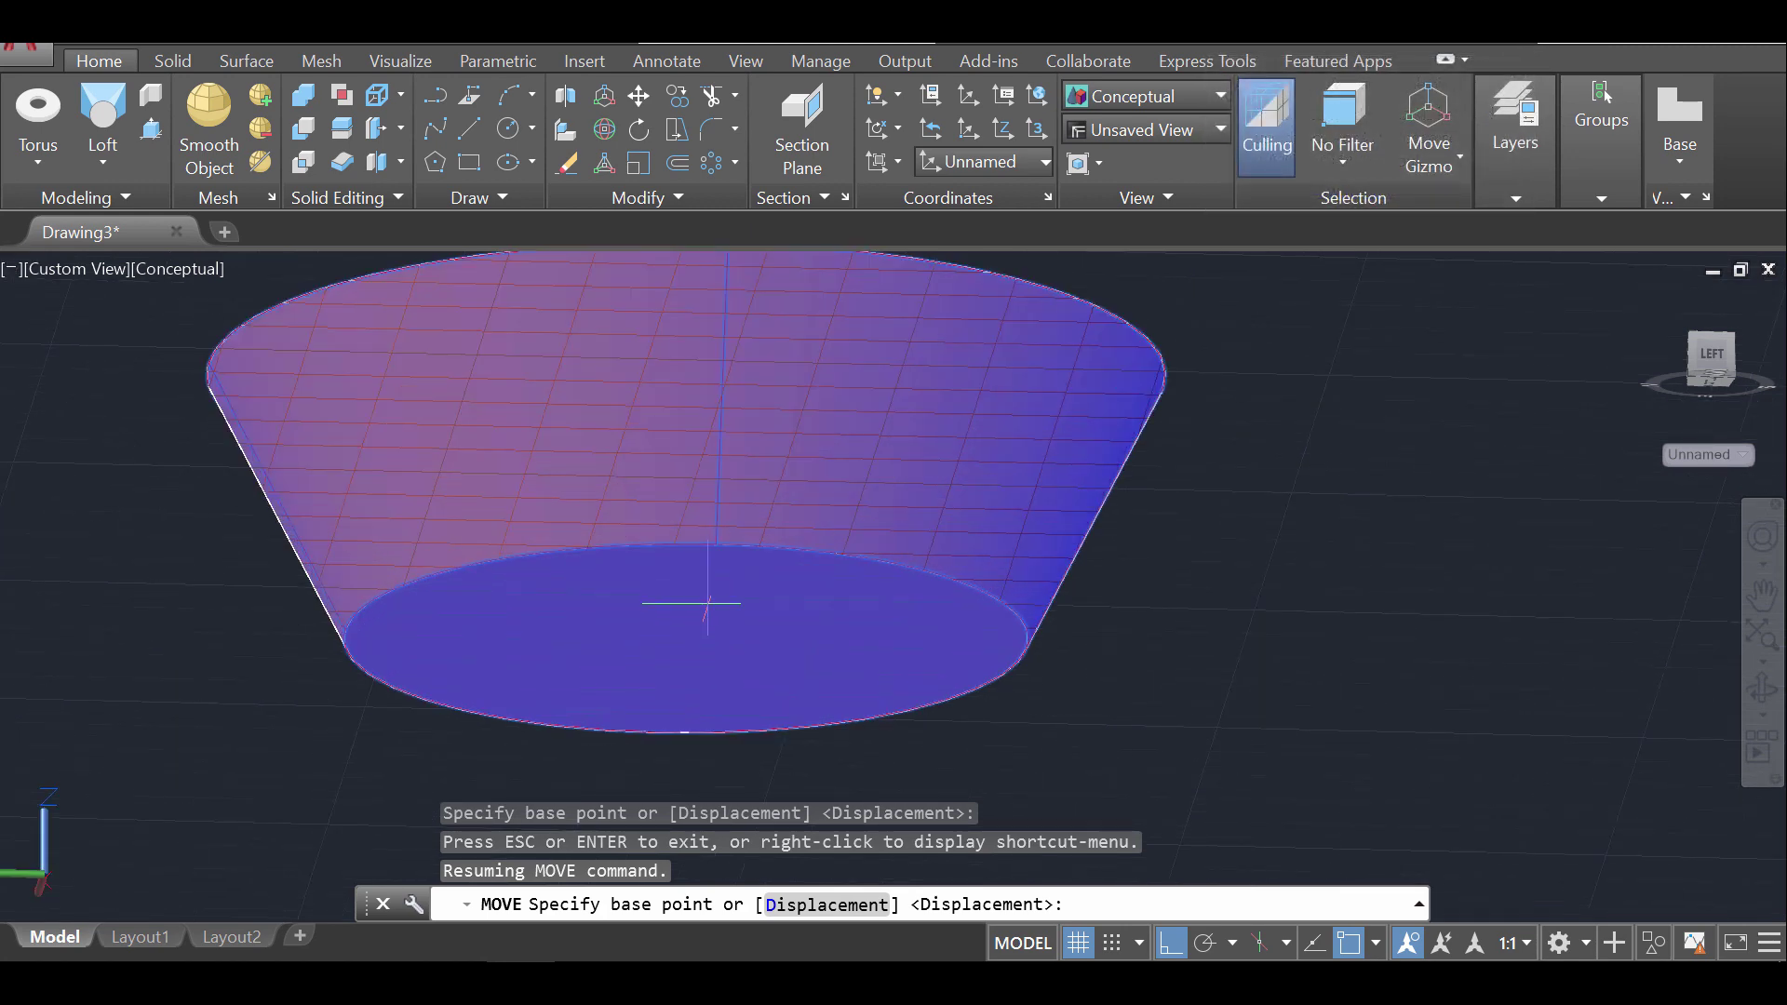
left_click(685, 638)
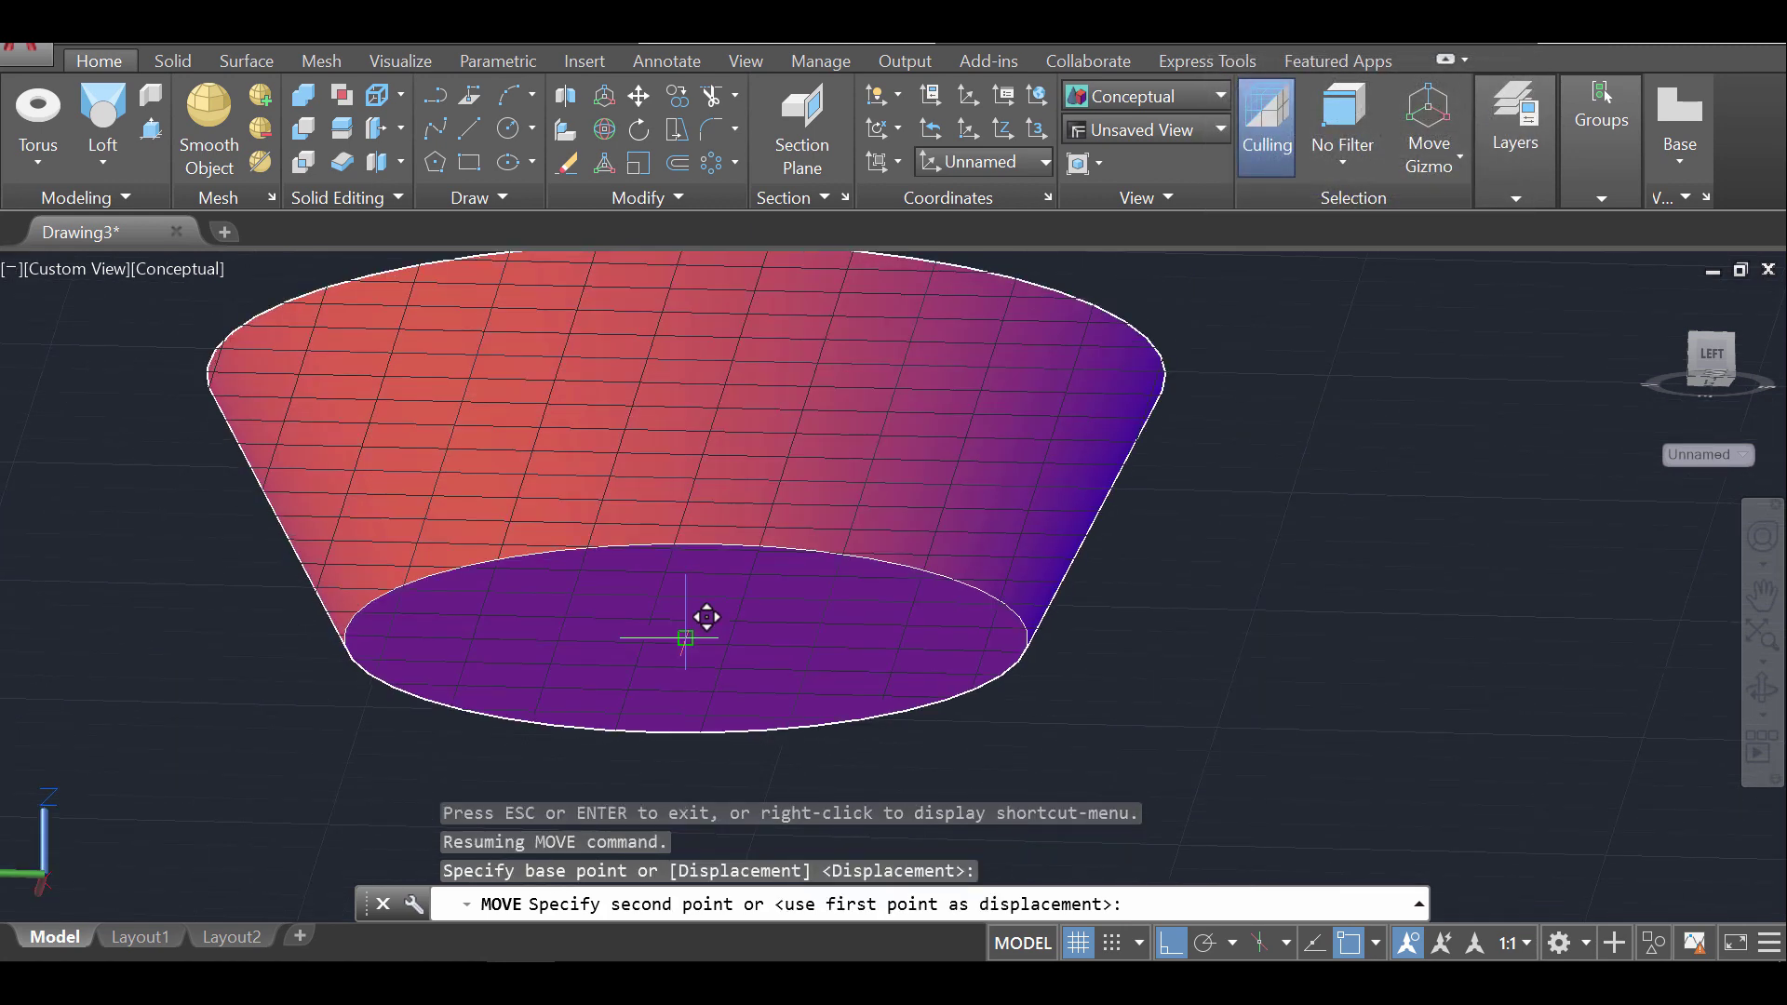
scroll(698, 627, "down", 6)
middle_click_drag(577, 549, 1042, 802)
middle_click_drag(941, 600, 957, 822)
scroll(858, 700, "up", 6)
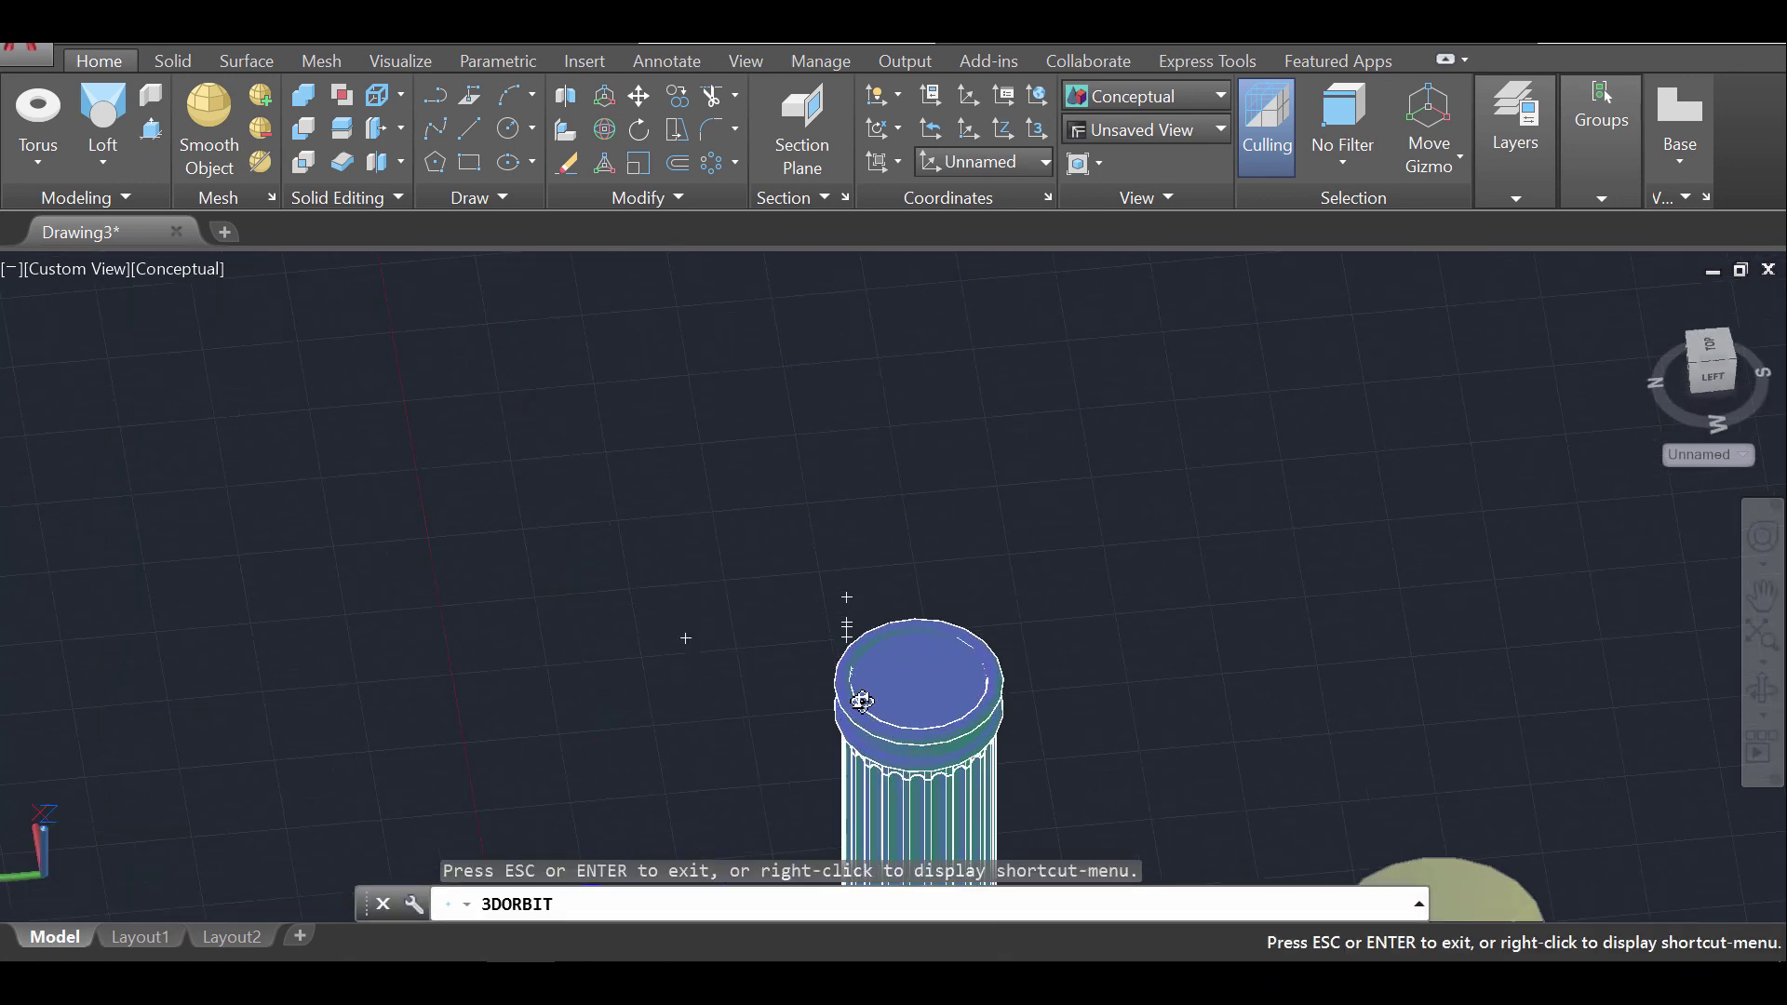
middle_click_drag(858, 702, 627, 606)
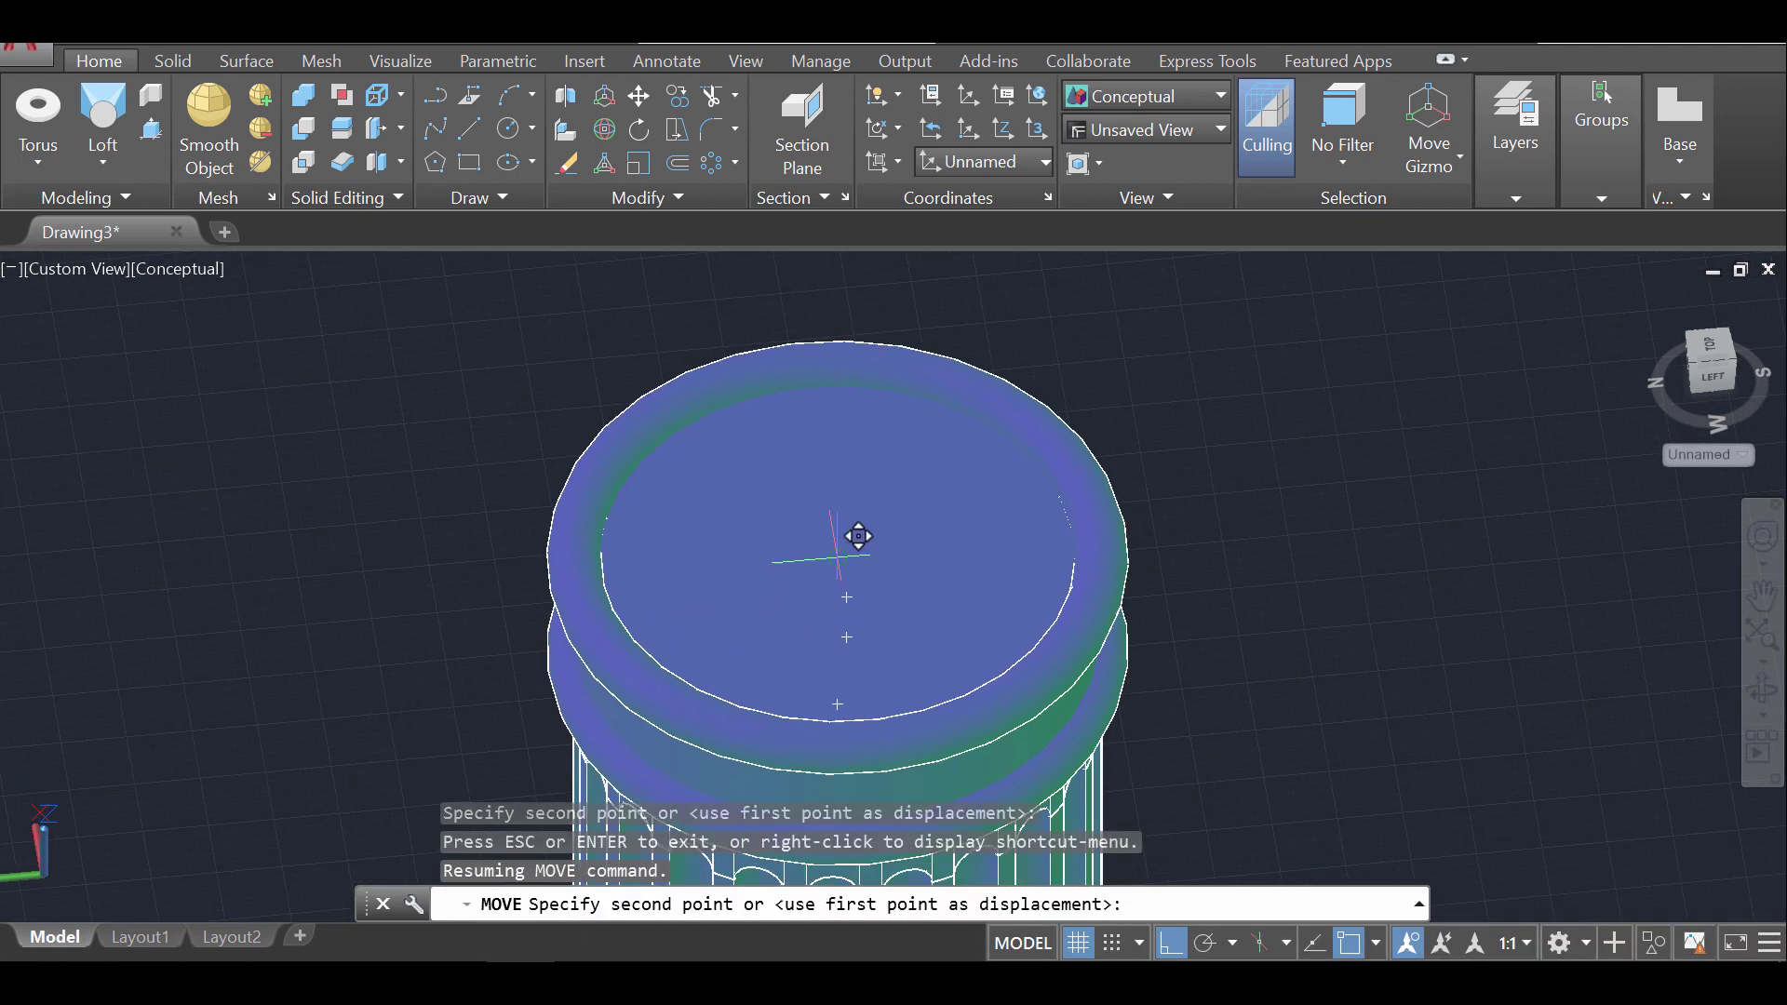
right_click(838, 536, "shift")
mouse_move(986, 472)
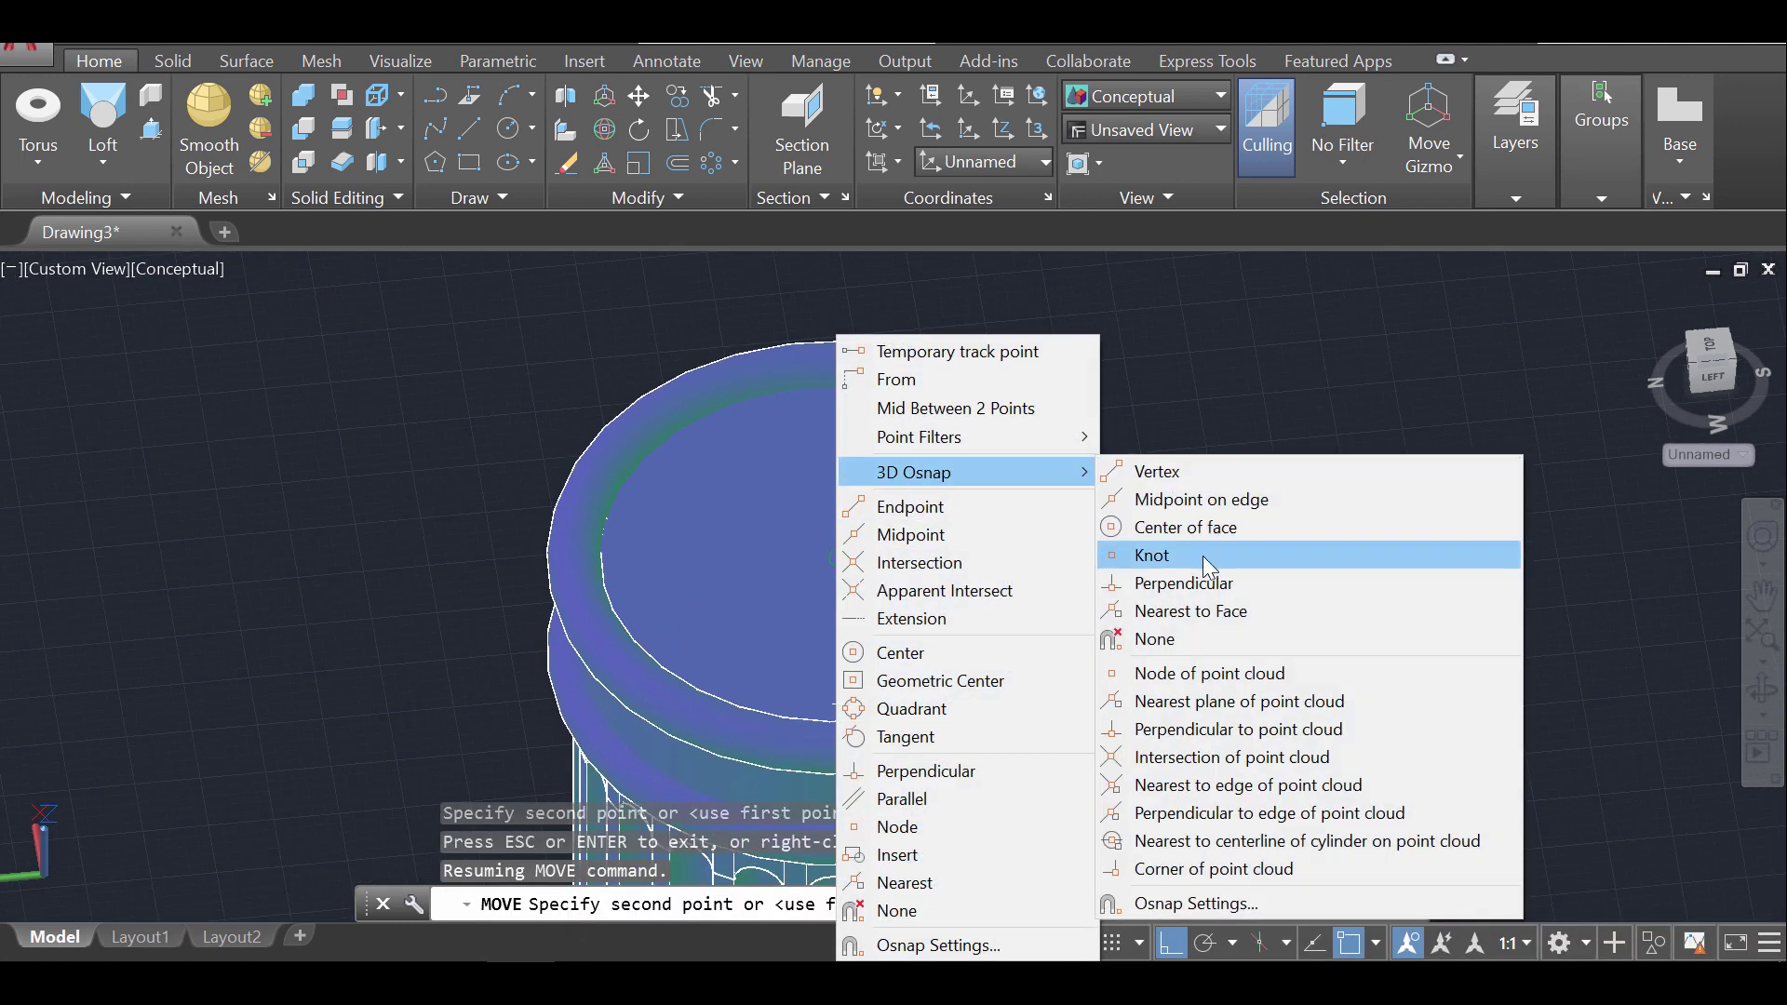
left_click(1207, 526)
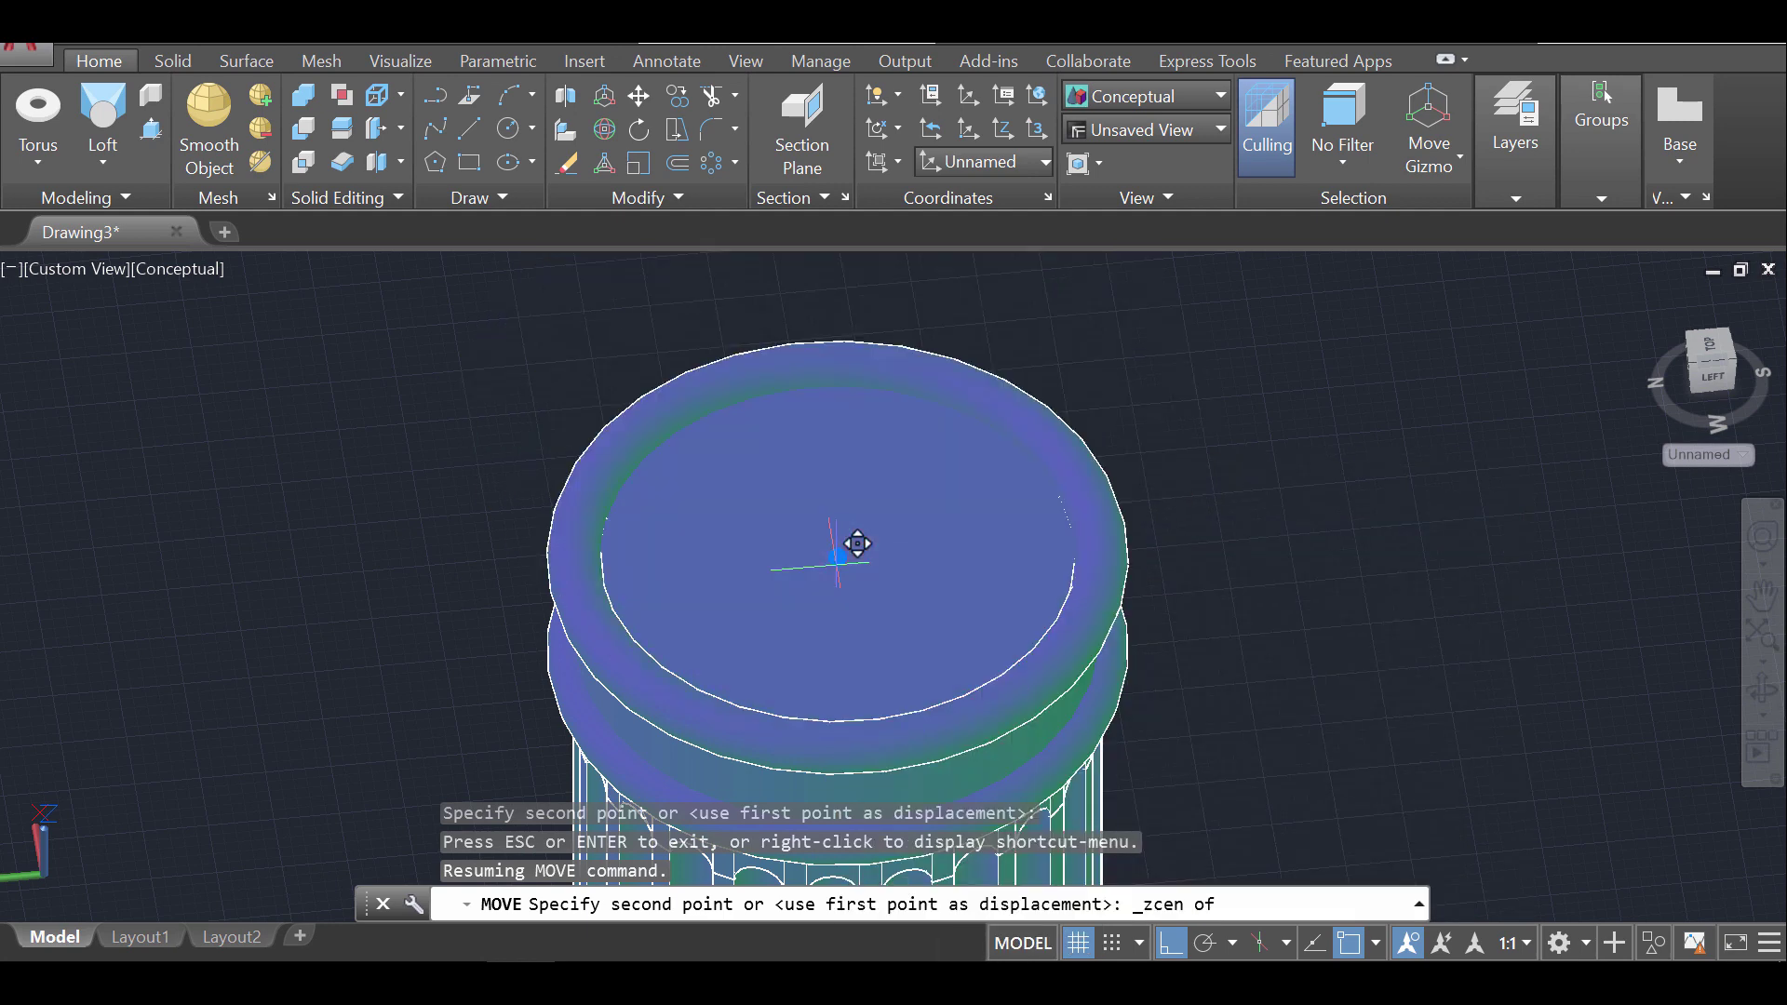
left_click(837, 557)
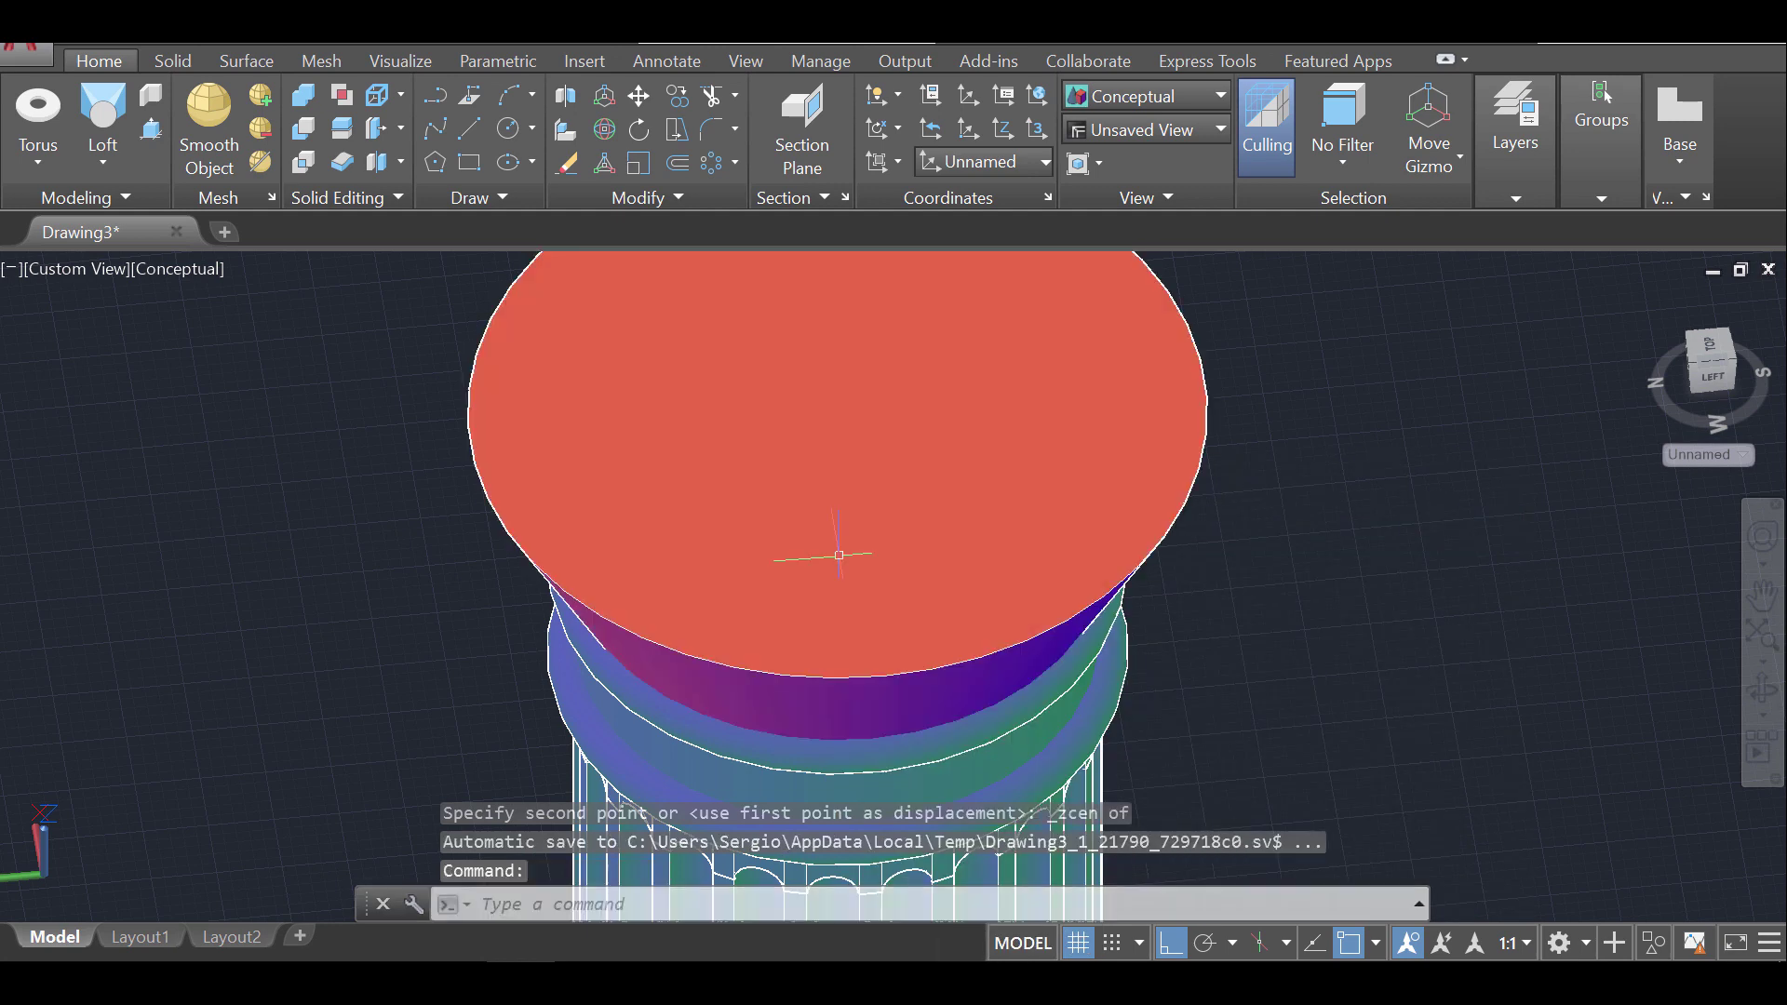
Assign the lofted capital to the Column Top layer
left_click(1762, 690)
left_click_drag(1484, 698, 1230, 560)
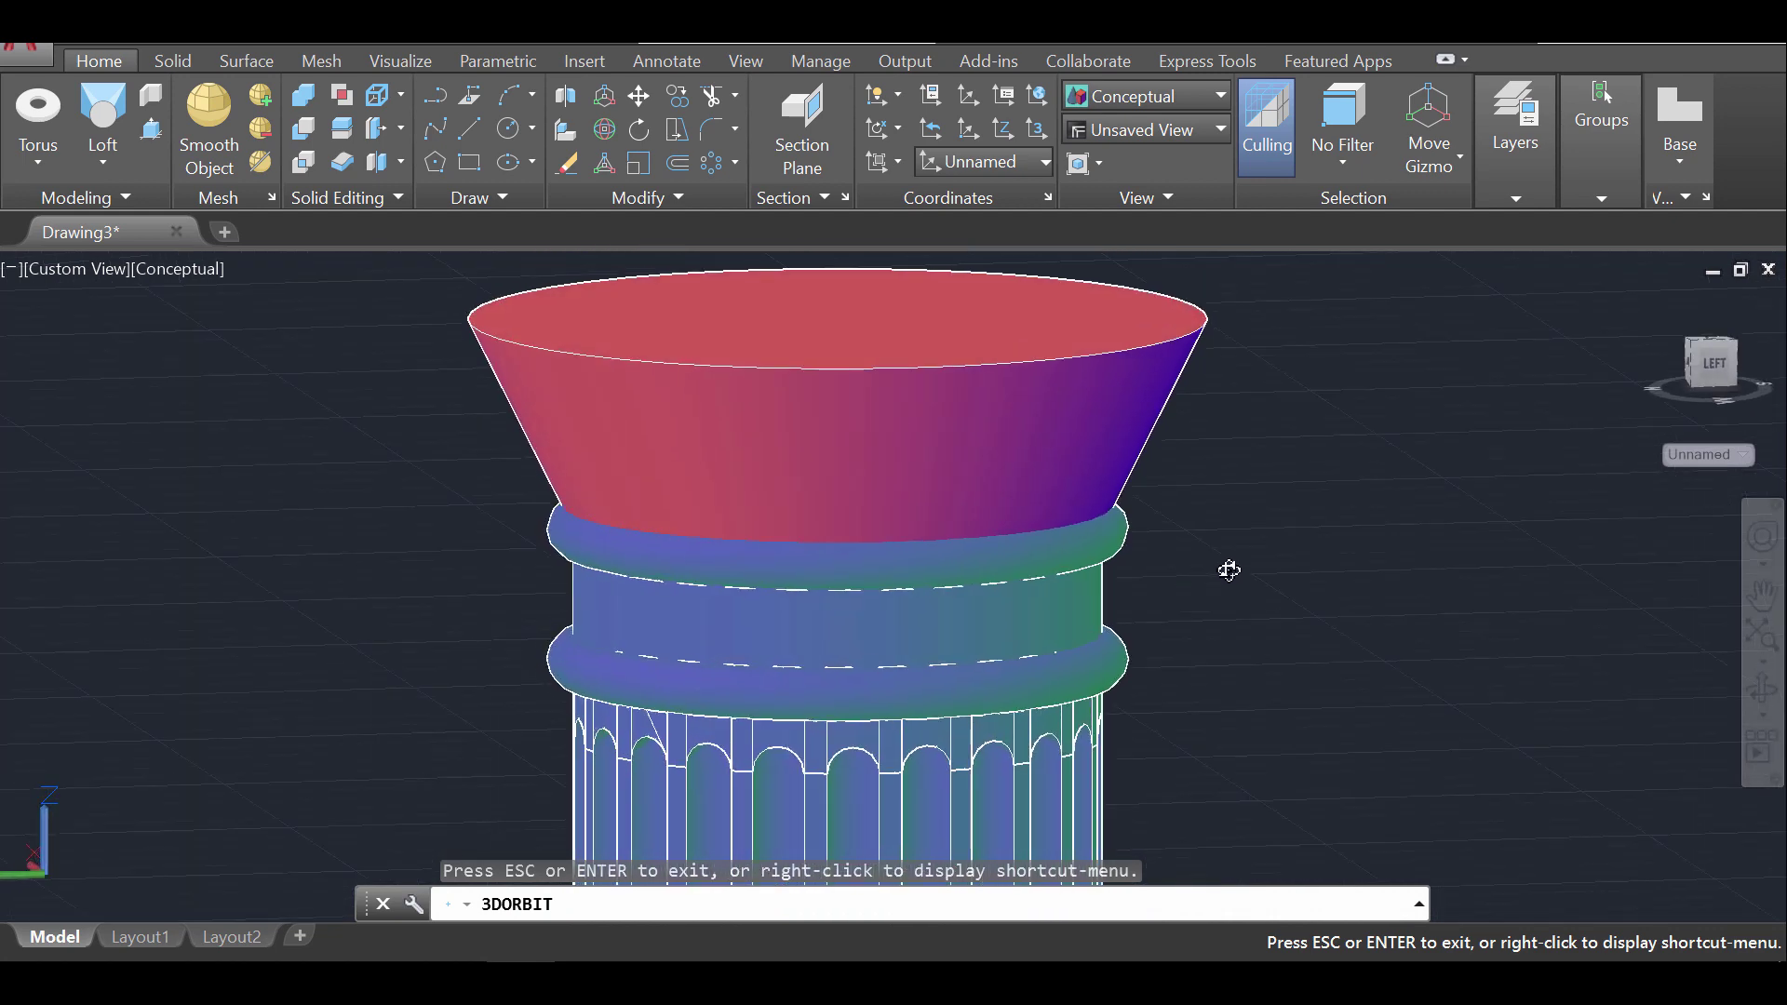
key("Escape")
left_click(1070, 385)
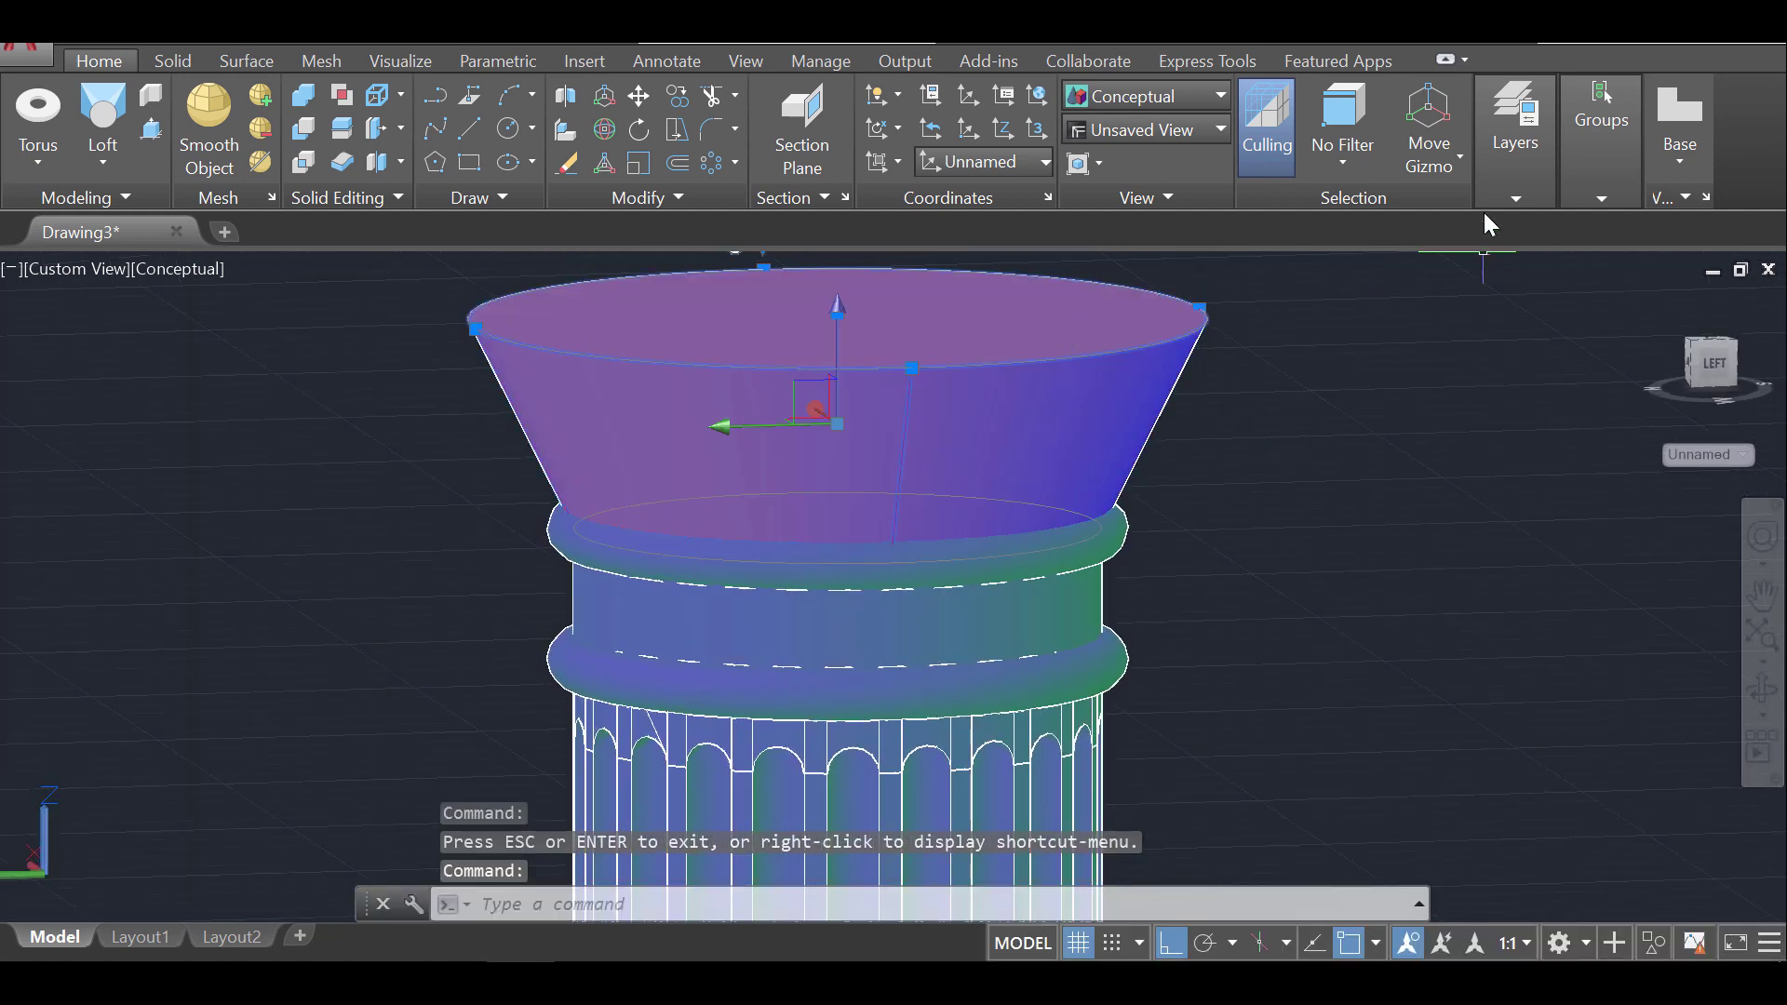
left_click(1504, 192)
left_click(1639, 229)
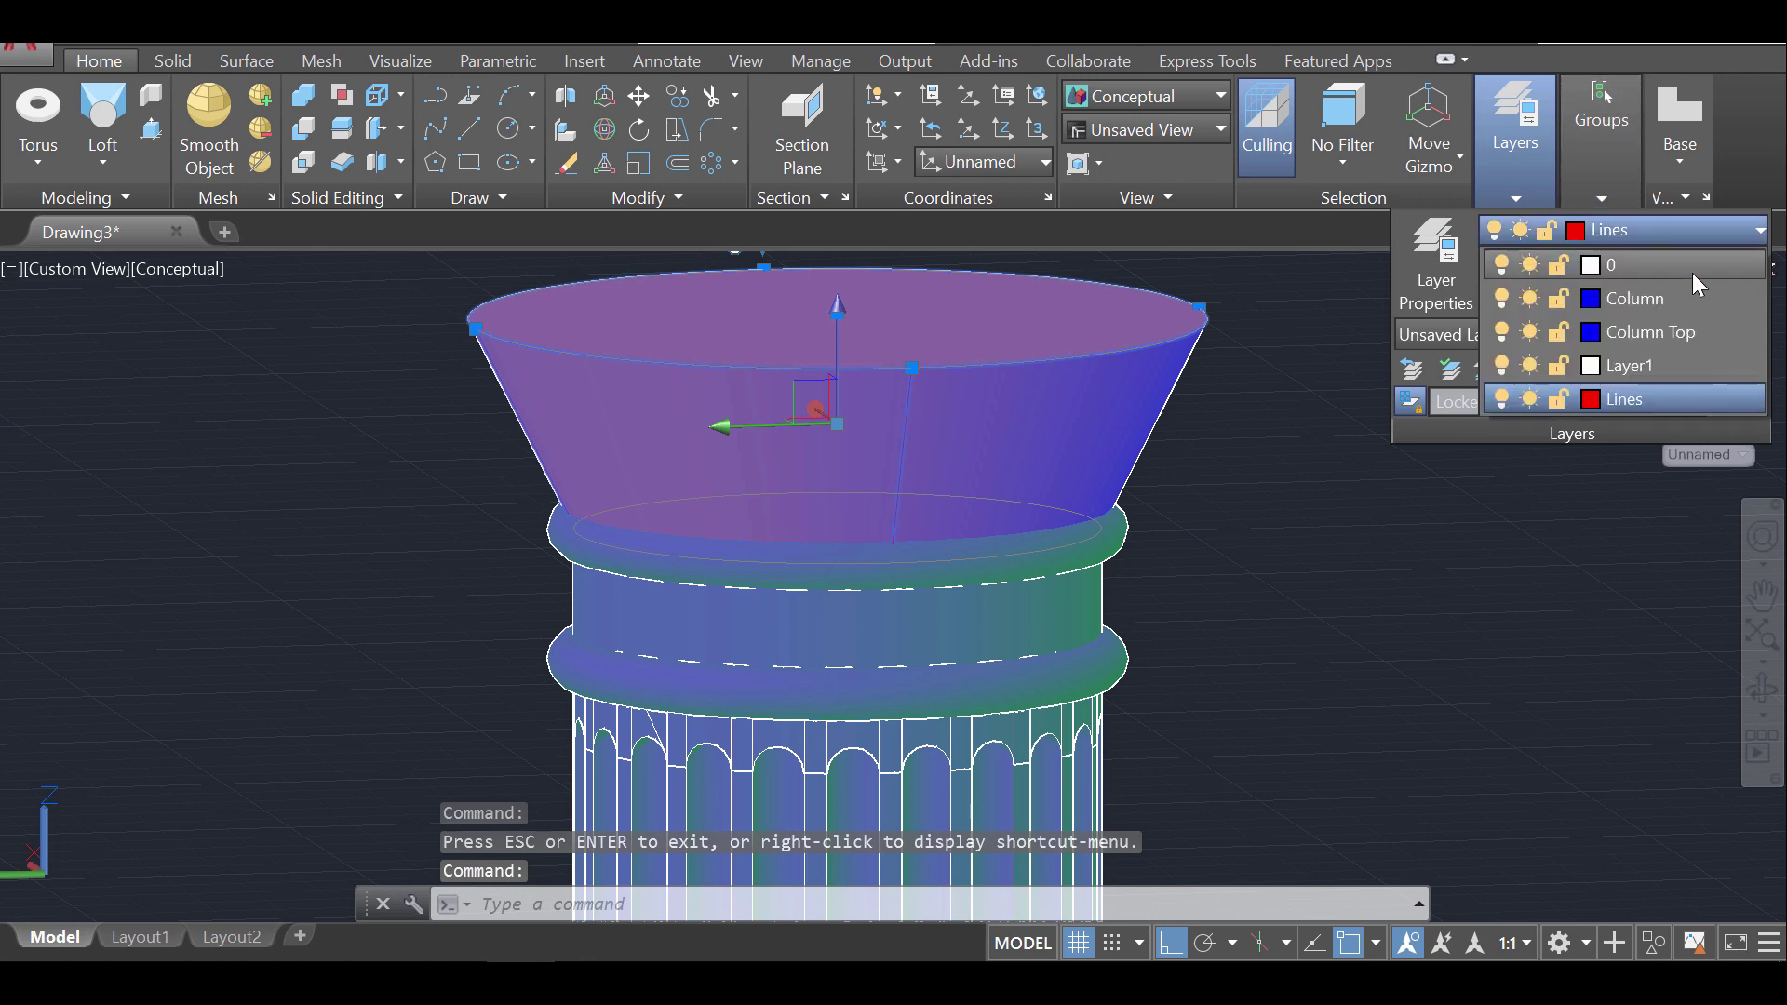
left_click(1702, 331)
key("Escape")
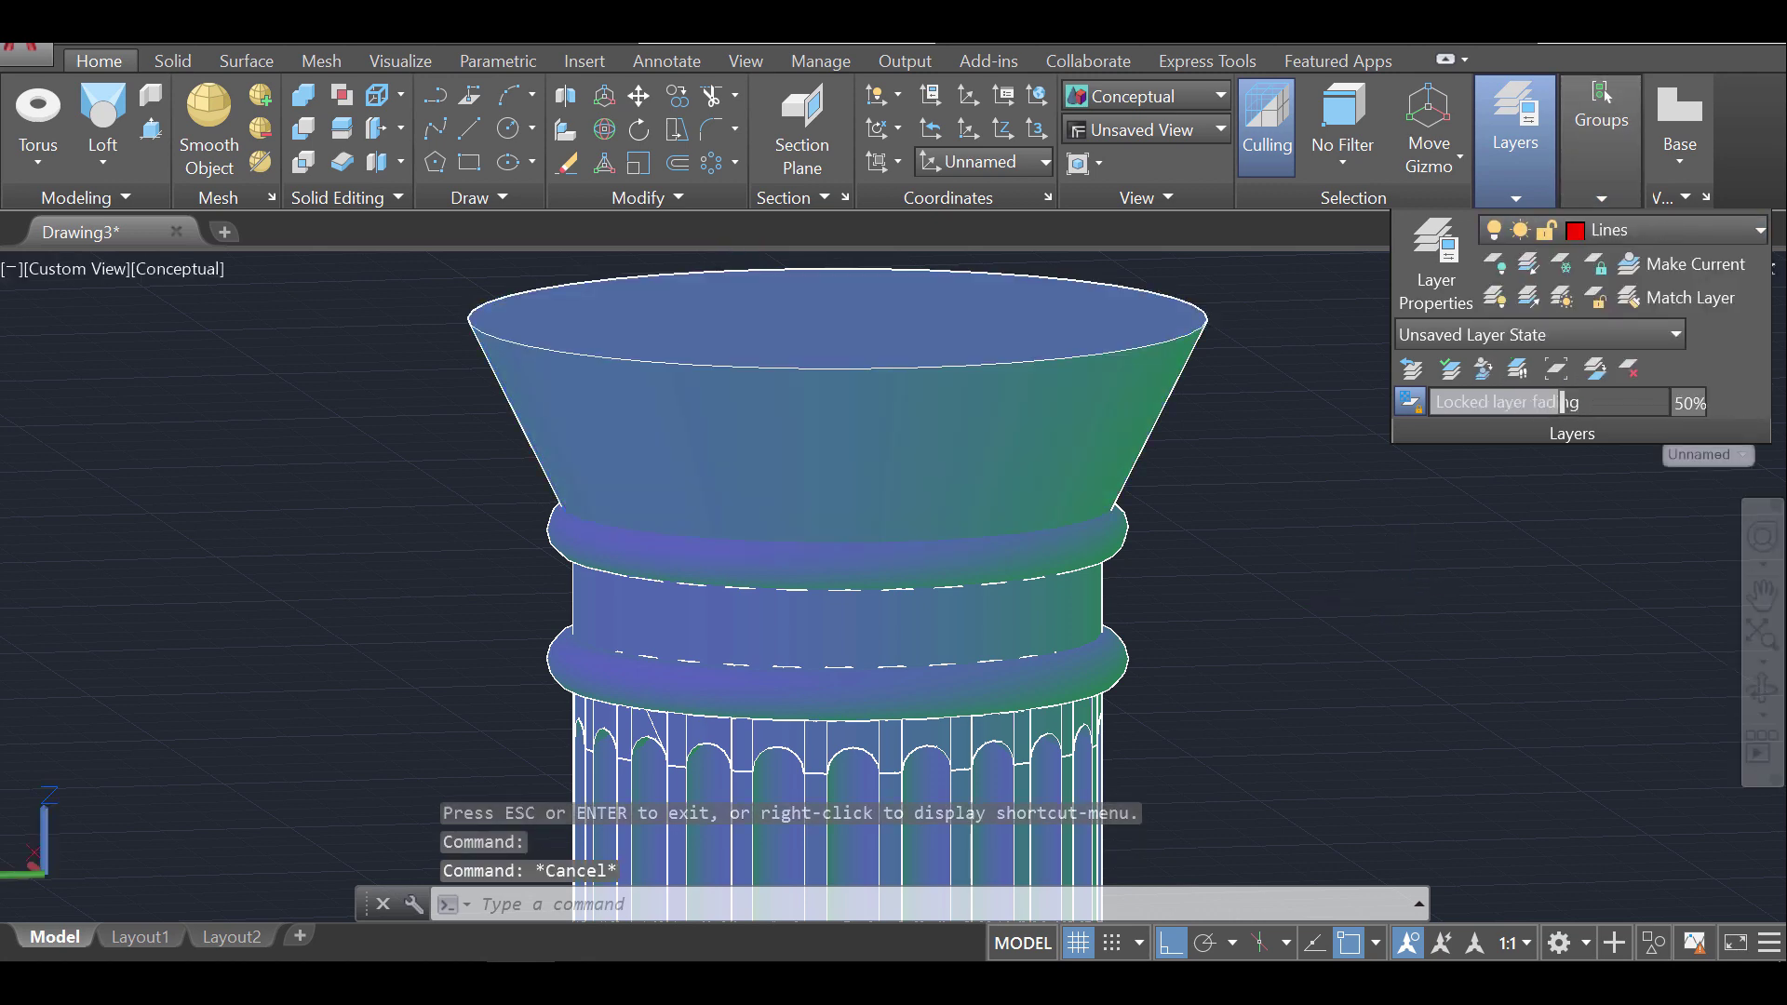
Examine the capital, the tori and the fluted shaft, including from the Left view
left_click(1762, 691)
left_click_drag(1131, 642, 1037, 659)
key("Escape")
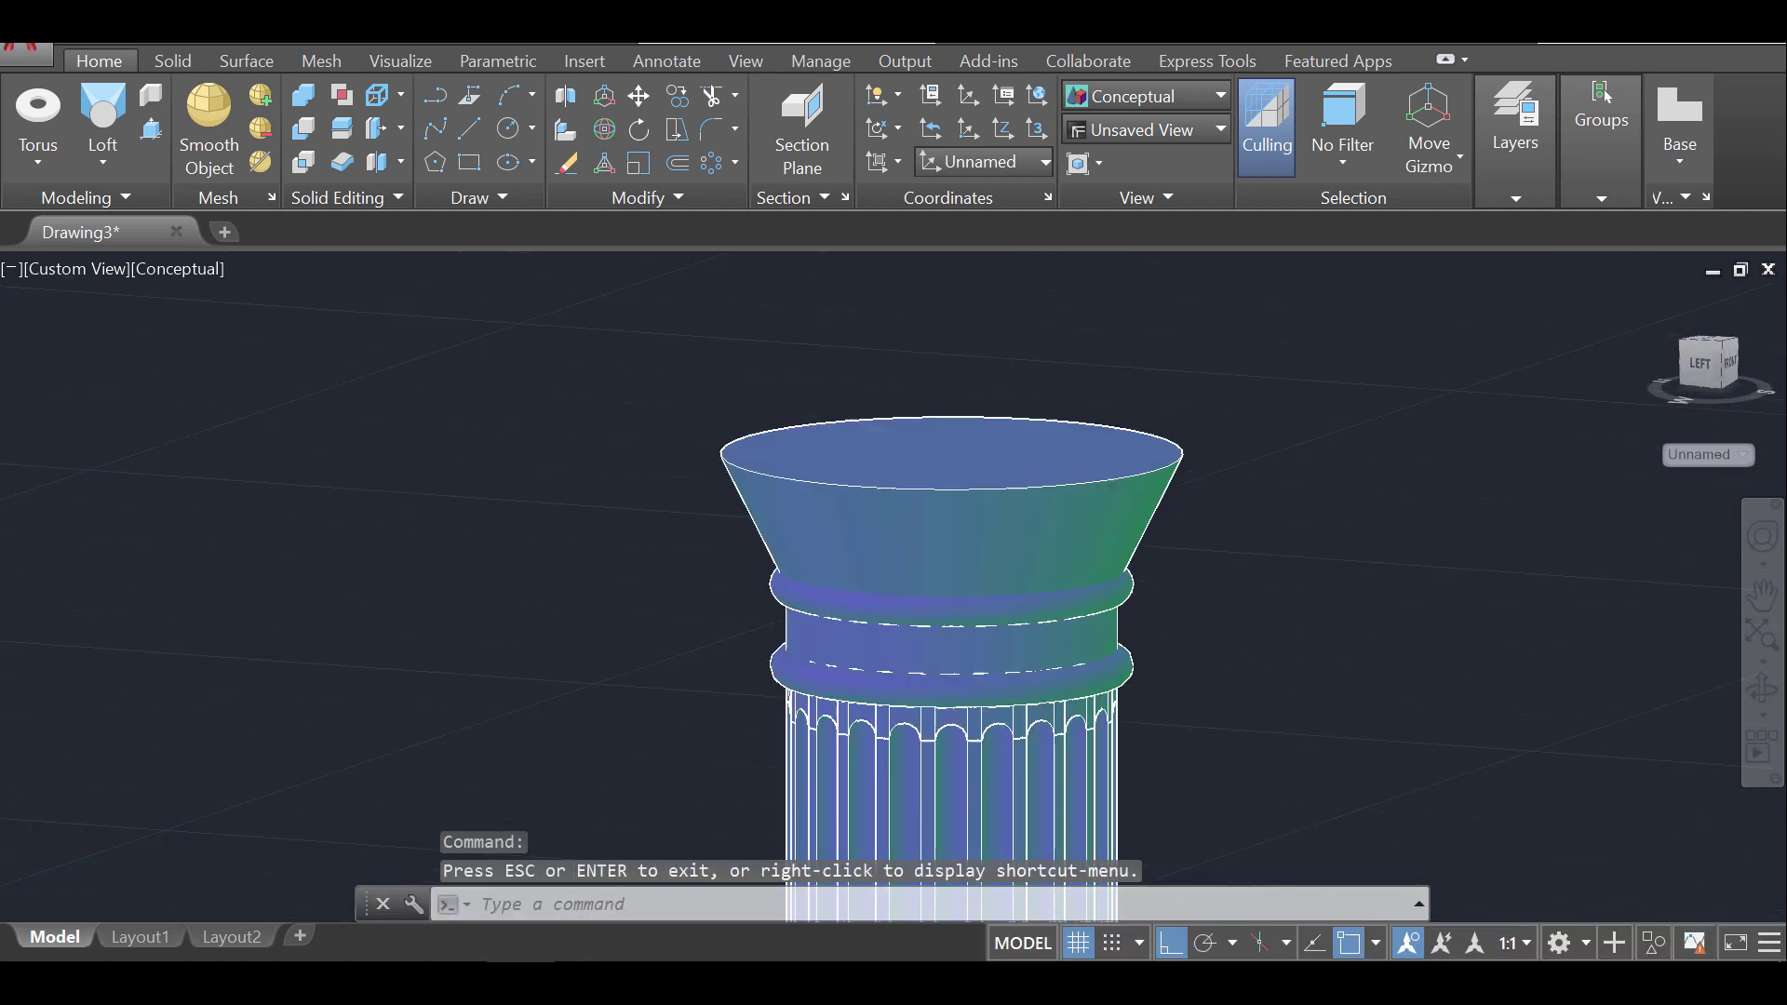
scroll(1141, 676, "down", 2)
scroll(1141, 676, "up", 4)
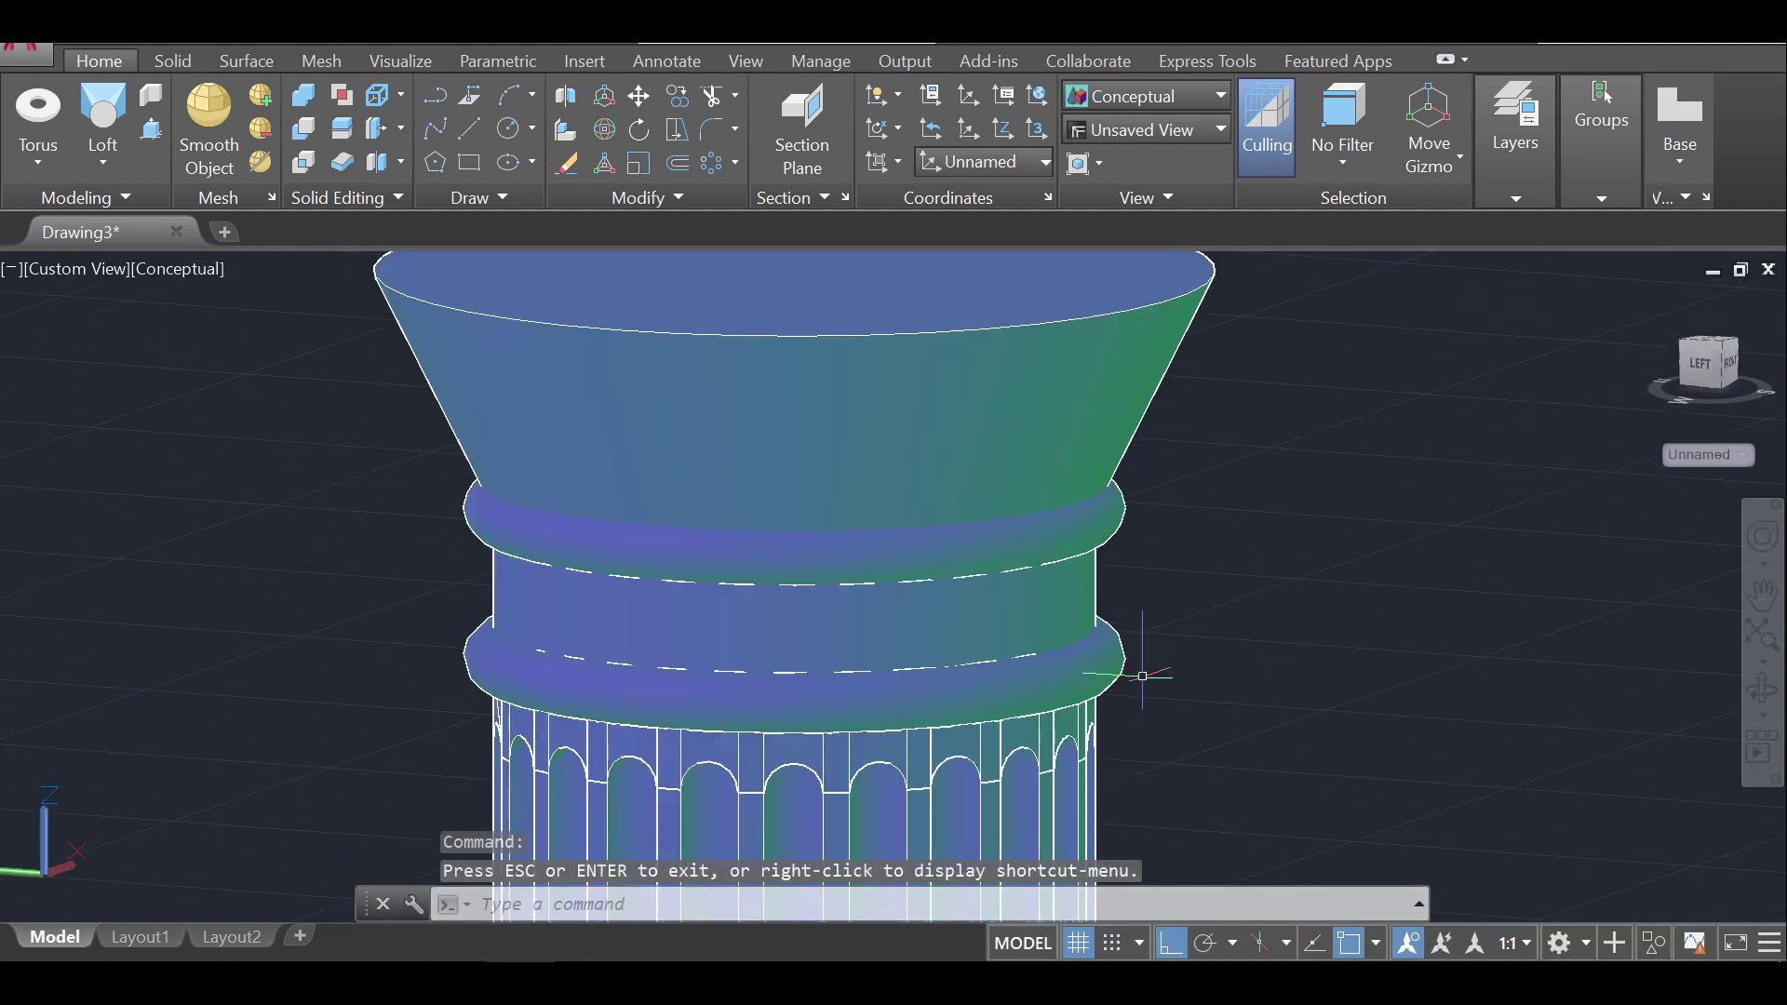
key("Escape")
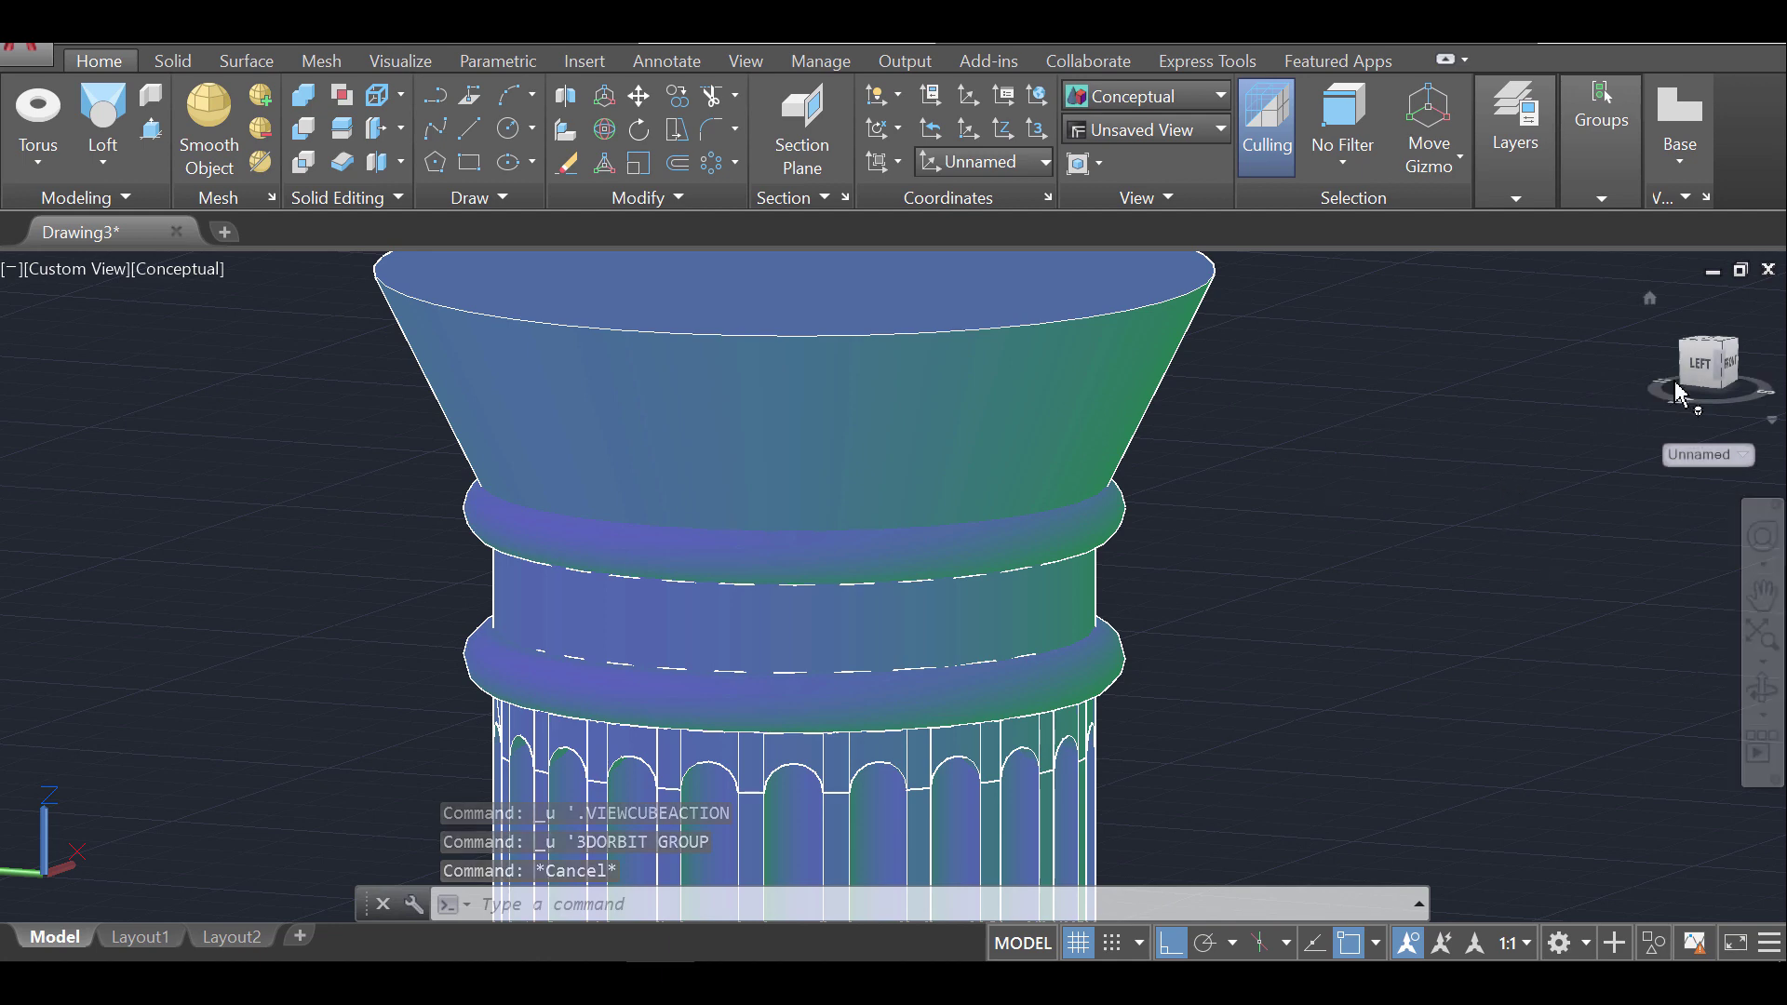
left_click(1702, 370)
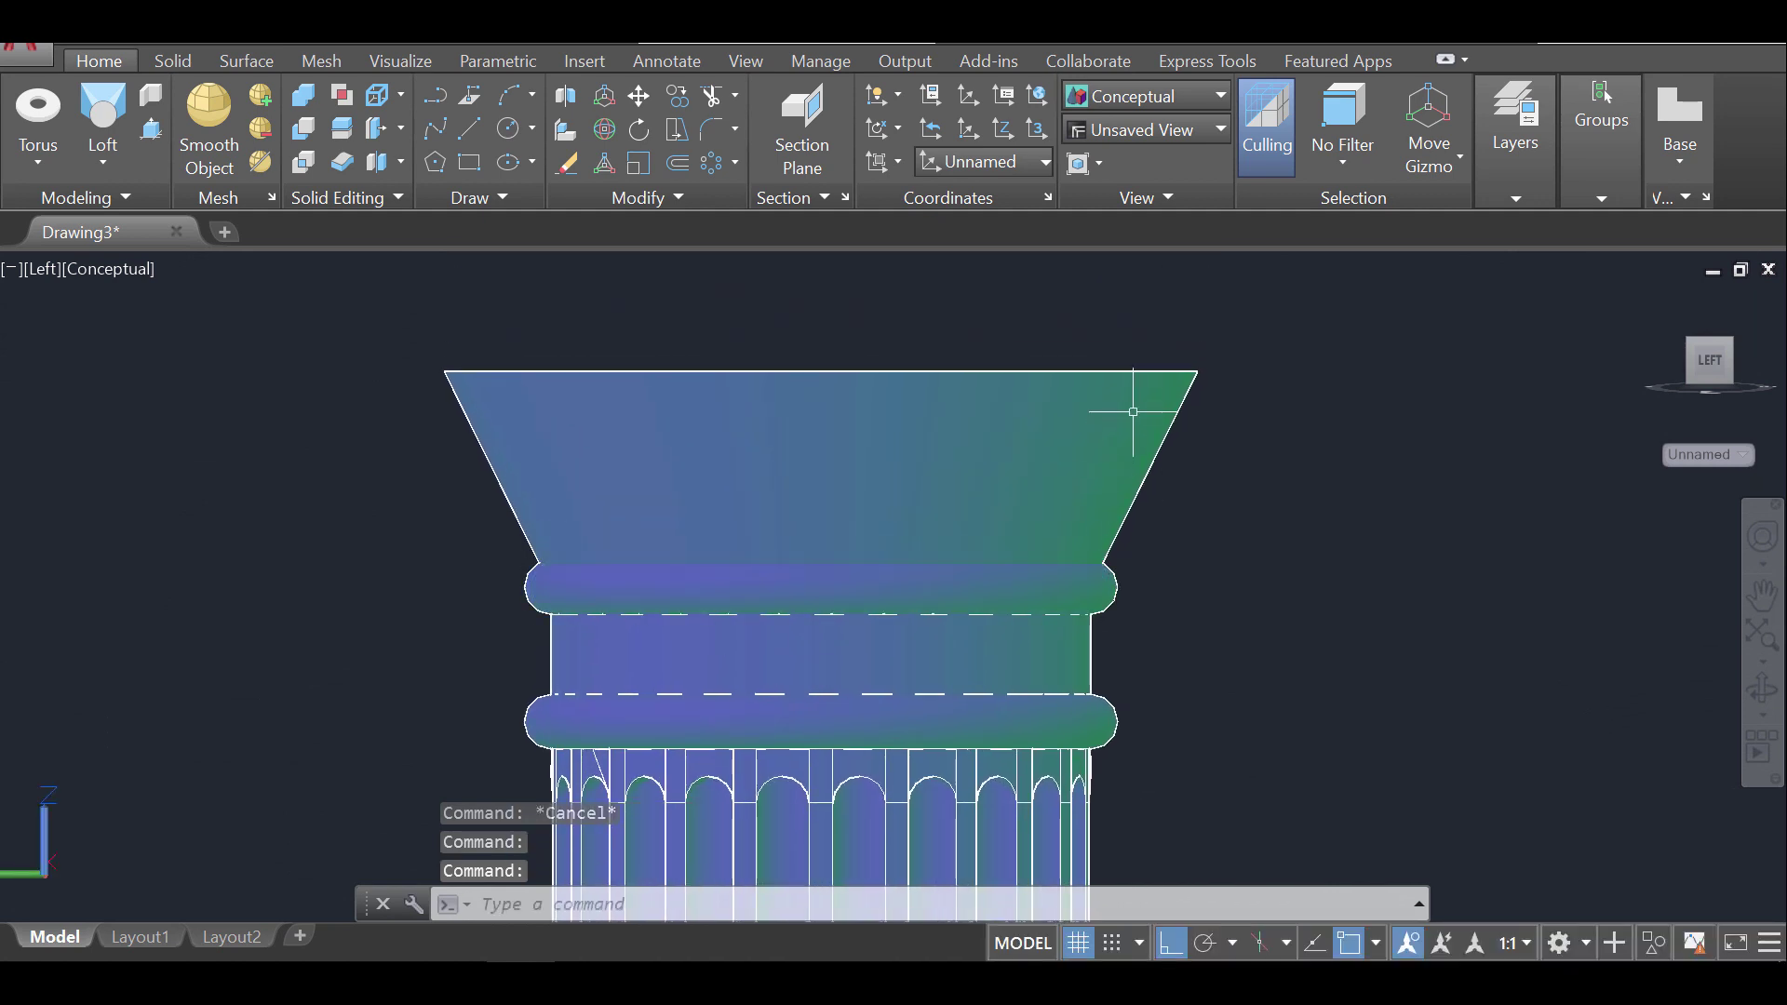
scroll(1339, 584, "up", 1)
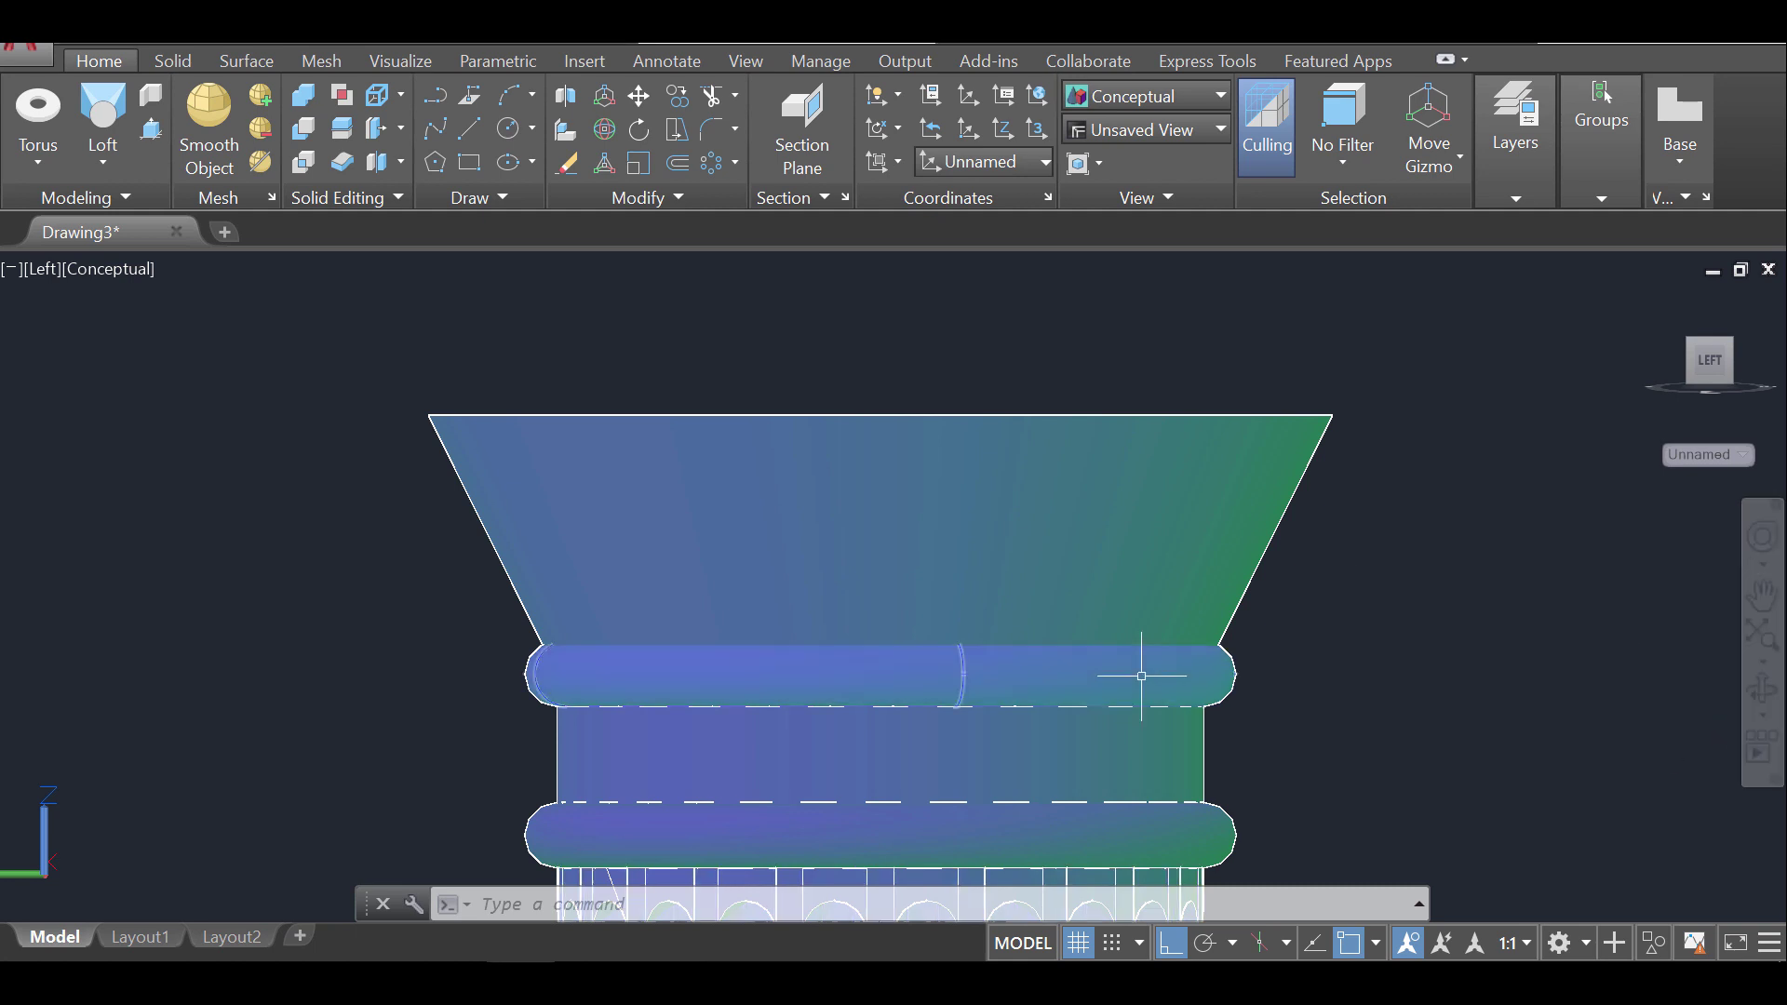
scroll(1133, 677, "down", 6)
middle_click_drag(1132, 676, 884, 444)
scroll(1015, 575, "up", 2)
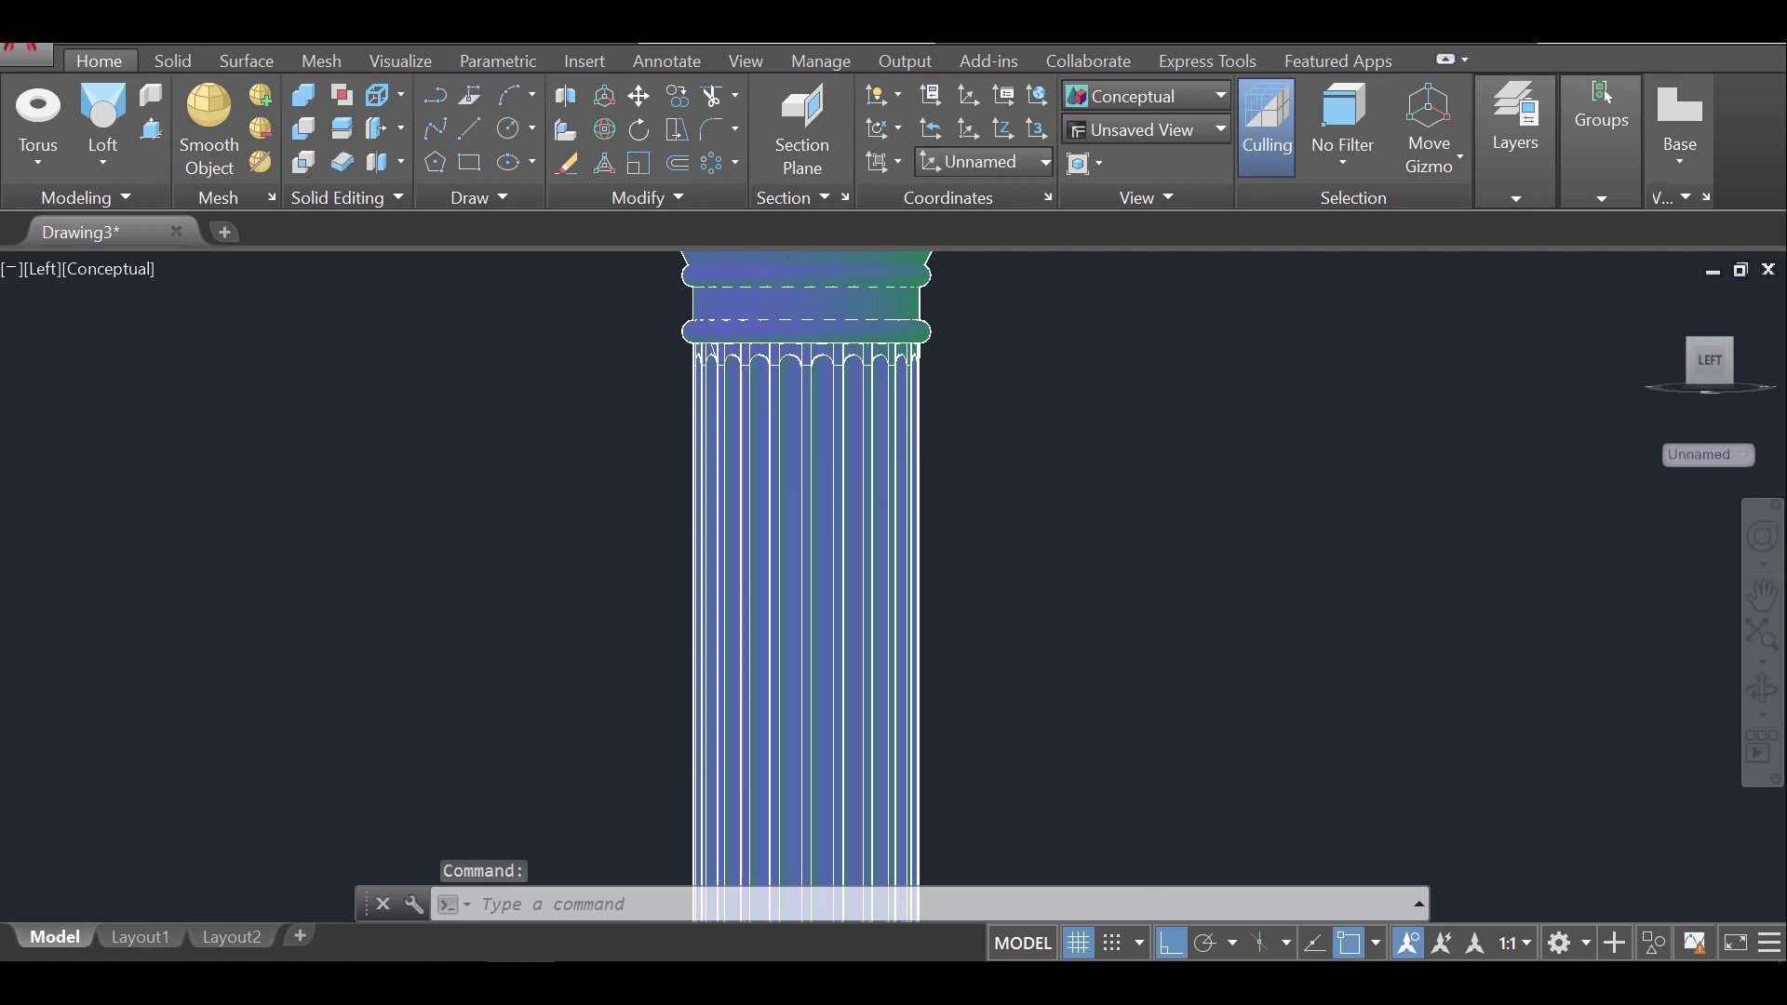
scroll(1014, 575, "down", 2)
Inspect the whole column from its base up to the capital, checking the flute tops and the two tori from an angle
left_click(1762, 689)
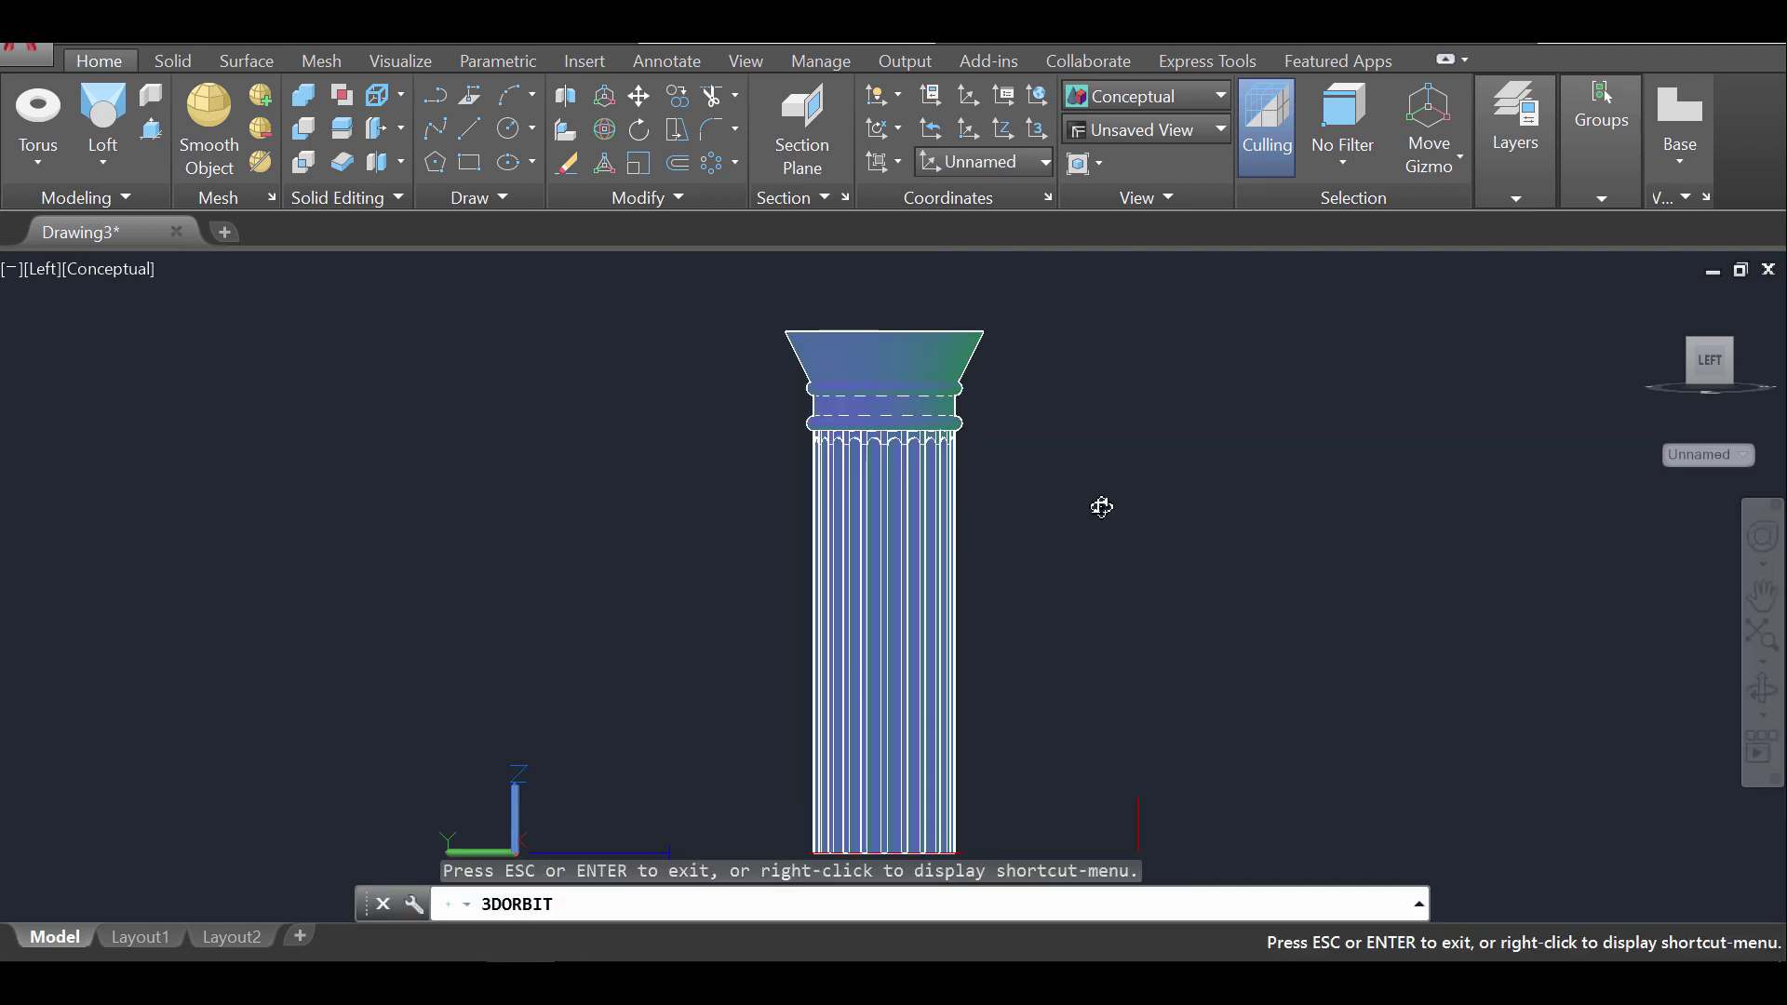
mouse_move(992, 415)
left_mouse_down()
mouse_move(997, 459)
mouse_move(1025, 422)
mouse_move(987, 495)
mouse_move(975, 386)
left_mouse_up()
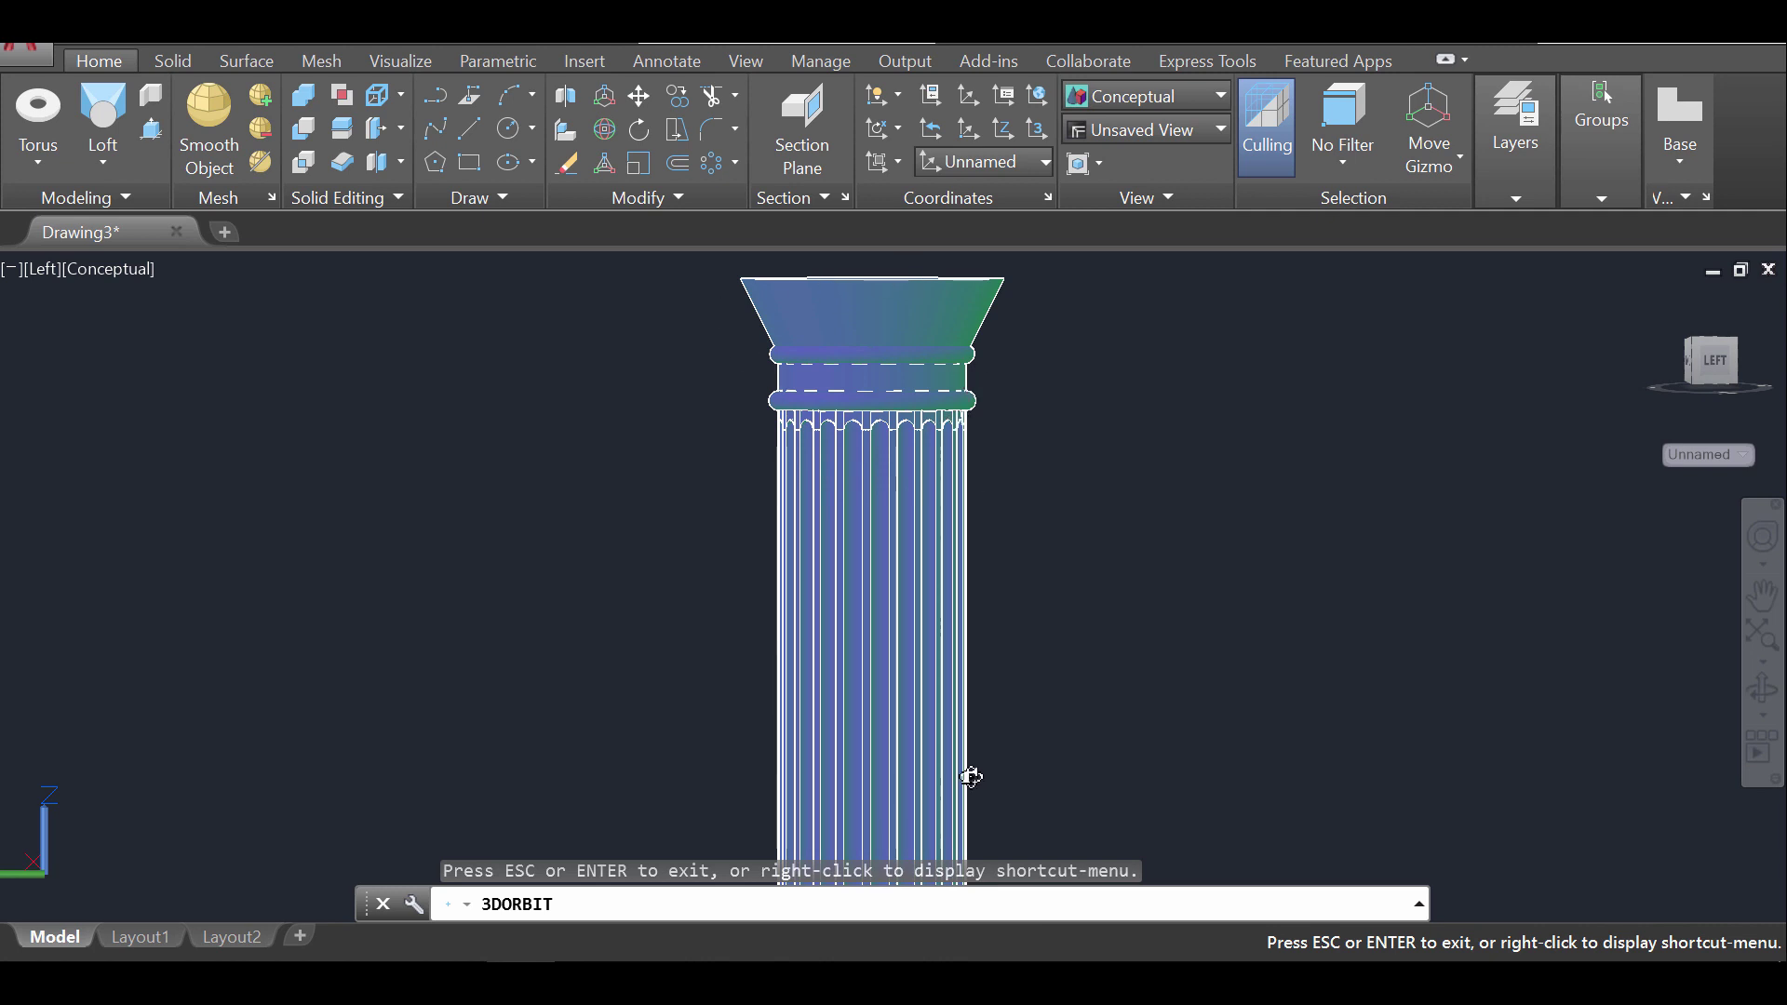
left_click_drag(971, 778, 788, 738)
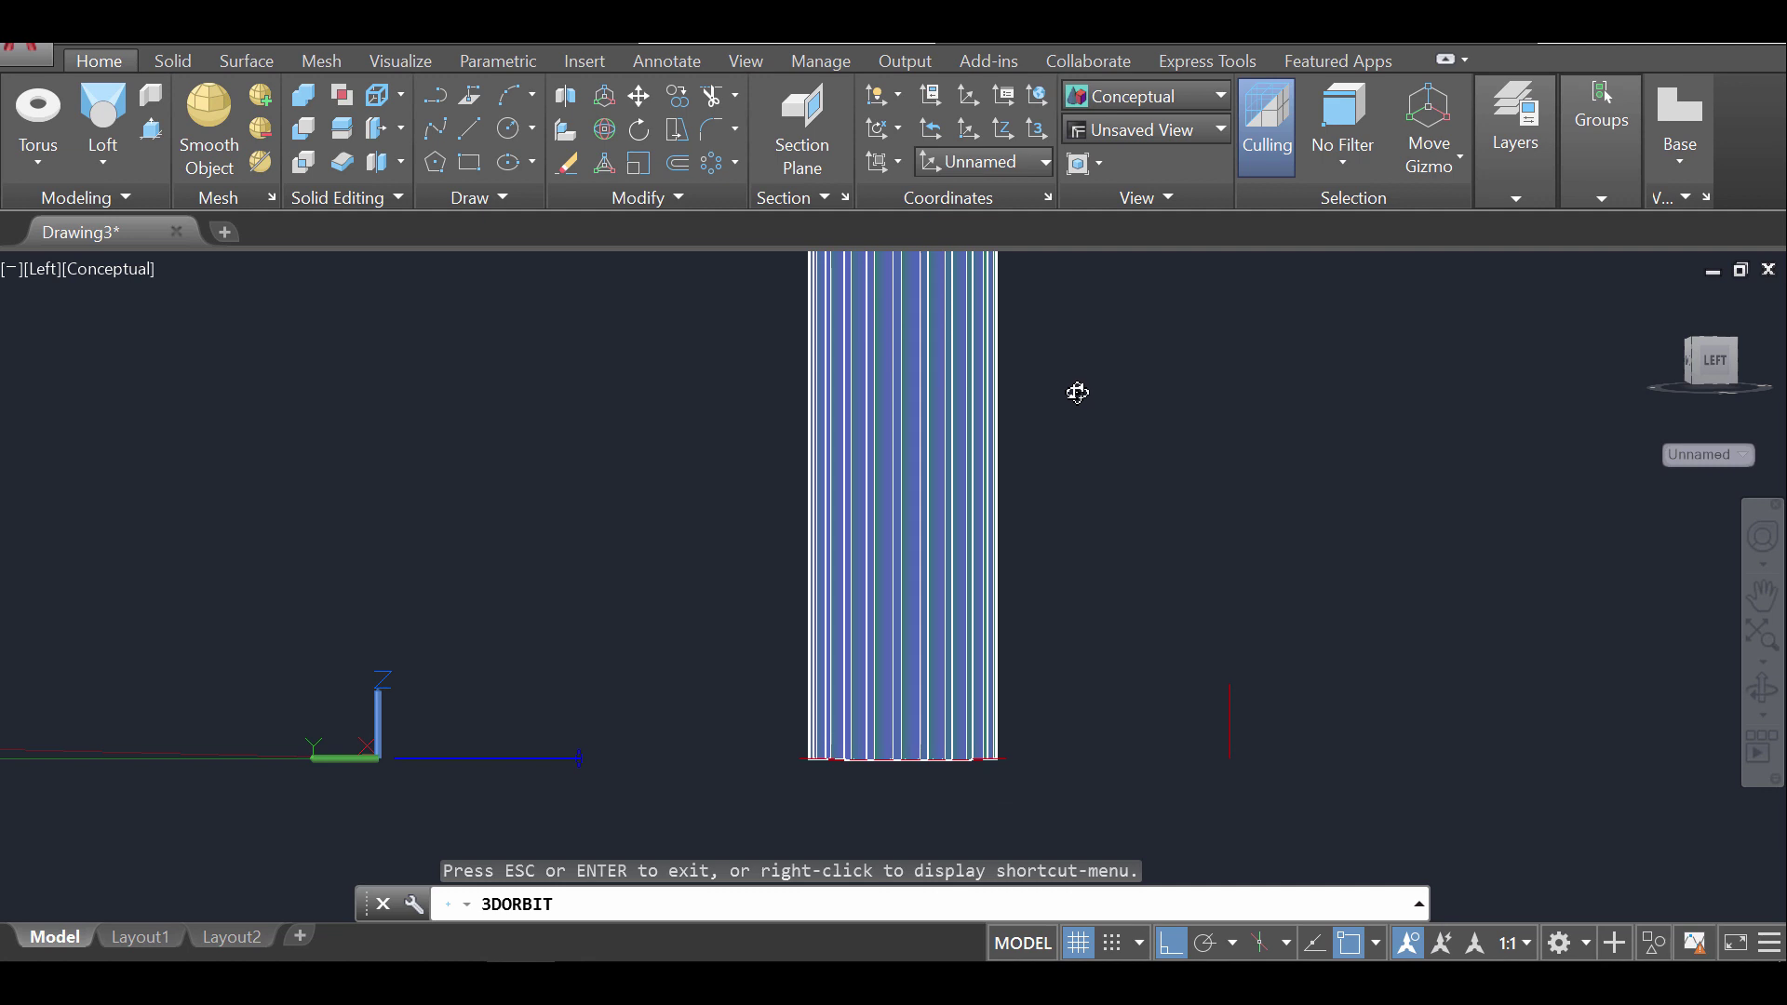
left_click_drag(1078, 392, 1066, 465)
middle_click_drag(1021, 415, 1025, 603)
left_click_drag(1028, 452, 1058, 427)
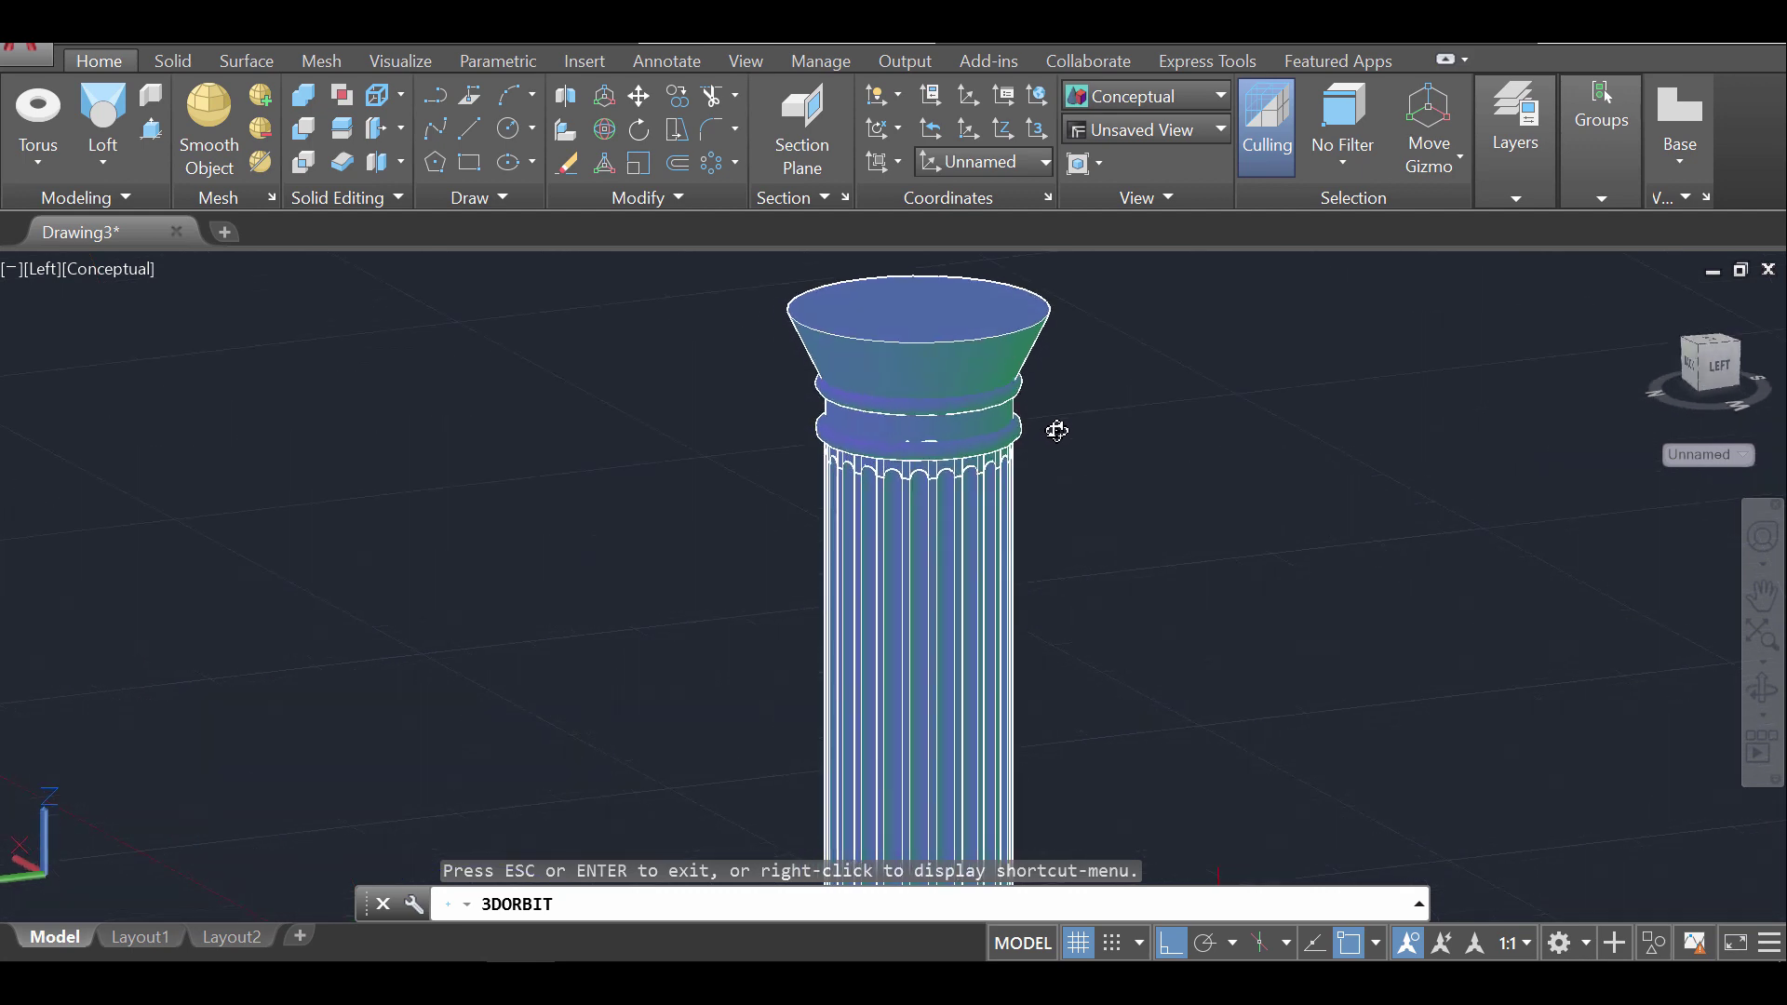
key("Escape")
scroll(988, 507, "up", 5)
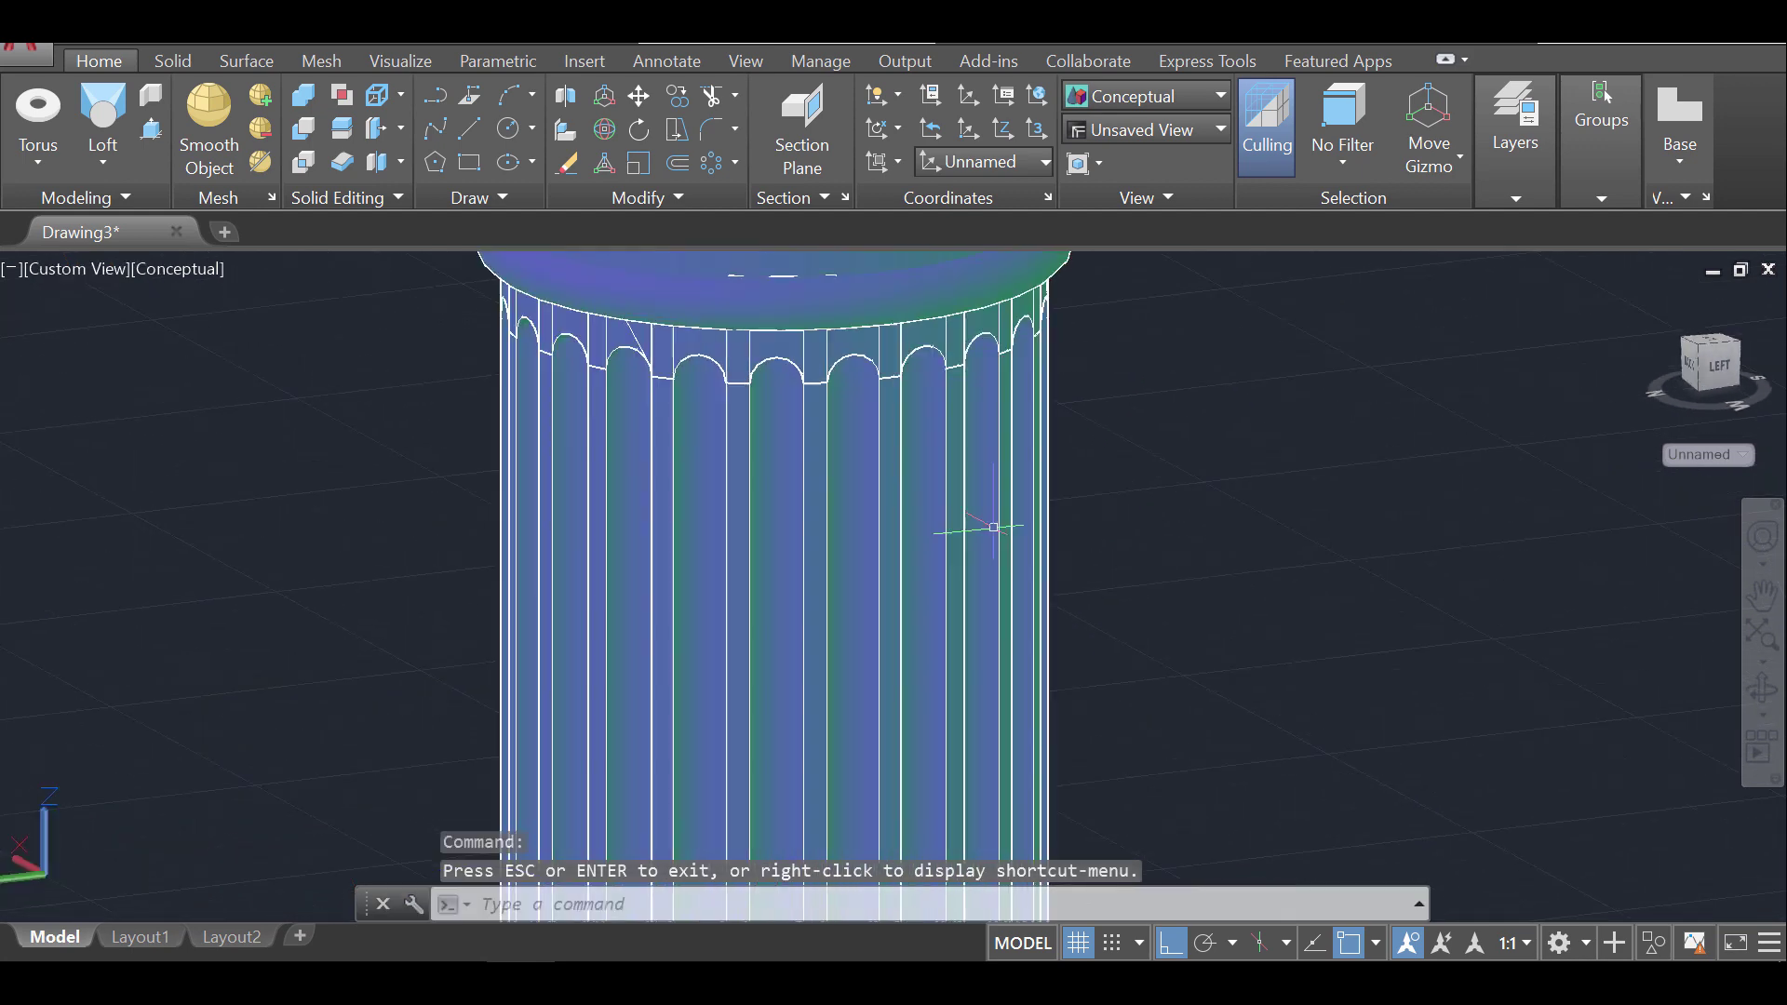
key("Escape")
middle_click_drag(992, 465, 981, 778)
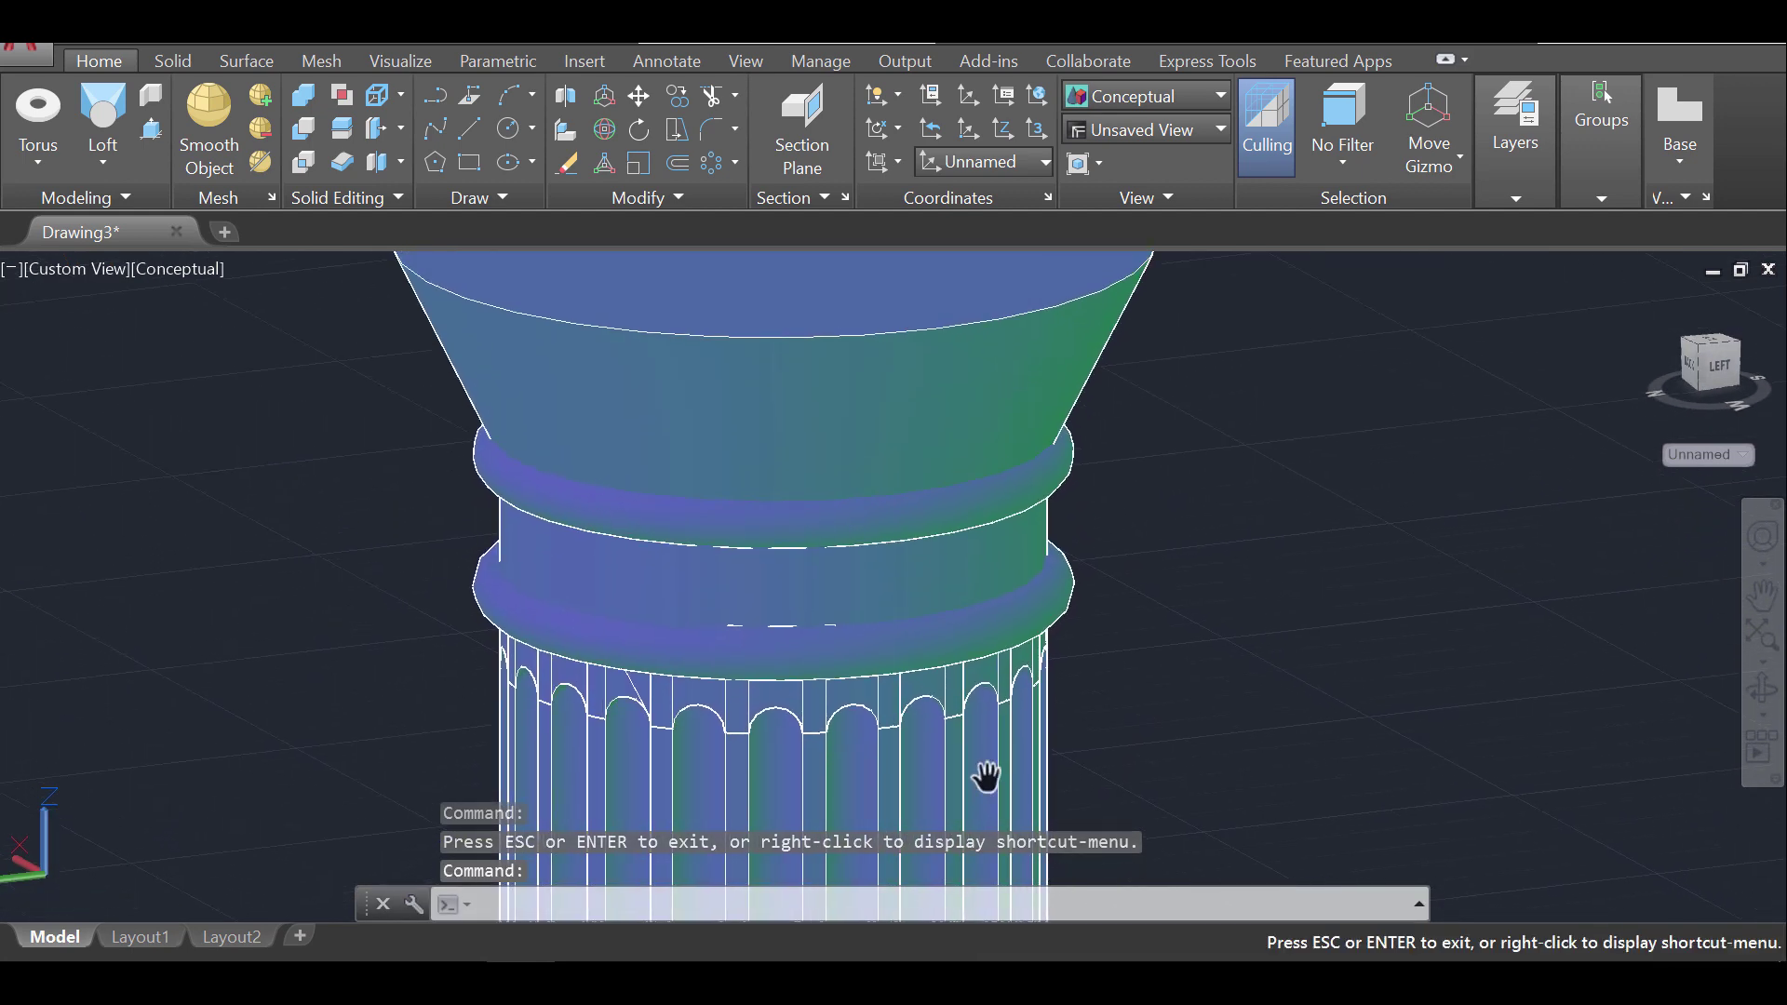
key("Escape")
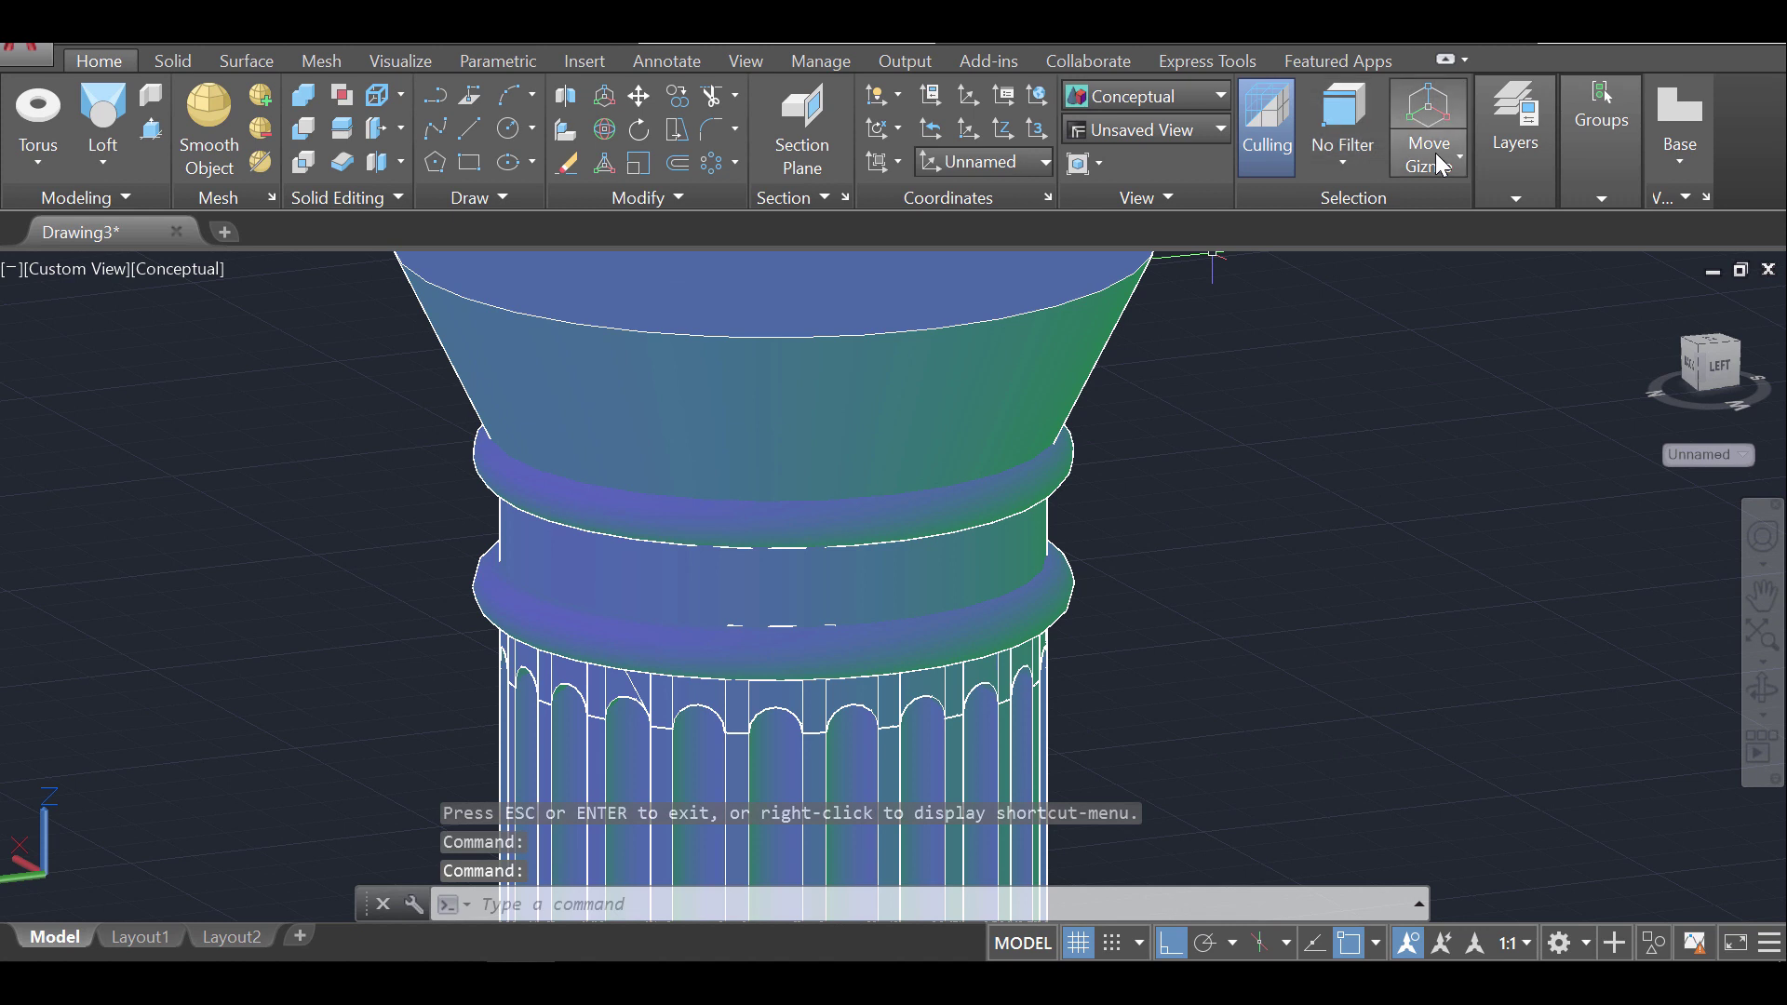
Switch the viewport's visual style to Realistic and frame the upper part of the column
left_click(1221, 101)
left_click(1455, 158)
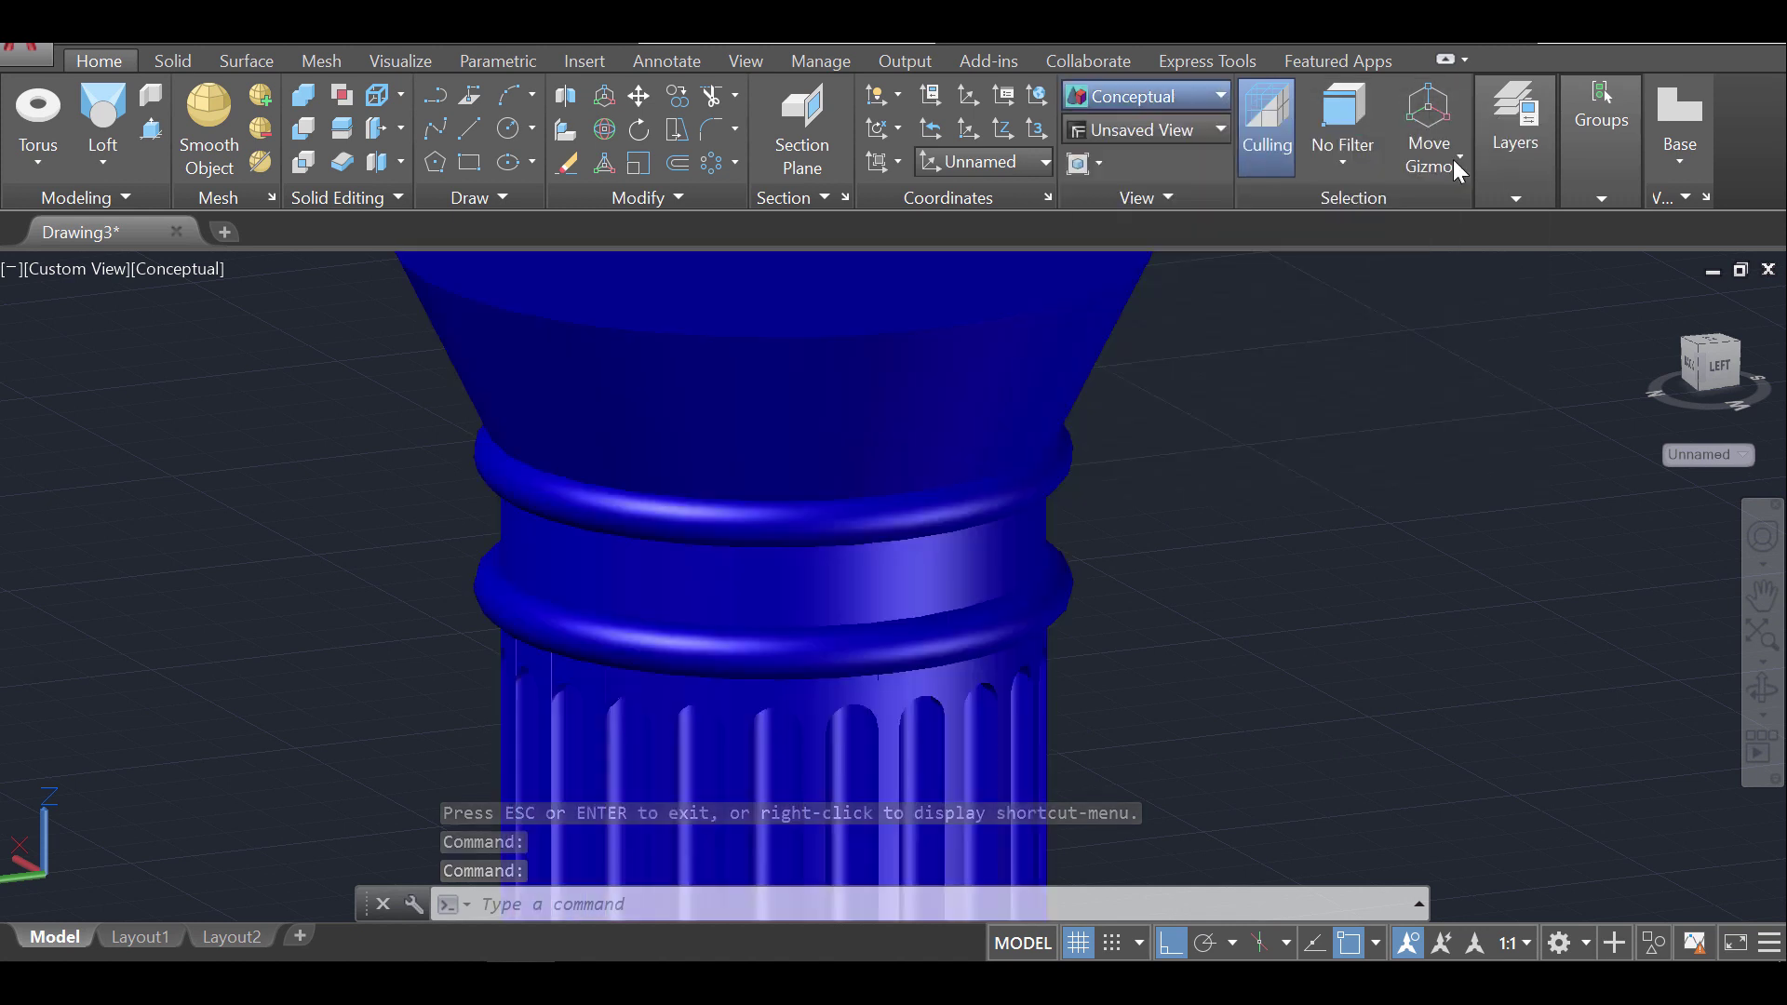
scroll(1381, 534, "down", 3)
middle_click_drag(1317, 590, 862, 482)
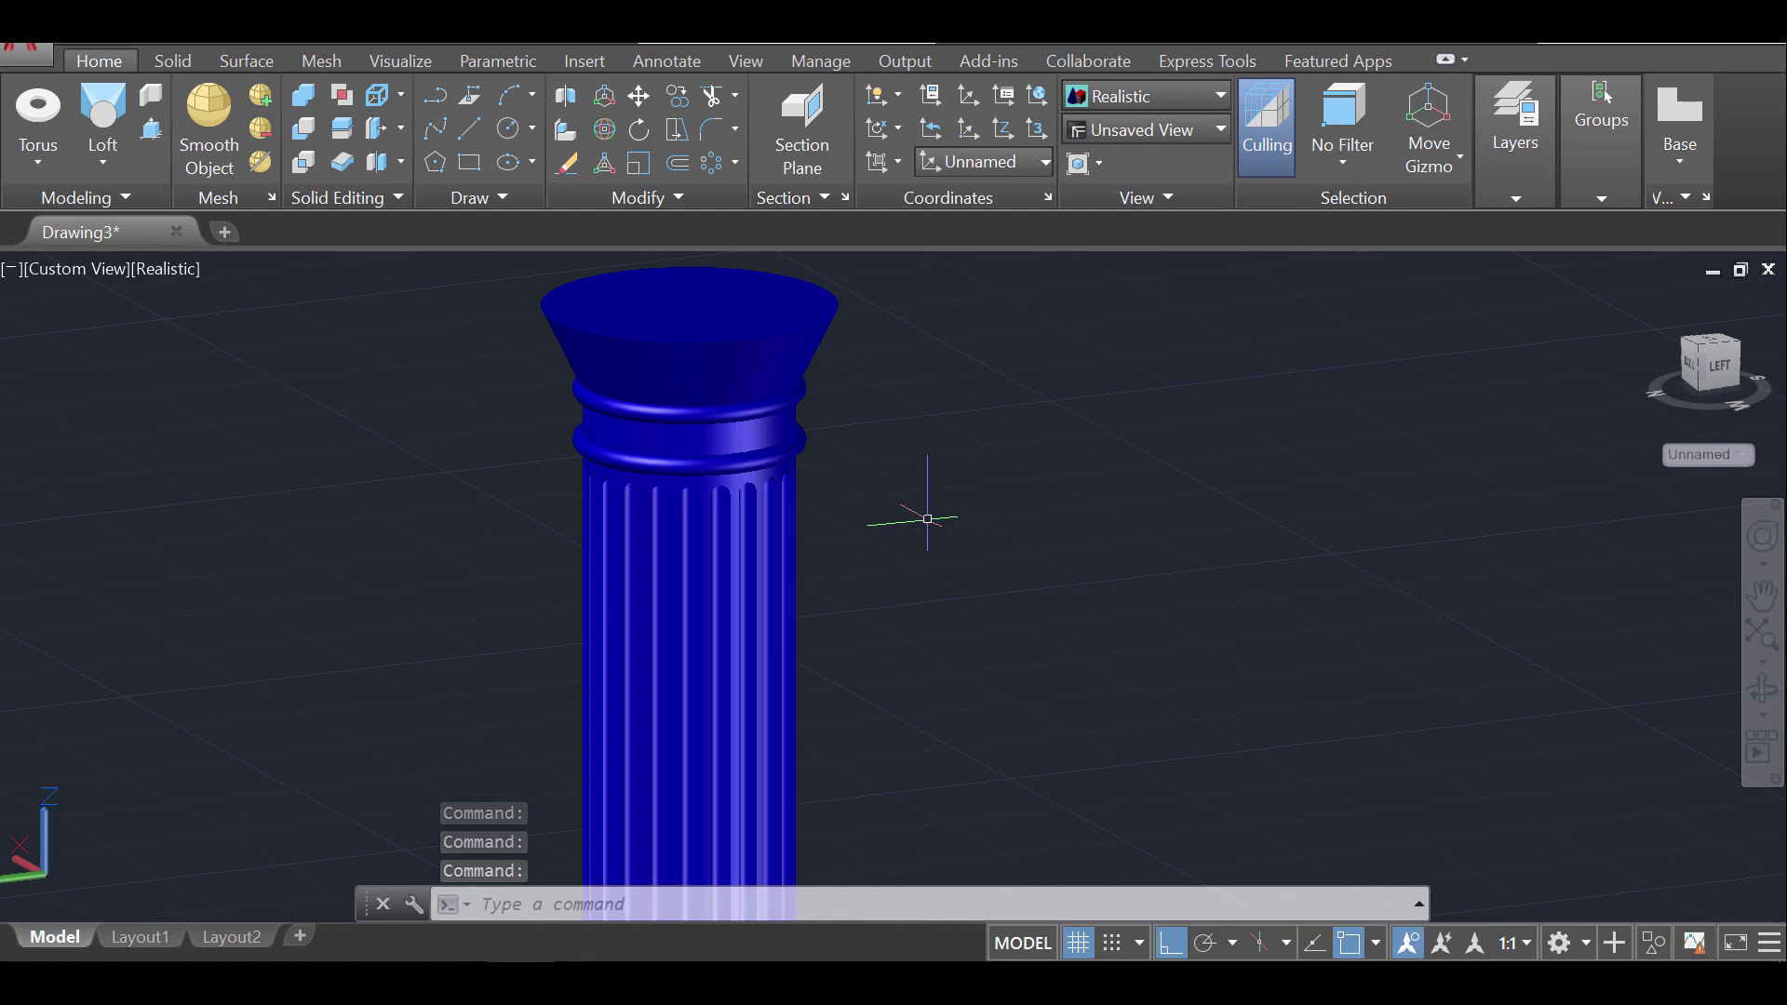
Browse the Autodesk Library's Stone category in the Materials Browser and inspect the Coarse Polished - White material
left_click(752, 269)
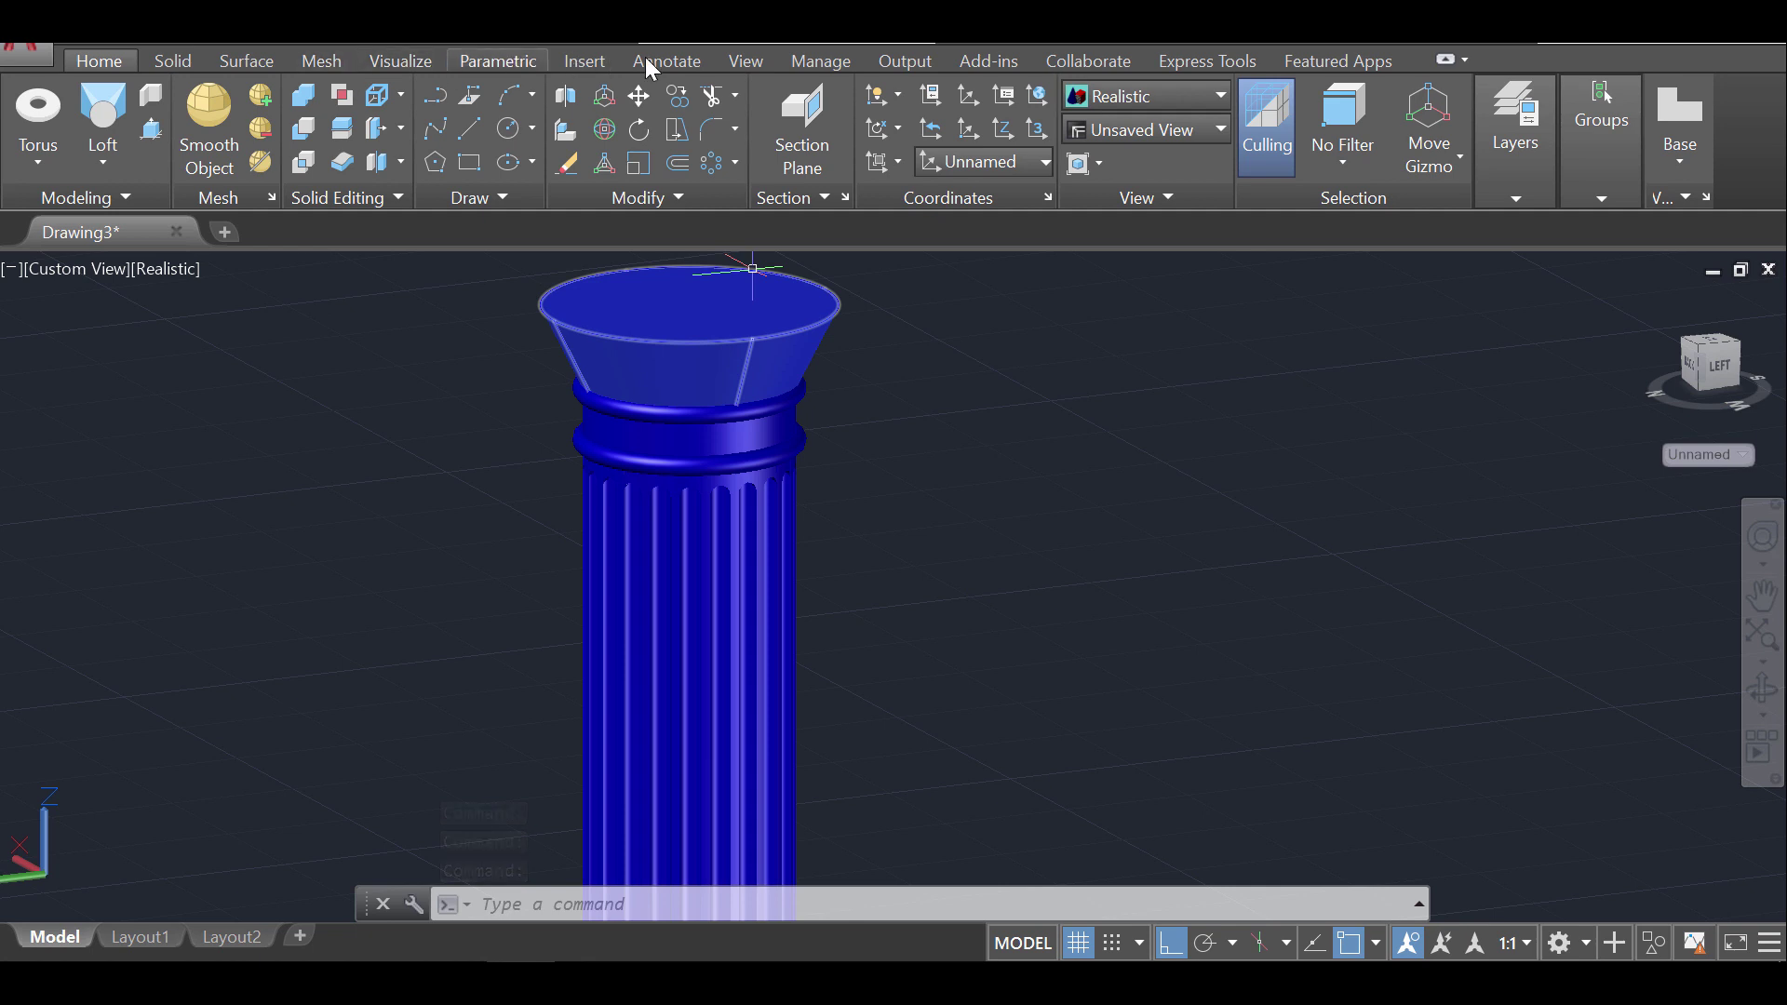
left_click(749, 60)
left_click(858, 99)
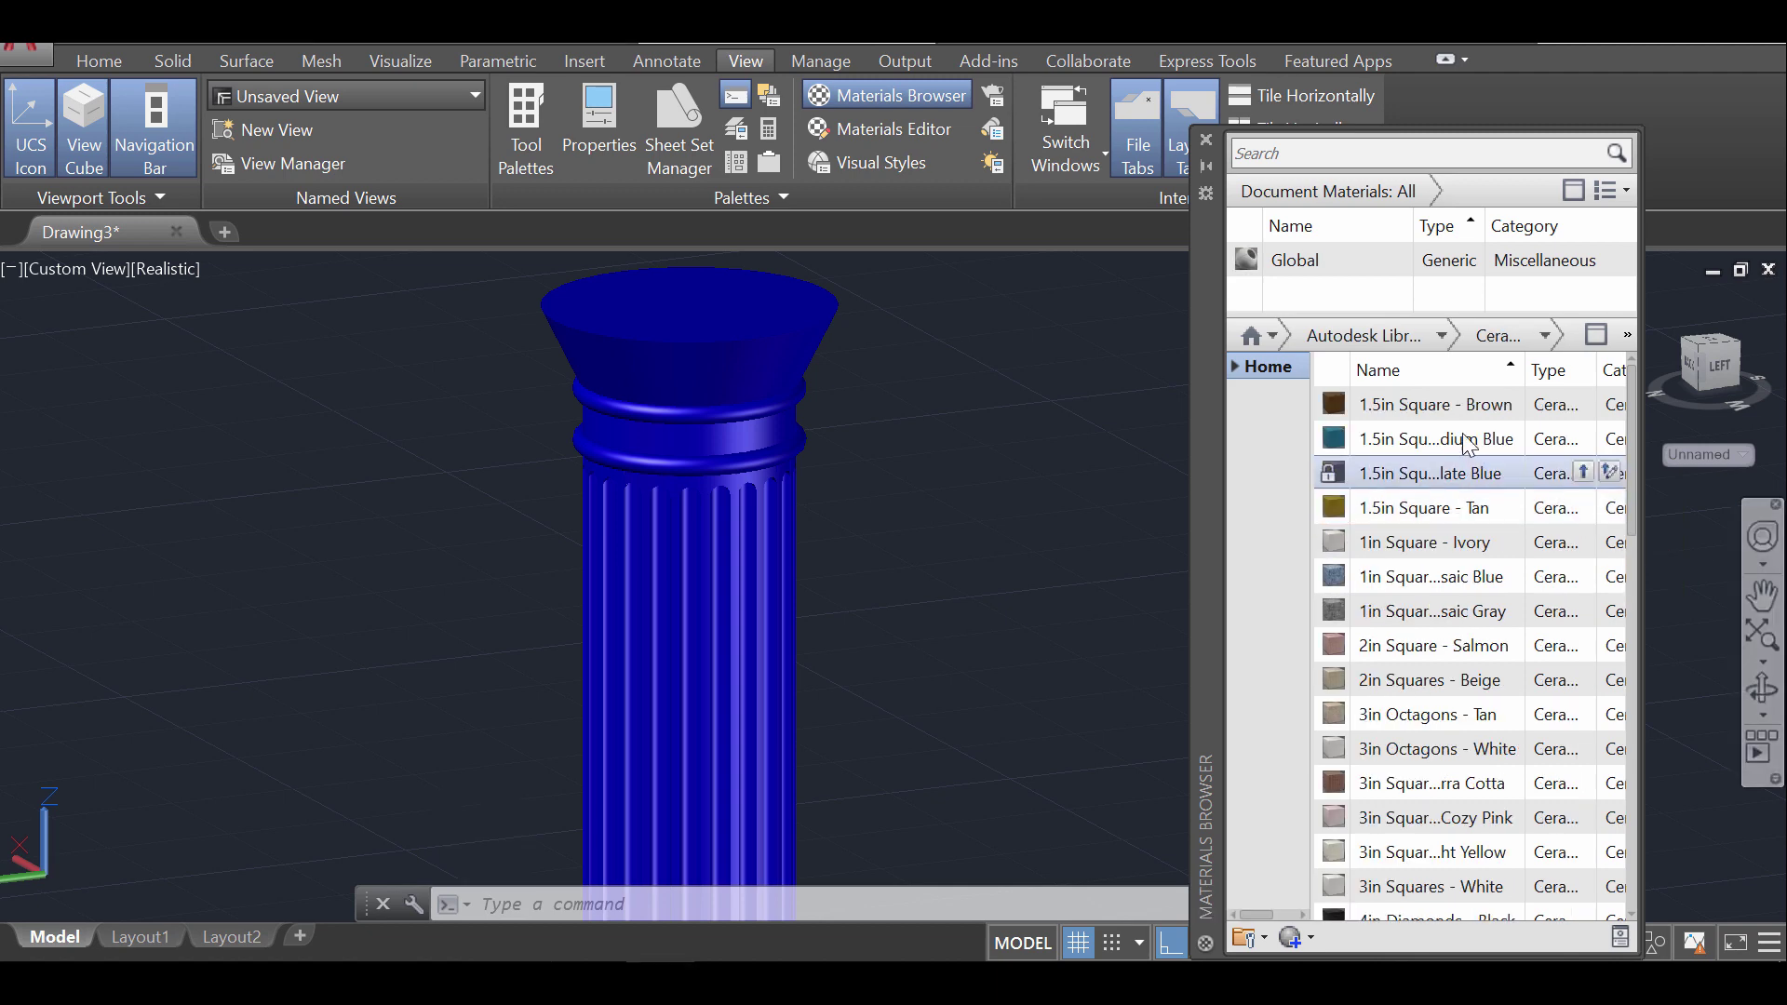
left_click(1444, 337)
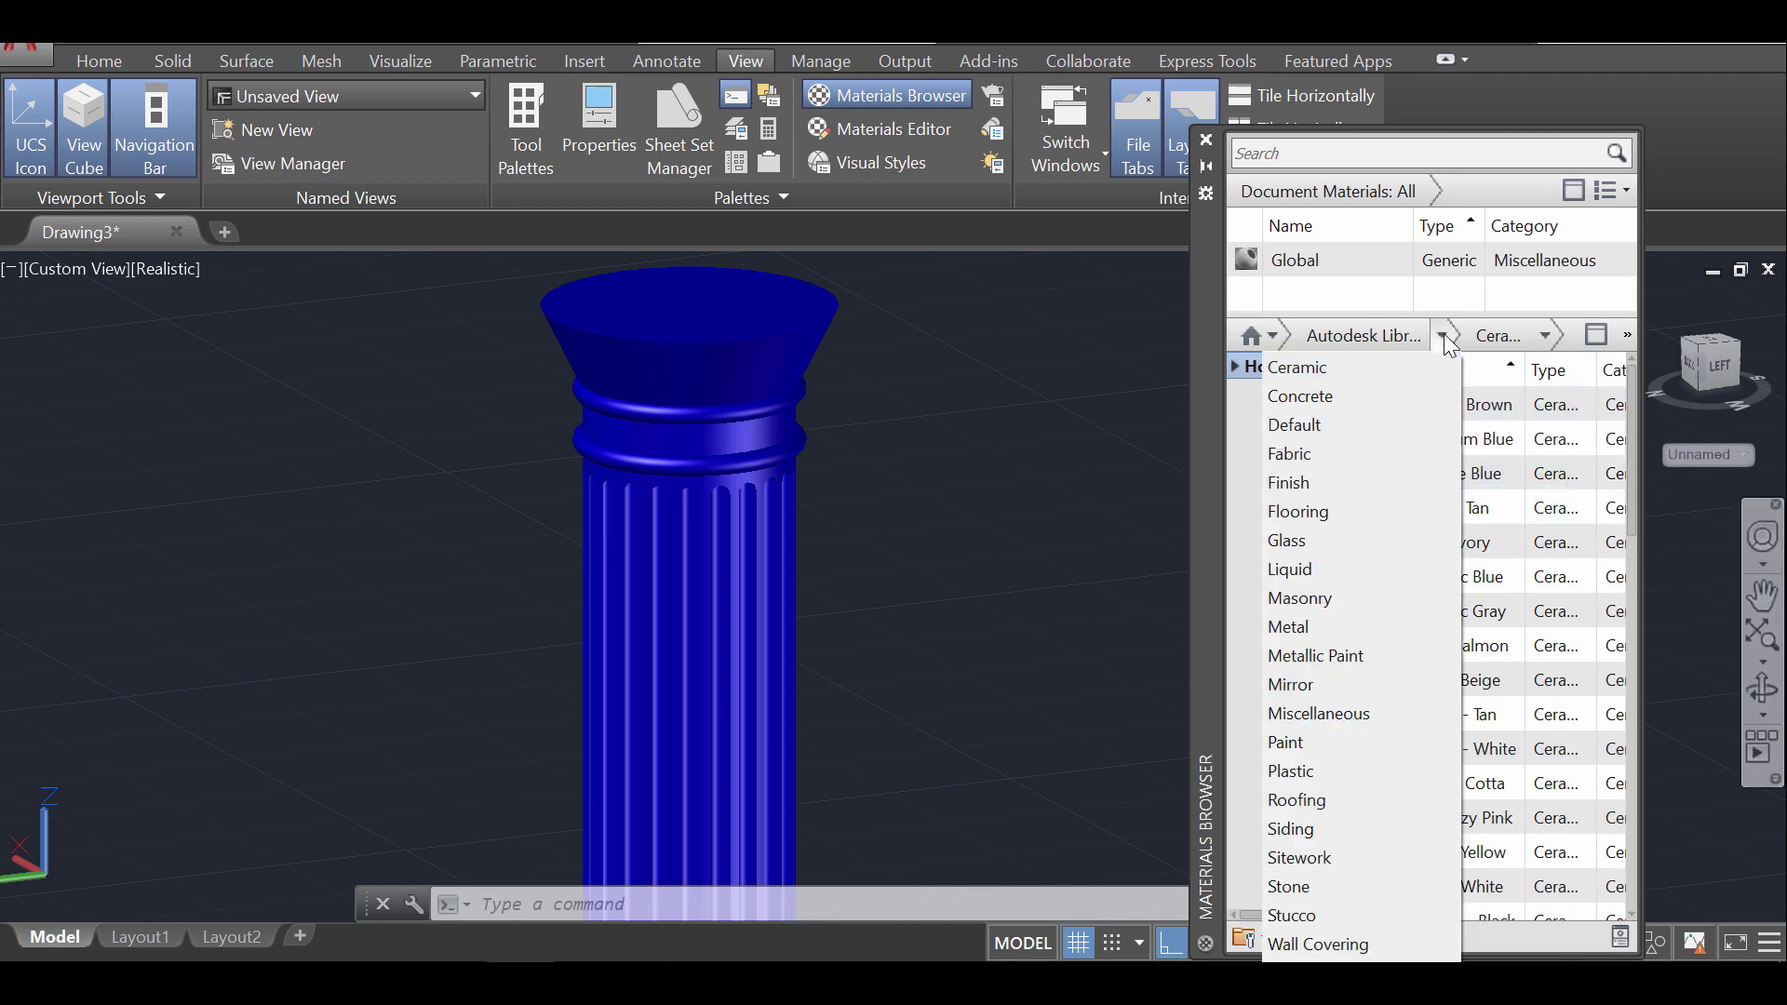
left_click(1377, 886)
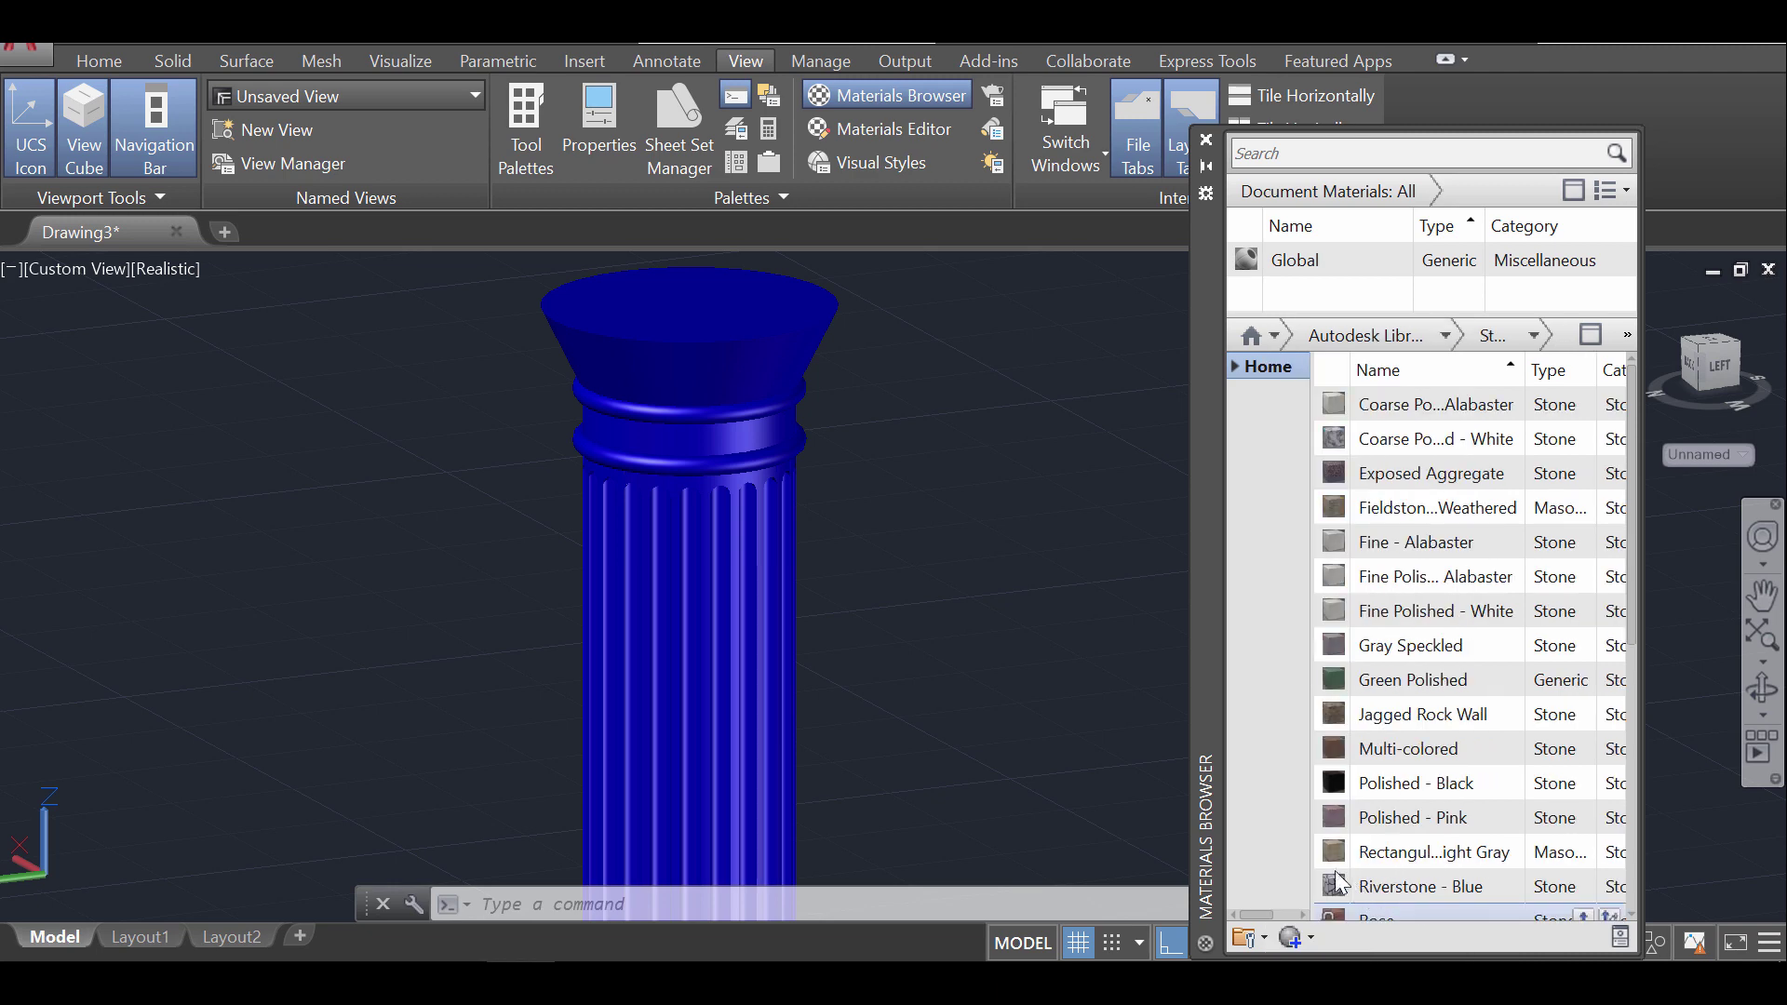
double_click(1405, 452)
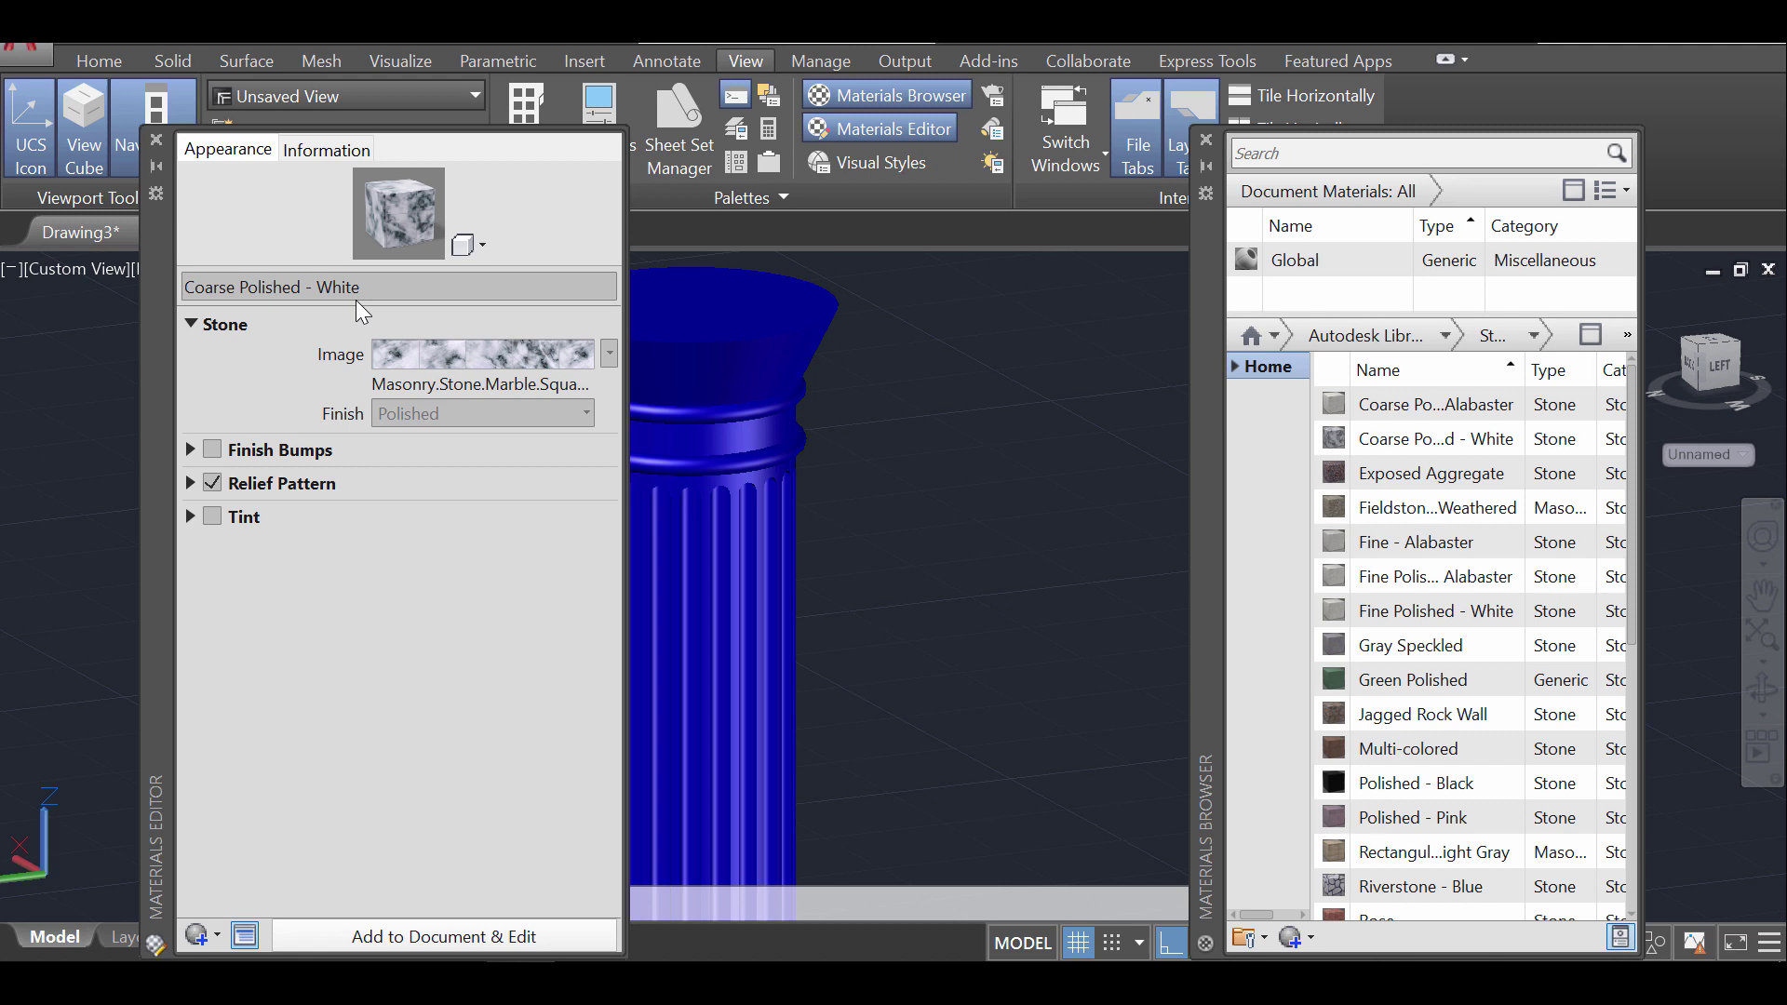
left_click(159, 140)
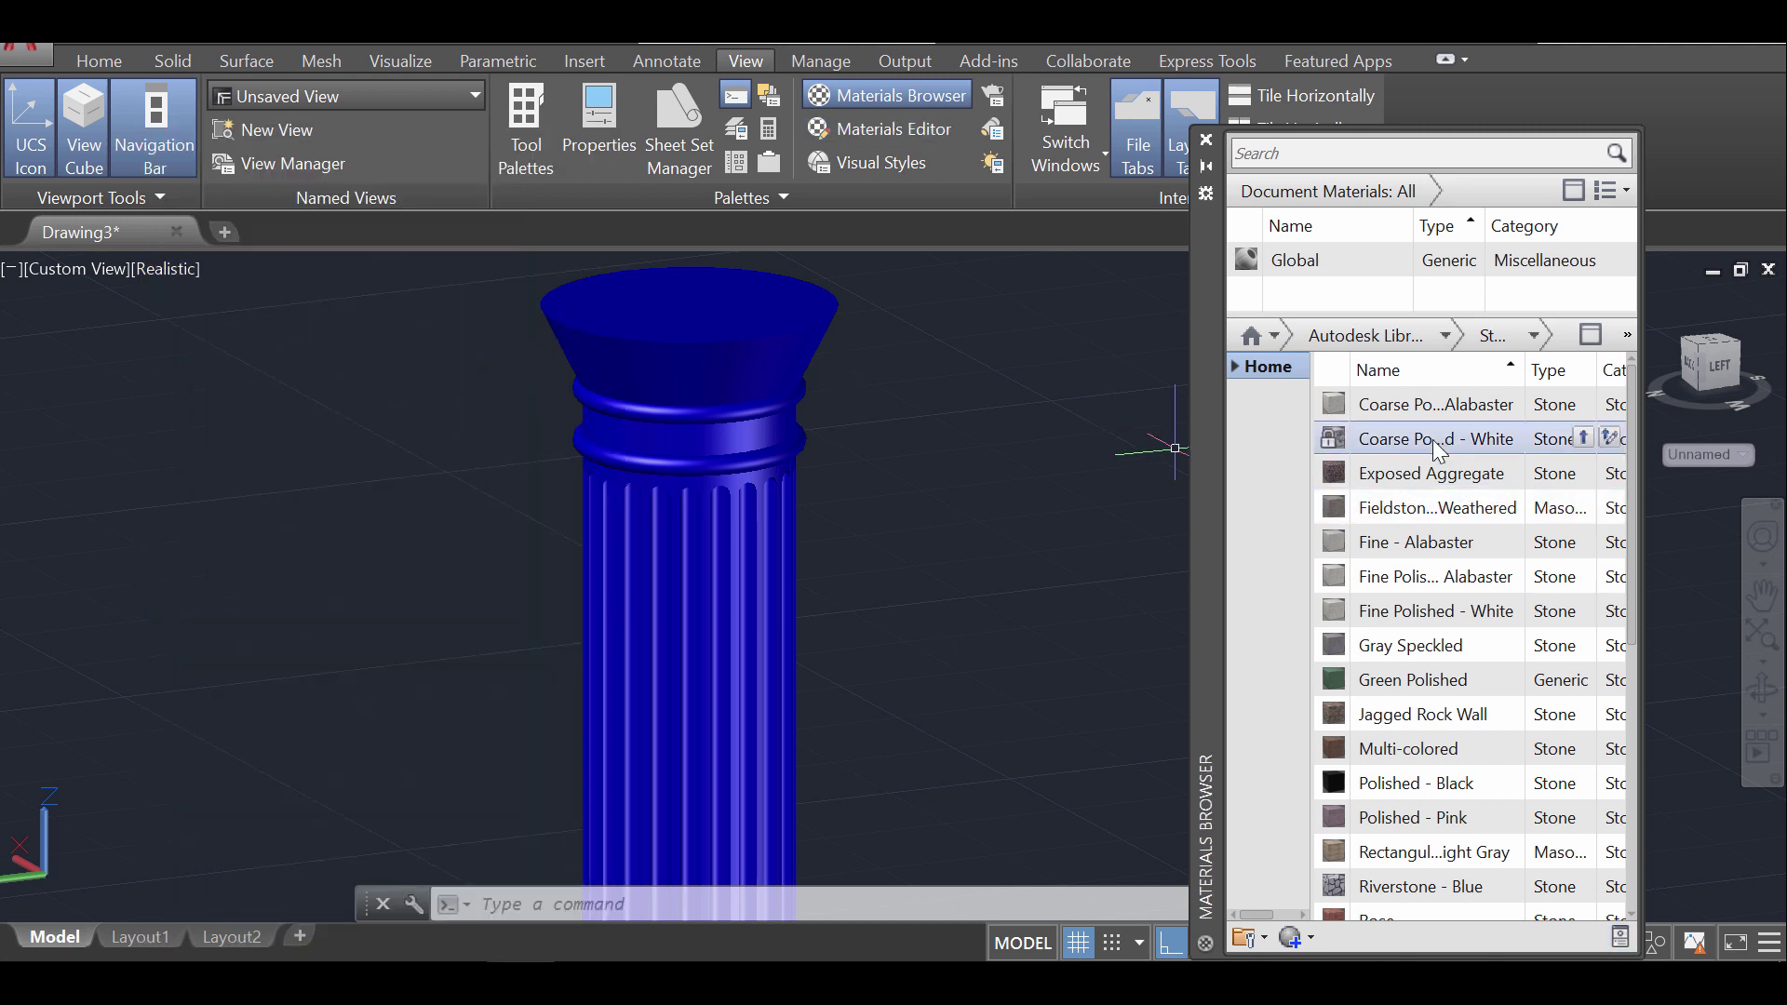
Apply the Coarse Polished - White stone to the lofted capital, the upper torus, the cylinder and the lower torus
left_click_drag(1438, 449, 773, 356)
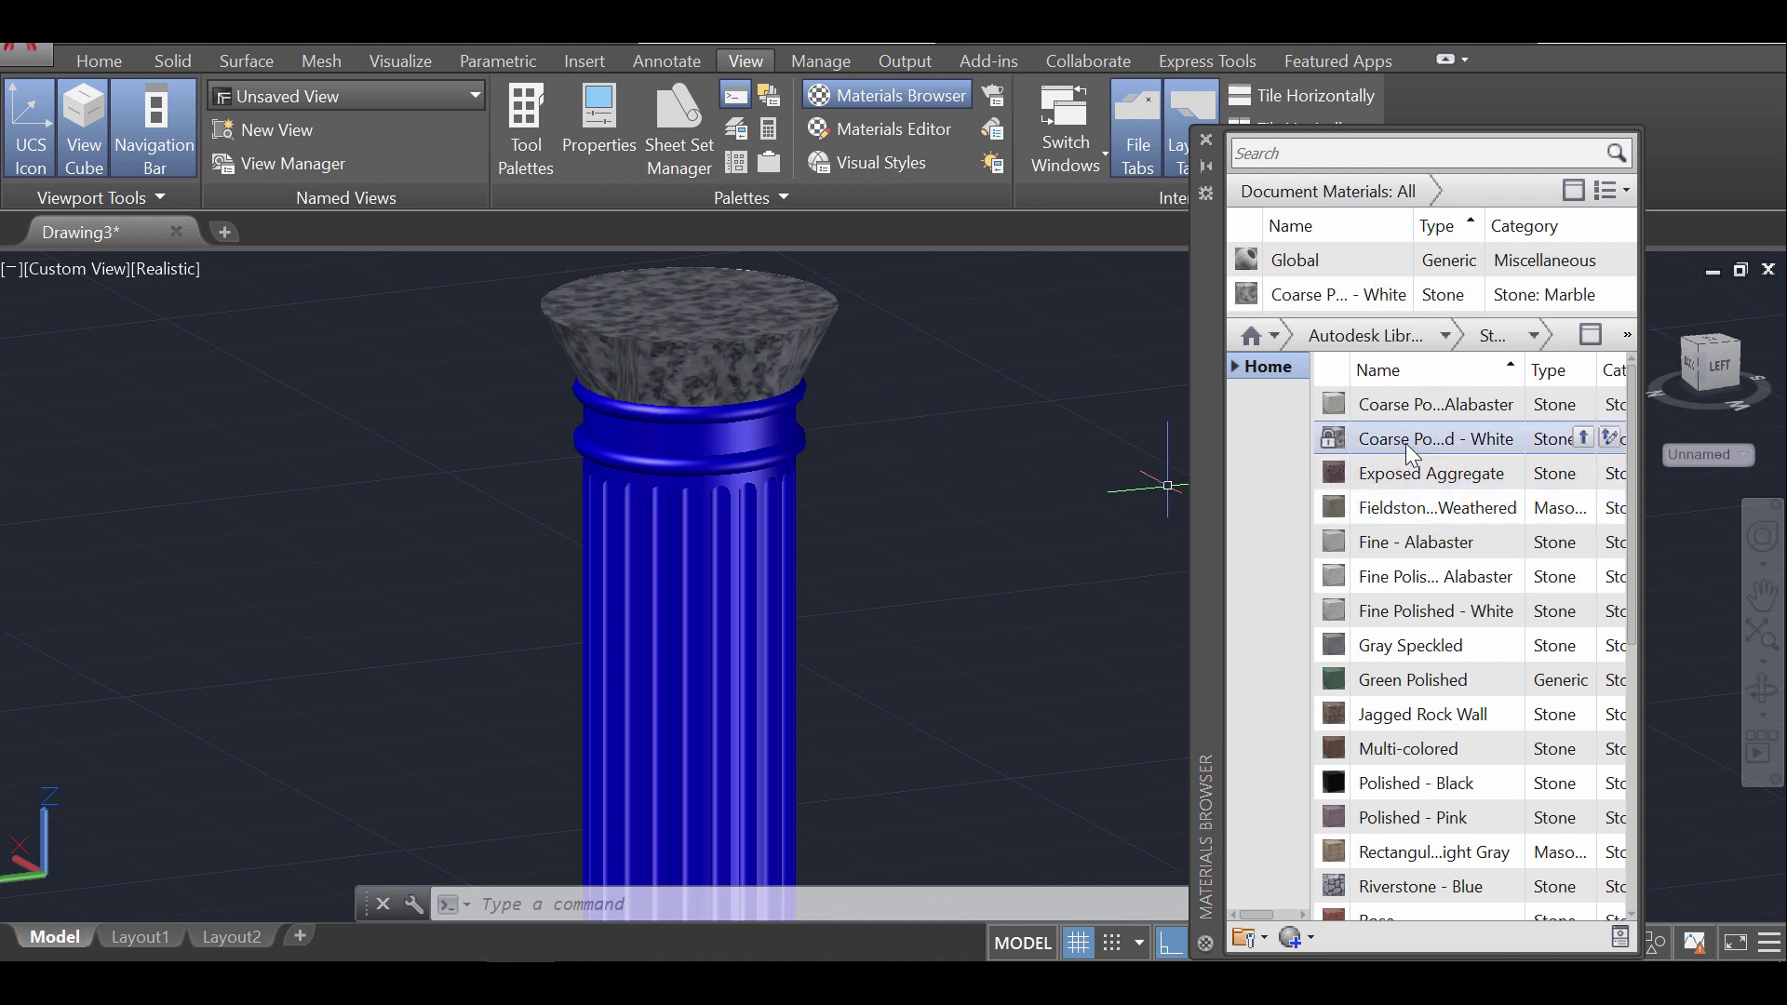
left_click_drag(1406, 443, 891, 451)
left_click_drag(789, 398, 789, 397)
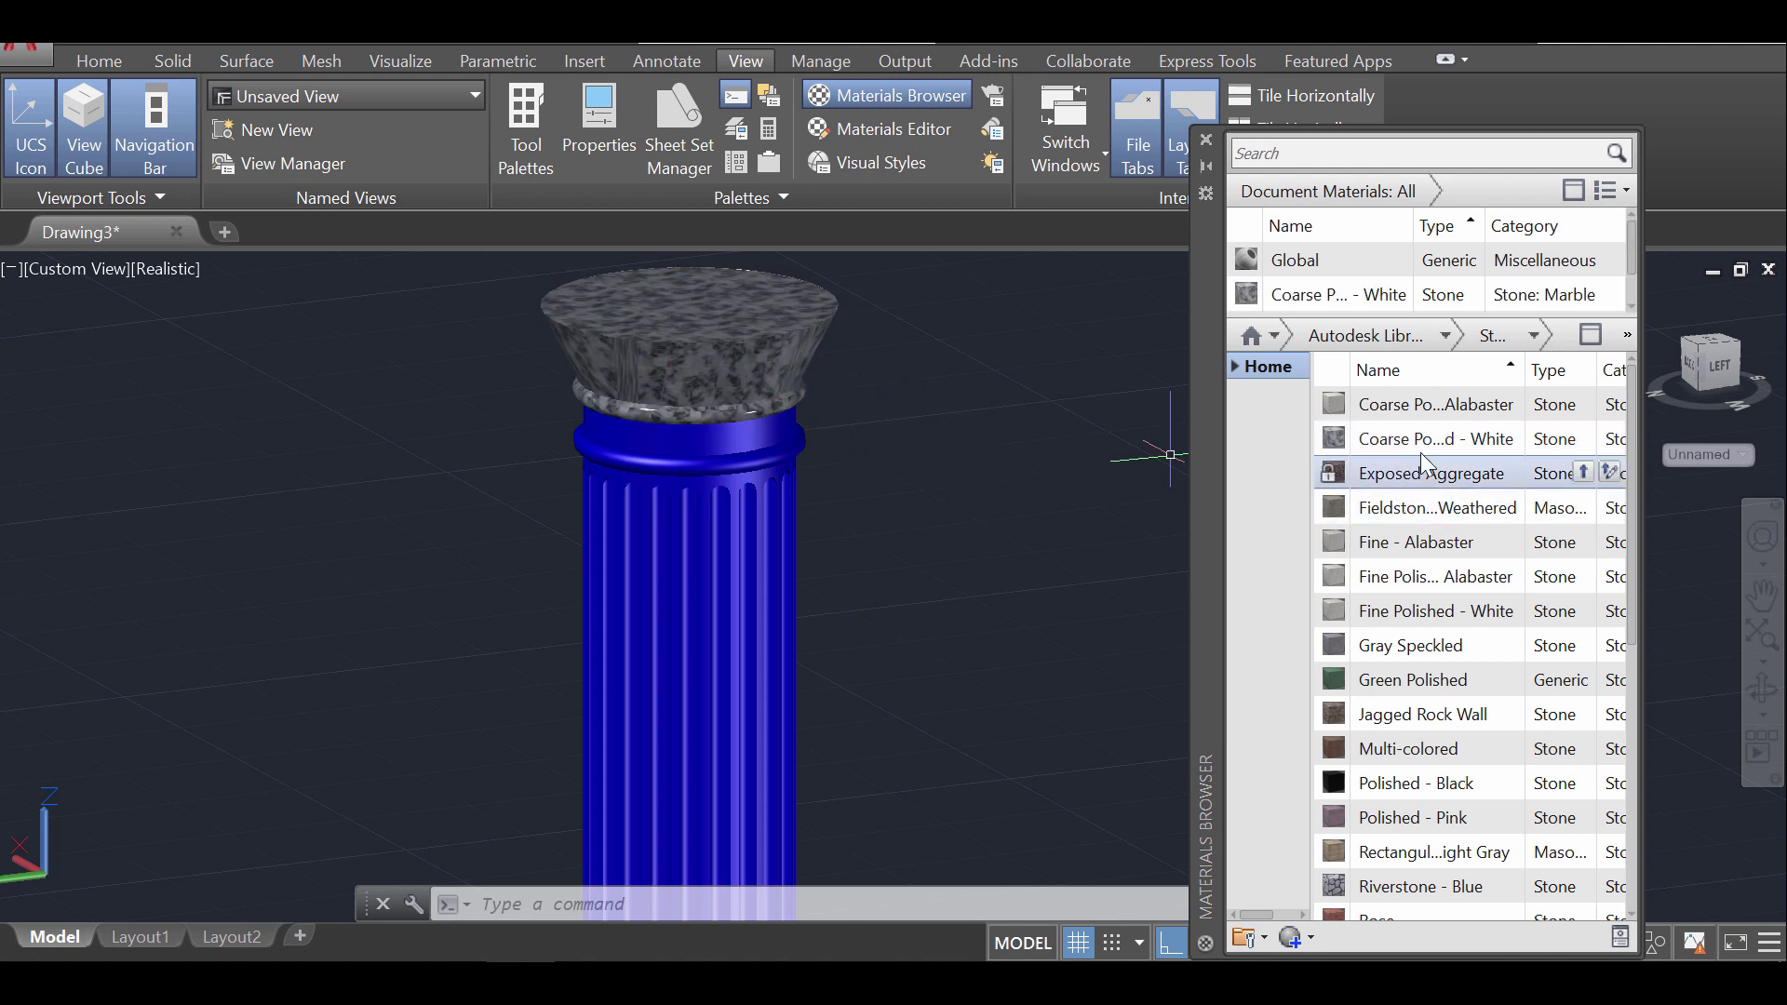
left_click_drag(1381, 448, 773, 445)
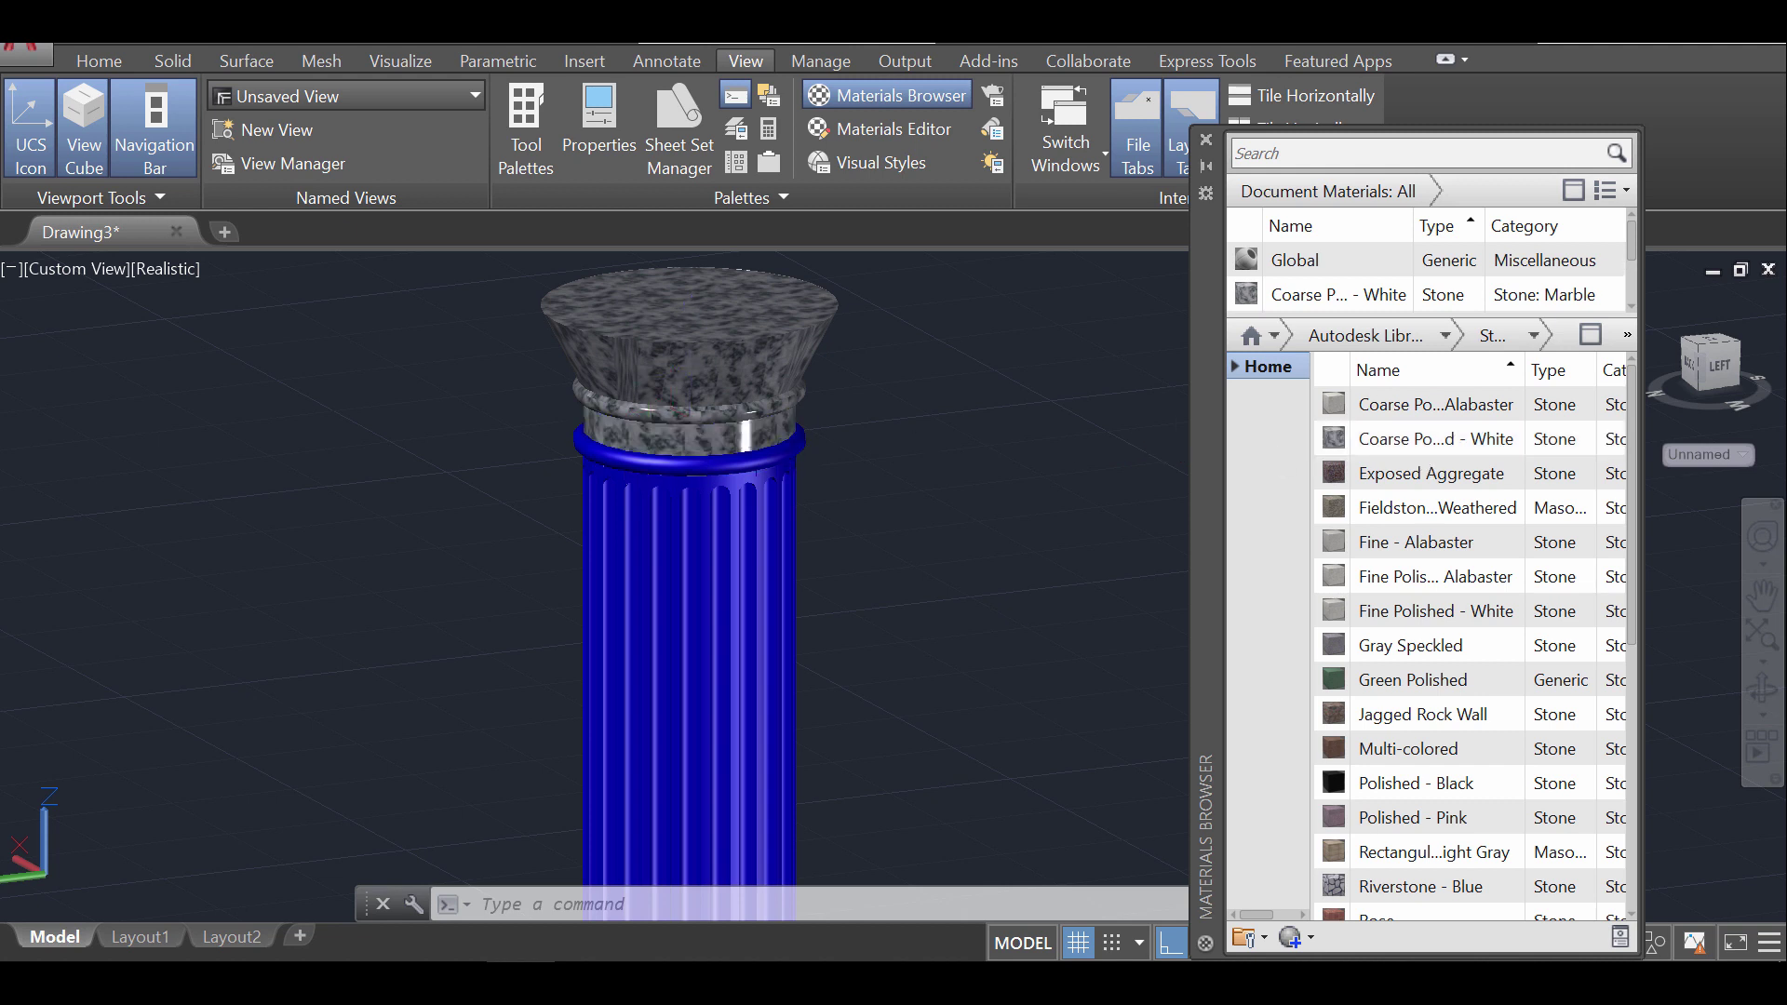
left_click_drag(1319, 449, 772, 454)
Apply the Coarse Polished - White stone to the fluted shaft and the grooved disc, and close the Materials Browser
left_click_drag(1409, 447, 751, 553)
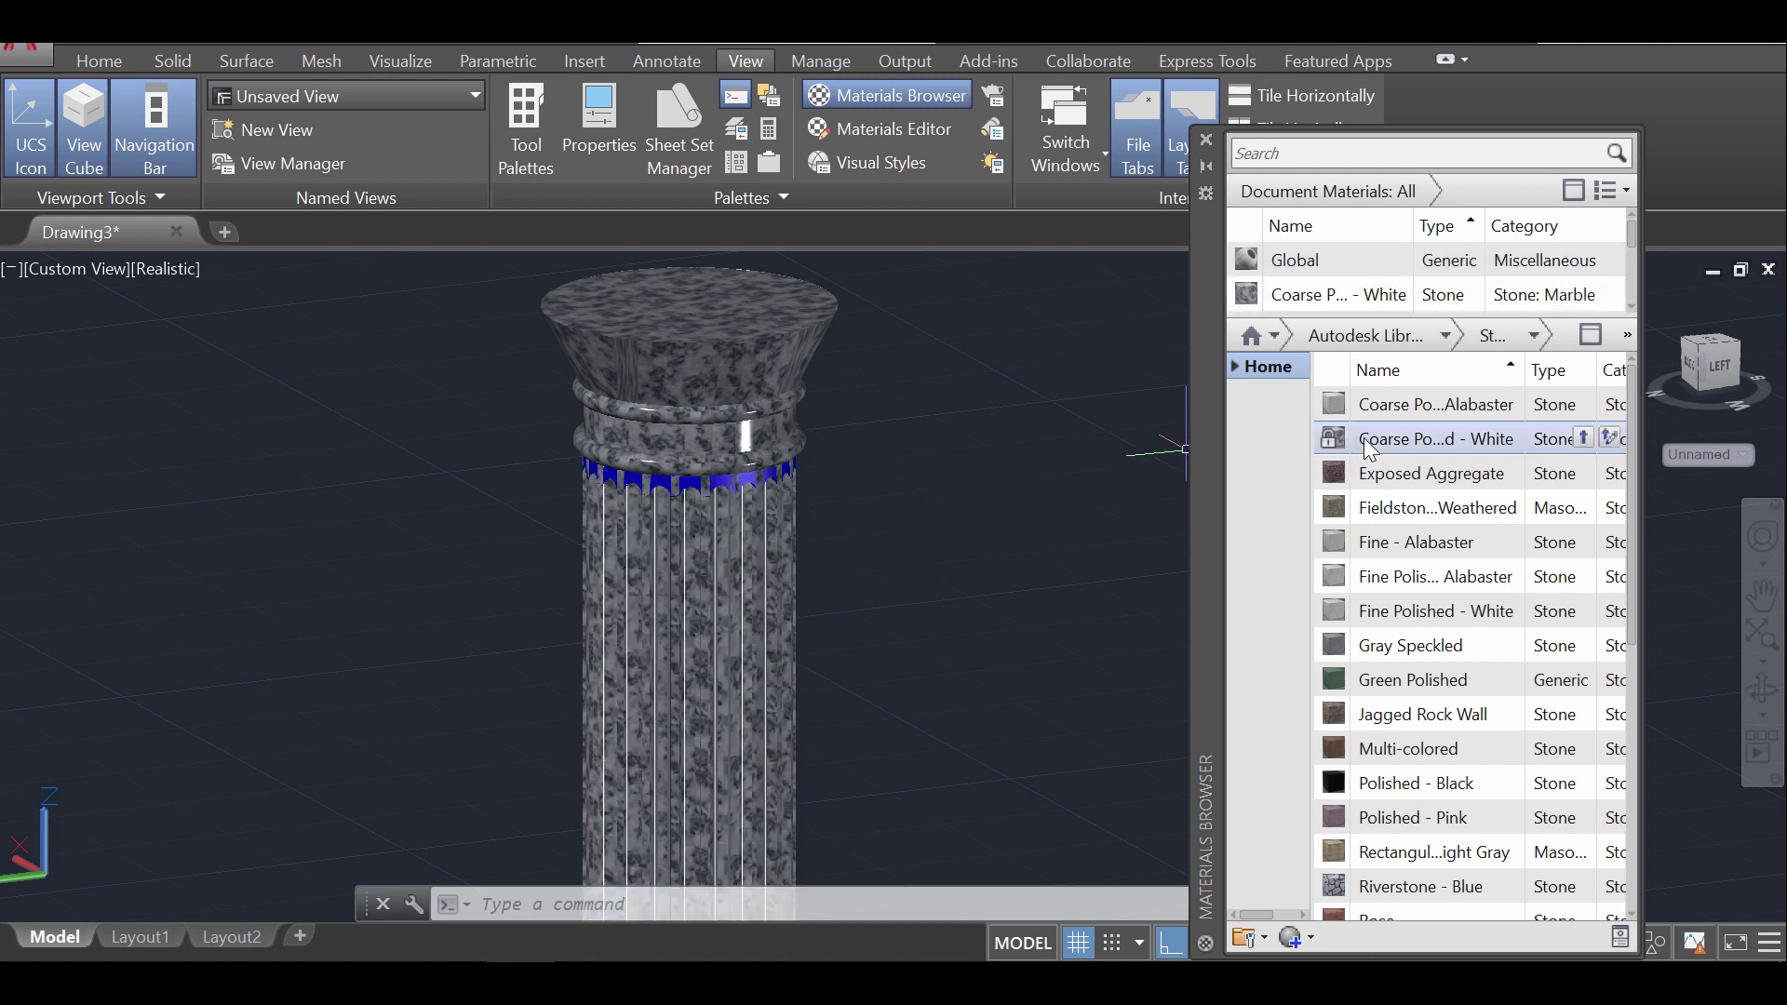
left_click_drag(1409, 438, 719, 482)
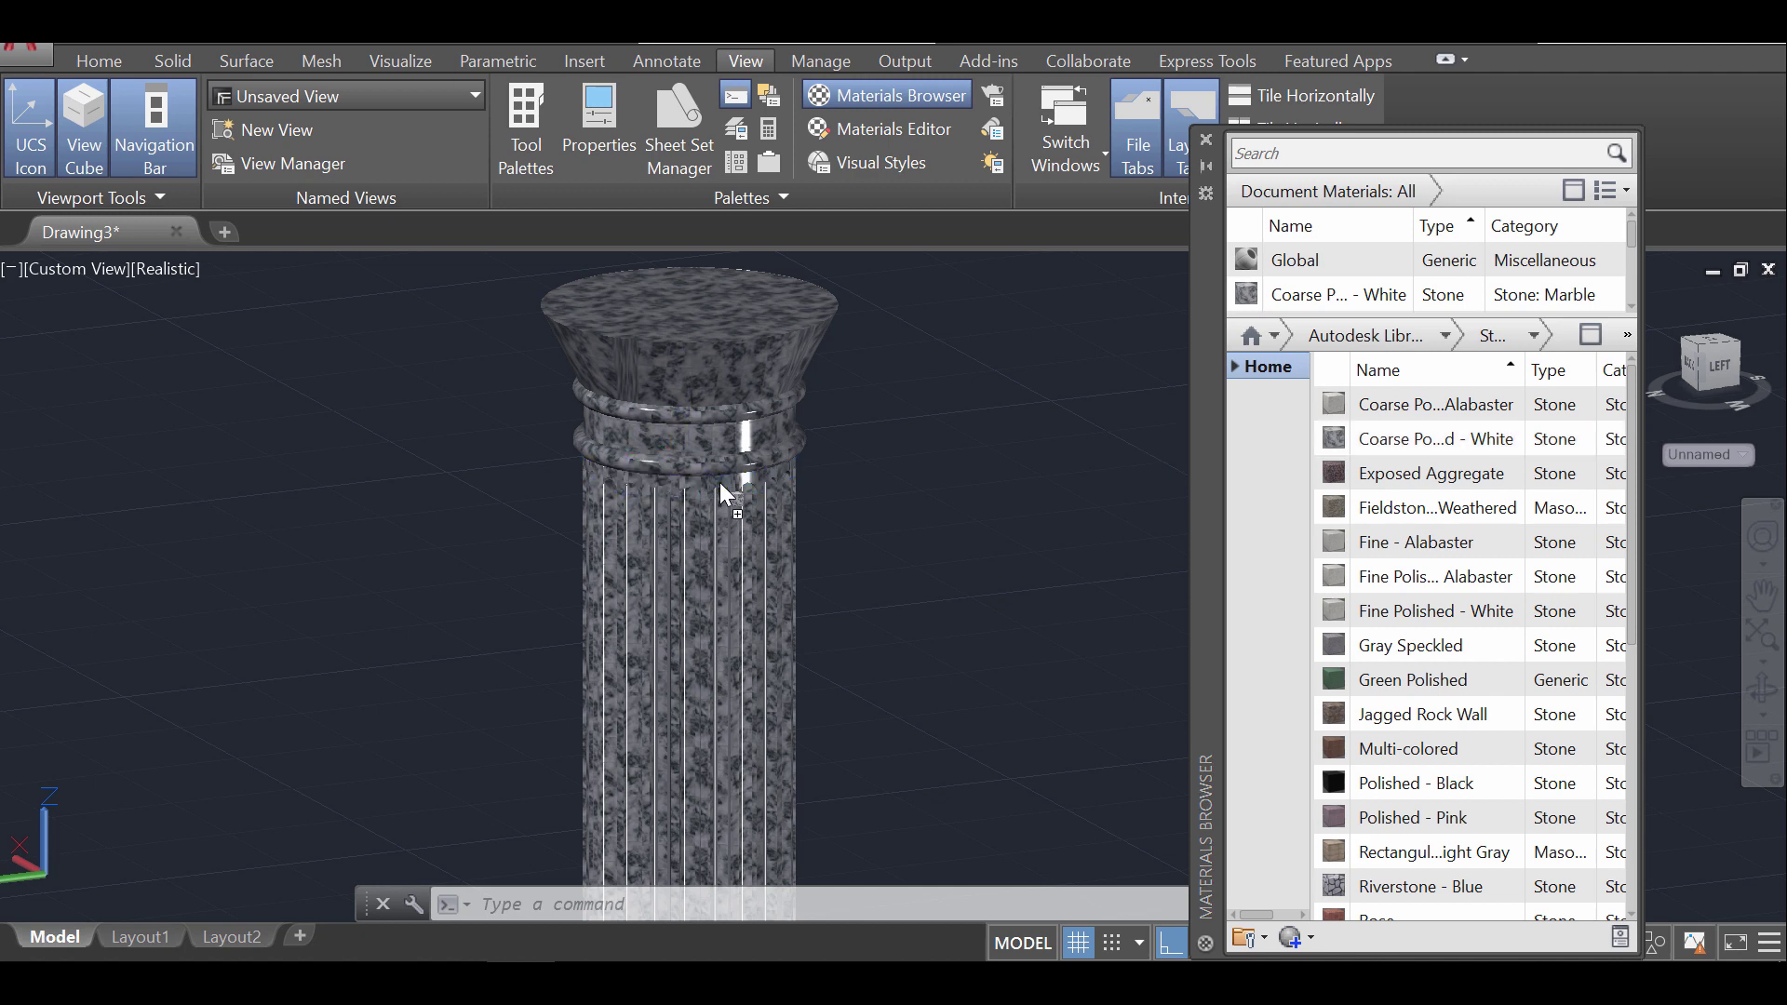
left_click(1208, 141)
Examine the stone-textured column from all sides, checking the capital, the tori and the flutes
scroll(705, 503, "up", 3)
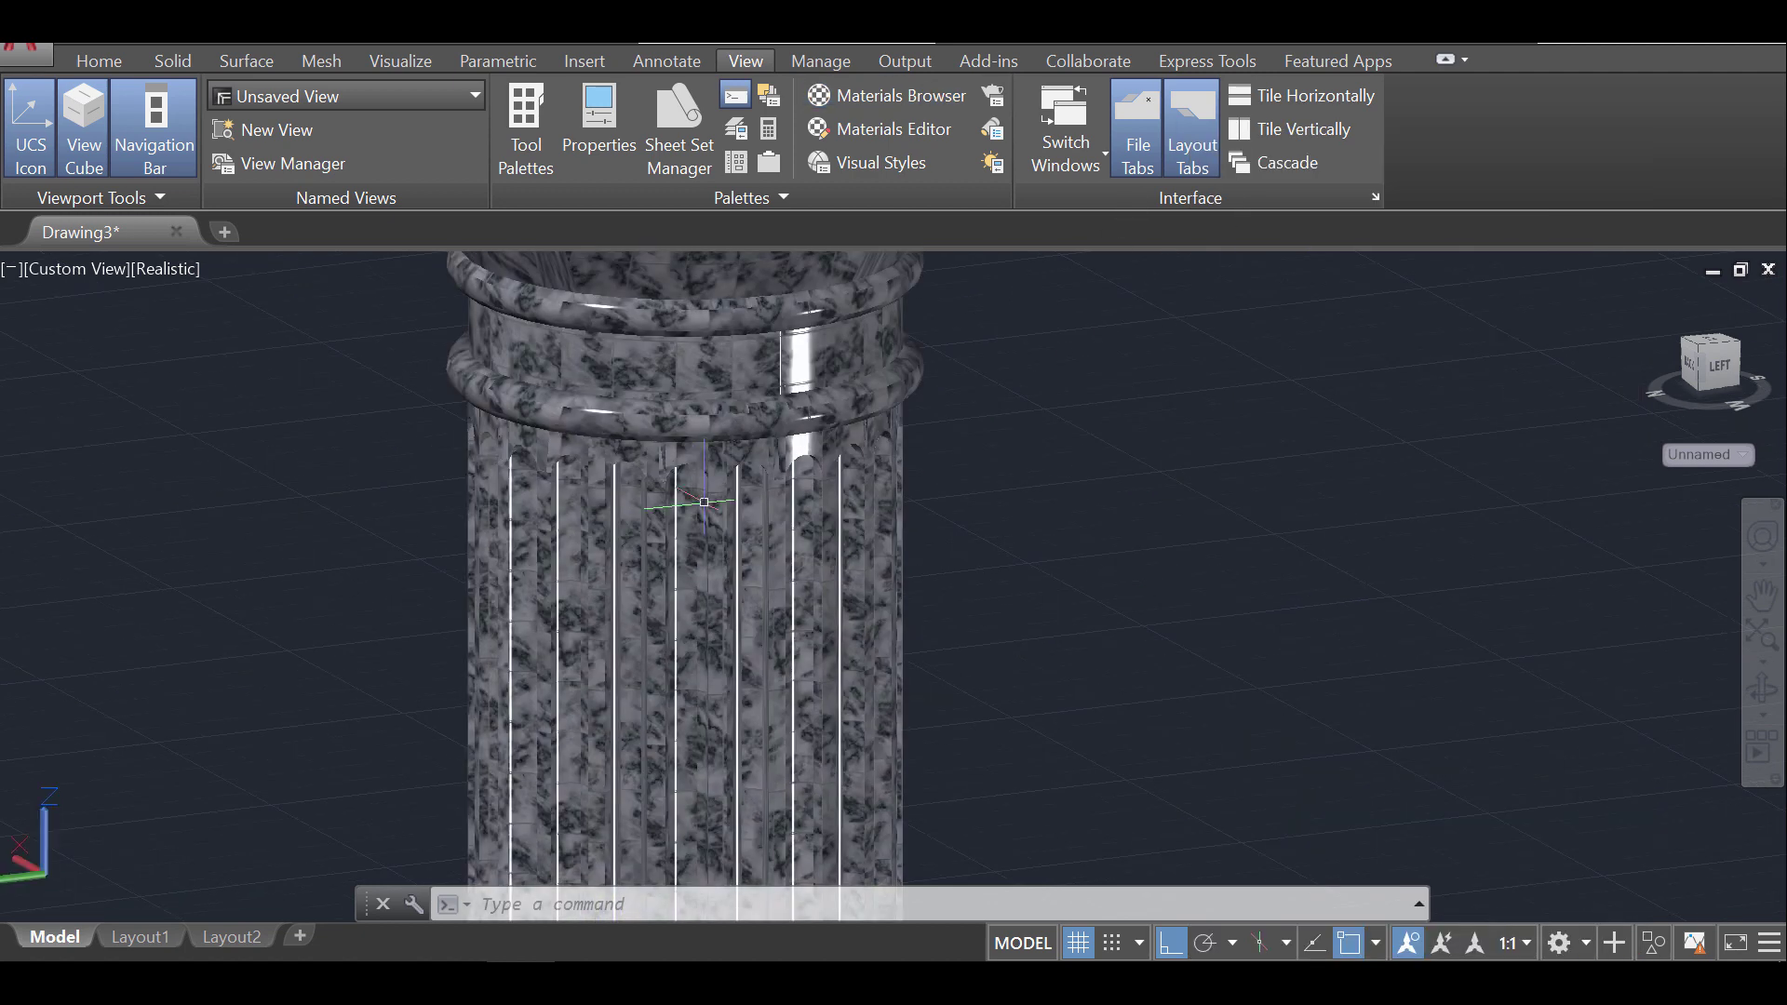
middle_click_drag(1085, 439, 1269, 661)
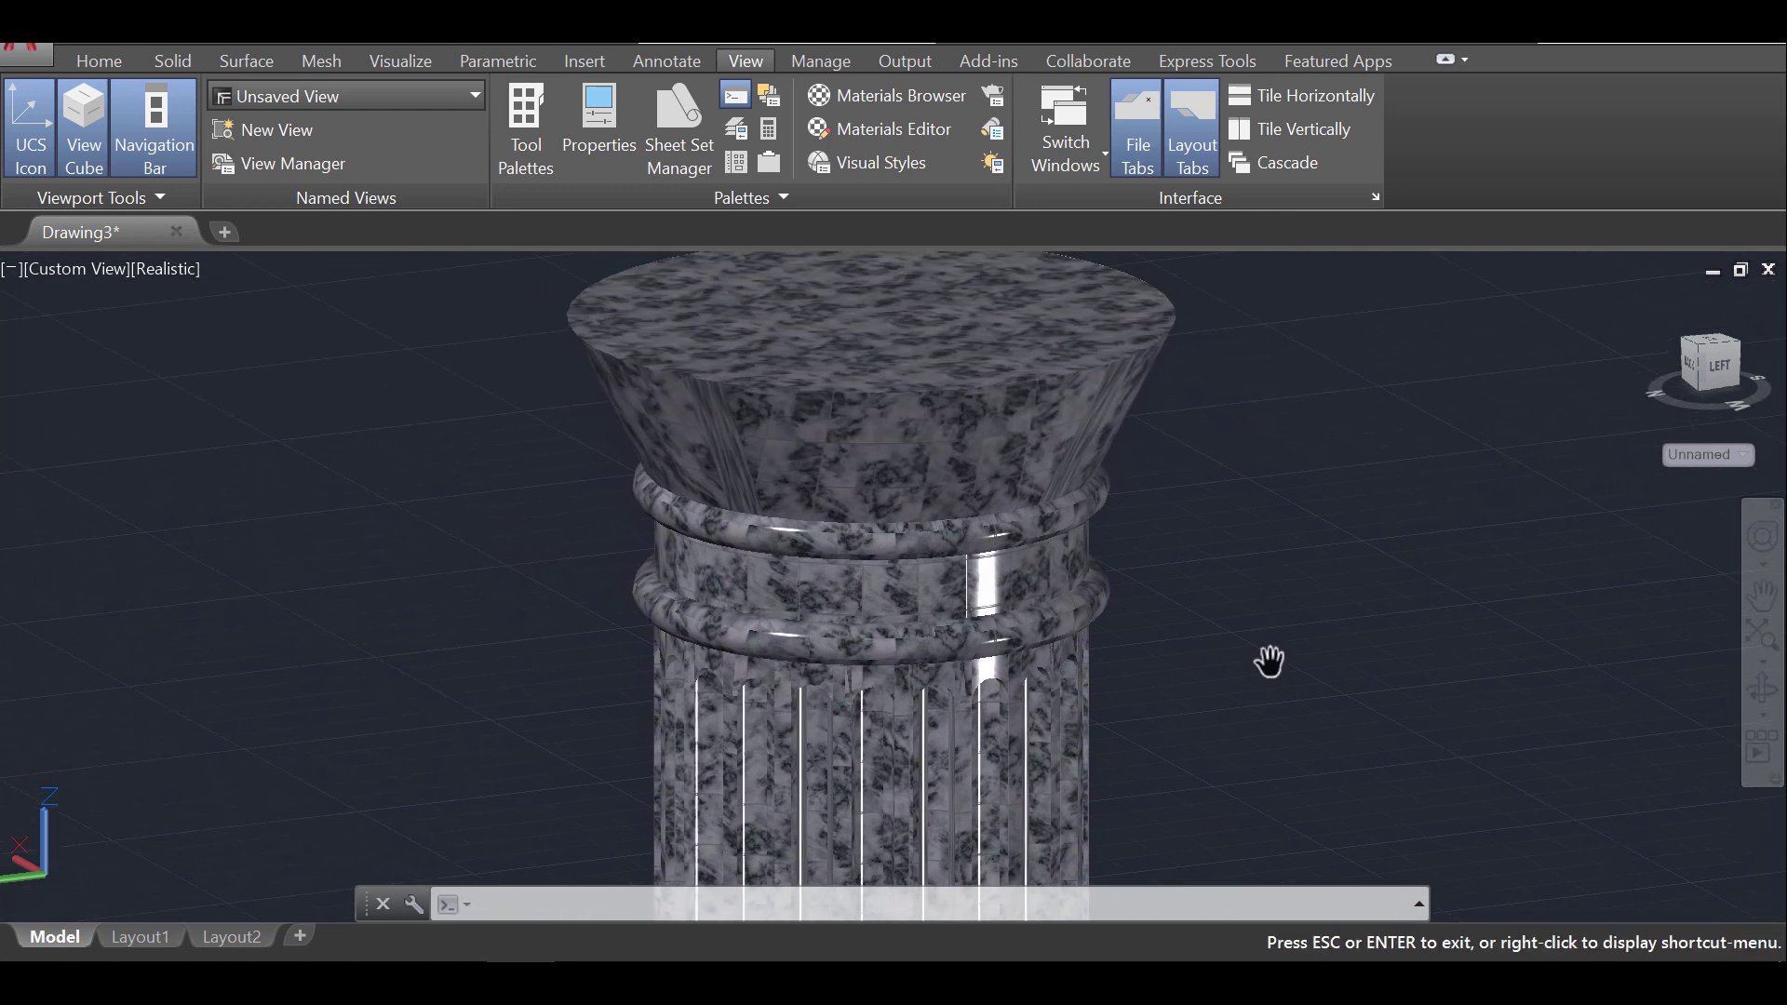
key("Escape")
middle_click_drag(1254, 579, 1229, 611)
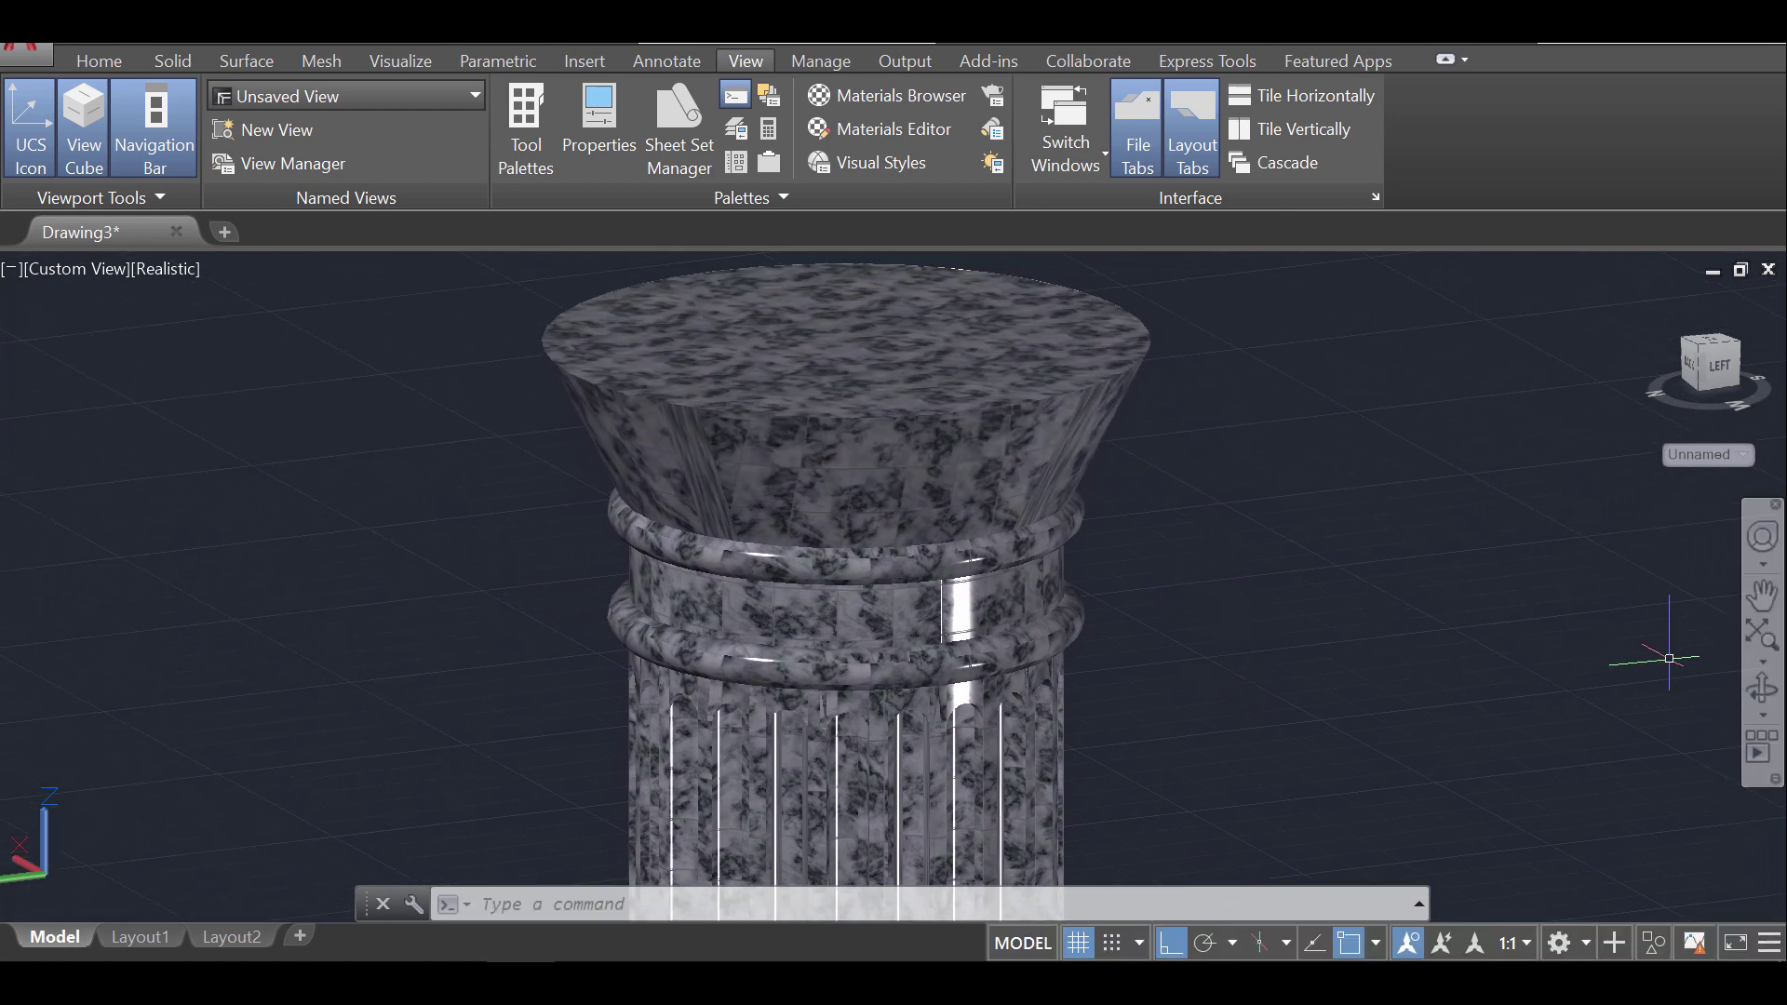
left_click(1762, 689)
left_click_drag(1326, 649, 1025, 528)
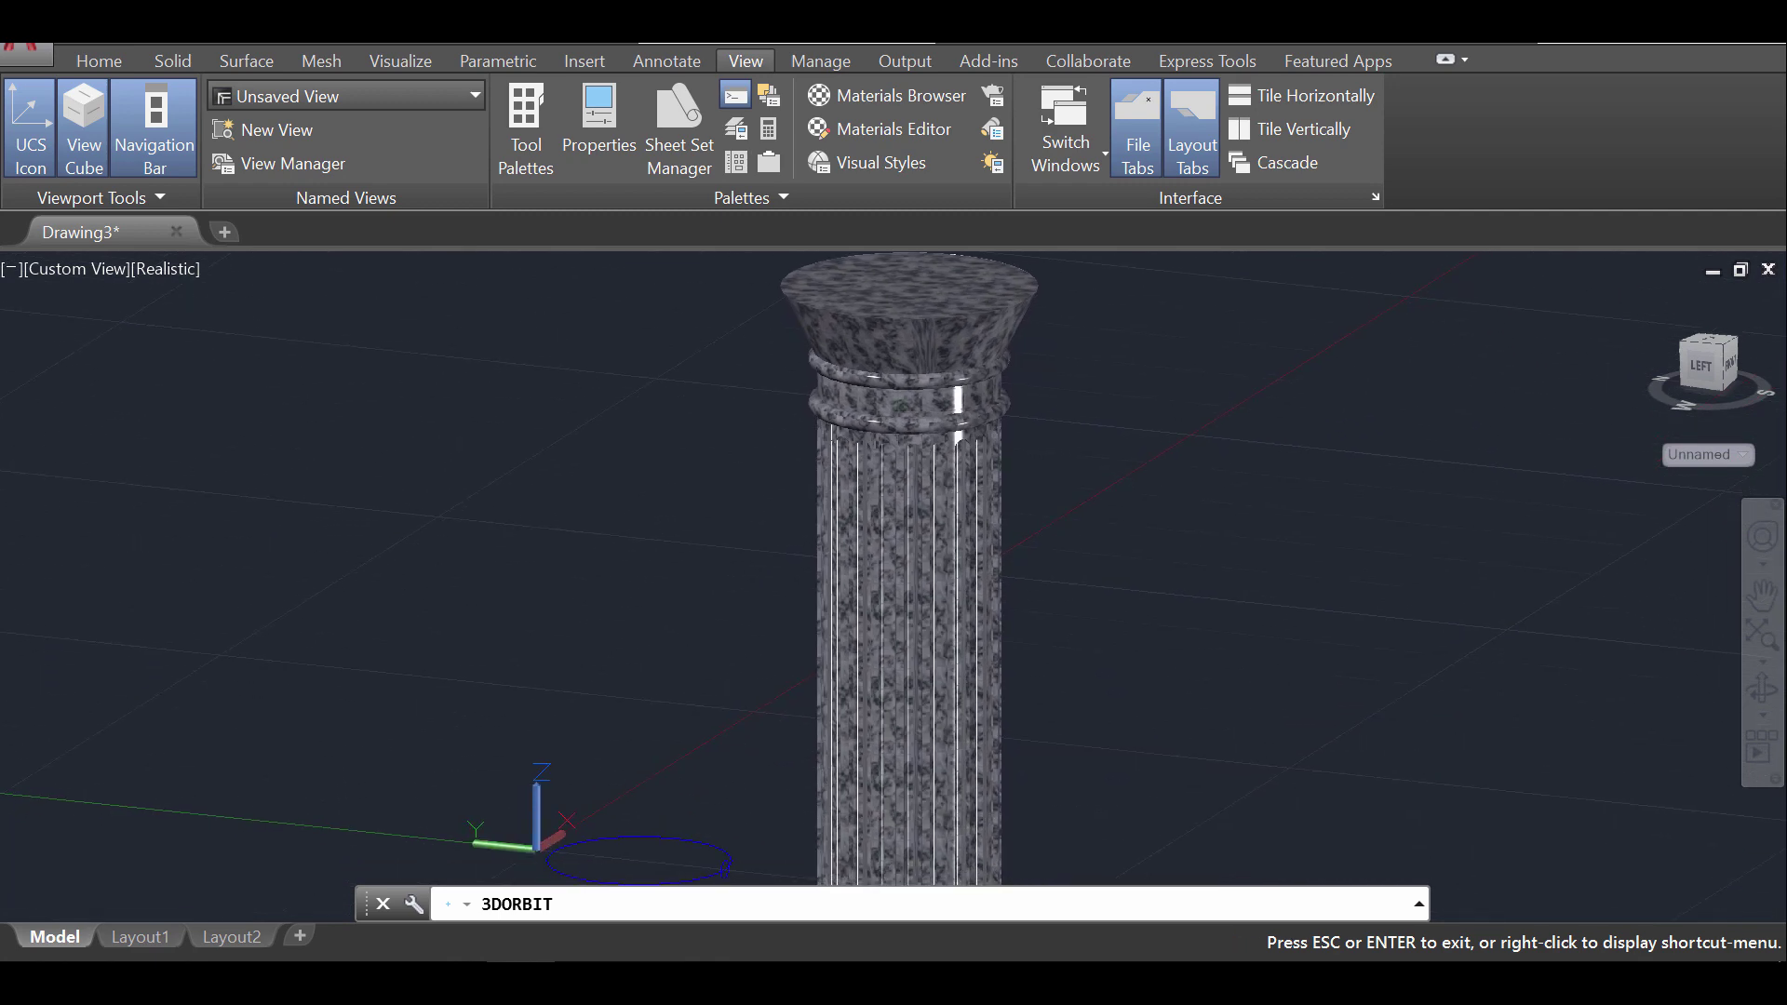
scroll(1051, 493, "up", 1)
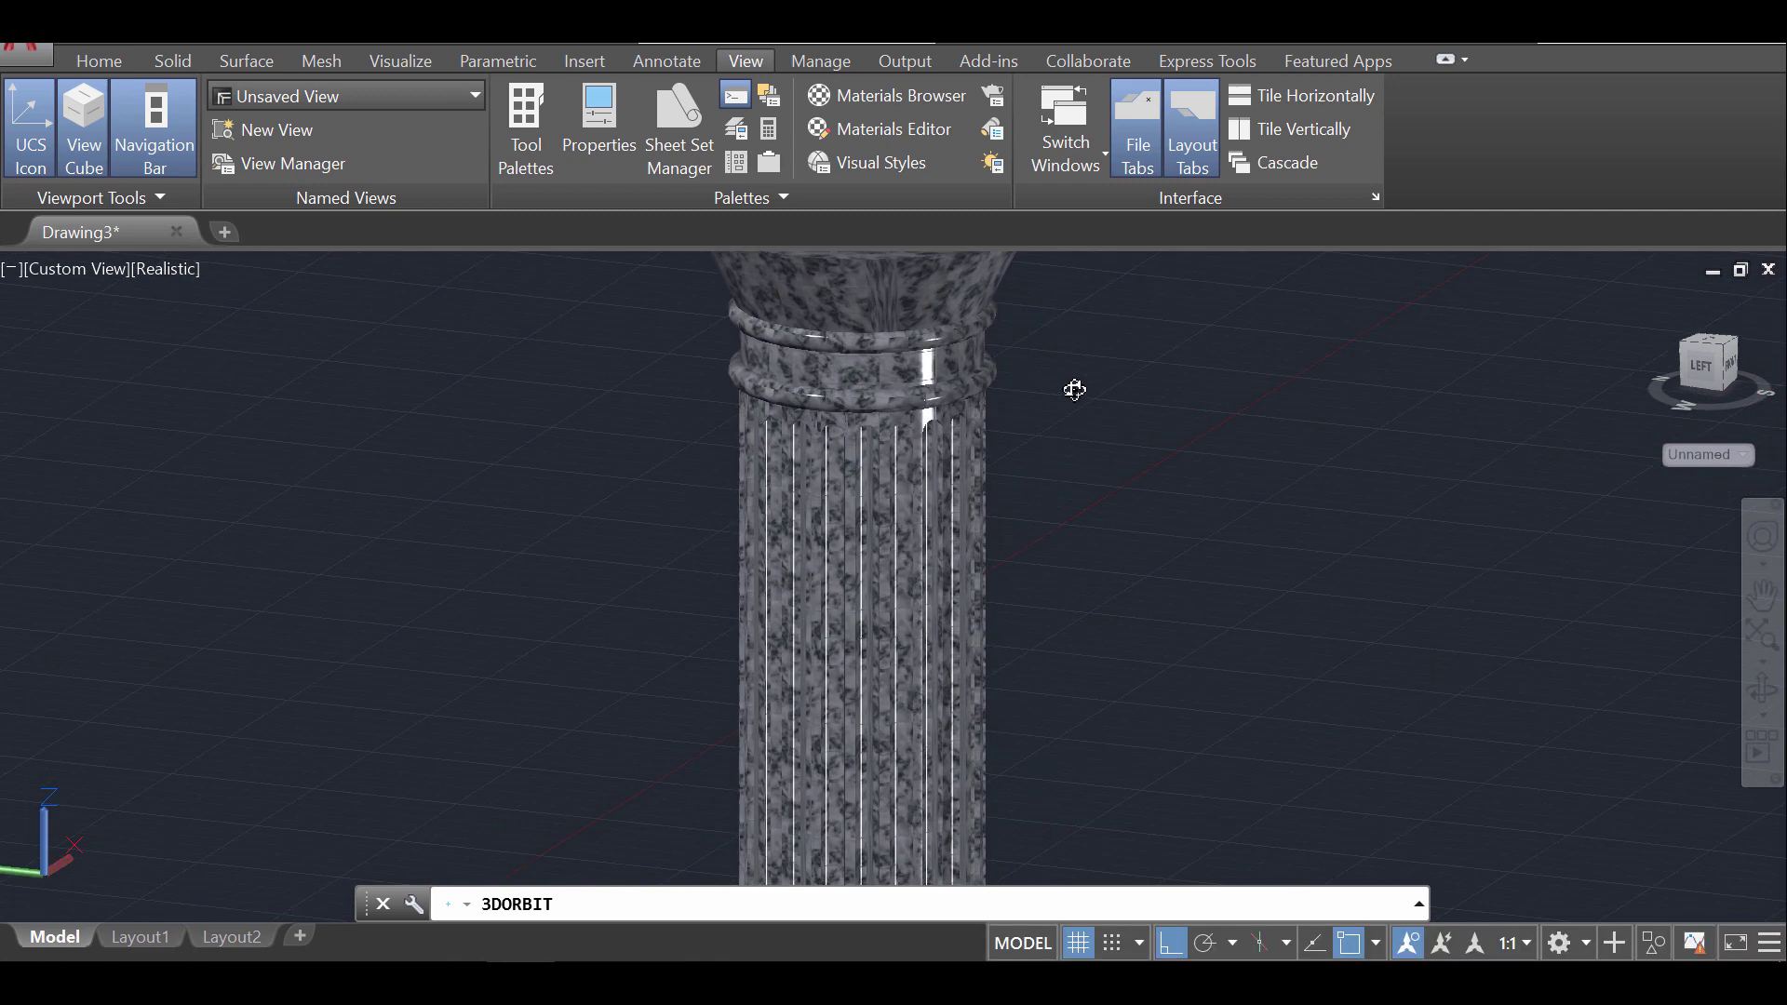
left_click_drag(1075, 386, 720, 540)
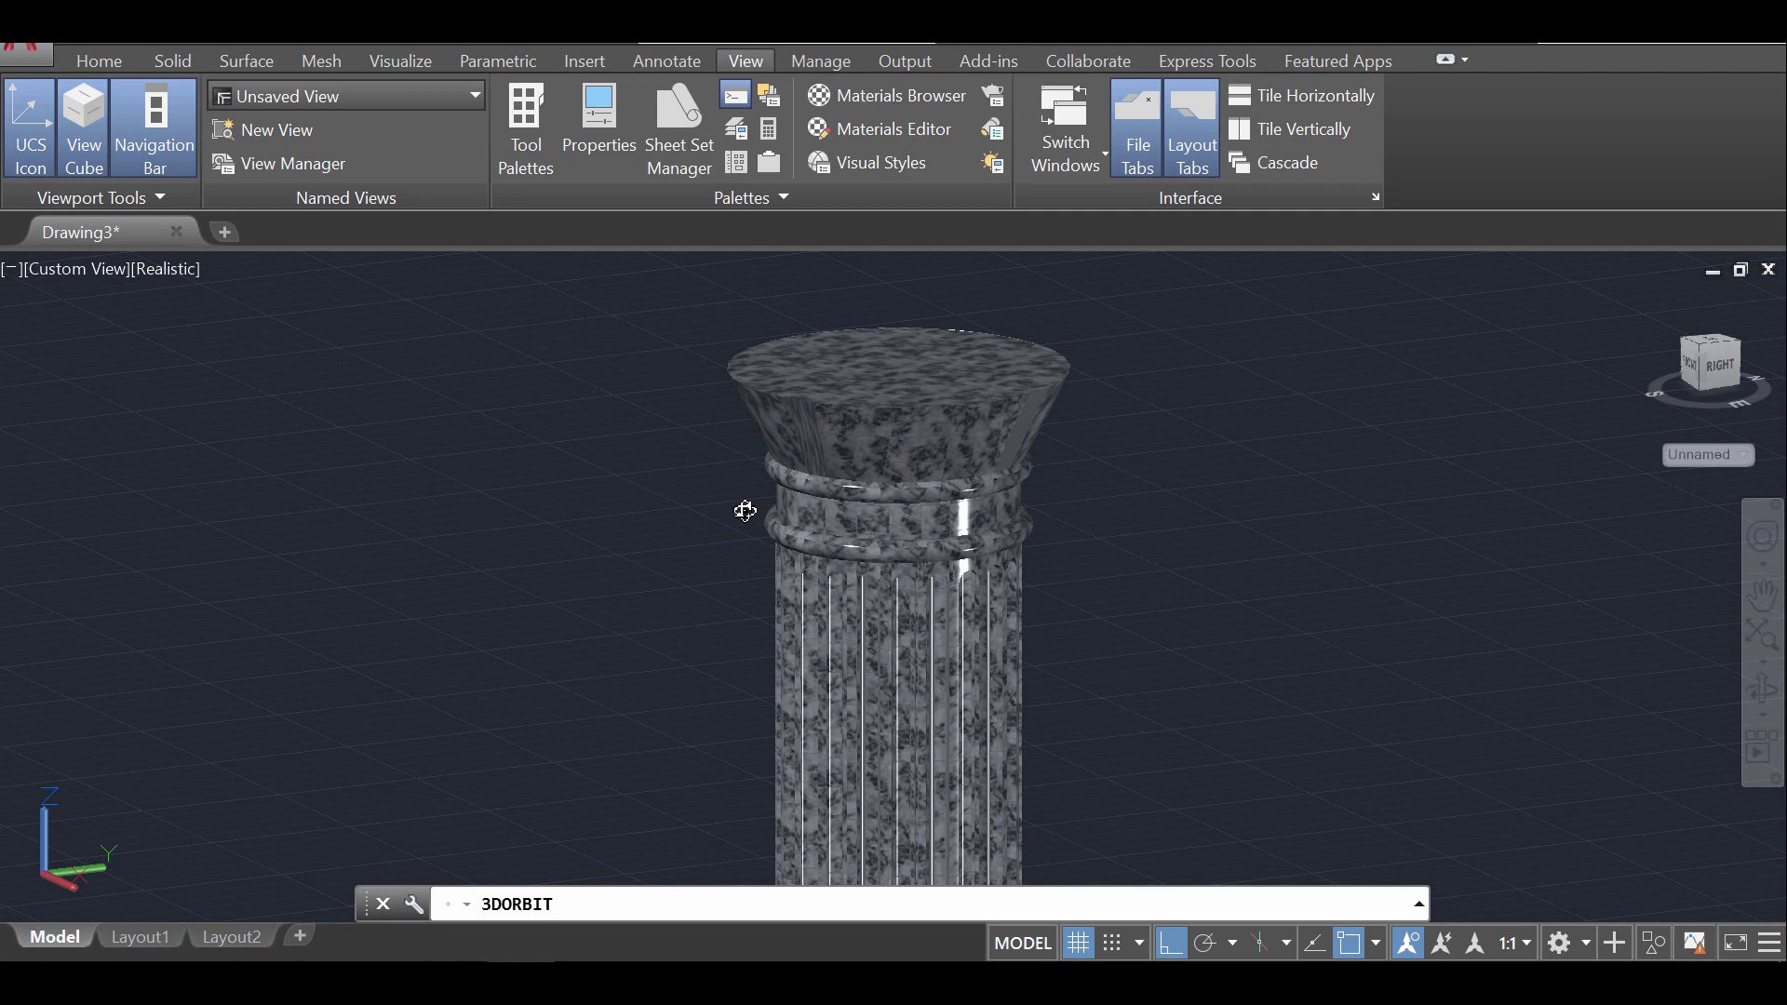
scroll(744, 510, "up", 1)
middle_click_drag(728, 471, 751, 497, "shift")
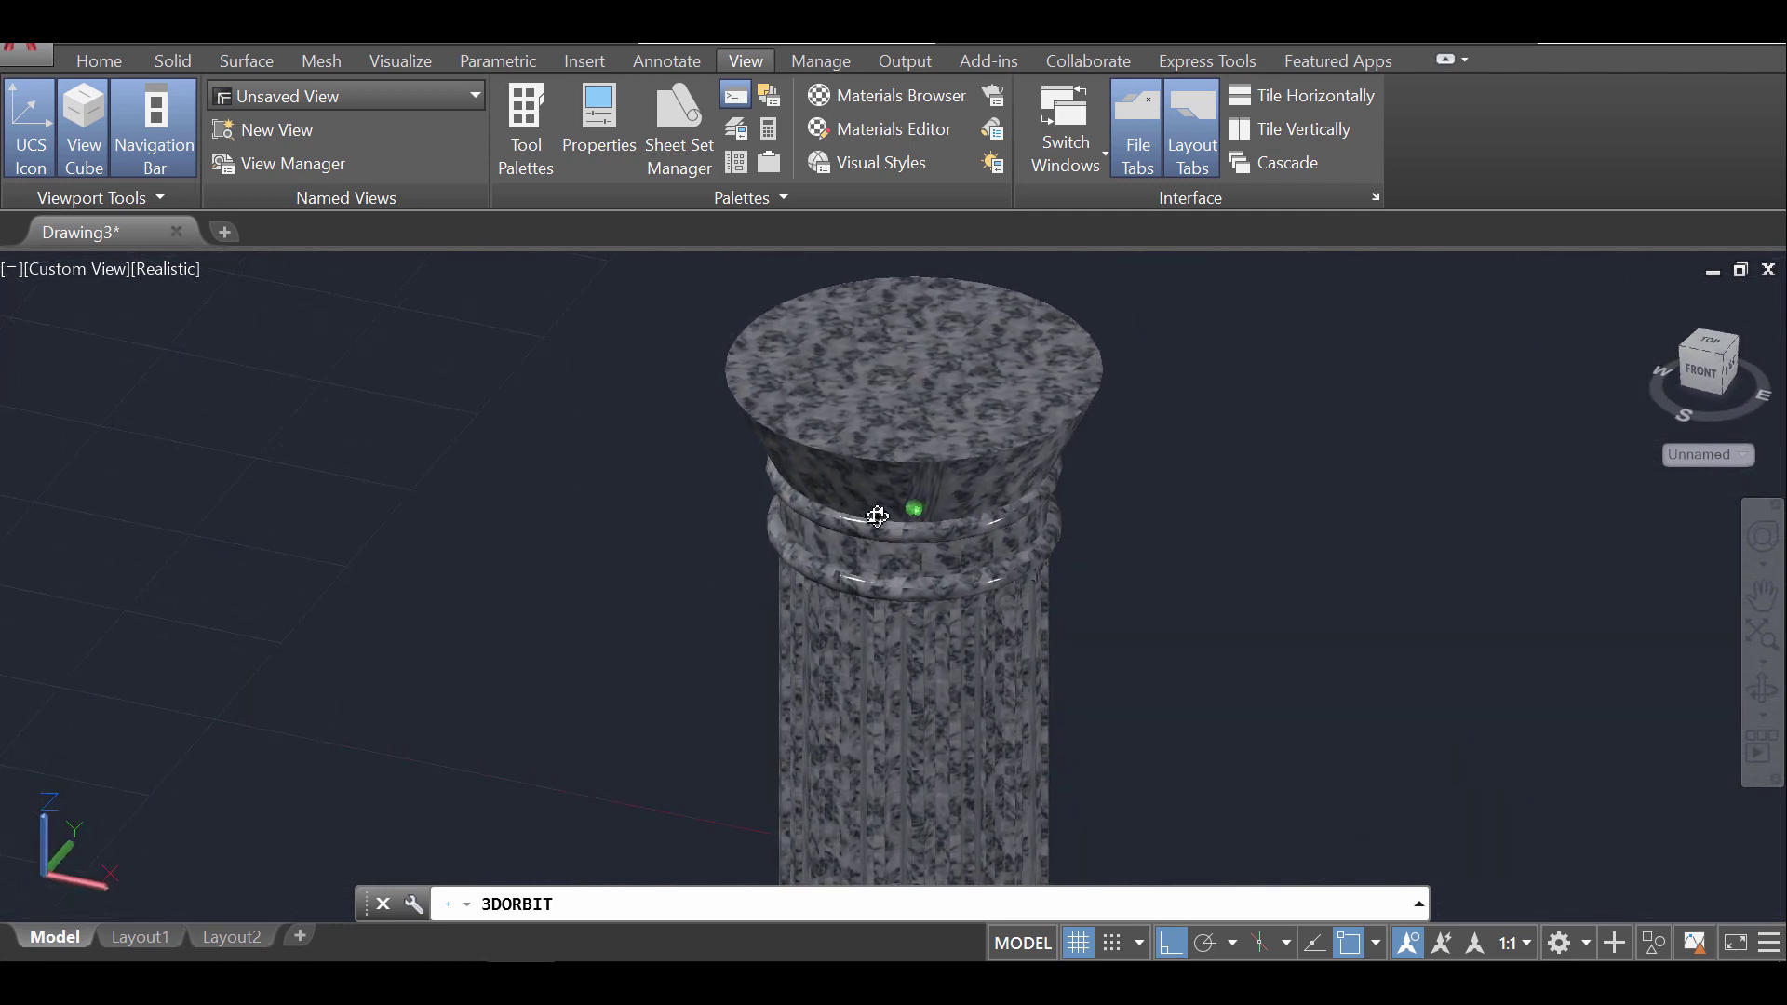
middle_click_drag(877, 516, 1106, 487, "shift")
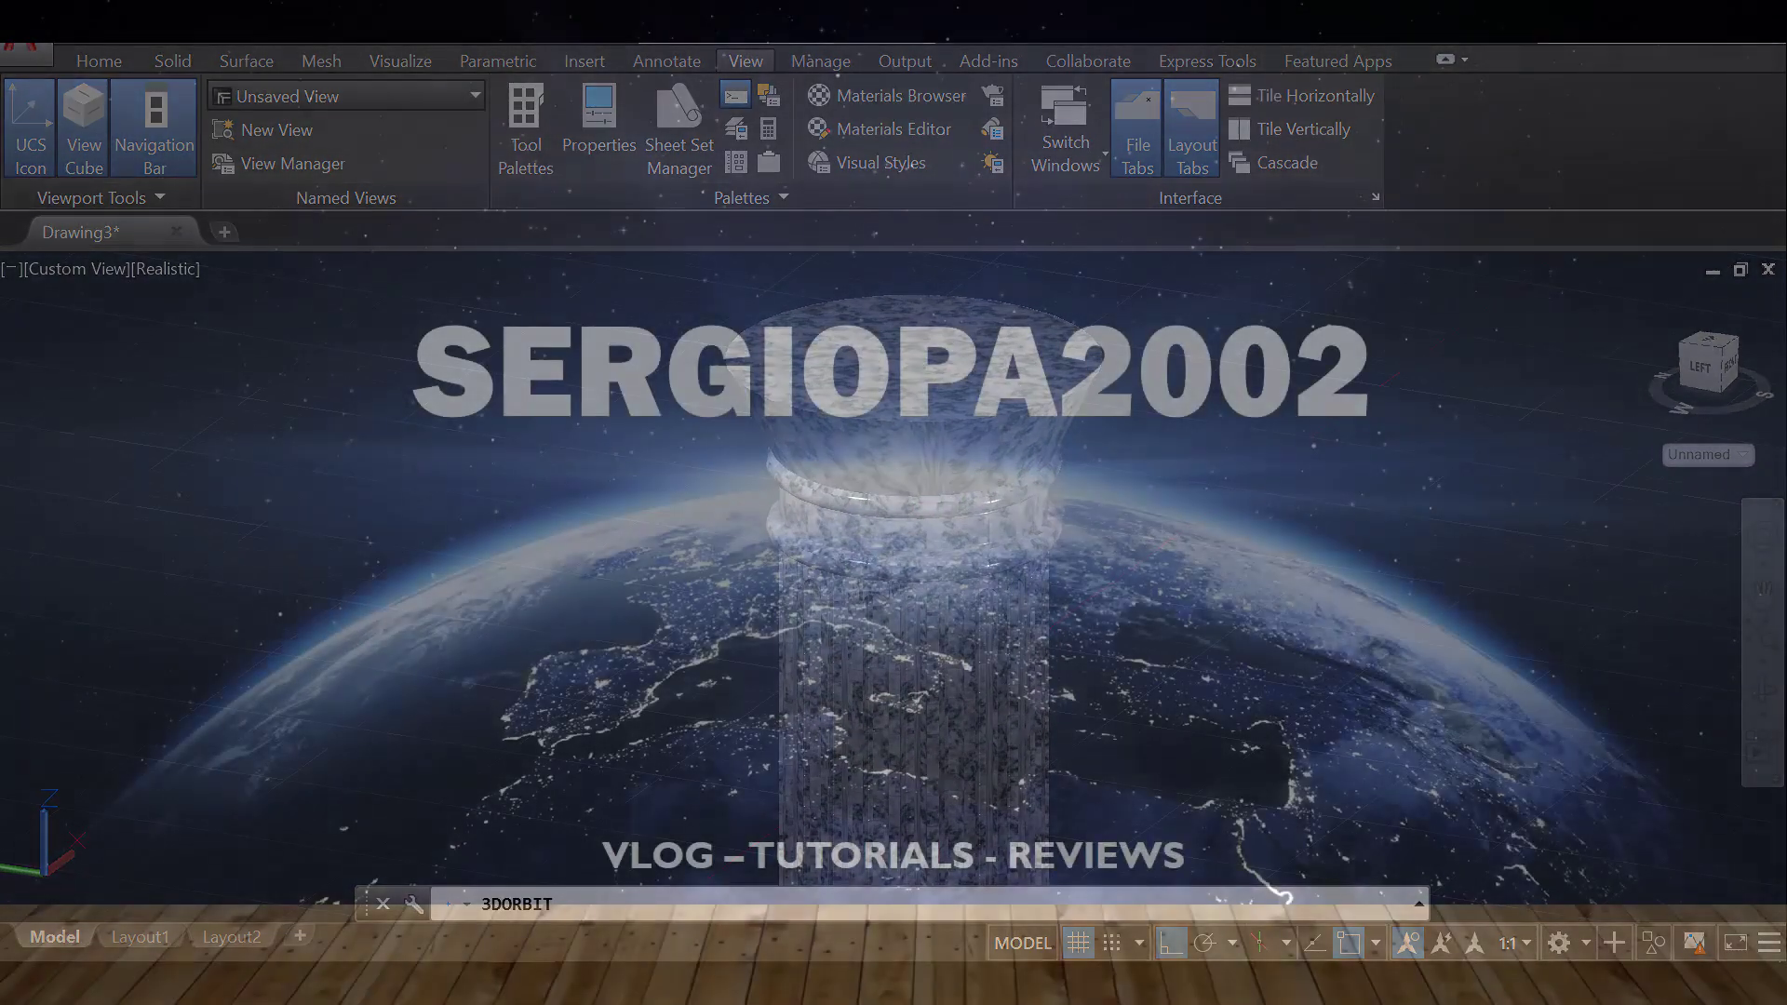